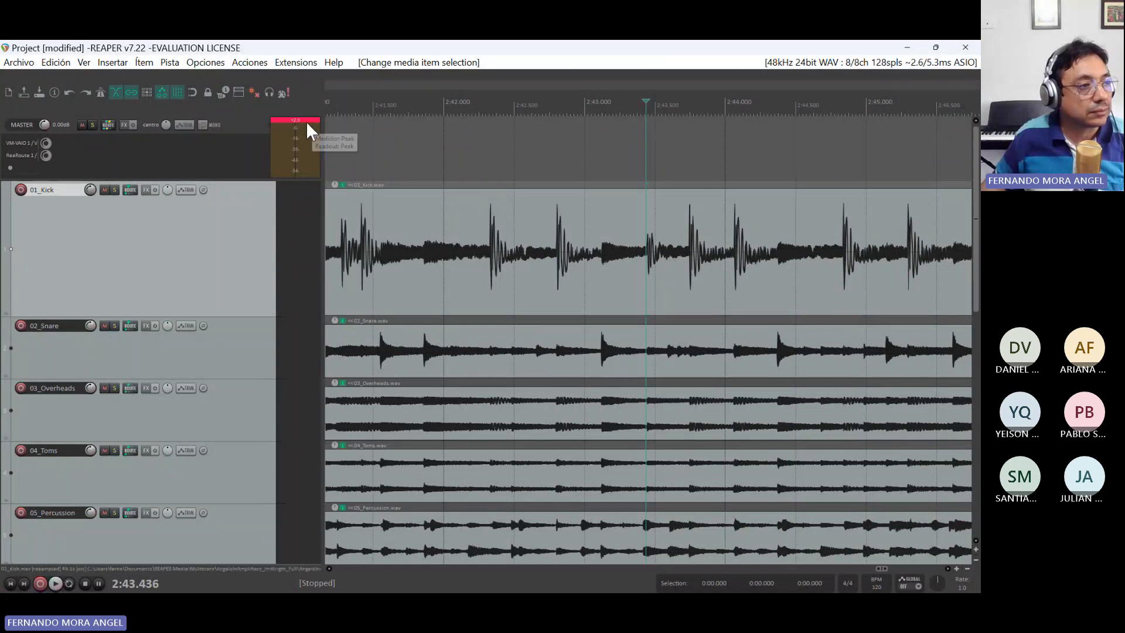
- Reset the peak clip indicator on the master track's meter
click(306, 122)
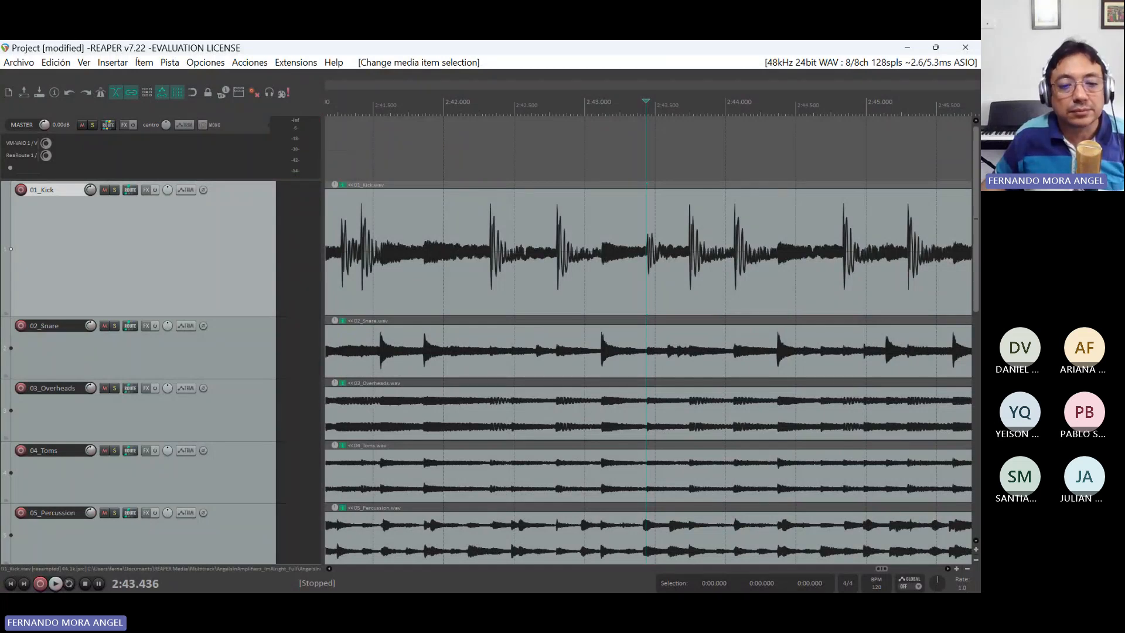
- Switch to the browser's Moodle site, open the Postproducción de audio course and sign in with the saved credentials
key(alt+Tab)
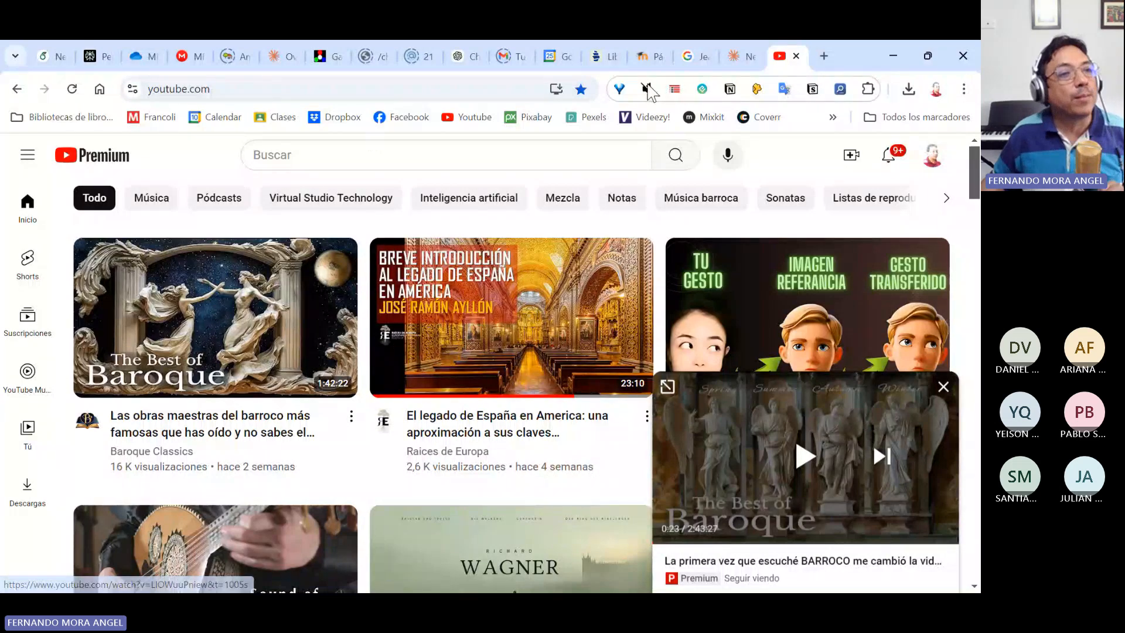
click(651, 56)
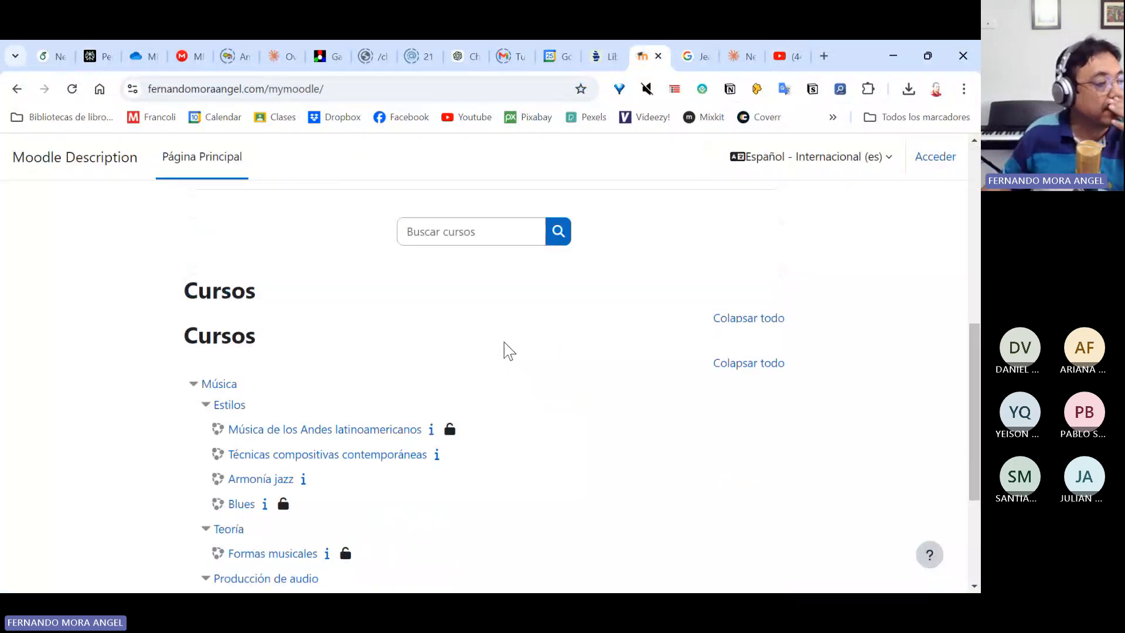
scroll(503, 352, down, 3)
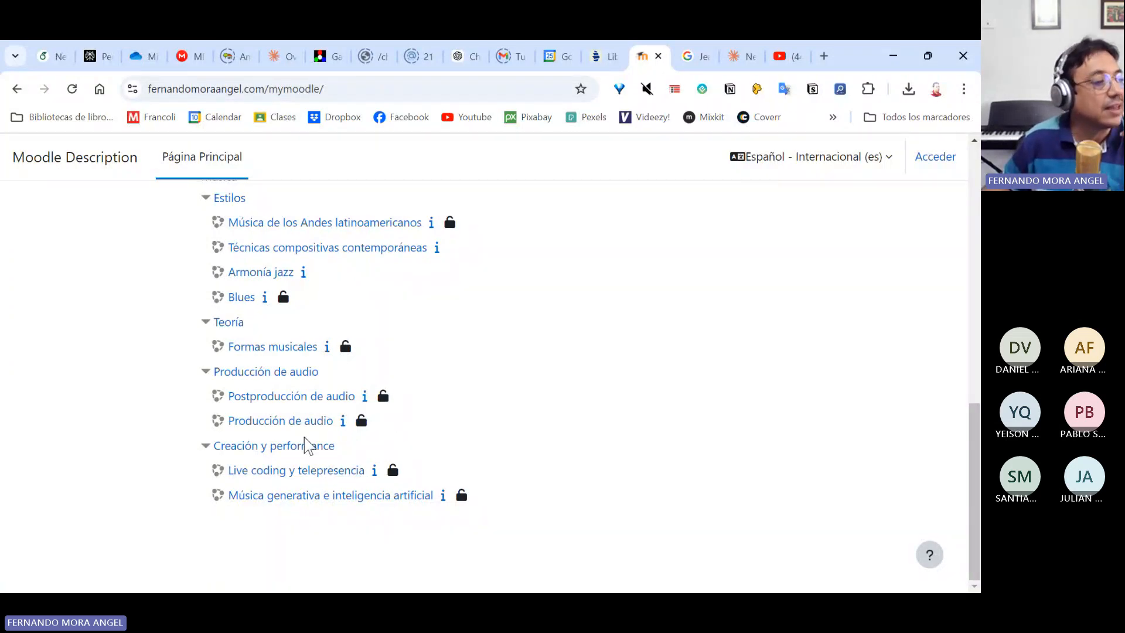
click(311, 398)
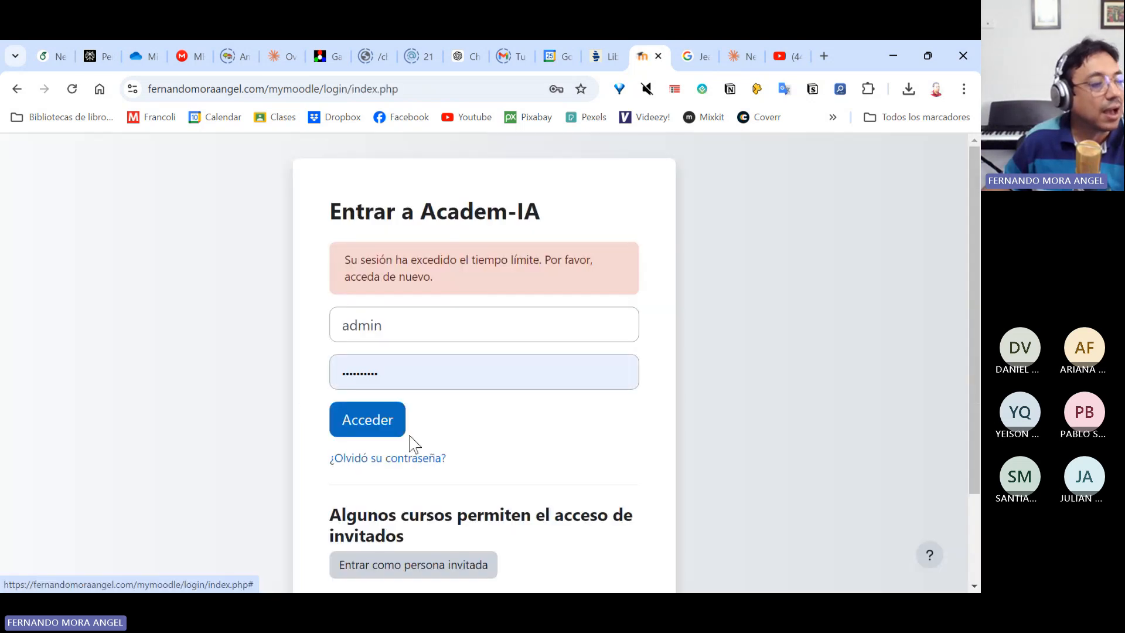
click(387, 427)
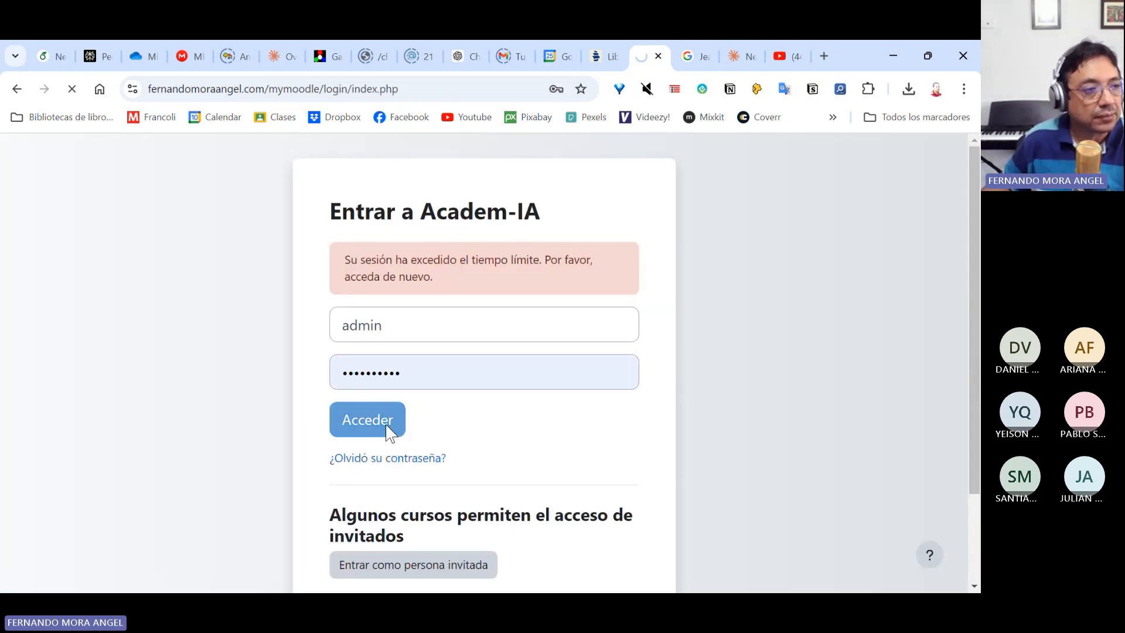
- Open The 'Mixing Secrets' Free Multitrack Download Library website from the course's Enlaces y materiales de interés section
scroll(573, 410, down, 3)
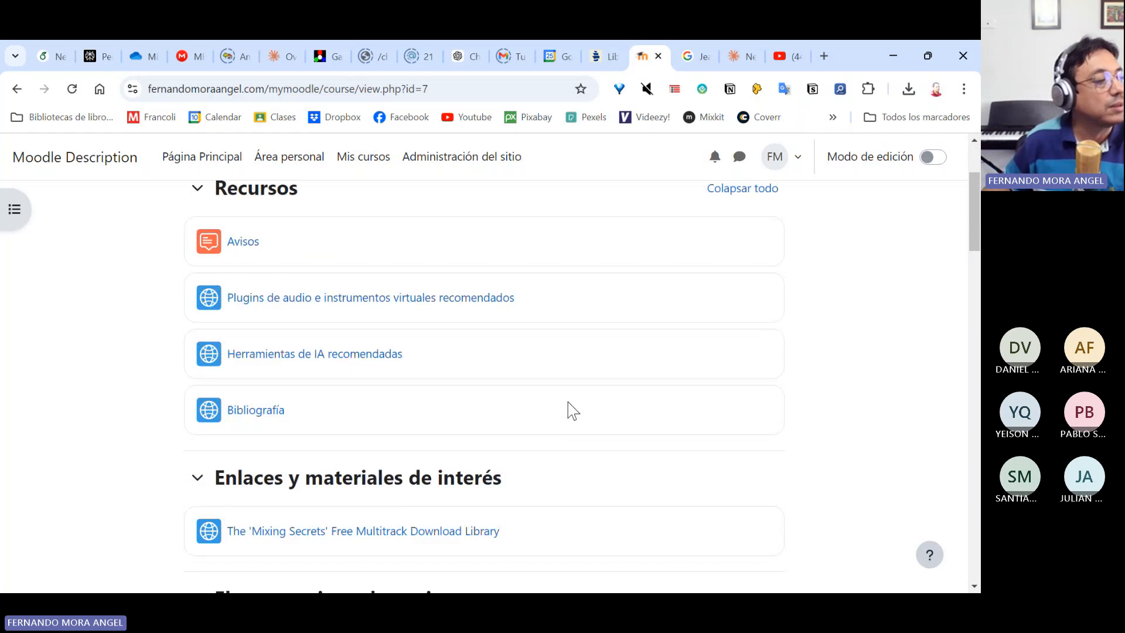
scroll(573, 410, down, 3)
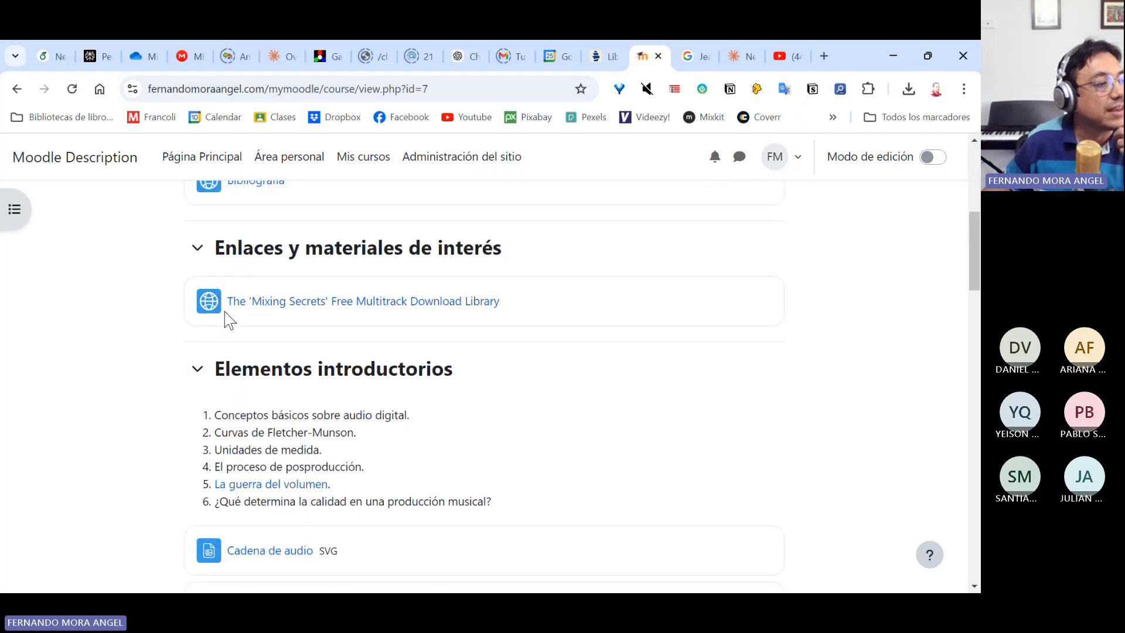
click(373, 306)
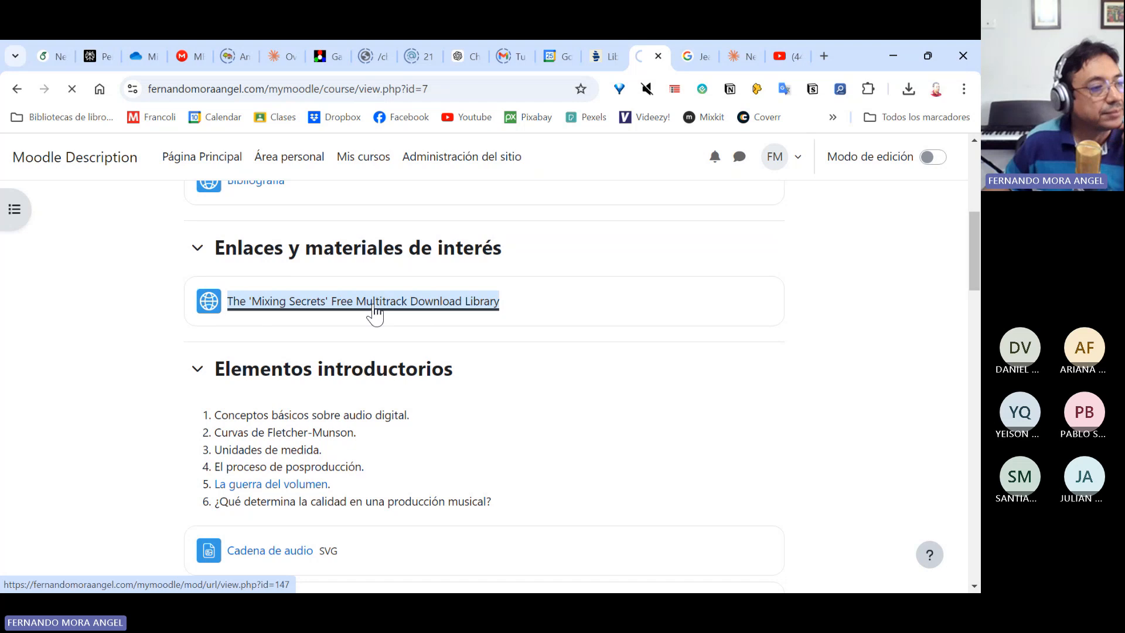
click(272, 399)
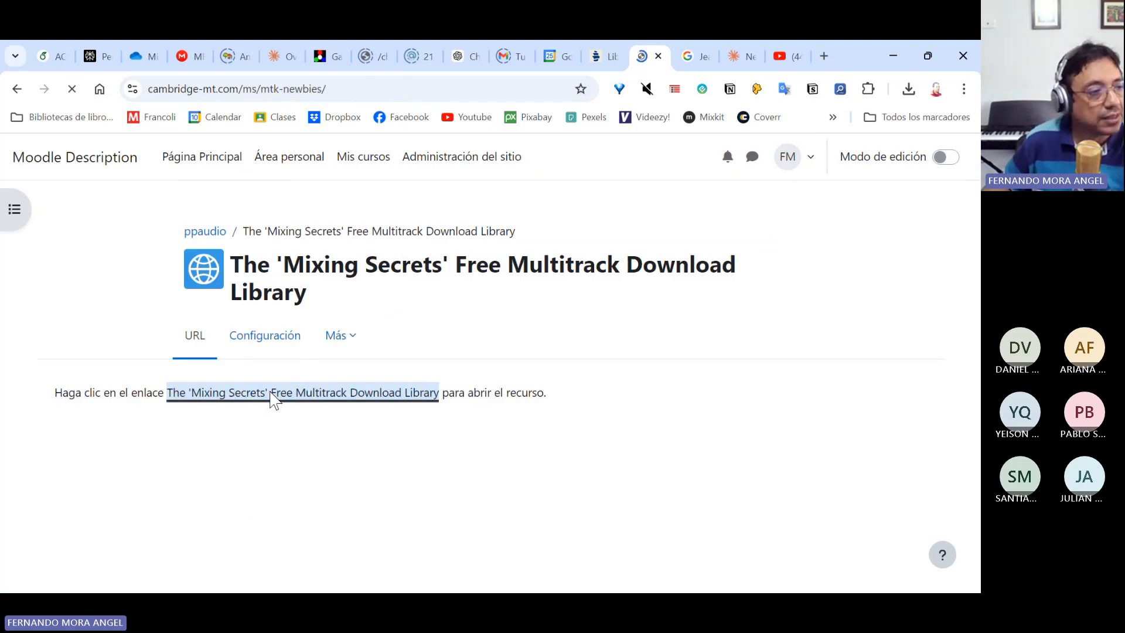
- Examine the multitrack library's project lists by level, including the edited excerpt and full multitrack downloads offered
scroll(452, 418, down, 5)
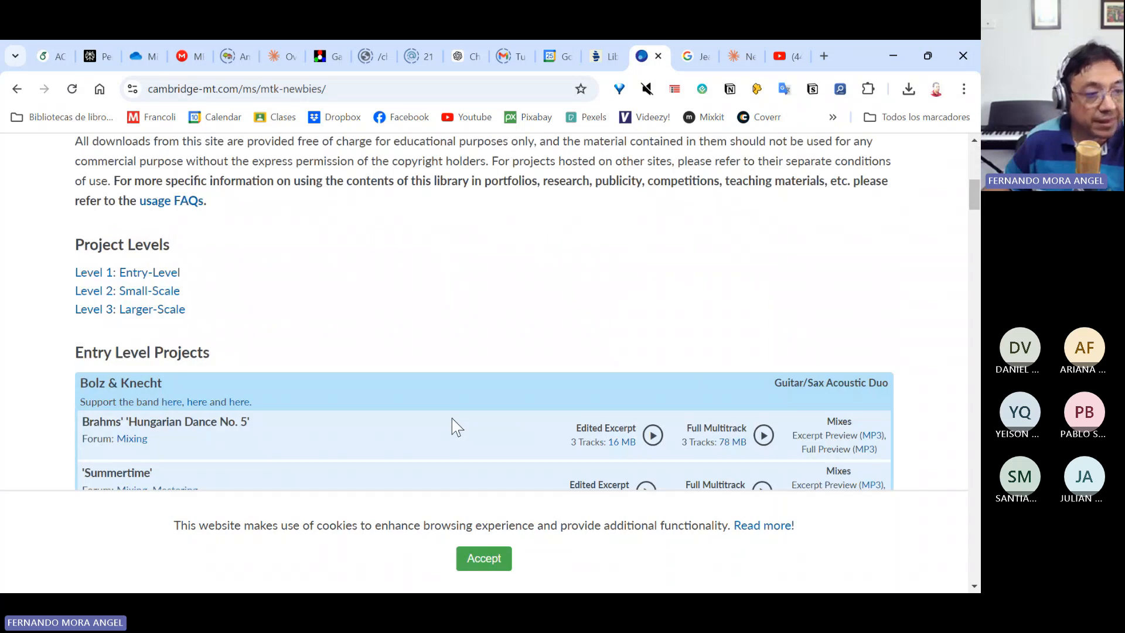
scroll(452, 417, down, 3)
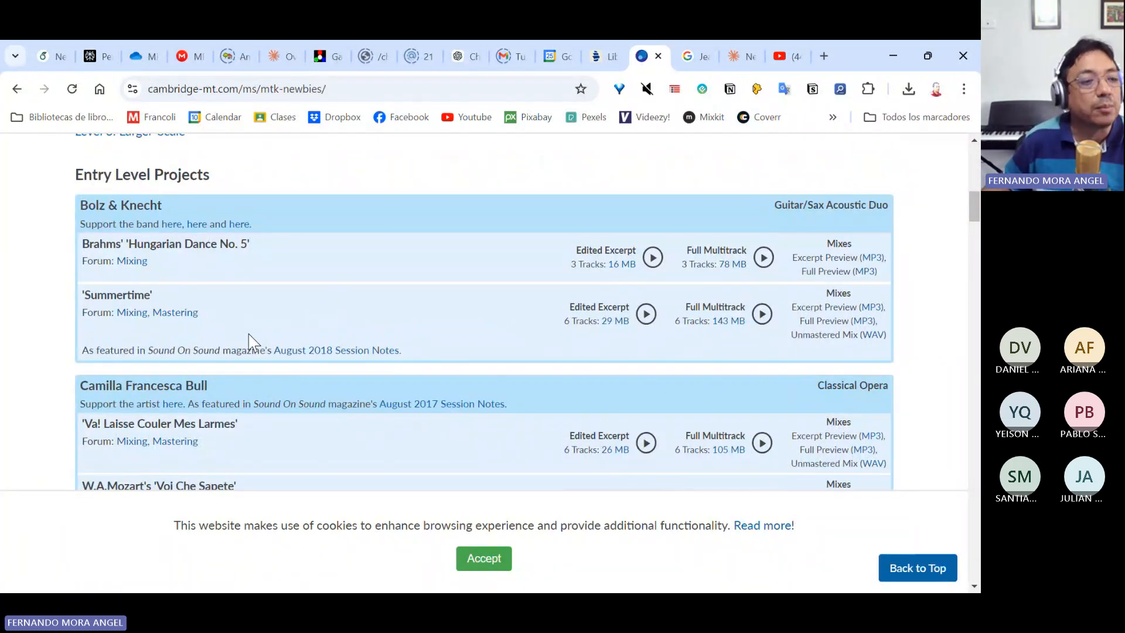
scroll(246, 352, down, 4)
scroll(246, 368, down, 20)
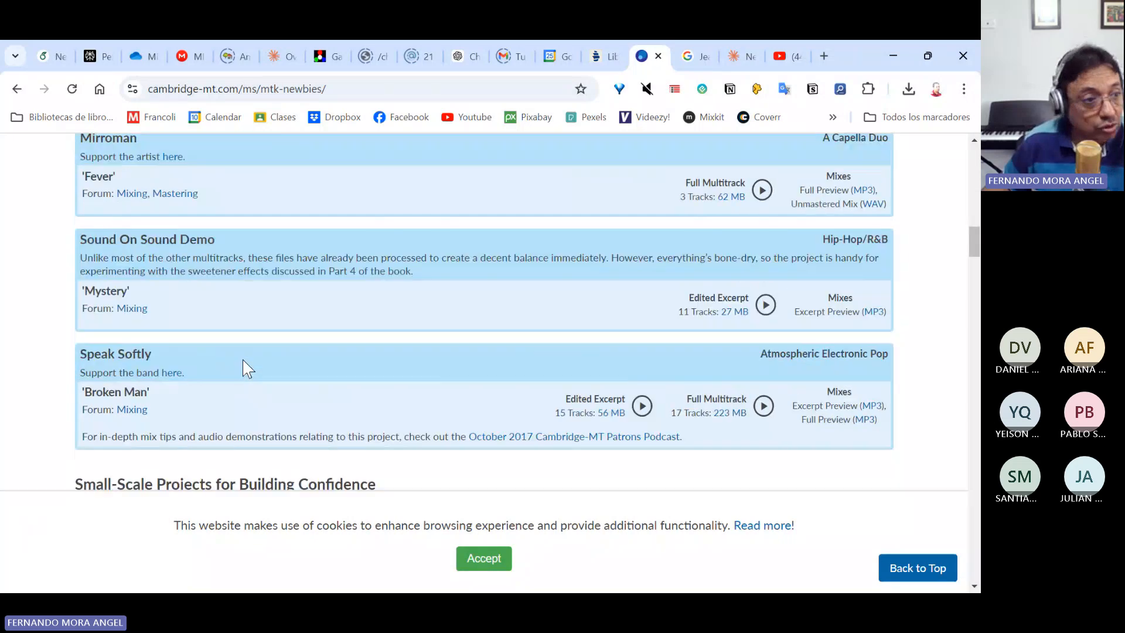
scroll(243, 360, down, 10)
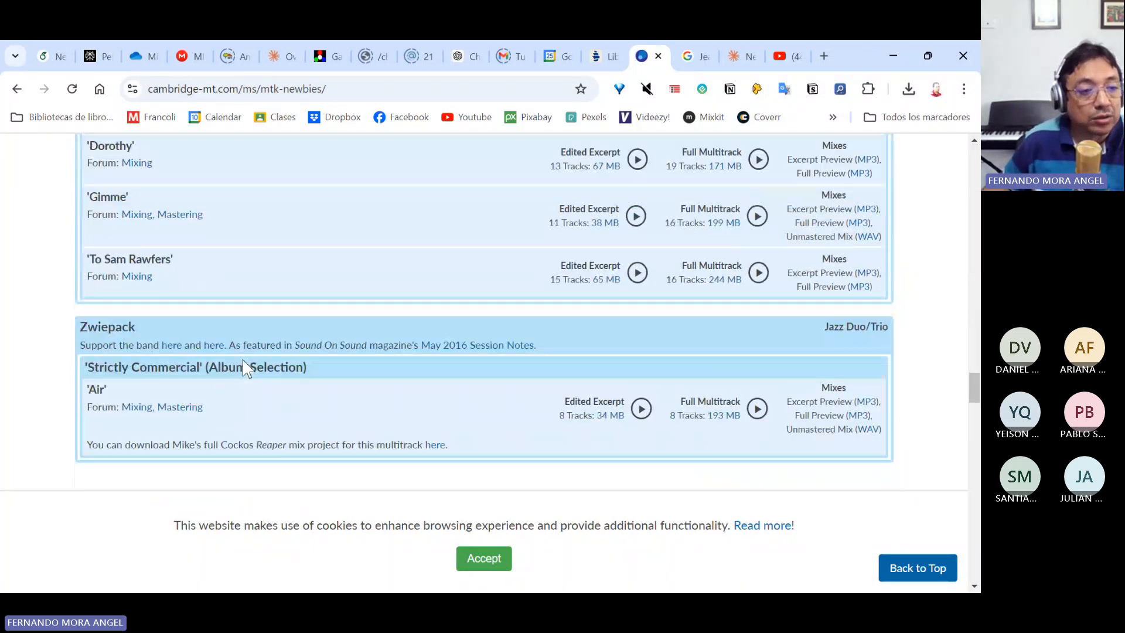
scroll(243, 360, down, 10)
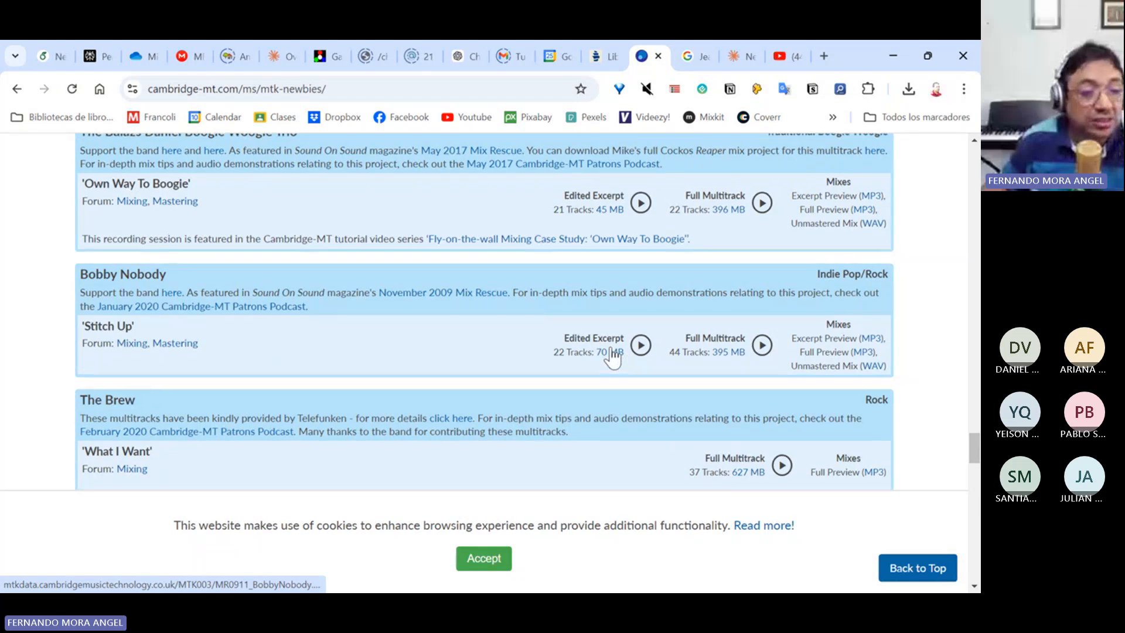
scroll(610, 360, up, 15)
scroll(610, 348, up, 15)
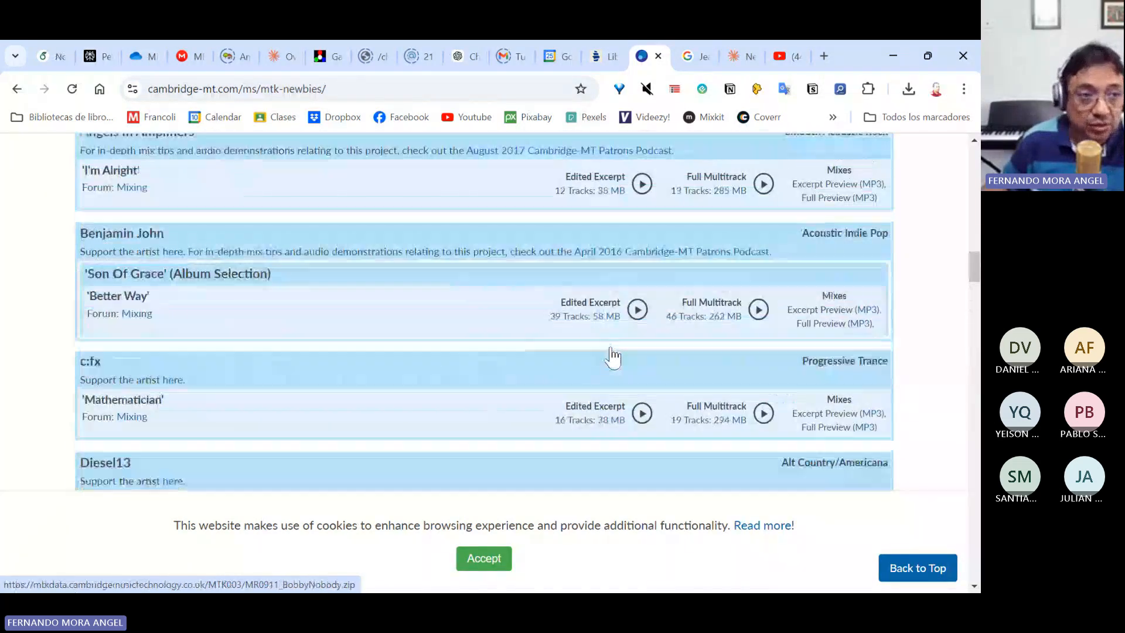
scroll(611, 354, up, 10)
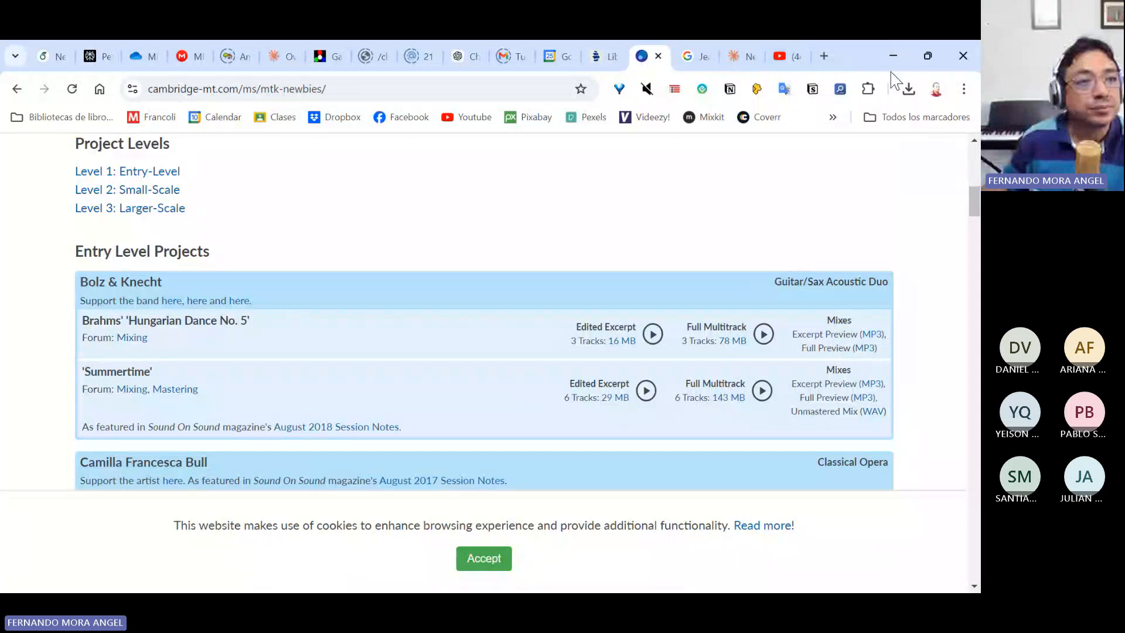
- Back in REAPER, insert a new track named Drums and move it above the 01_Kick track
click(893, 56)
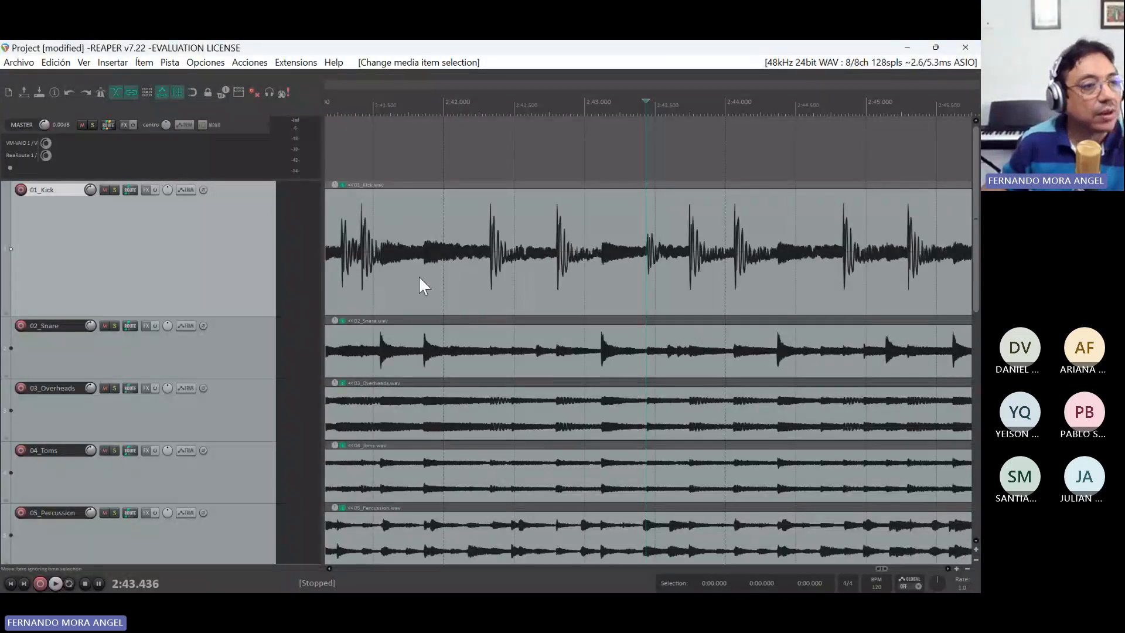
scroll(420, 274, down, 5)
scroll(419, 274, down, 3)
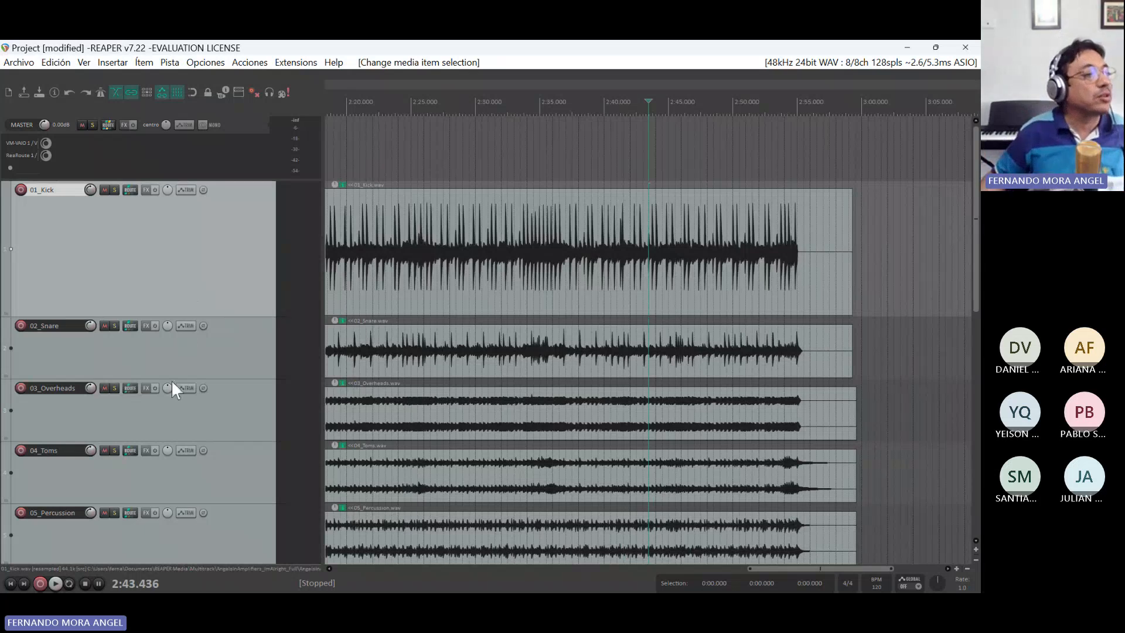
scroll(172, 383, down, 3)
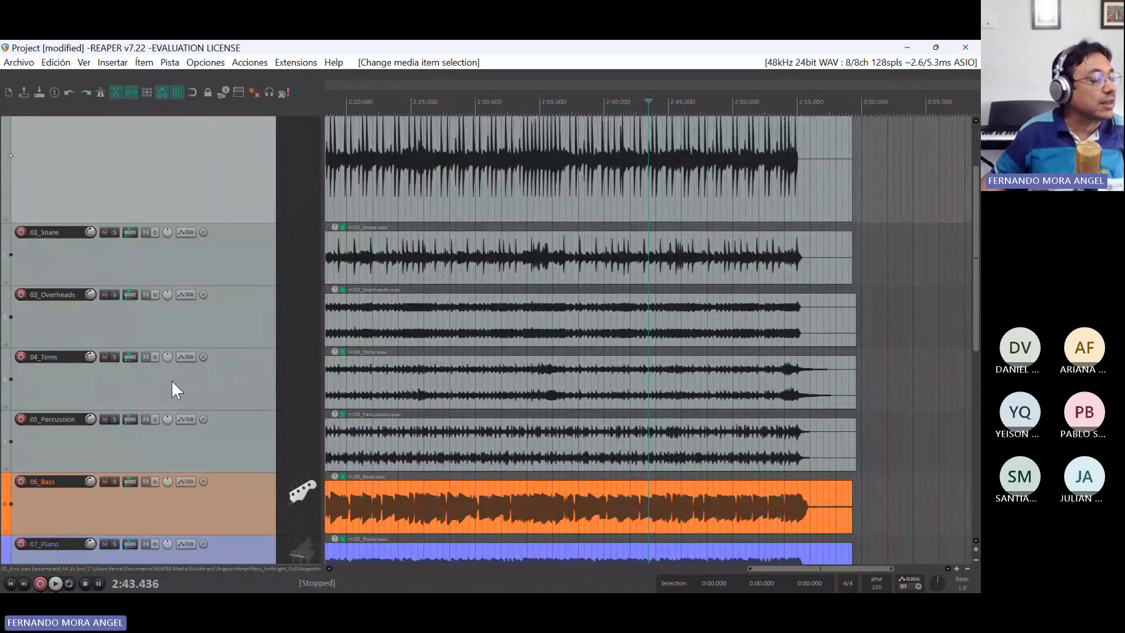
scroll(178, 452, up, 3)
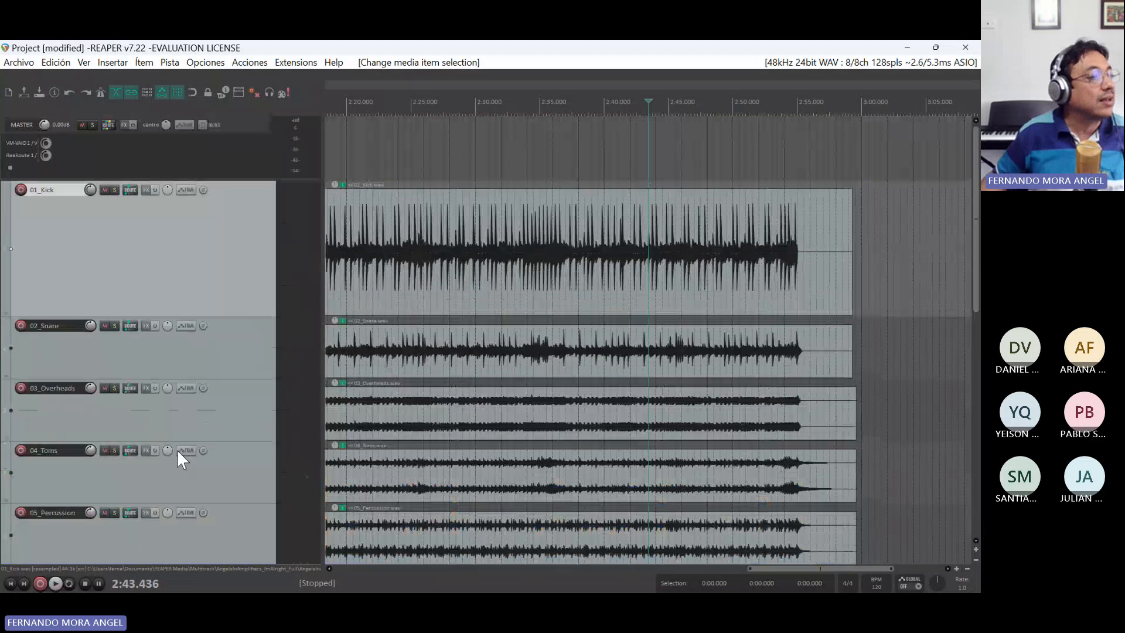
right_click(179, 259)
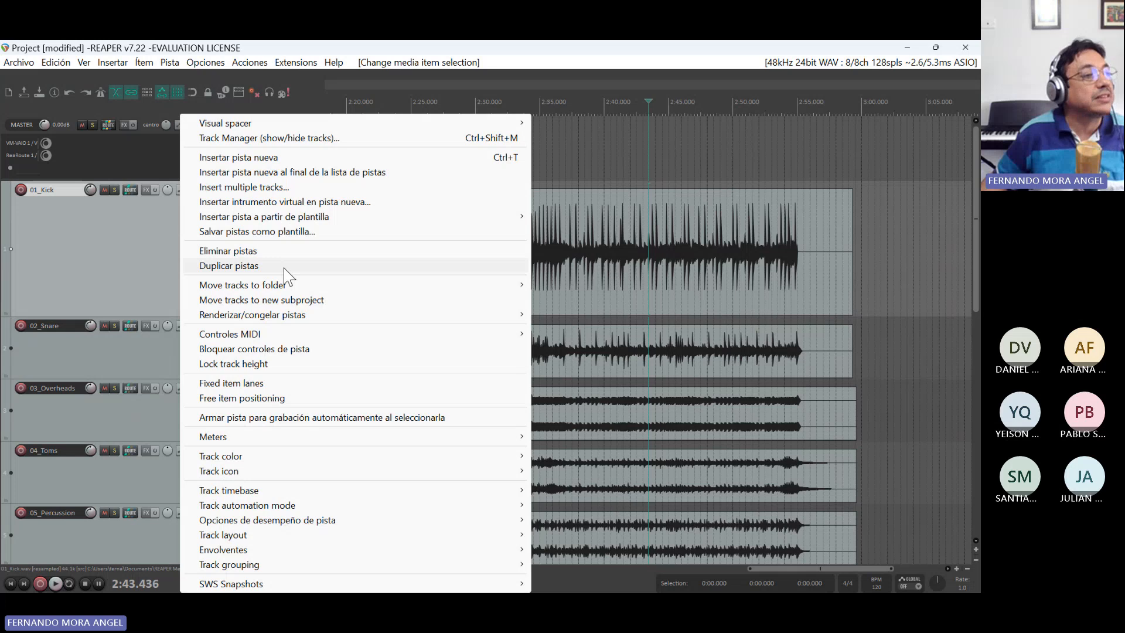
click(238, 157)
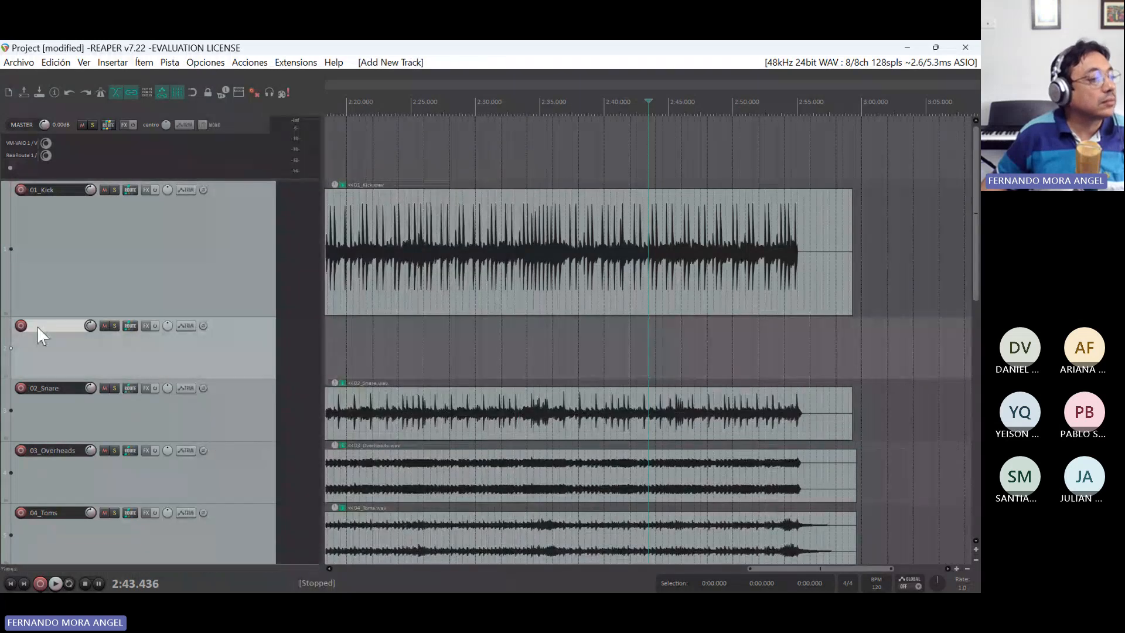
text(D)
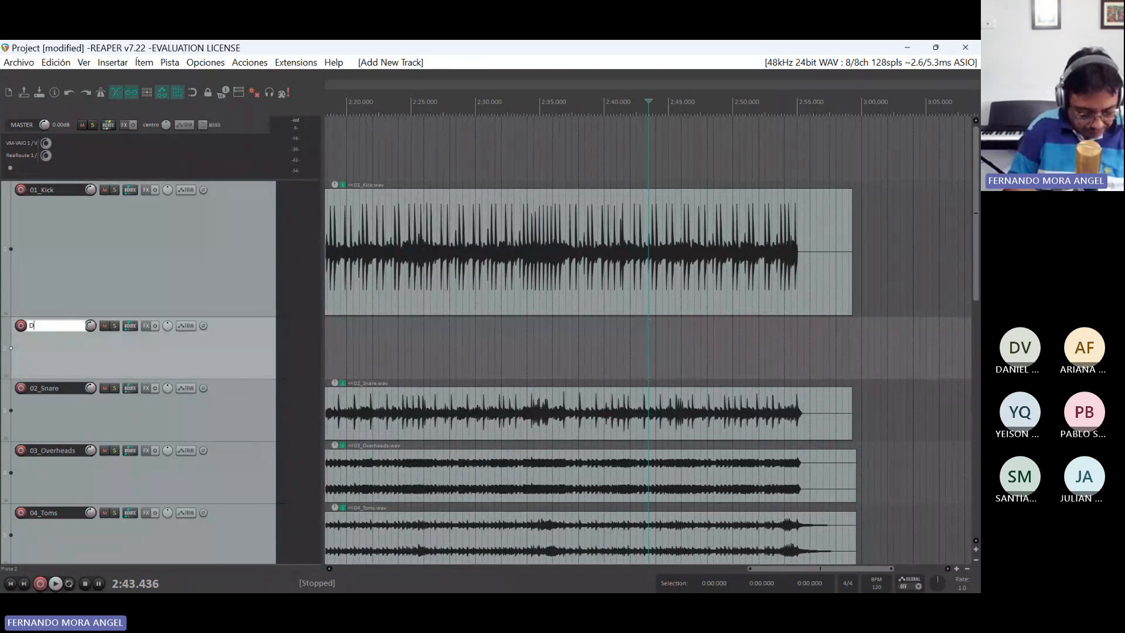
text(rums)
key(Return)
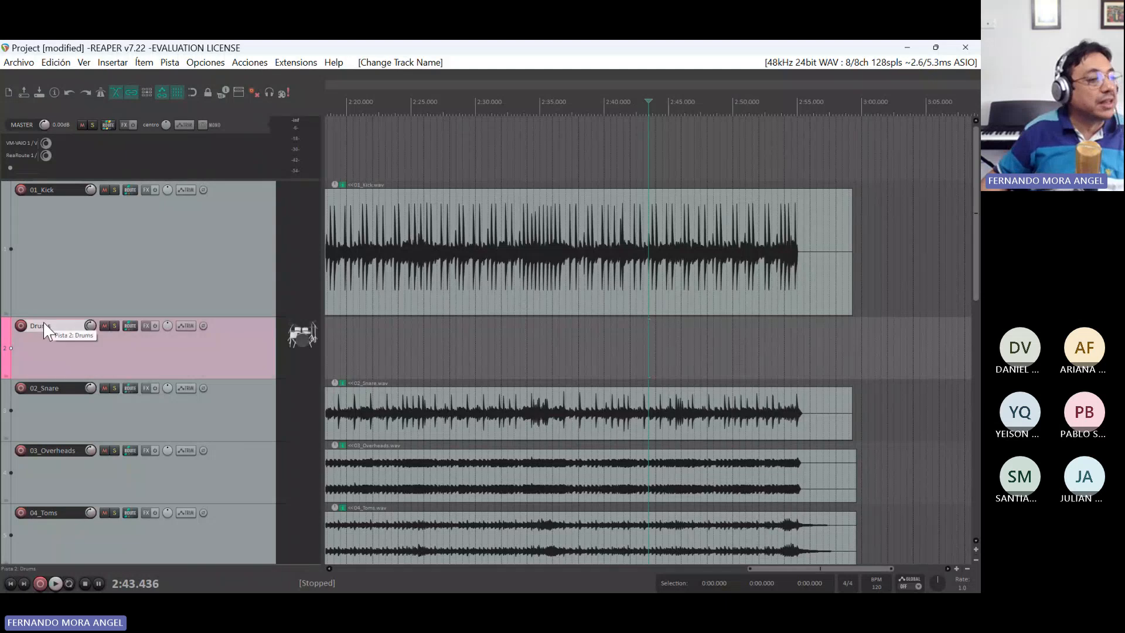
drag(86, 354, 118, 216)
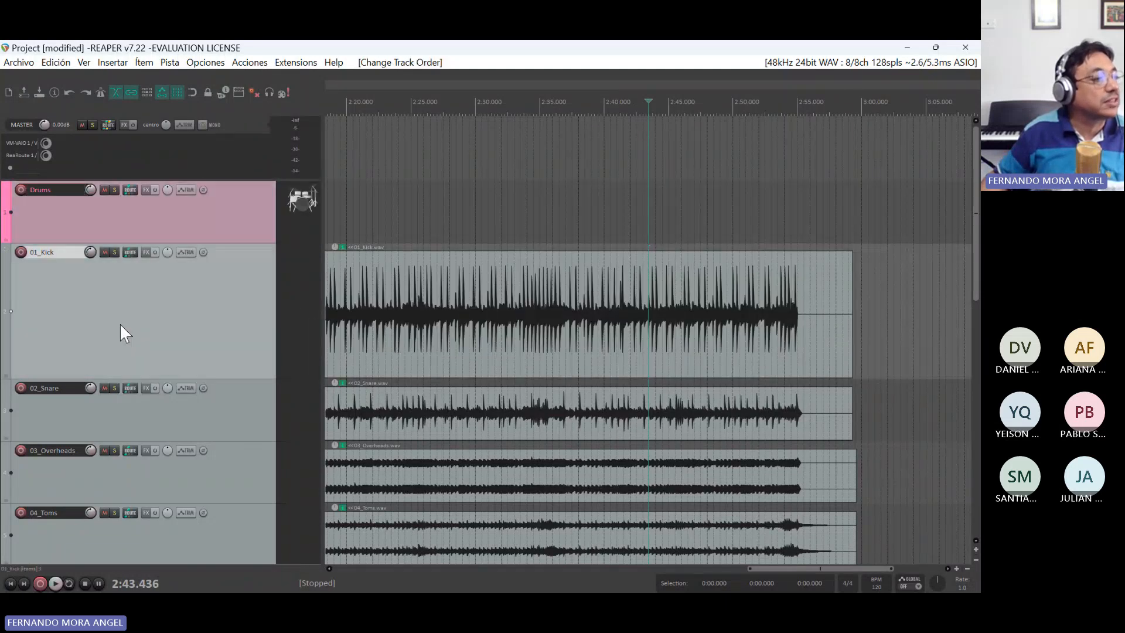
- Nest the tracks 01_Kick through 05_Percussion inside the Drums track as a folder and fully collapse it
scroll(119, 323, down, 1)
scroll(130, 342, down, 2)
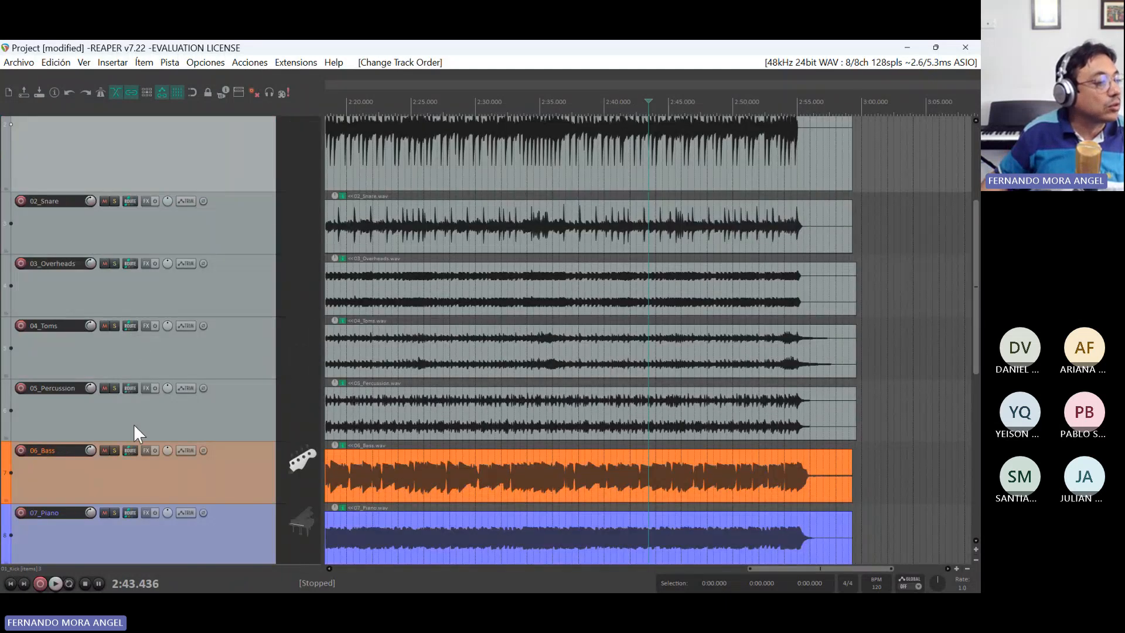
scroll(140, 377, up, 3)
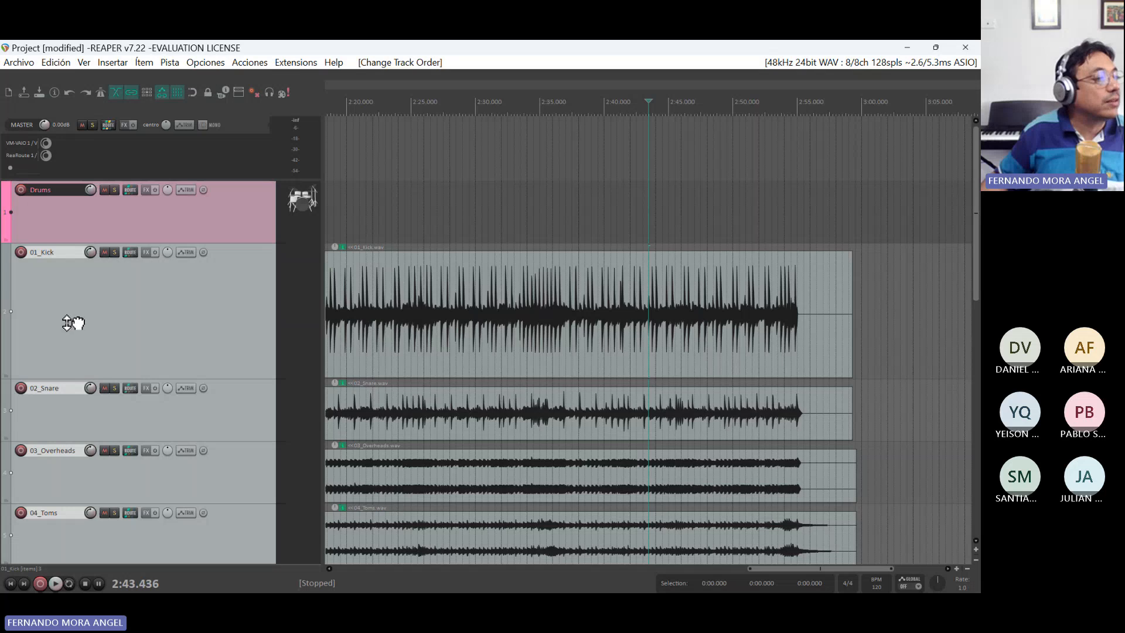
drag(76, 321, 175, 220)
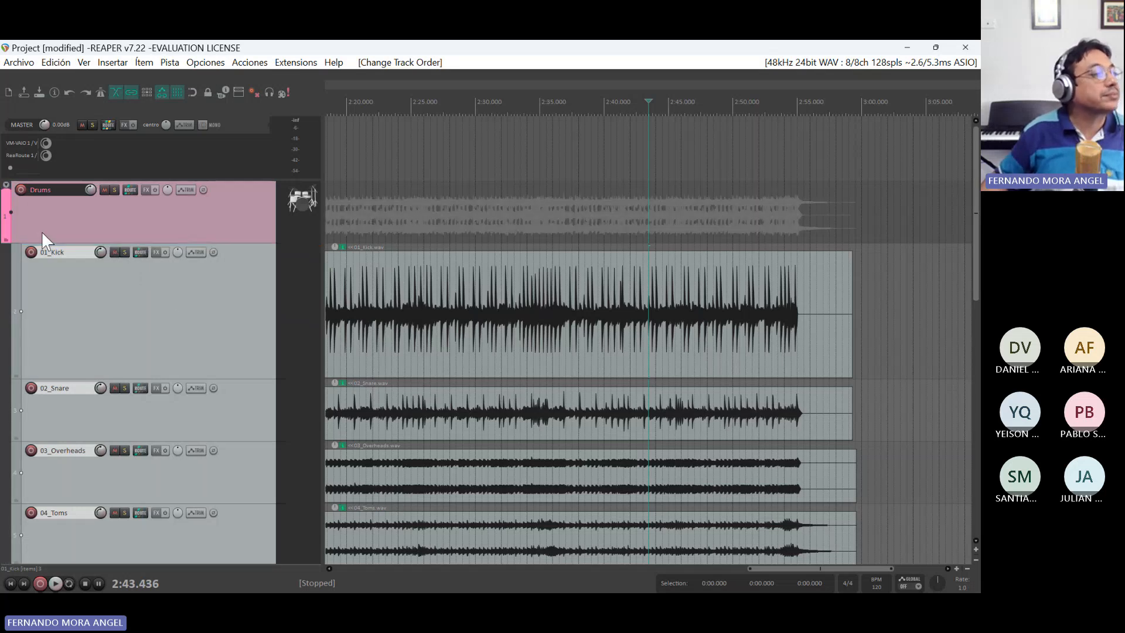
click(6, 185)
click(6, 185)
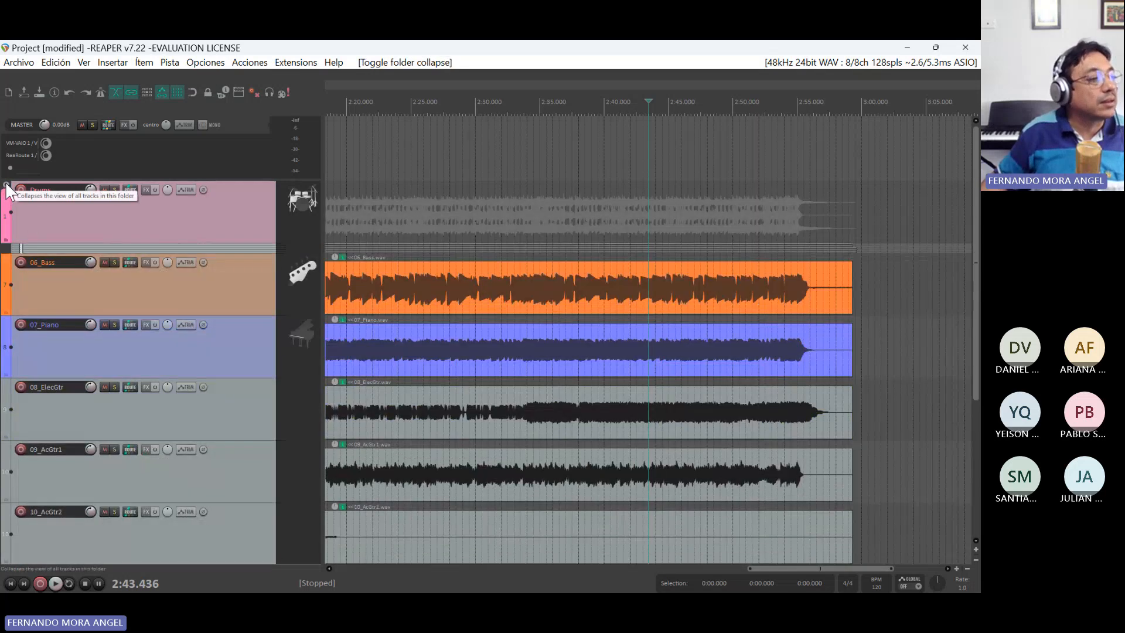
- Review the ungrouped tracks from 06_Bass to 10_AcGtr2, selecting each one in turn
click(228, 296)
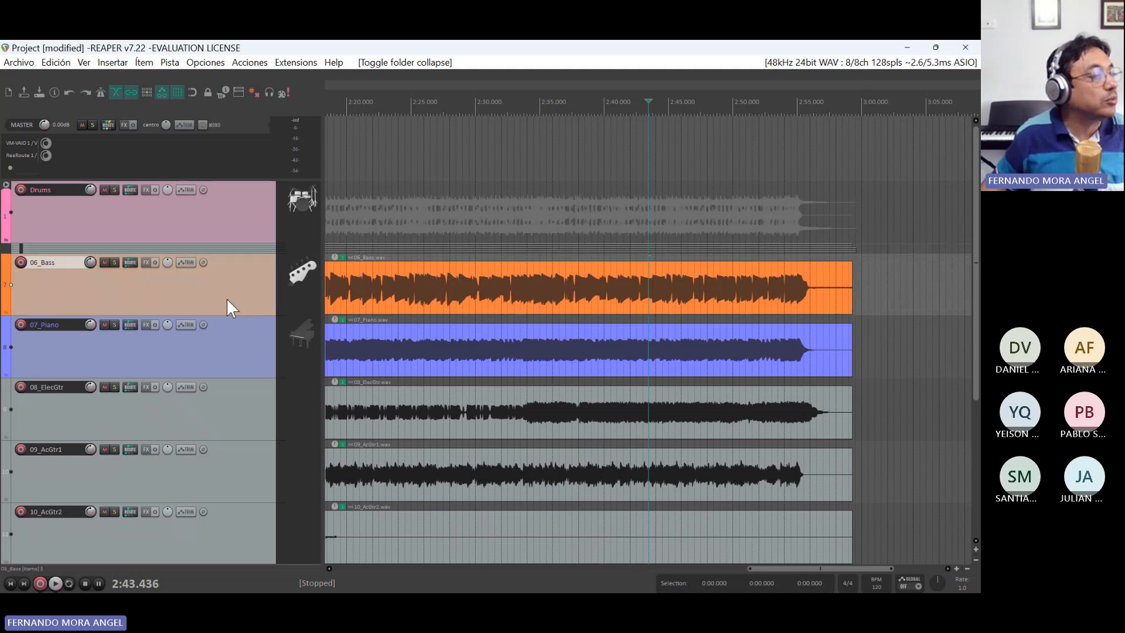
click(181, 350)
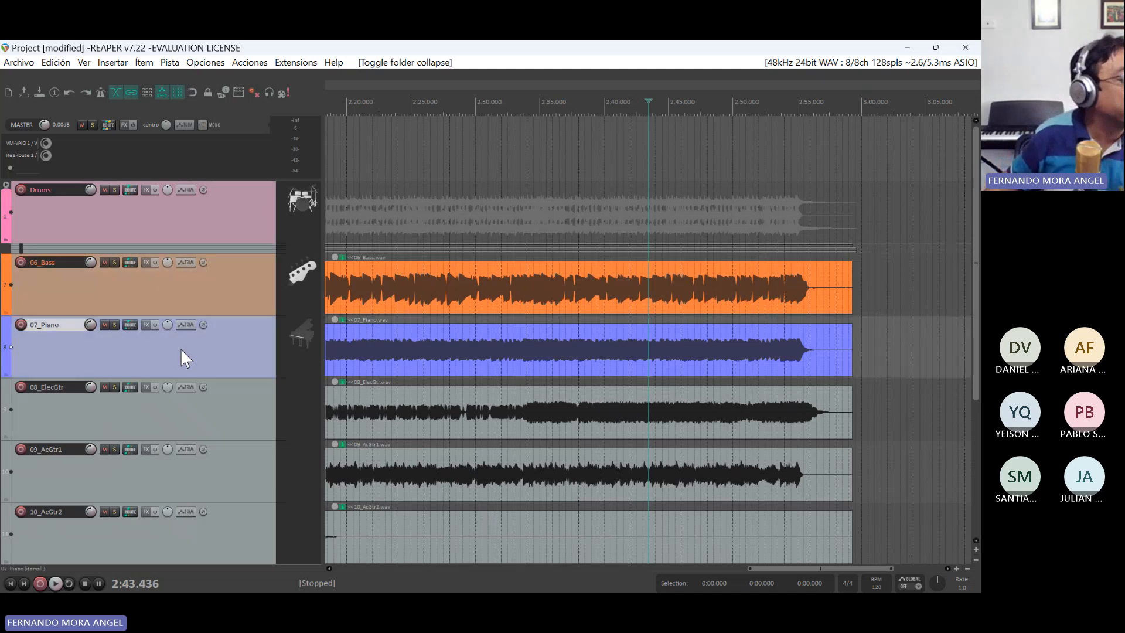
click(144, 416)
scroll(162, 438, down, 2)
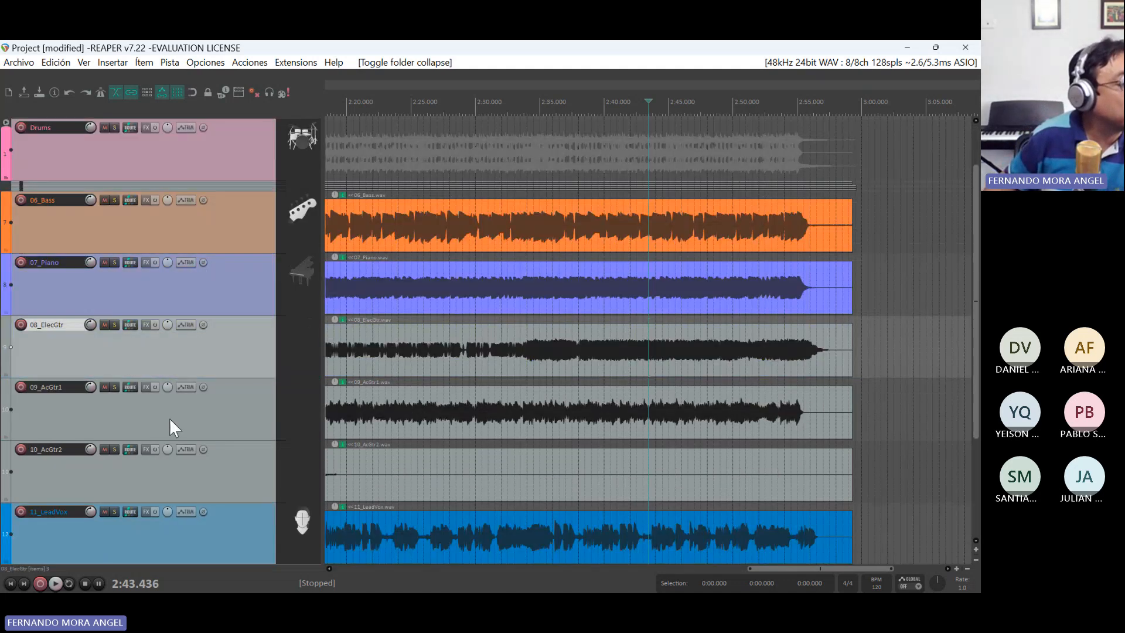
click(170, 417)
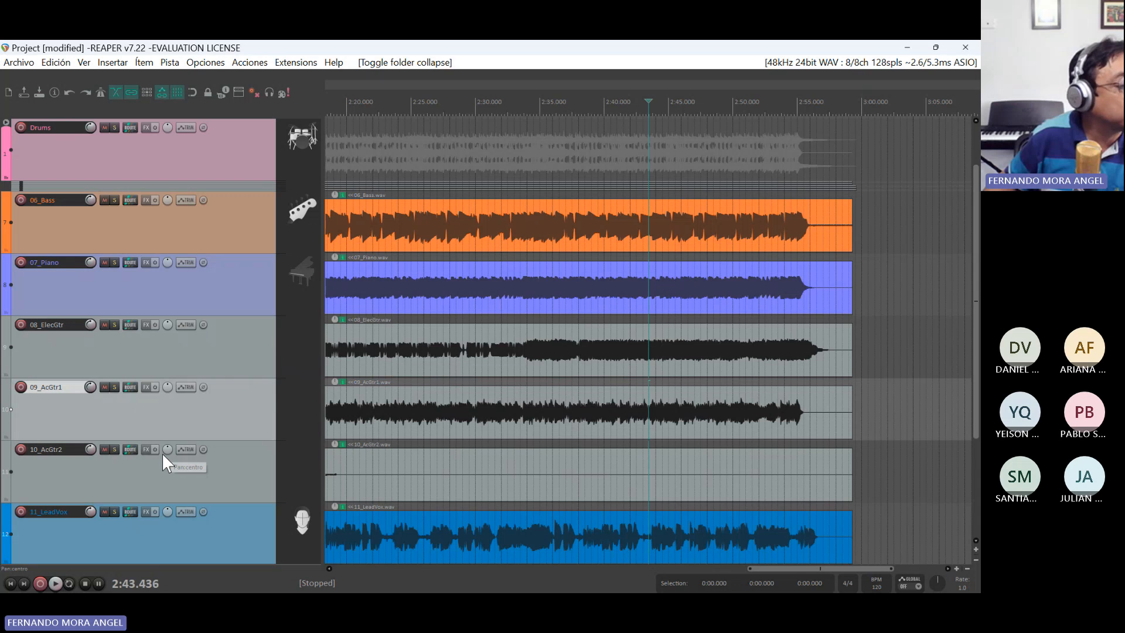
click(200, 470)
scroll(200, 470, up, 1)
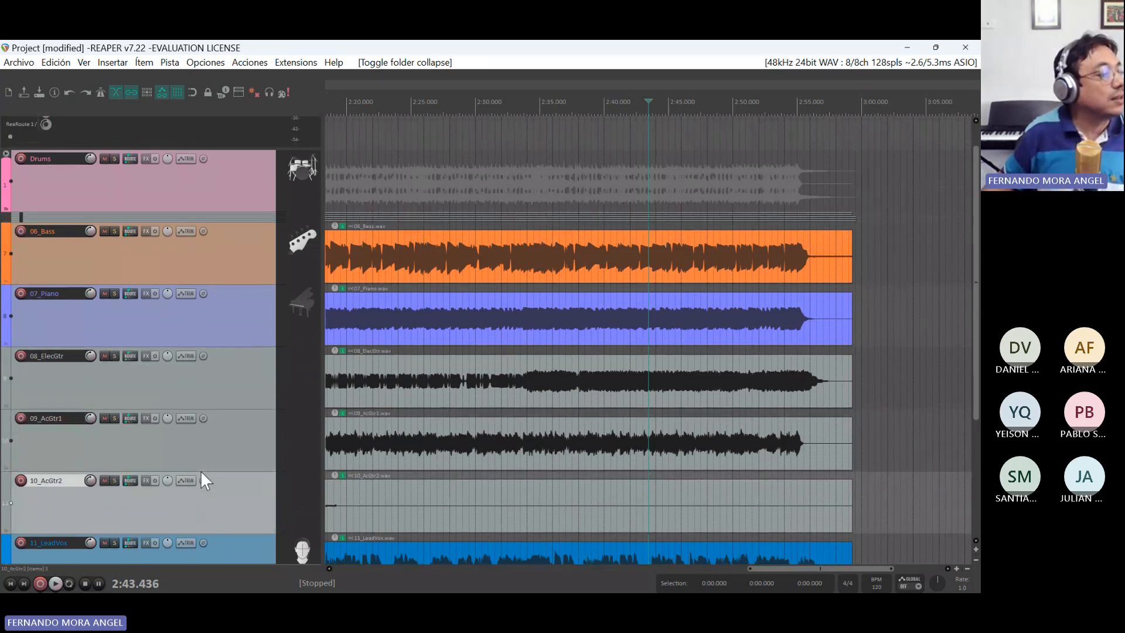
- Insert a new track named Guitars directly below the 07_Piano track
shift+click(224, 368)
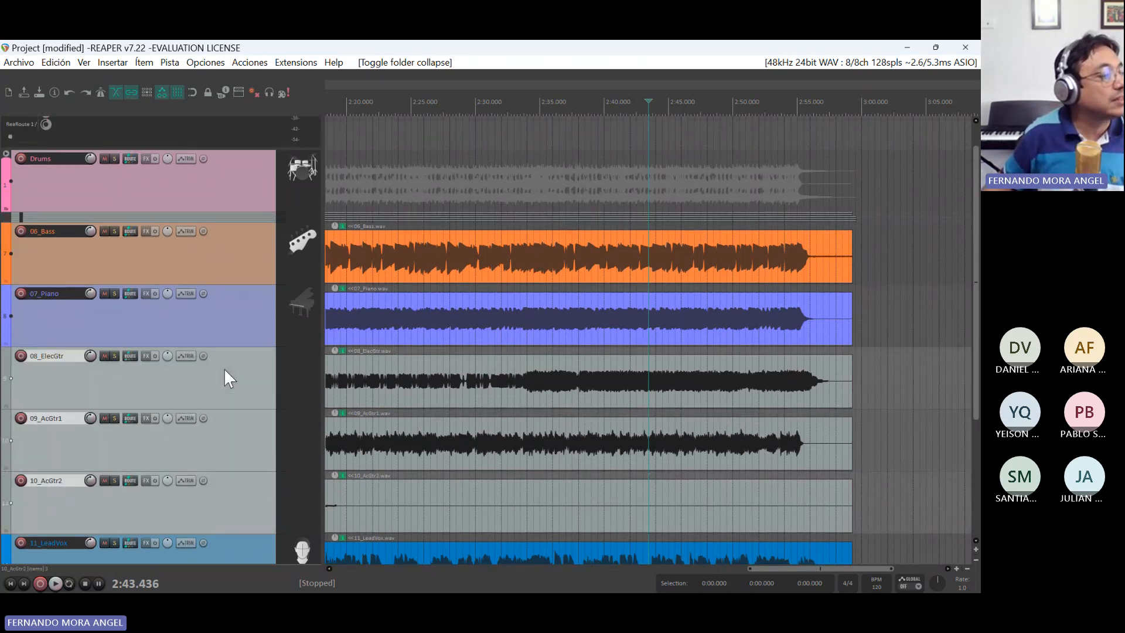
click(229, 330)
right_click(229, 331)
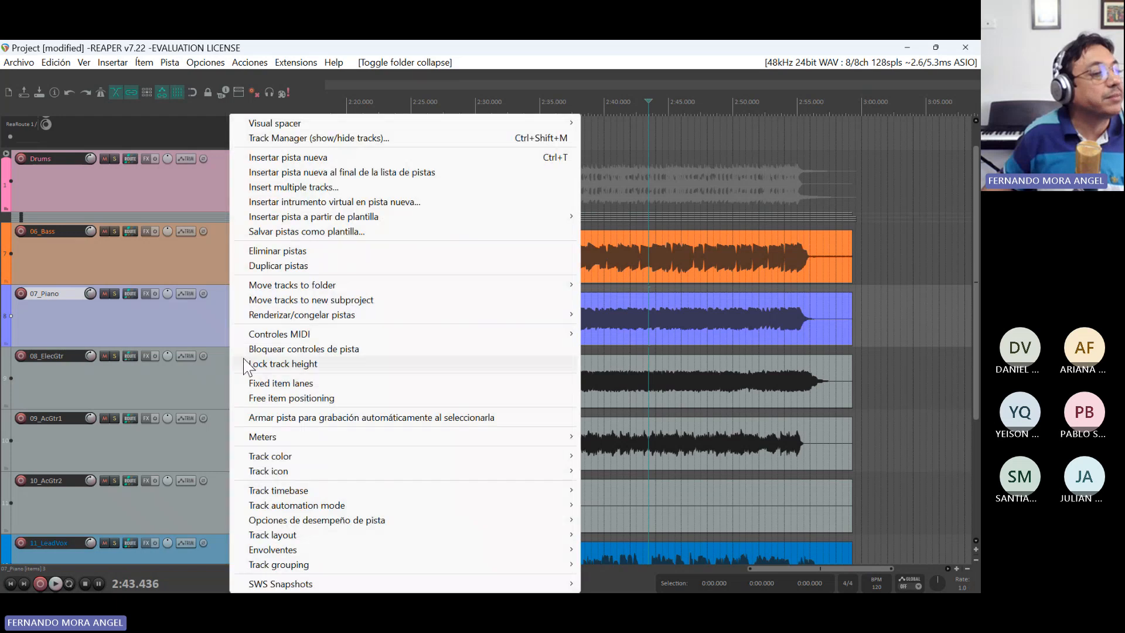
click(332, 158)
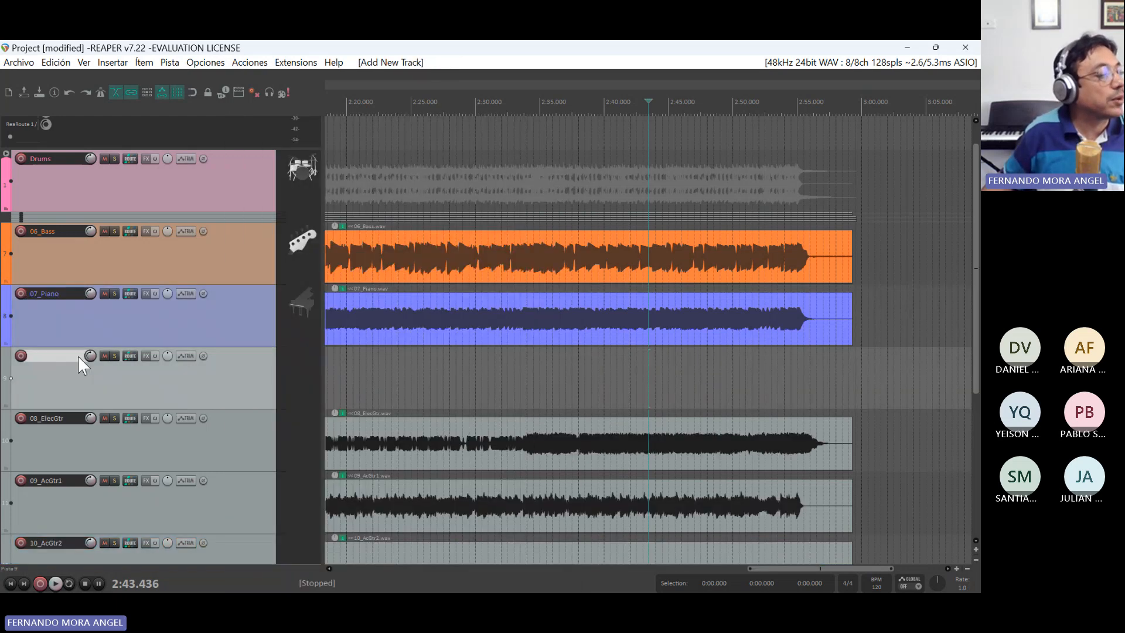
text(Guitar)
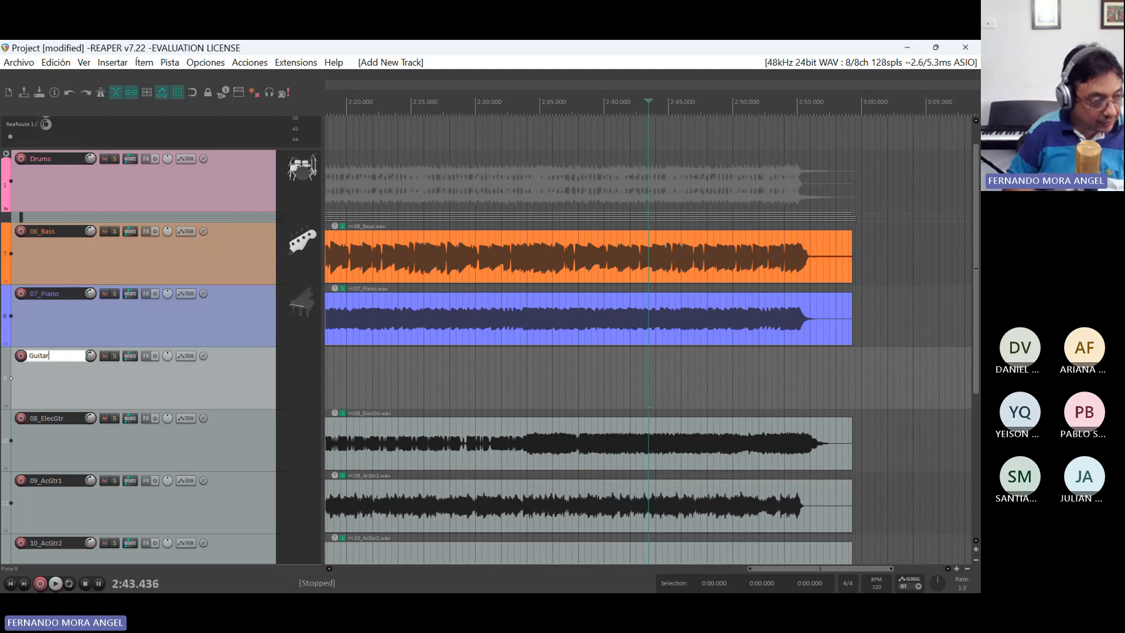
text(s)
key(Return)
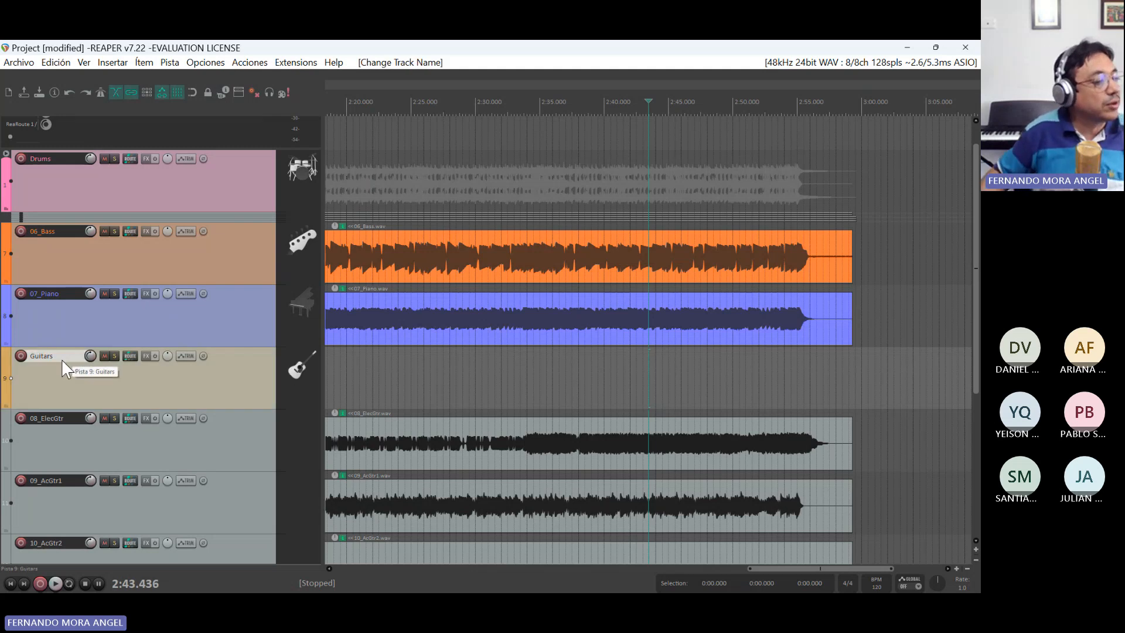
- Nest the tracks 08_ElecGtr, 09_AcGtr1 and 10_AcGtr2 inside the Guitars track as a folder
scroll(81, 425, down, 2)
drag(84, 410, 72, 509)
drag(61, 414, 95, 310)
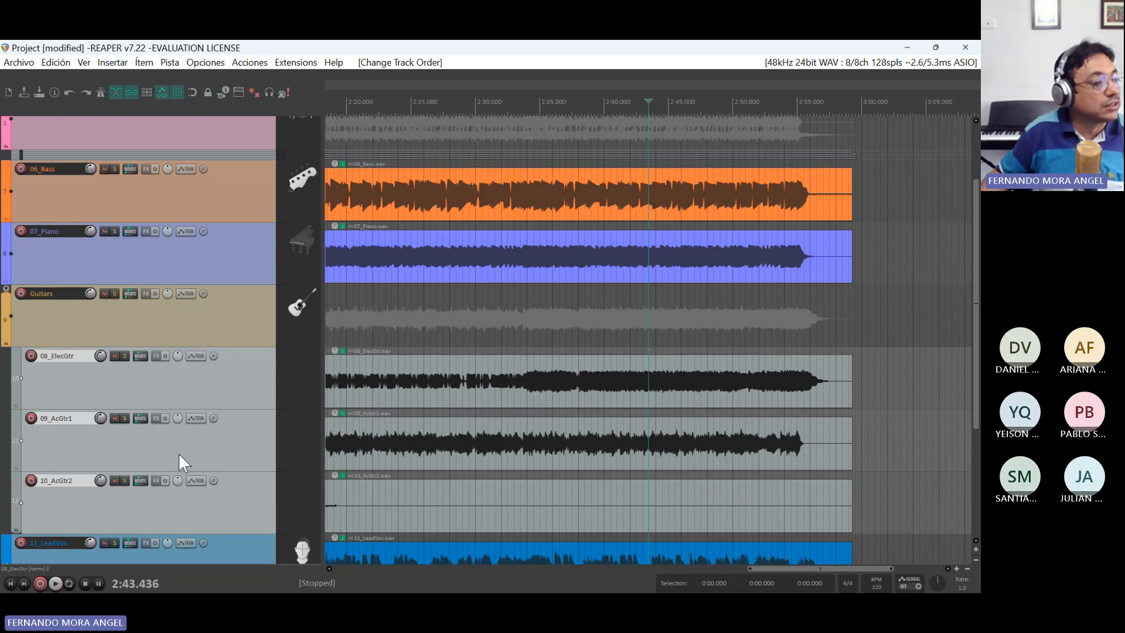
- Move 11_LeadVox and 12_BackingVox1 to the top of the track list, and place 06_Bass directly above the Drums folder
scroll(178, 453, down, 2)
drag(145, 487, 165, 174)
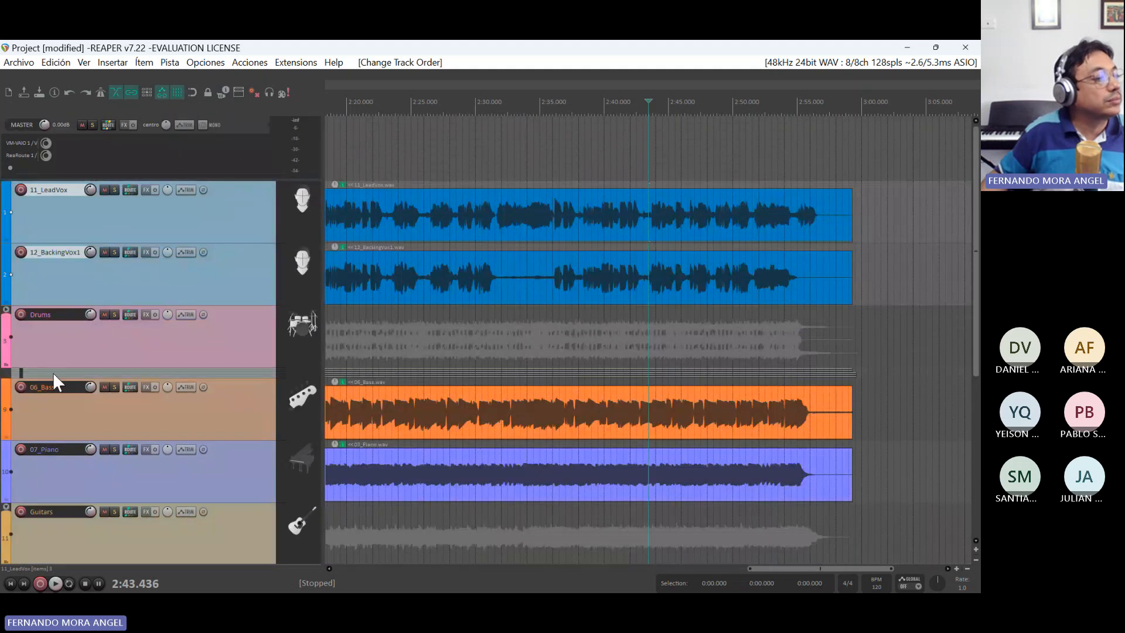
click(184, 417)
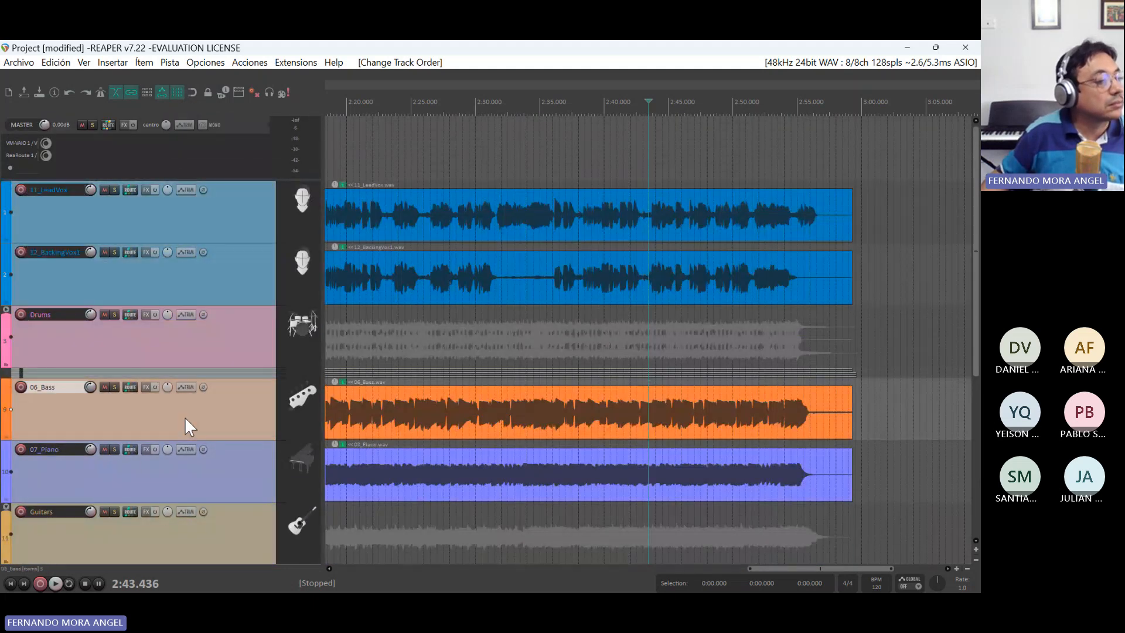
drag(133, 406, 155, 306)
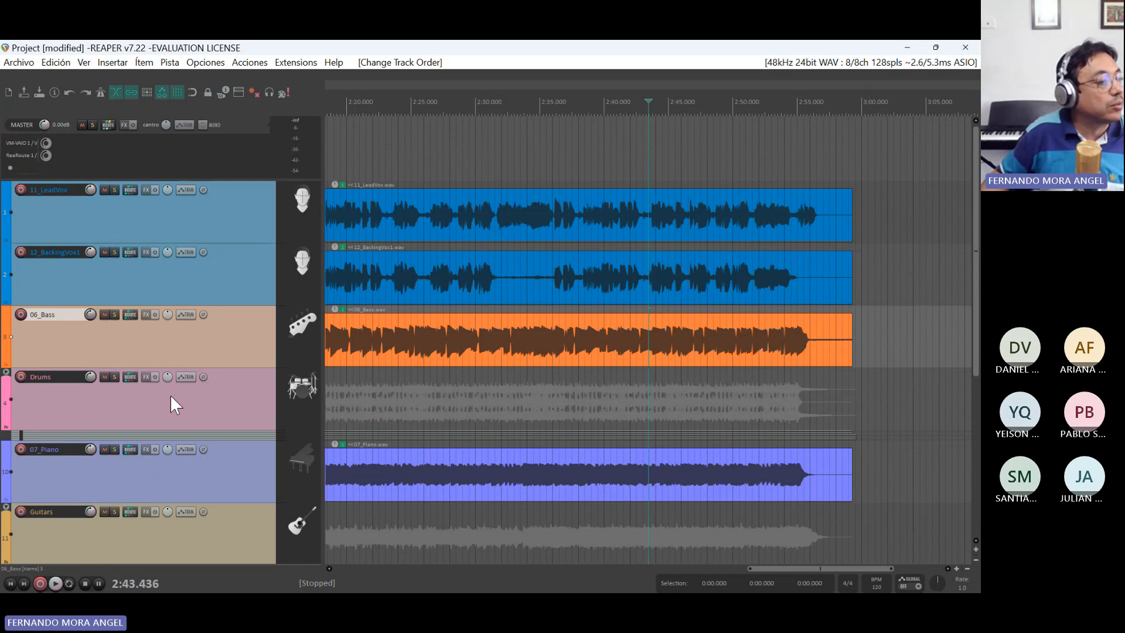
- Fully collapse the Guitars folder to hide its child tracks
scroll(170, 396, down, 2)
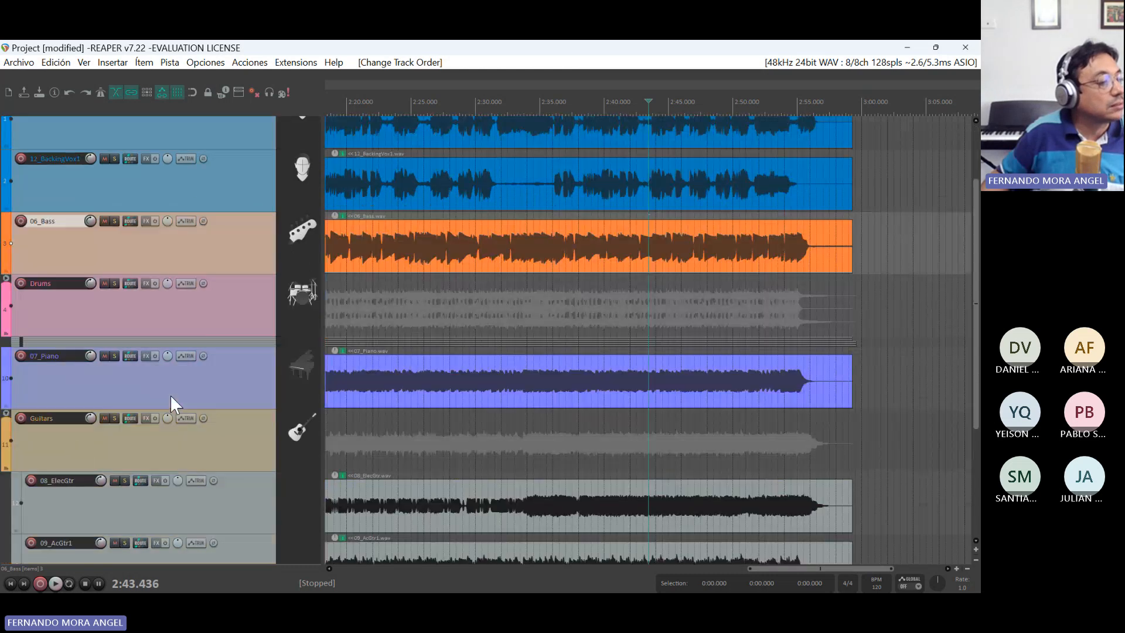
click(6, 413)
click(7, 414)
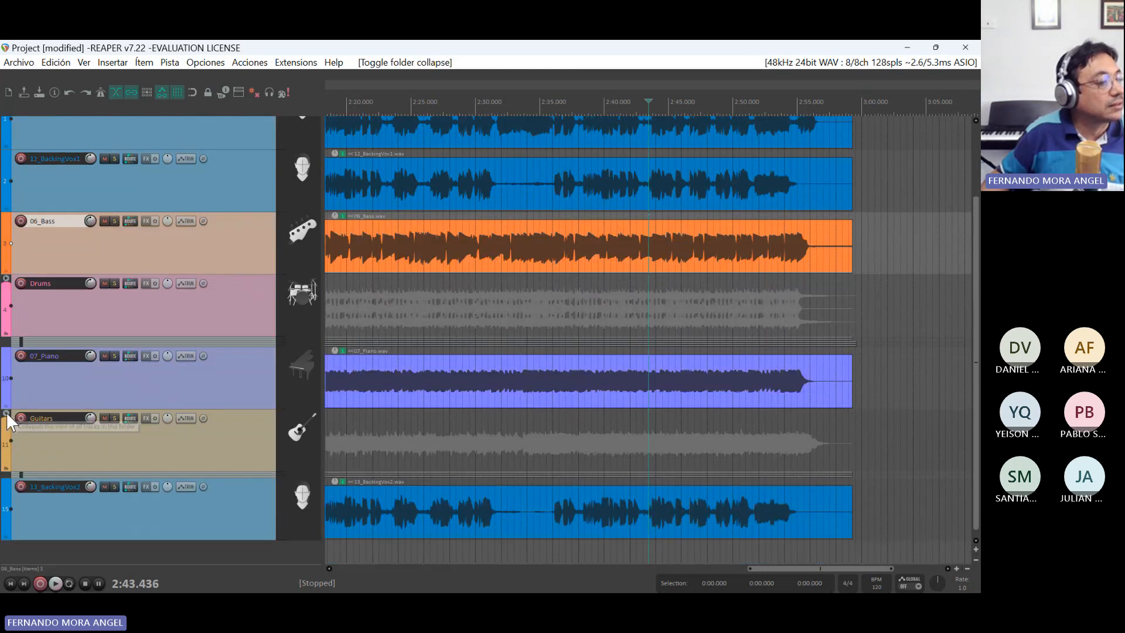
- Move the Guitars folder between 06_Bass and Drums, and place 13_BackingVox2 directly below 12_BackingVox1
drag(113, 459, 130, 378)
scroll(130, 376, down, 3)
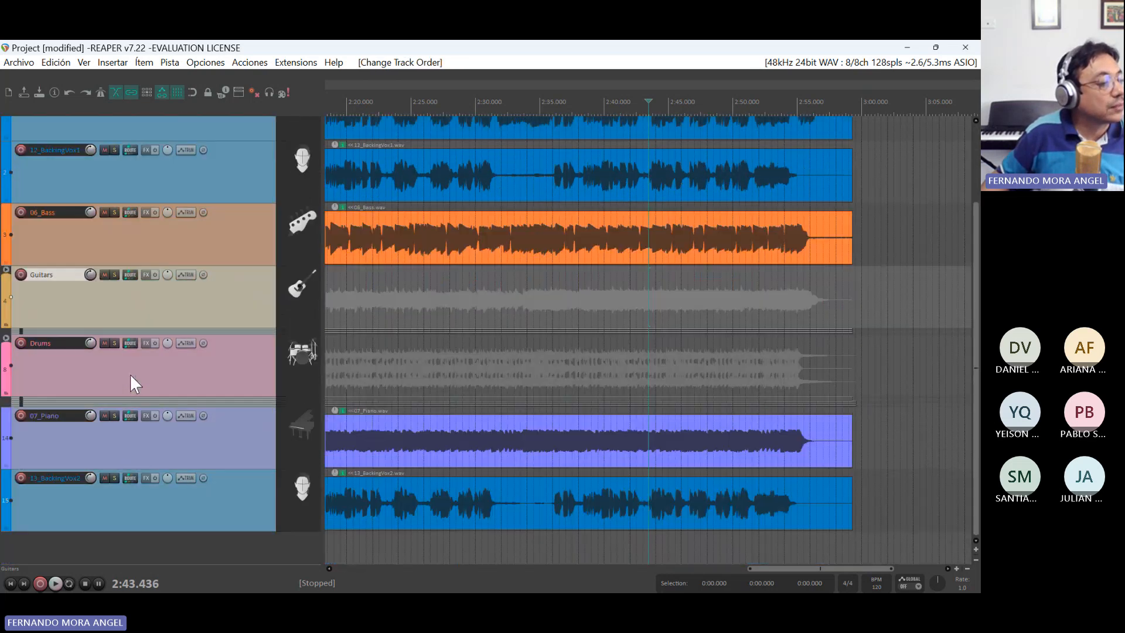
drag(132, 498, 166, 329)
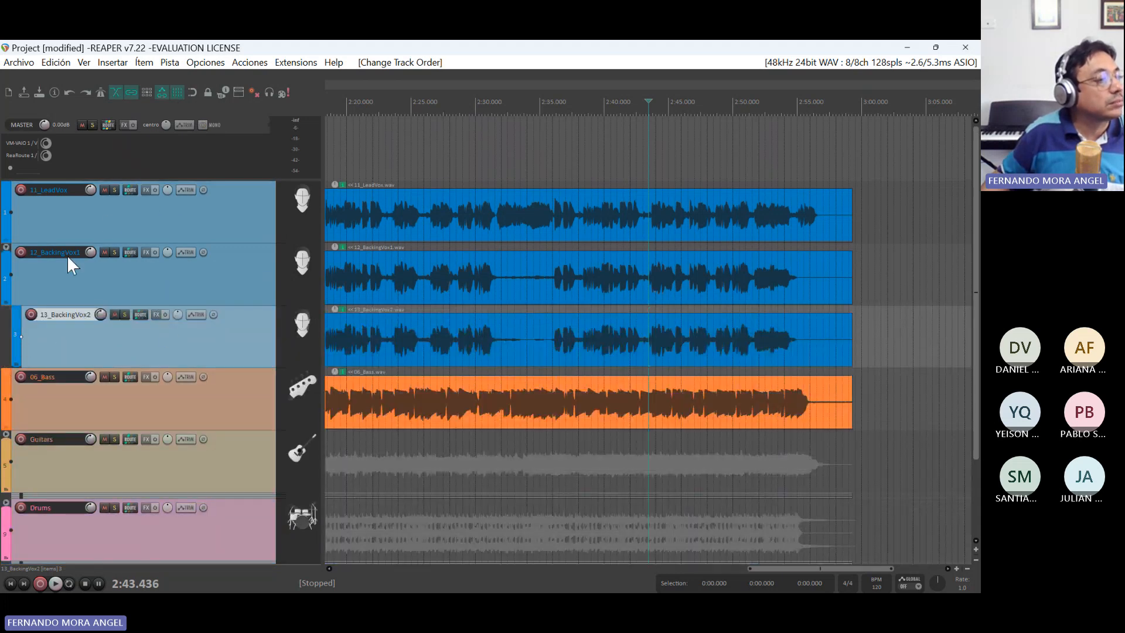
- Insert a new track named Voces and move it above 11_LeadVox as the first track
click(105, 216)
right_click(106, 216)
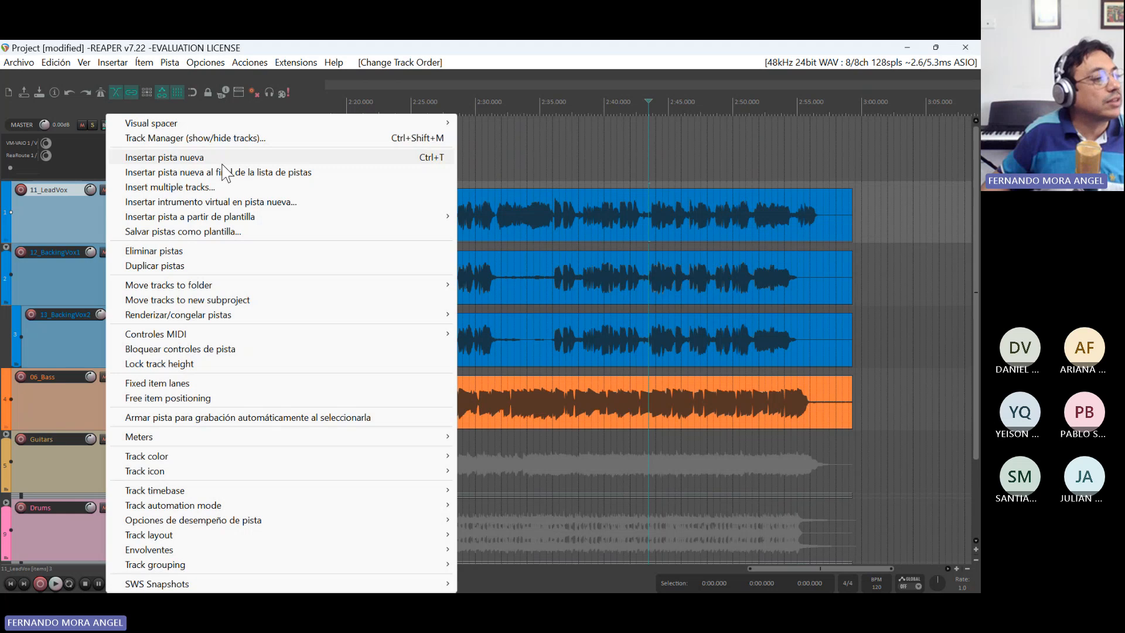
mouse_move(223, 317)
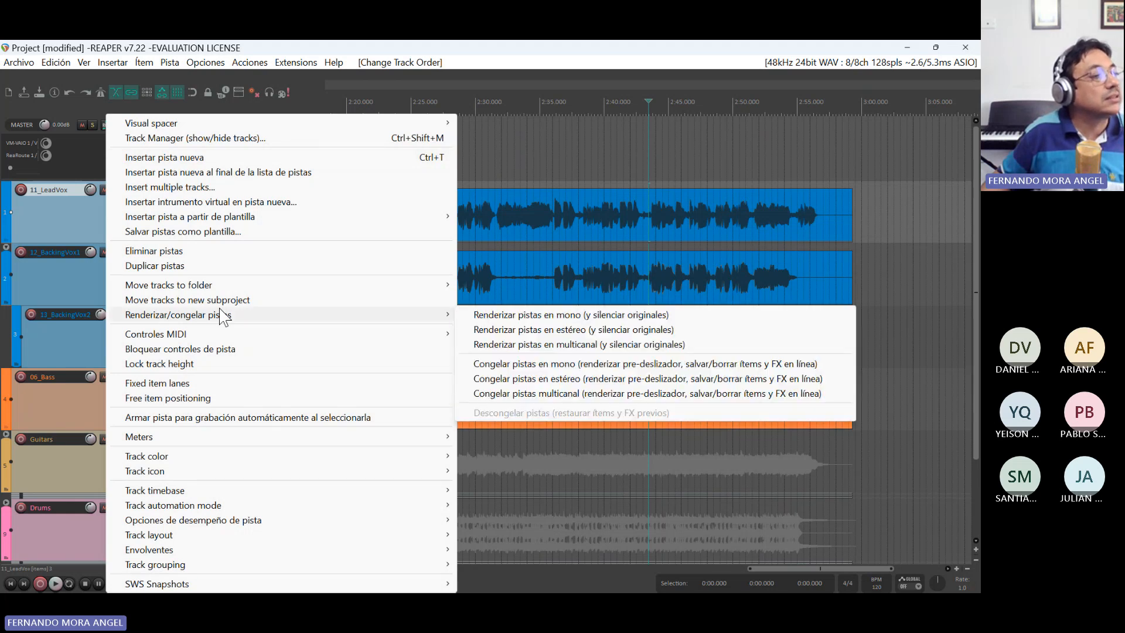
click(257, 158)
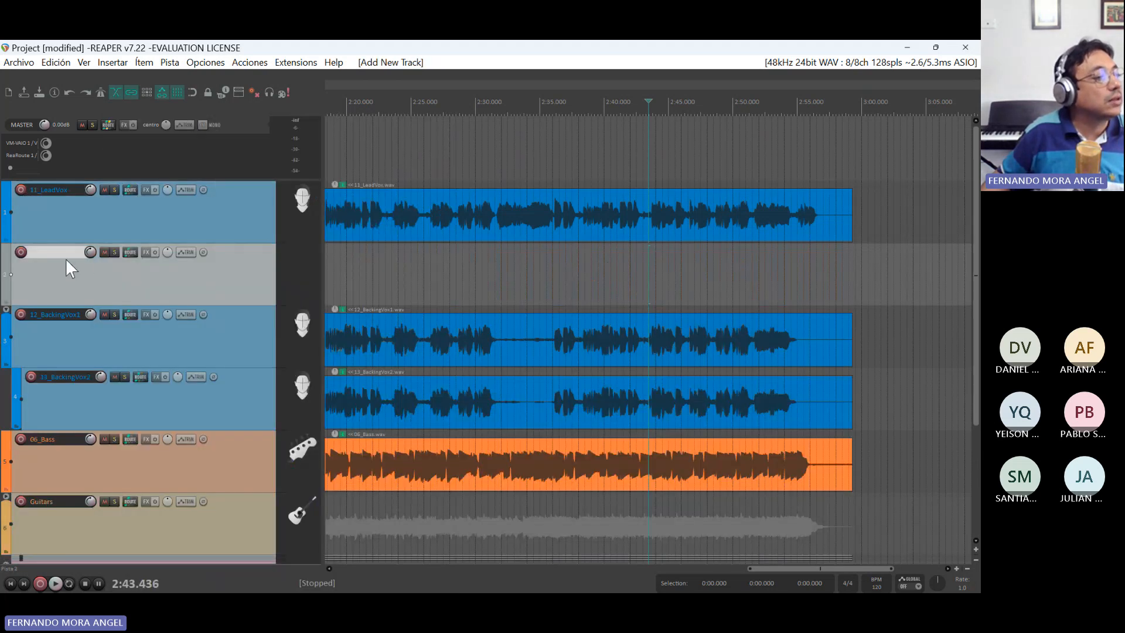
text(V)
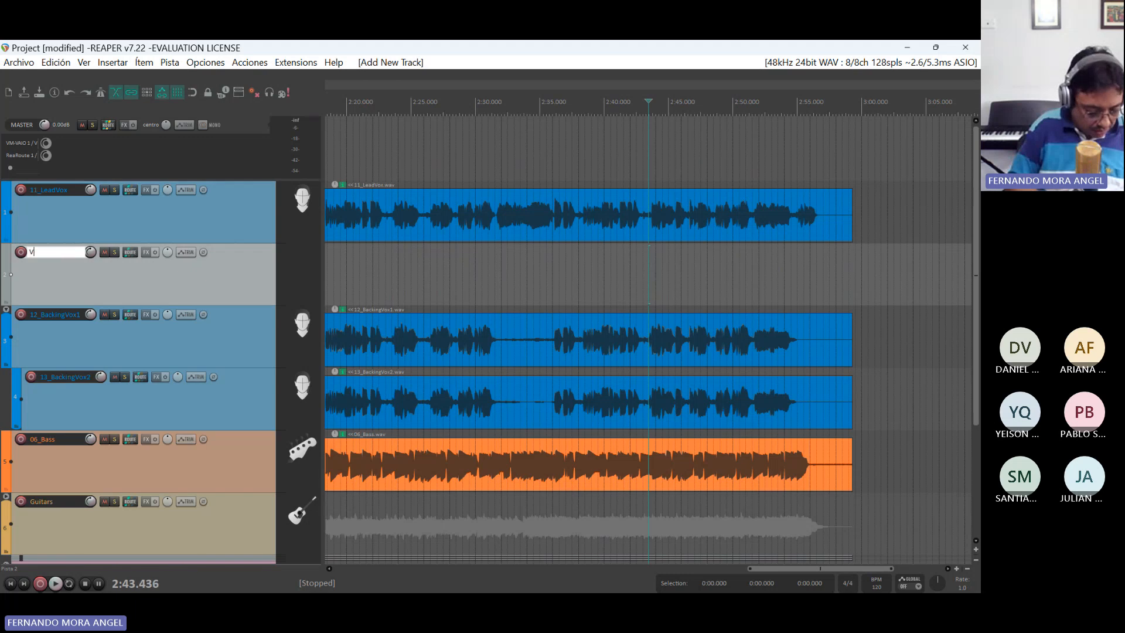
text(oces)
key(Return)
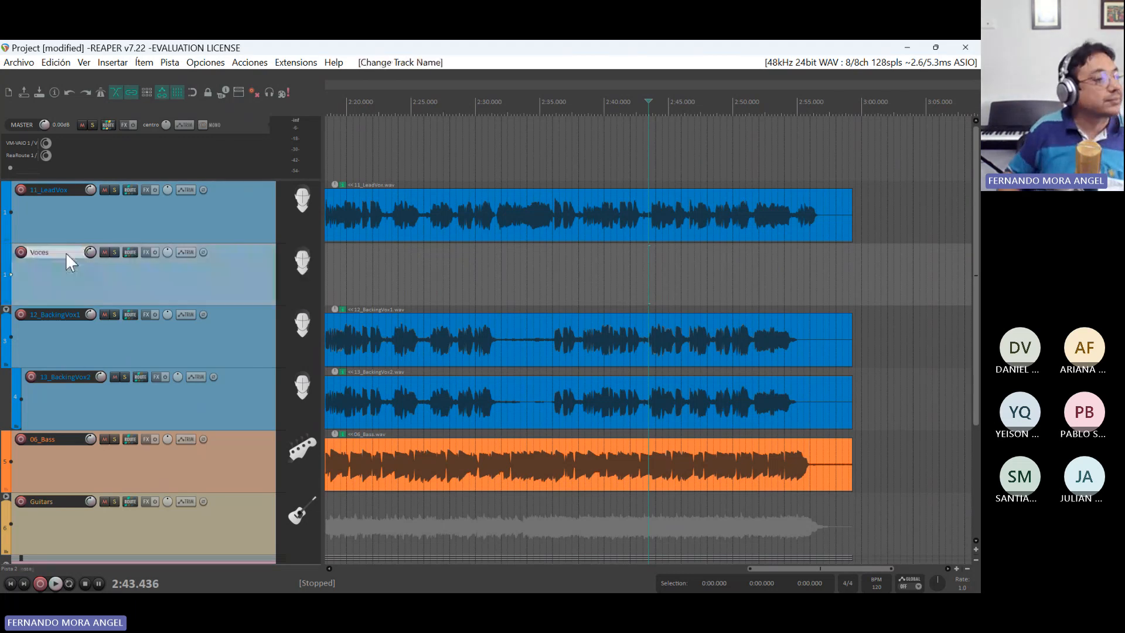
drag(79, 280, 85, 185)
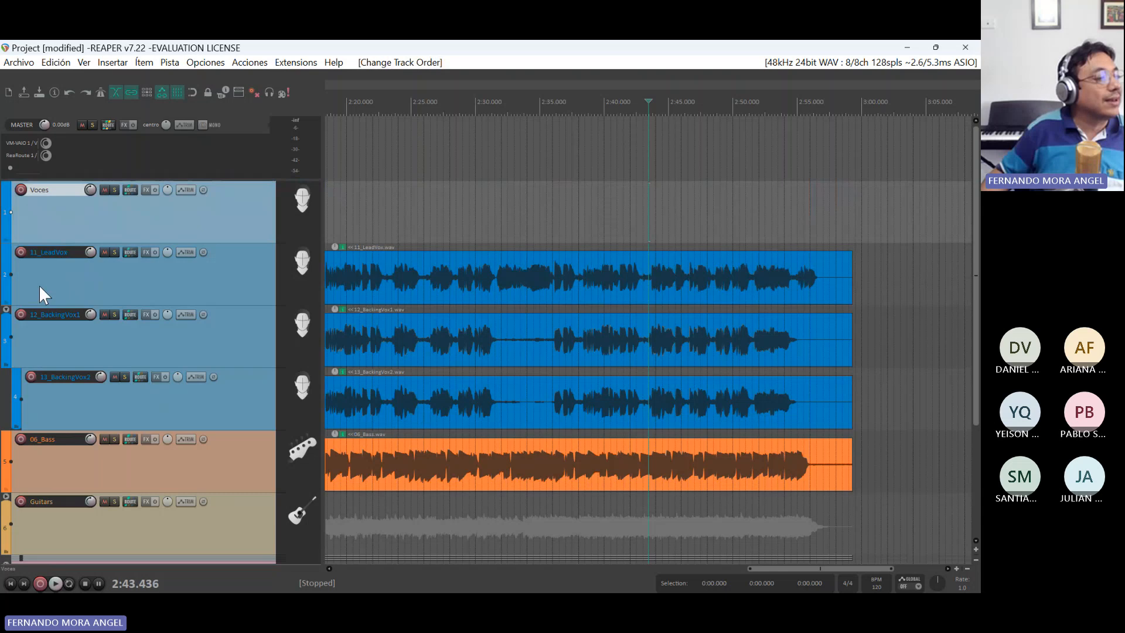
- Nest 11_LeadVox, 12_BackingVox1 and 13_BackingVox2 inside the Voces folder and collapse its child tracks to small height
mouse_move(38, 285)
mouse_down()
mouse_move(68, 252)
mouse_move(81, 293)
mouse_move(48, 286)
mouse_up()
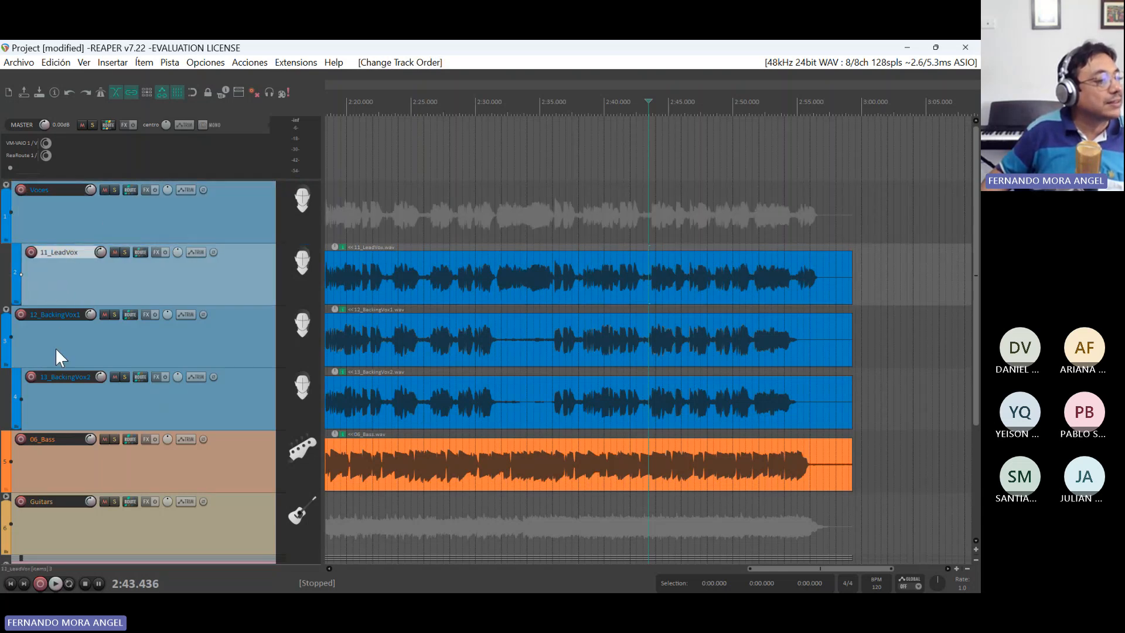
drag(55, 347, 96, 290)
drag(96, 398, 41, 405)
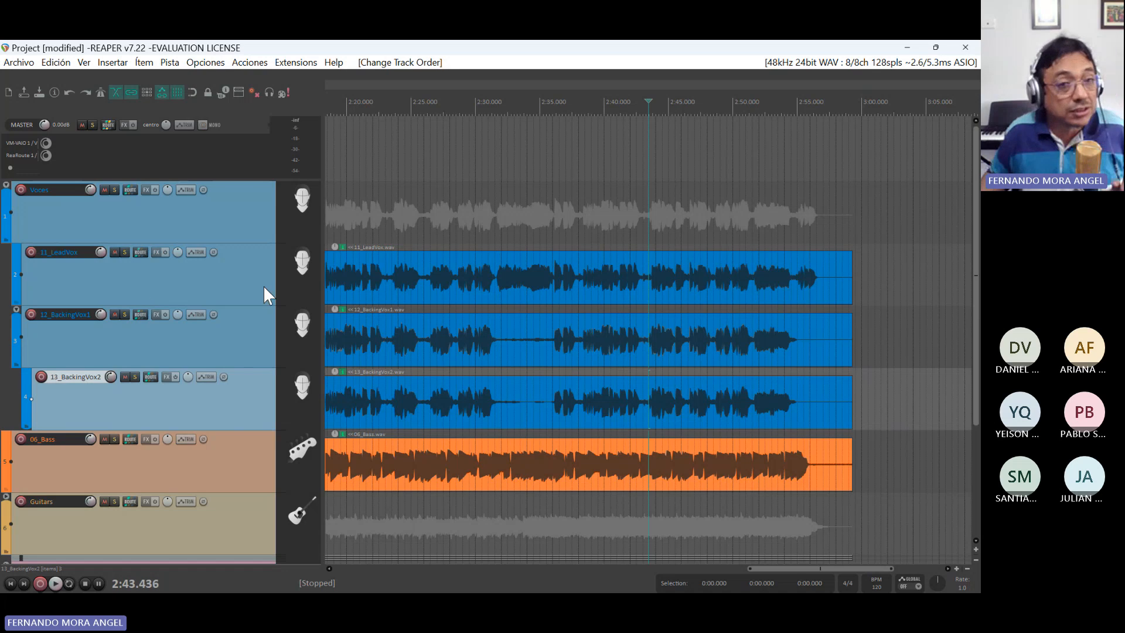
click(6, 185)
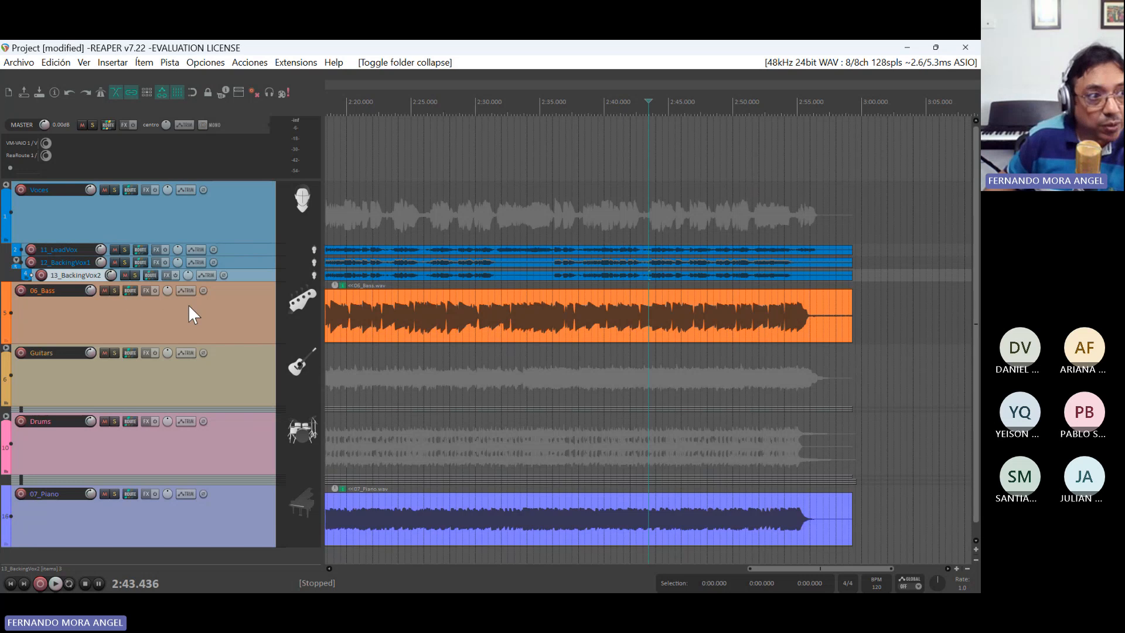
- Play the song from the start up to the lead vocal's entrance, then stop playback
click(361, 100)
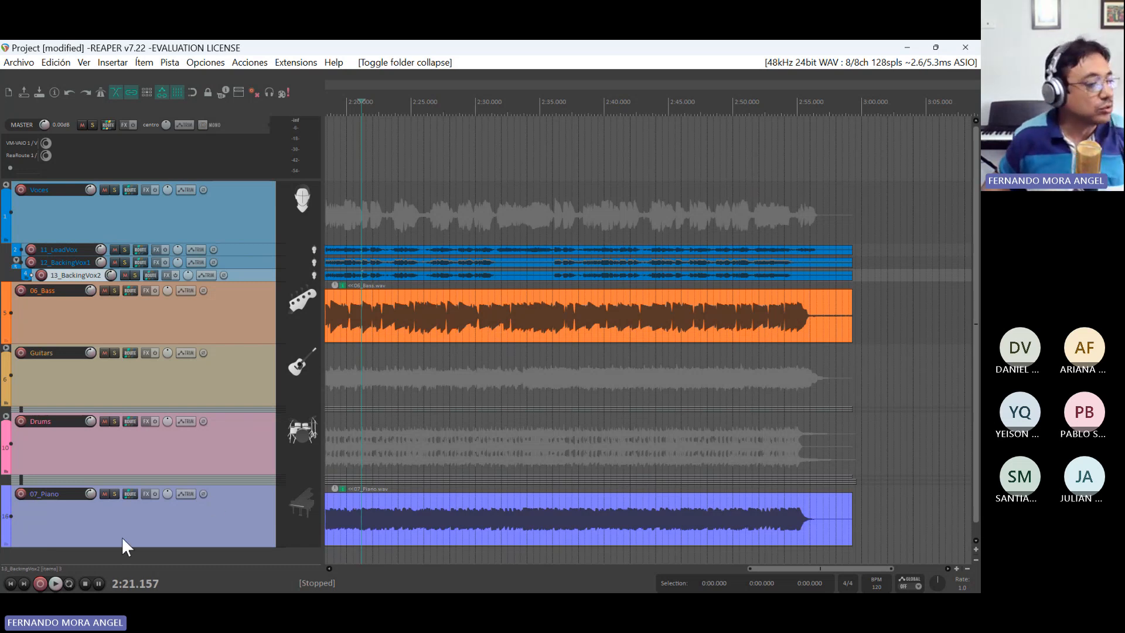
click(11, 583)
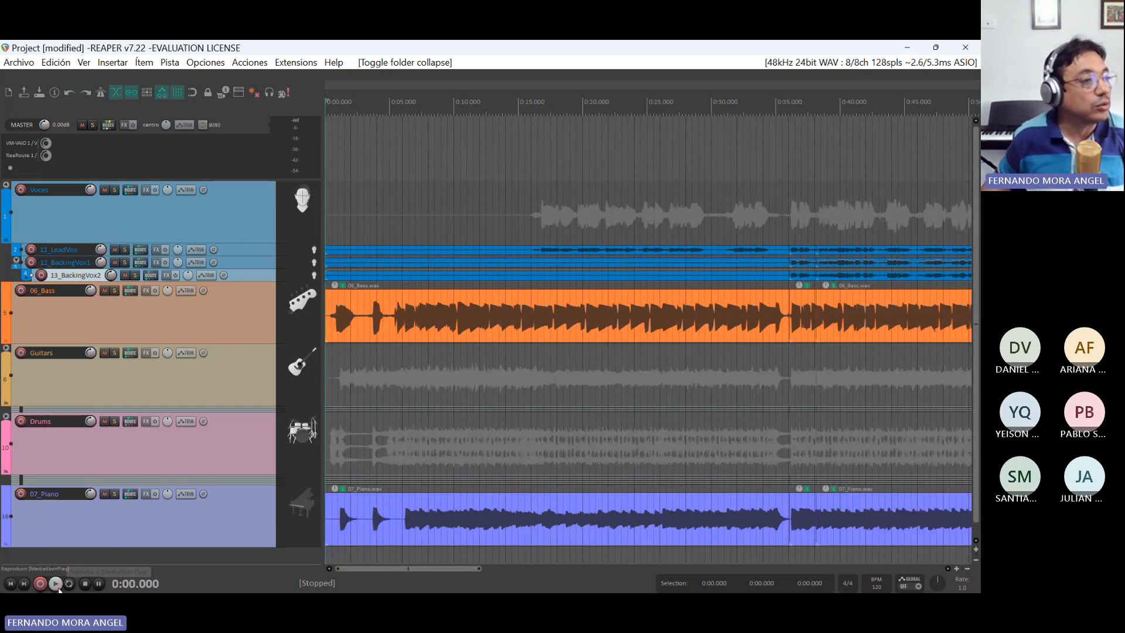
click(57, 584)
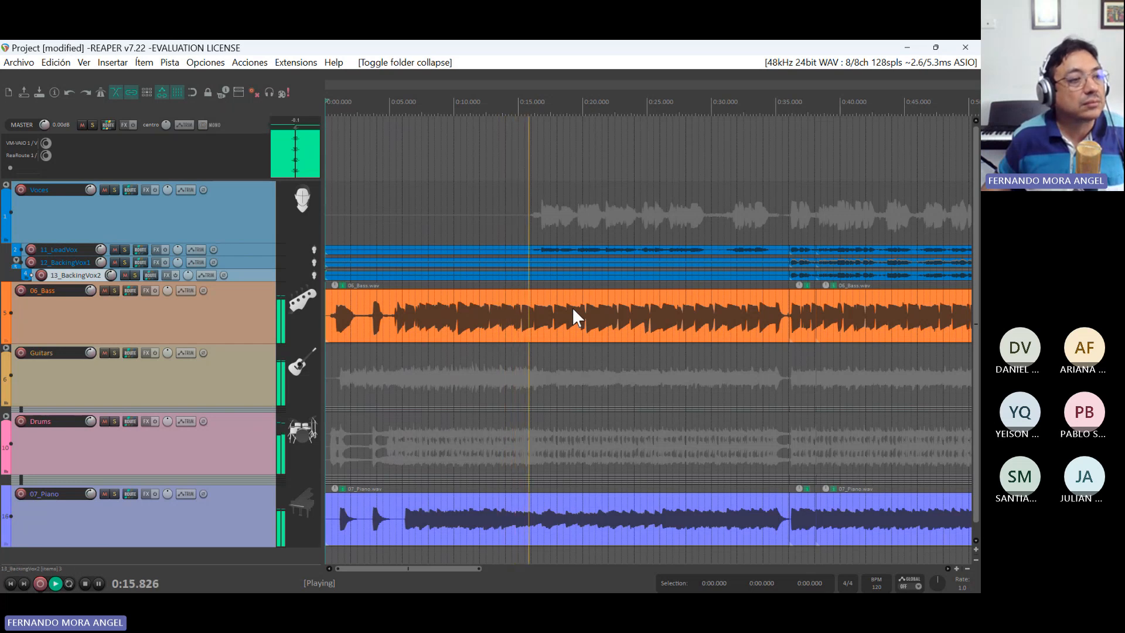
key(space)
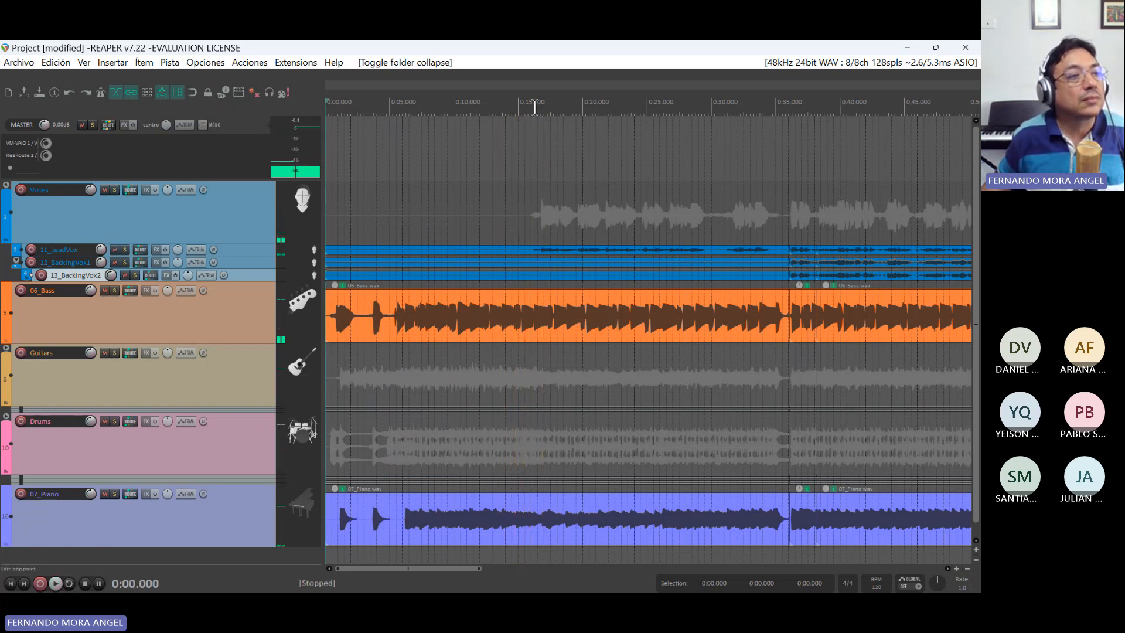
- Select the time from 0:00.000 to about 0:16.110 and create a region from it named Intro
drag(533, 107, 322, 91)
right_click(410, 105)
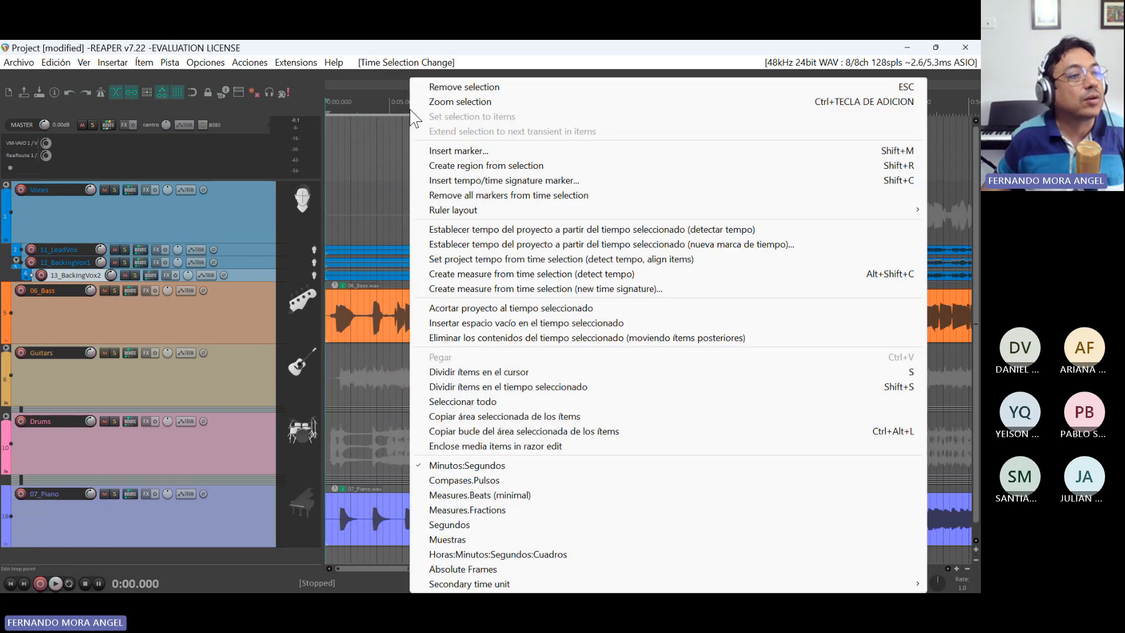
click(527, 167)
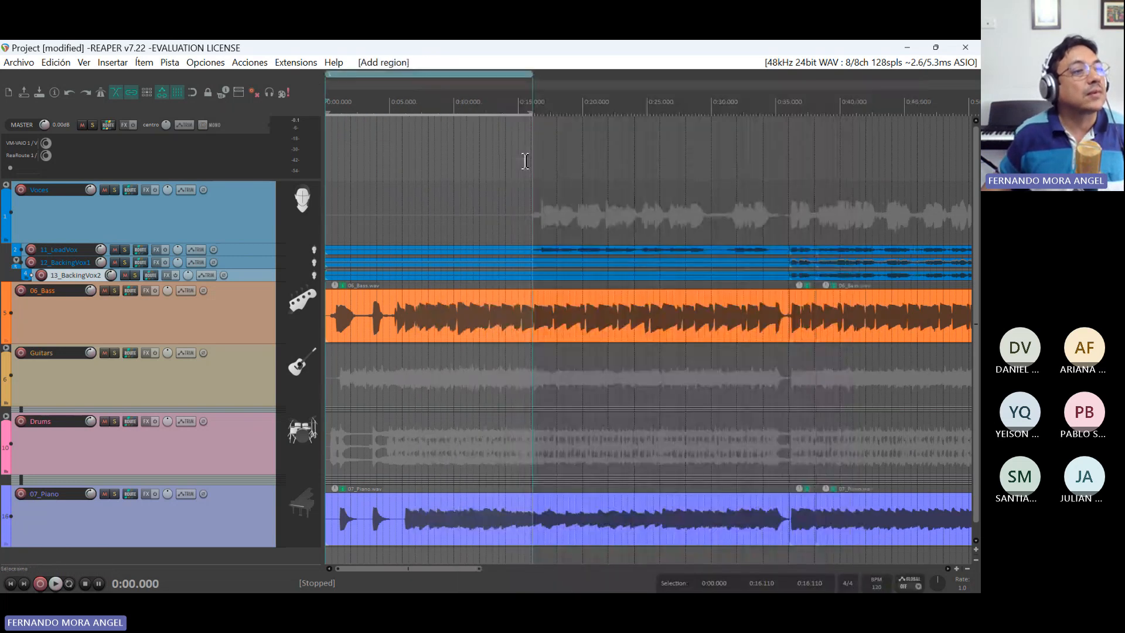
right_click(464, 79)
click(483, 82)
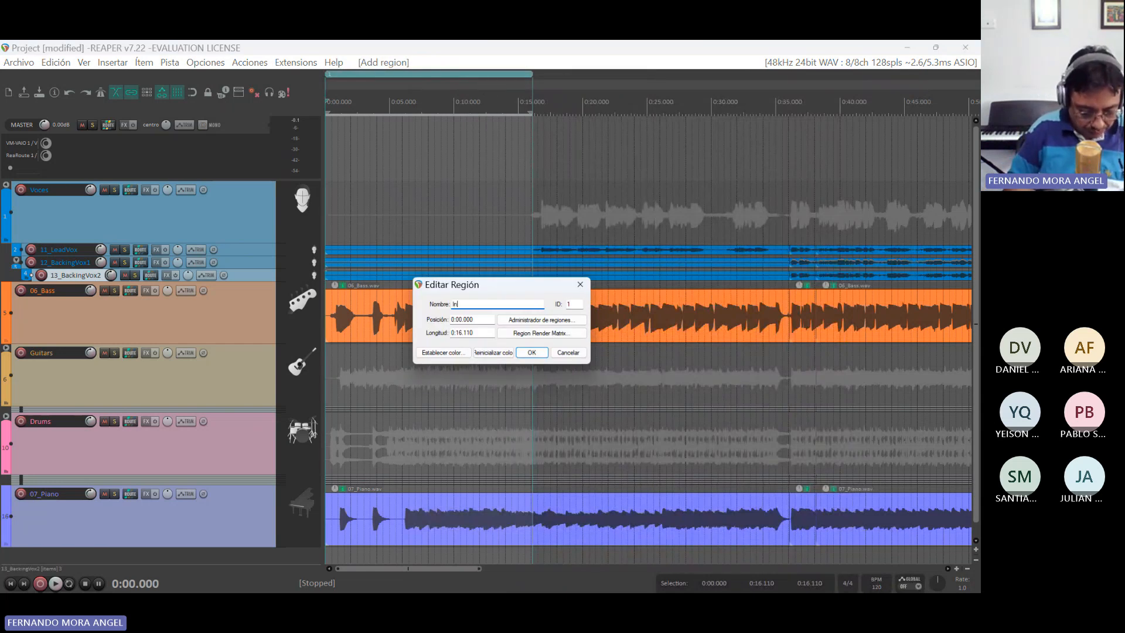
key(Return)
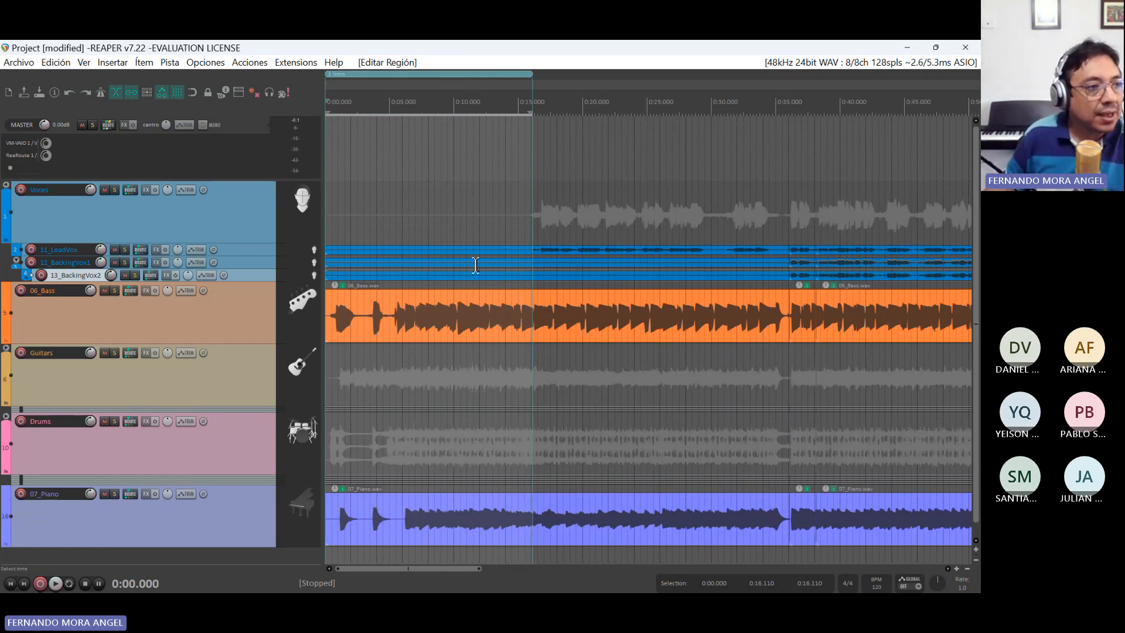
- Enlarge the 11_LeadVox track's height and place the edit cursor at about 0:15.770, just before the vocal entrance
click(409, 228)
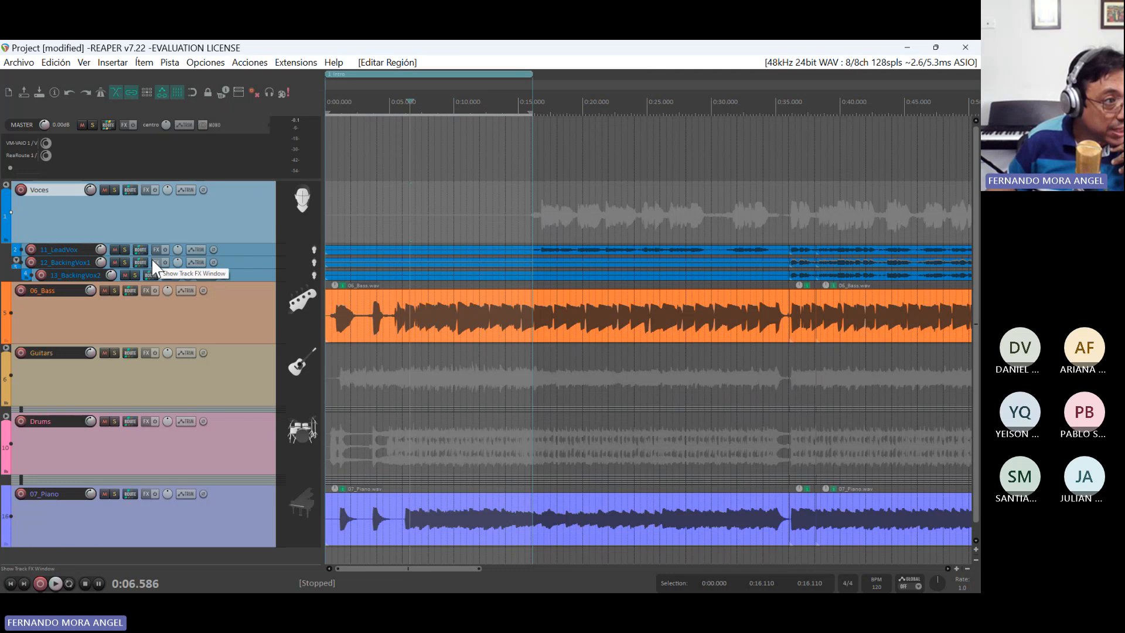
drag(147, 256, 146, 406)
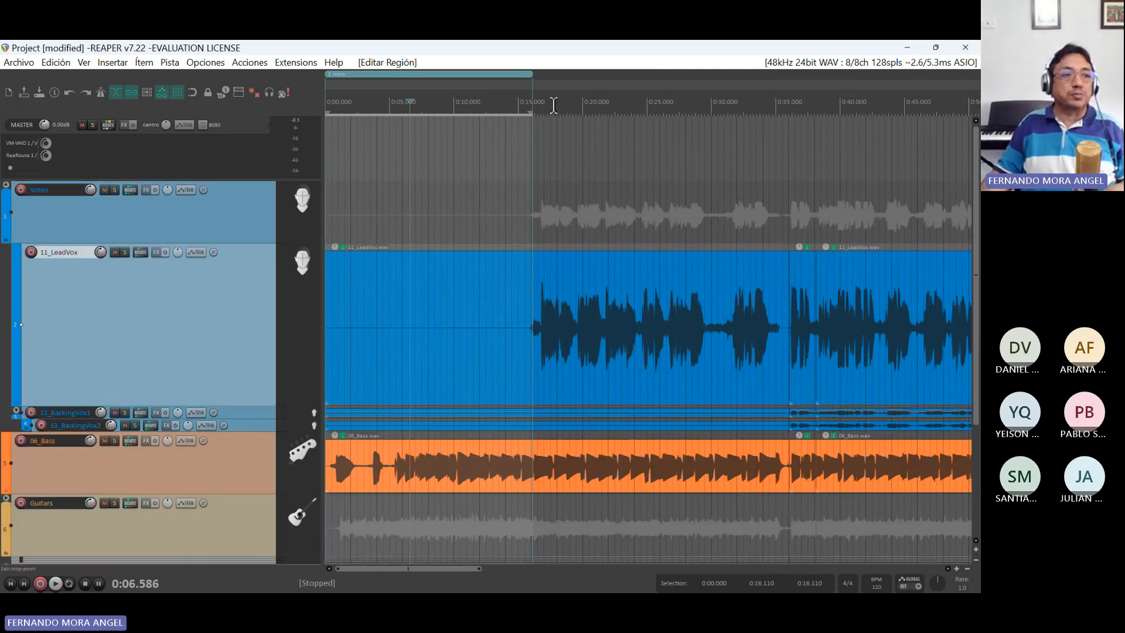
click(534, 101)
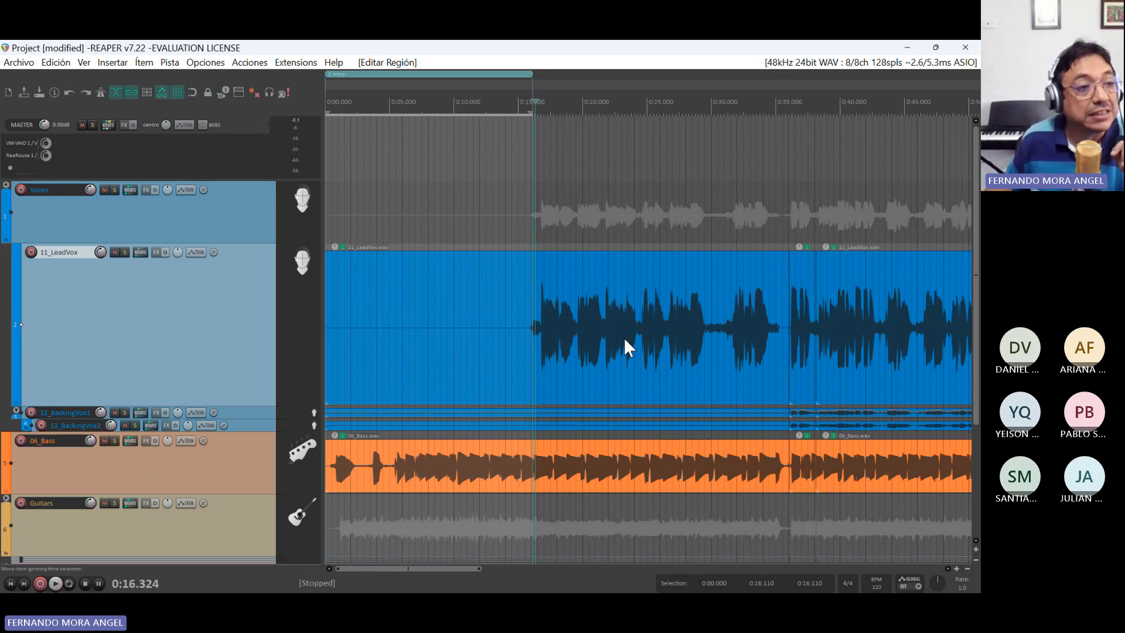
scroll(624, 336, up, 2)
scroll(624, 336, up, 1)
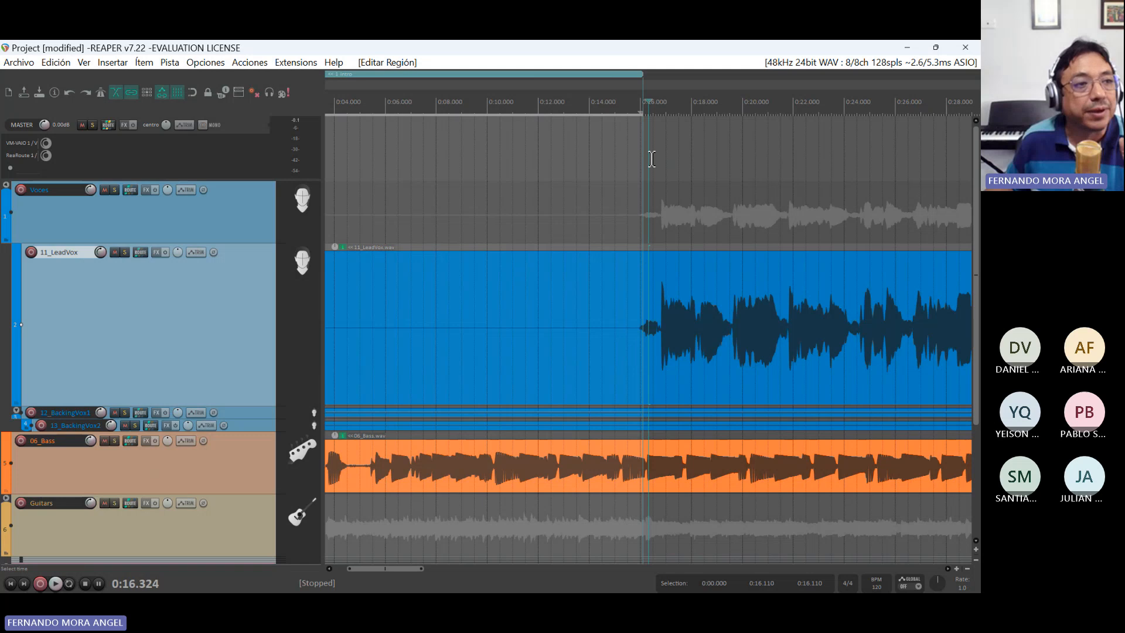
click(633, 111)
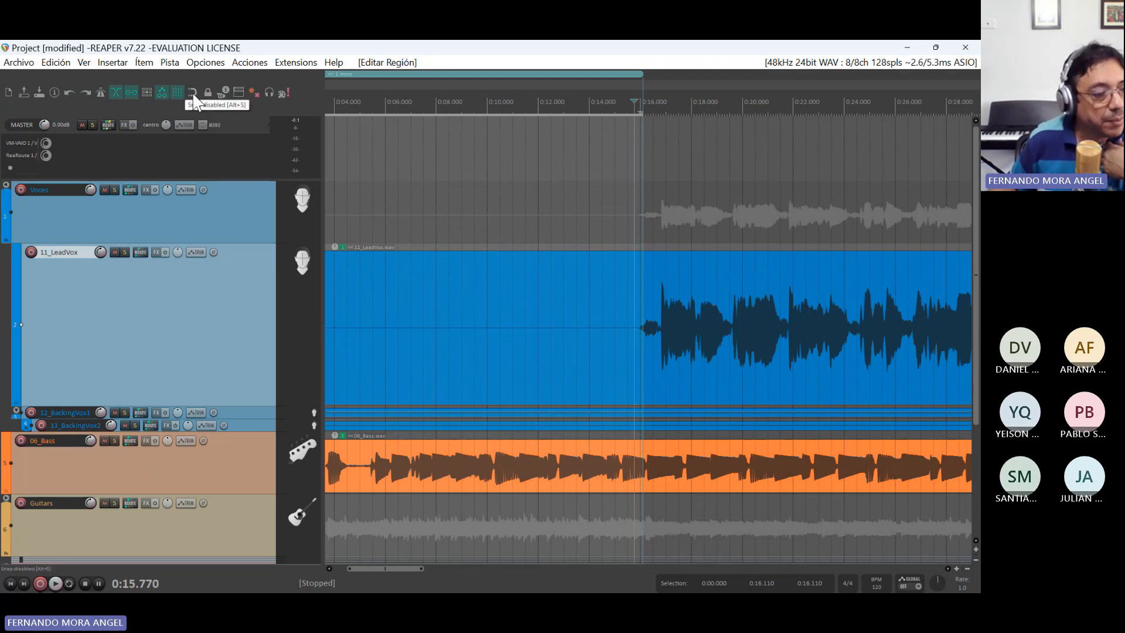
- Toggle snapping on and off again and check the Snap/Grid settings without changing them
click(193, 93)
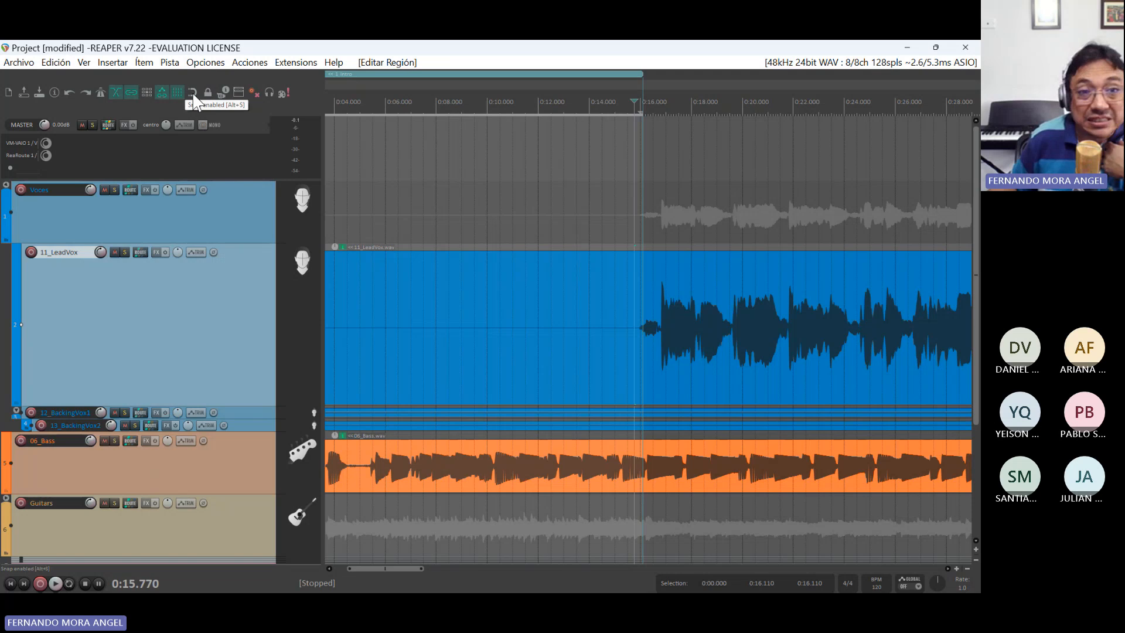
click(193, 93)
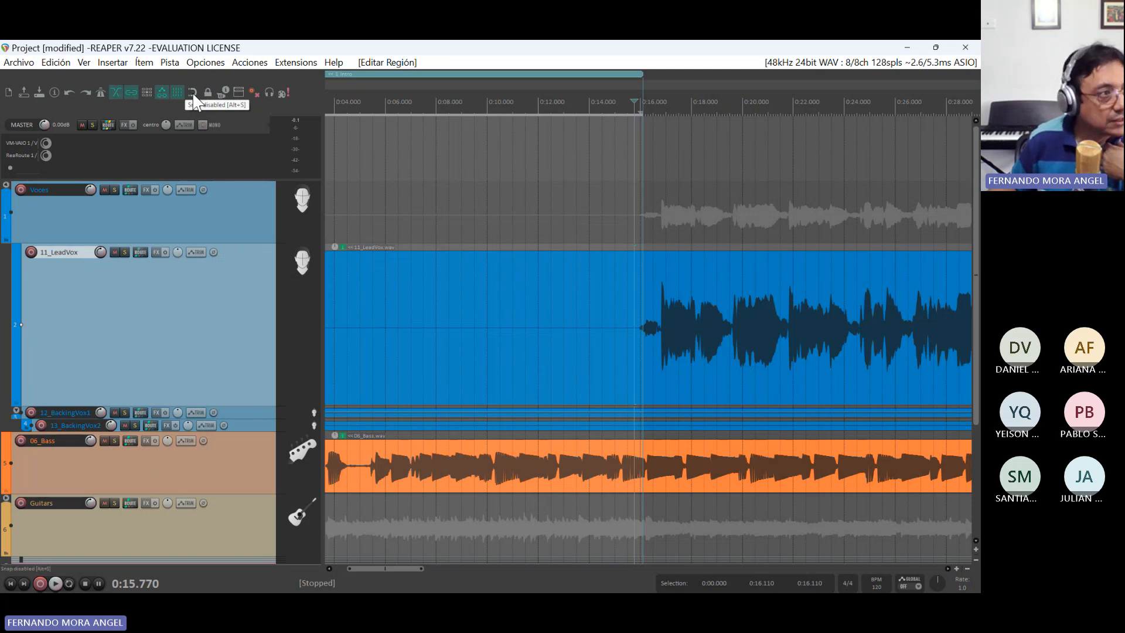
right_click(193, 93)
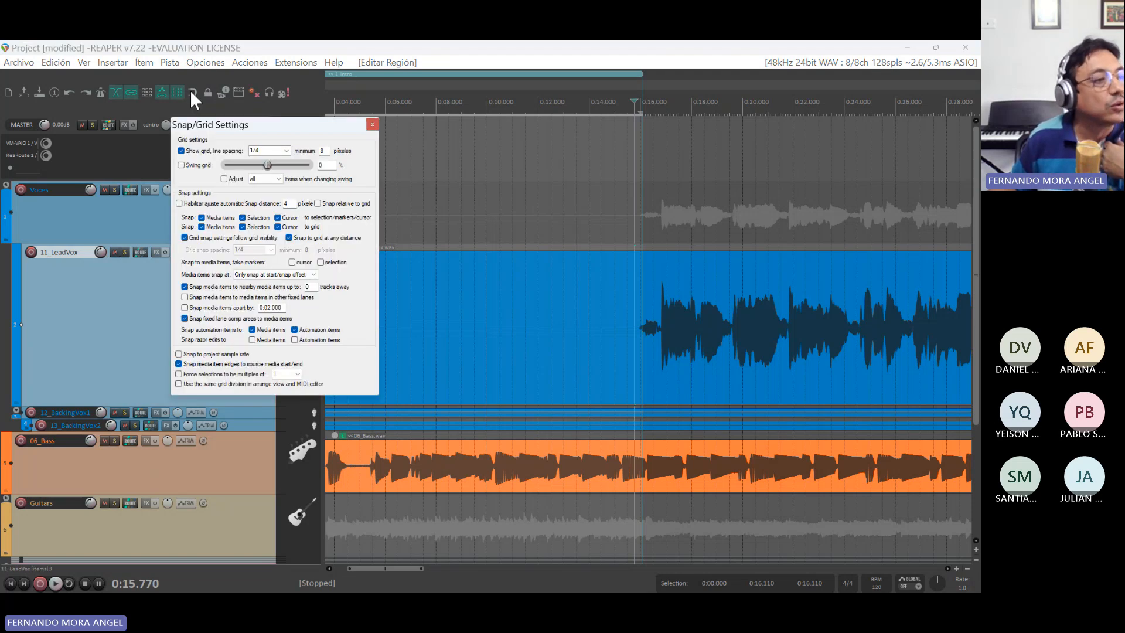
key(Escape)
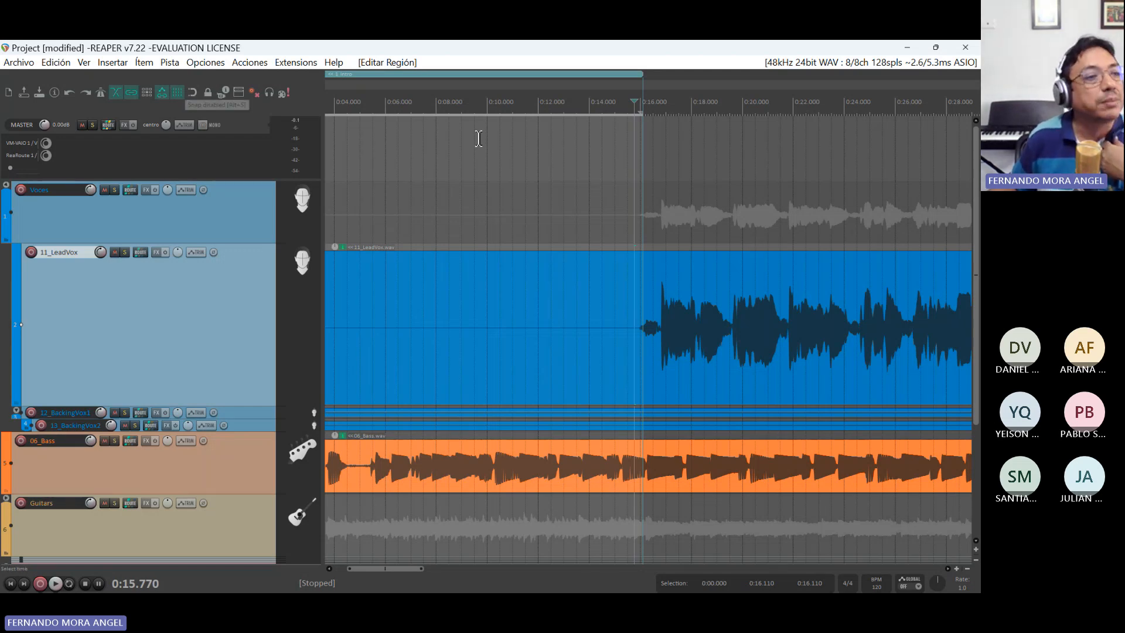
- Try free time selections with snapping off, from about 0:03.805 to 0:14.179 and from about 0:16.845 to 0:16.933
click(358, 103)
drag(329, 106, 594, 140)
scroll(593, 143, up, 3)
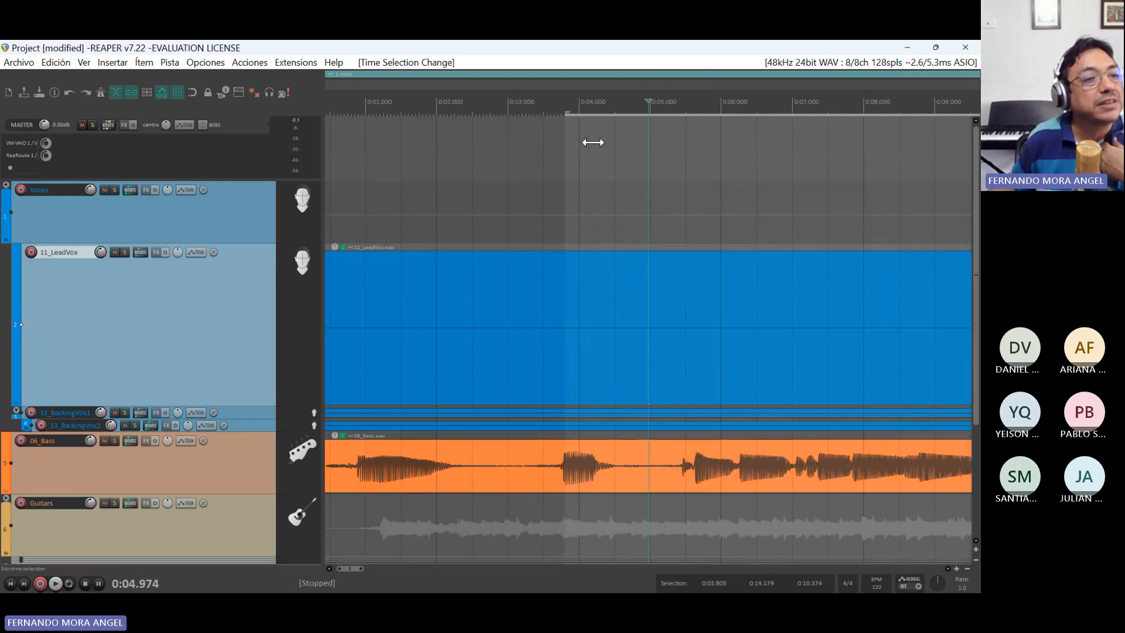
scroll(593, 142, down, 3)
click(755, 108)
scroll(738, 188, up, 2)
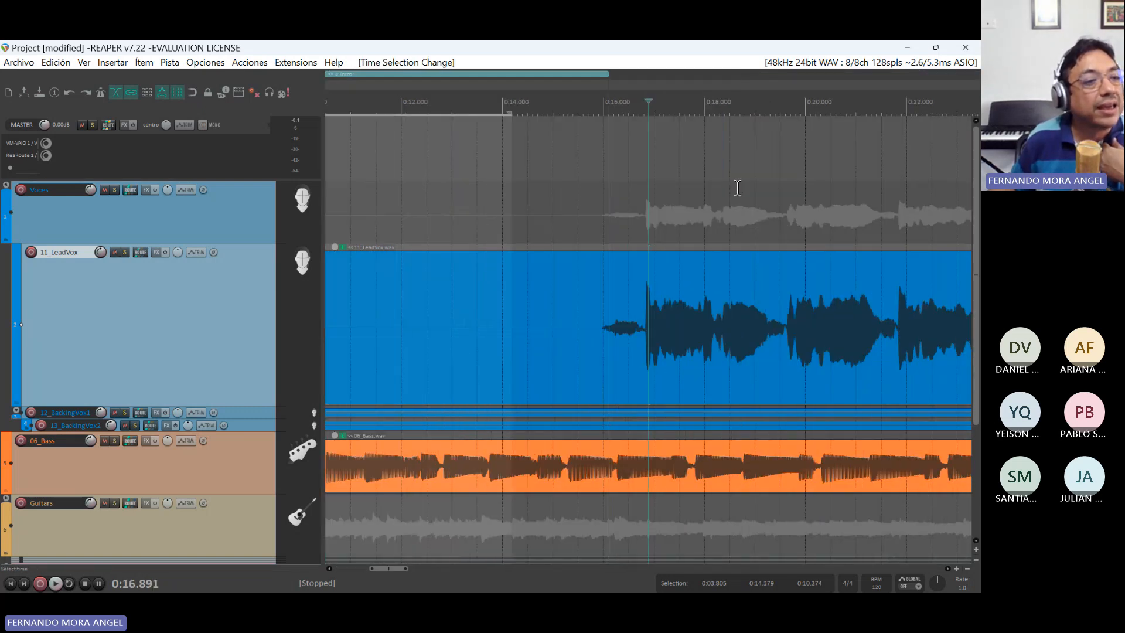
scroll(738, 188, up, 5)
drag(625, 107, 671, 128)
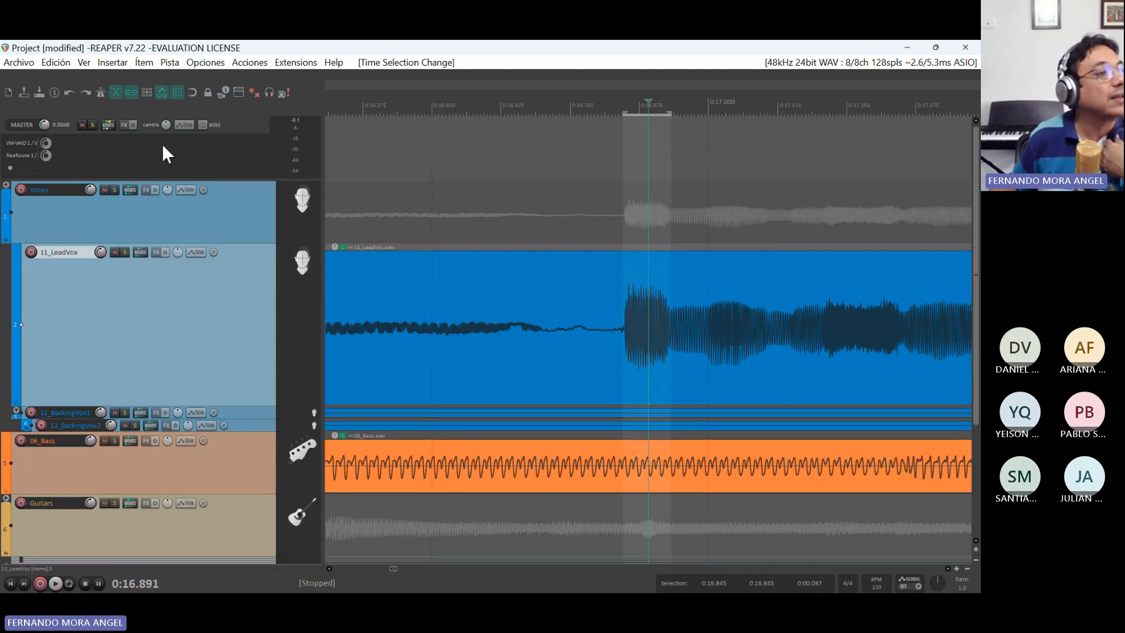
- Enable snapping and select the time from 0:16.500 to 0:17.000 along the grid
click(192, 92)
click(512, 102)
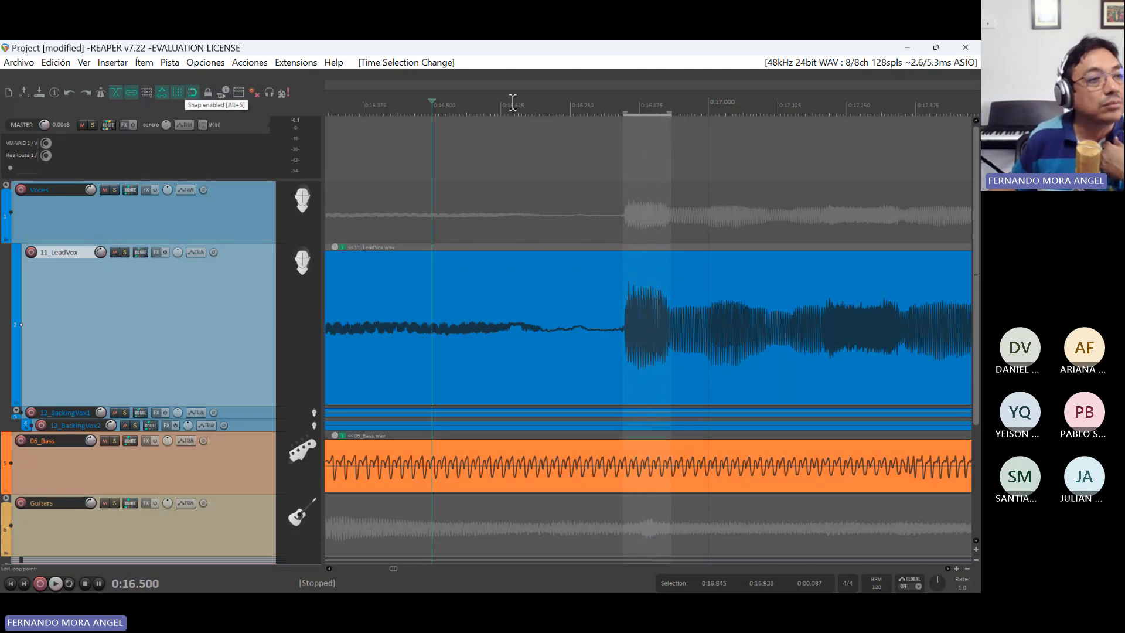
drag(624, 104, 793, 112)
drag(487, 109, 708, 108)
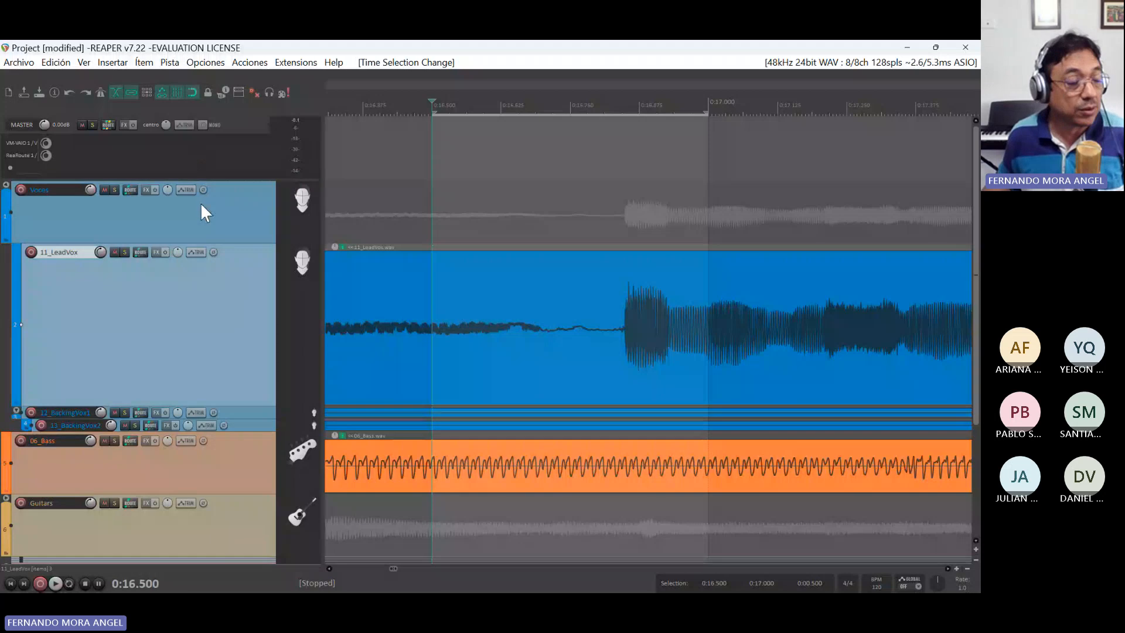
- Set the grid line spacing to Frame and select the time from about 0:16.866 to 0:16.933 along the new grid
right_click(192, 93)
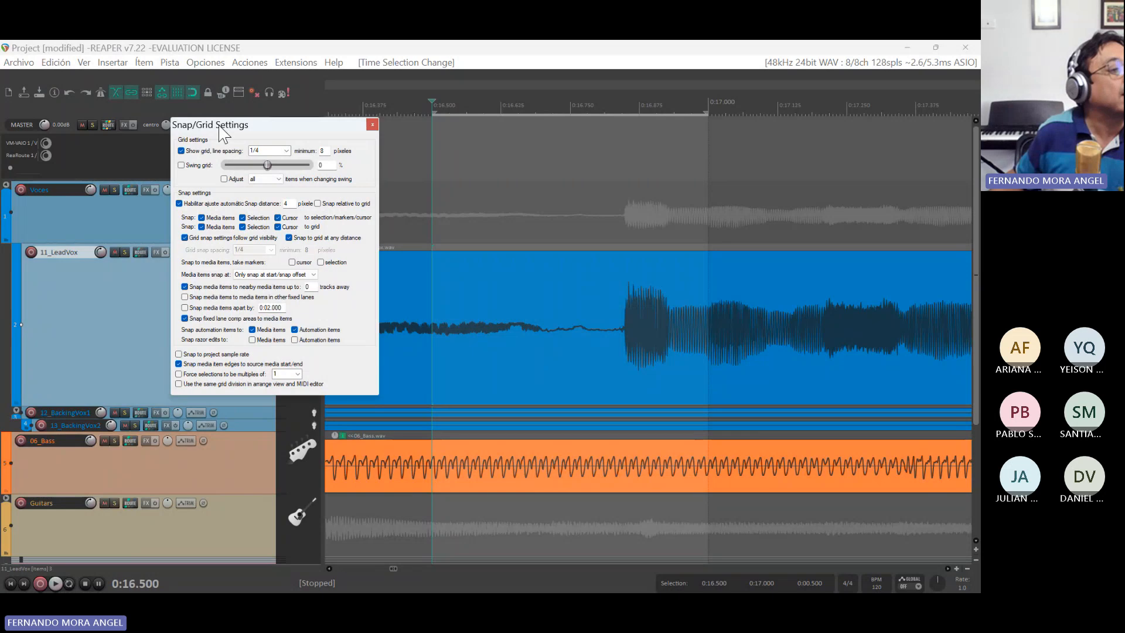
click(286, 152)
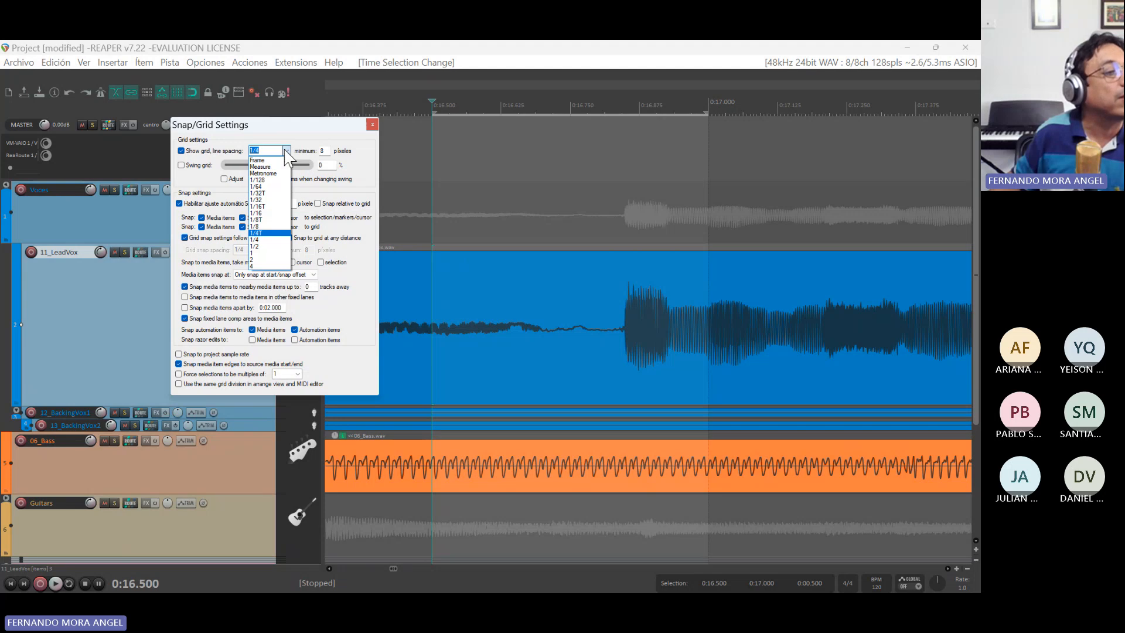
click(290, 138)
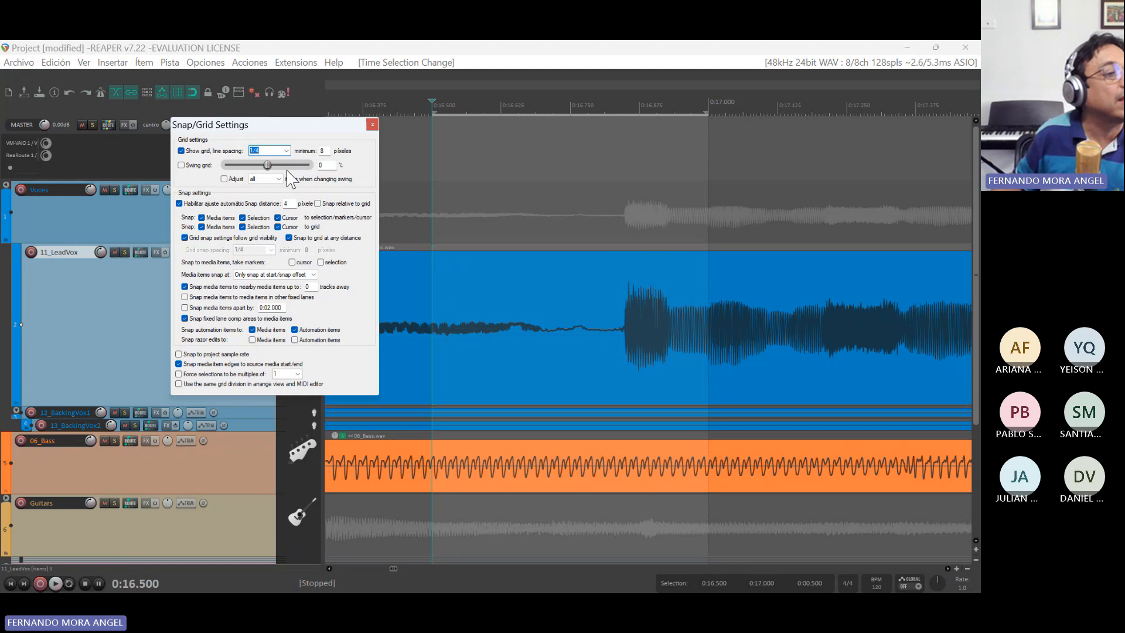
click(287, 152)
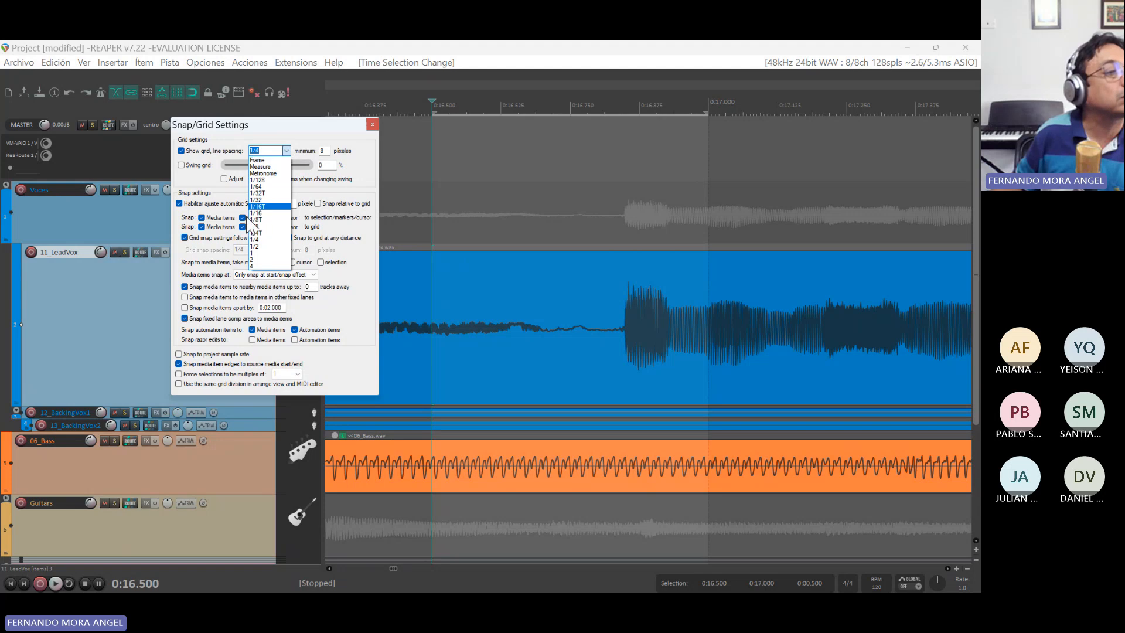
click(271, 160)
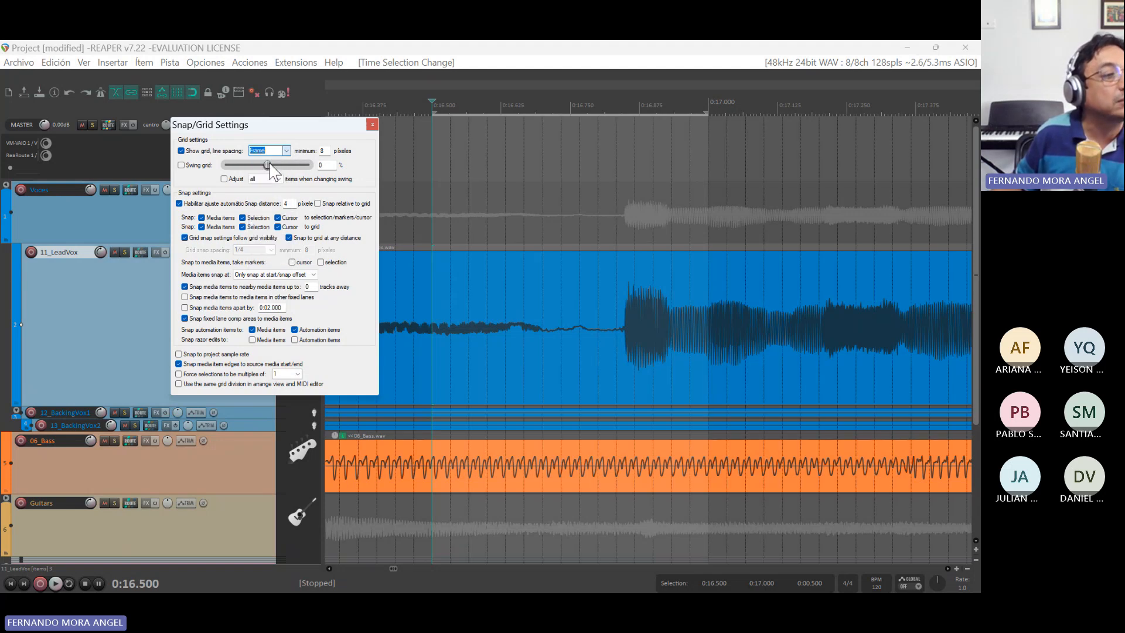
click(372, 124)
click(561, 156)
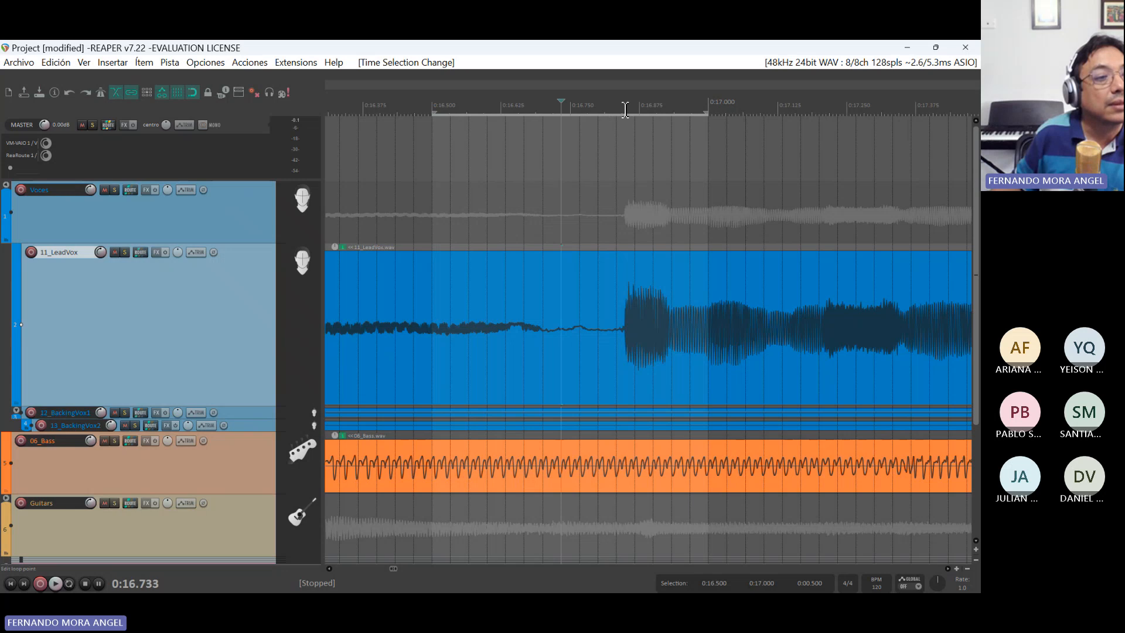
drag(636, 117, 673, 113)
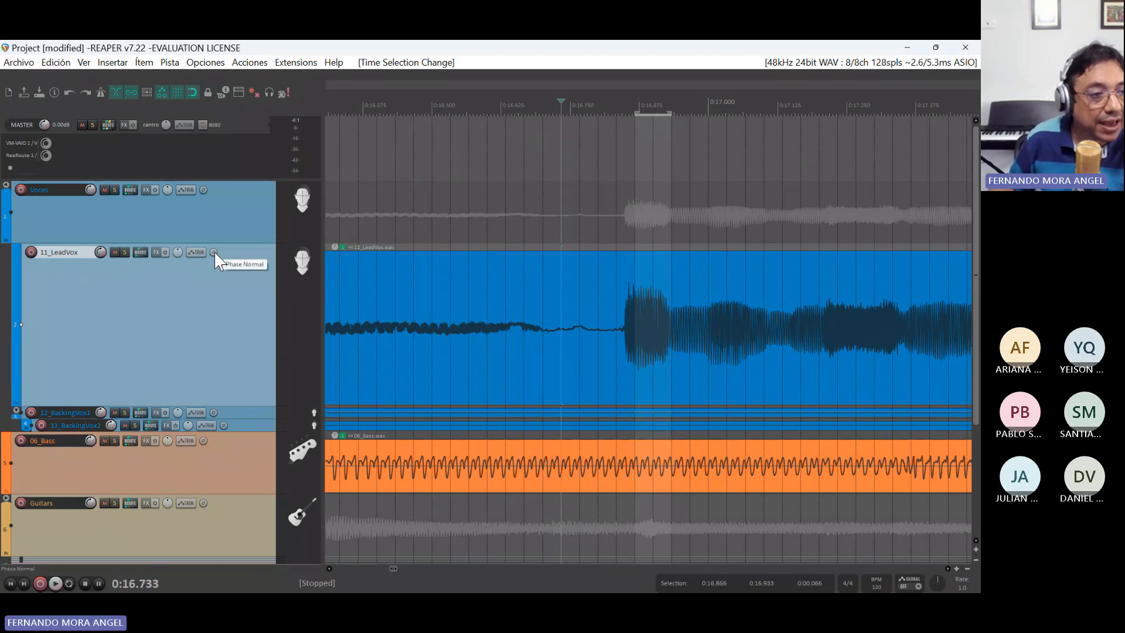
- Disable snapping and make tiny free time selections at about 0:16.858, at the lead vocal's loud onset
click(193, 94)
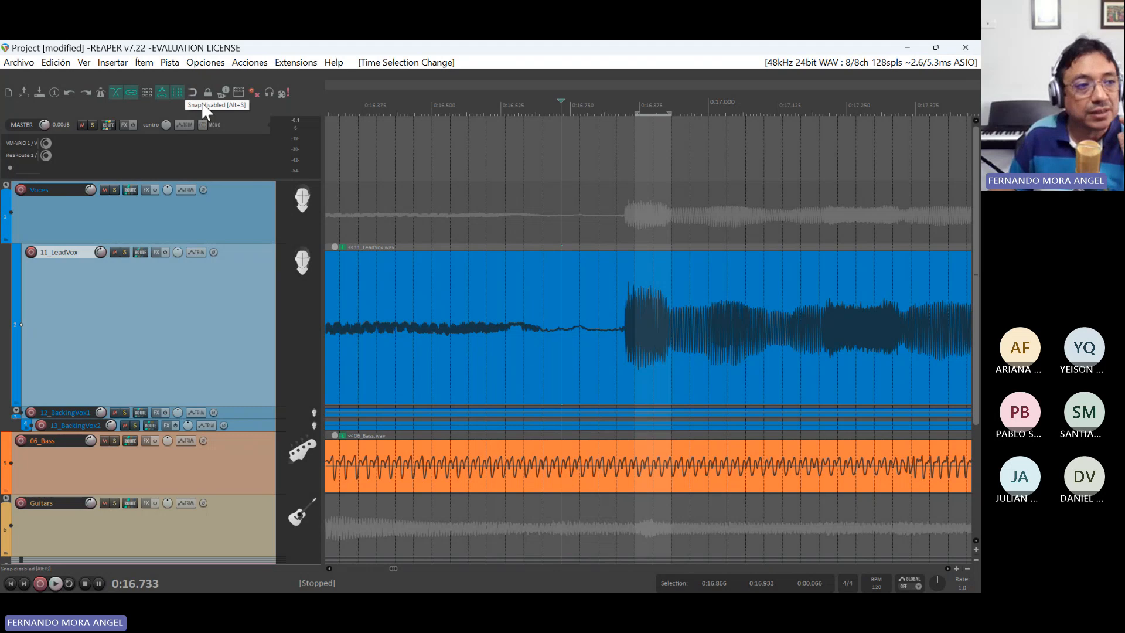
click(631, 109)
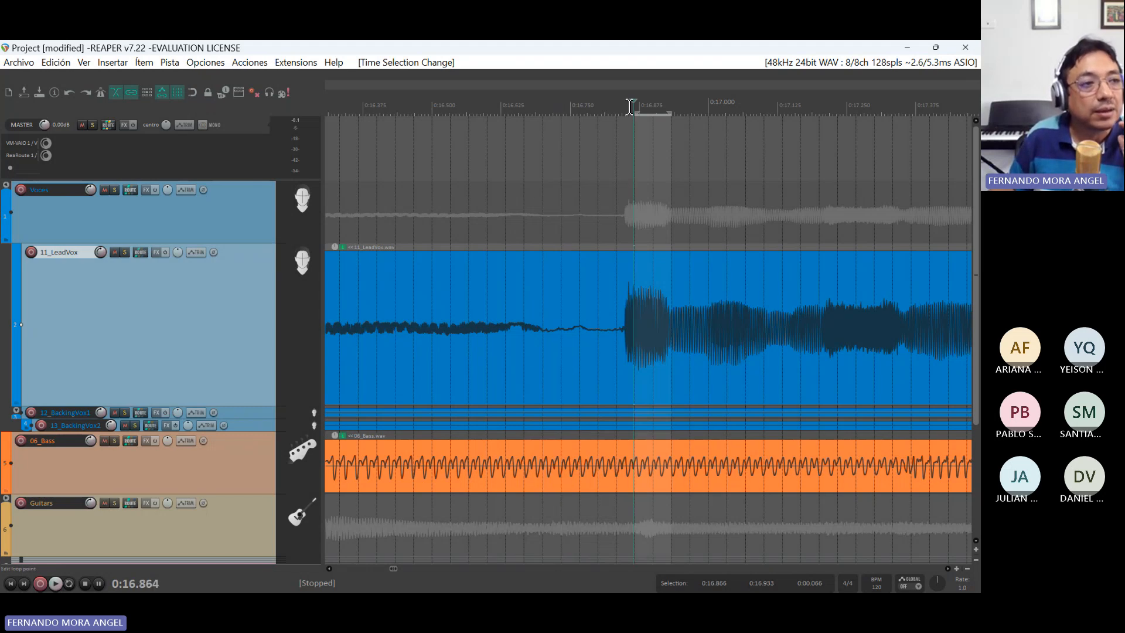
mouse_move(625, 109)
mouse_down()
mouse_move(666, 109)
mouse_move(639, 109)
mouse_up()
scroll(625, 209, up, 10)
scroll(617, 194, up, 4)
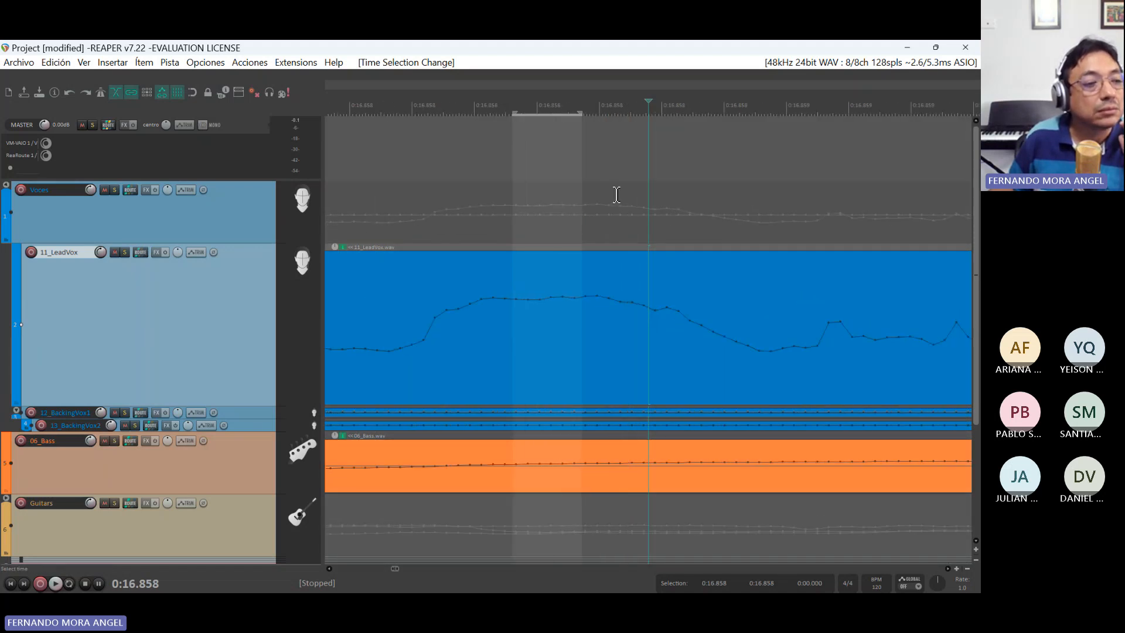
click(614, 112)
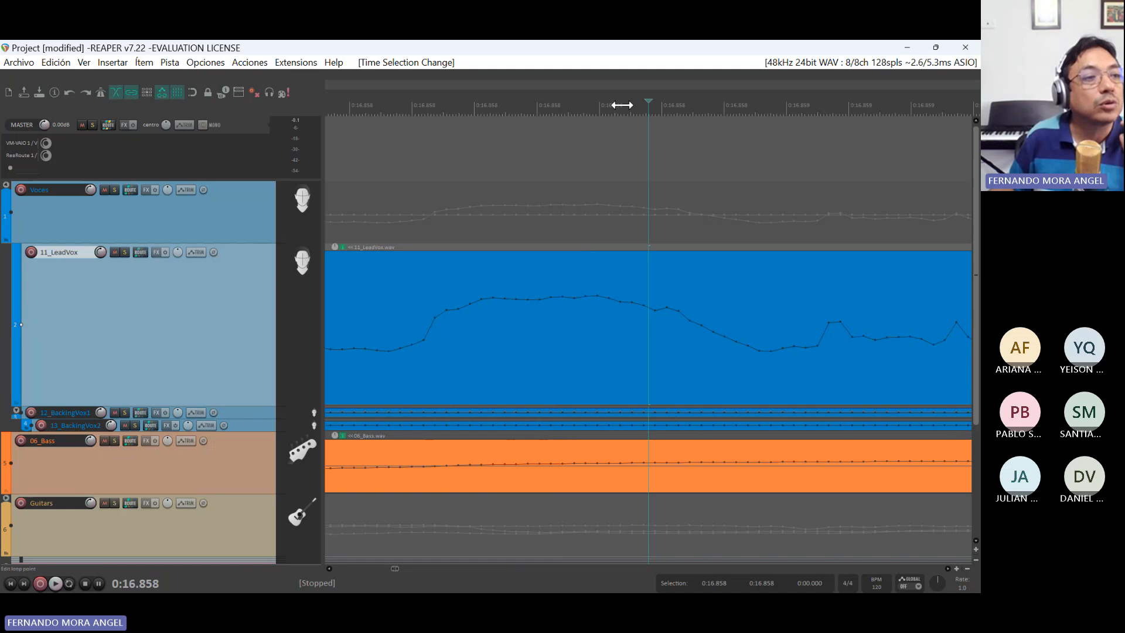
drag(628, 107, 658, 107)
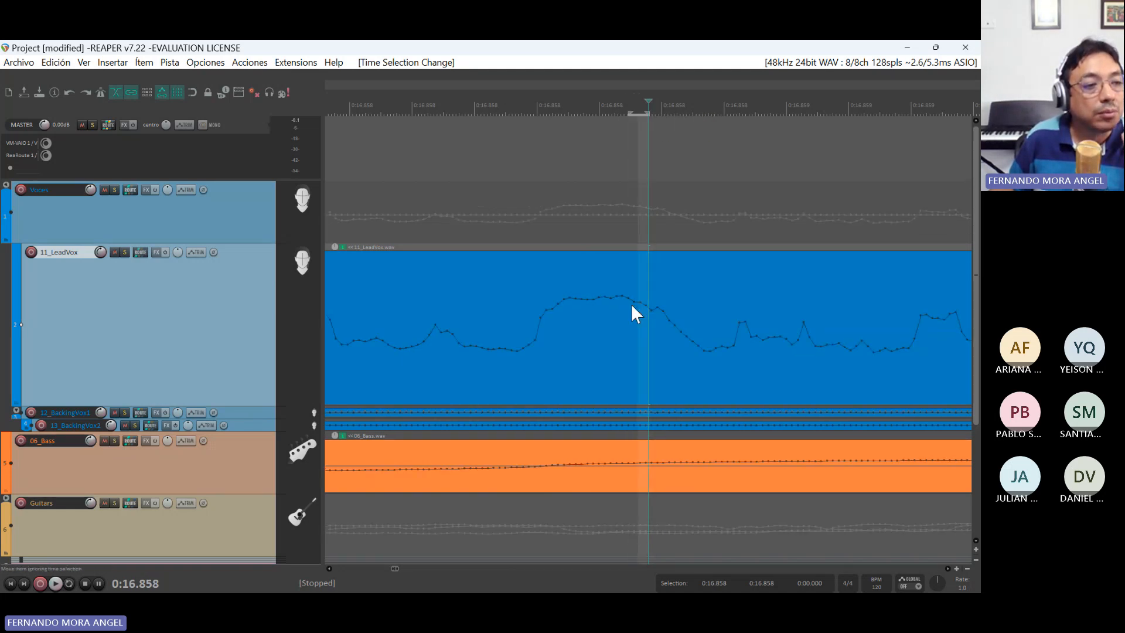
- Set the time selection to the Intro region's span, from 0:00.000 to 0:16.110
scroll(631, 304, down, 10)
scroll(631, 303, down, 5)
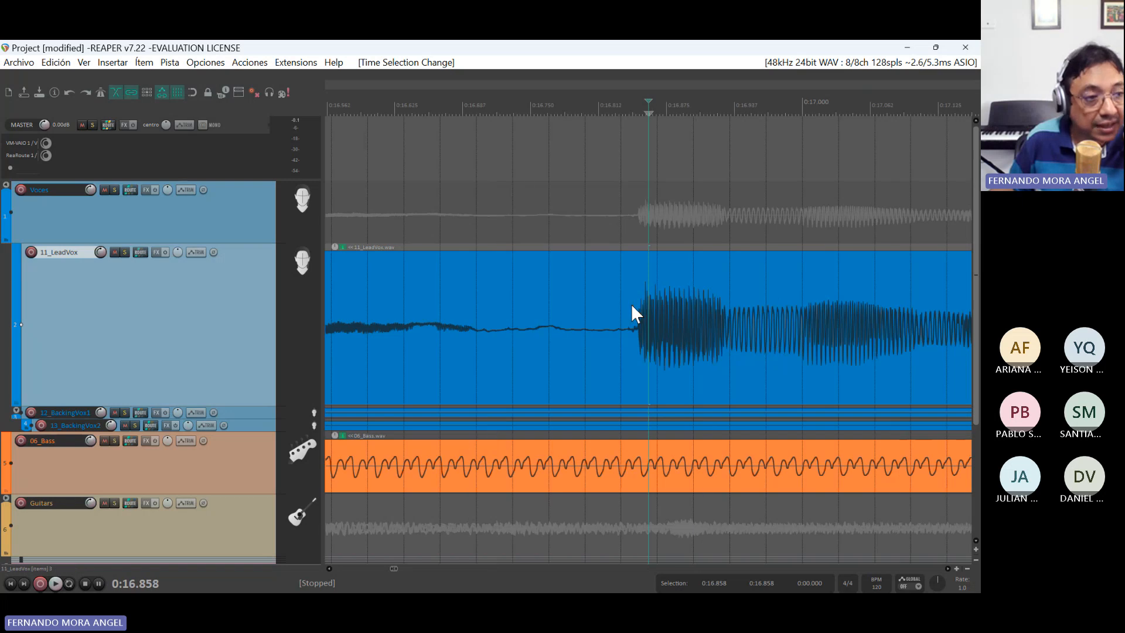
scroll(631, 303, down, 12)
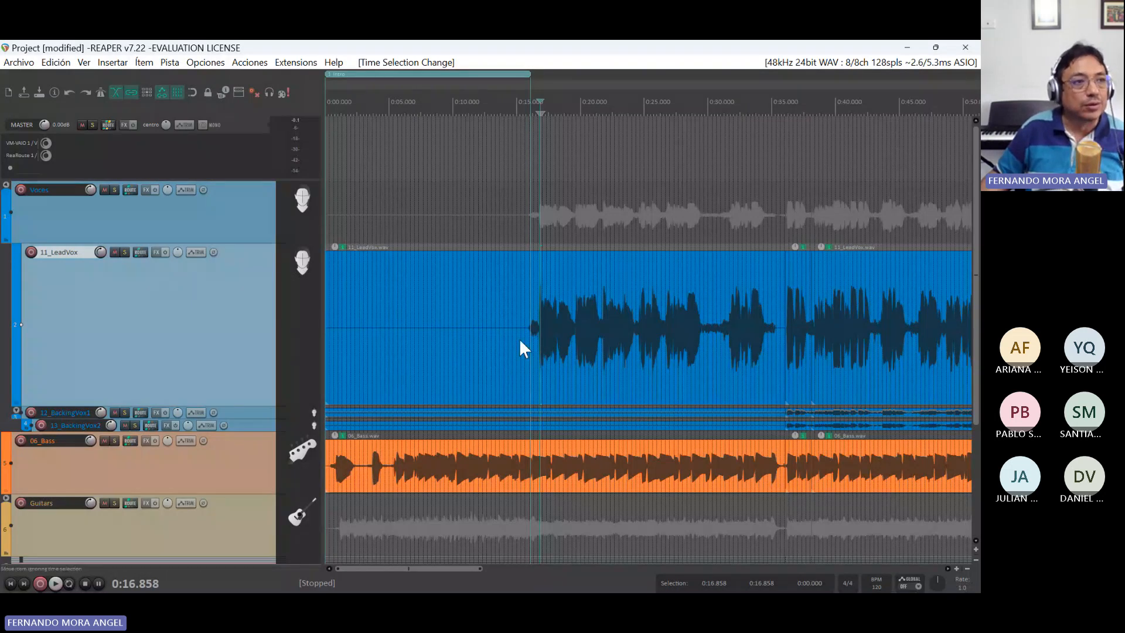
click(523, 111)
scroll(534, 193, up, 8)
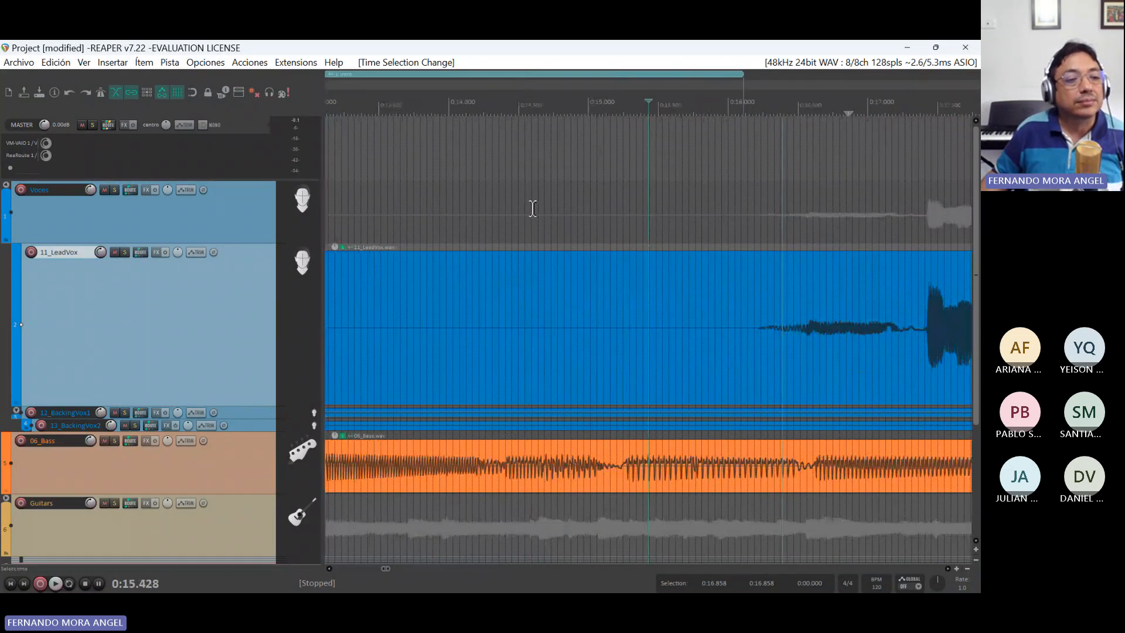
scroll(645, 207, up, 3)
click(758, 109)
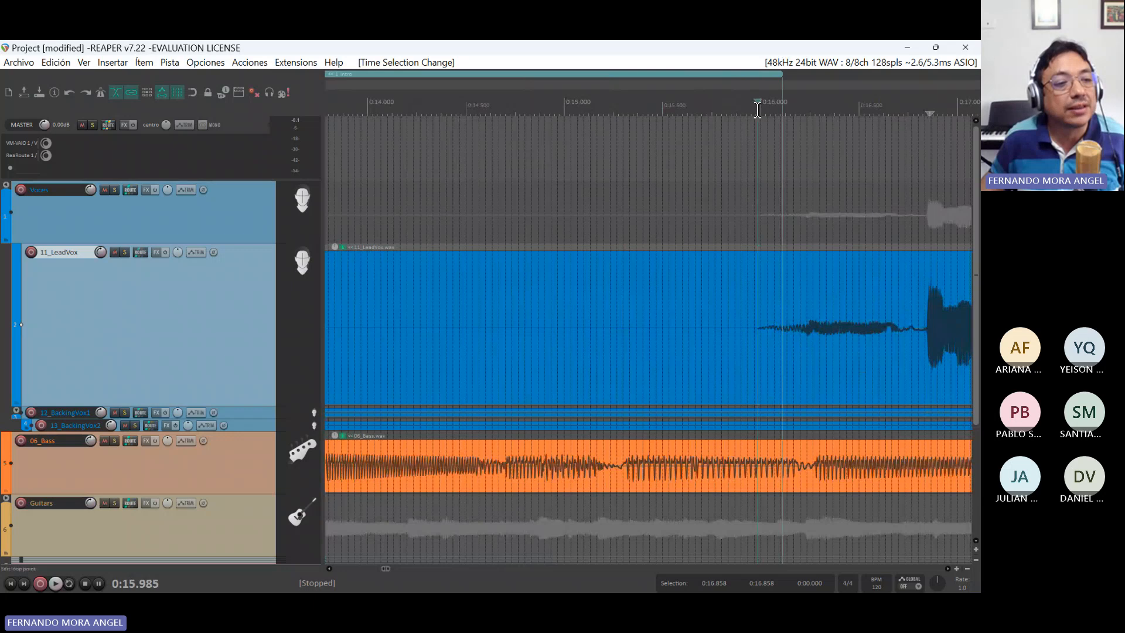
double_click(737, 109)
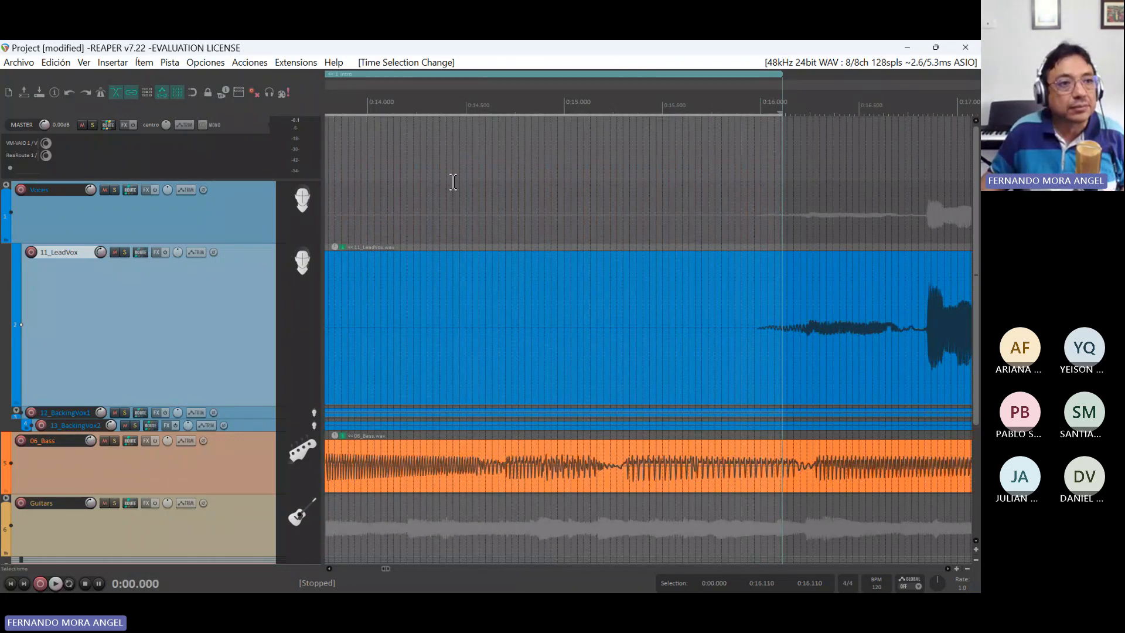
- Split the items across the tracks at about 0:15.983, just before the lead vocal enters
click(785, 108)
click(766, 104)
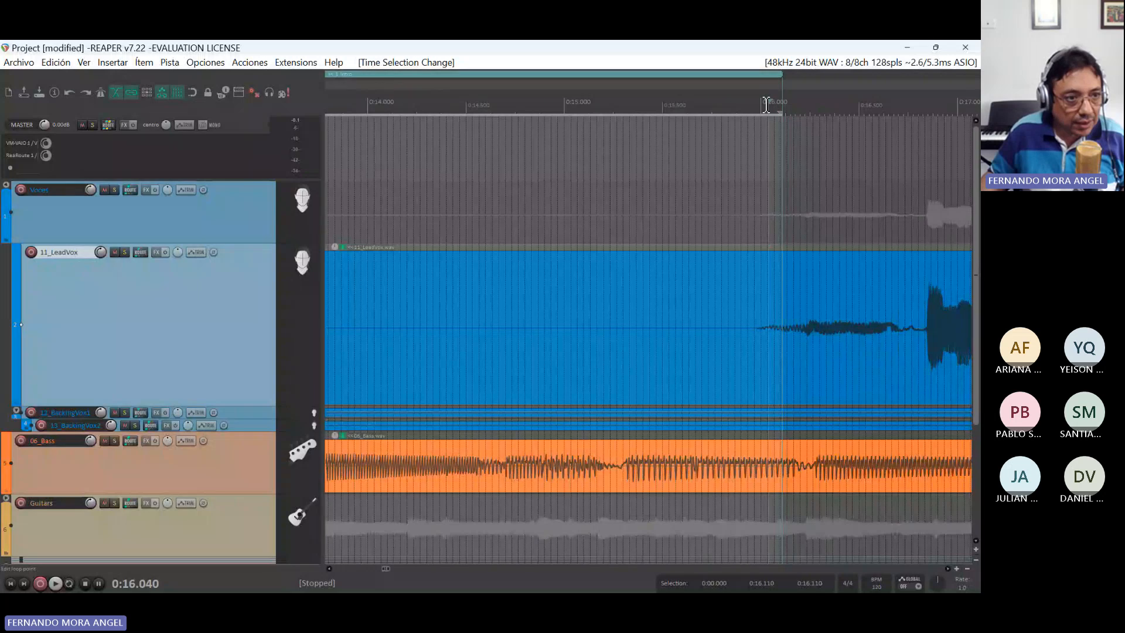
click(757, 108)
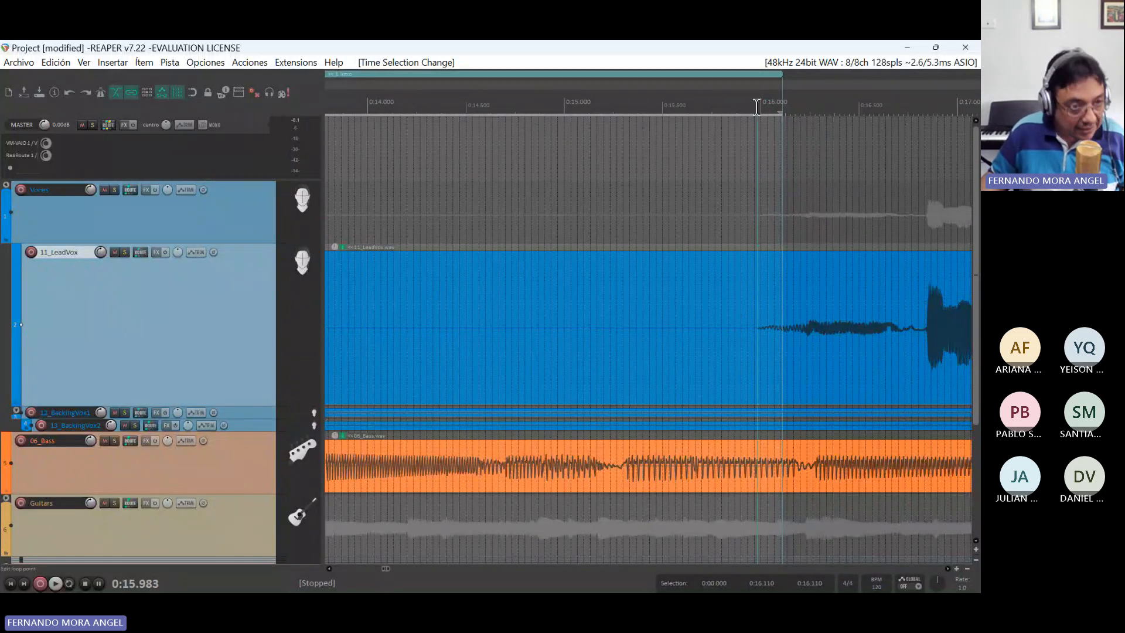
key(s)
- Delete the silent 11_LeadVox item that lies before the split
click(712, 297)
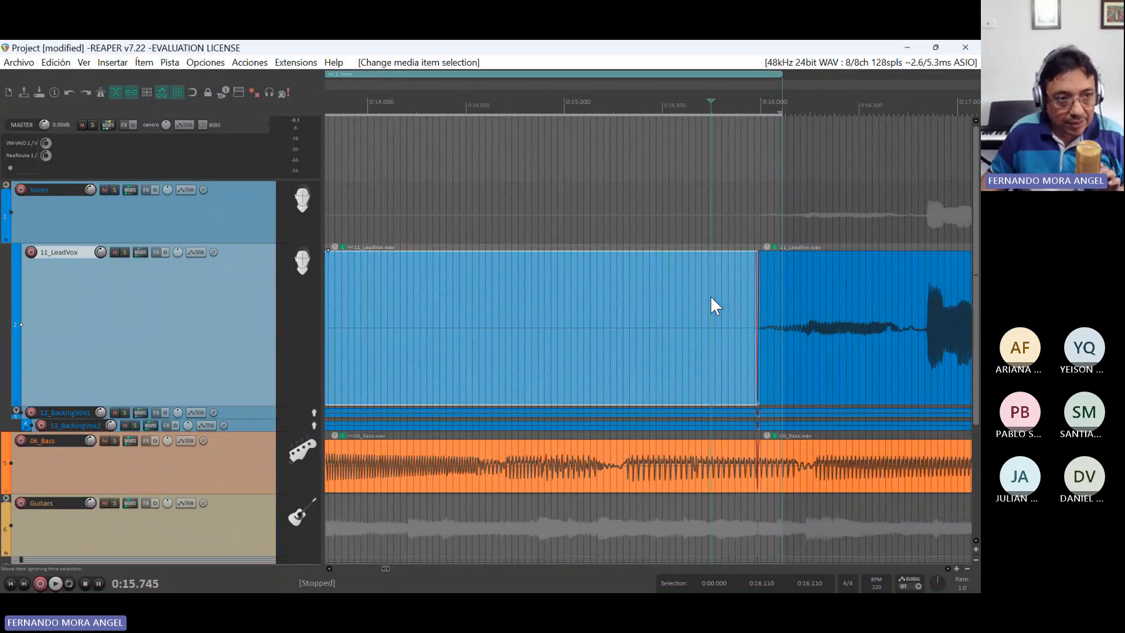
click(792, 299)
click(658, 316)
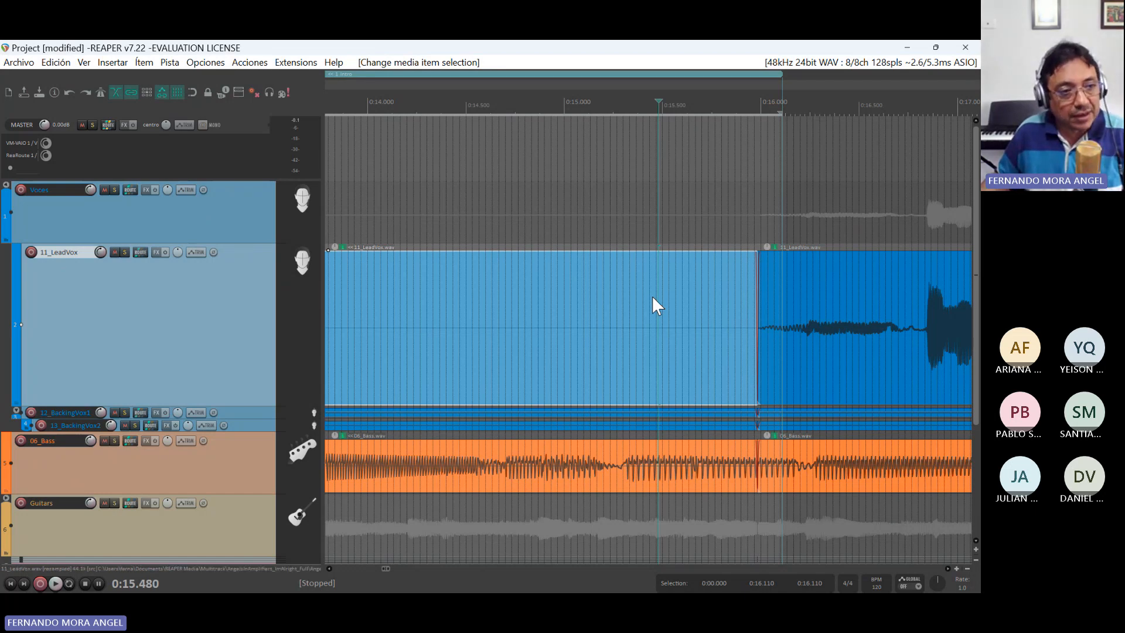
key(Delete)
- Enlarge the 12_BackingVox1 track's height and place the edit cursor at about 0:35.408, just before its first vocals
scroll(609, 368, down, 6)
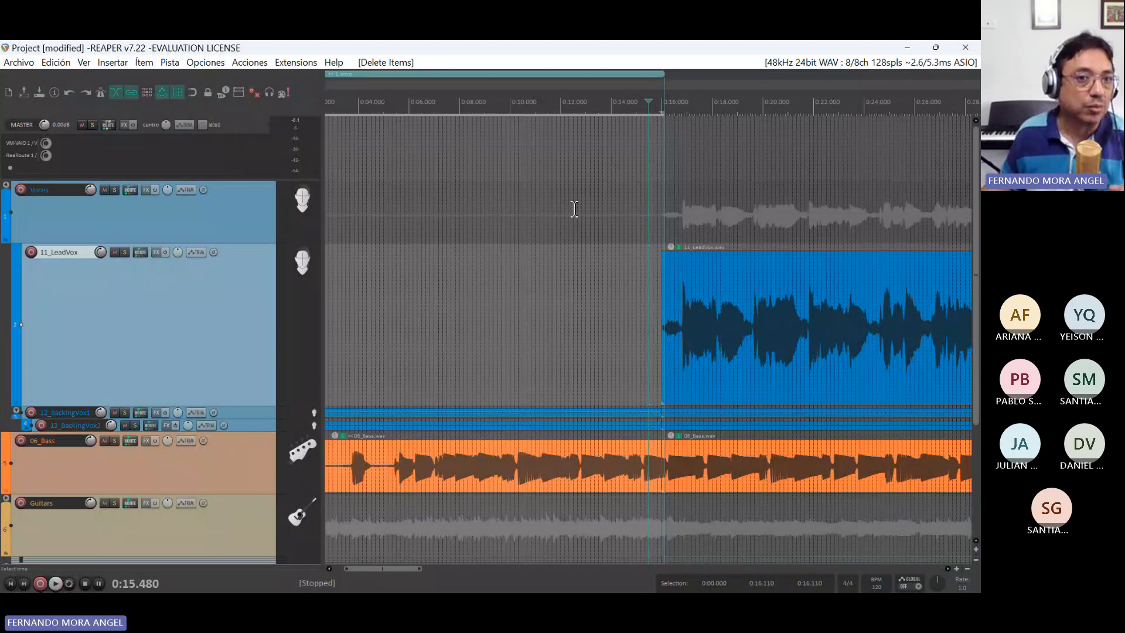
scroll(568, 342, down, 3)
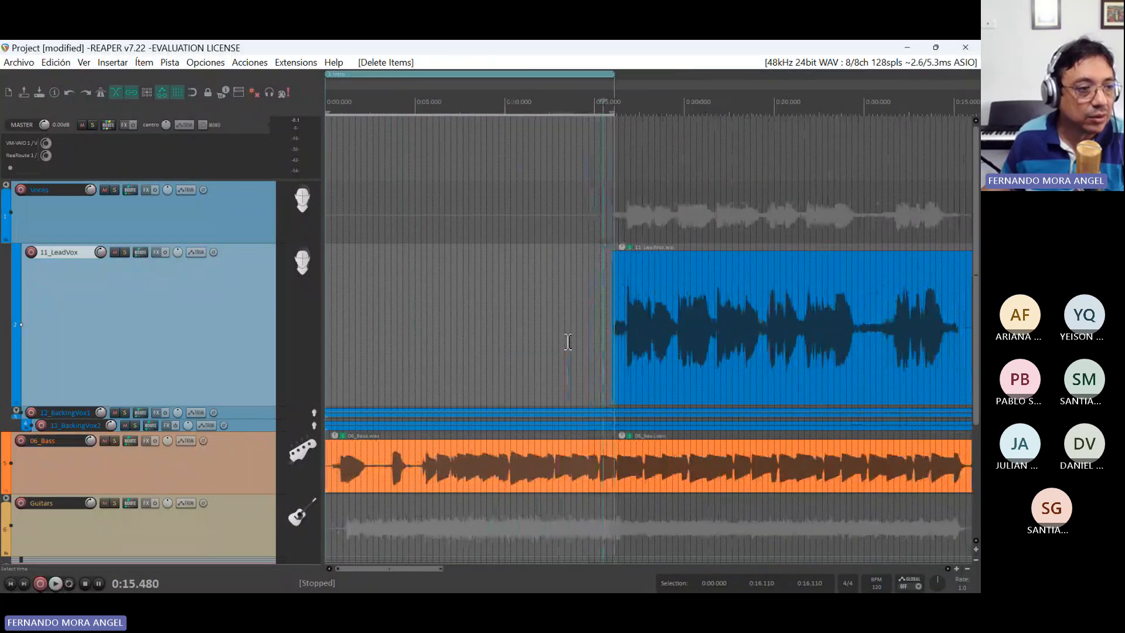
scroll(567, 342, down, 3)
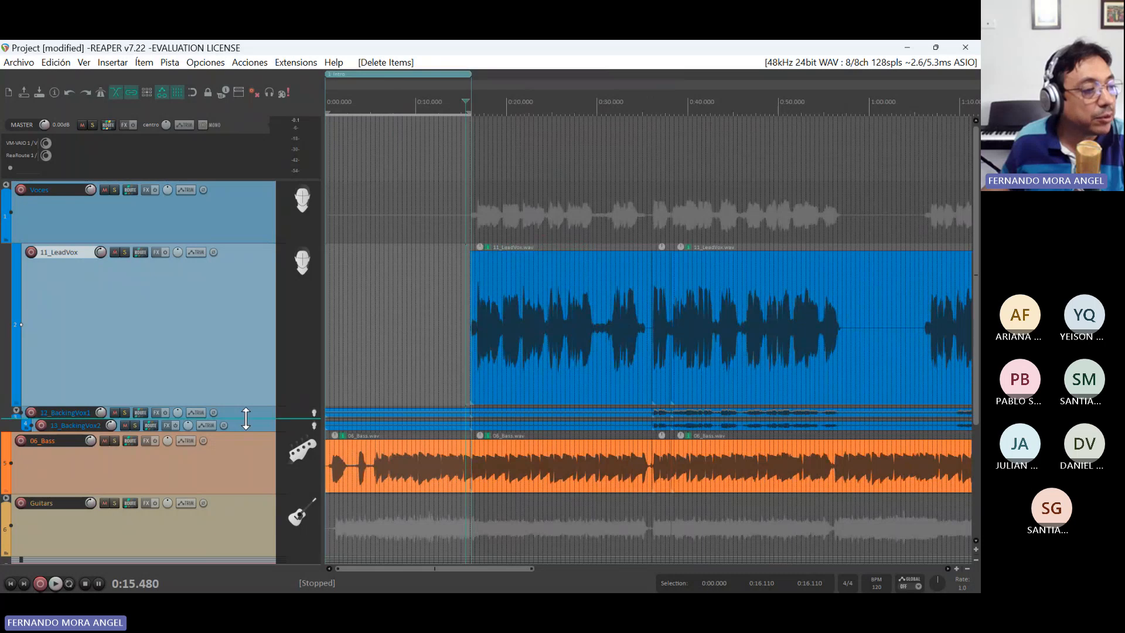
drag(244, 420, 233, 544)
click(657, 103)
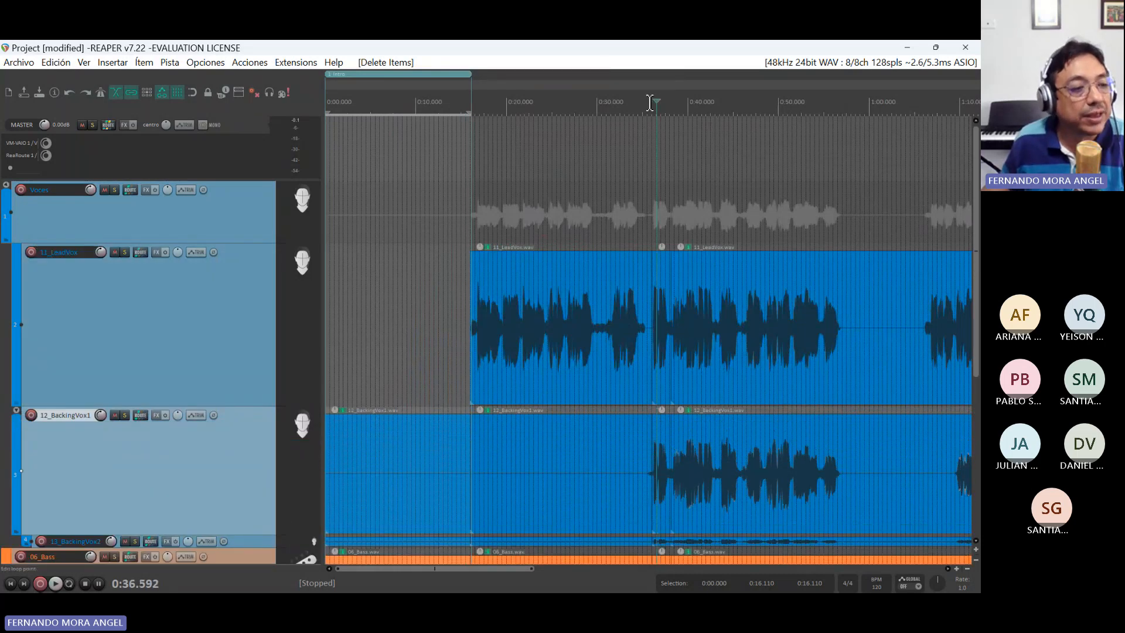
click(645, 103)
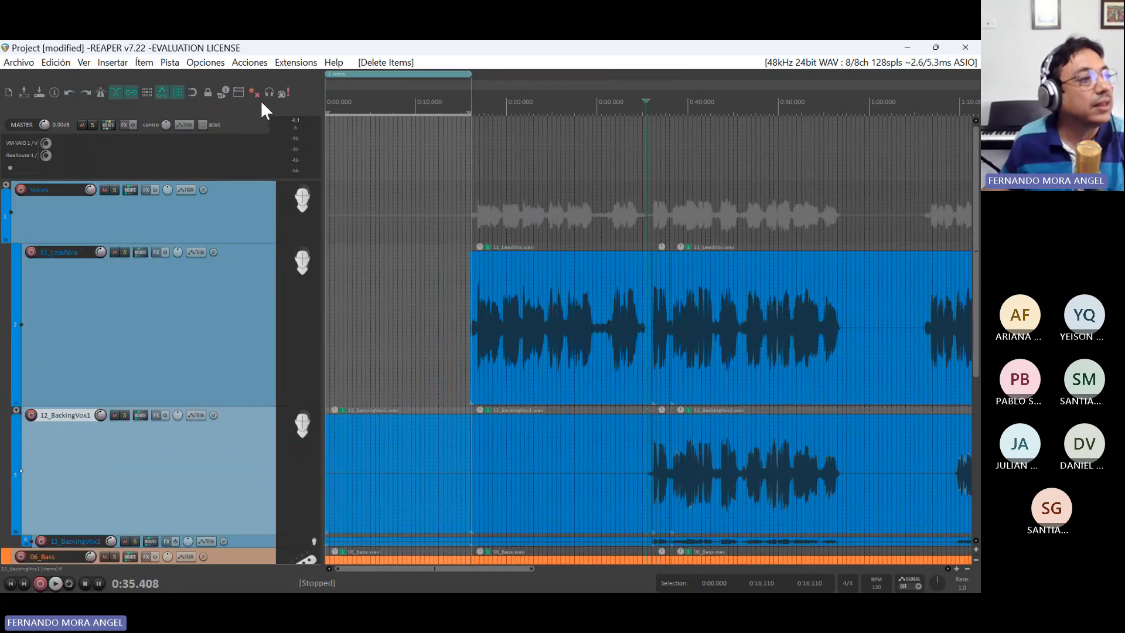
- Hide the grid lines in the arrange view
click(179, 94)
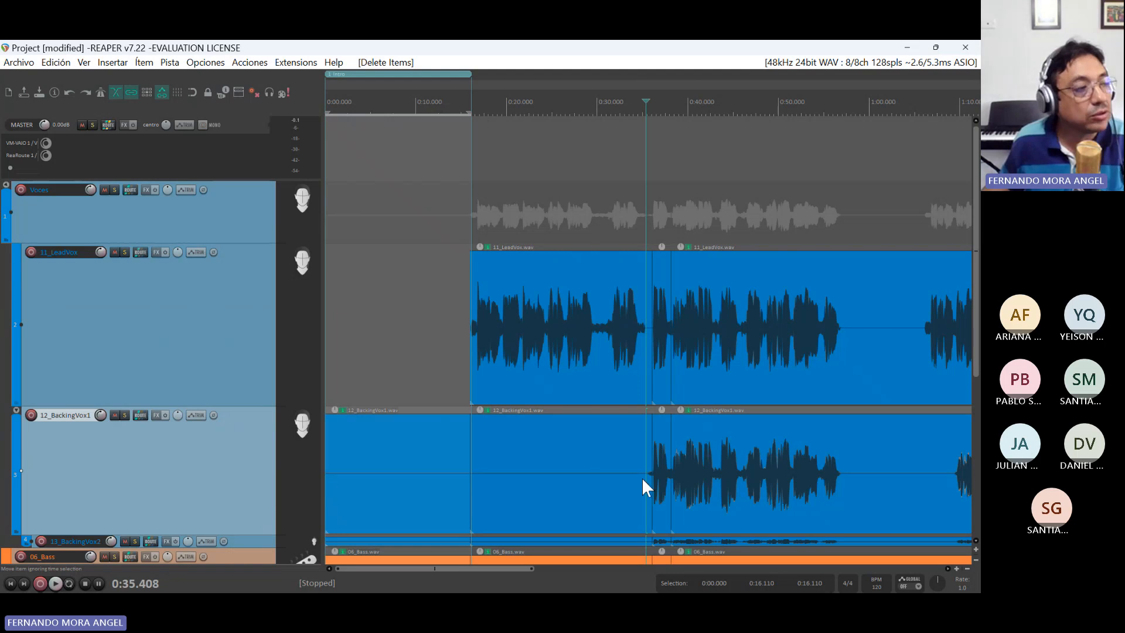
click(181, 92)
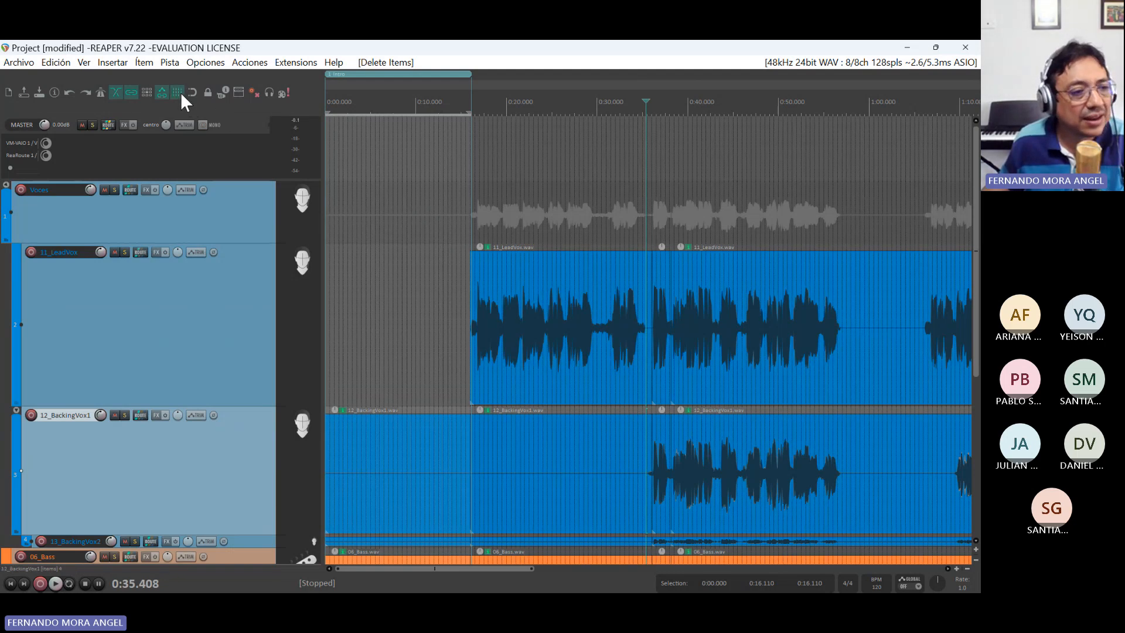
click(181, 96)
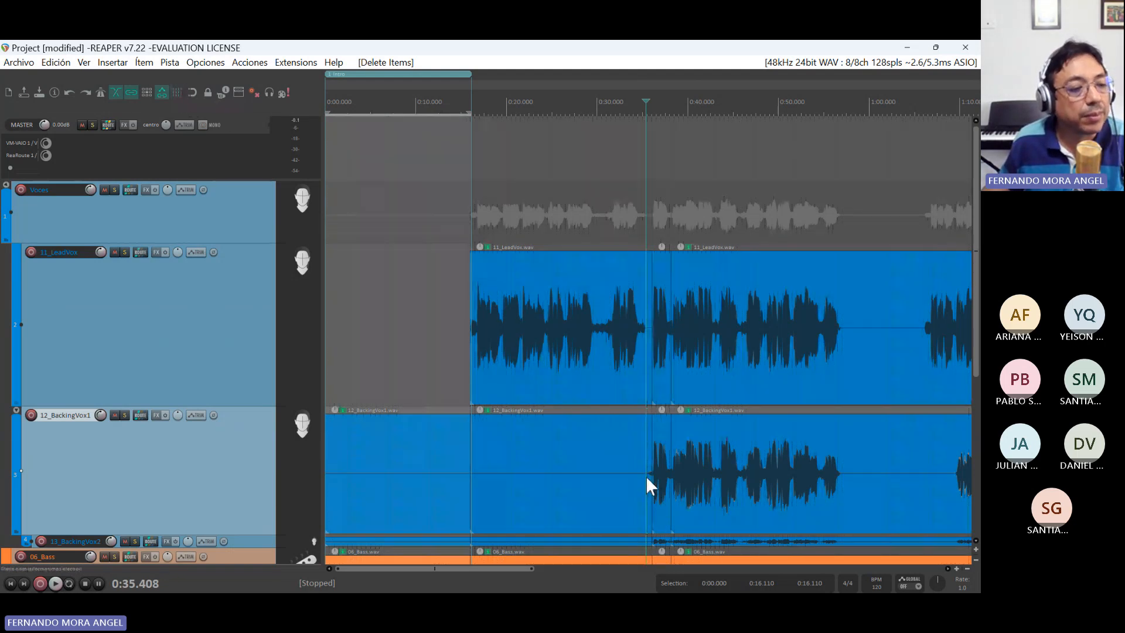
- Delete the two silent 12_BackingVox1 items that lie before its first vocals
click(646, 478)
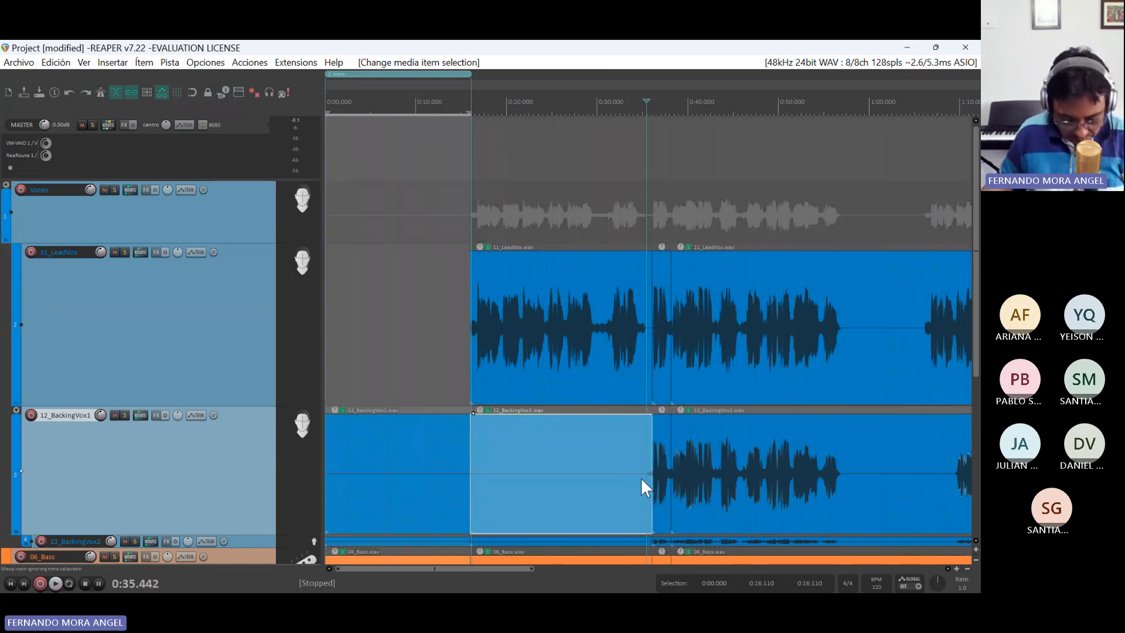
key(Delete)
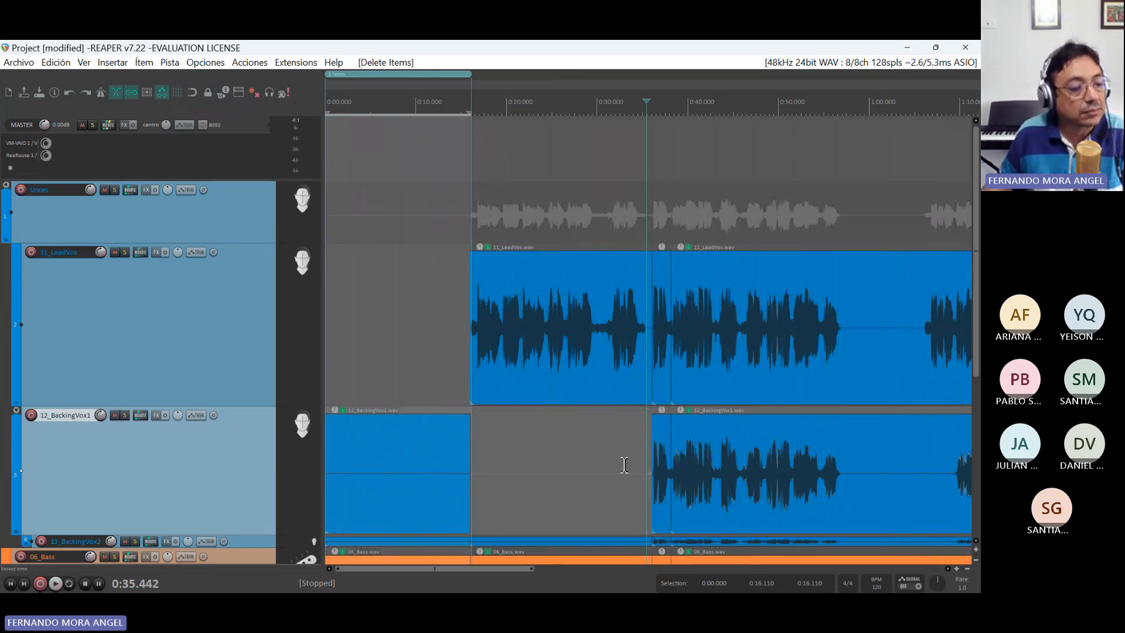
click(438, 490)
key(Delete)
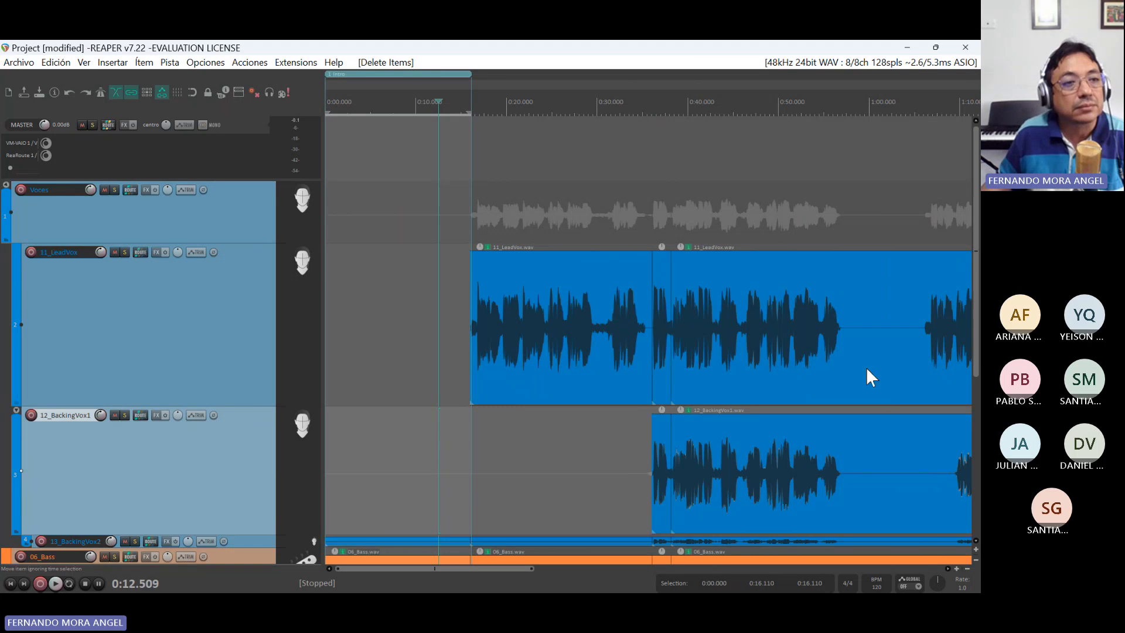
- Split the items across the tracks at about 0:57.440, just after the vocal phrase ends
click(842, 103)
click(846, 105)
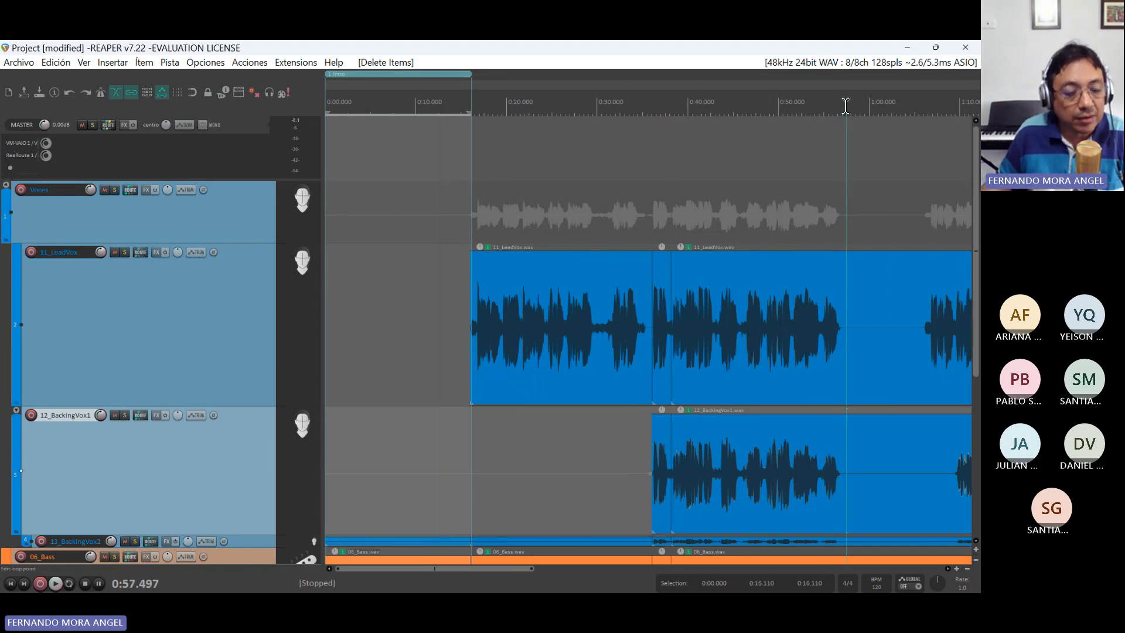
click(846, 105)
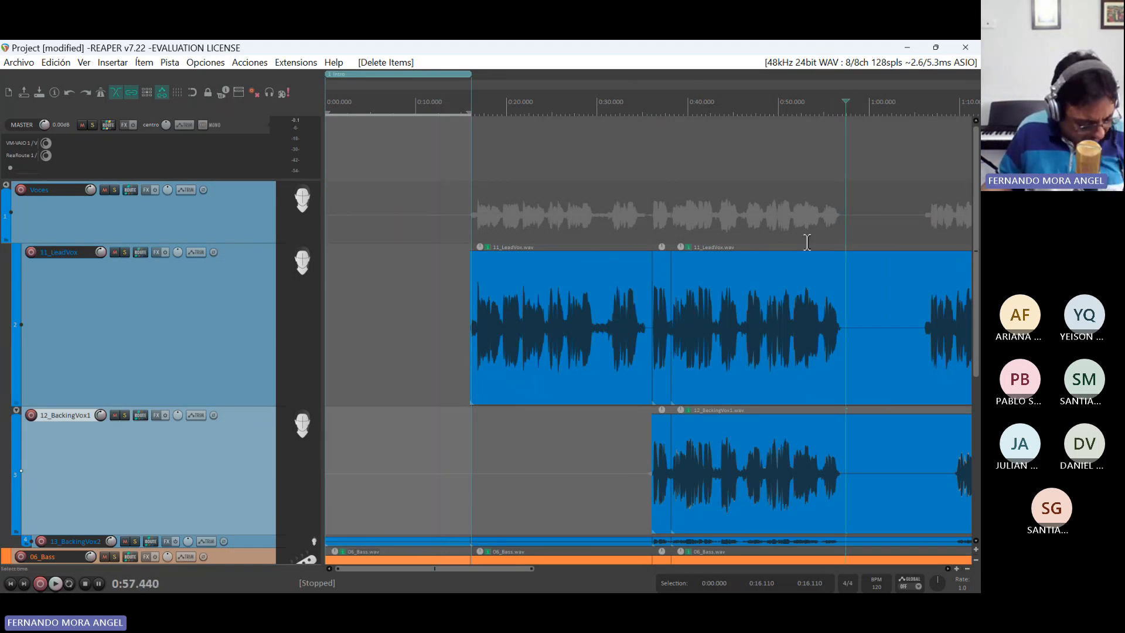
key(s)
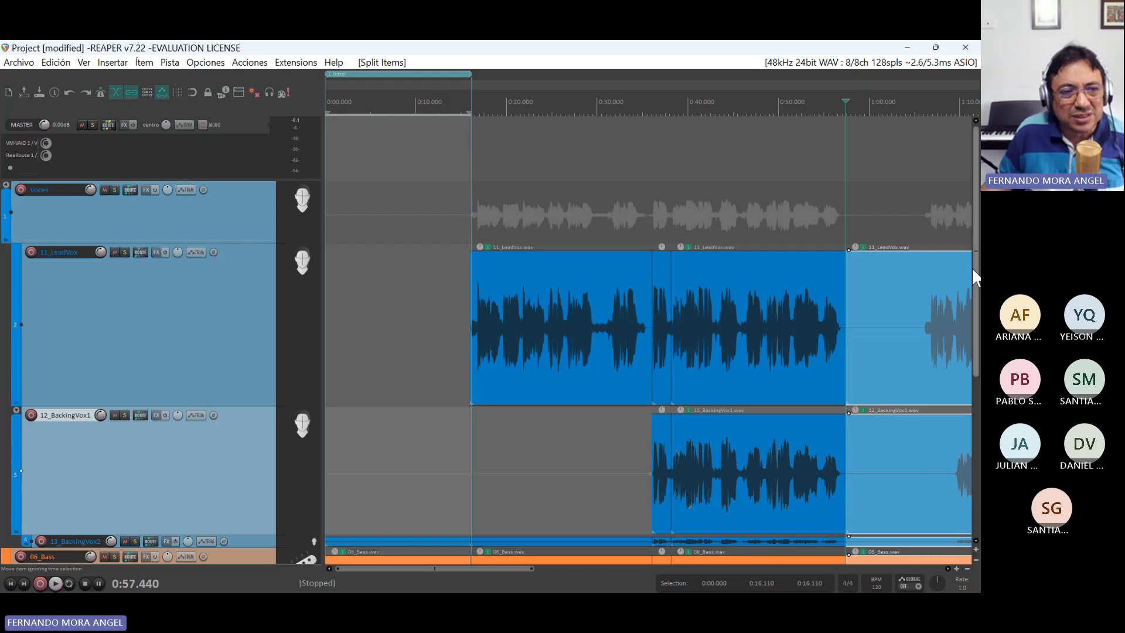
- Split the 12_BackingVox1 item at about 1:09.082, just before its vocals return, and delete the silent piece before the split
click(949, 109)
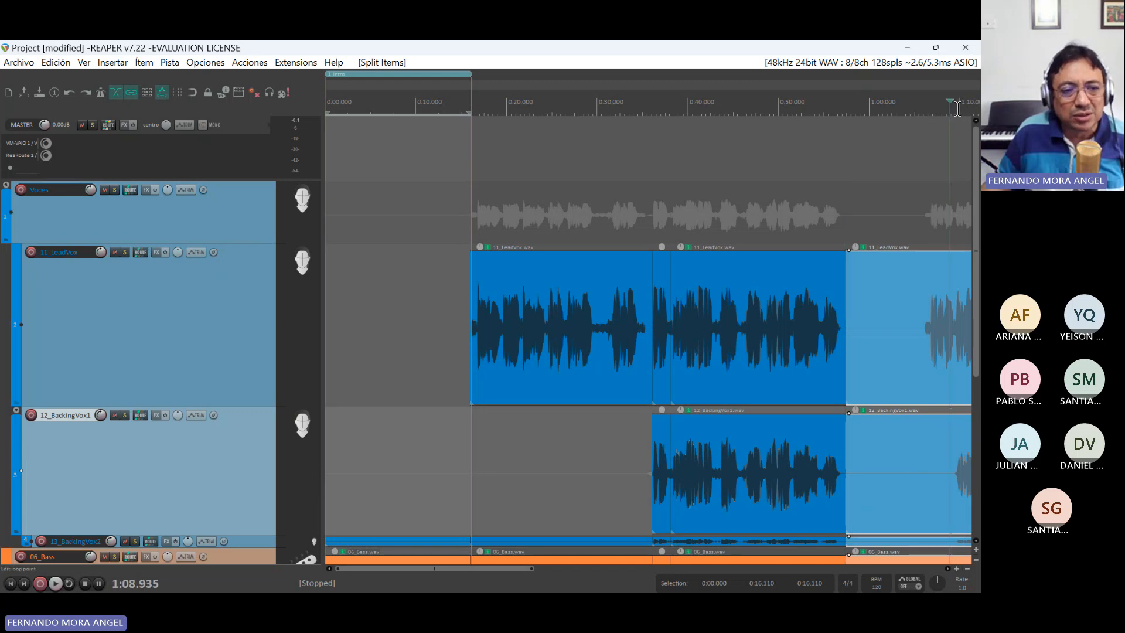
click(951, 107)
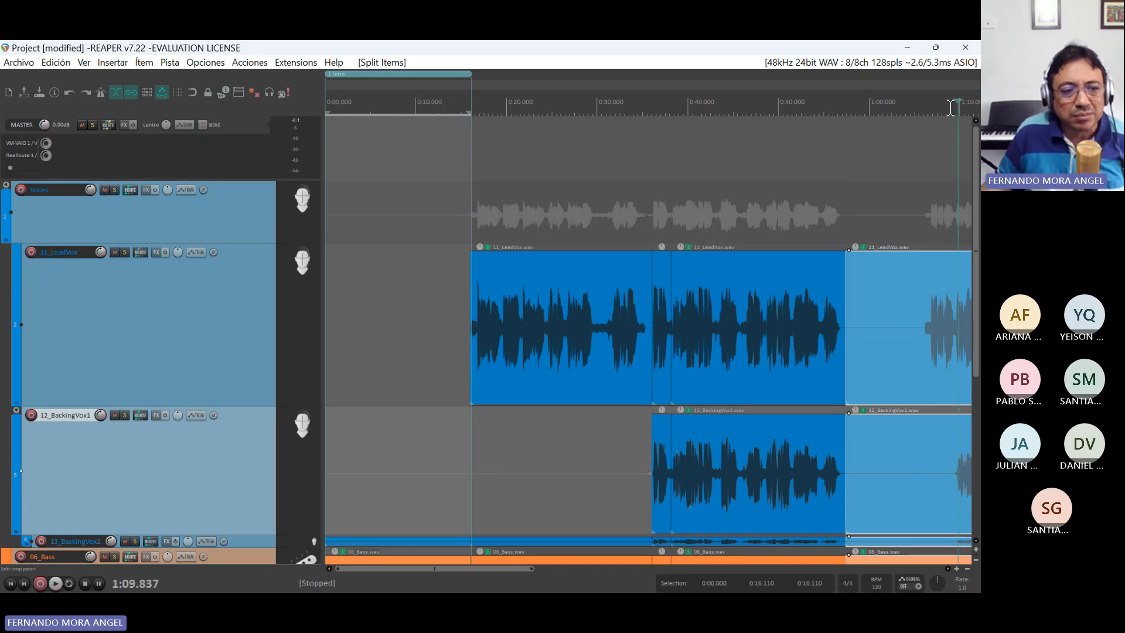
click(951, 482)
key(s)
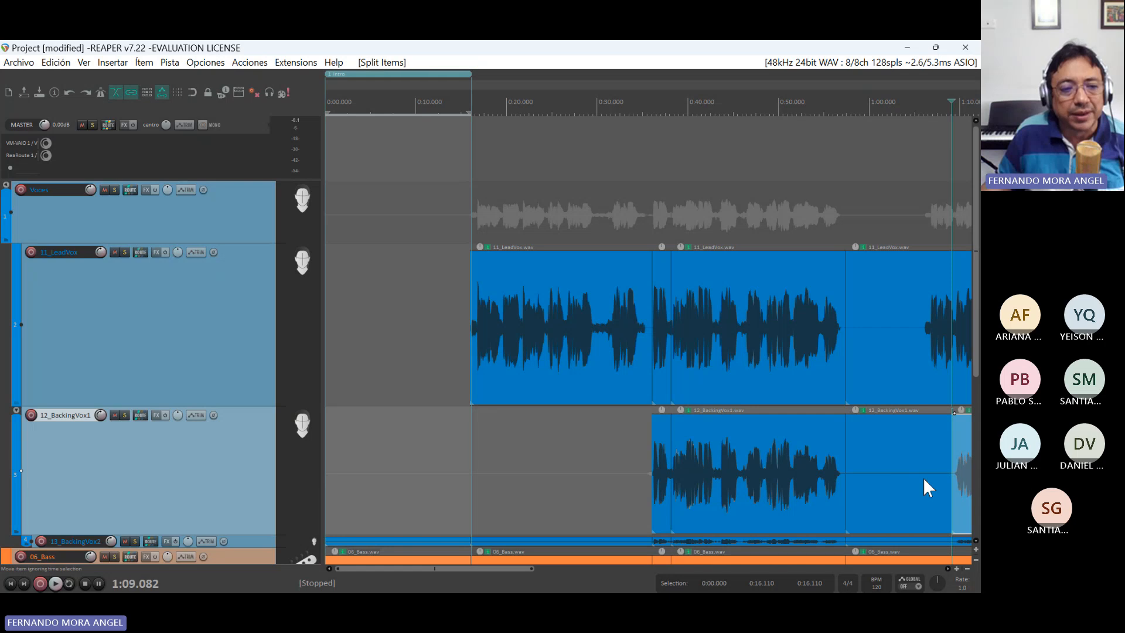
click(924, 479)
key(Delete)
- Examine the lead and backing vocal tracks along the timeline, comparing the cut gaps with the silences that remain
scroll(779, 508, down, 3)
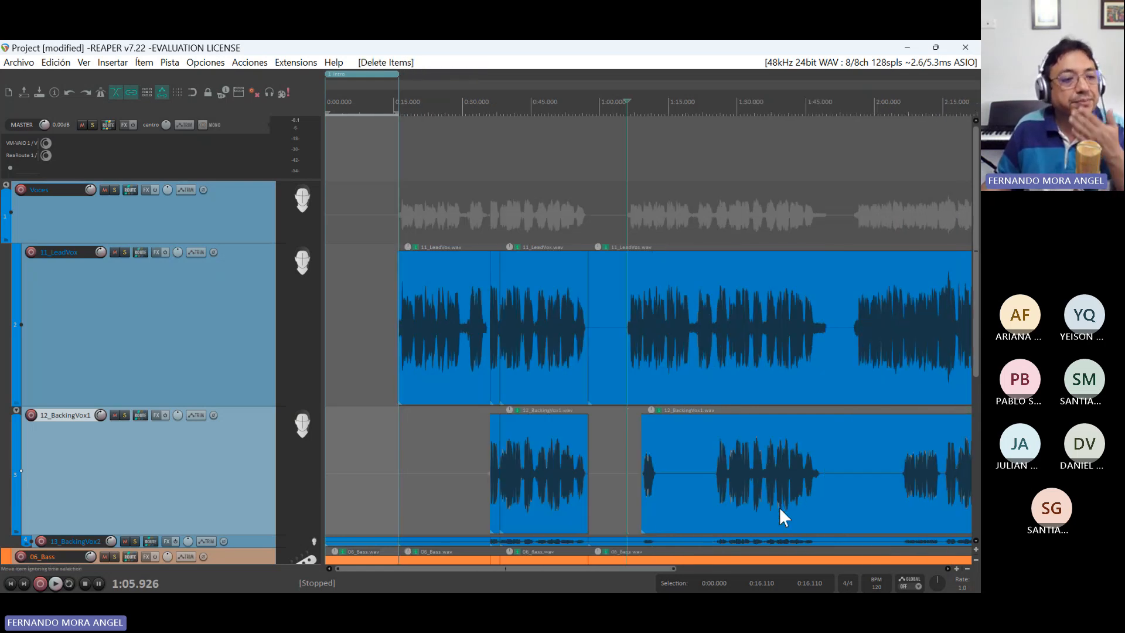
scroll(780, 508, up, 5)
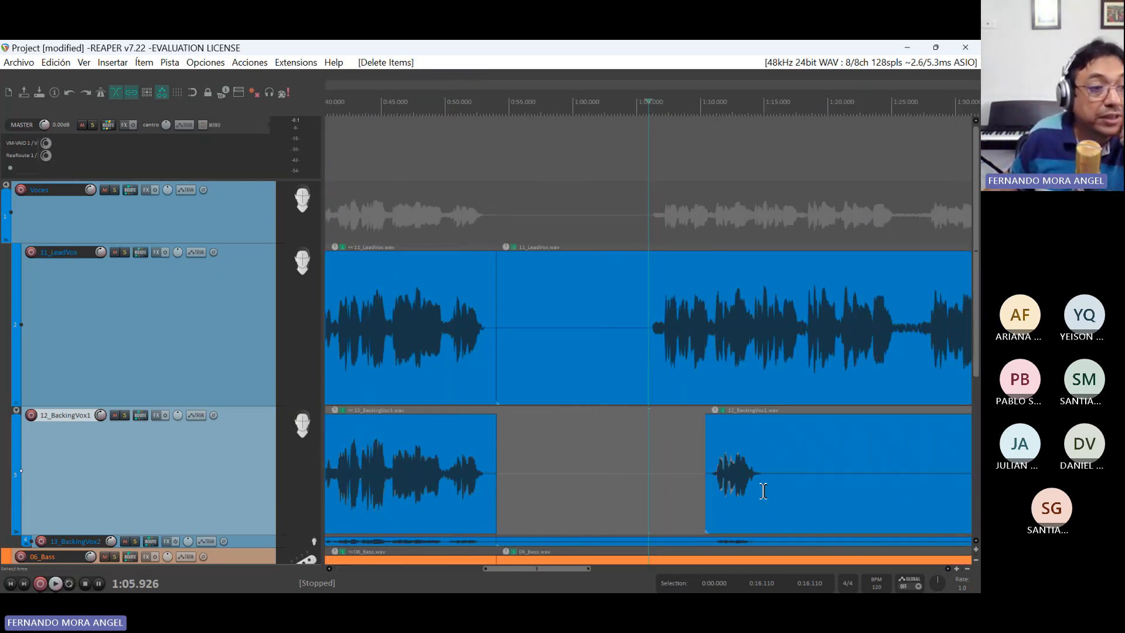
scroll(763, 491, up, 4)
scroll(764, 491, down, 8)
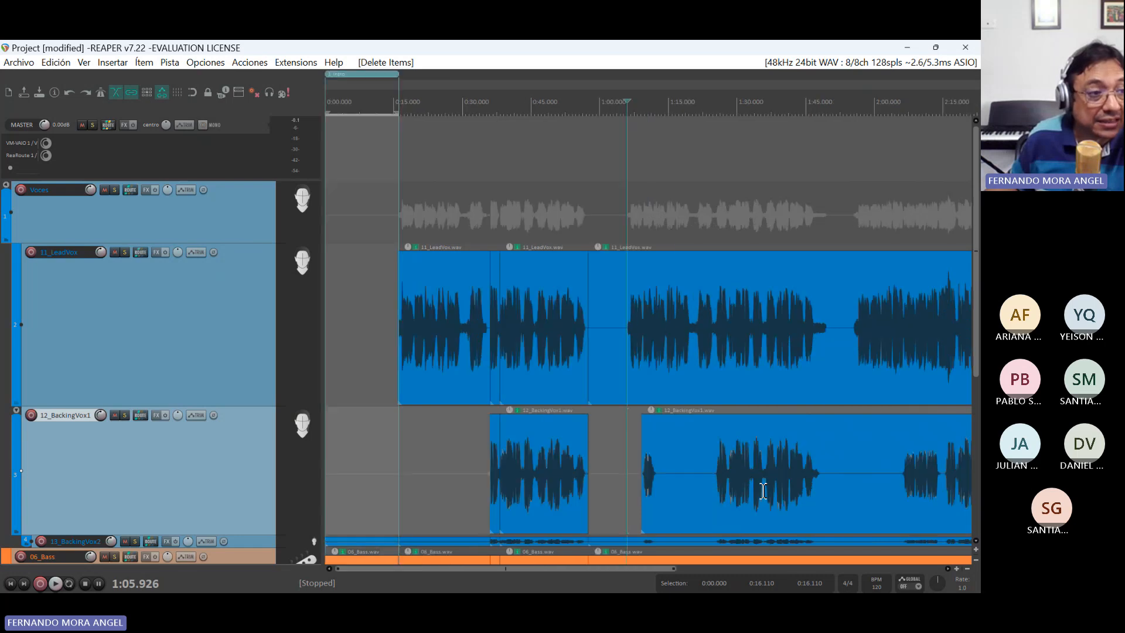
scroll(764, 491, down, 3)
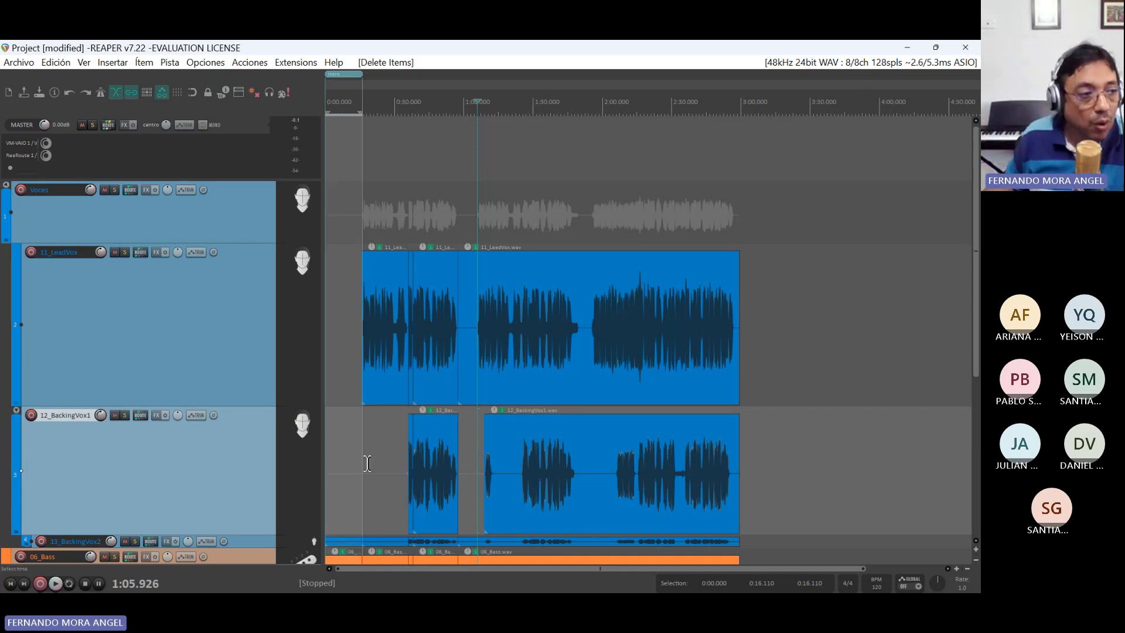
scroll(412, 406, up, 5)
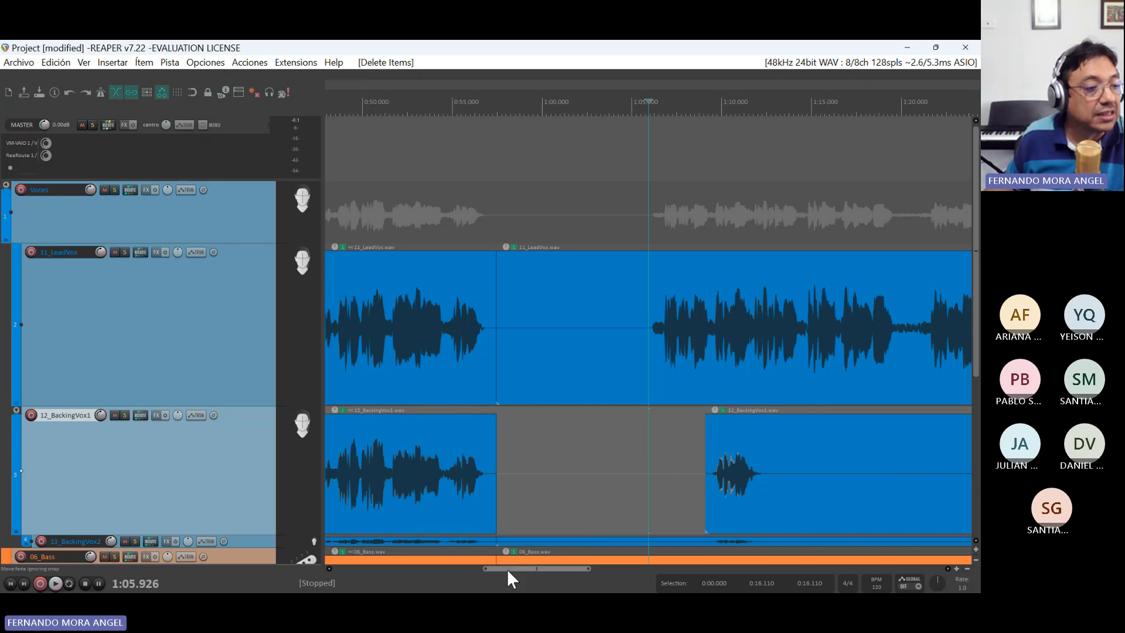
drag(507, 569, 349, 572)
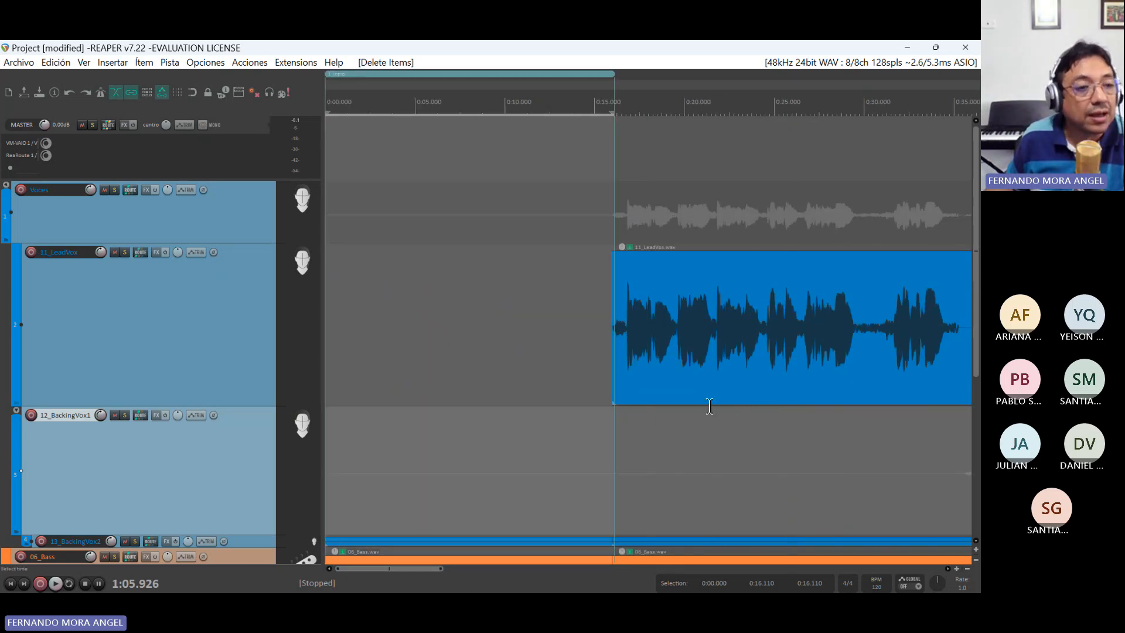
scroll(709, 406, down, 3)
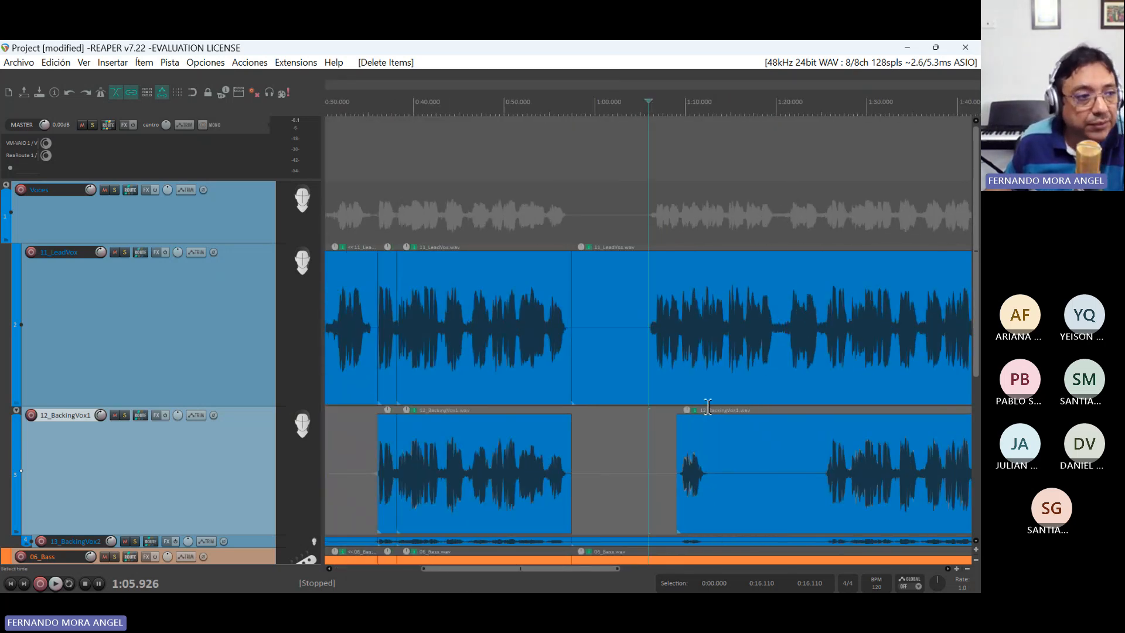
scroll(706, 407, down, 2)
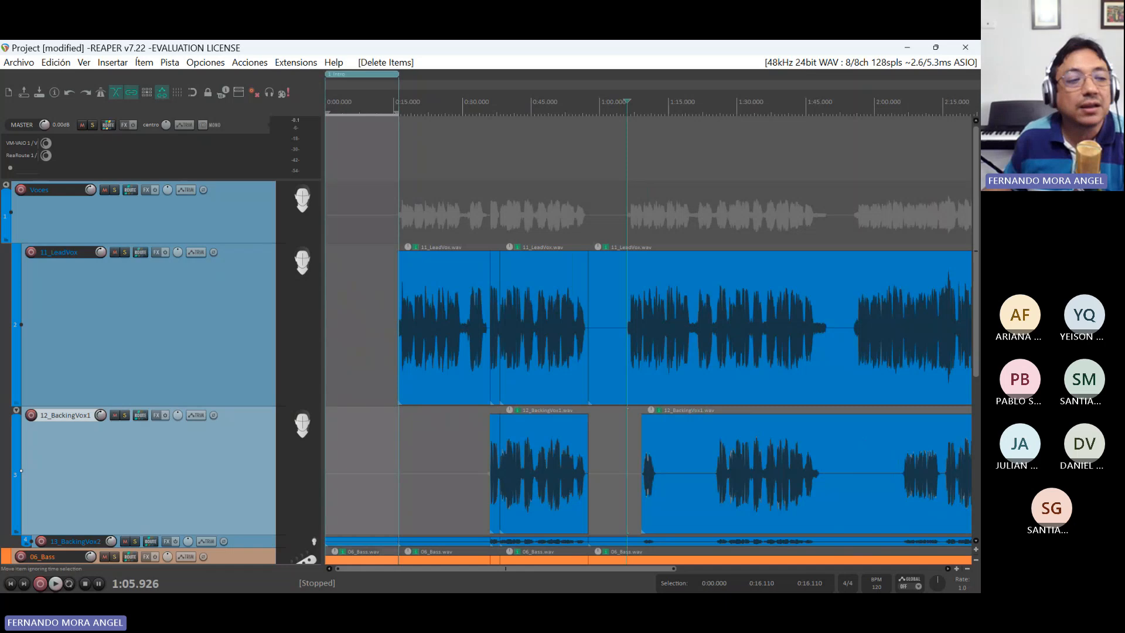
- Select and solo the 11_LeadVox track, with the edit cursor near the start of its vocals at about 0:17.013
click(350, 322)
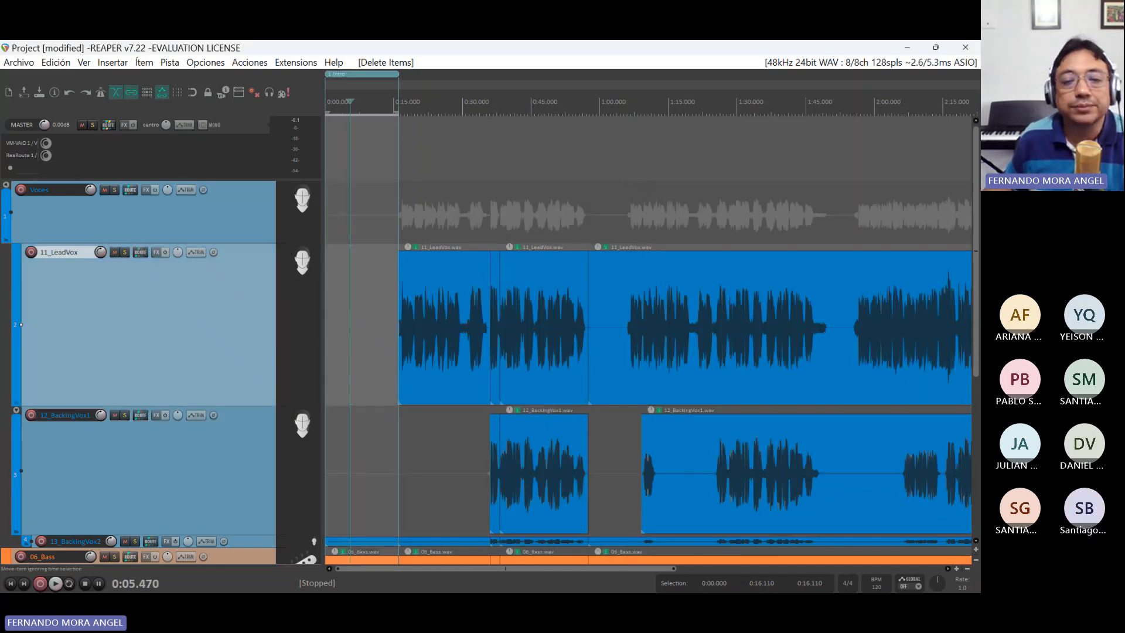
click(402, 101)
click(124, 252)
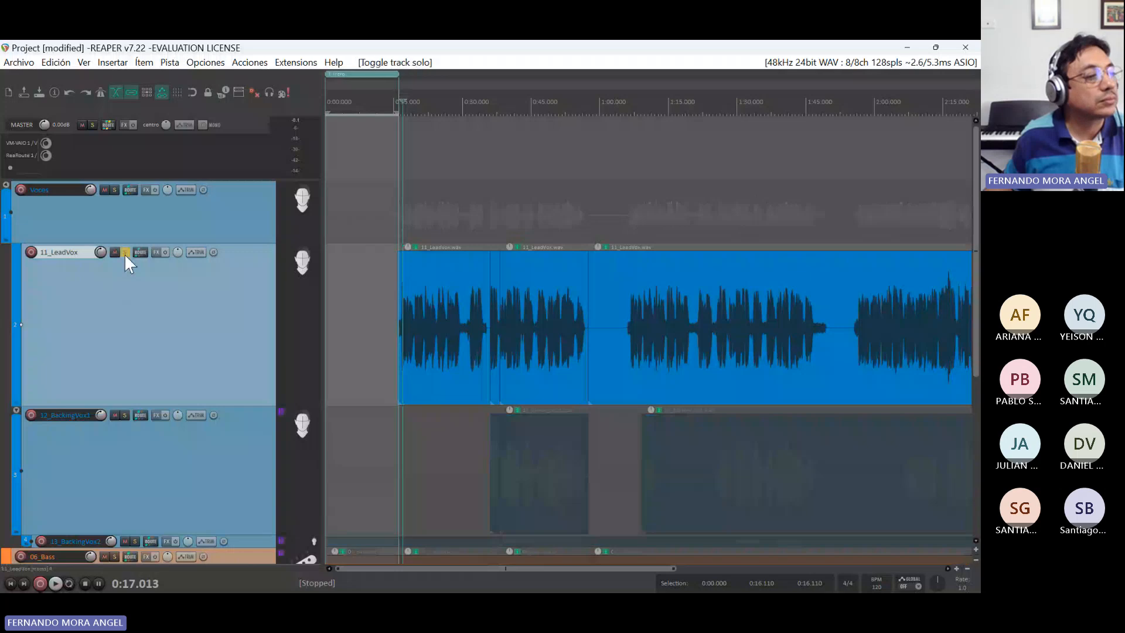
- Play the start of the soloed lead vocal from about 0:15.853, just before its first item, and stop playback
scroll(403, 303, up, 6)
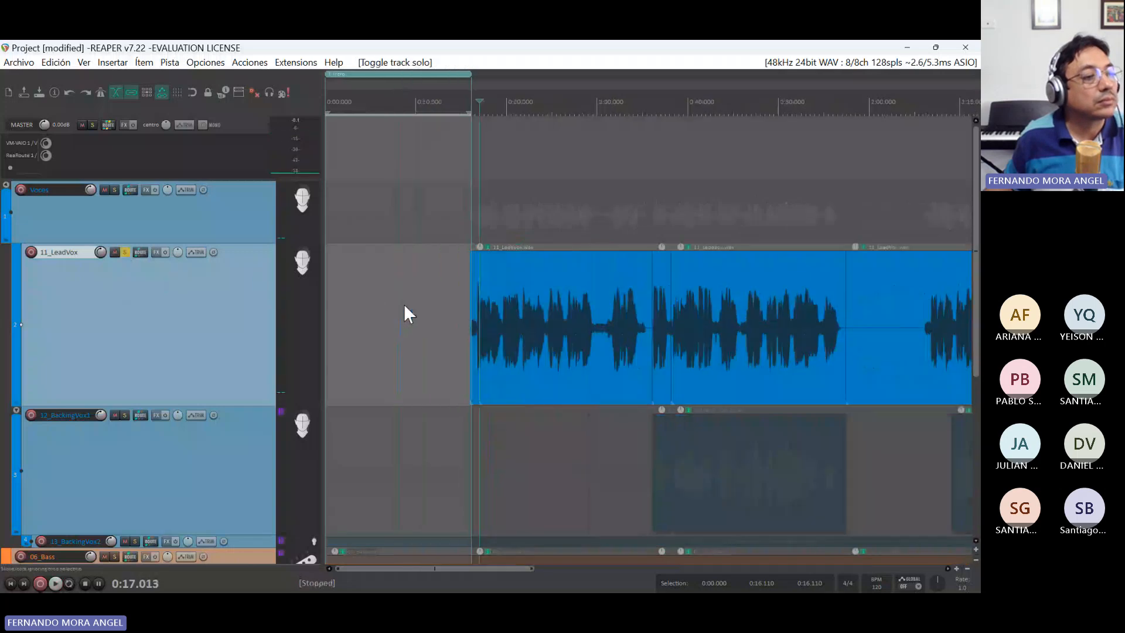
click(610, 107)
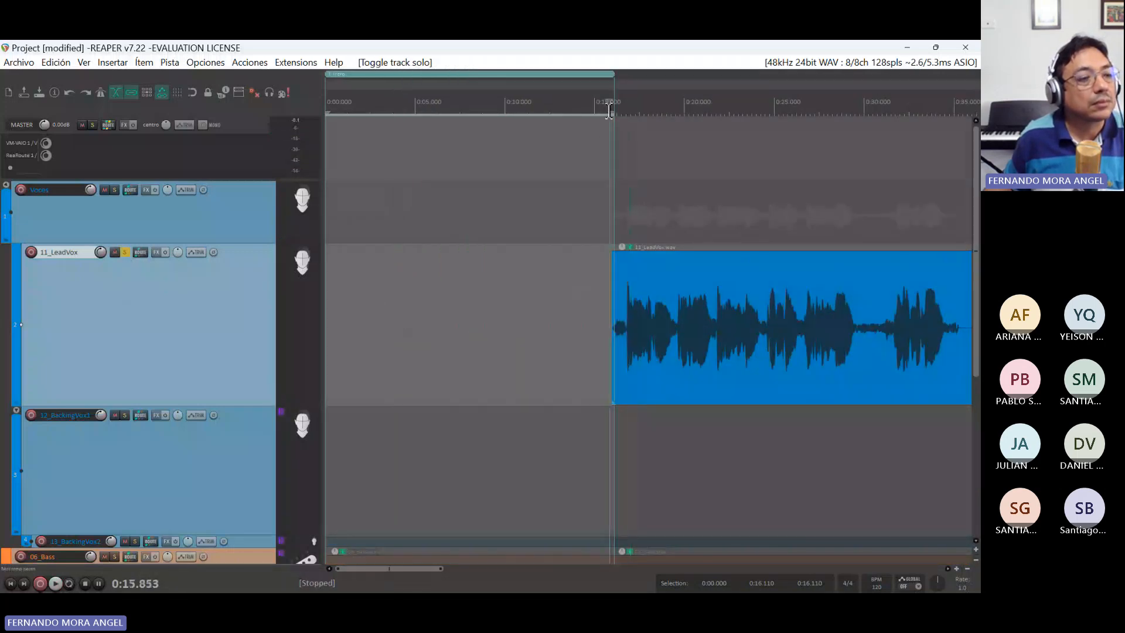
key(space)
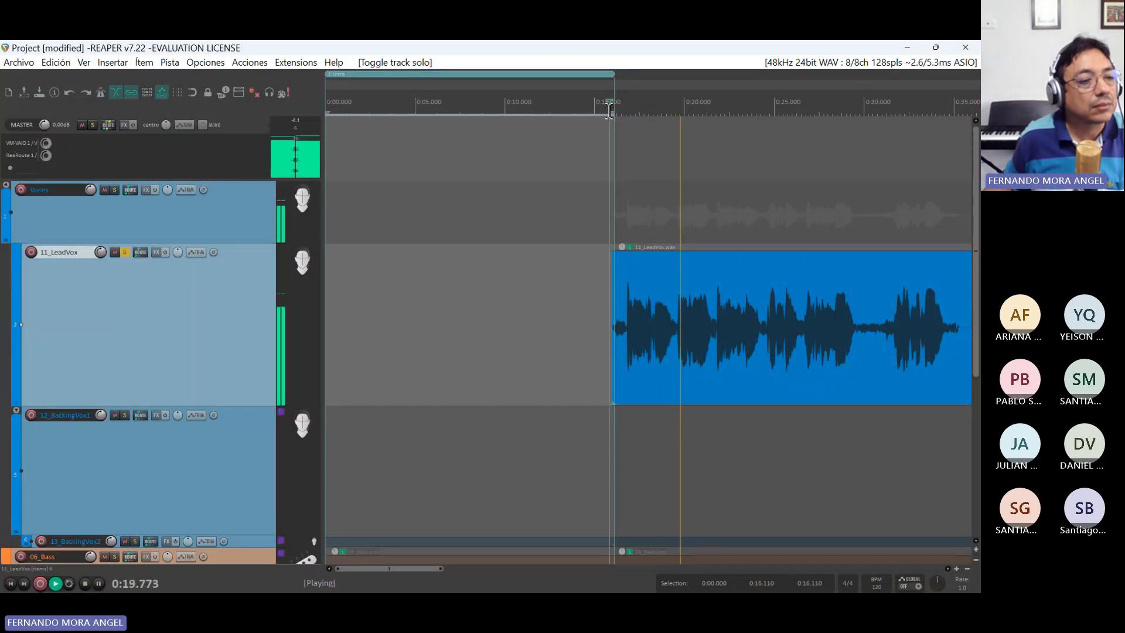
key(space)
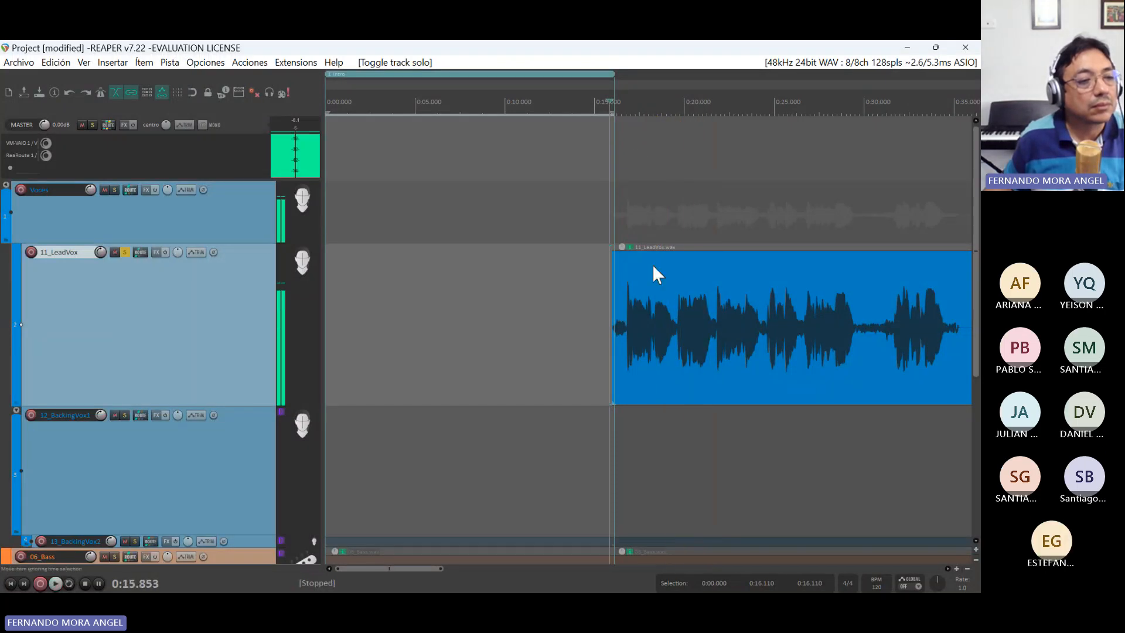
- Split the items across the tracks at about 0:21.825, between two phrases of the lead vocal
click(713, 105)
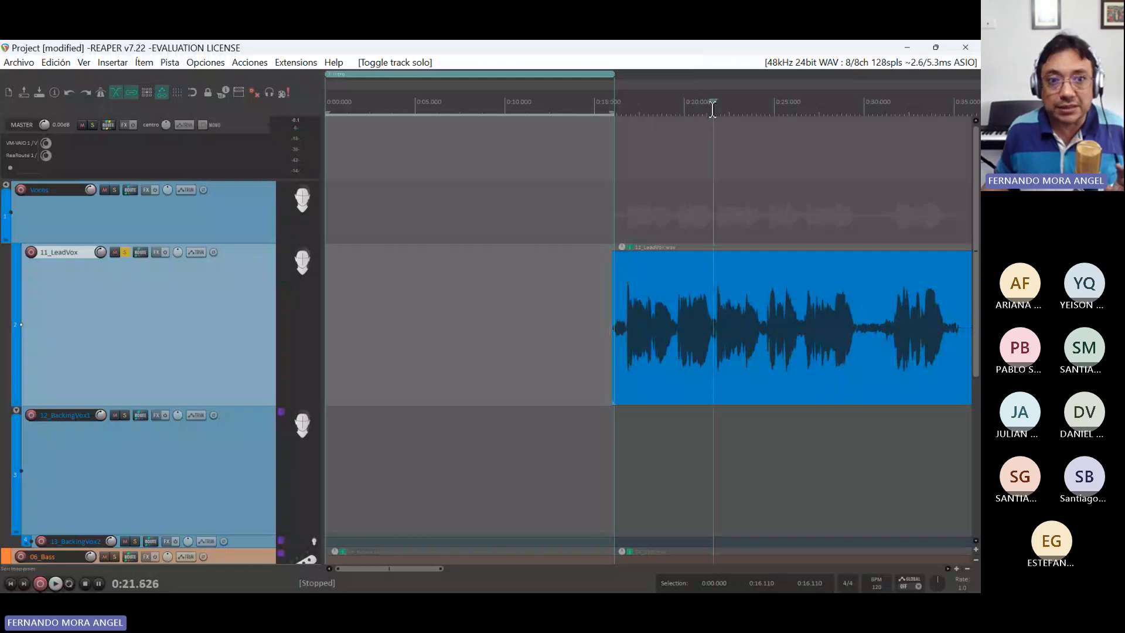
click(716, 108)
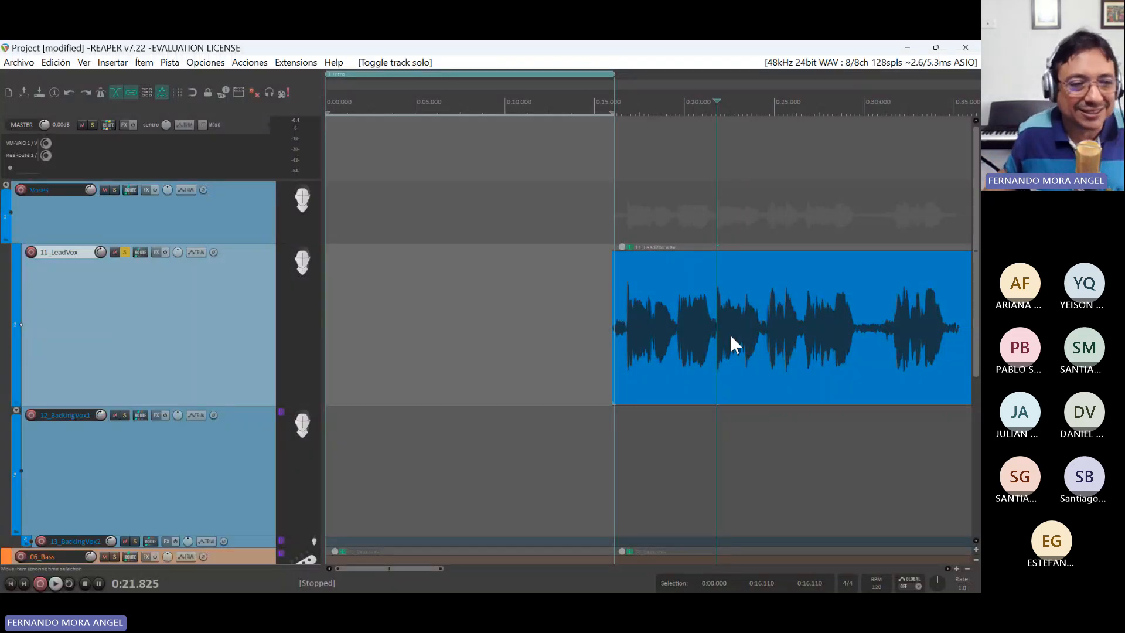
key(s)
click(695, 346)
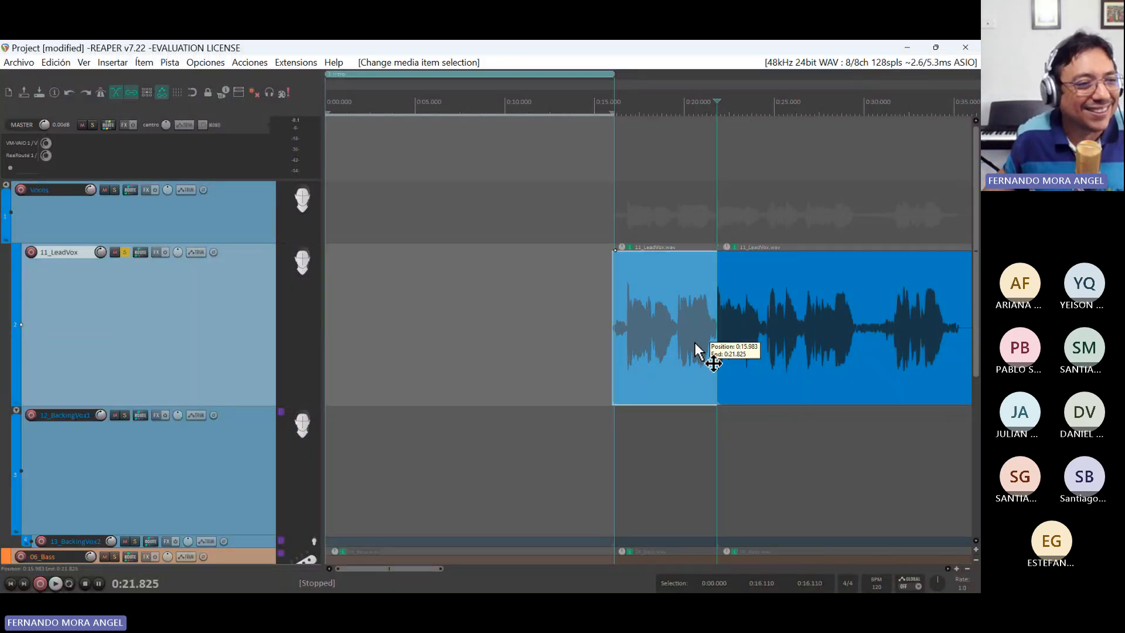
key(ctrl+z)
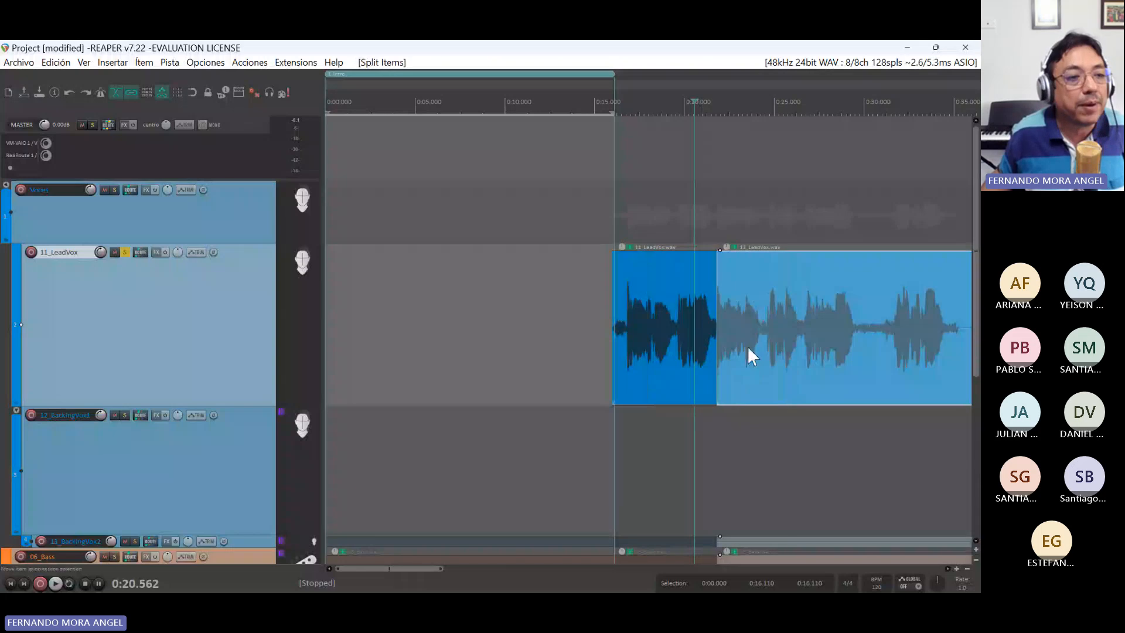
- Move the first 11_LeadVox item later in time so that it overlaps the following item by about 0.4 s with a crossfade
click(658, 333)
drag(688, 344, 670, 319)
scroll(669, 320, up, 5)
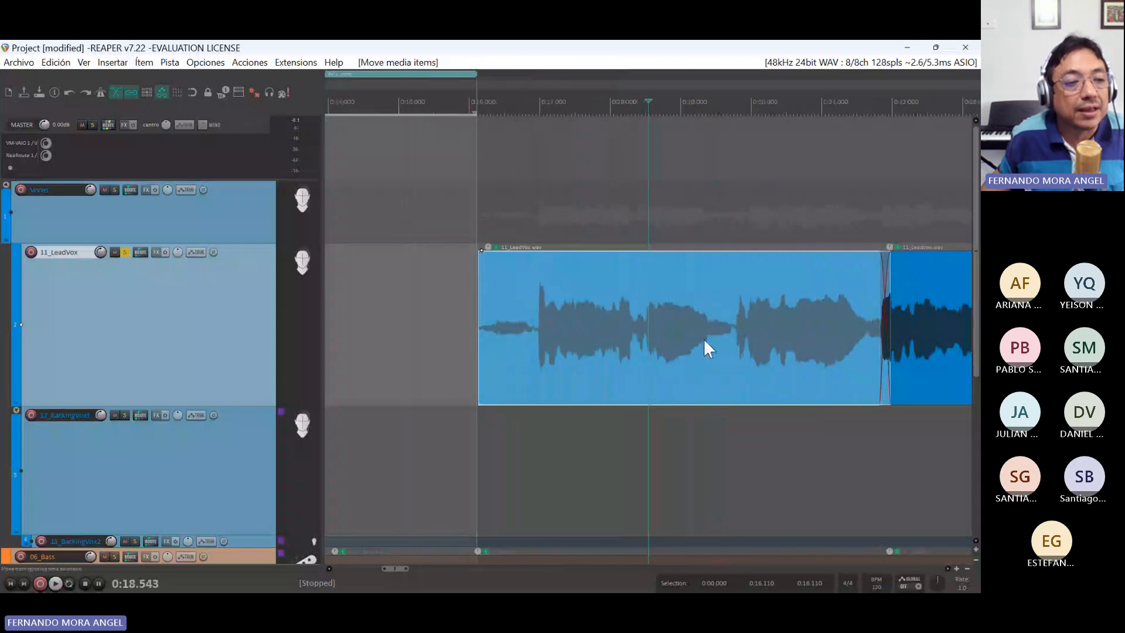
drag(705, 341, 709, 339)
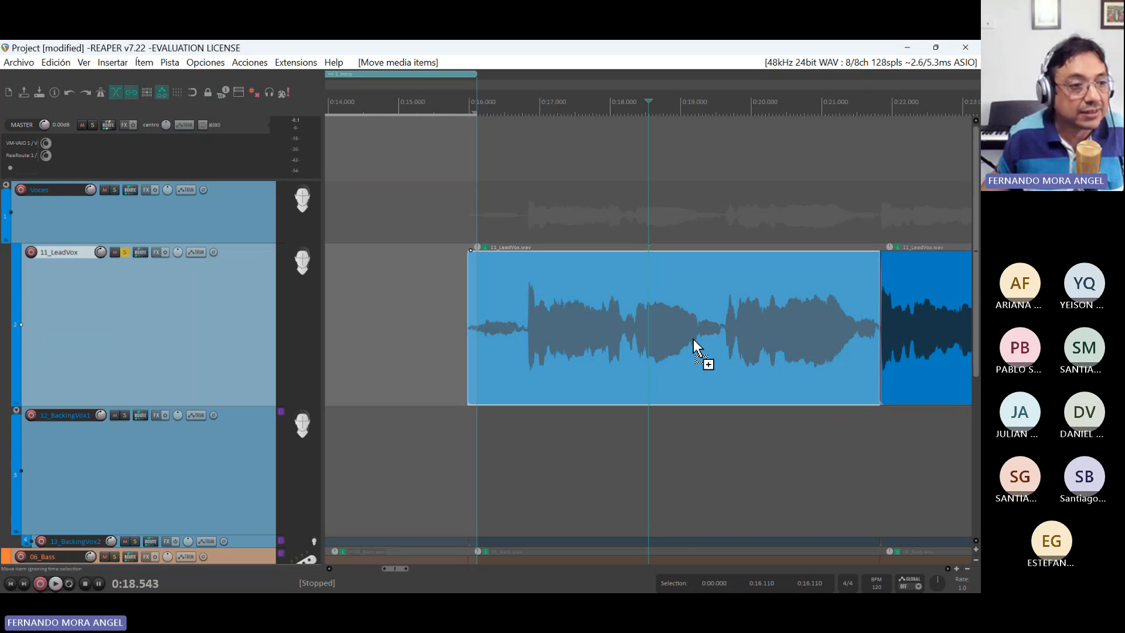
key(ctrl+z)
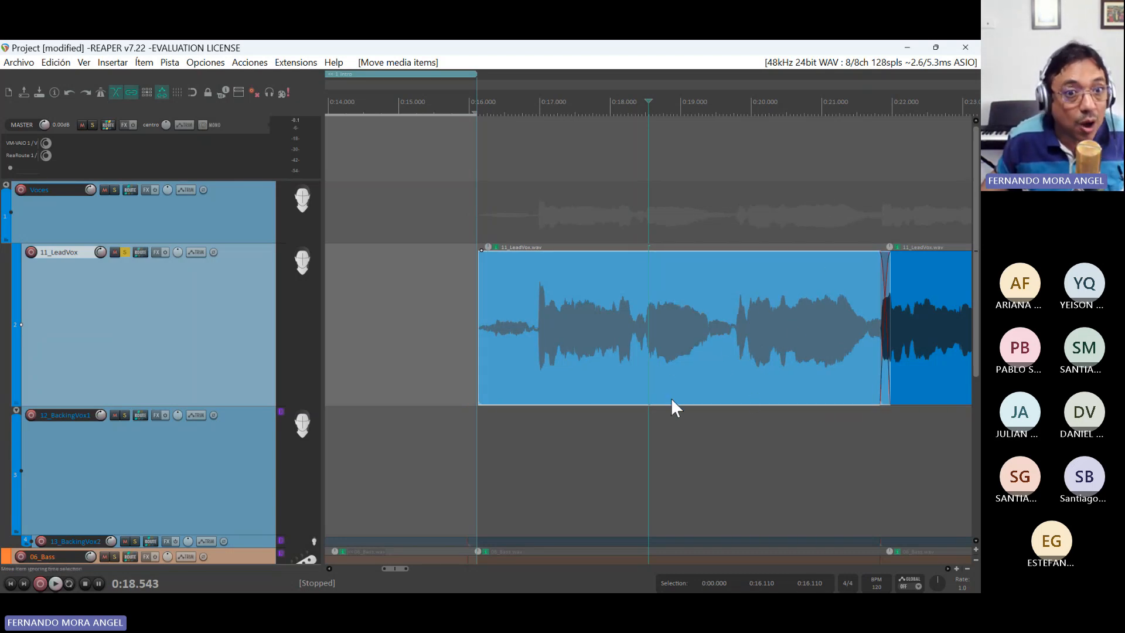
click(744, 305)
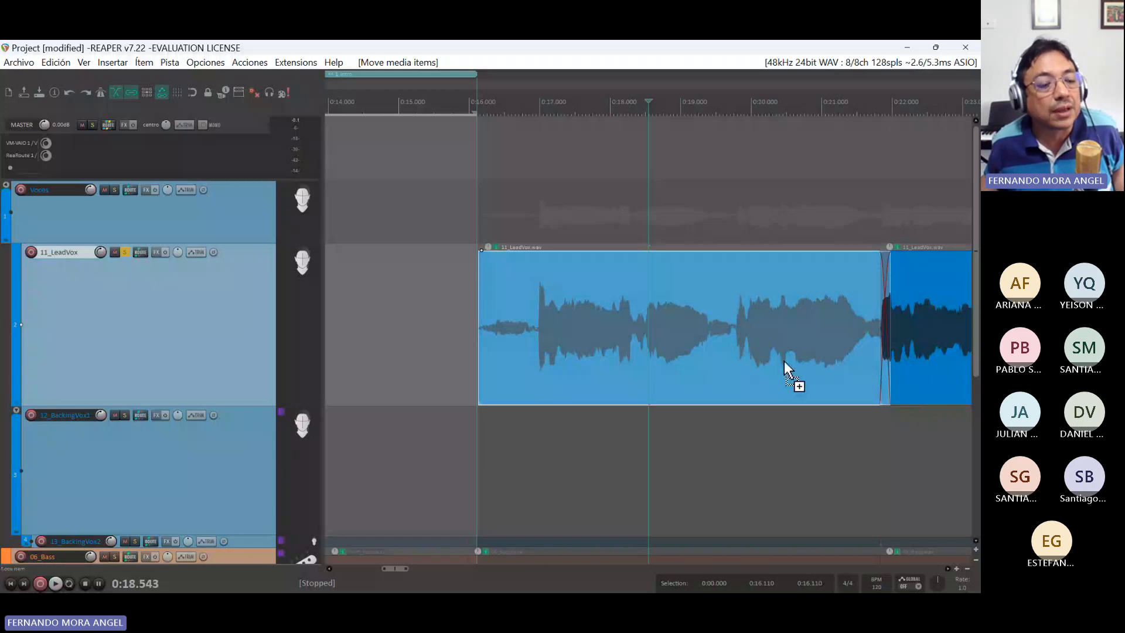
click(796, 335)
mouse_move(751, 346)
mouse_down()
mouse_move(727, 350)
mouse_move(747, 349)
mouse_move(738, 333)
mouse_move(795, 338)
mouse_move(769, 339)
mouse_up()
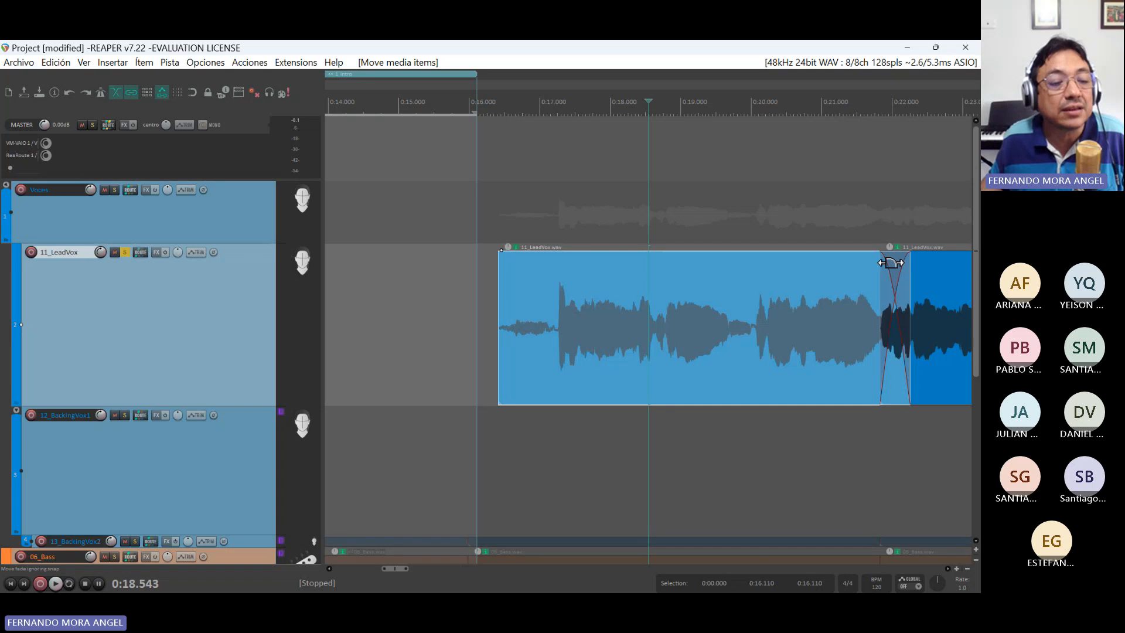
- Move the crossfade between the first two 11_LeadVox items slightly later and shorten it, to about 0:22
mouse_move(896, 267)
mouse_down()
mouse_move(845, 260)
mouse_move(925, 269)
mouse_move(903, 288)
mouse_up()
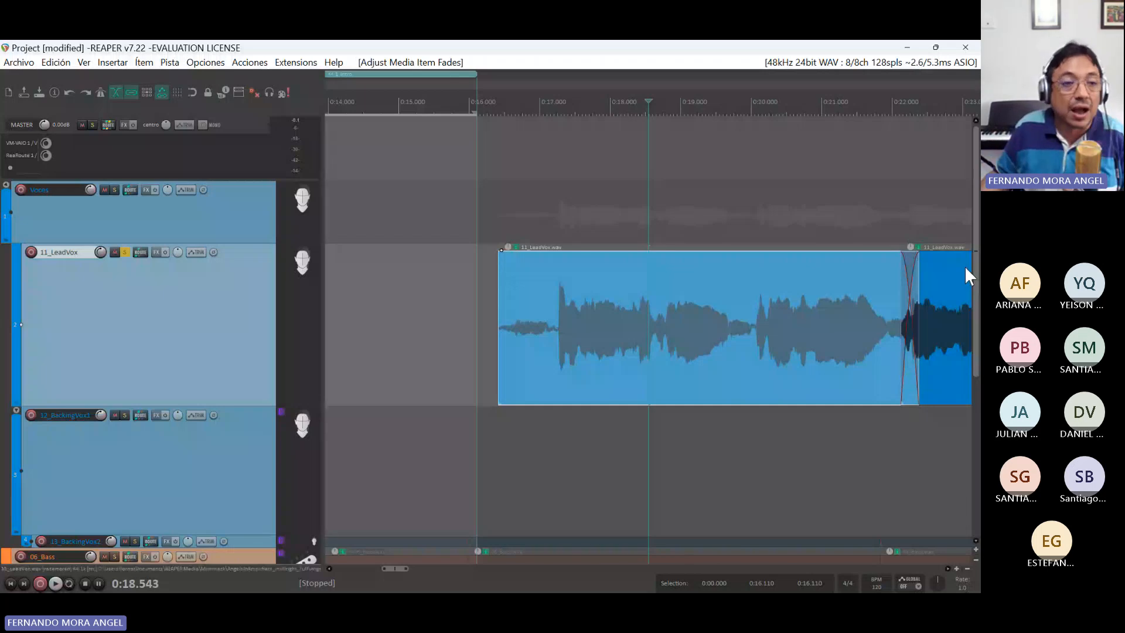
scroll(935, 294, down, 3)
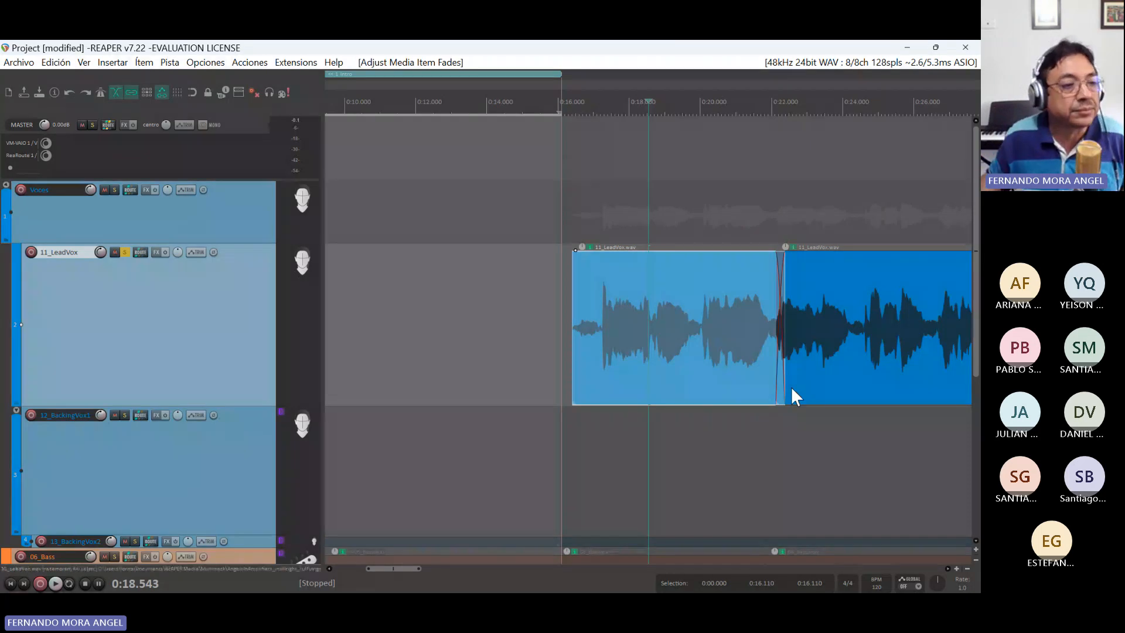
- Copy the first 11_LeadVox item and paste the copy on the same track at 0:09.738
click(565, 109)
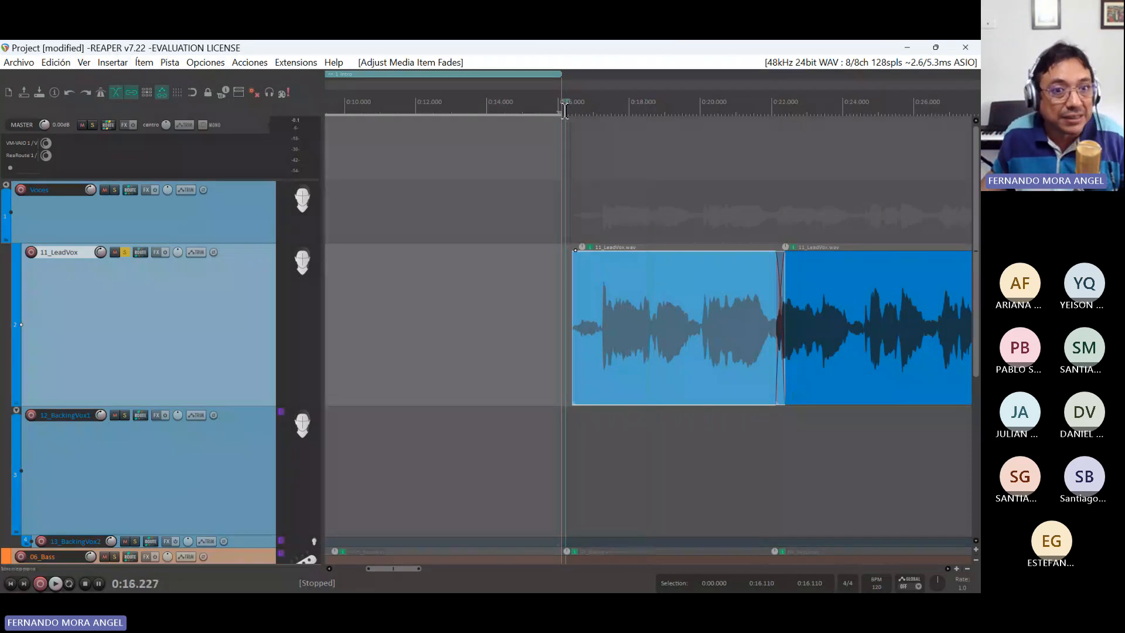
click(542, 370)
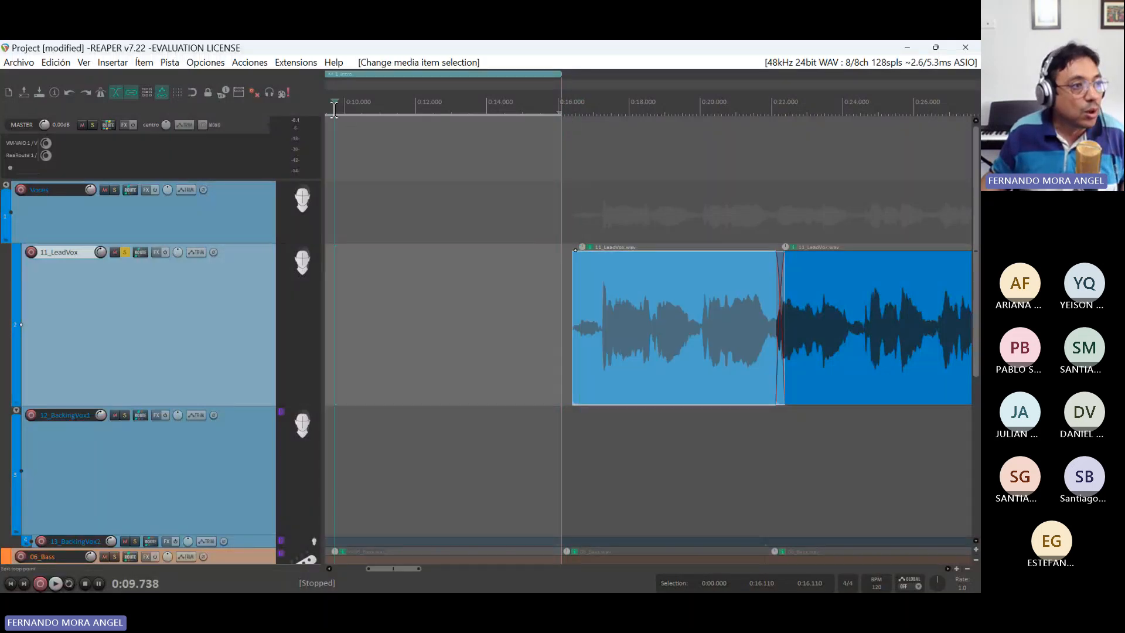
key(ctrl+v)
click(558, 428)
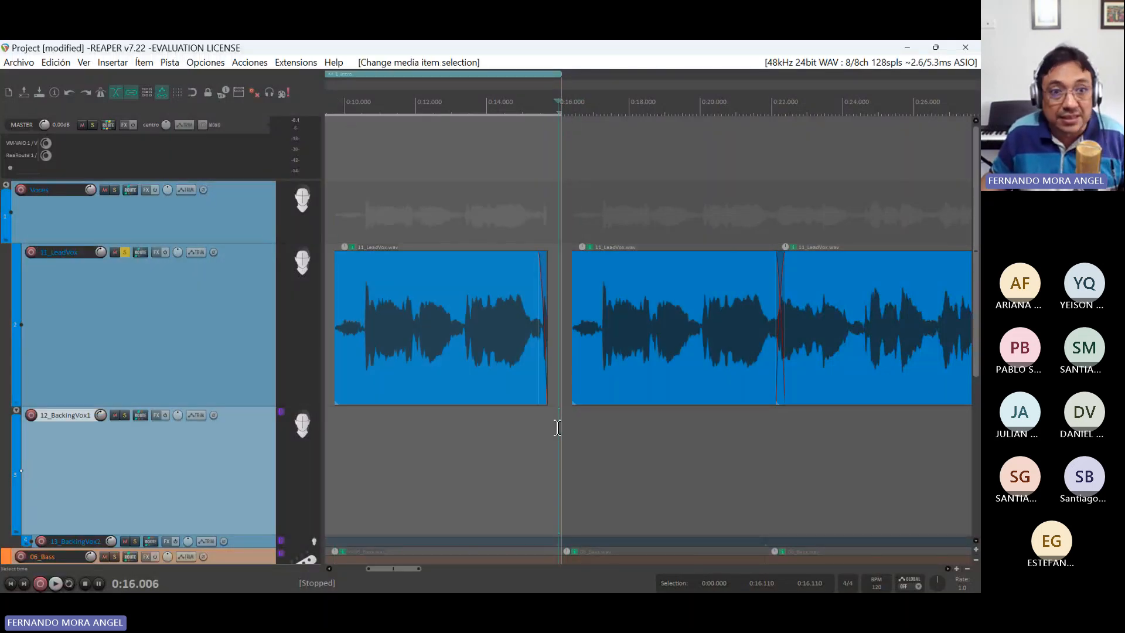
- Select the pasted 11_LeadVox copy ahead of the first vocal entry and delete it
click(428, 334)
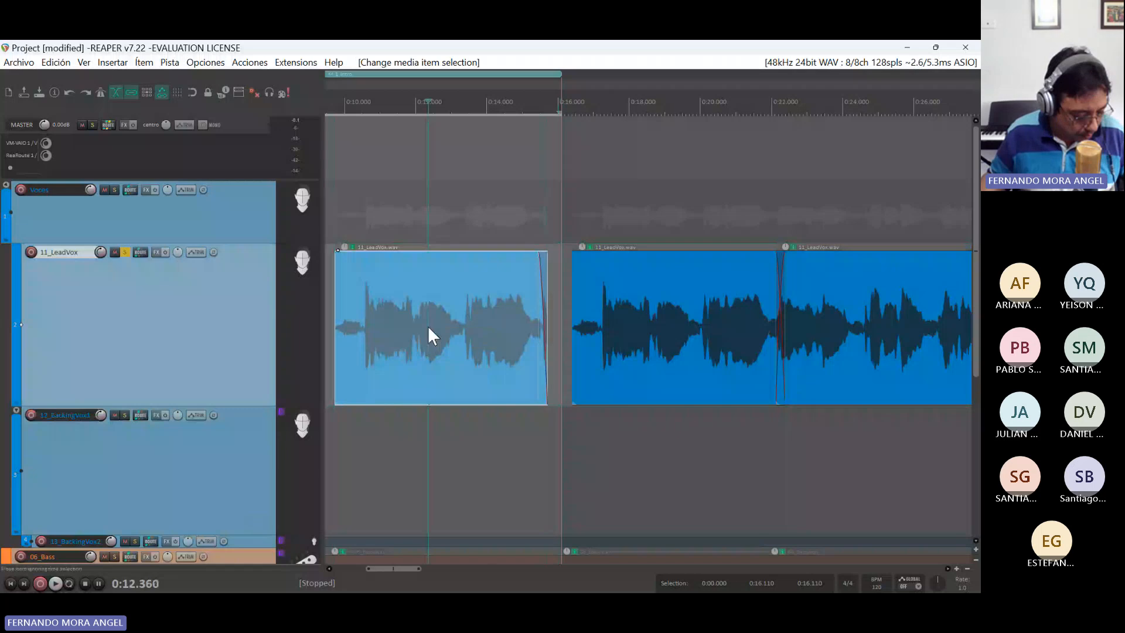
click(571, 317)
click(470, 298)
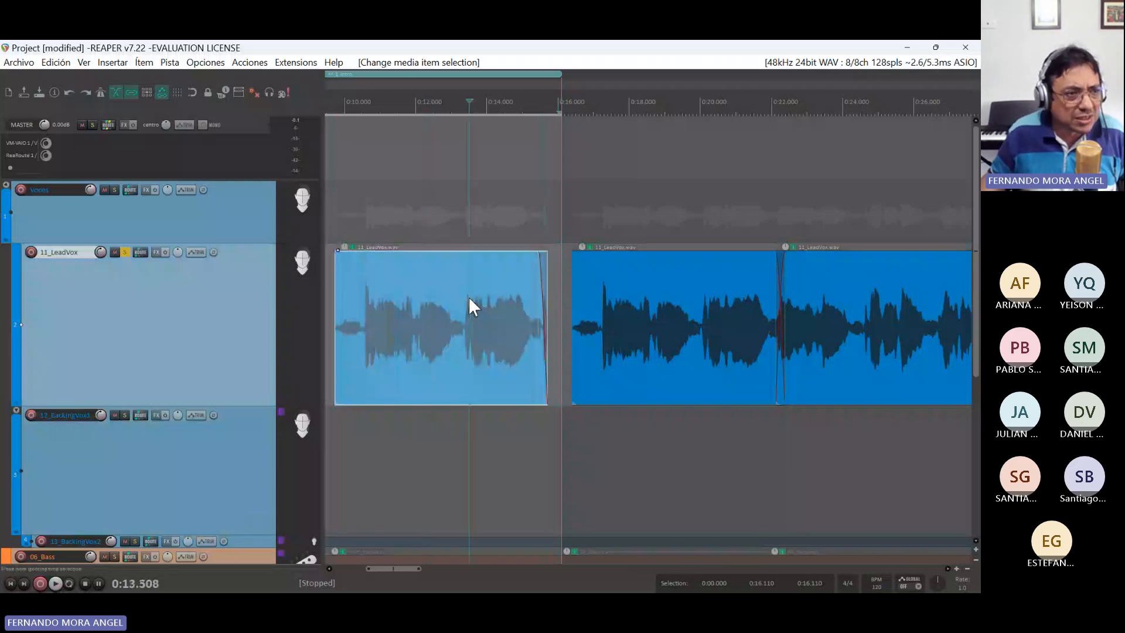
ctrl+click(470, 298)
key(ctrl+v)
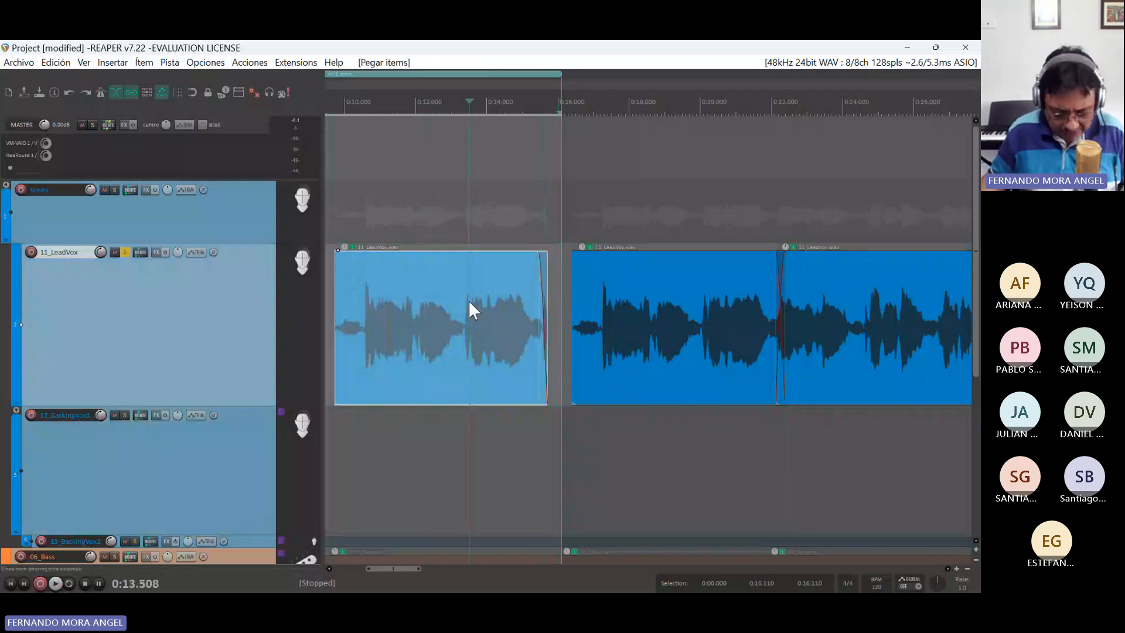
key(Delete)
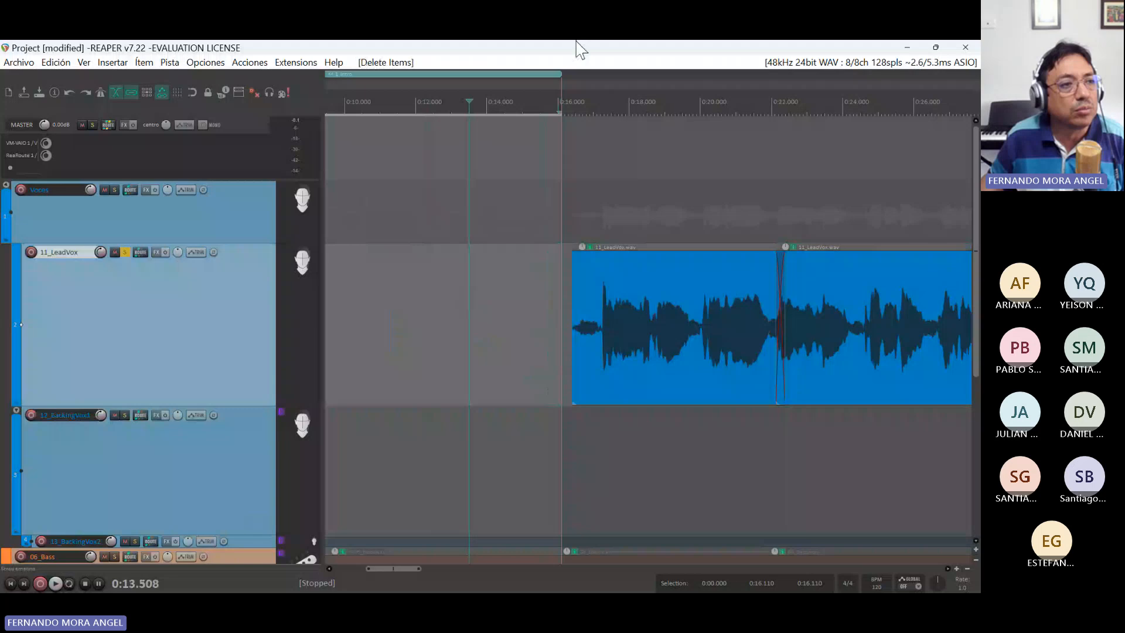
- Play the lead vocal's start, split it at 0:17.189 just after the opening breath, and select the short breath item for copying
click(568, 101)
key(space)
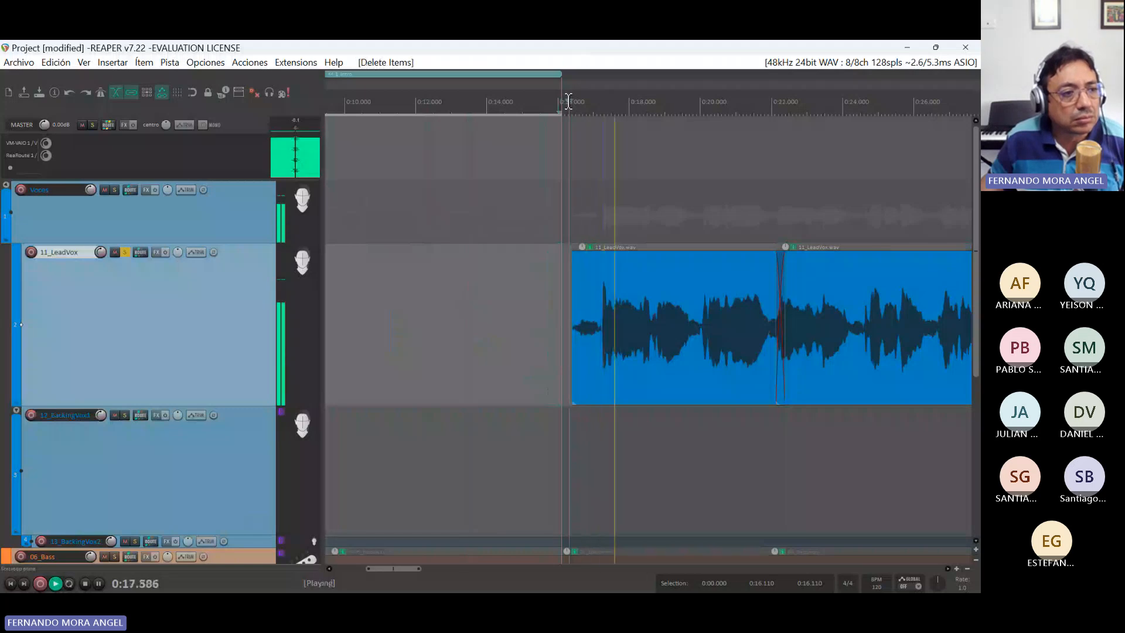
key(space)
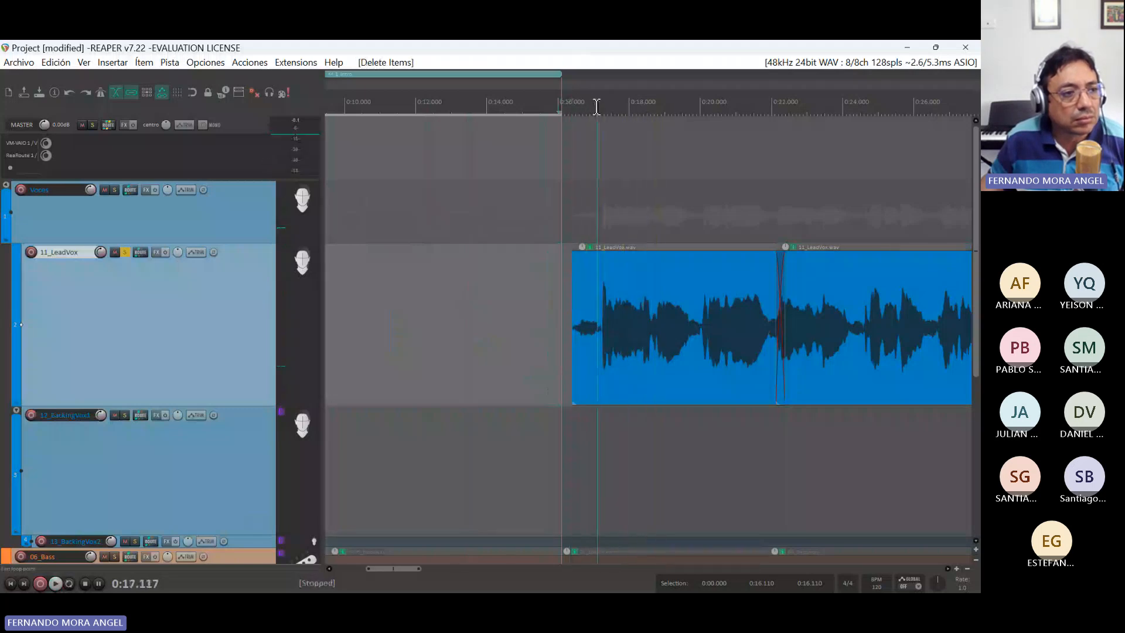
click(598, 106)
click(600, 106)
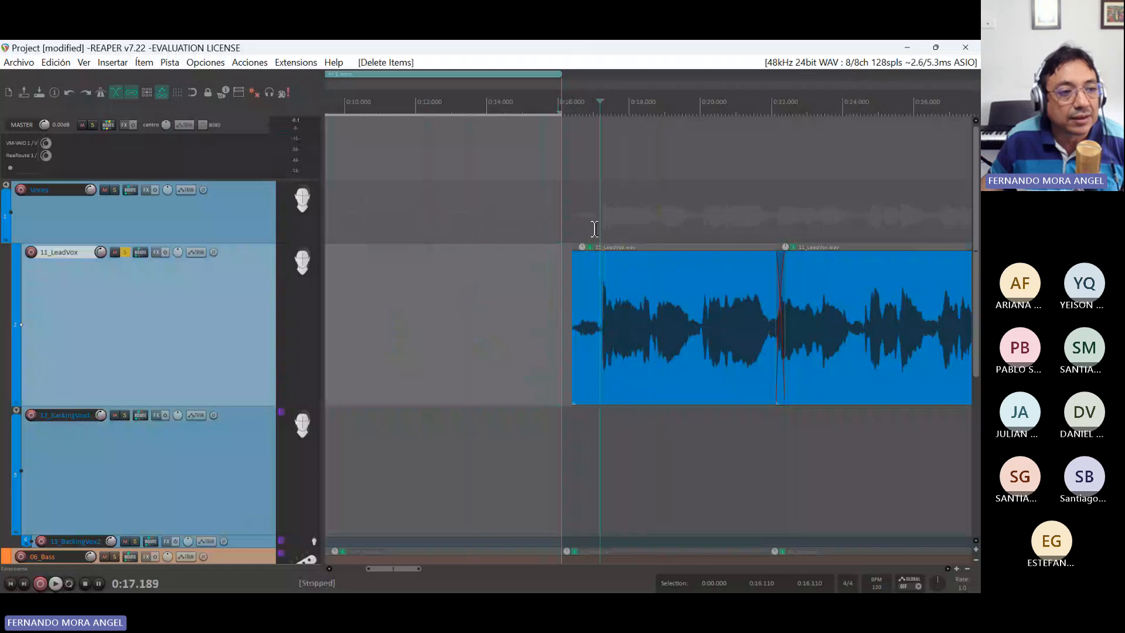
key(s)
click(590, 339)
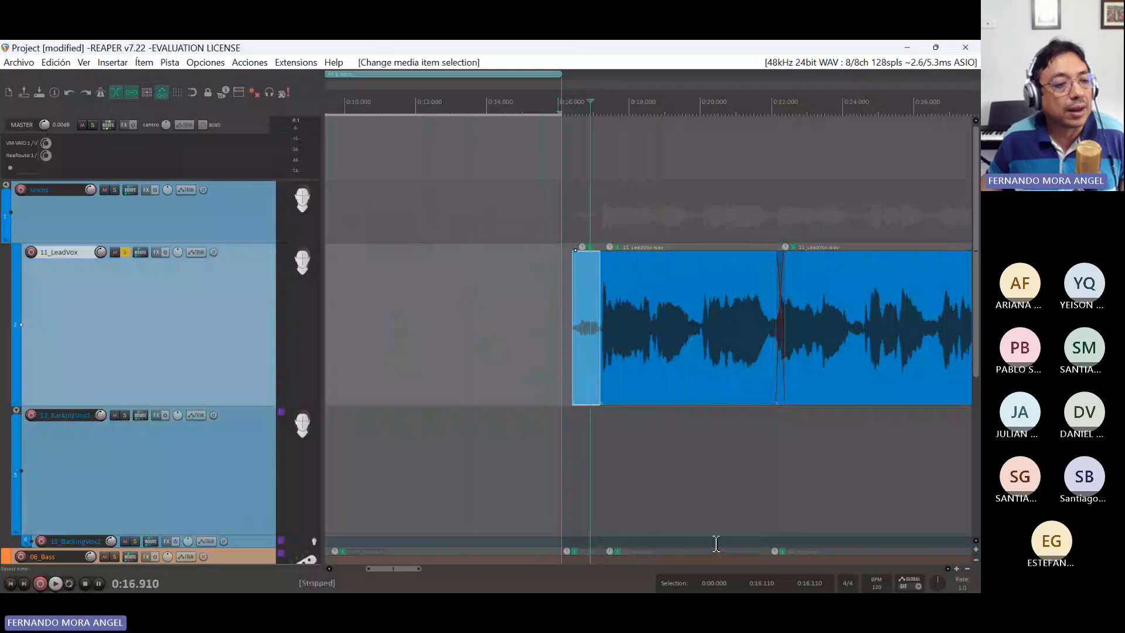
- Locate the lead vocal phrase starting near 1:06.85 and play its entry from about 1:05.3
drag(399, 565, 525, 563)
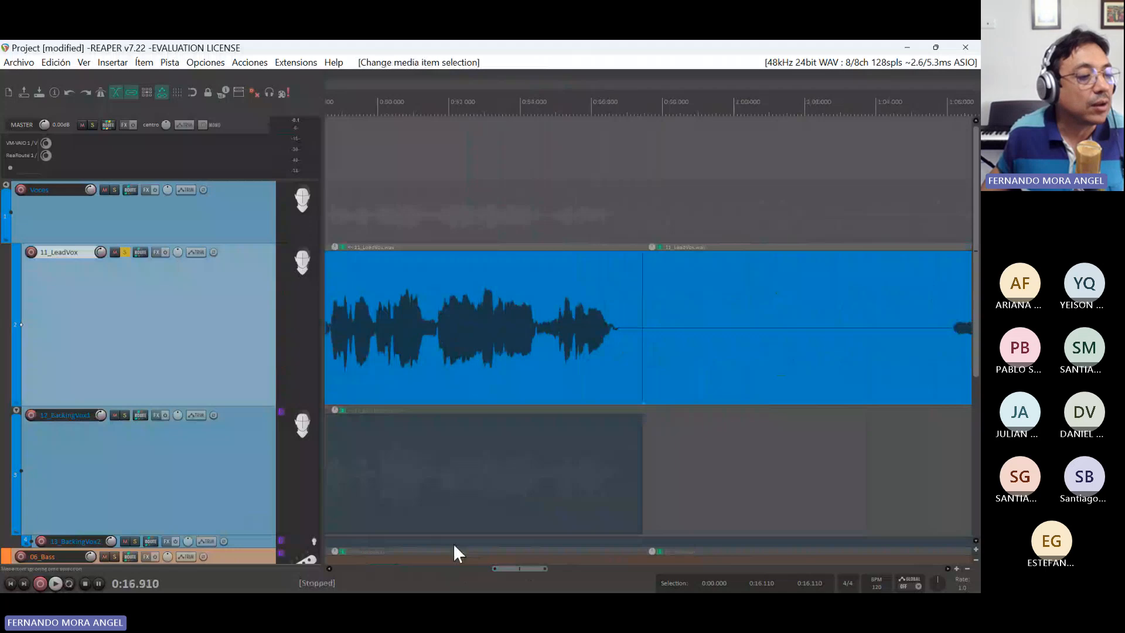
mouse_move(513, 567)
mouse_down()
mouse_move(555, 567)
mouse_move(533, 567)
mouse_up()
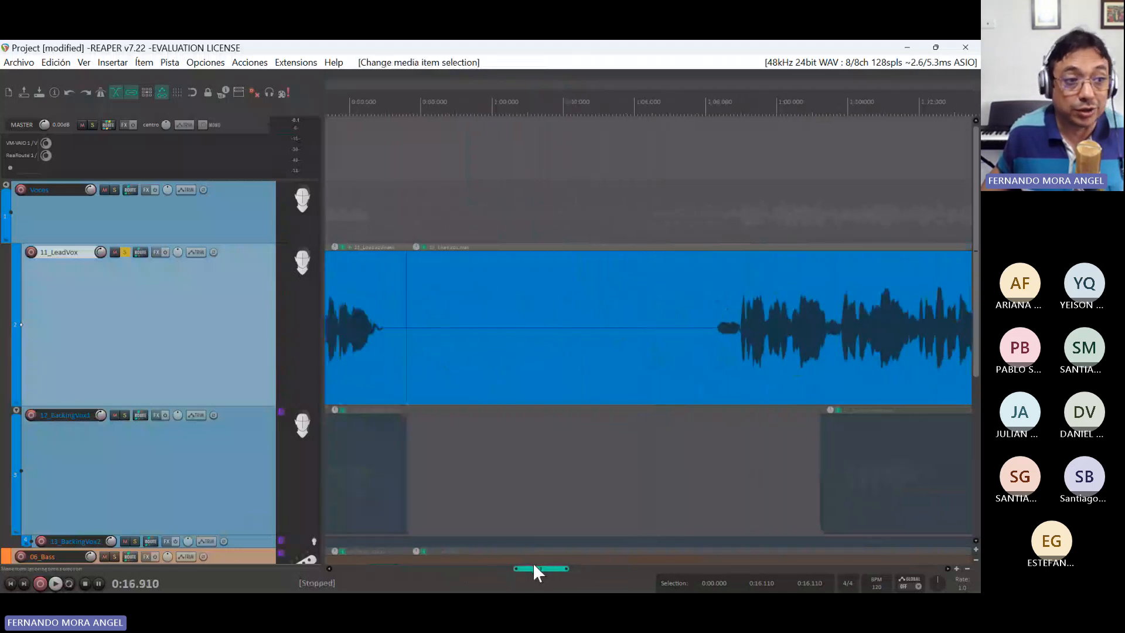
click(758, 108)
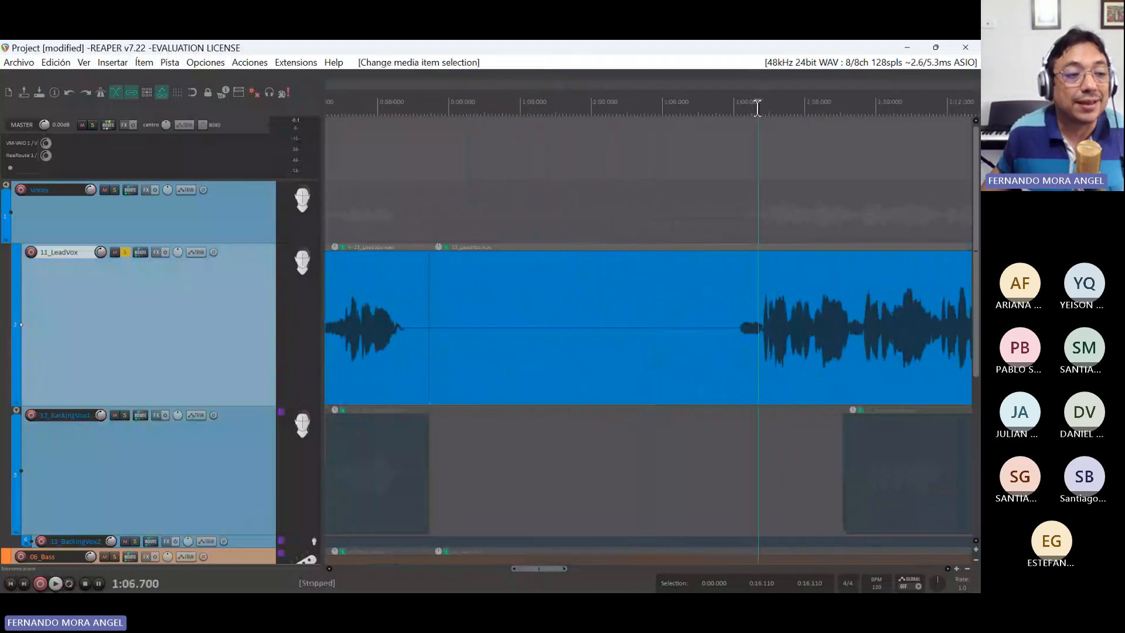
click(765, 107)
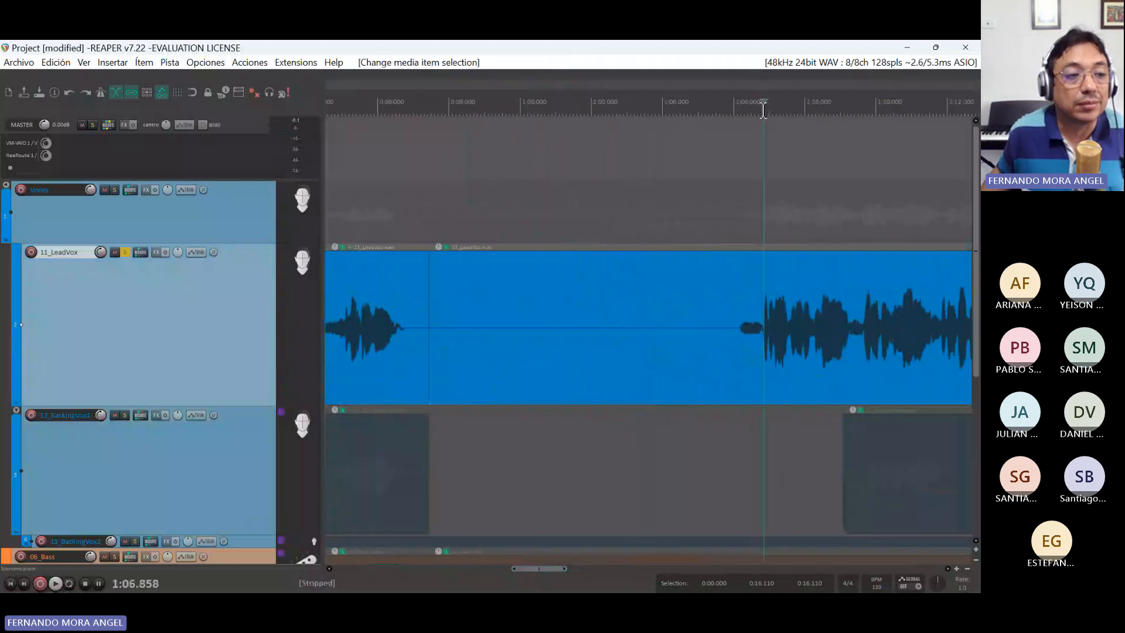
click(707, 108)
key(space)
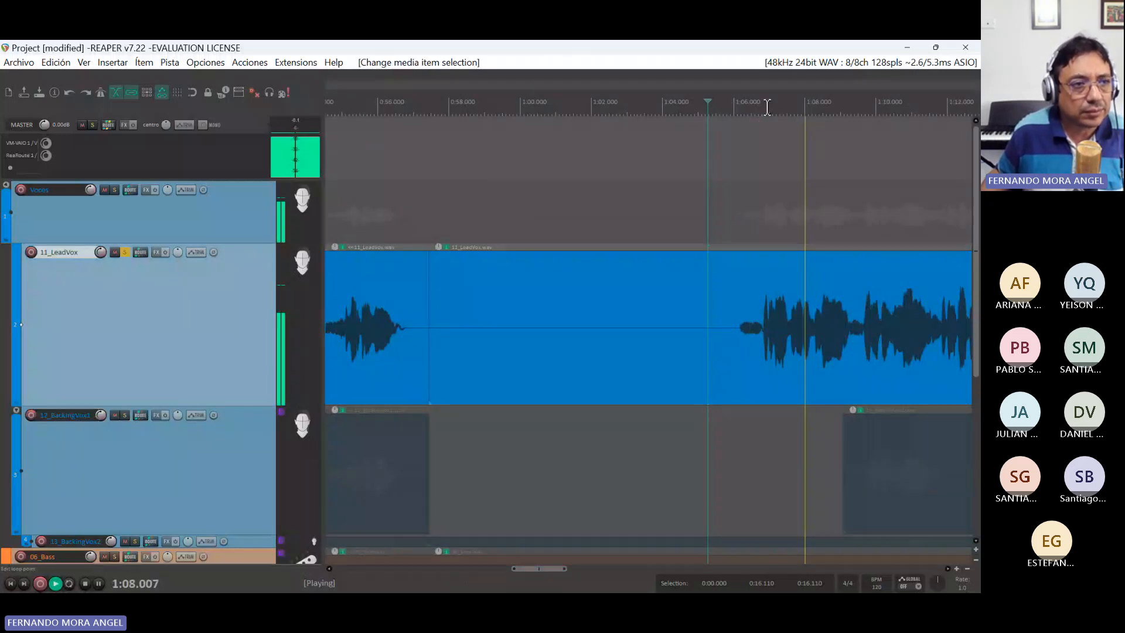
key(space)
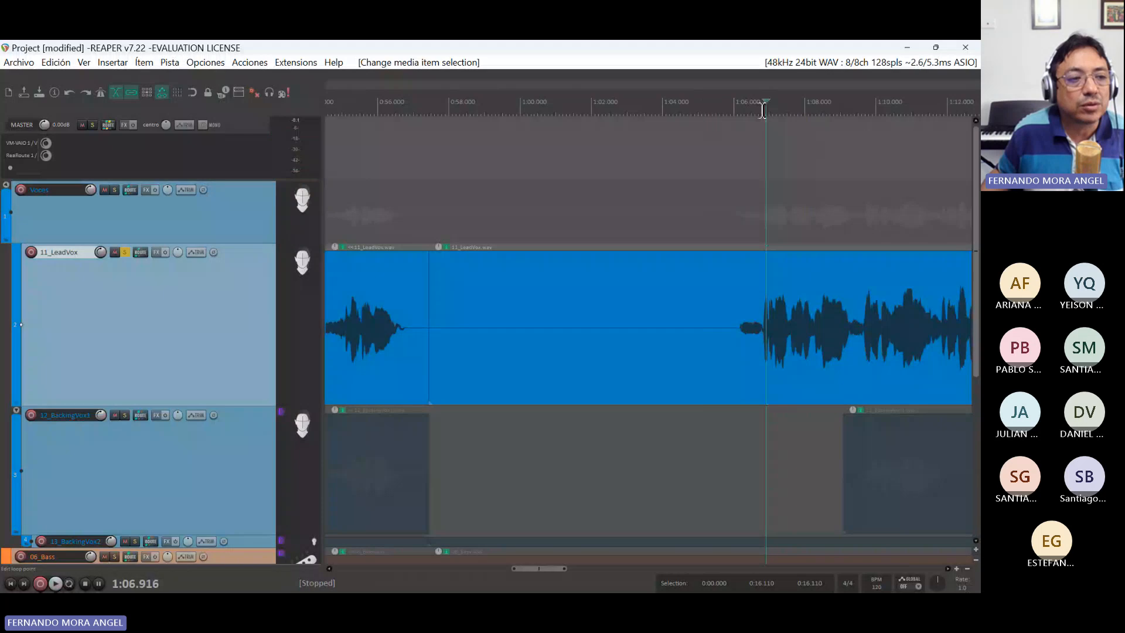
- Split the 11_LeadVox item at 1:06.853, between the breath and the phrase, and delete the section before the split
click(764, 108)
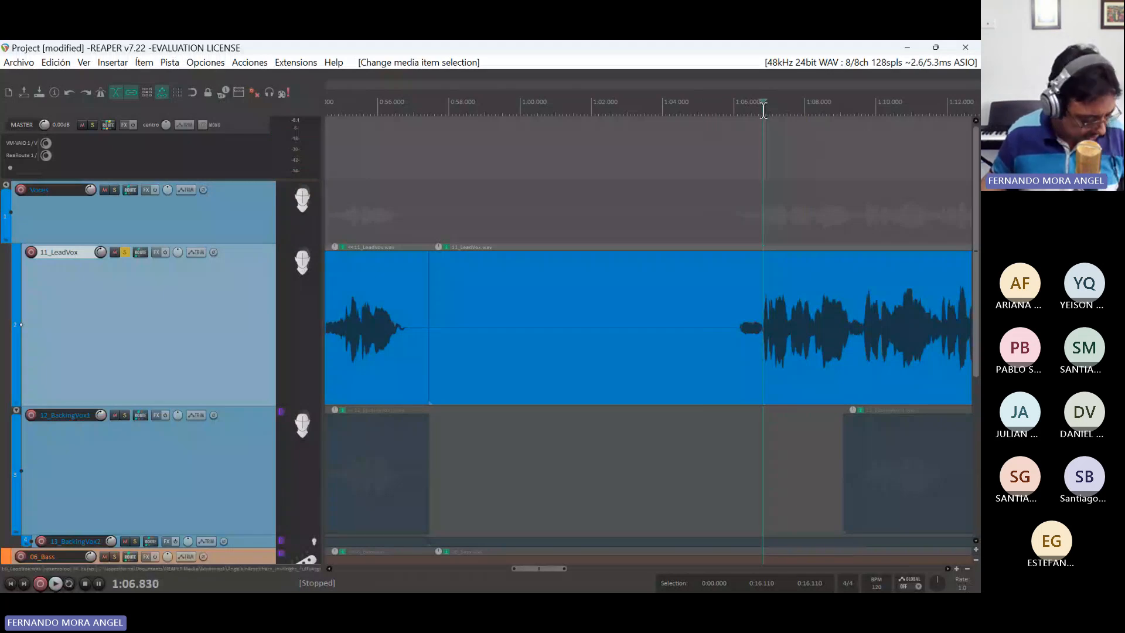
click(716, 280)
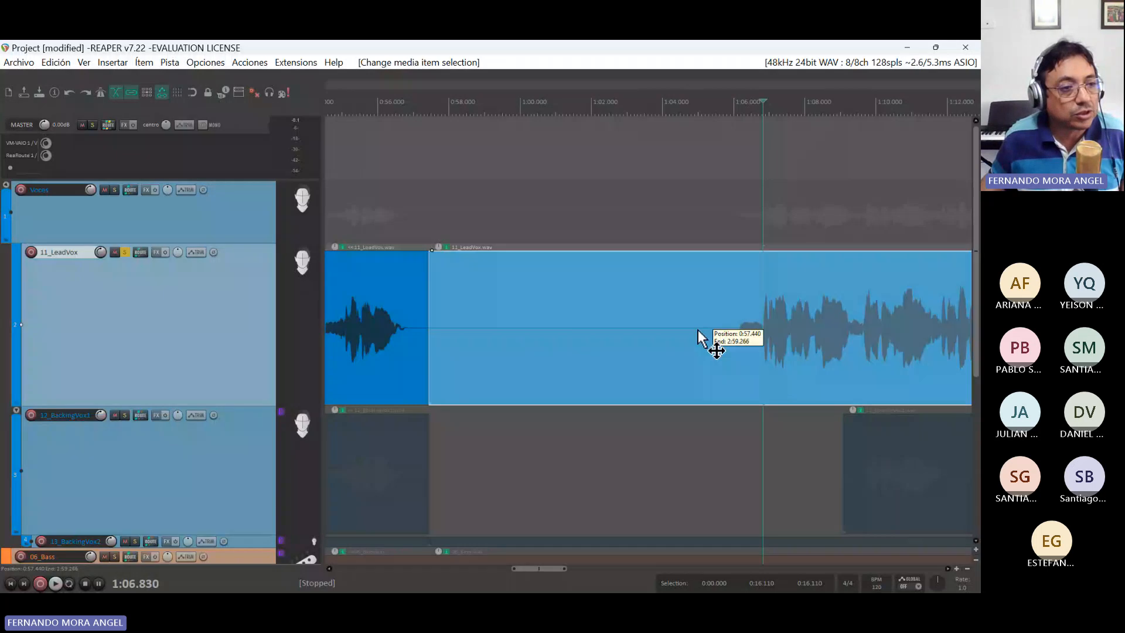
click(758, 110)
click(764, 112)
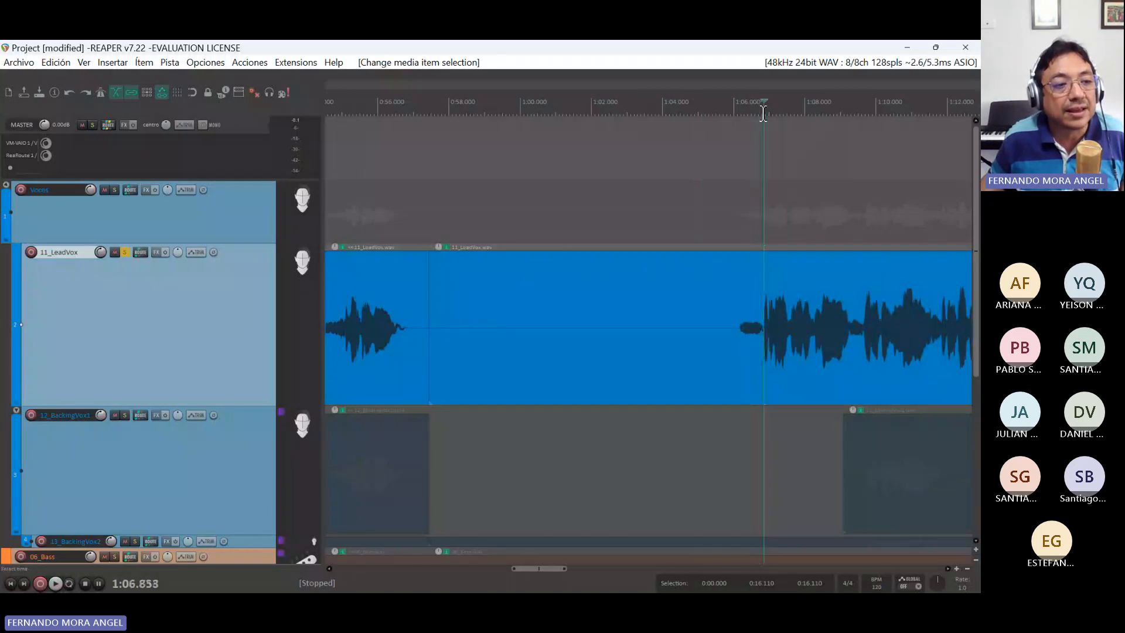
key(s)
click(654, 283)
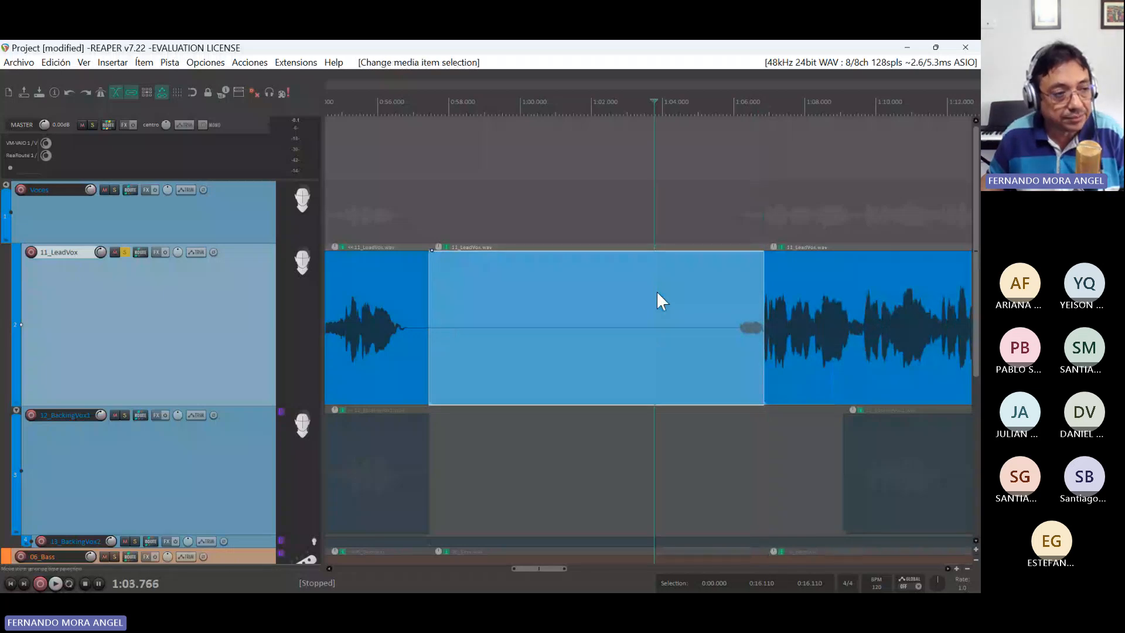
key(Delete)
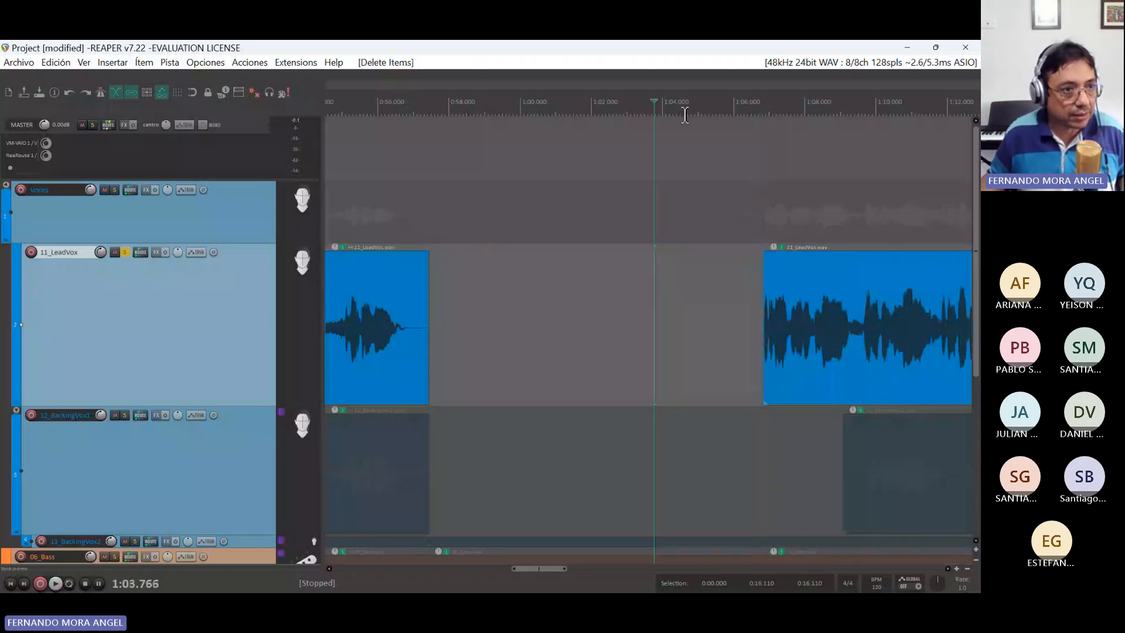
- Paste the copied breath into the 11_LeadVox gap, slightly overlapping the start of the phrase at about 1:06.85, and play the join from 1:05.396
click(685, 115)
key(ctrl+v)
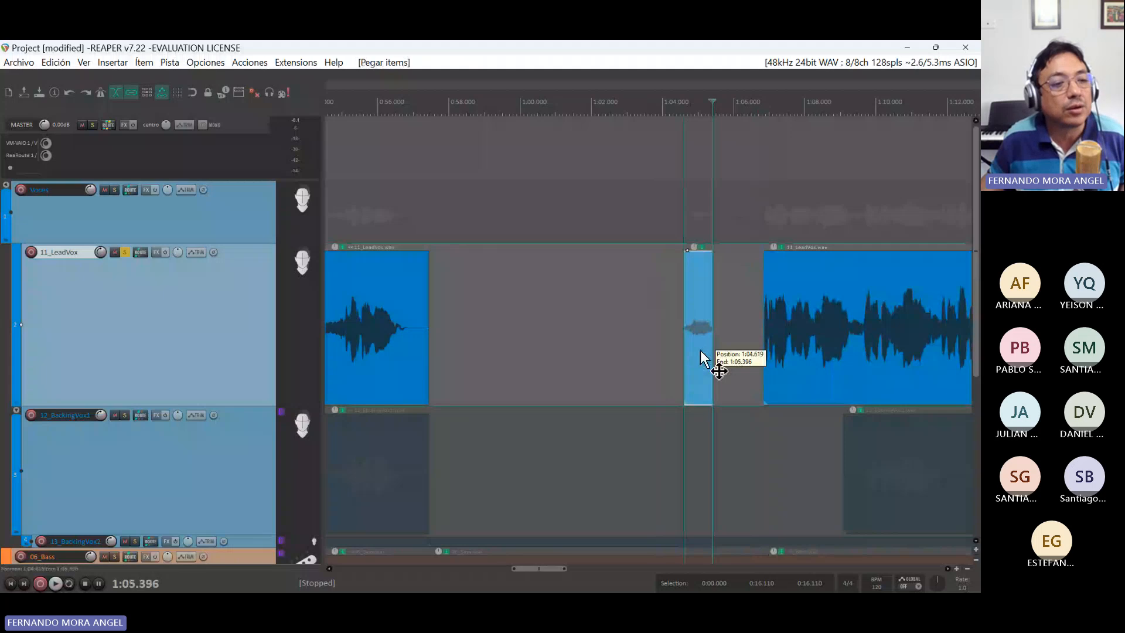
drag(702, 358, 767, 359)
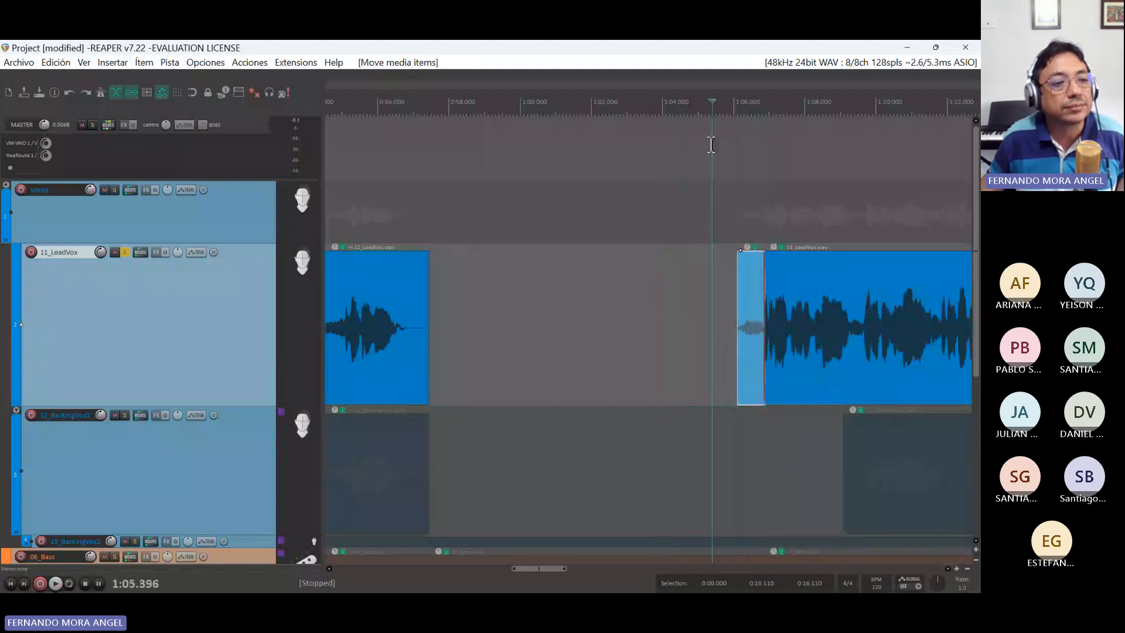
key(space)
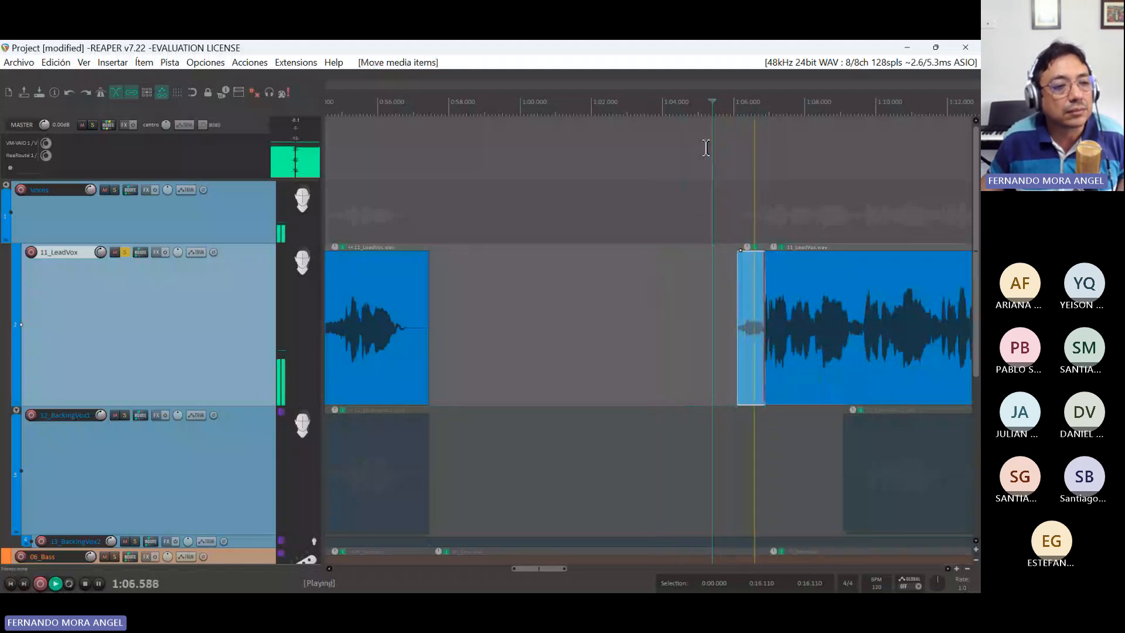
key(space)
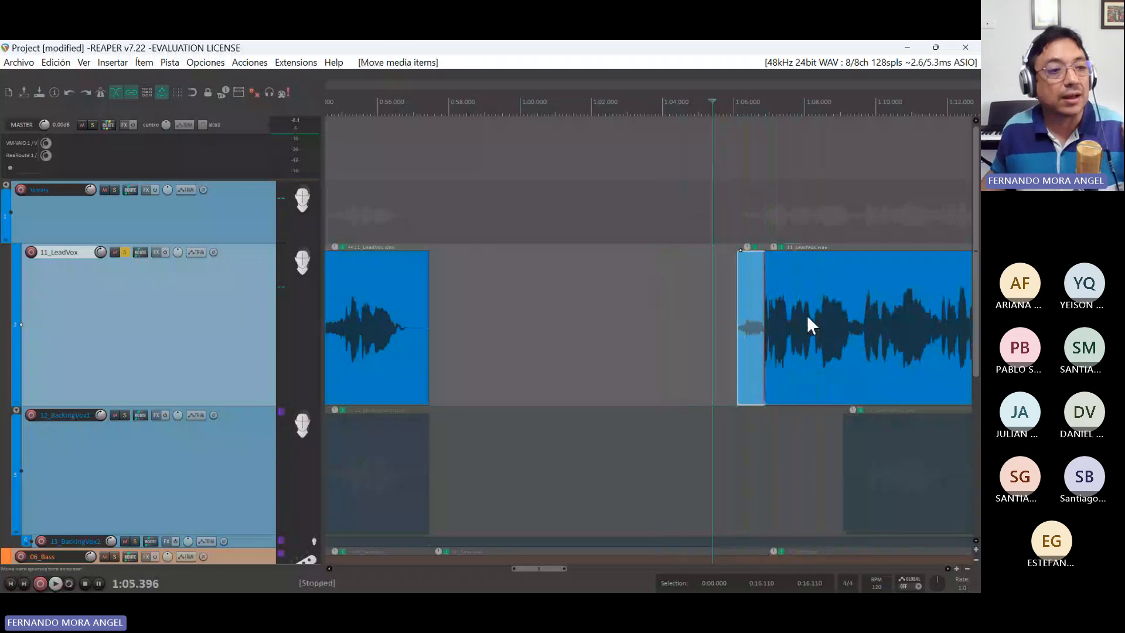
- Shorten the crossfade between the pasted breath and the following phrase, and shift it slightly earlier
scroll(768, 305, up, 5)
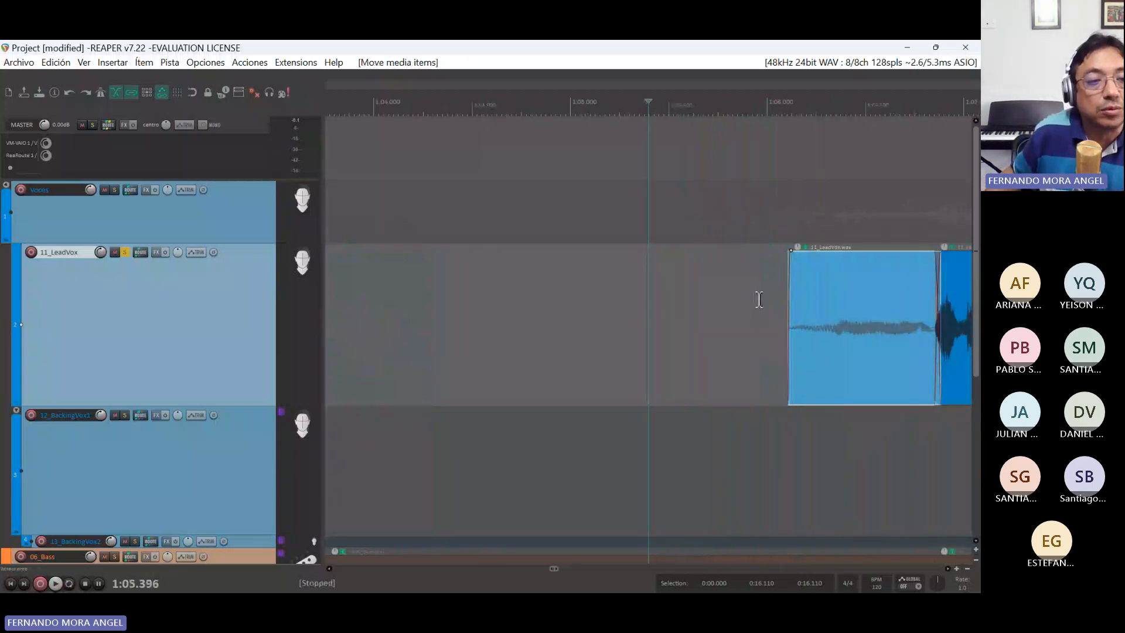
scroll(759, 300, up, 1)
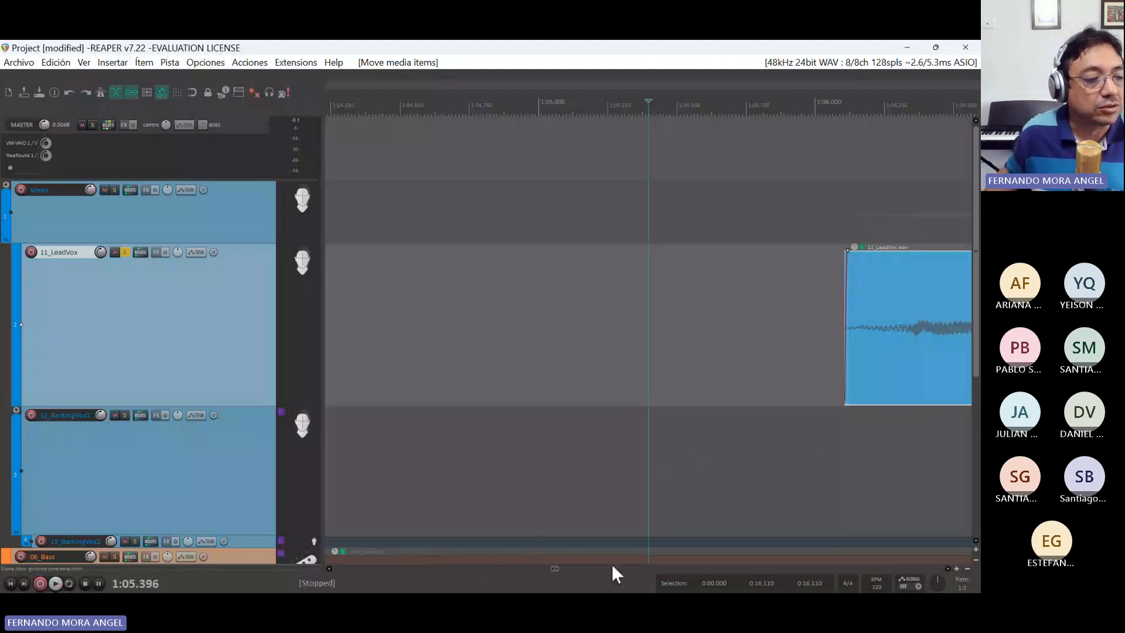
scroll(705, 491, down, 2)
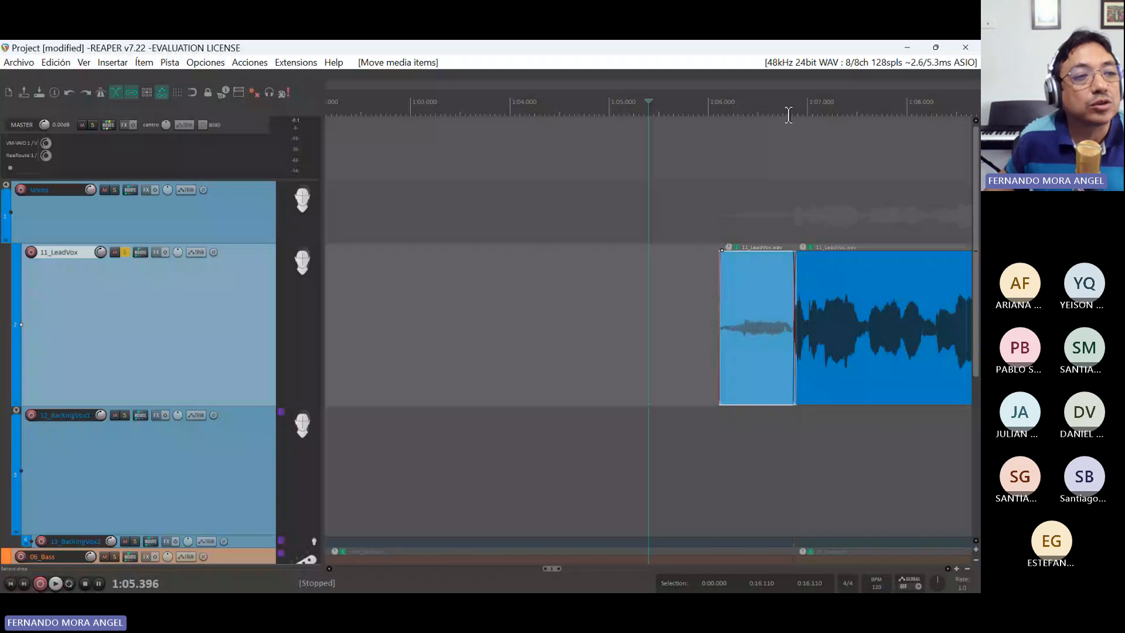
scroll(788, 214, up, 4)
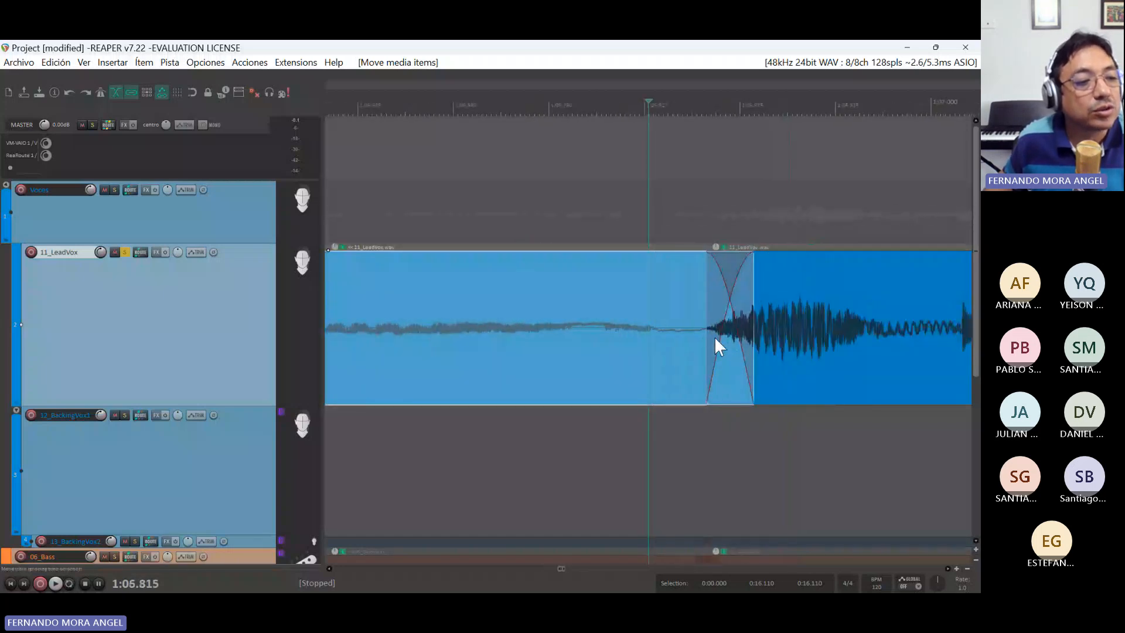
mouse_move(719, 339)
mouse_down()
mouse_move(753, 332)
mouse_move(652, 346)
mouse_move(709, 334)
mouse_move(698, 334)
mouse_up()
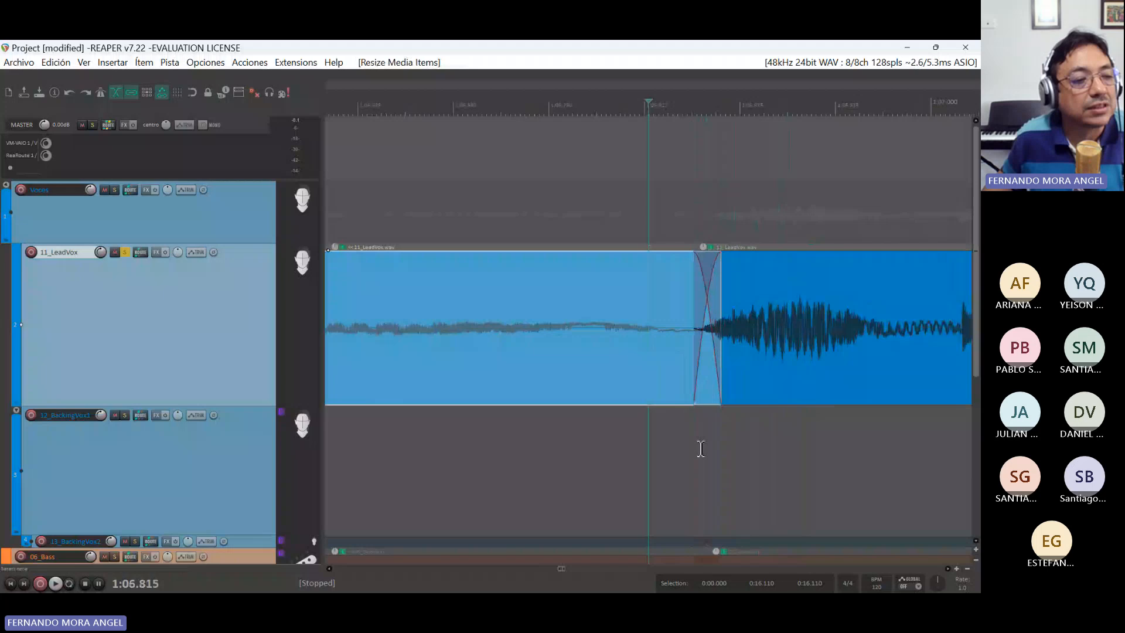
click(698, 452)
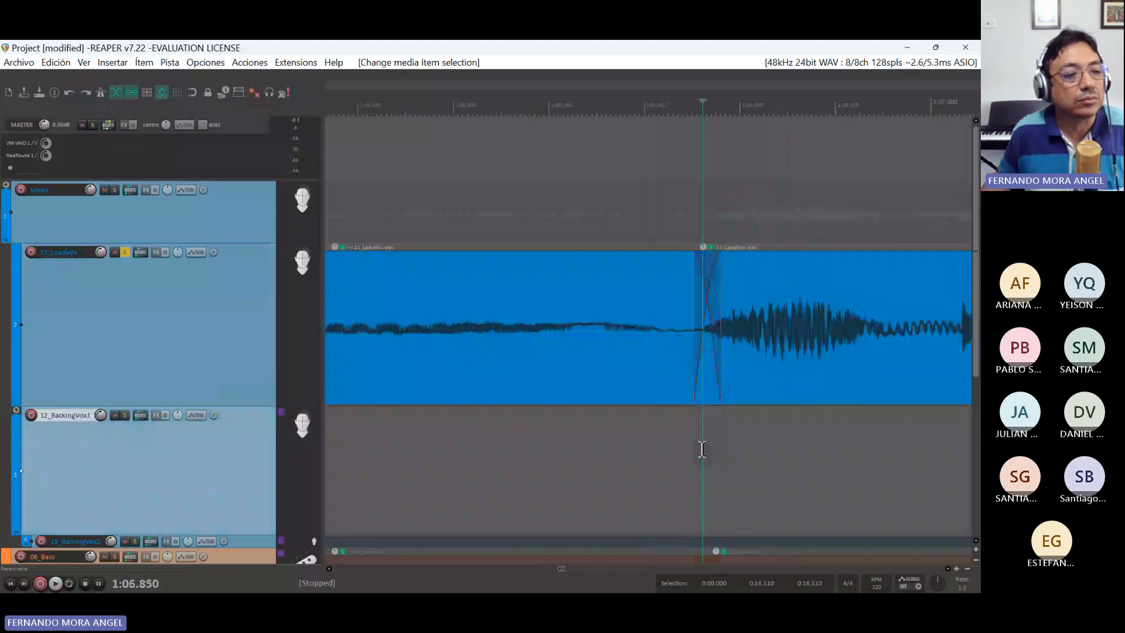
scroll(702, 449, down, 2)
scroll(702, 450, down, 3)
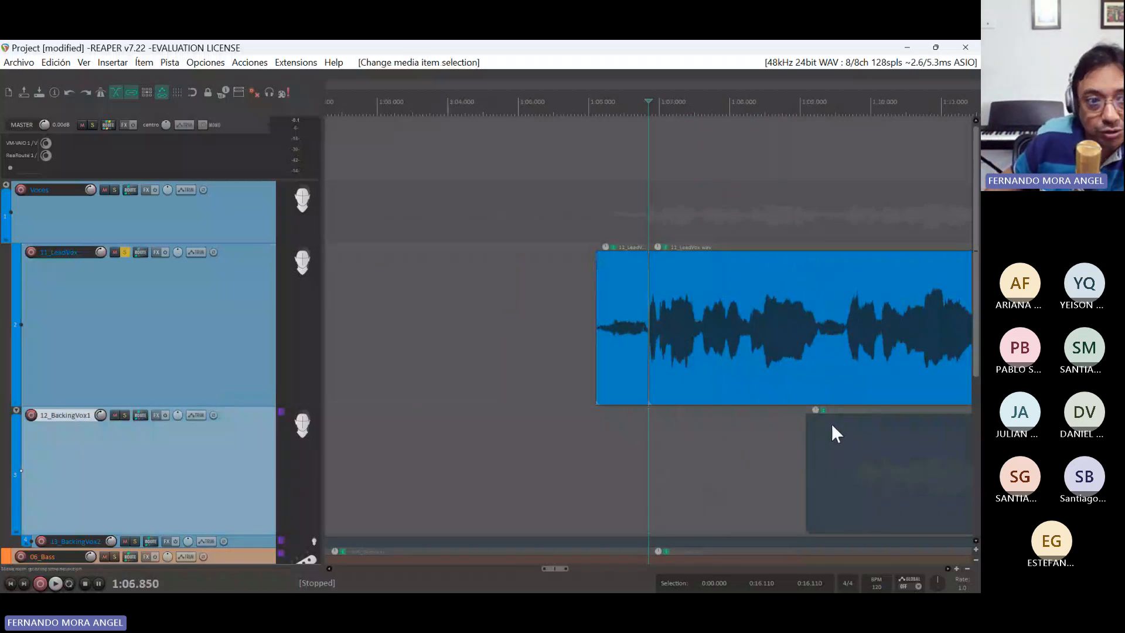
- Solo the 12_BackingVox1 track together with the lead vocal and play both from 1:06.850
scroll(832, 425, down, 2)
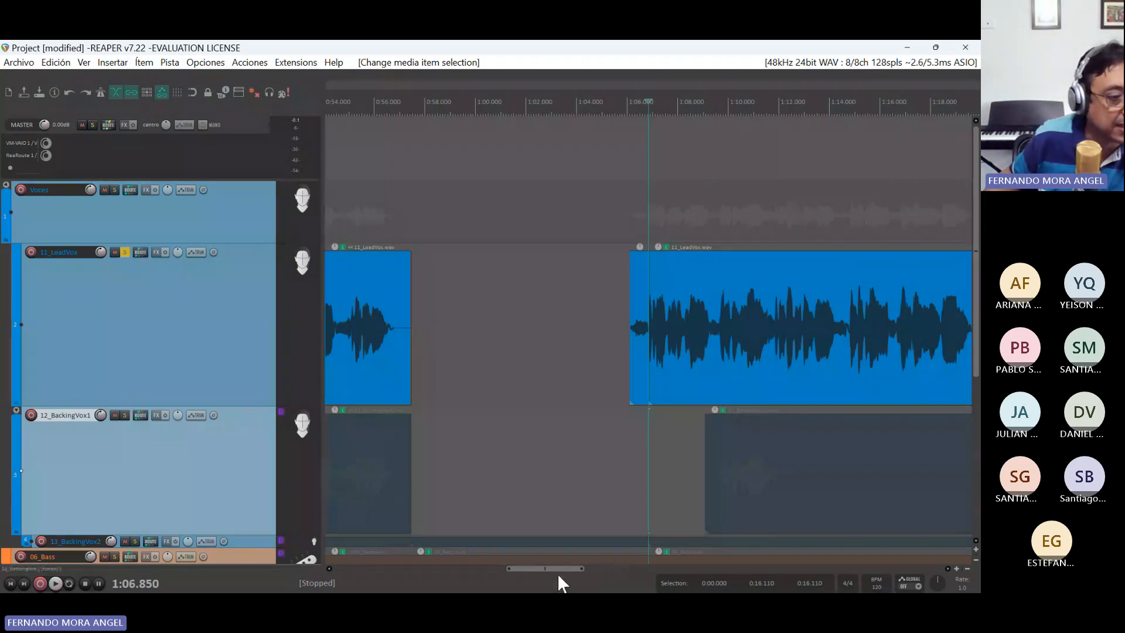
scroll(556, 568, right, 5)
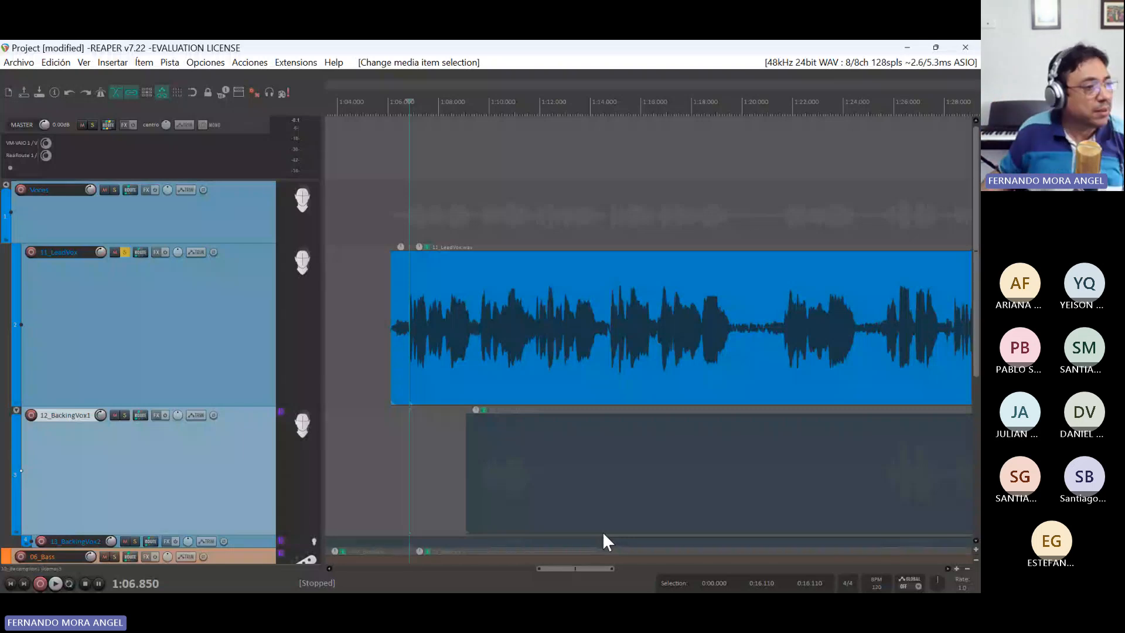
click(126, 417)
key(space)
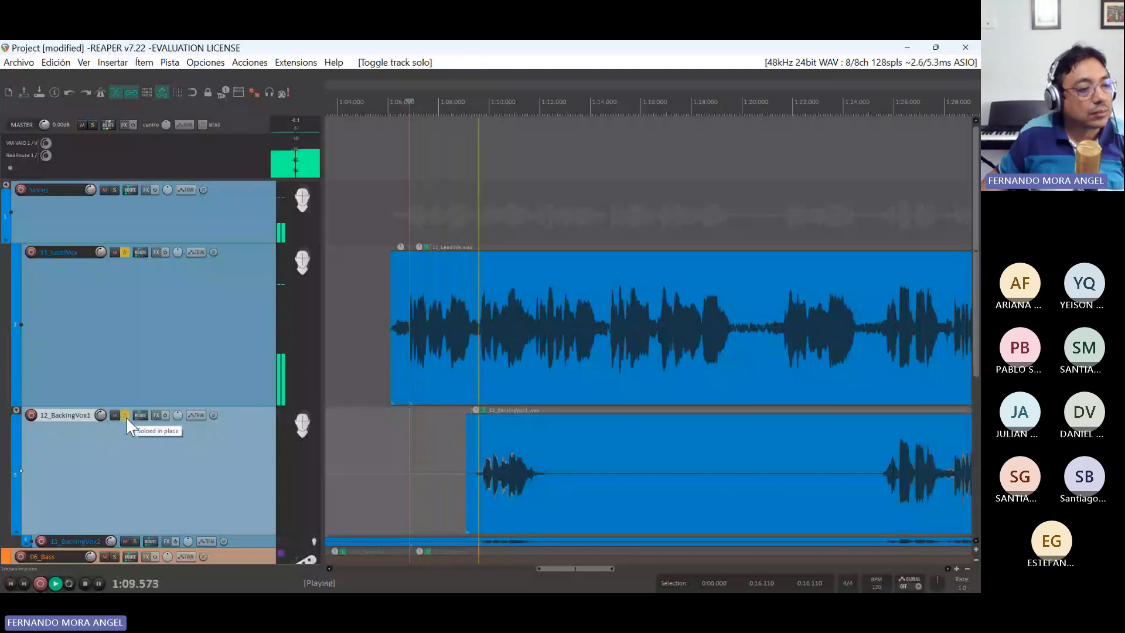
key(space)
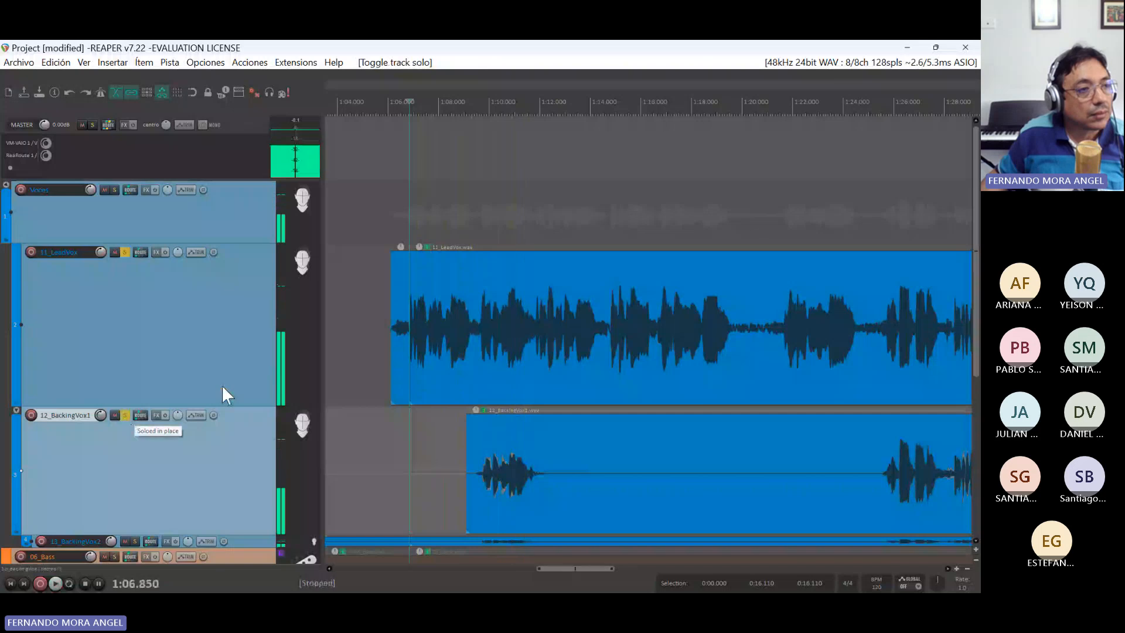
- Play the backing vocal's entry against the lead vocal from 1:09.375 to compare their timing
click(473, 106)
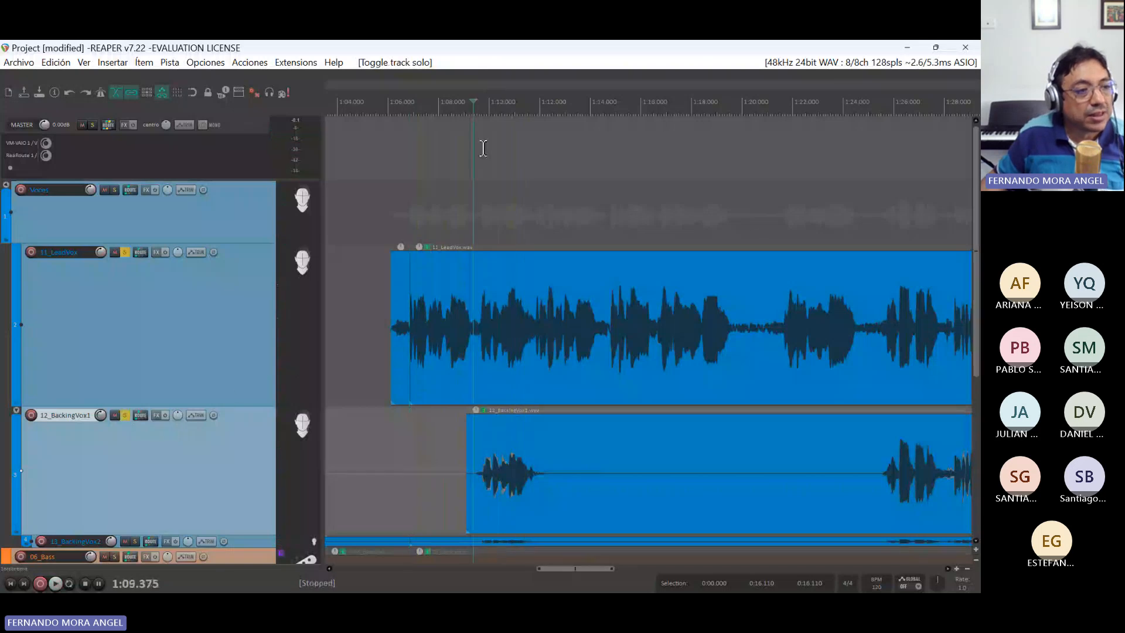
scroll(483, 148, up, 5)
key(space)
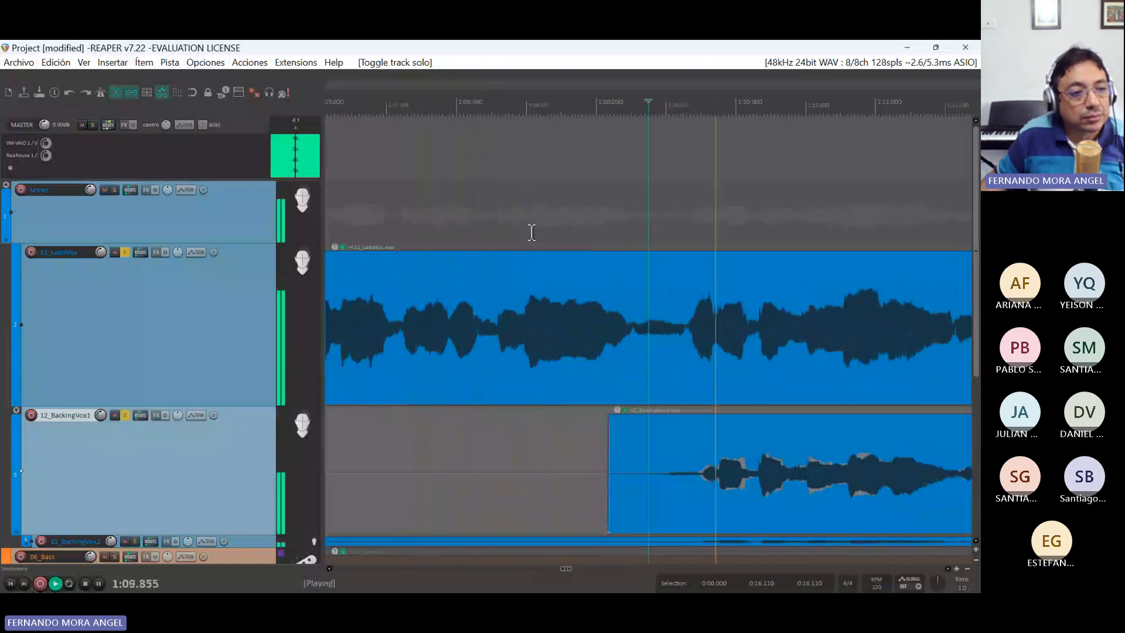
key(space)
- Try moving the whole 12_BackingVox1 item slightly earlier to meet the lead's entry at 1:09.674, play it, and undo the move
click(750, 494)
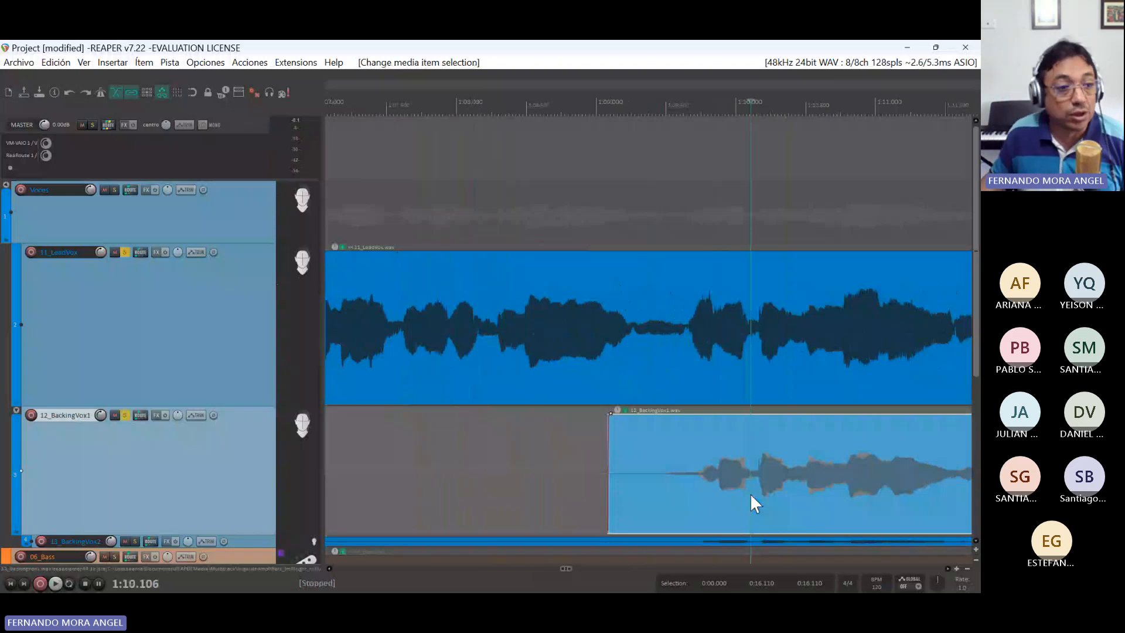
click(690, 114)
scroll(677, 350, up, 2)
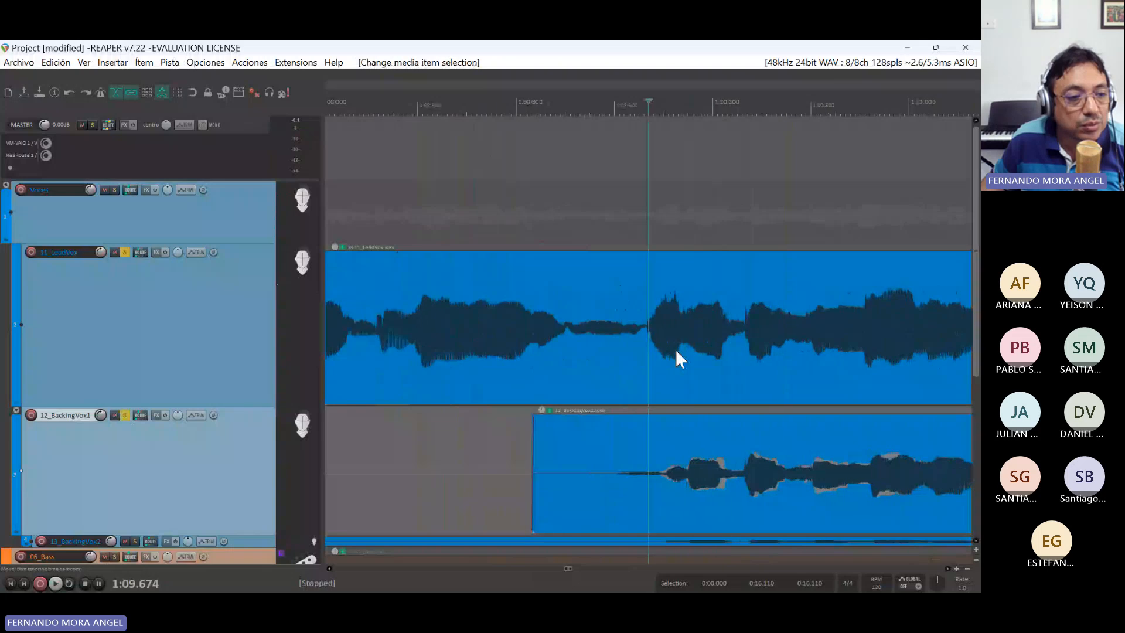
scroll(677, 349, up, 3)
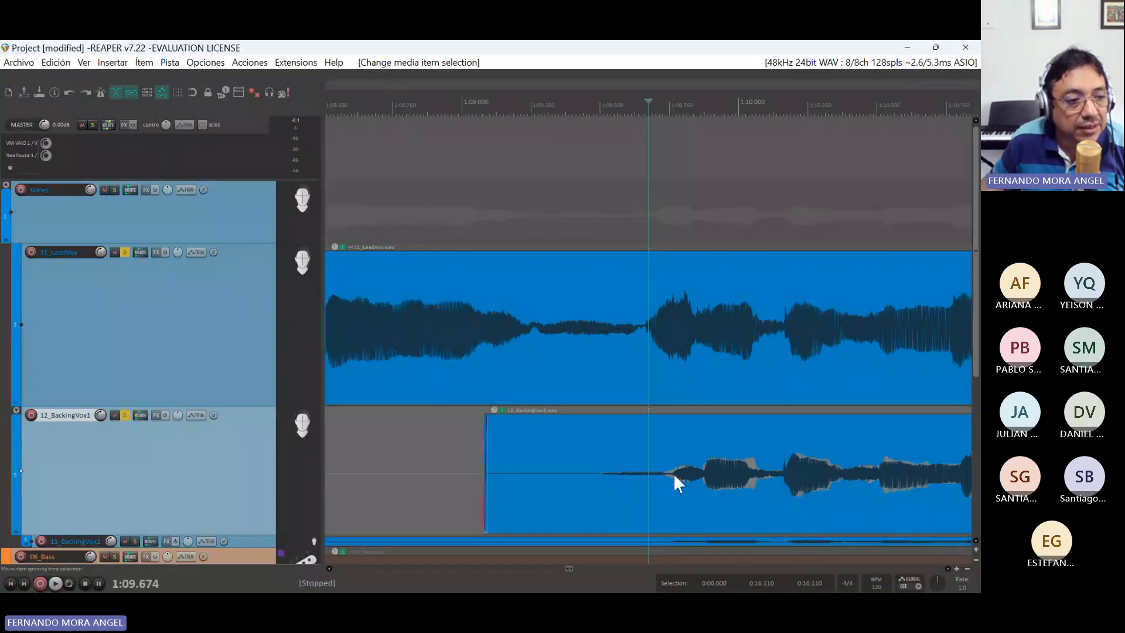
drag(673, 473, 646, 477)
key(space)
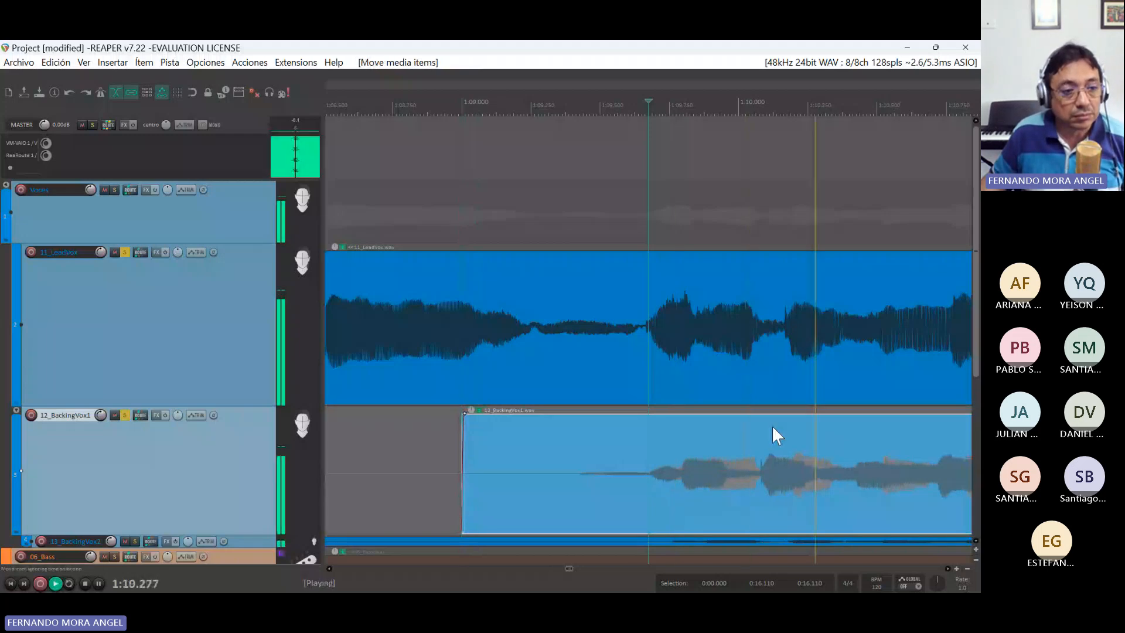
key(space)
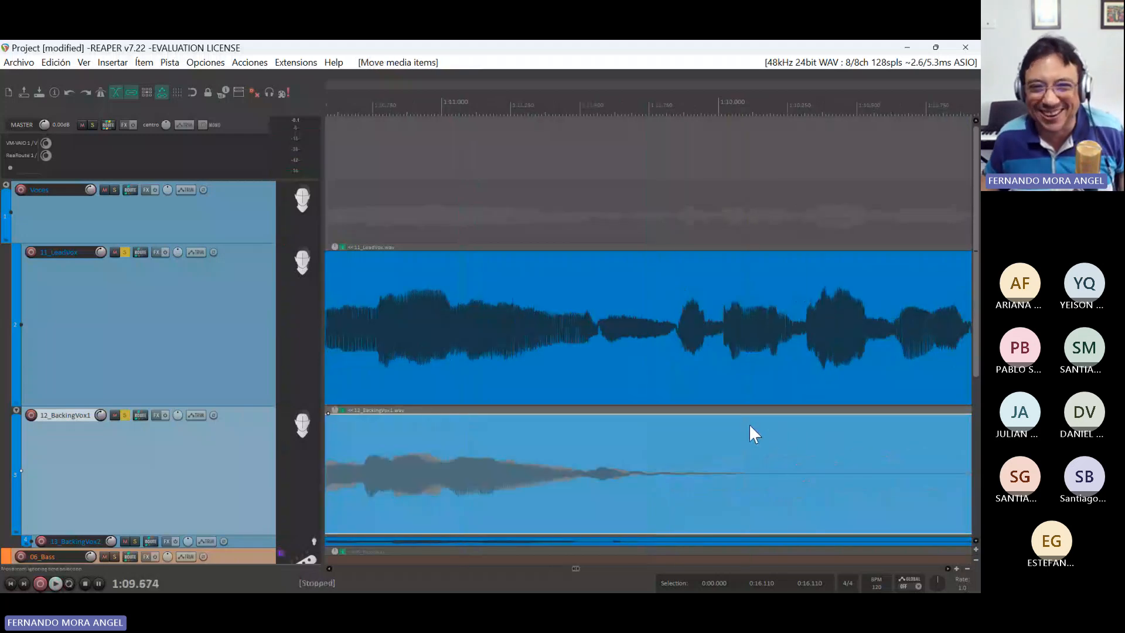
scroll(709, 424, down, 2)
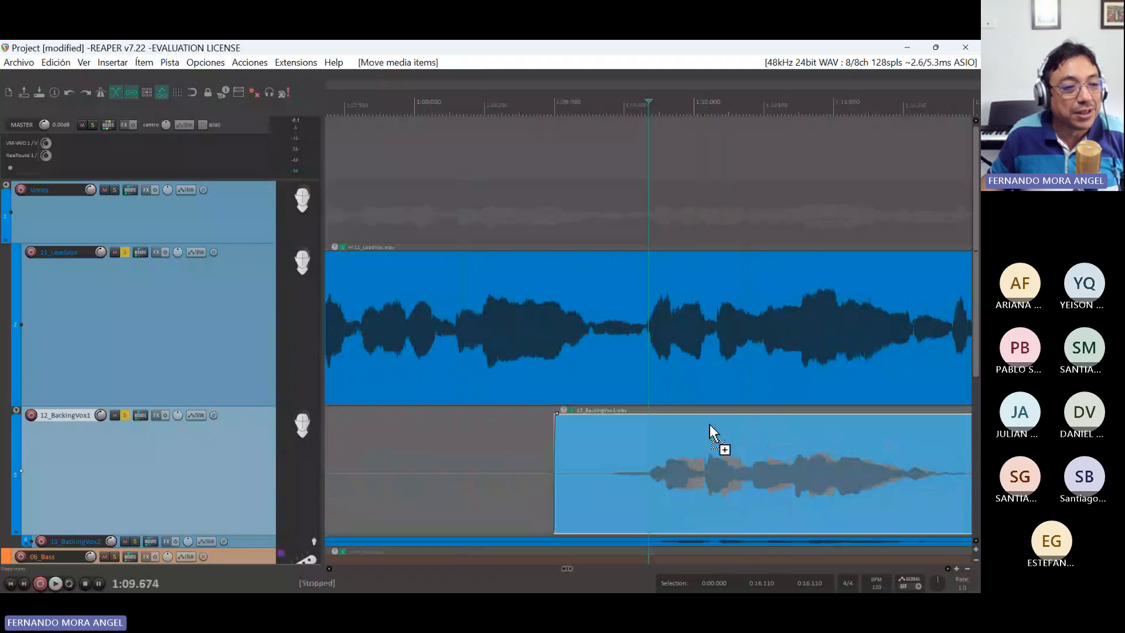
key(ctrl+z)
- Play the lead and the unshifted backing vocal together from 1:08.622
click(481, 480)
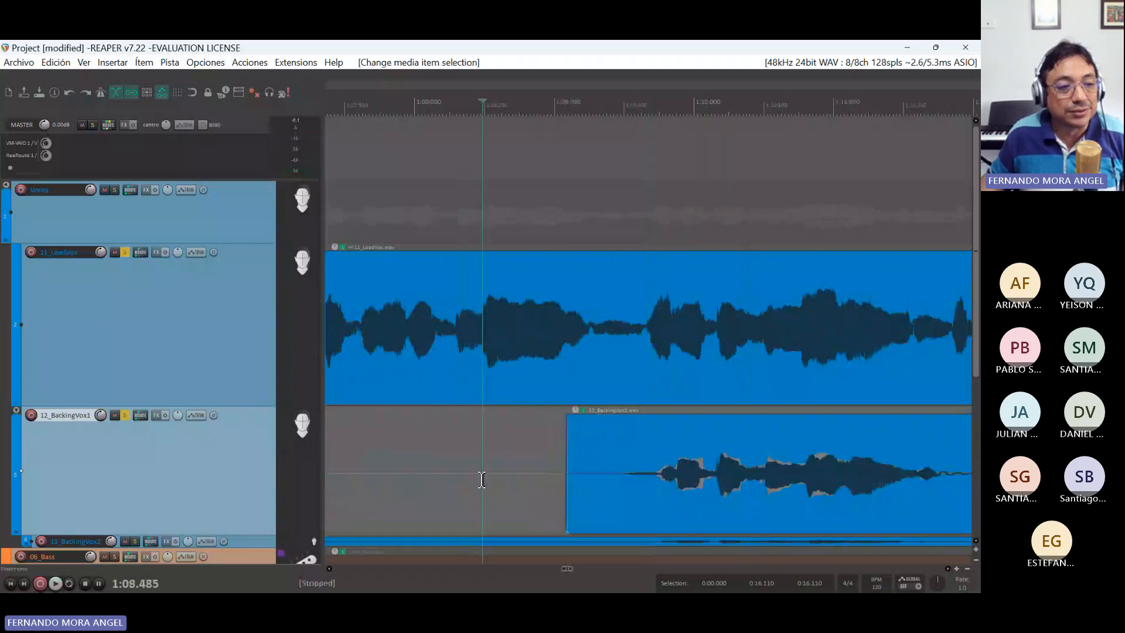
click(501, 108)
key(space)
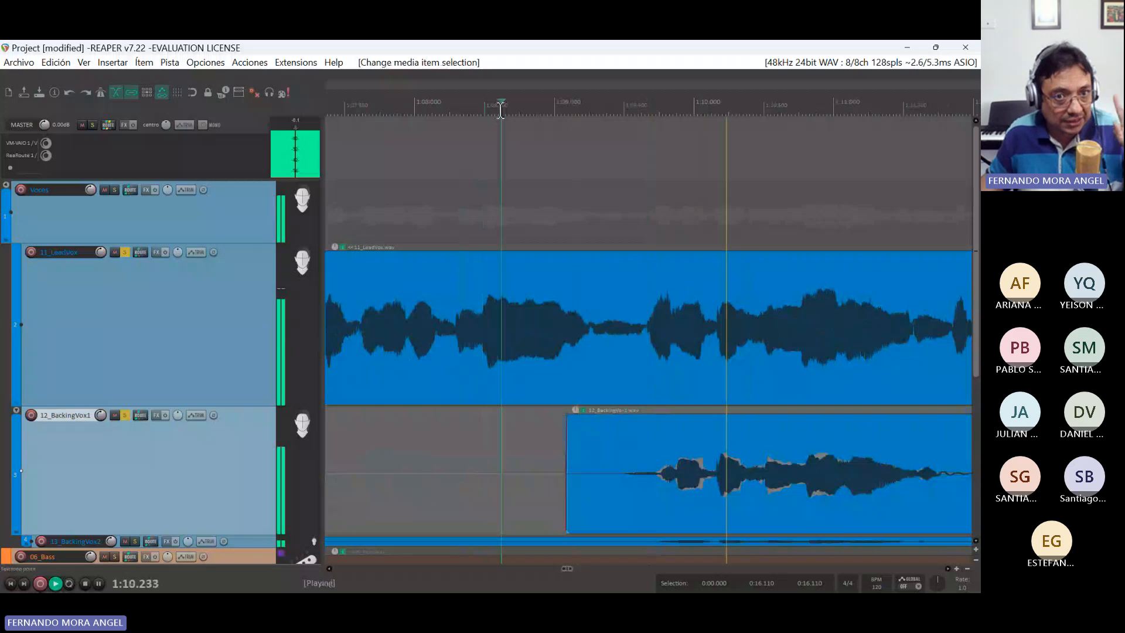
key(space)
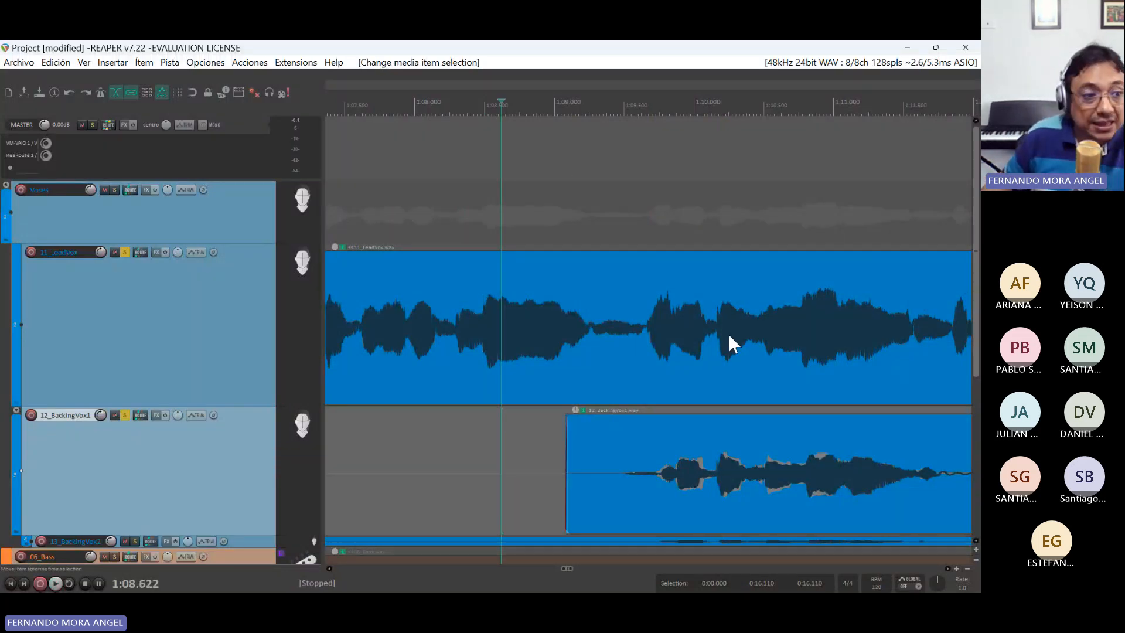
- Add a stretch marker to the 12_BackingVox1 item at 1:09.798, near the start of its first syllable
click(666, 428)
right_click(666, 430)
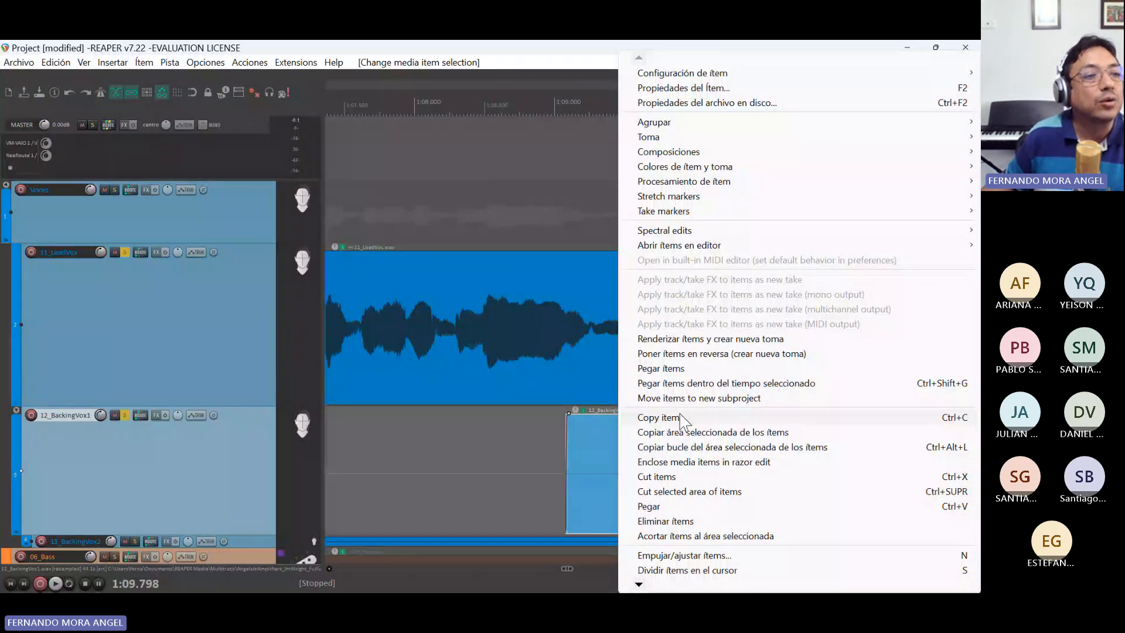
mouse_move(711, 196)
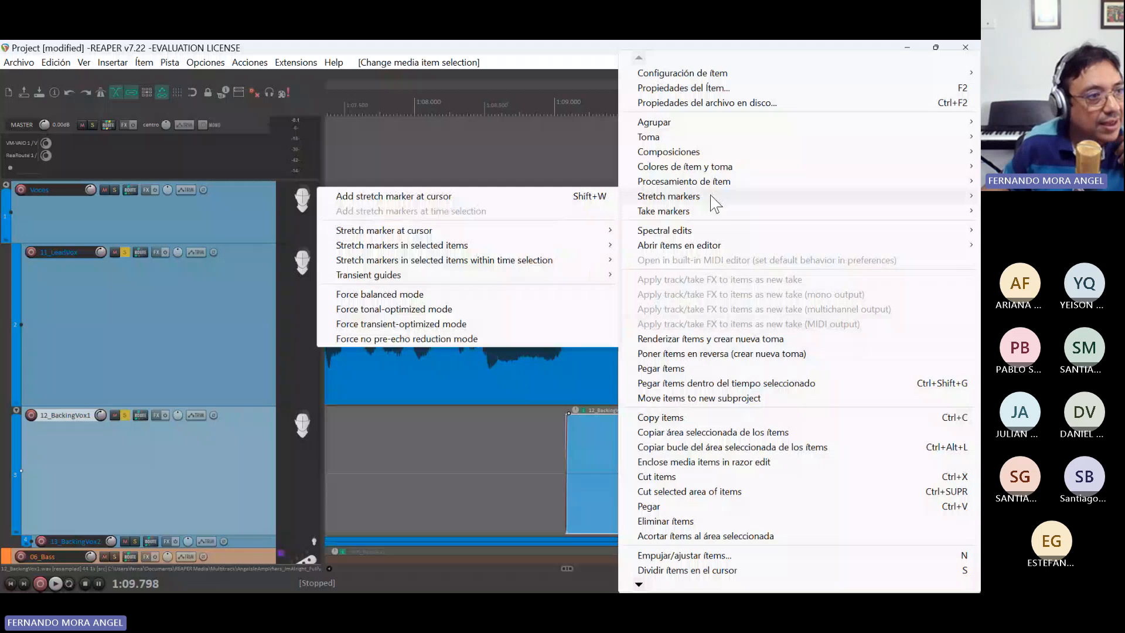
click(574, 197)
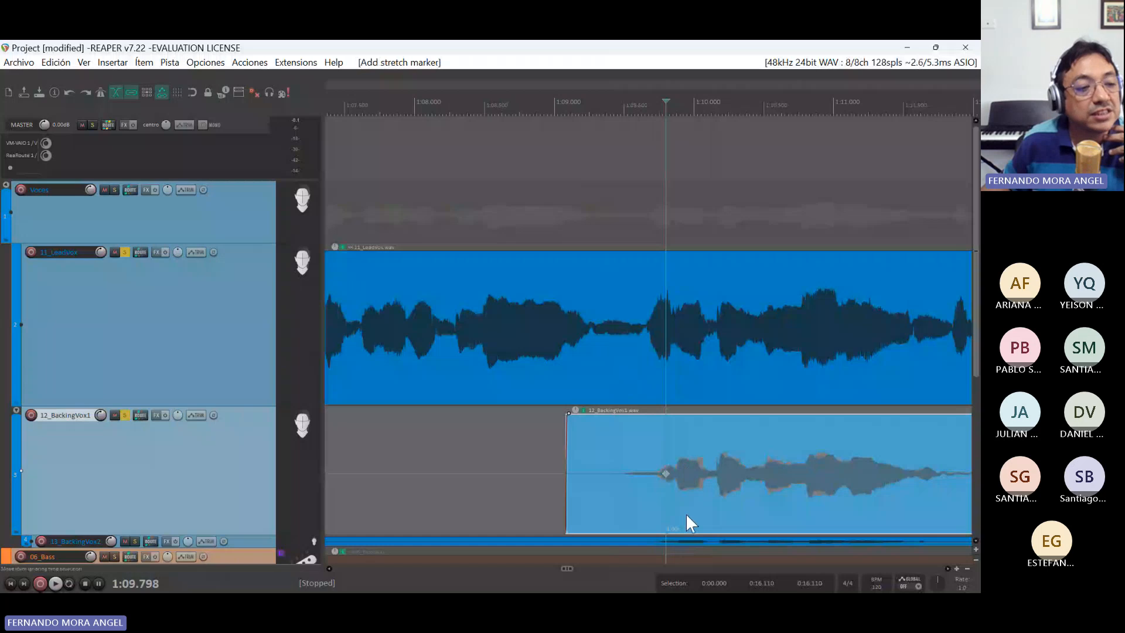
- Add two more stretch markers to the 12_BackingVox1 item, at 1:10.144 and 1:10.367
click(714, 108)
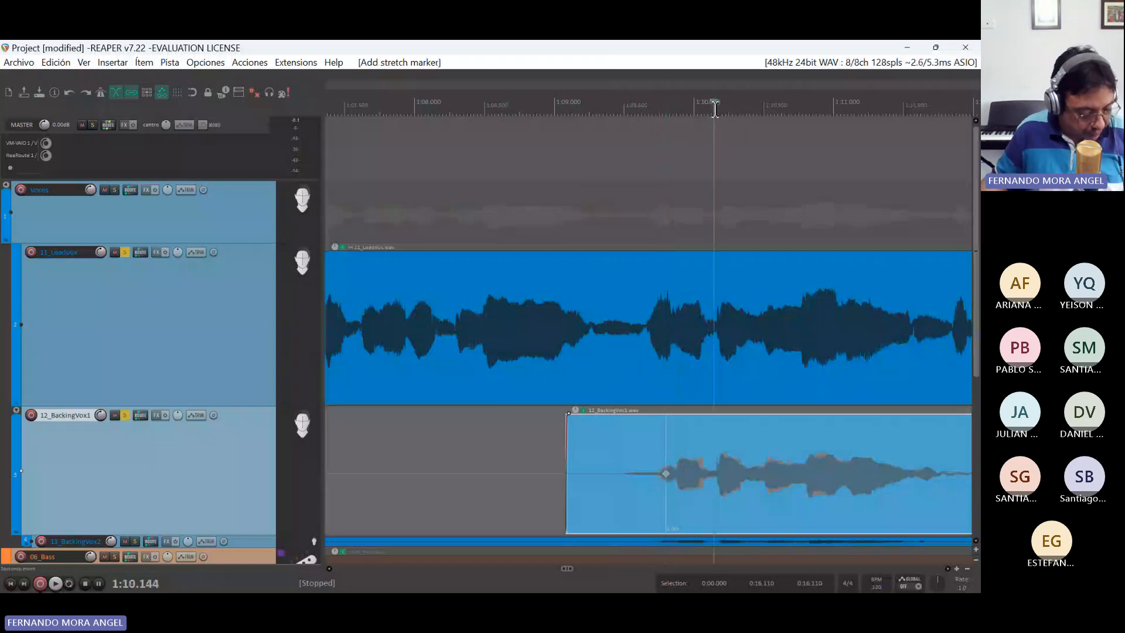
key(w)
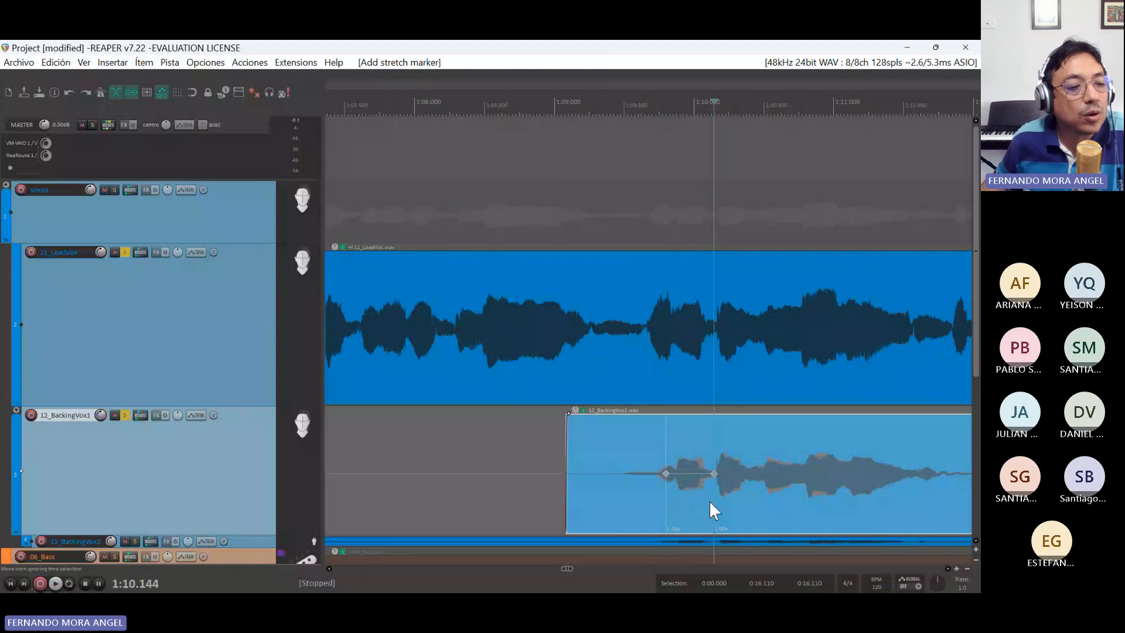
drag(714, 474, 713, 475)
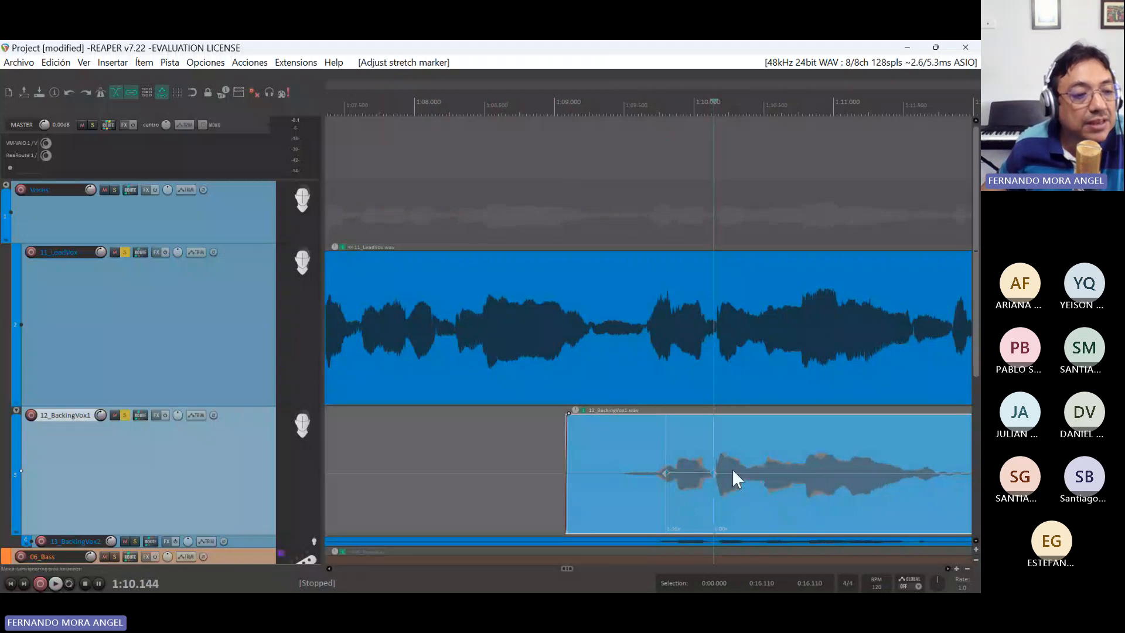
click(753, 108)
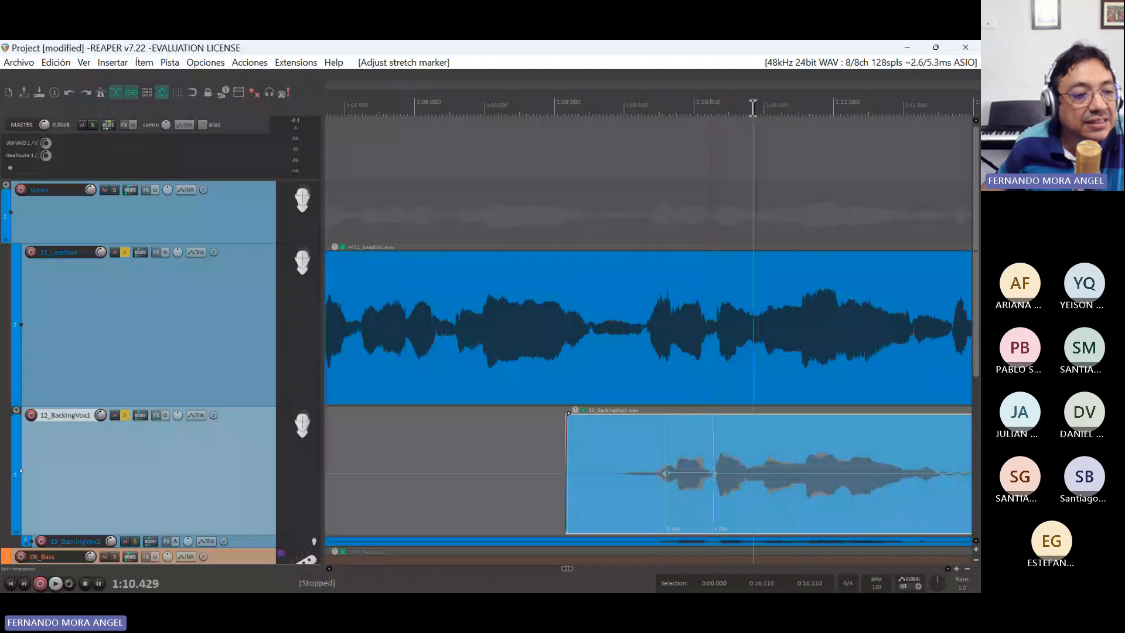
click(745, 106)
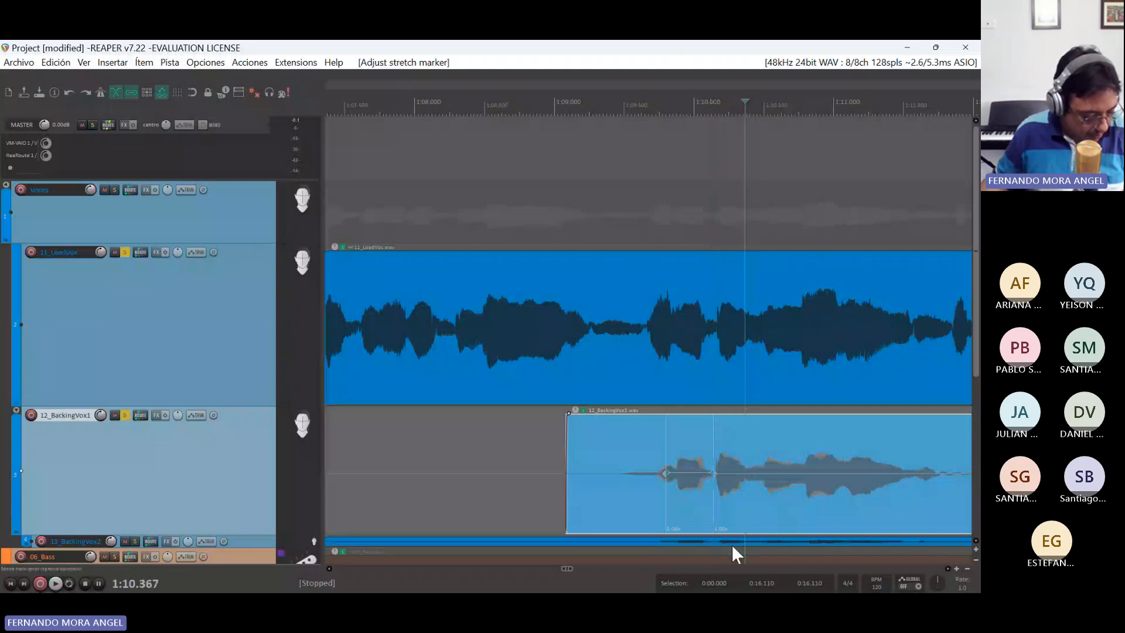
key(w)
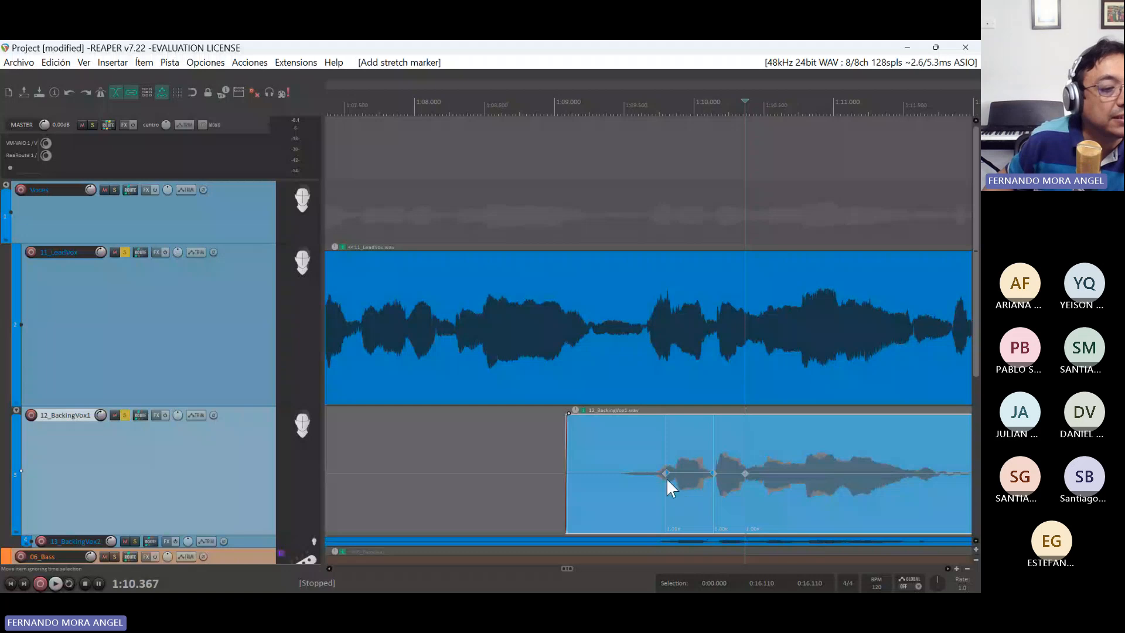
- Shift the first stretch marker to the lead's entry at about 1:09.67 and the second slightly earlier, and play the result from 1:08.743
drag(666, 473, 649, 473)
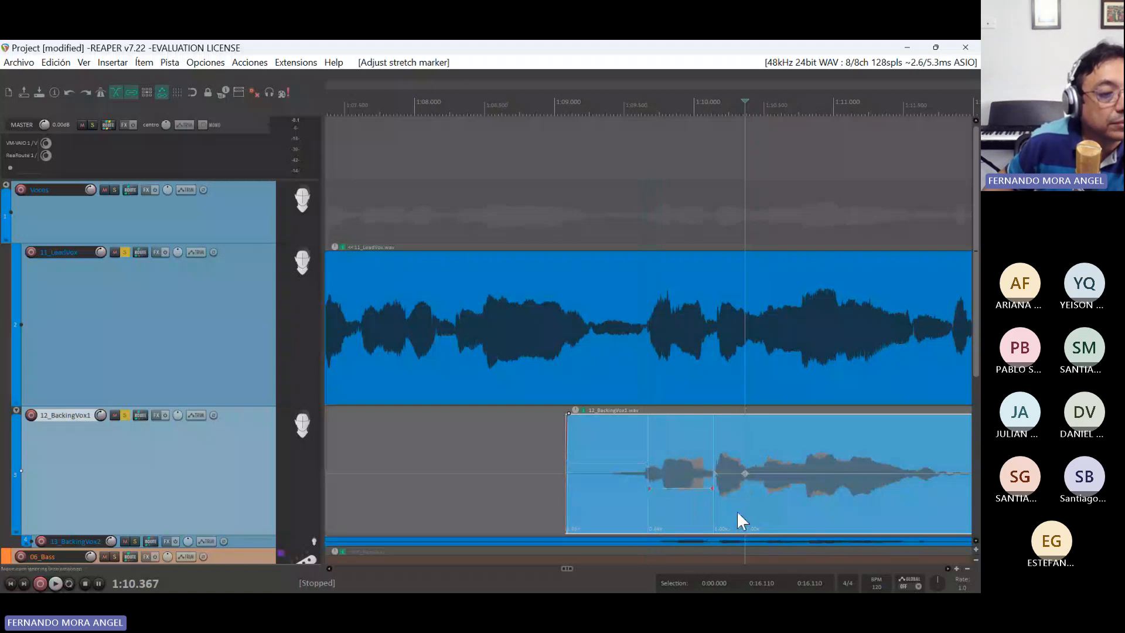
drag(713, 489, 707, 489)
drag(620, 137, 599, 137)
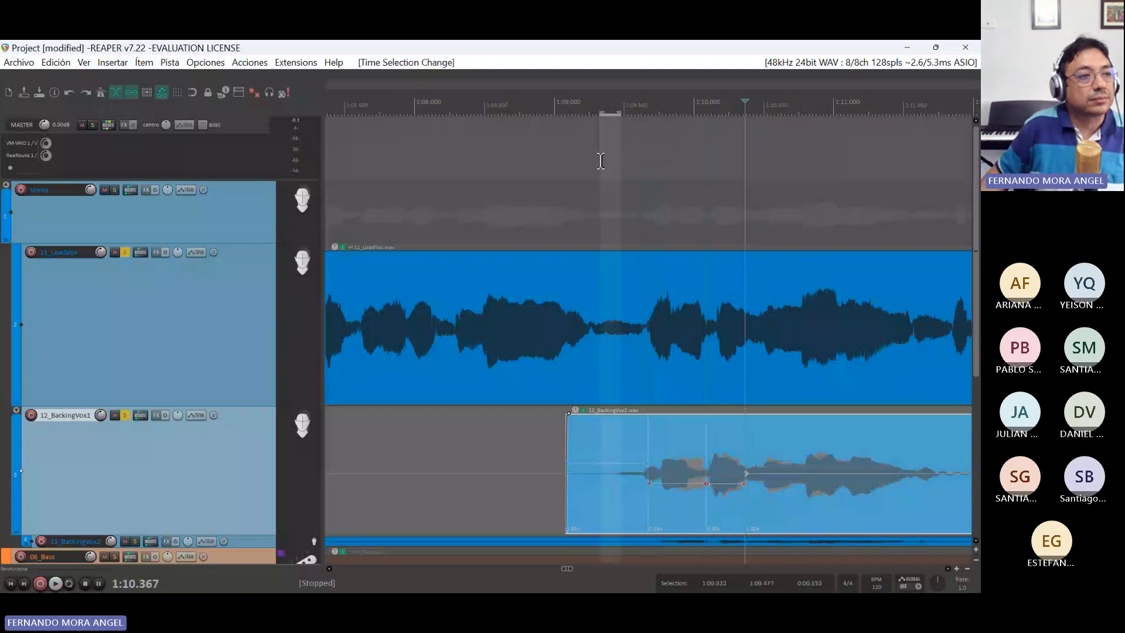
click(518, 105)
key(space)
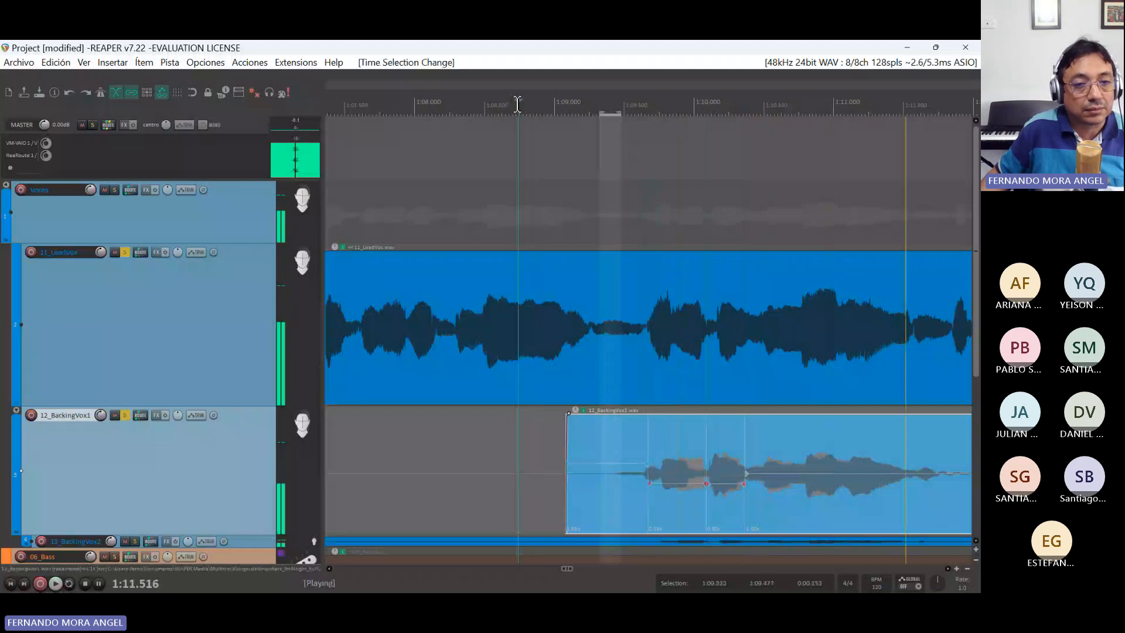
key(space)
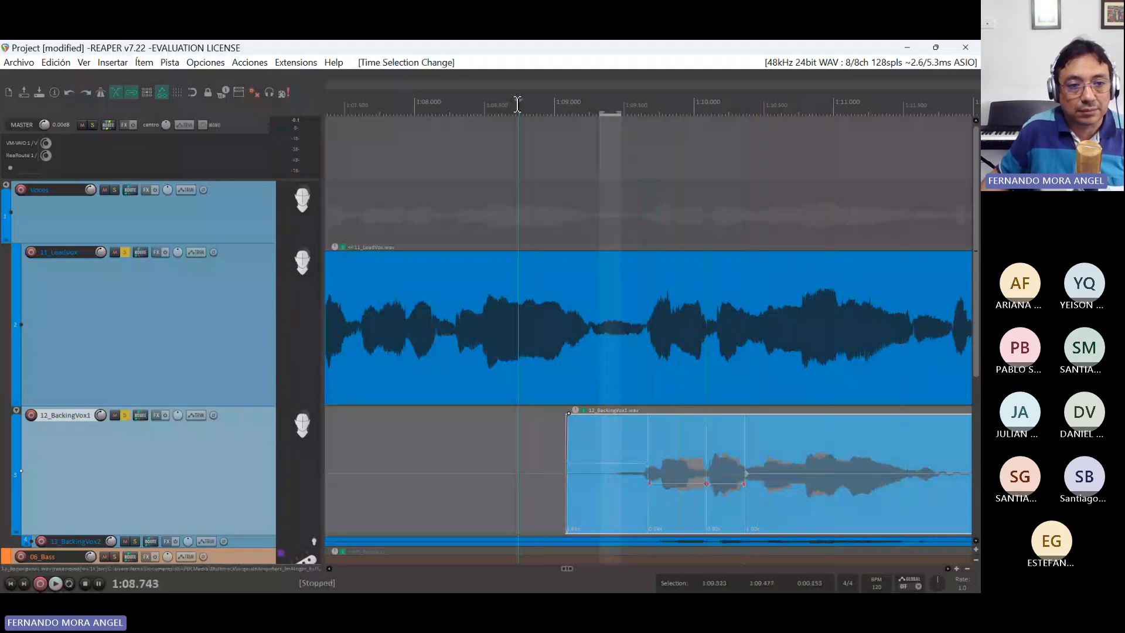
- Add stretch markers to the 12_BackingVox1 item at 1:10.800 and at the end of its phrase at 1:11.789
click(903, 106)
click(909, 110)
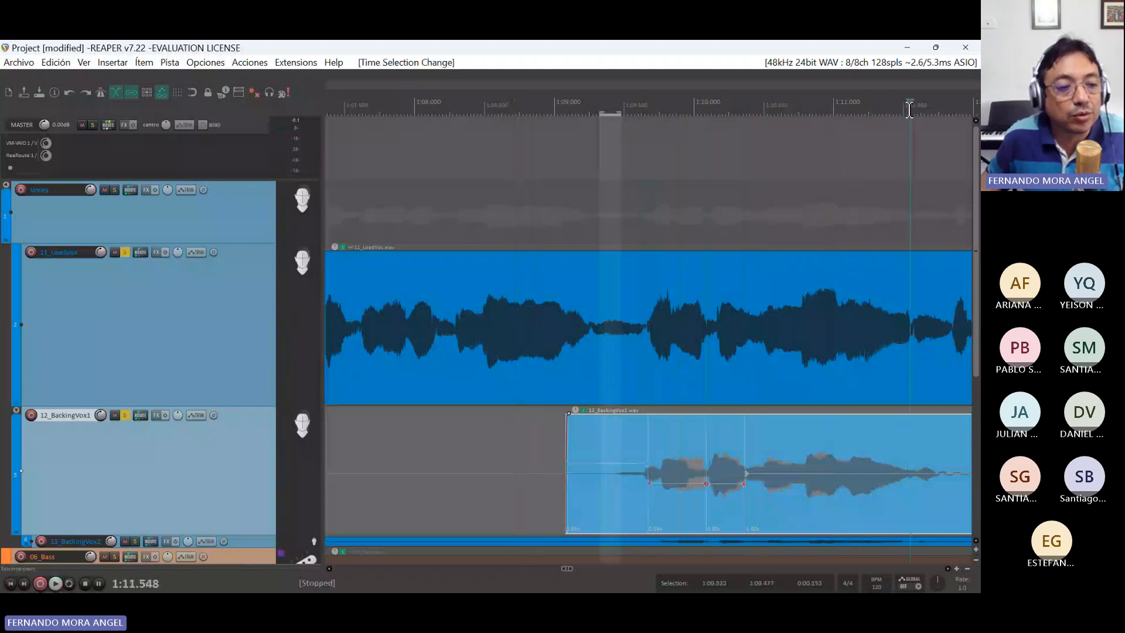
click(948, 110)
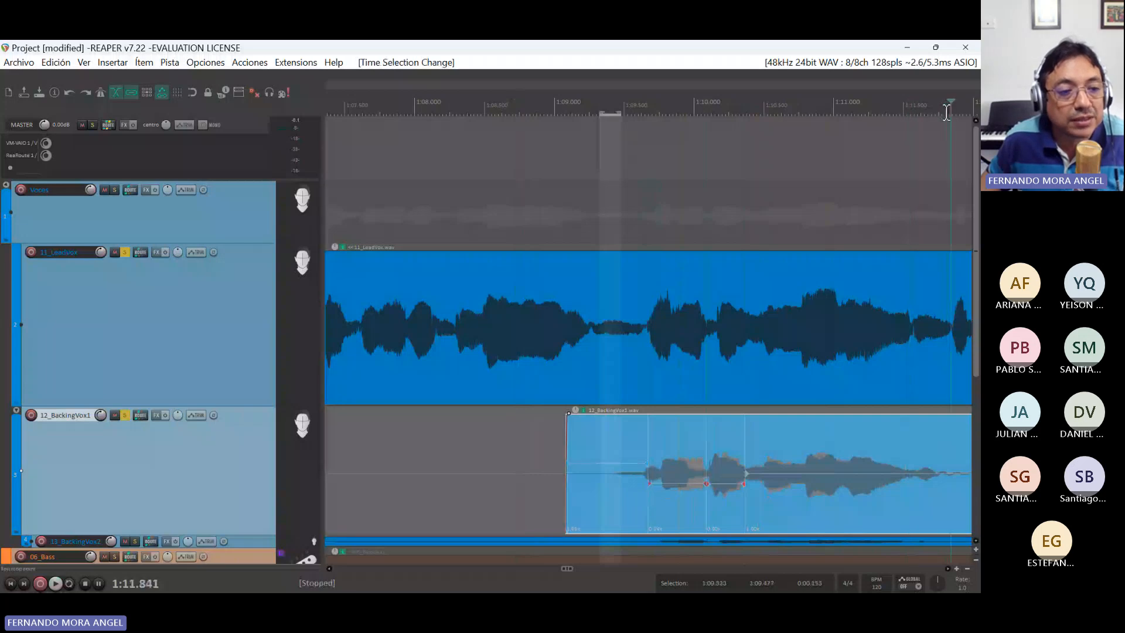
click(805, 472)
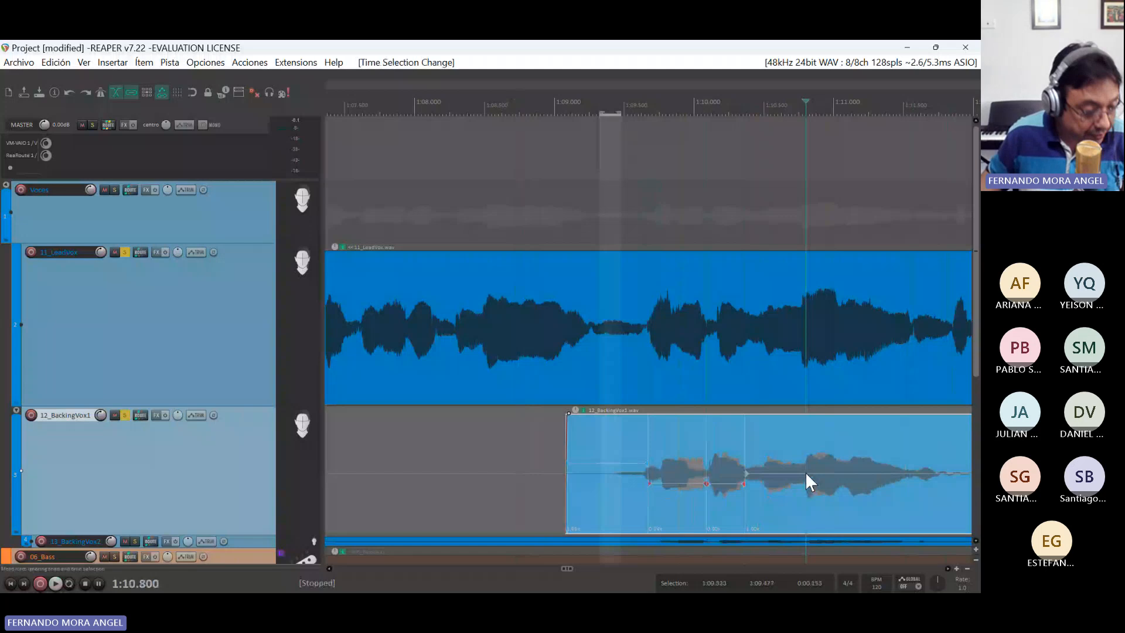
key(shift+w)
drag(947, 237, 954, 198)
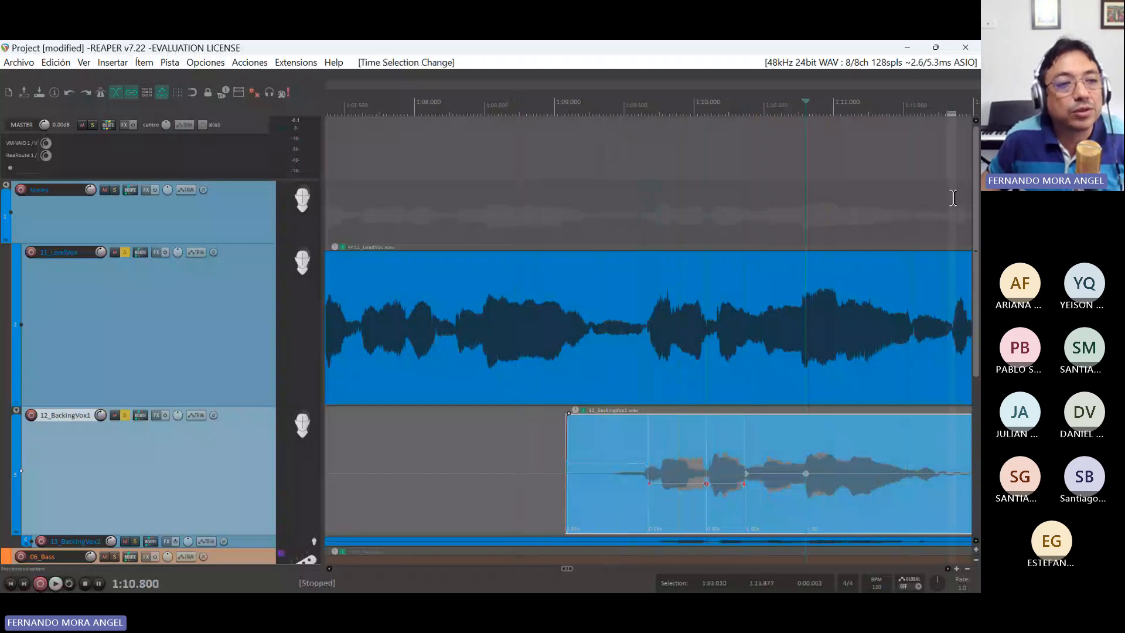
click(943, 109)
key(shift+w)
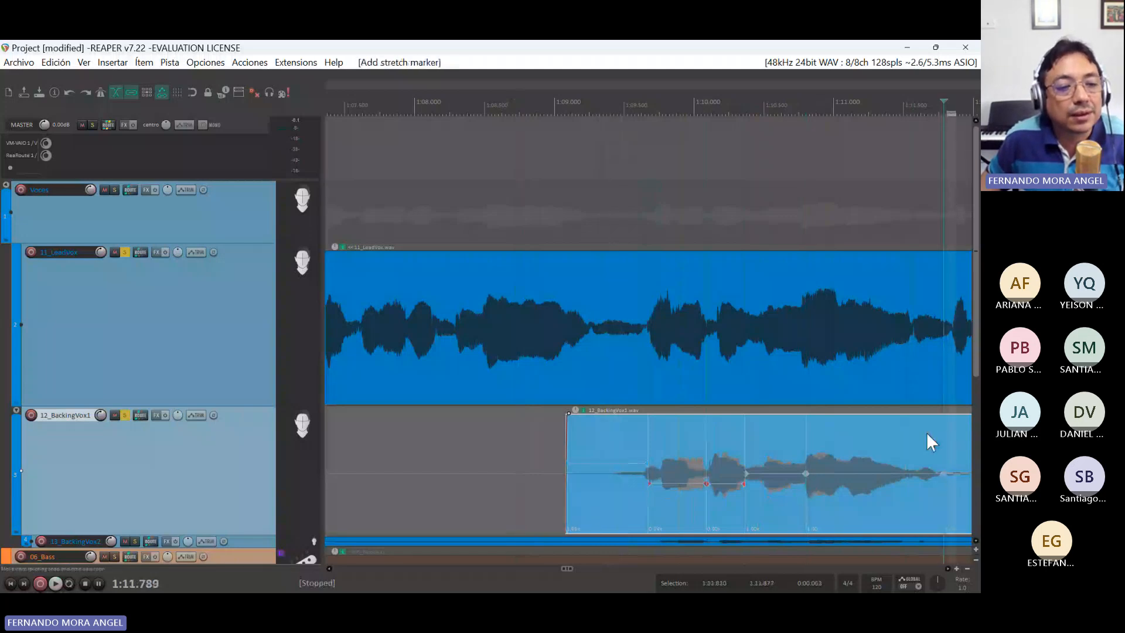
- Shift the last stretch marker on the backing vocal to 1:11.841, where the lead's next phrase starts
click(950, 104)
mouse_move(944, 473)
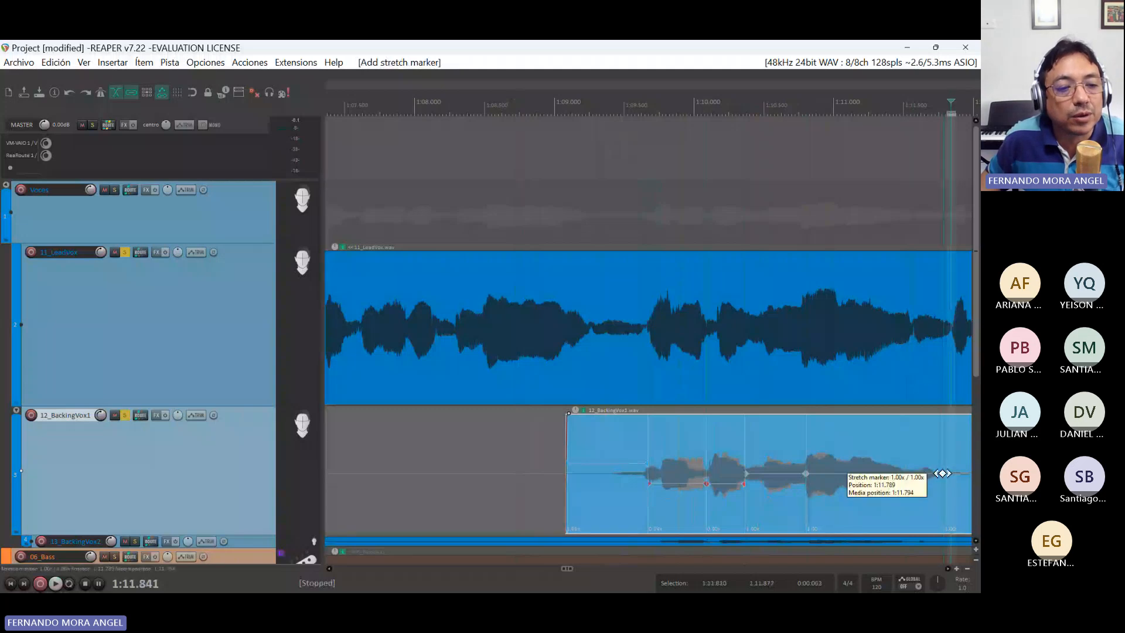
drag(944, 474, 952, 473)
scroll(741, 405, down, 4)
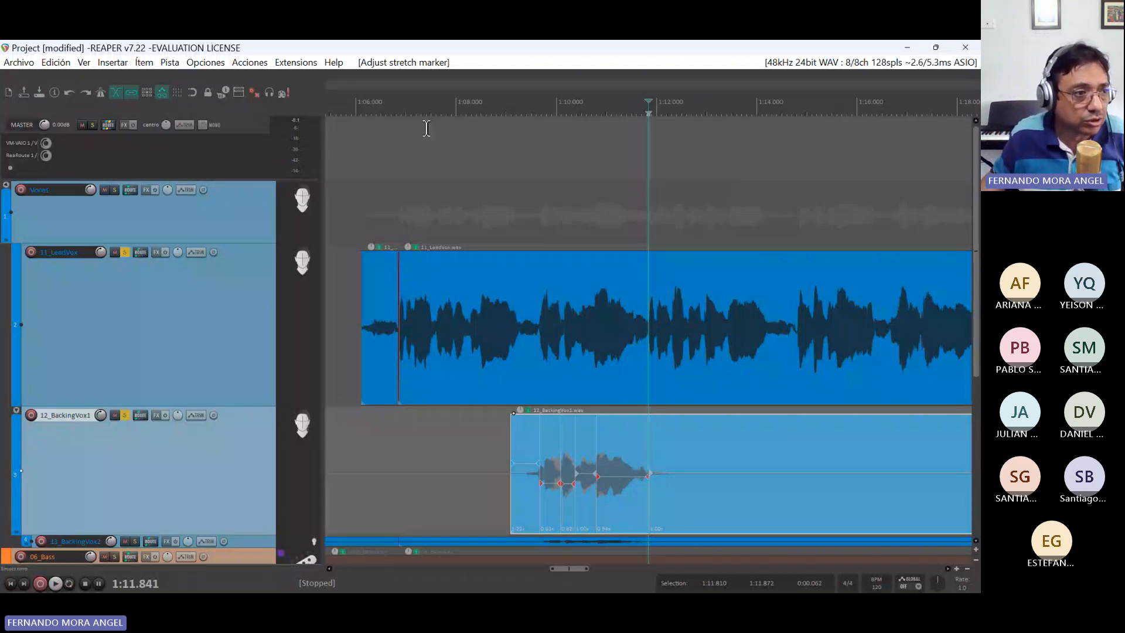
- Play the lead and the stretched backing vocal together from 1:06.006 to check their alignment
click(356, 112)
key(space)
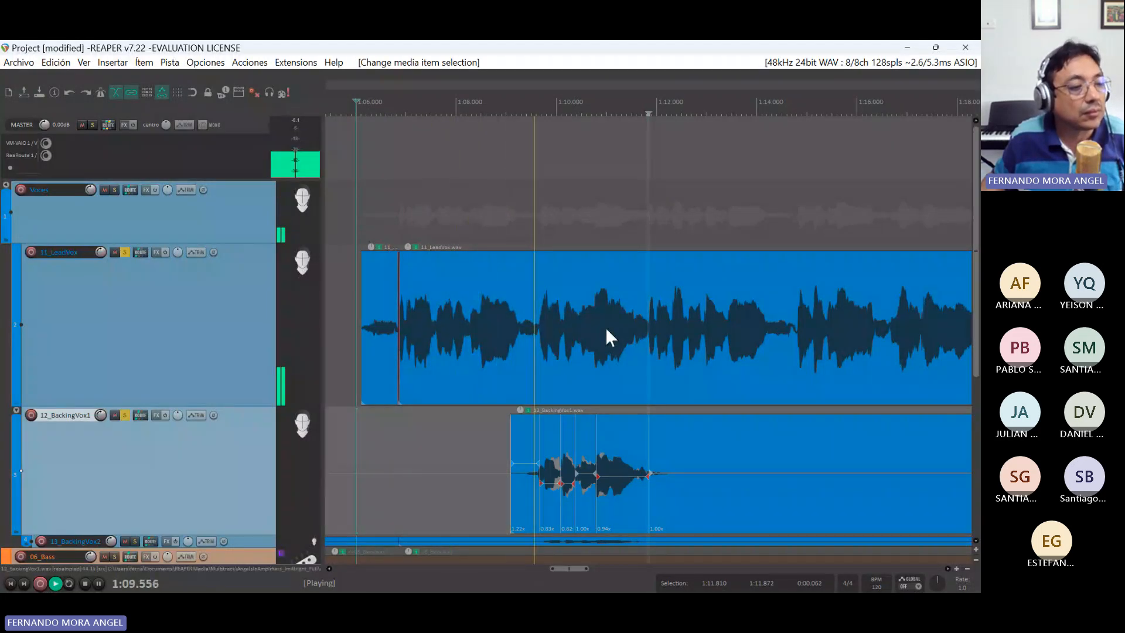
key(space)
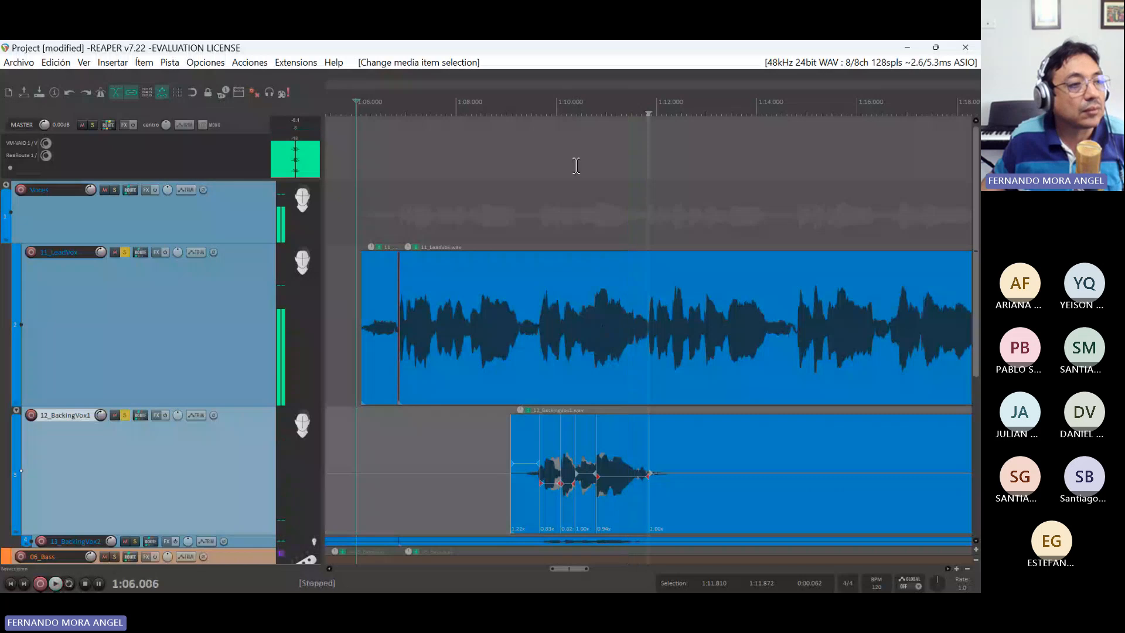
- Shift the first stretch marker on the 12_BackingVox1 item to 1:09.686 to match the lead's attack
click(538, 111)
scroll(558, 280, up, 5)
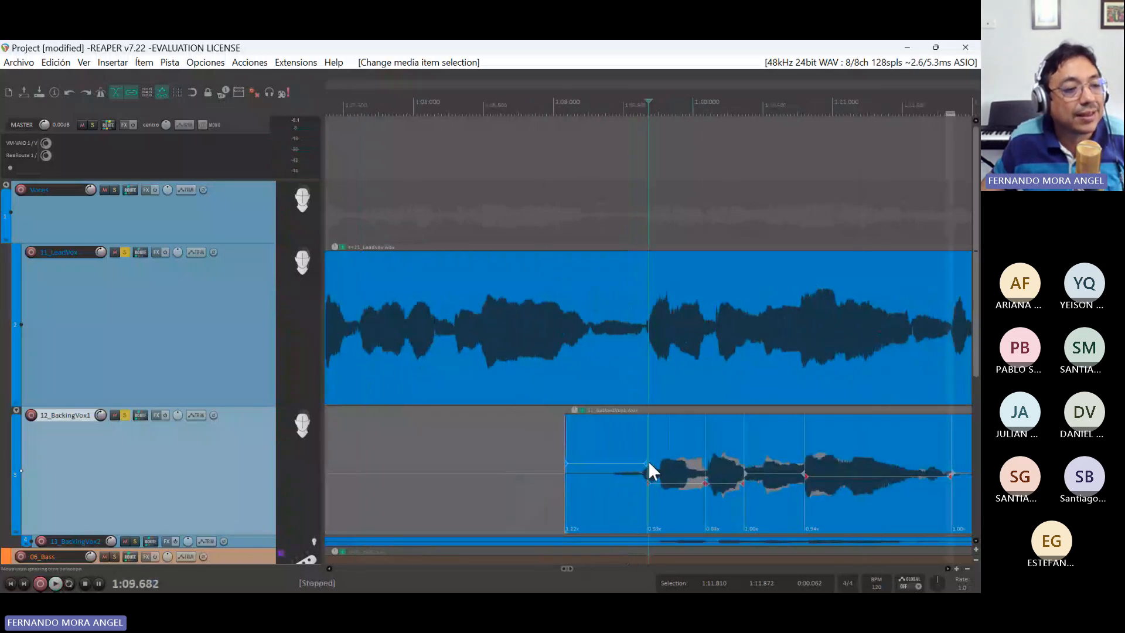
scroll(649, 462, up, 8)
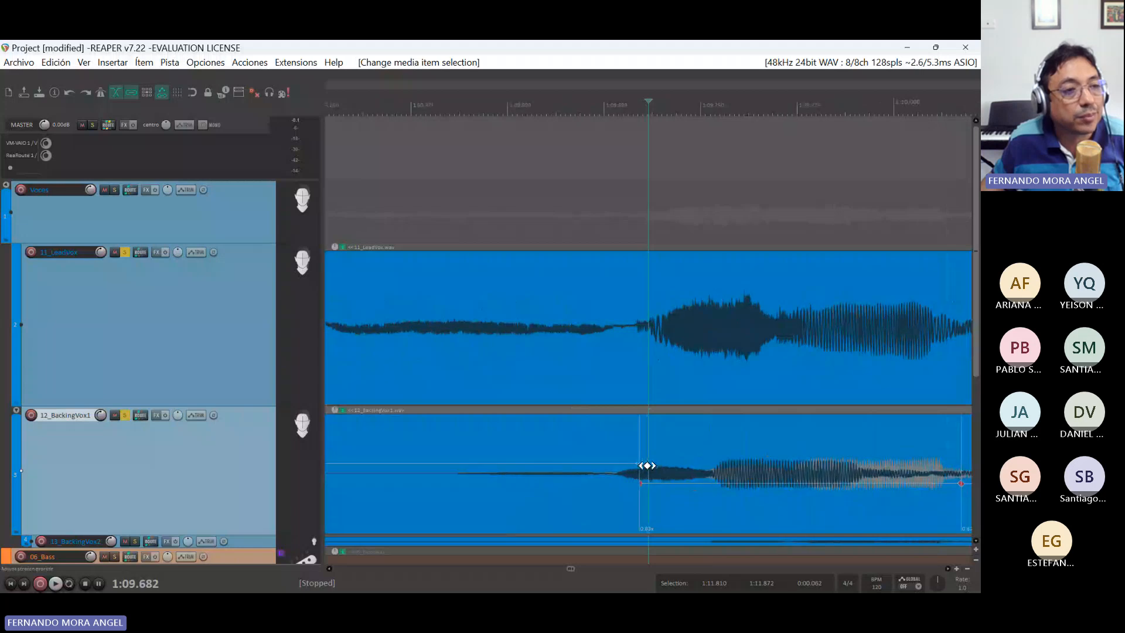
click(639, 108)
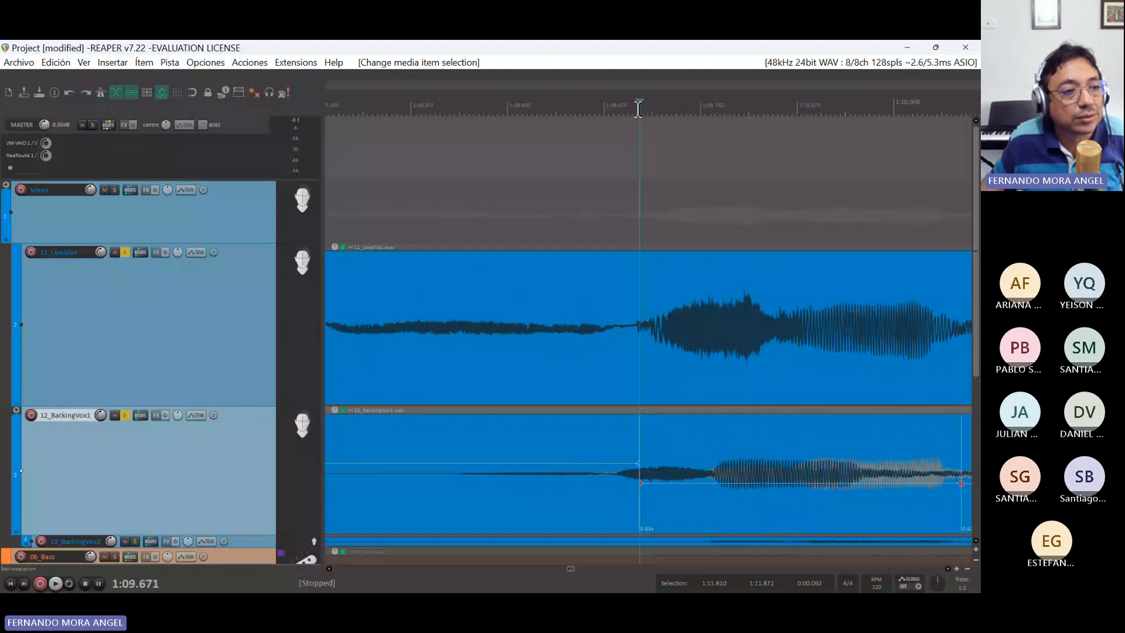
double_click(638, 109)
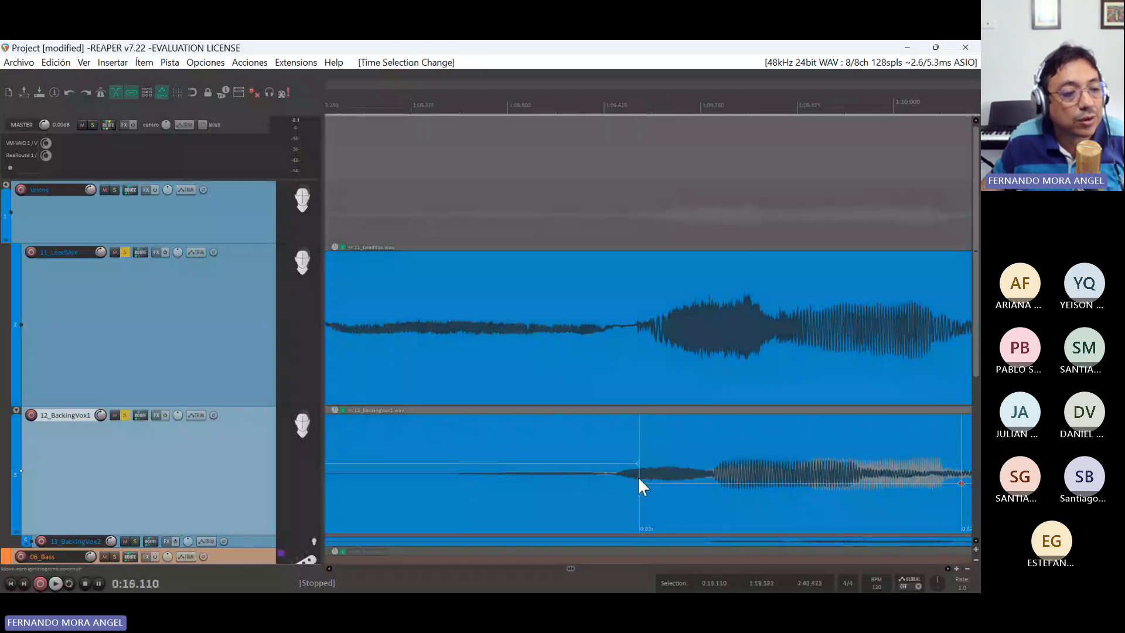
drag(642, 484, 655, 483)
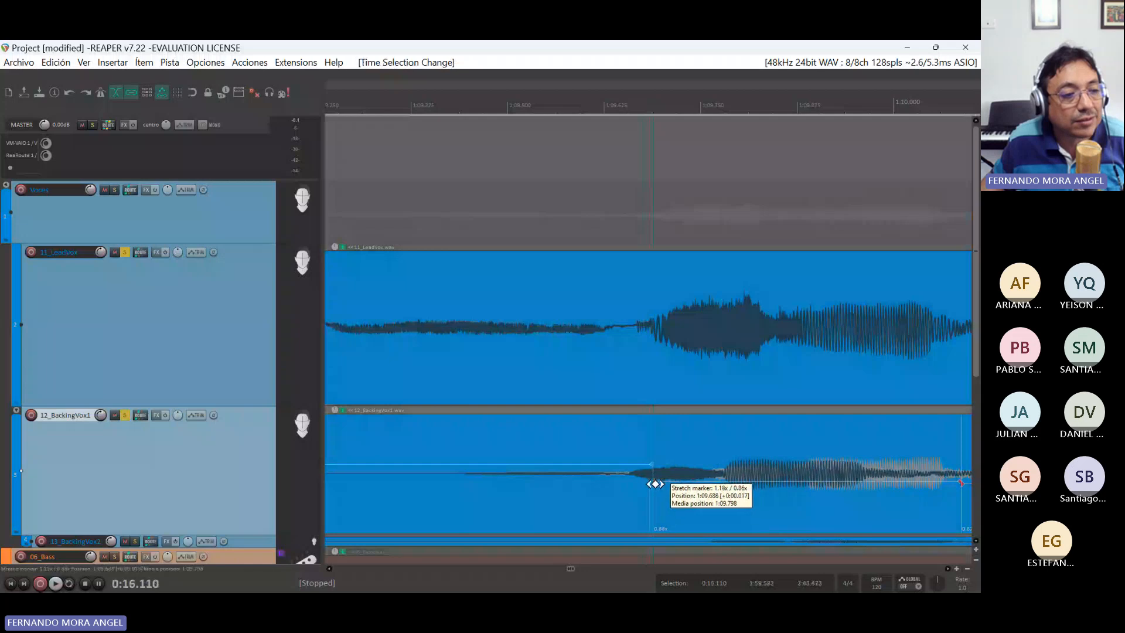
- Listen to the lead vocal's opening from 0:16.110 and compare it with the section where the backing vocal enters
scroll(625, 416, down, 10)
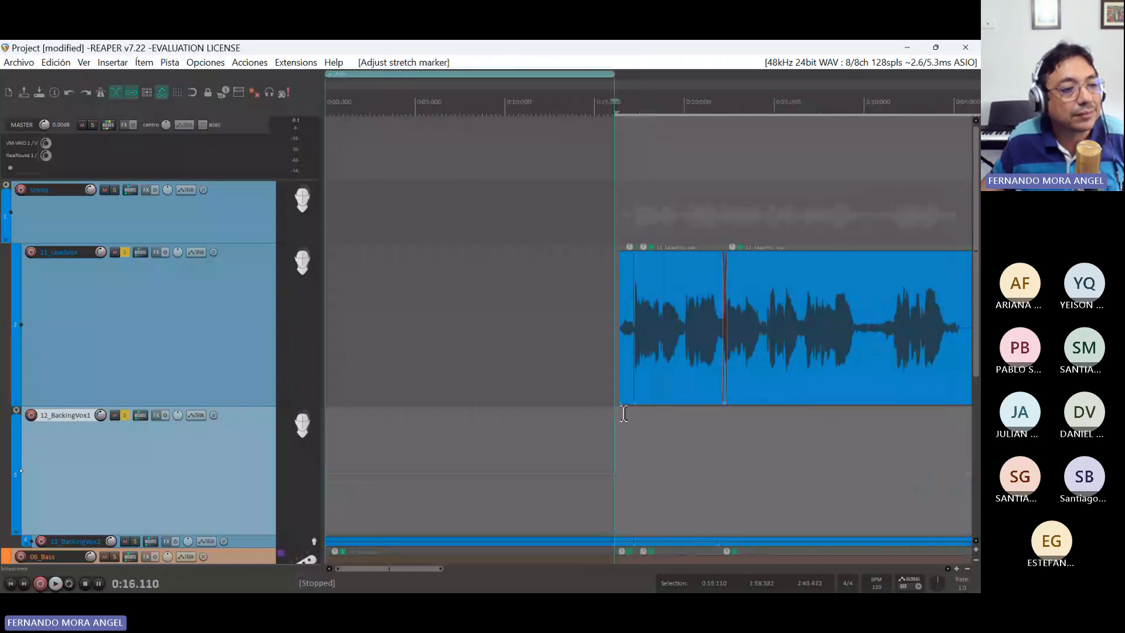
key(space)
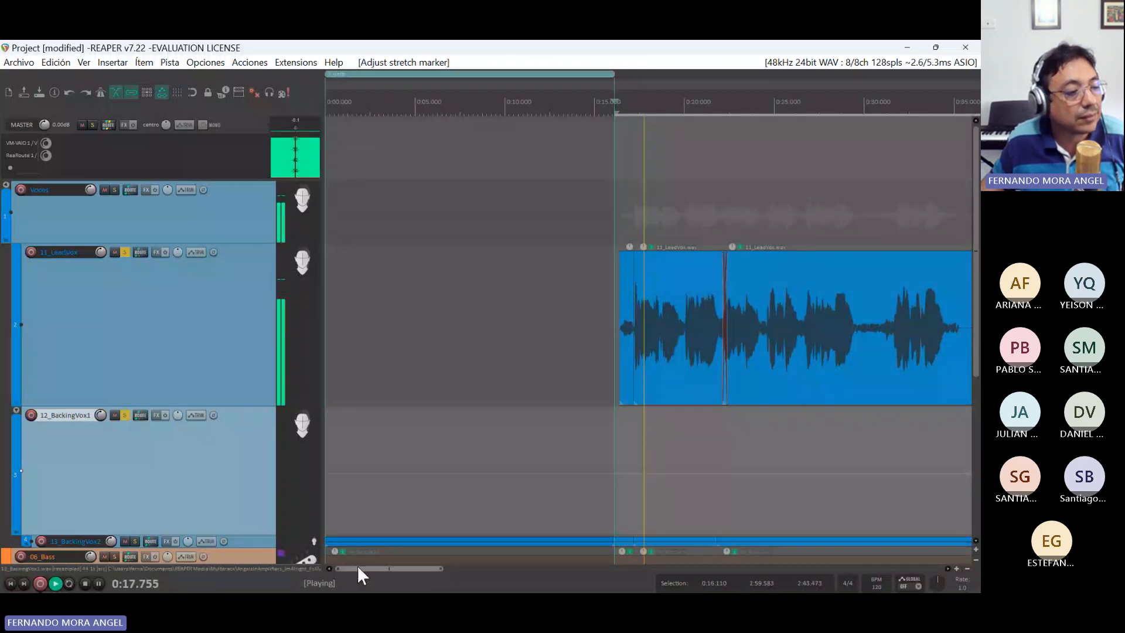
drag(357, 567, 402, 567)
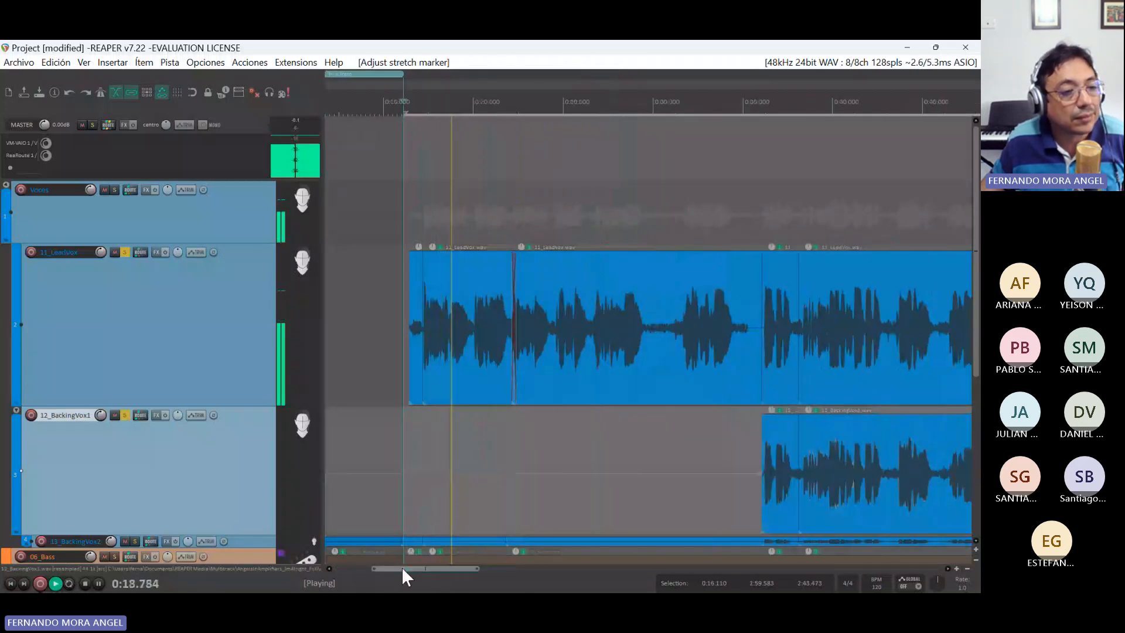
click(765, 104)
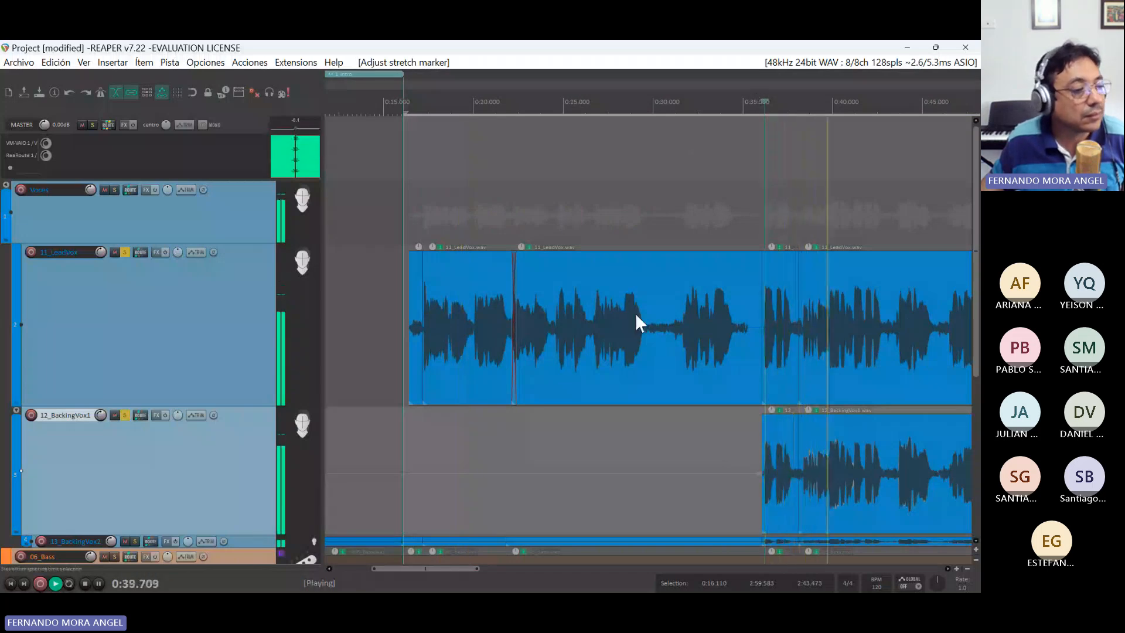
click(406, 106)
scroll(432, 408, down, 3)
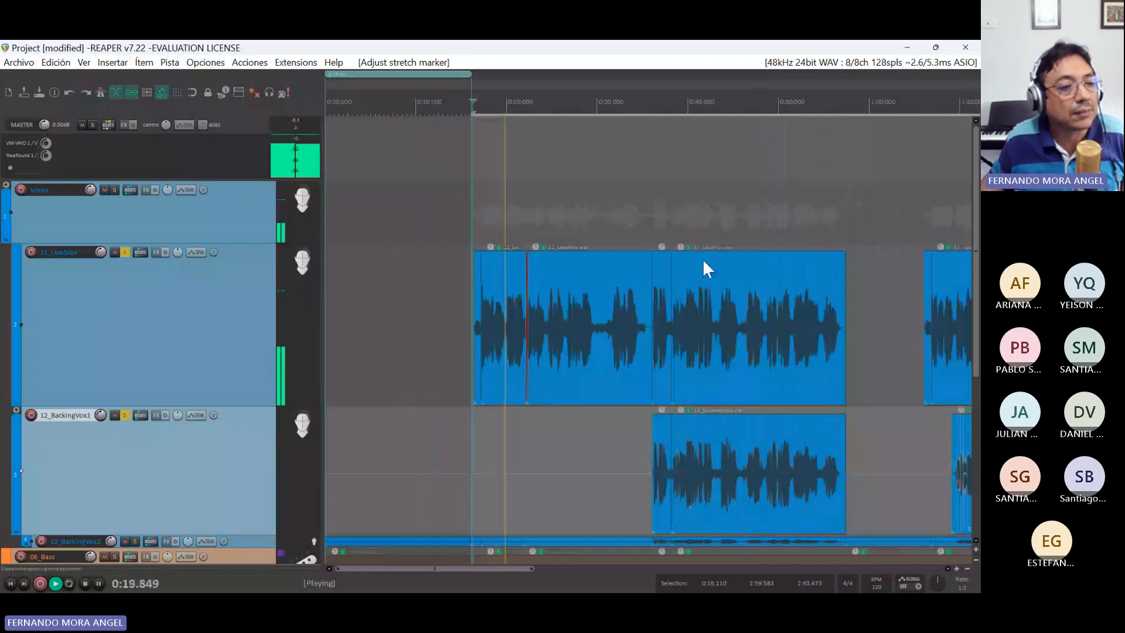
click(656, 123)
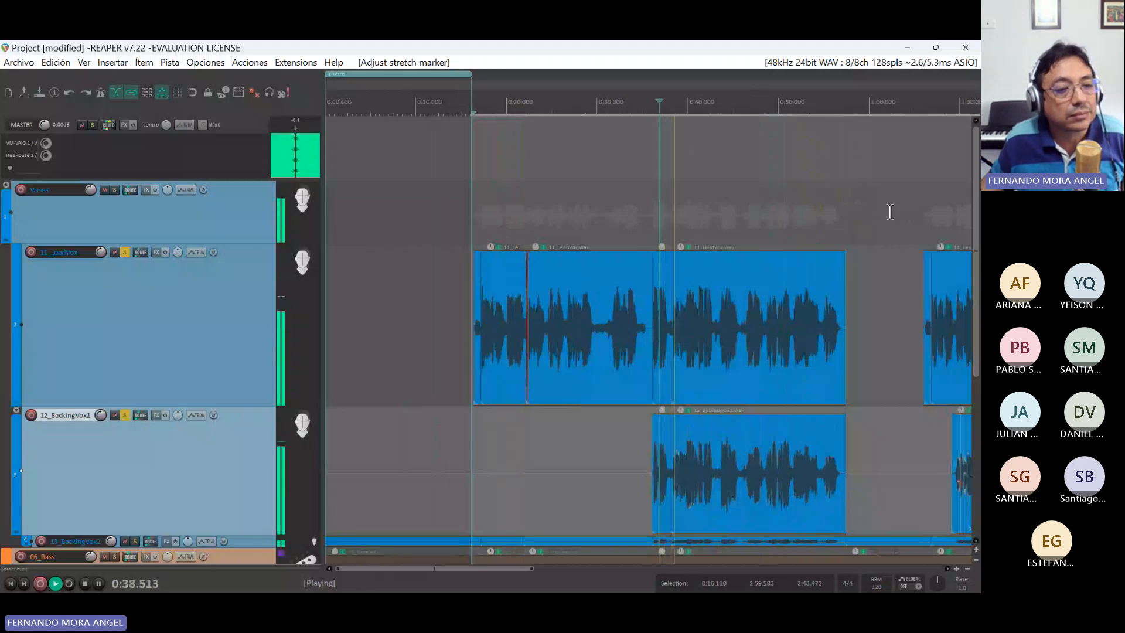
- Listen to the second backing vocal entry, replaying the aligned phrase with the lead from 1:08.385
click(948, 246)
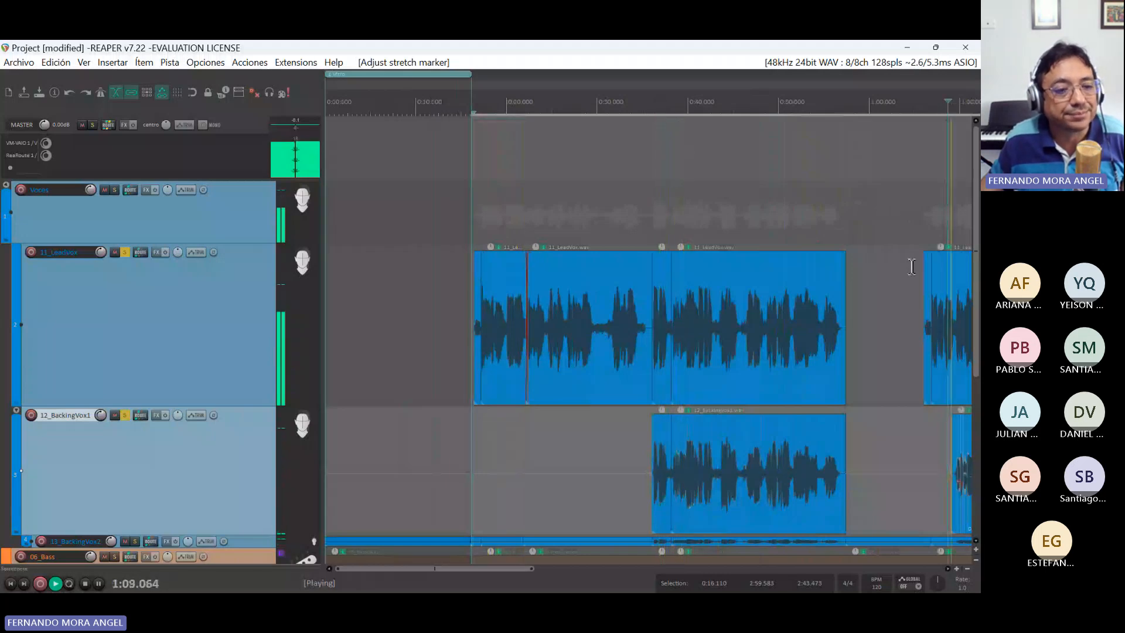
scroll(846, 460, down, 3)
scroll(781, 490, up, 3)
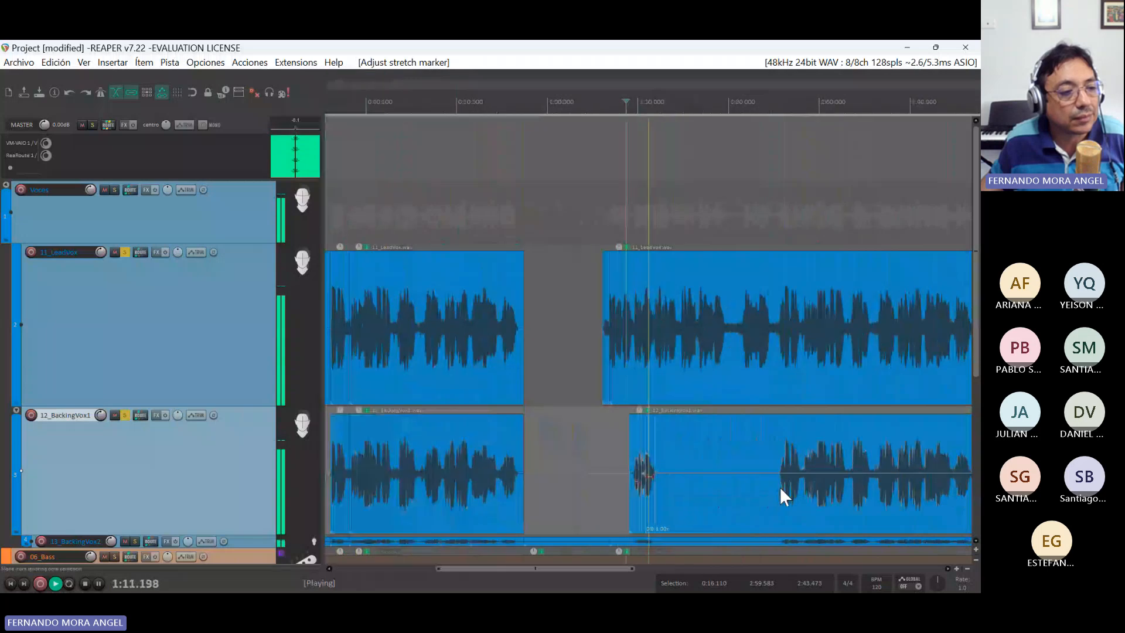
scroll(779, 487, up, 3)
key(space)
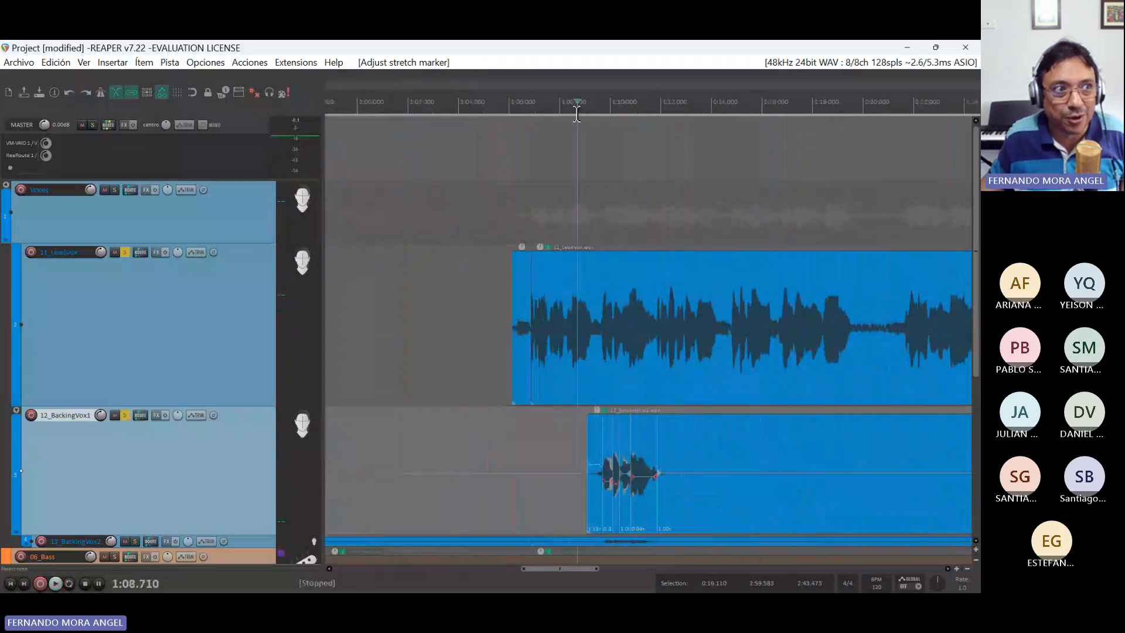
click(568, 111)
key(space)
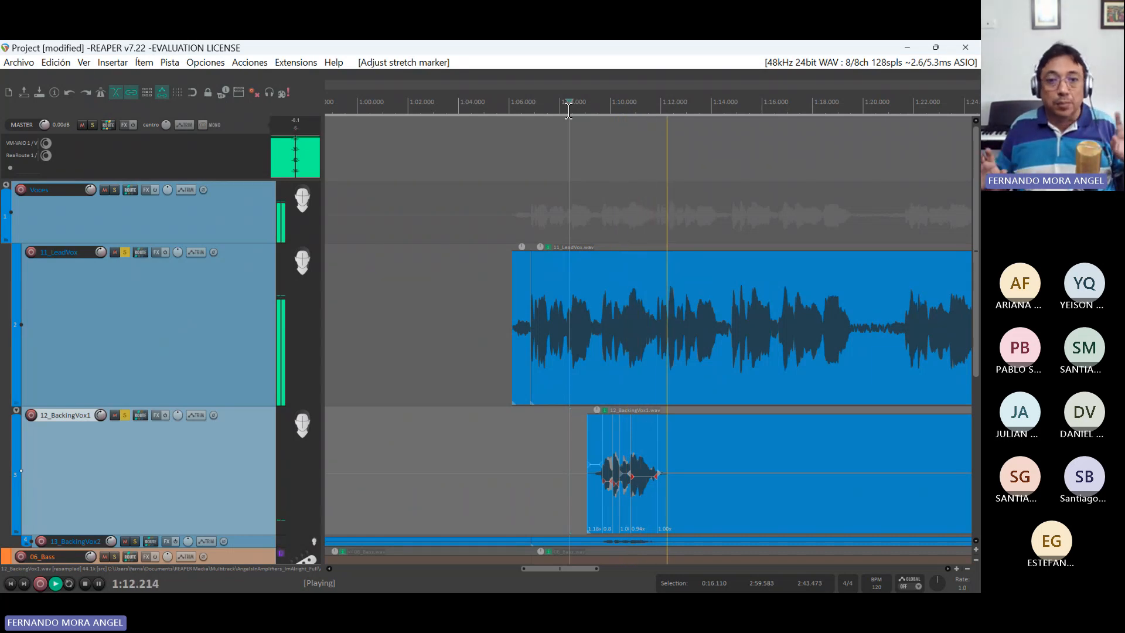
key(space)
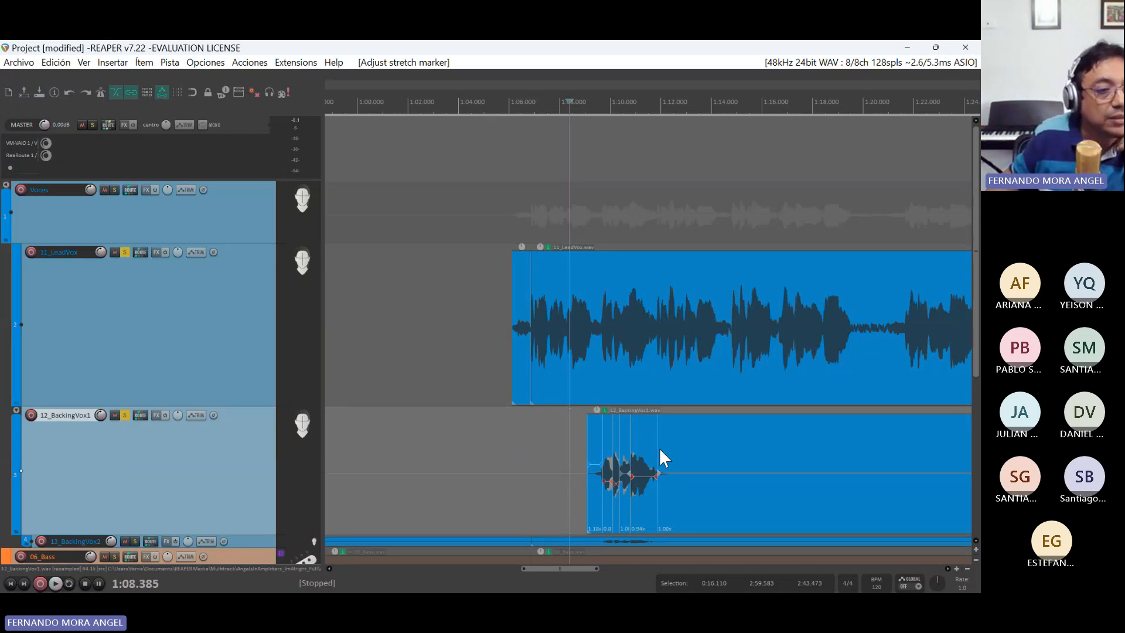
- Unsolo the 12_BackingVox1 track and play the lead vocal alone from just before 1:06.000
scroll(659, 447, up, 5)
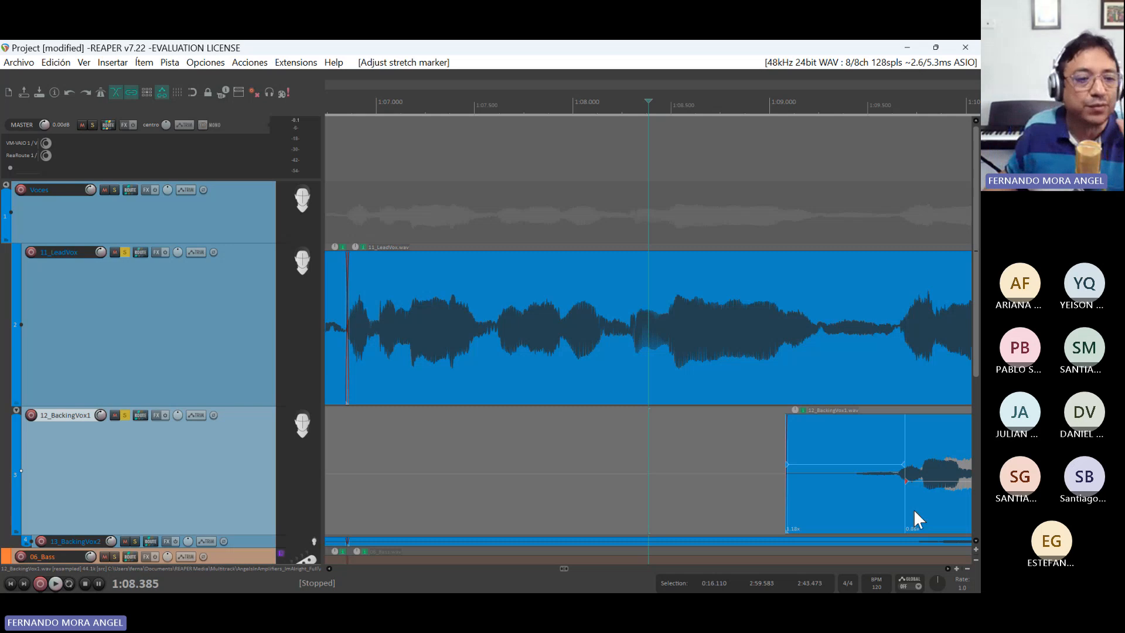
scroll(913, 509, down, 5)
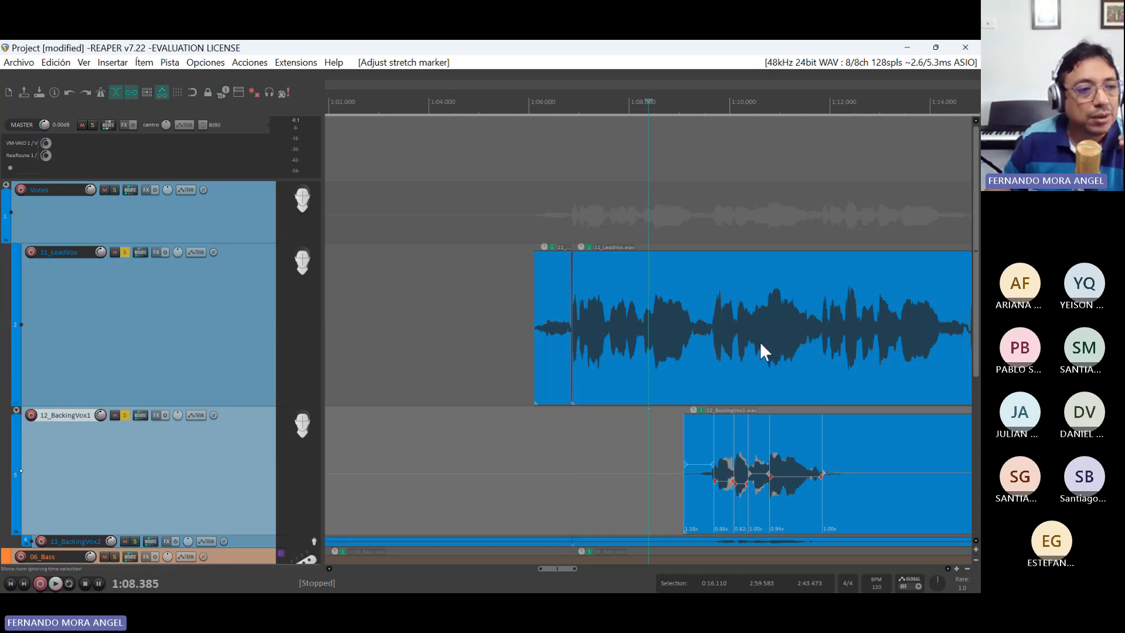
scroll(759, 341, up, 2)
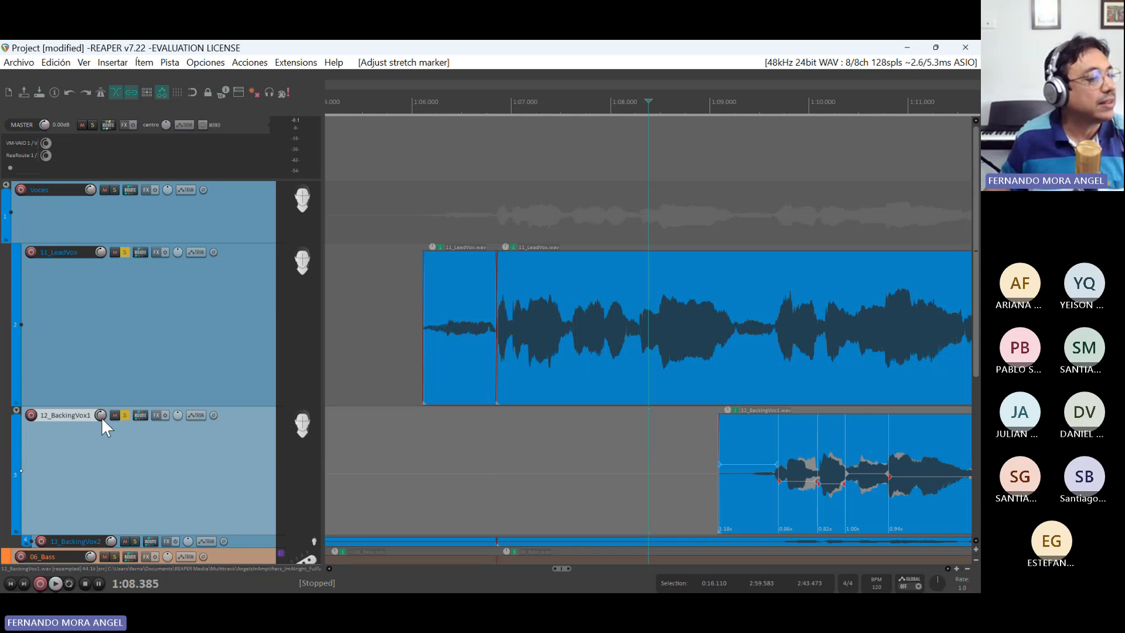
click(125, 414)
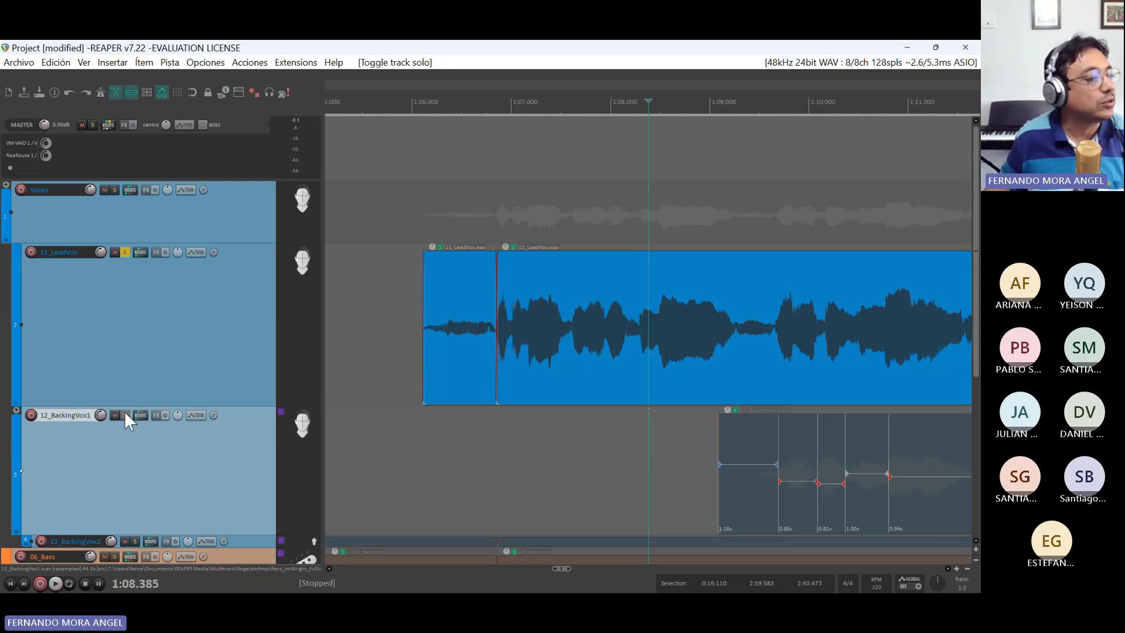
click(403, 103)
key(space)
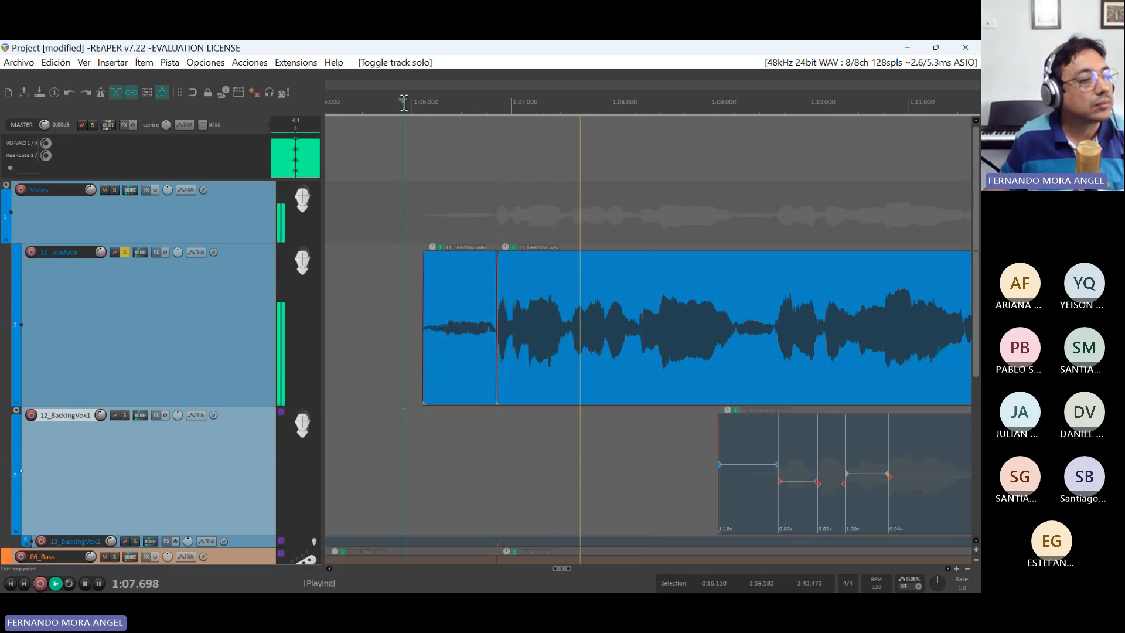
key(space)
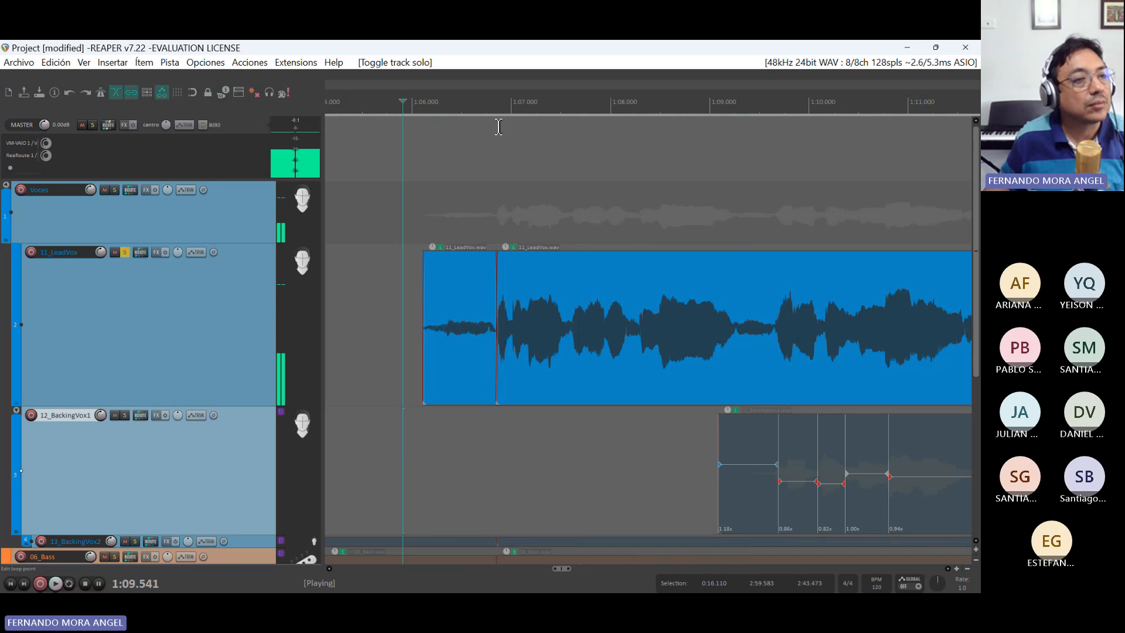
- Replay the lead vocal from 1:08.282 and 1:07.772 to locate its phrase ending, placing the edit cursor at 1:09.039
click(709, 106)
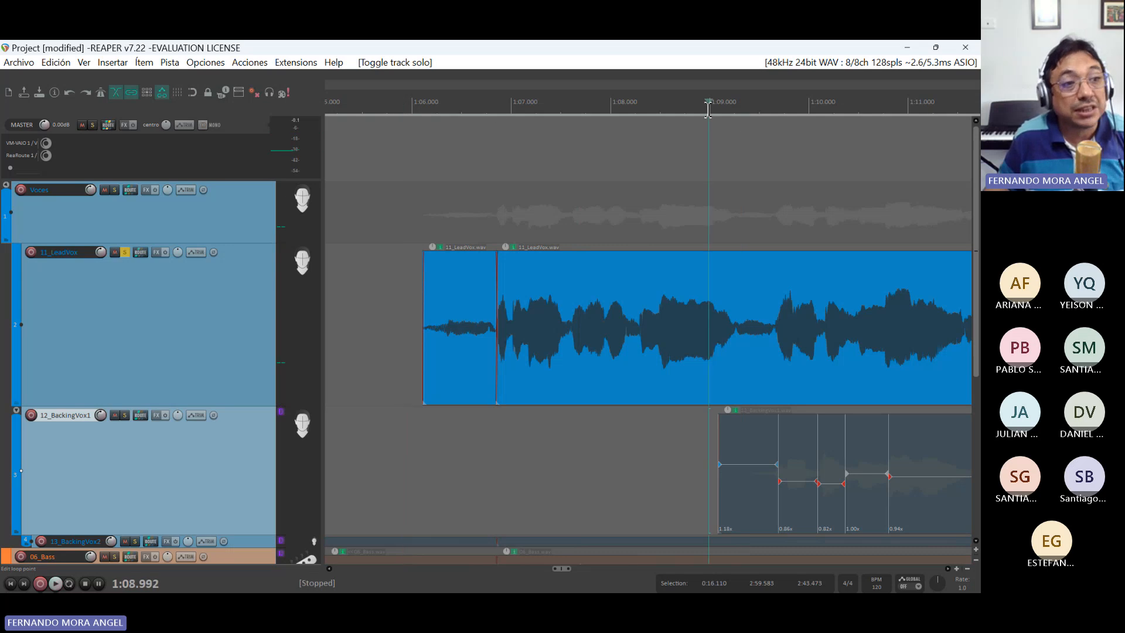
click(638, 104)
key(space)
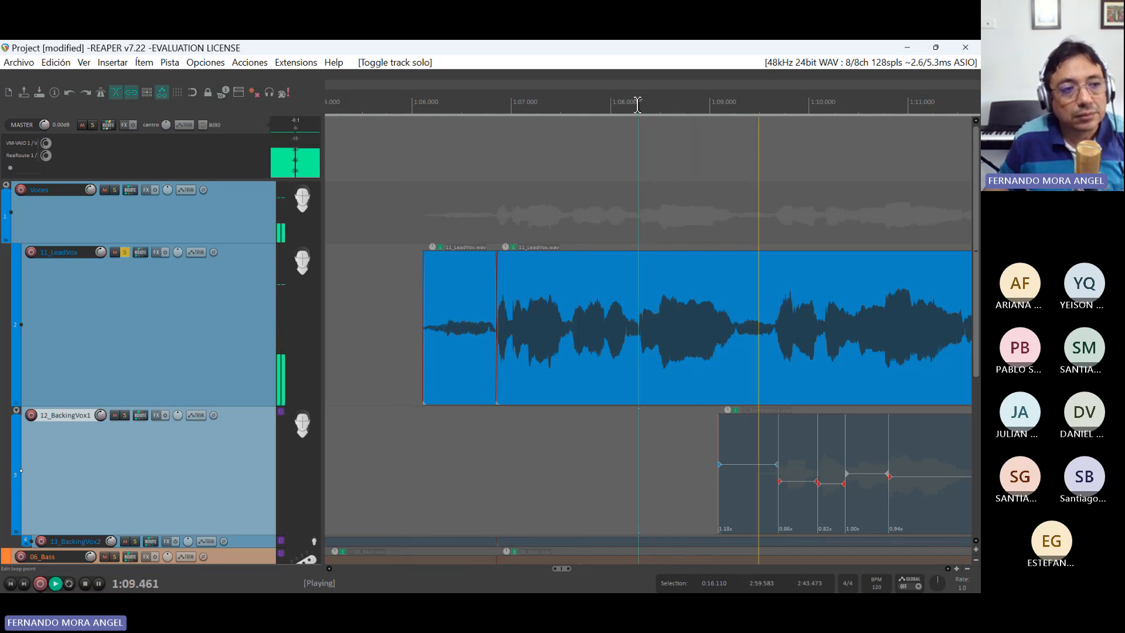
key(space)
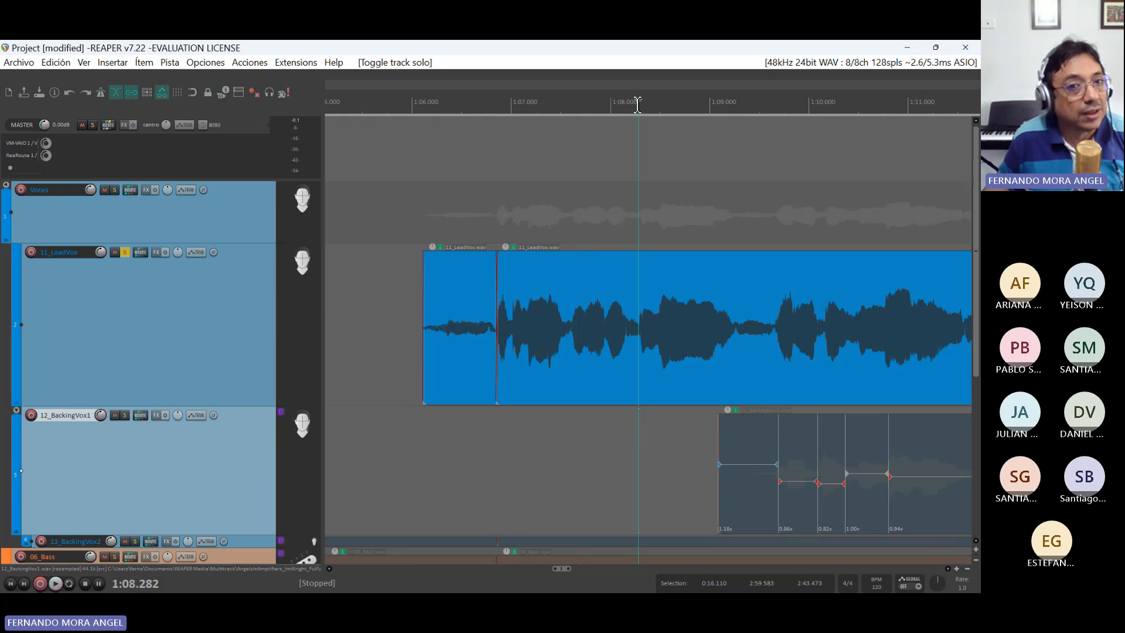
click(713, 104)
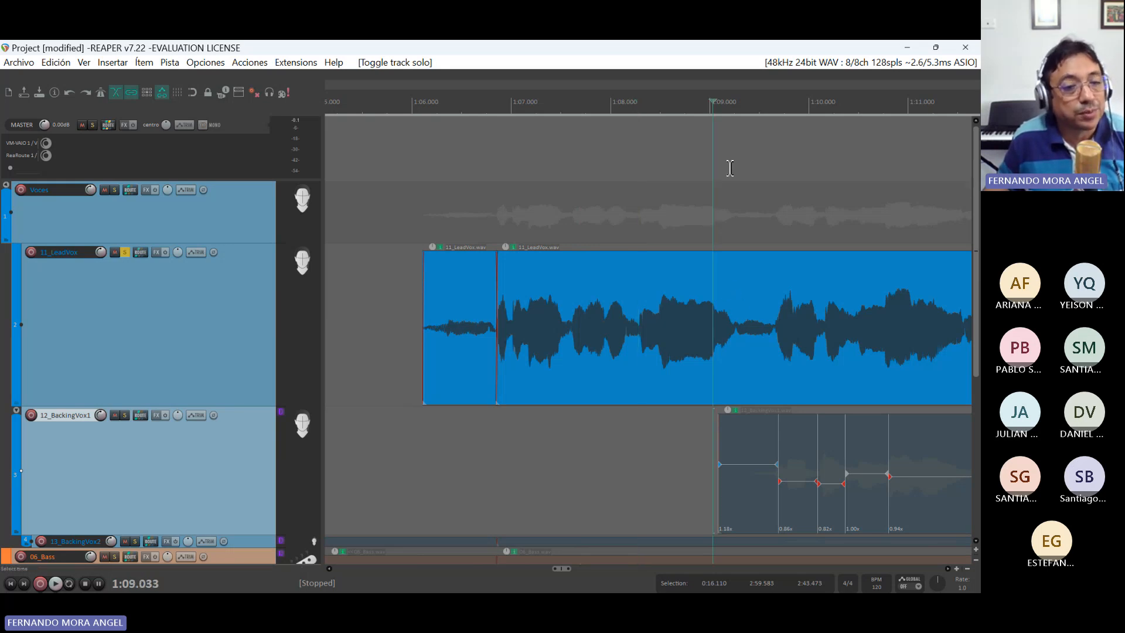
click(586, 106)
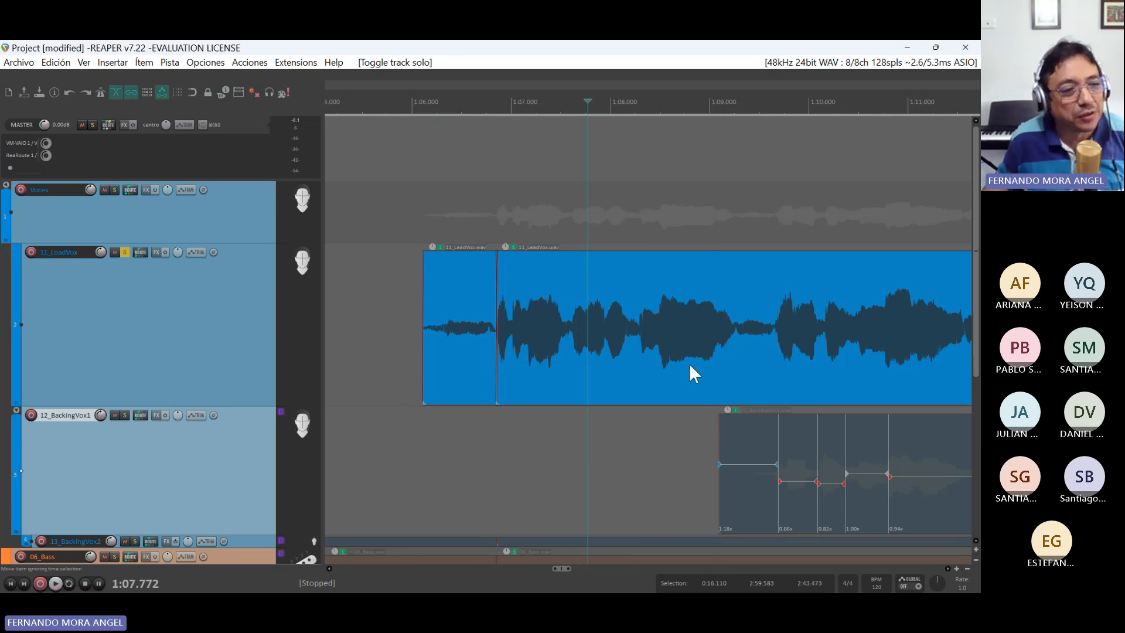
key(space)
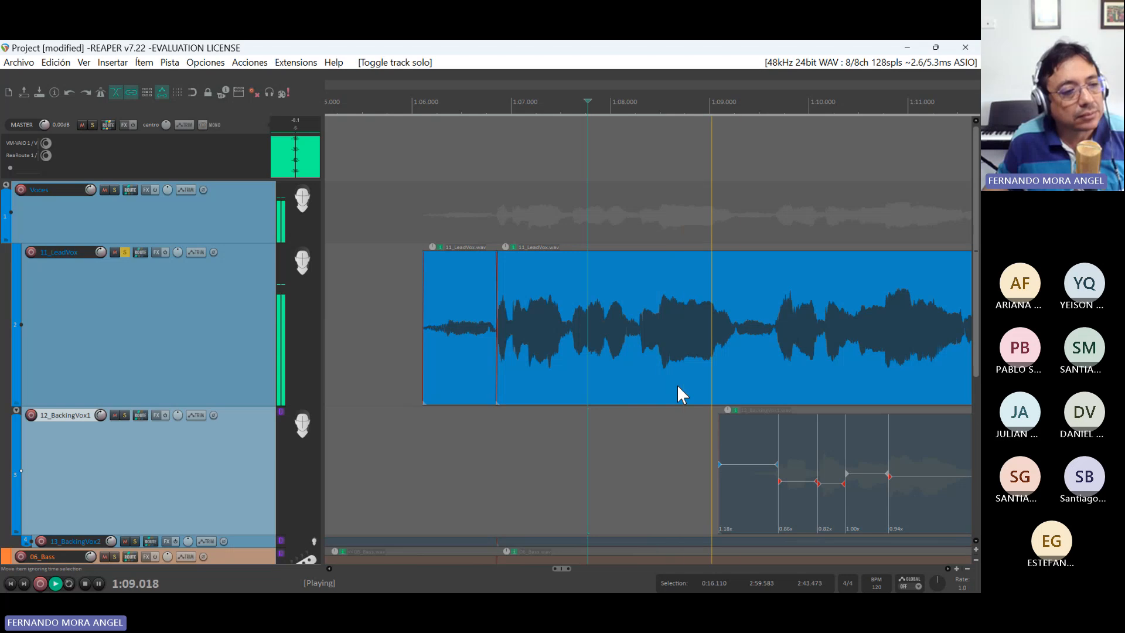
key(space)
click(713, 101)
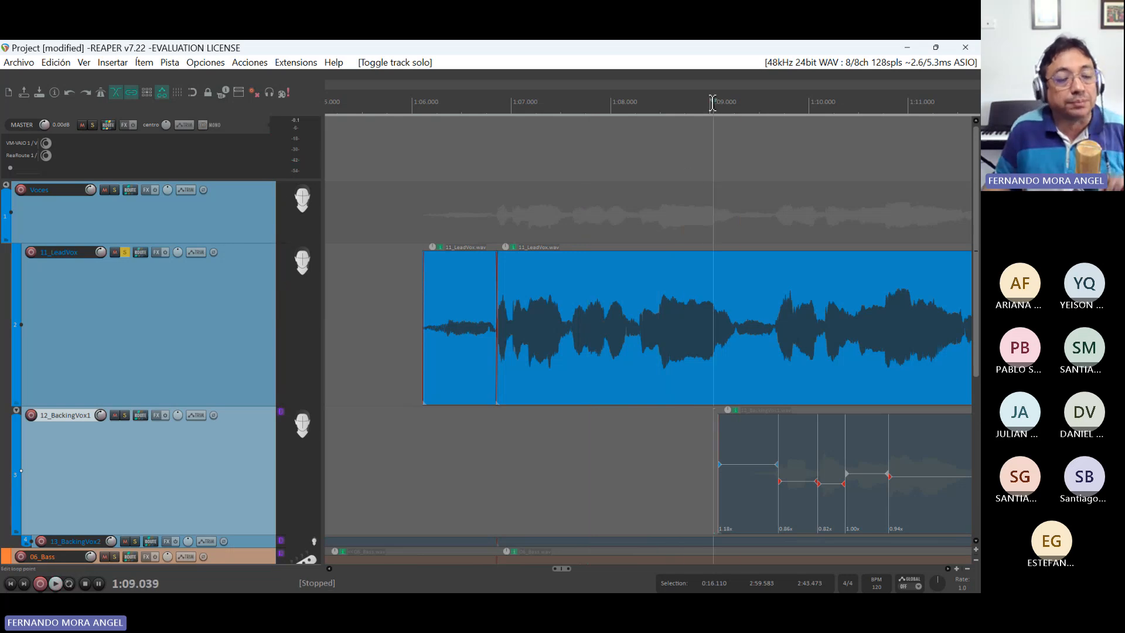
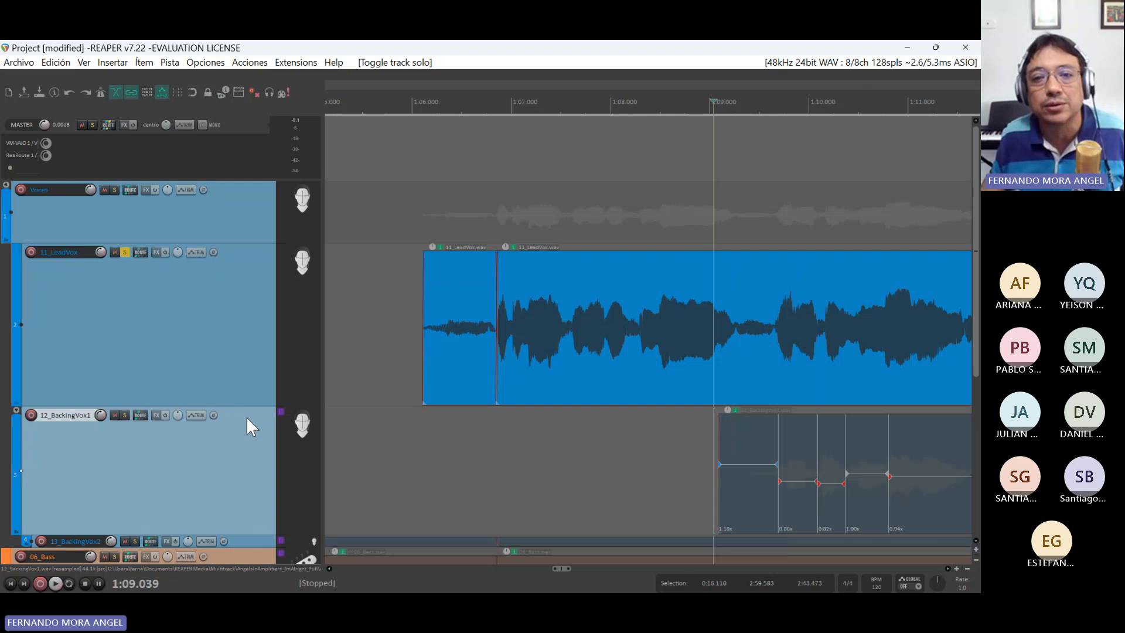
- Split the lead vocal item at 1:09.072, just before the backing vocal item begins
key(alt+Tab)
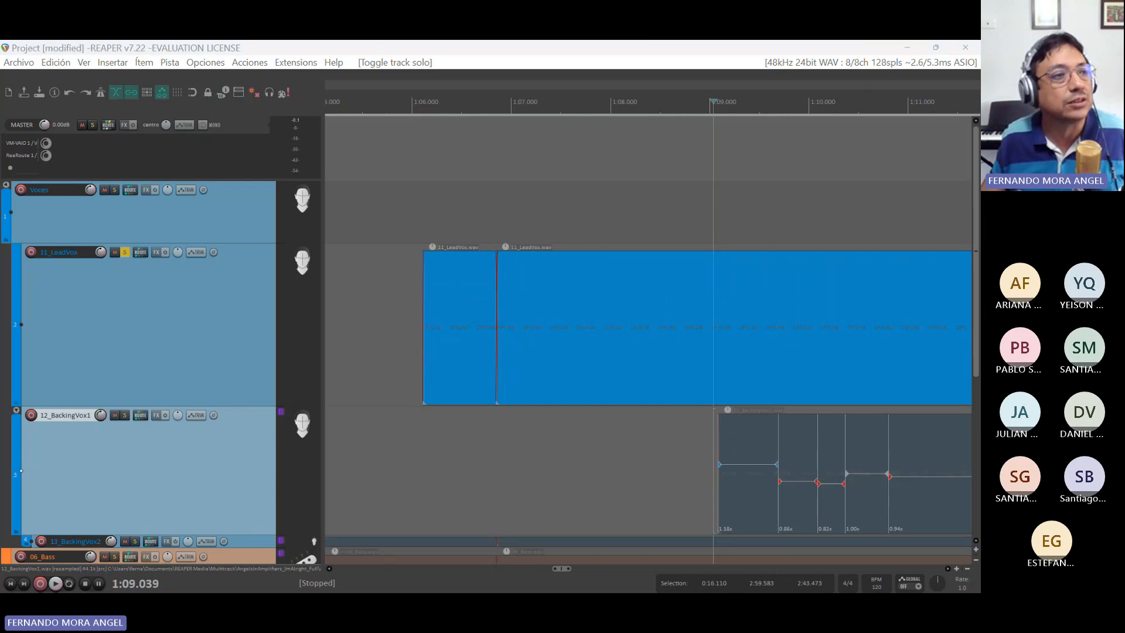
click(690, 98)
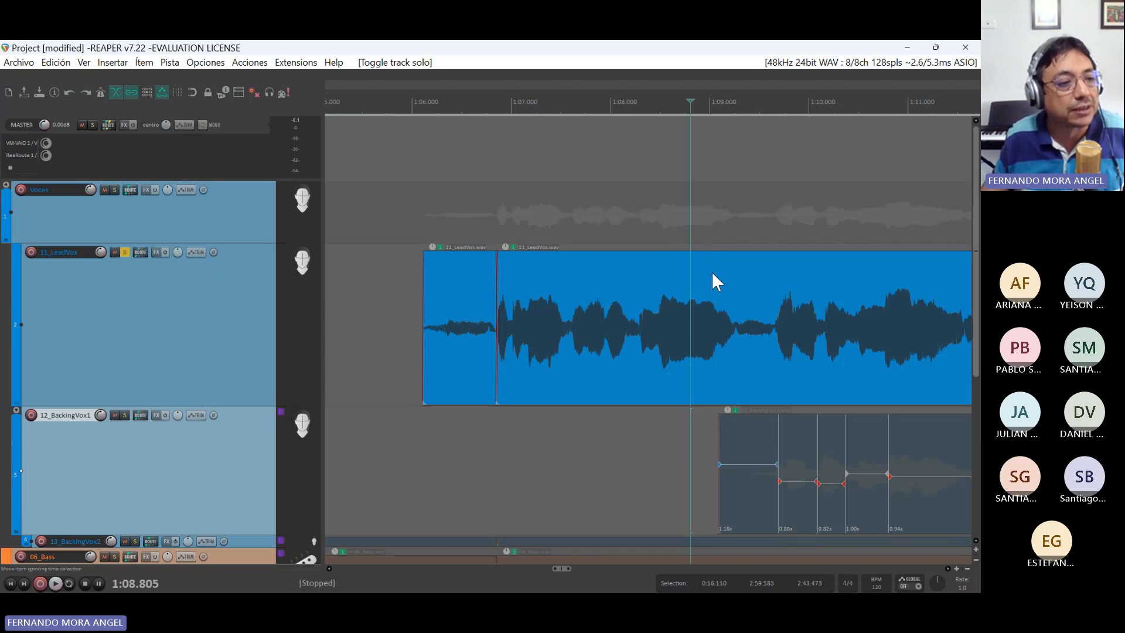
click(720, 123)
scroll(718, 127, up, 2)
scroll(718, 126, up, 3)
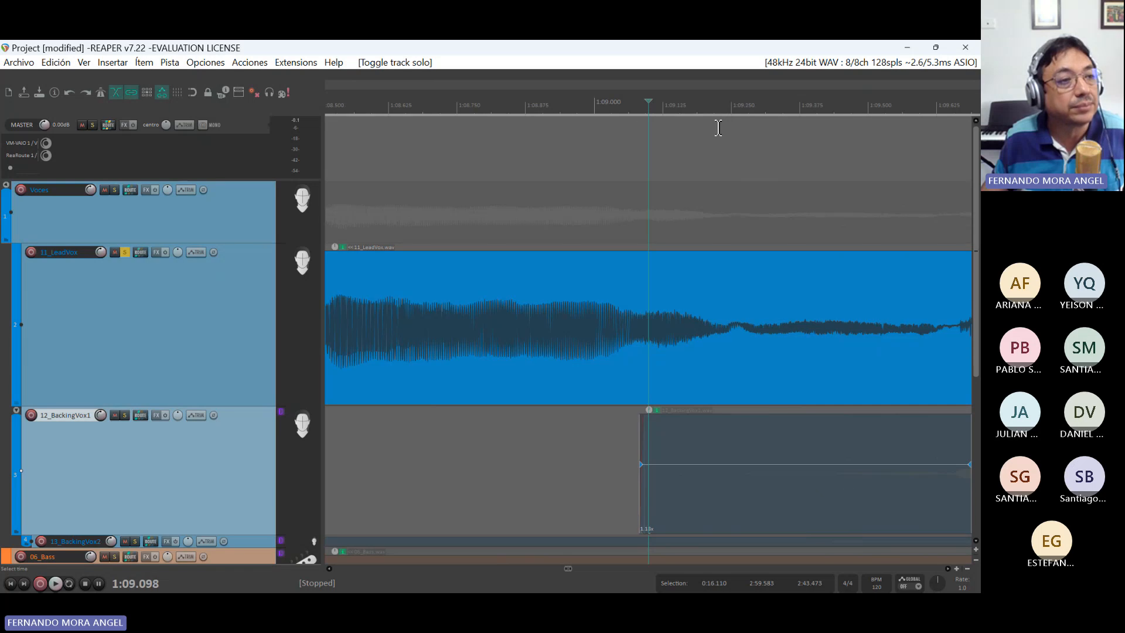
click(634, 111)
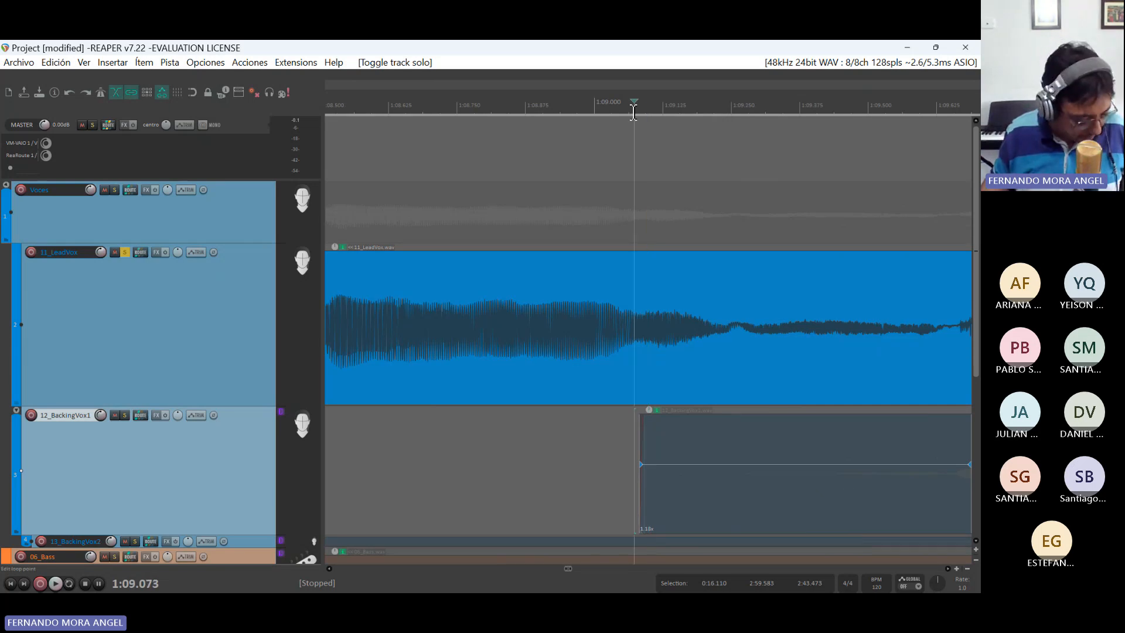
click(634, 314)
key(s)
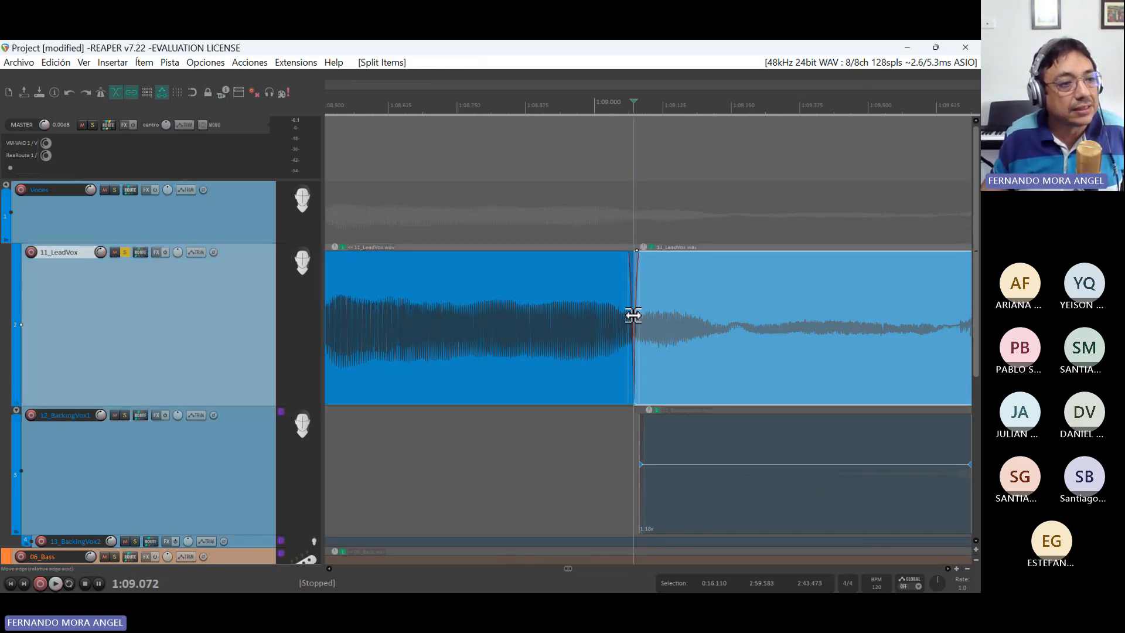
- Split the lead vocal again where the phrase ending fades out and select the short isolated segment
click(721, 323)
key(s)
click(704, 324)
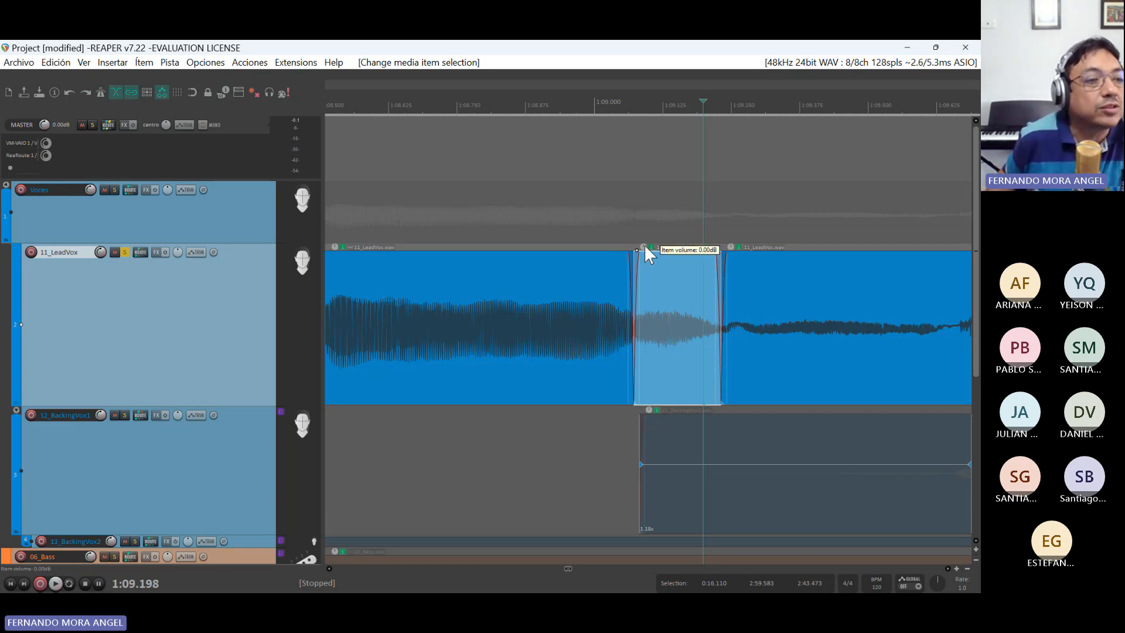
- Lower the isolated lead vocal ending to -2.70 dB and listen to it from 1:08.311
mouse_move(645, 246)
mouse_down()
mouse_move(642, 278)
mouse_move(642, 260)
mouse_up()
scroll(522, 204, down, 1)
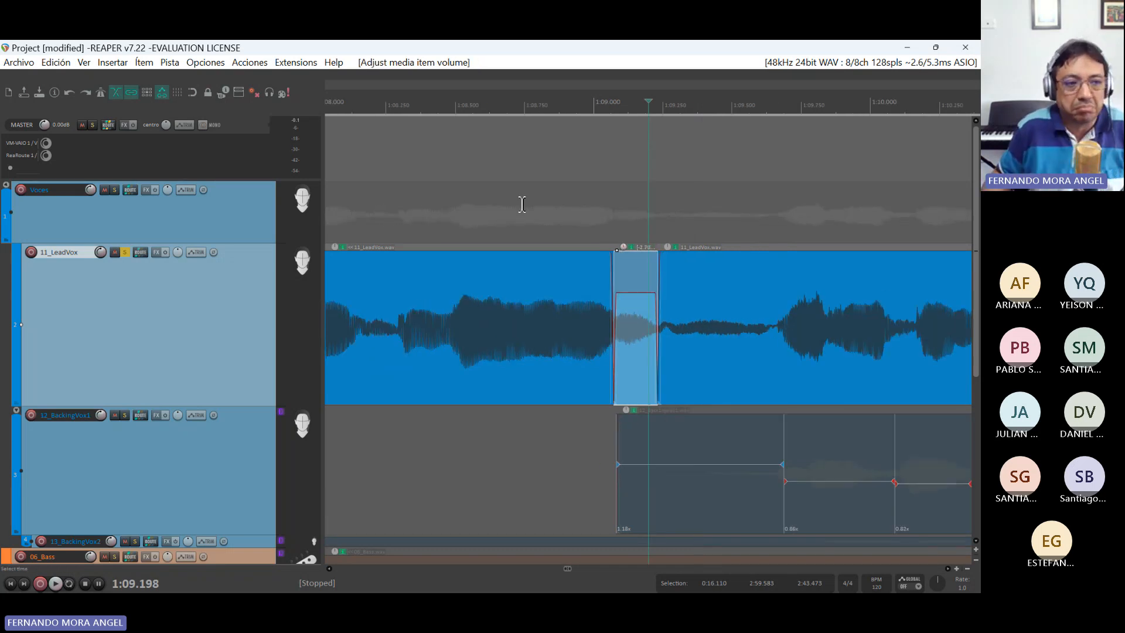
scroll(522, 204, down, 2)
click(523, 105)
key(space)
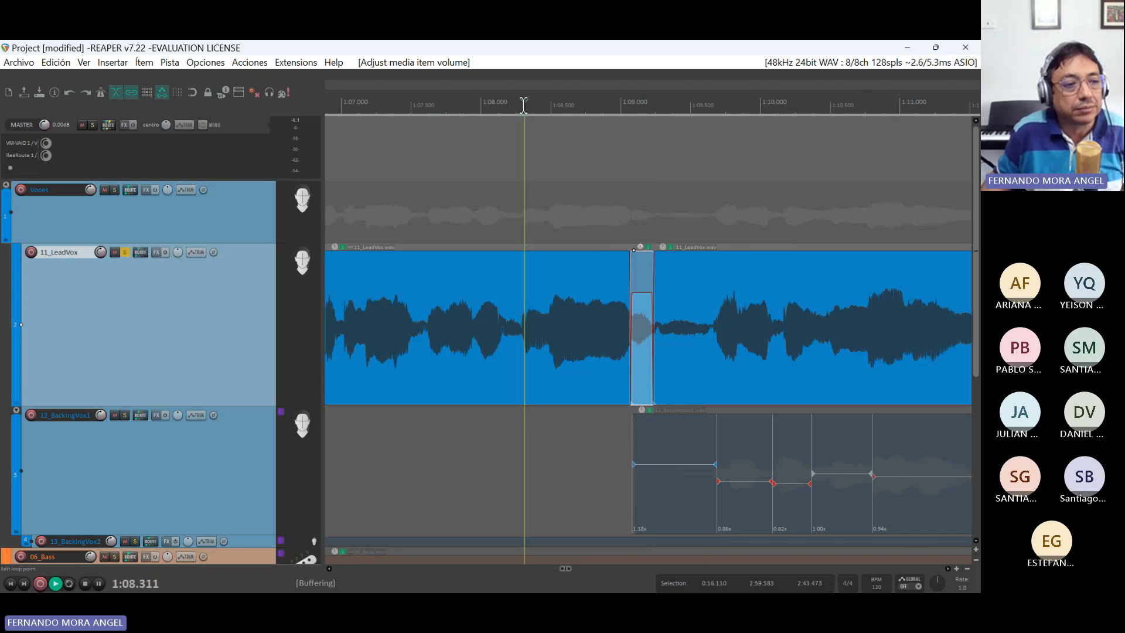
key(space)
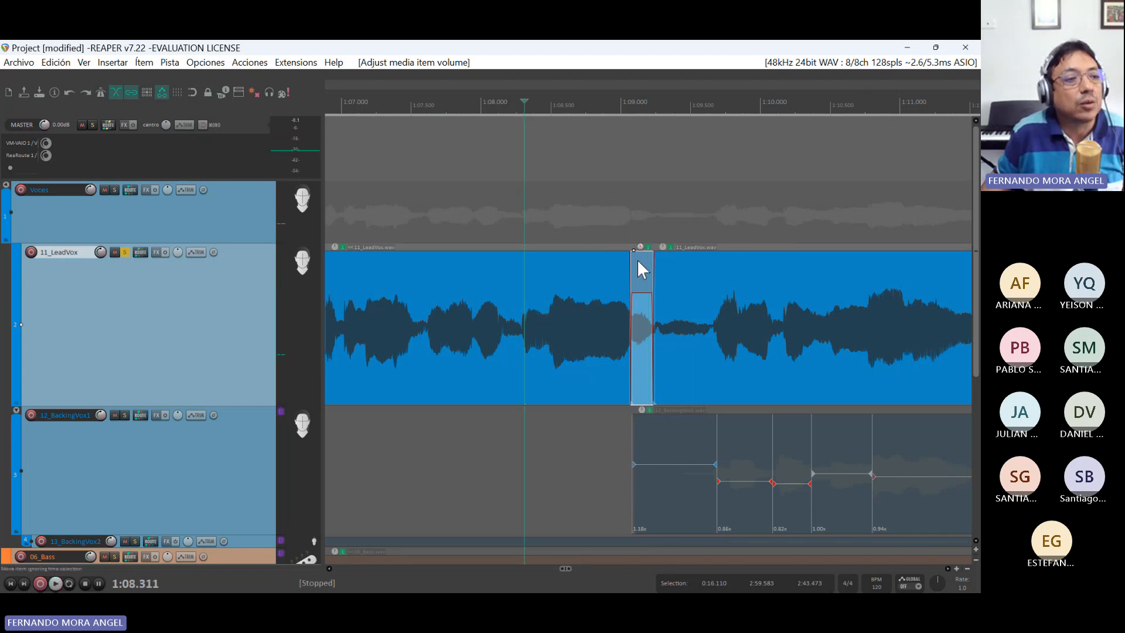
- Reduce the isolated phrase ending's item volume to -14.90 dB and replay the lead vocal from 1:08.220
scroll(638, 283, up, 2)
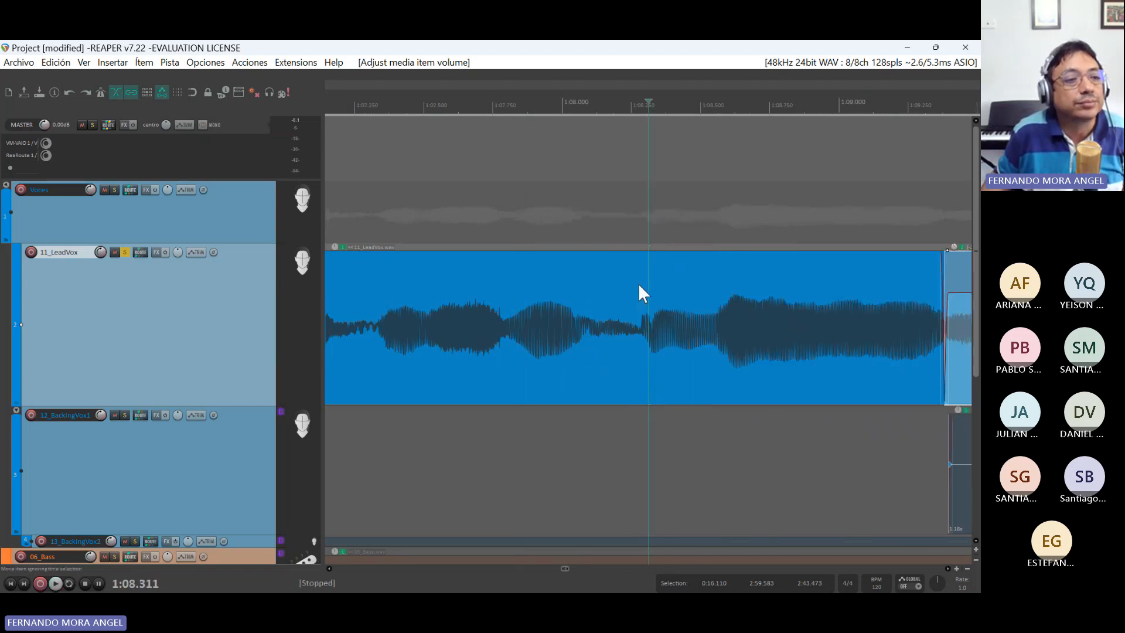
click(890, 106)
scroll(761, 262, up, 5)
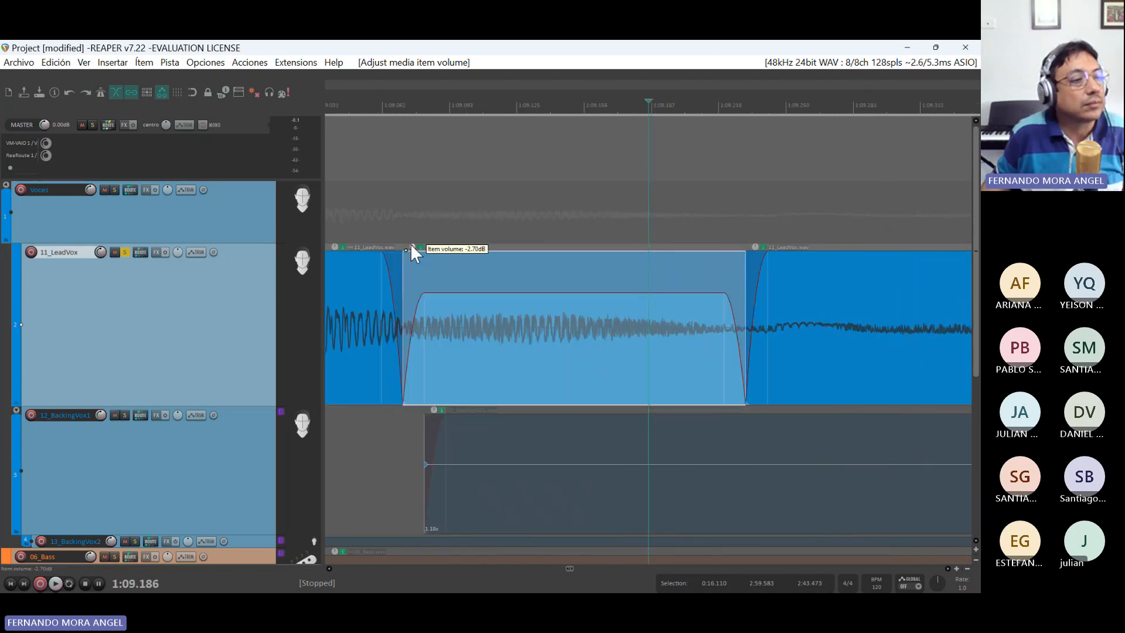
drag(412, 247, 411, 302)
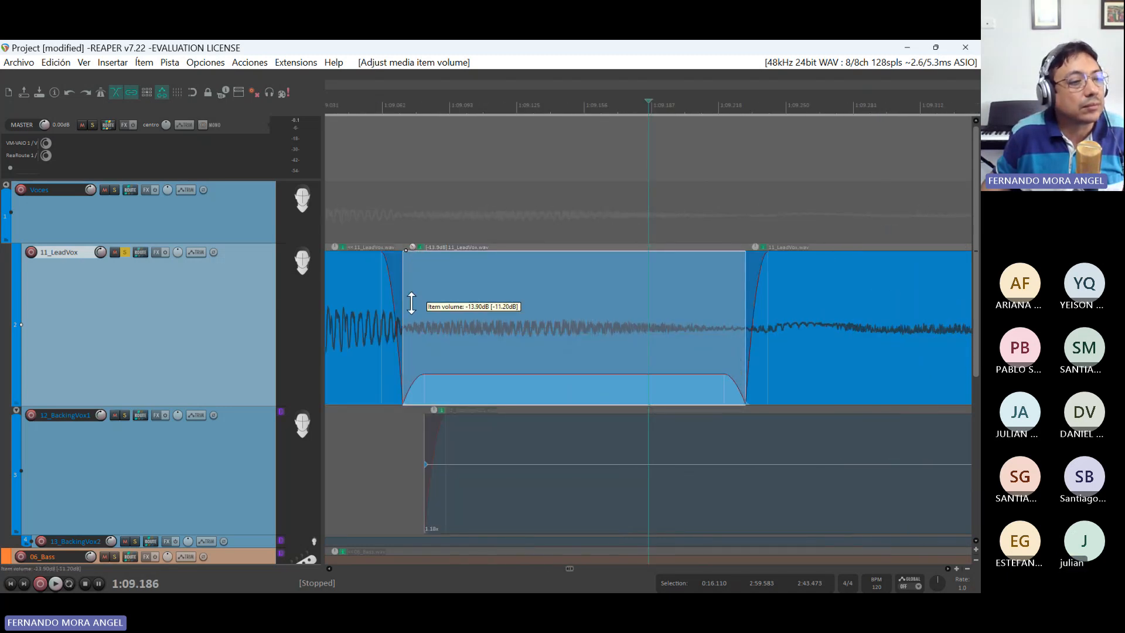
scroll(445, 340, down, 7)
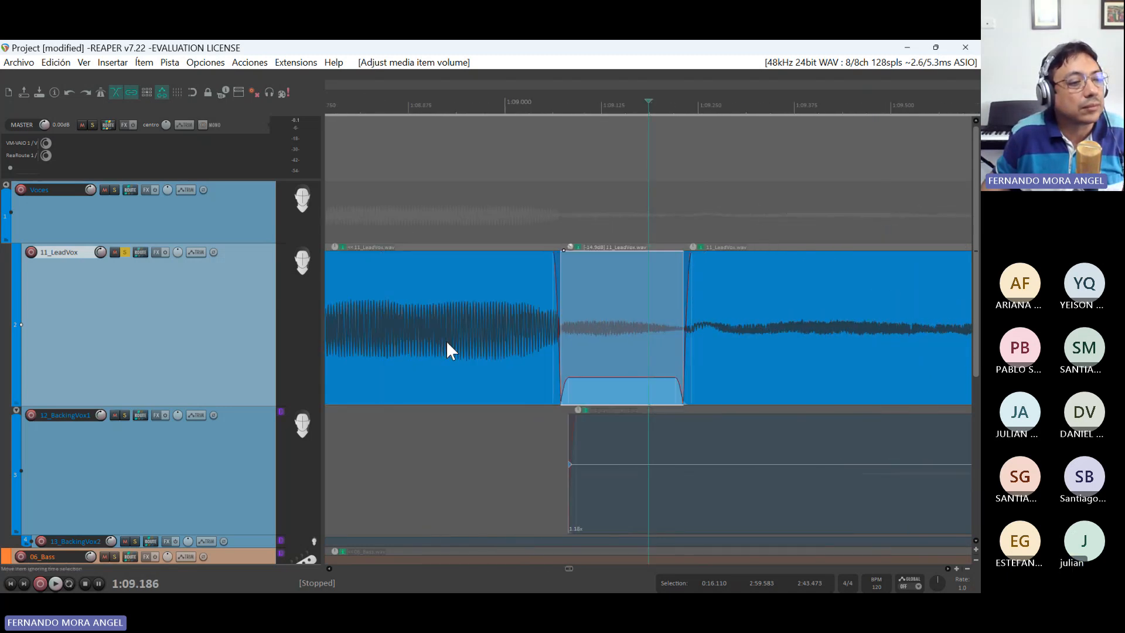
click(513, 102)
key(space)
key(space)
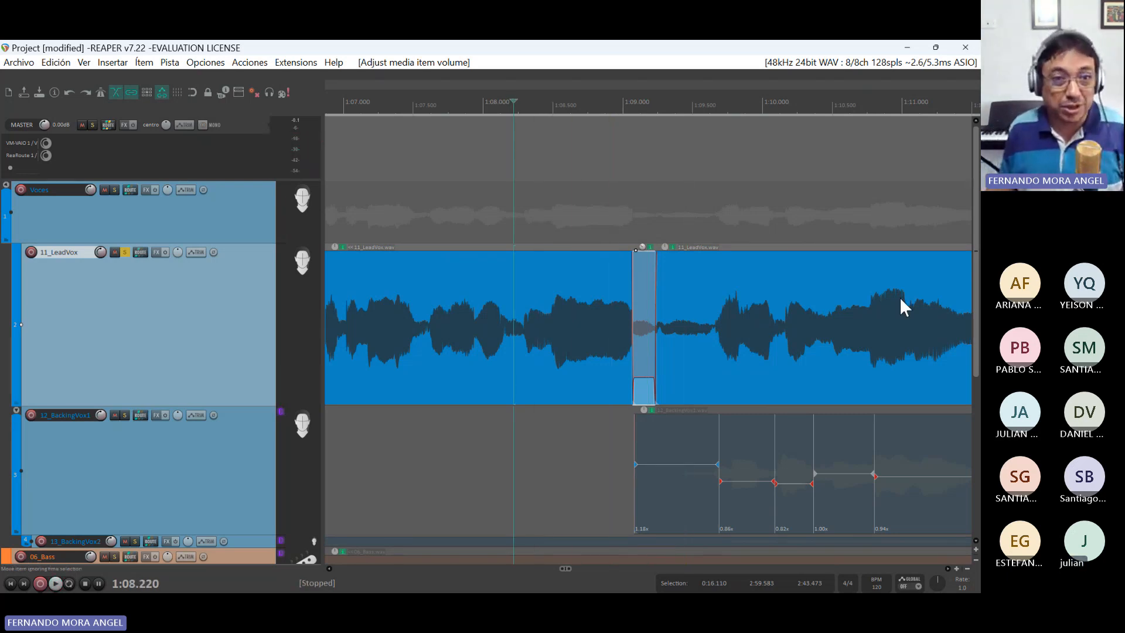
- Raise the item volume of the isolated lead vocal ending to +4.70 dB
click(646, 252)
scroll(789, 346, up, 10)
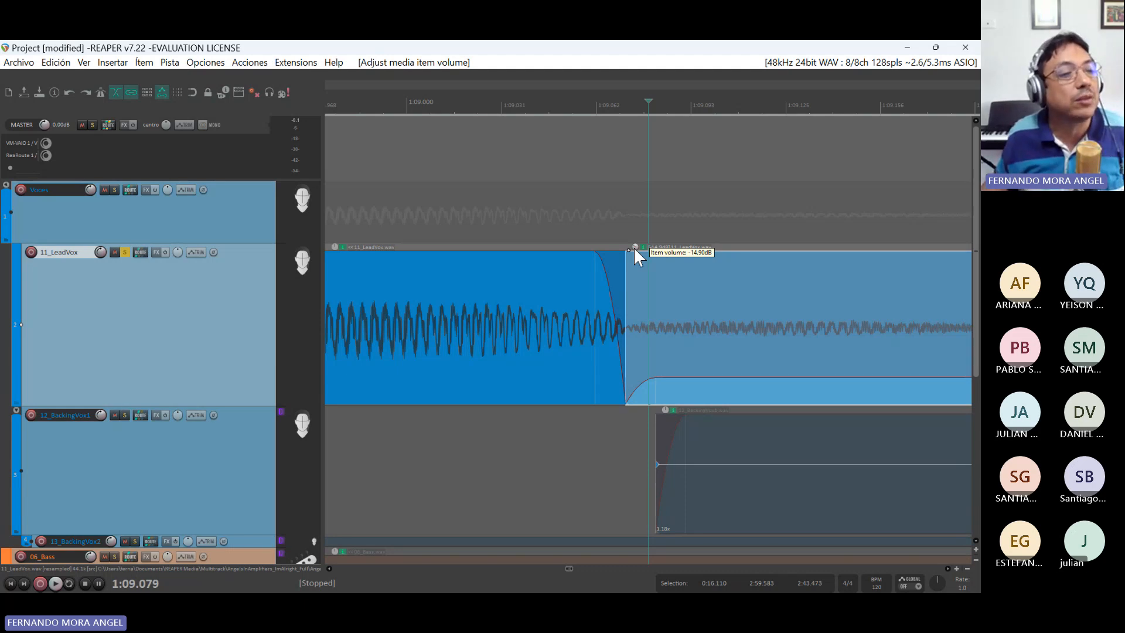
drag(634, 249, 637, 147)
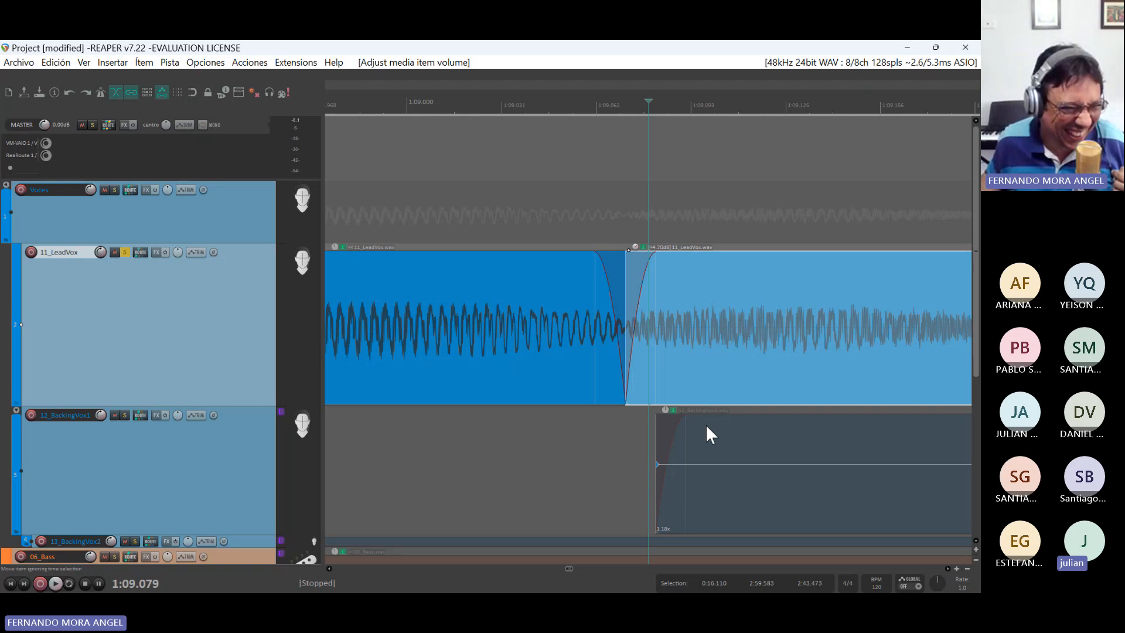
- Add a spectral edit to the isolated lead vocal segment and enlarge the 11_LeadVox track's height
scroll(711, 360, down, 3)
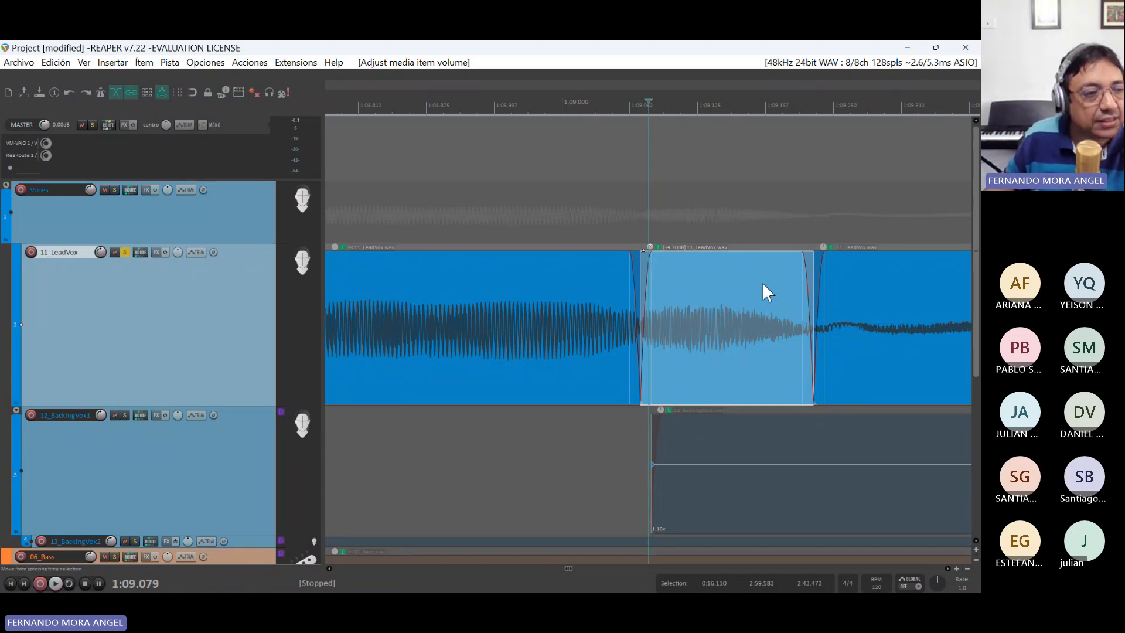
right_click(739, 301)
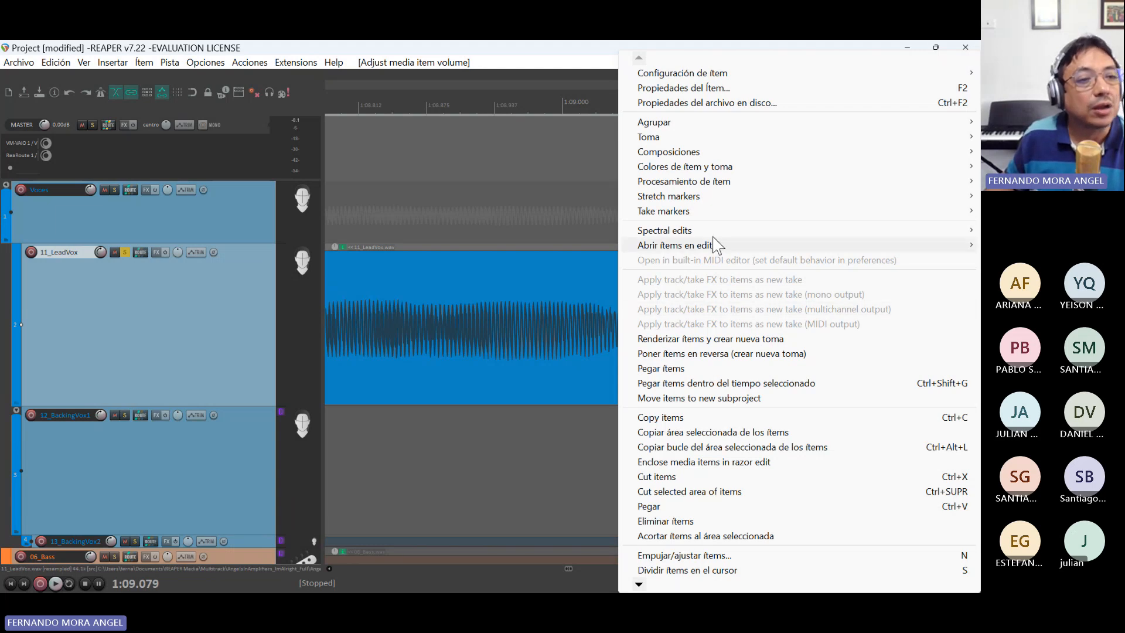
mouse_move(715, 232)
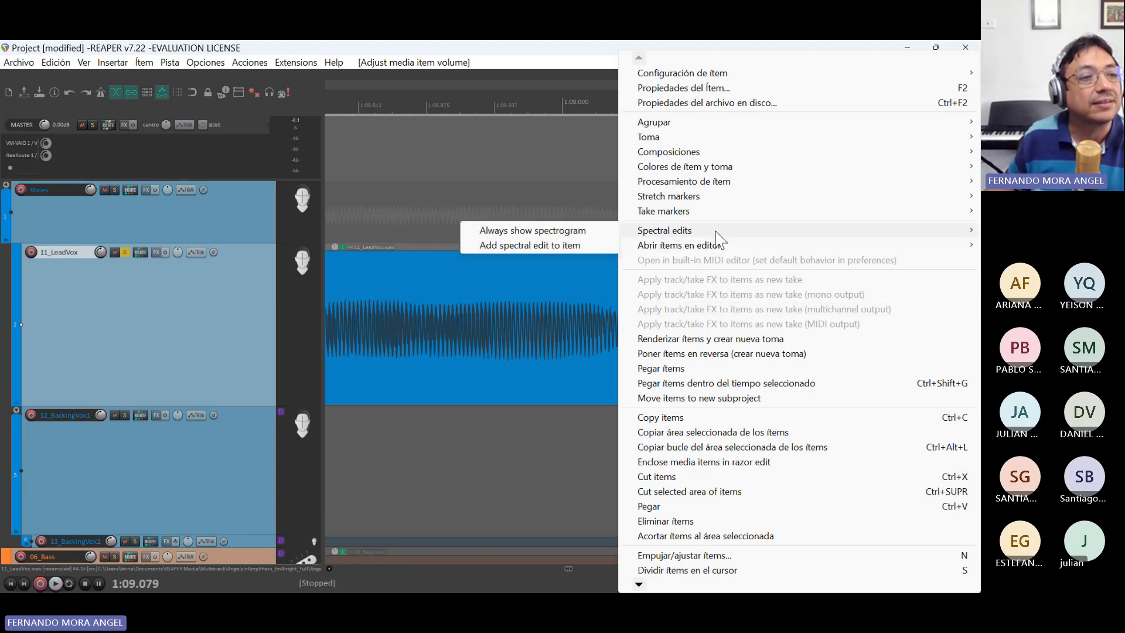
click(518, 248)
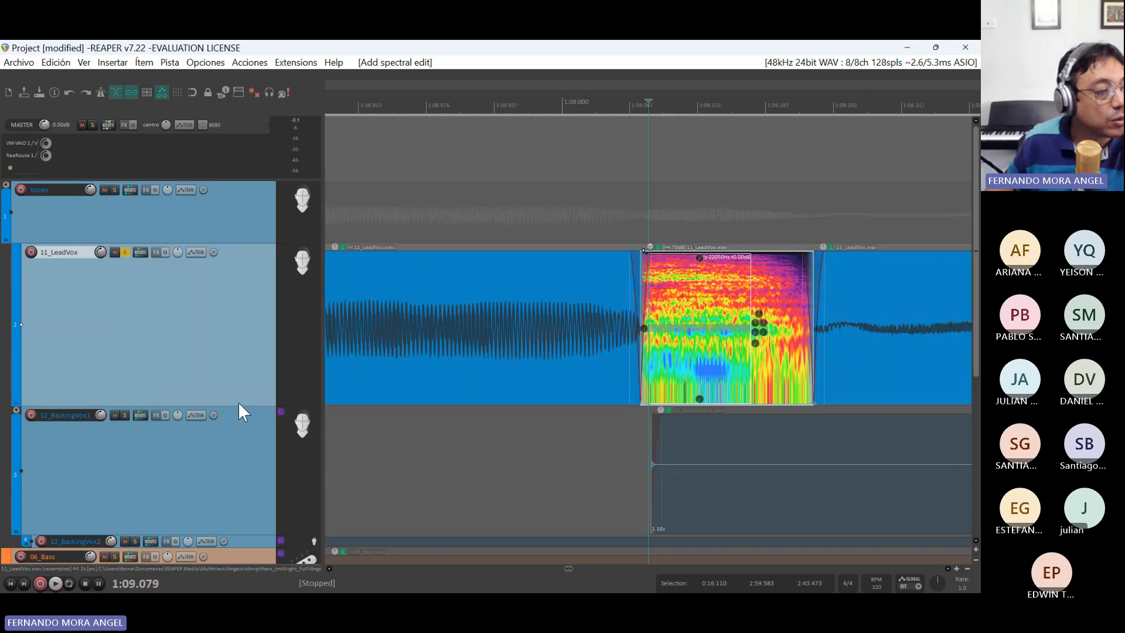
drag(238, 404, 216, 522)
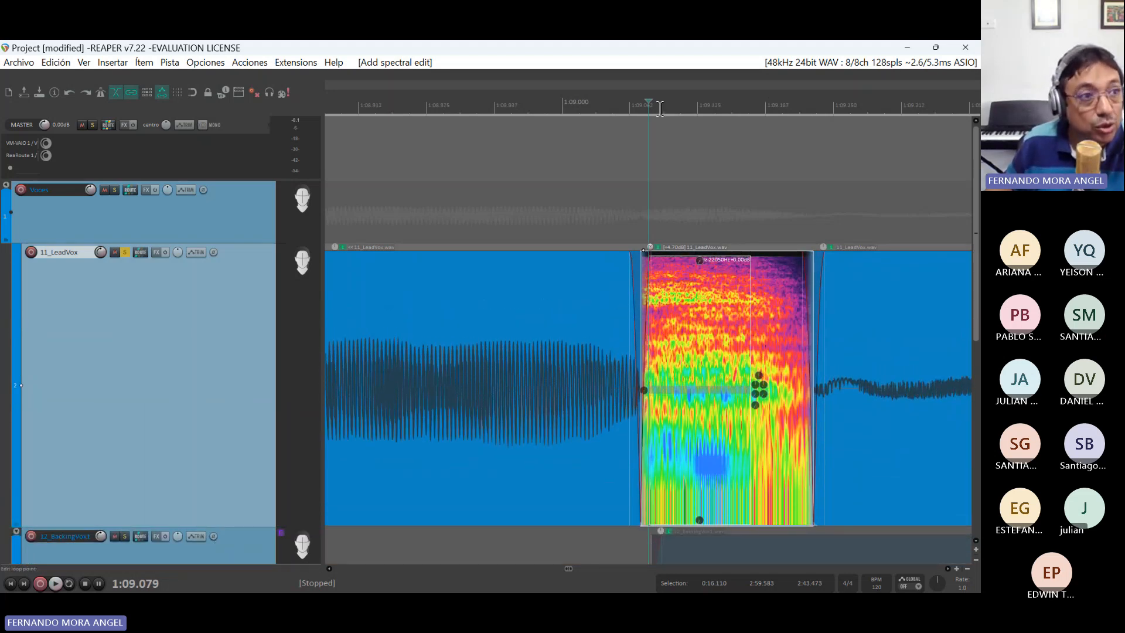
click(636, 108)
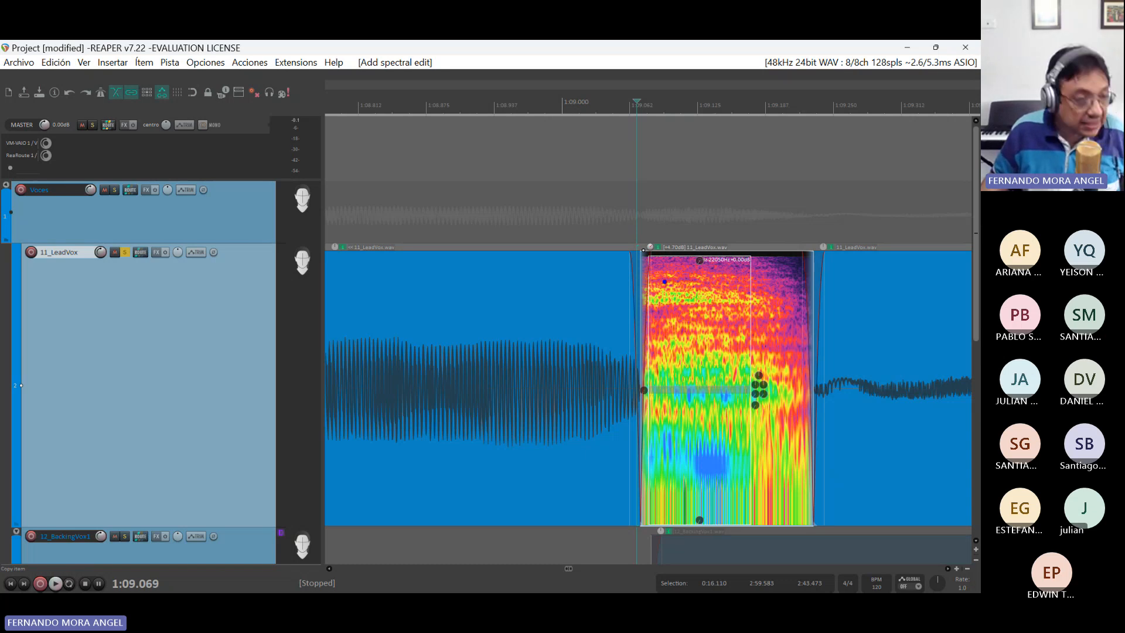
drag(661, 282, 780, 314)
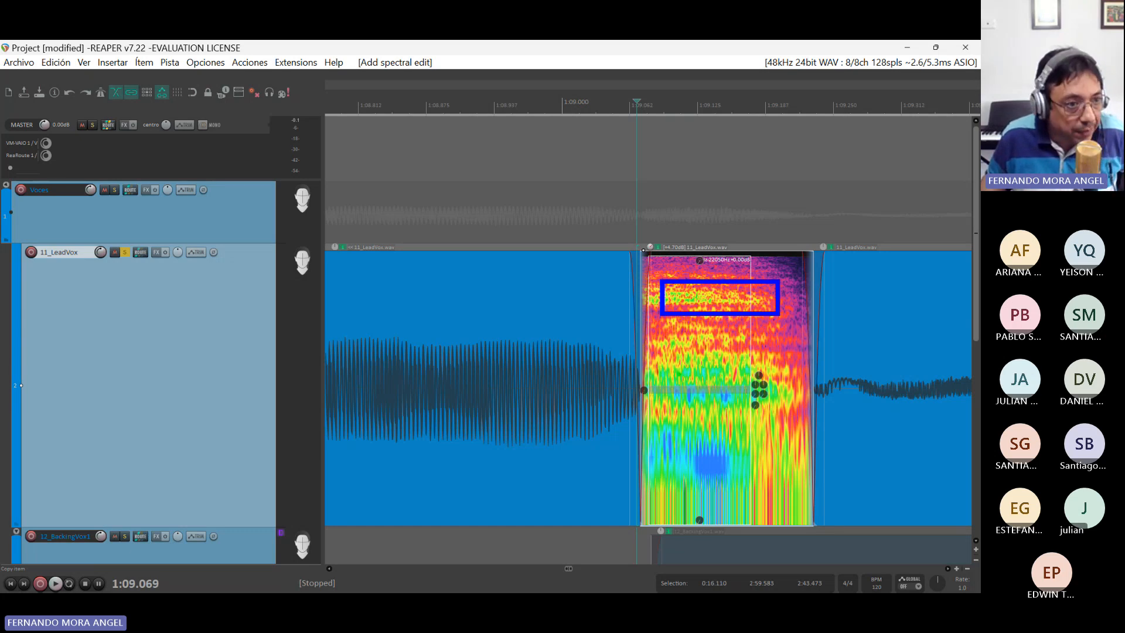
mouse_move(684, 369)
mouse_down()
mouse_move(761, 416)
mouse_move(699, 417)
mouse_up()
key(Escape)
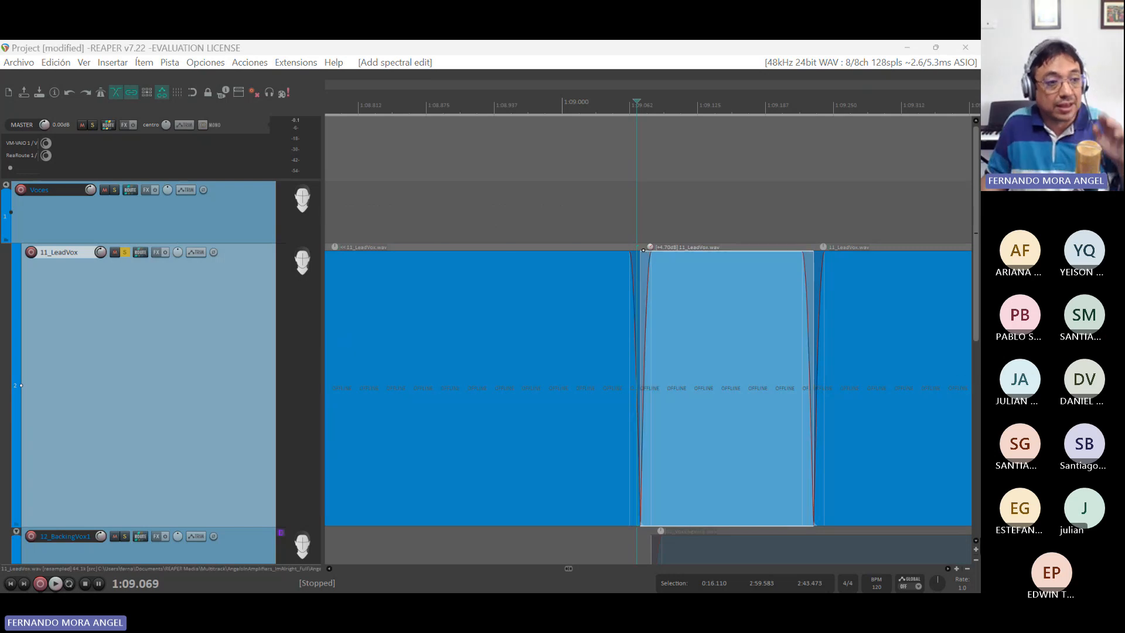
key(alt+Tab)
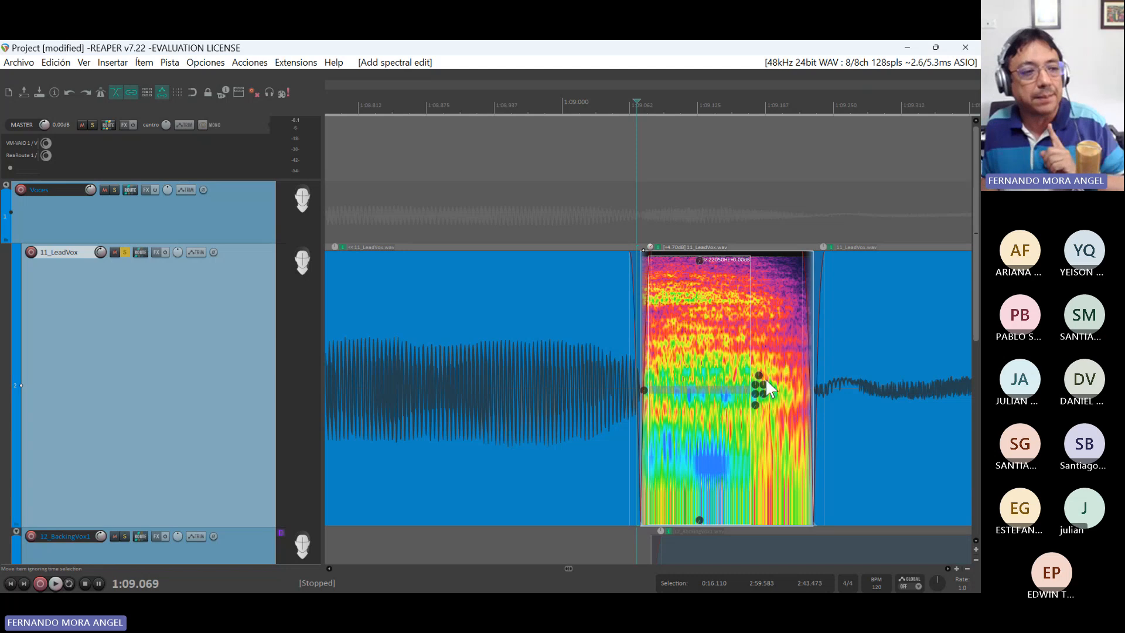
- Move the start edge of the spectral edit region later, to about 1:09.09
scroll(764, 385, up, 1)
scroll(764, 384, up, 1)
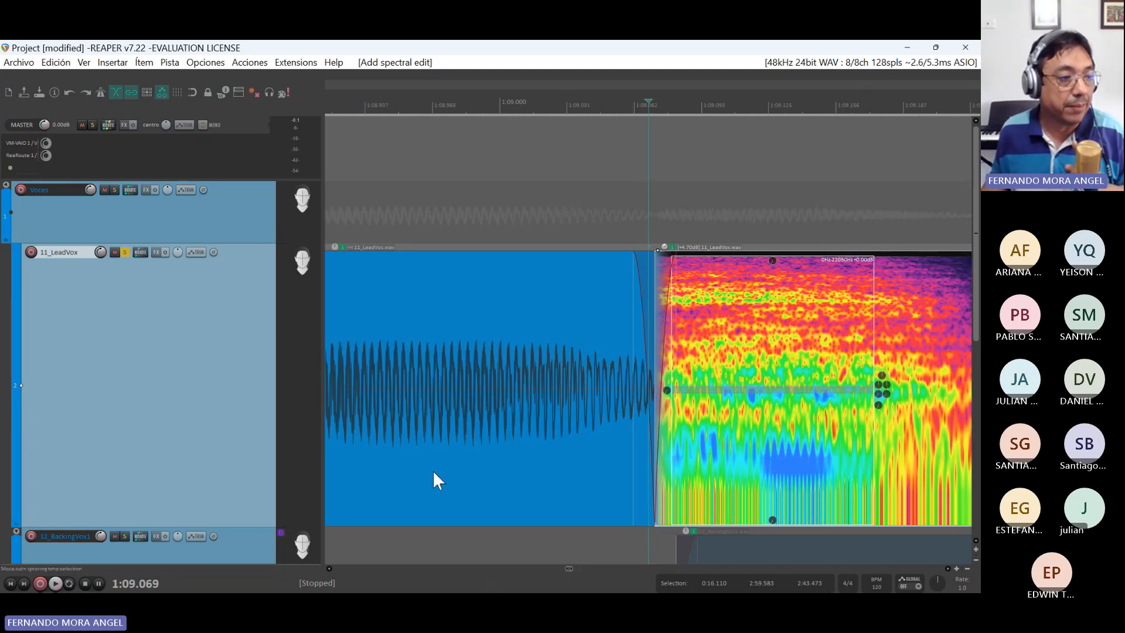
click(812, 112)
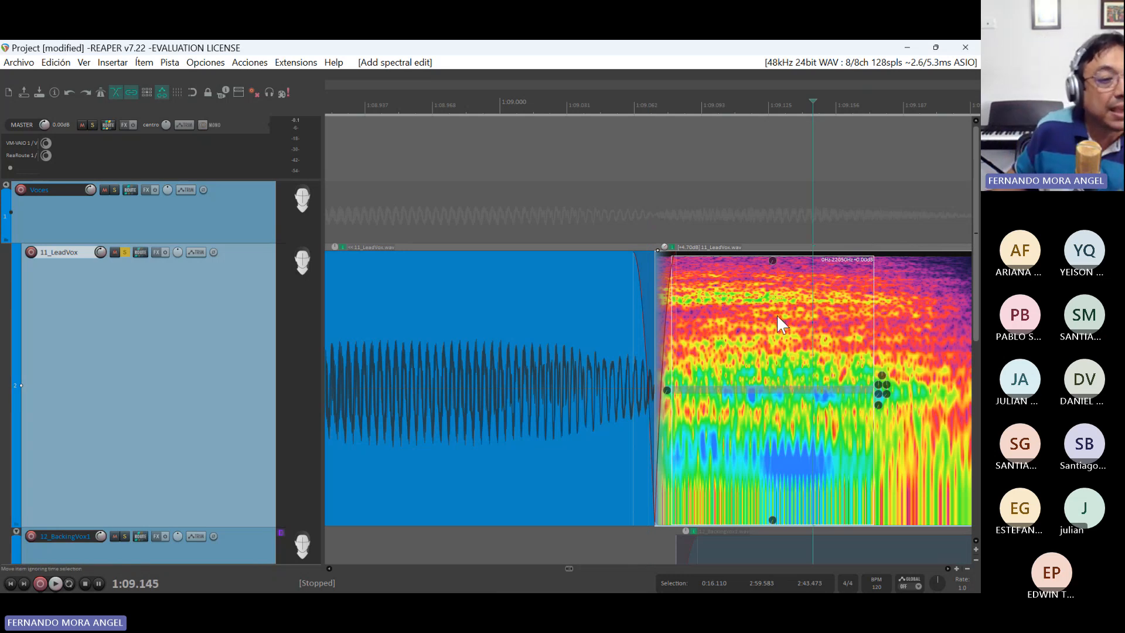
scroll(776, 315, down, 2)
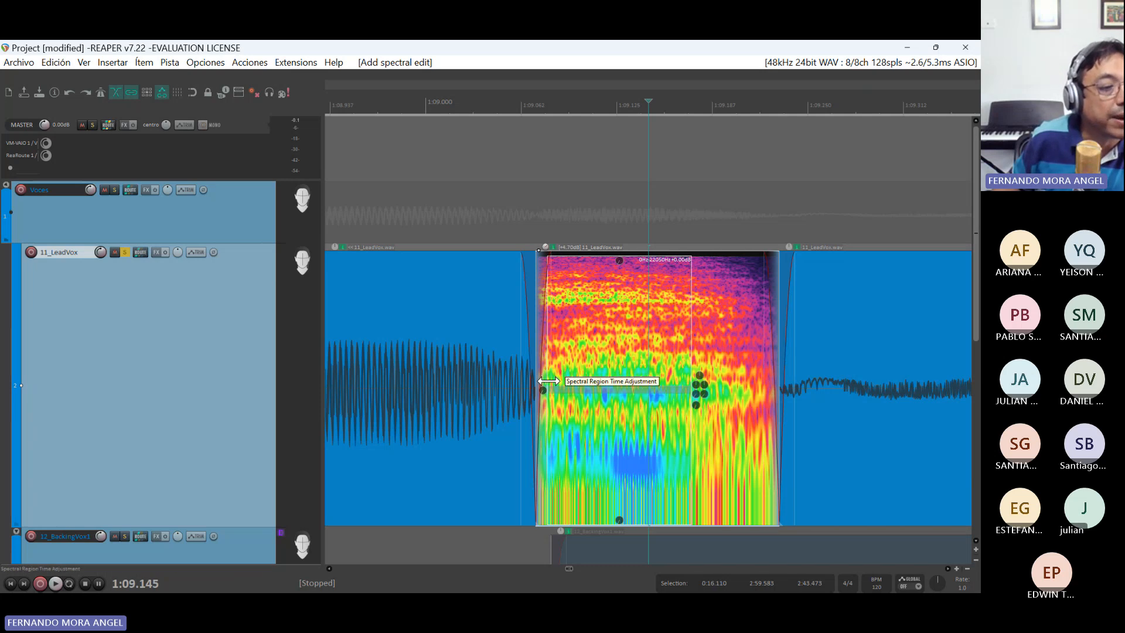
drag(548, 381, 571, 410)
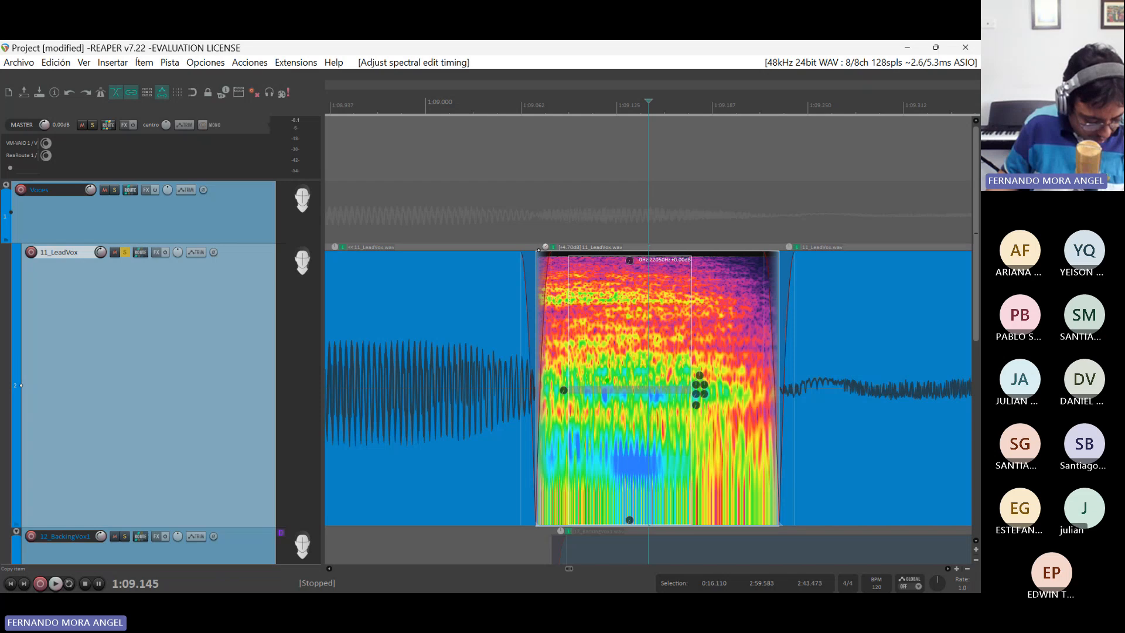
drag(595, 375, 617, 415)
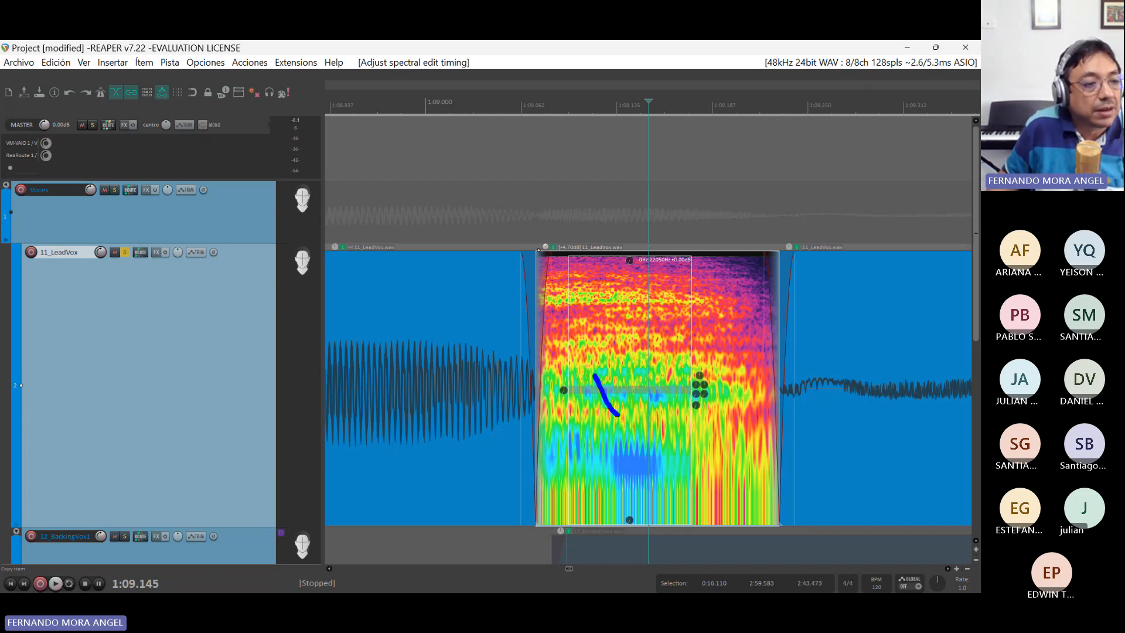
key(Escape)
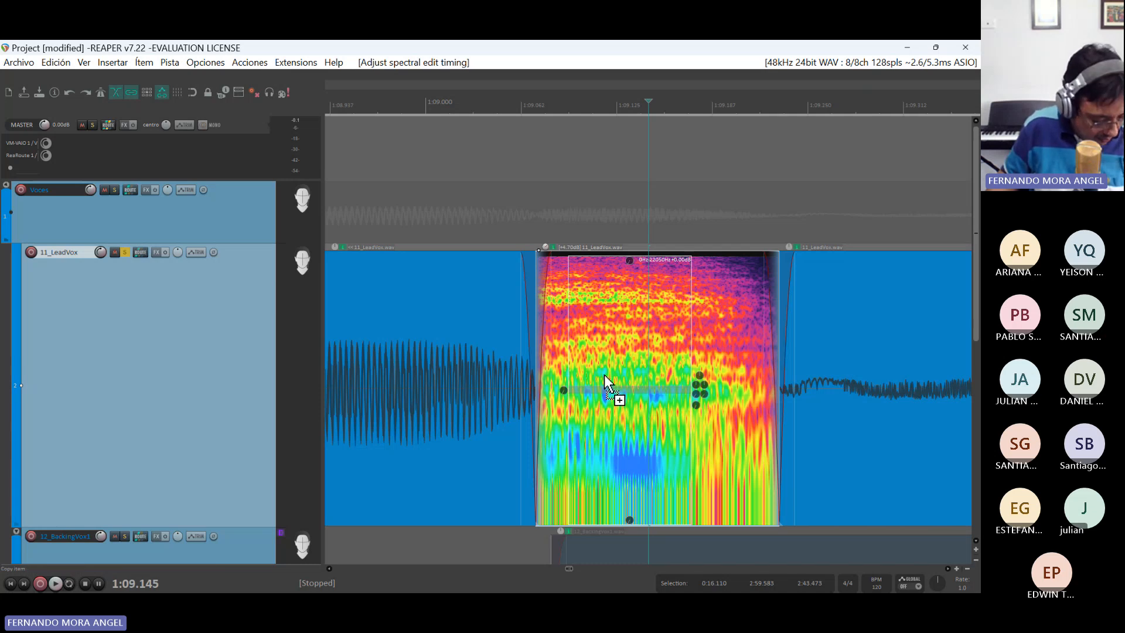
key(ctrl+2)
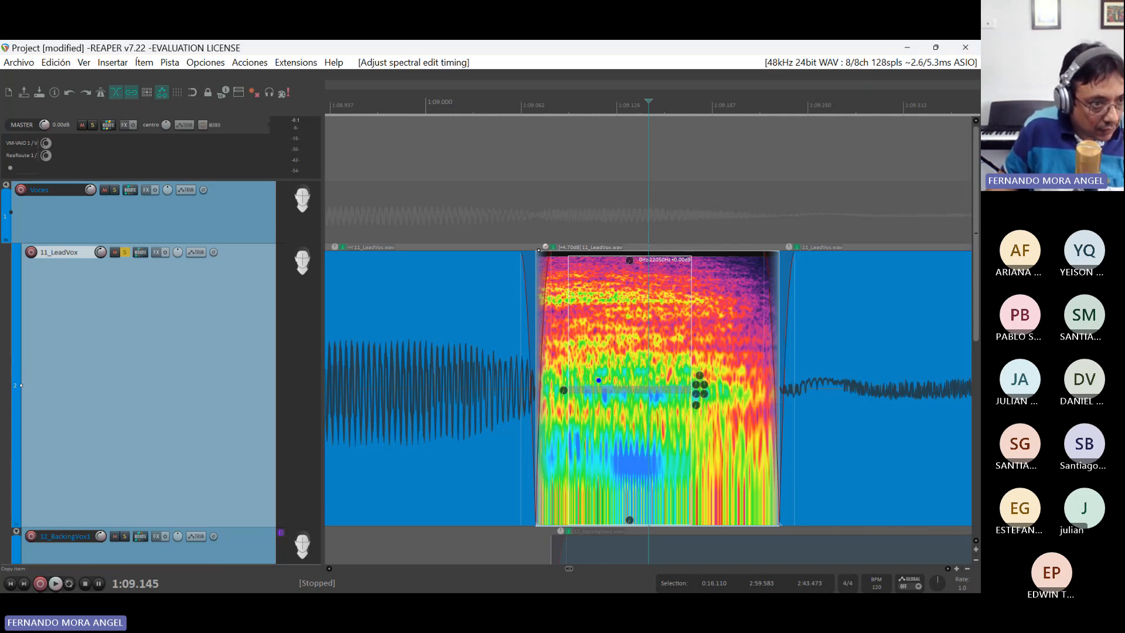
drag(598, 381, 613, 413)
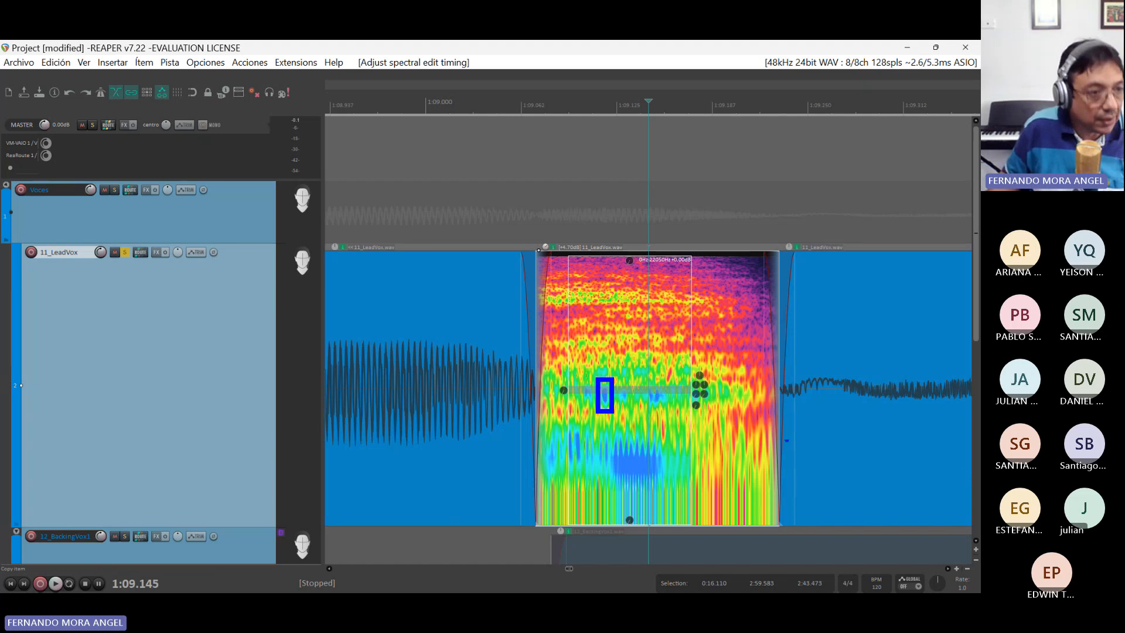
key(Escape)
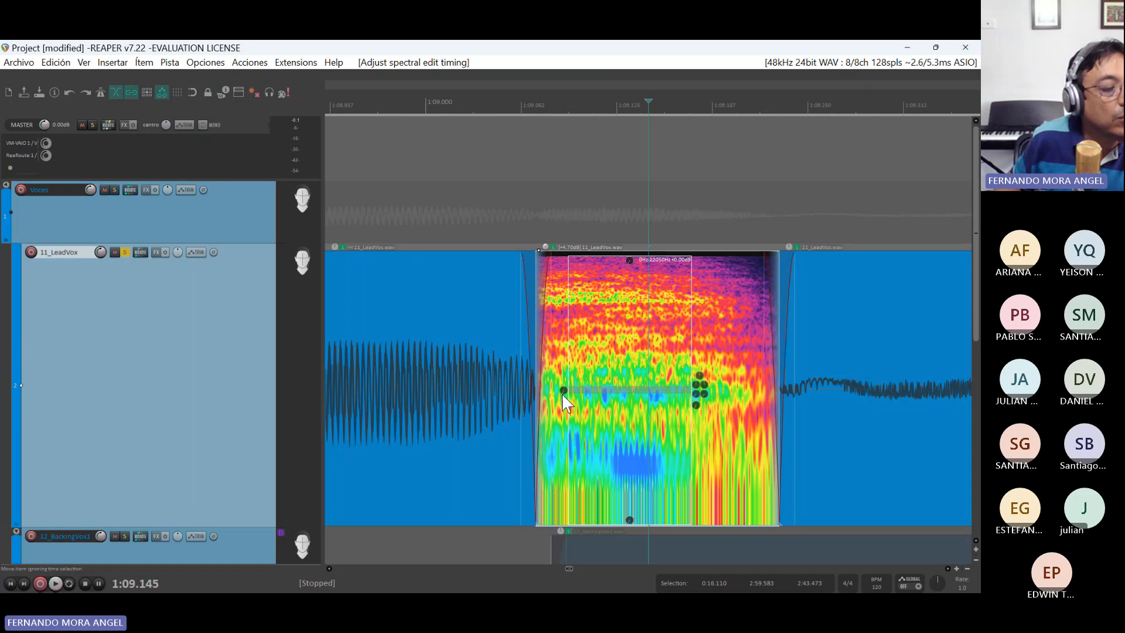
- Narrow the spectral edit region to about 1:09.11–1:09.14 and limit its frequency range to about 1439–2321 Hz
drag(563, 391, 595, 391)
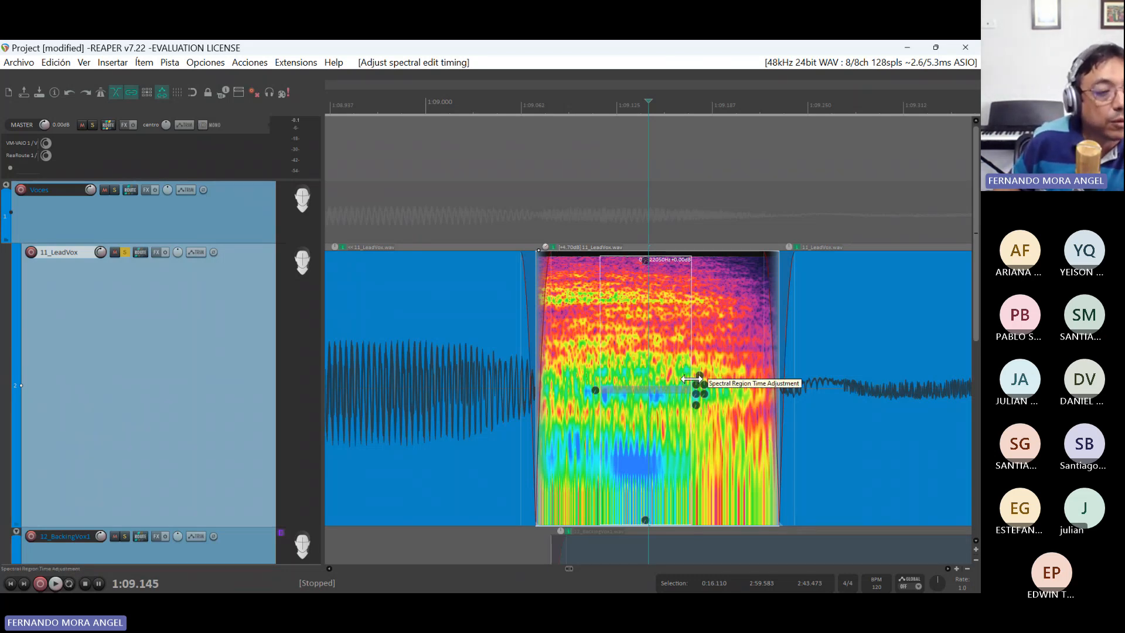
drag(692, 380, 633, 387)
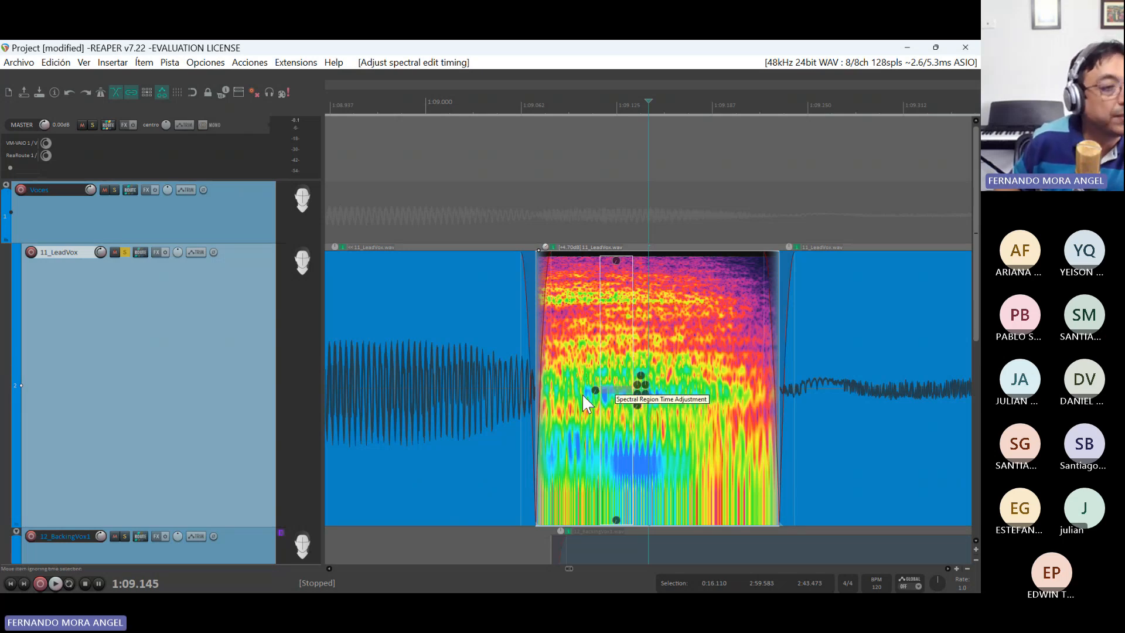
scroll(637, 423, up, 2)
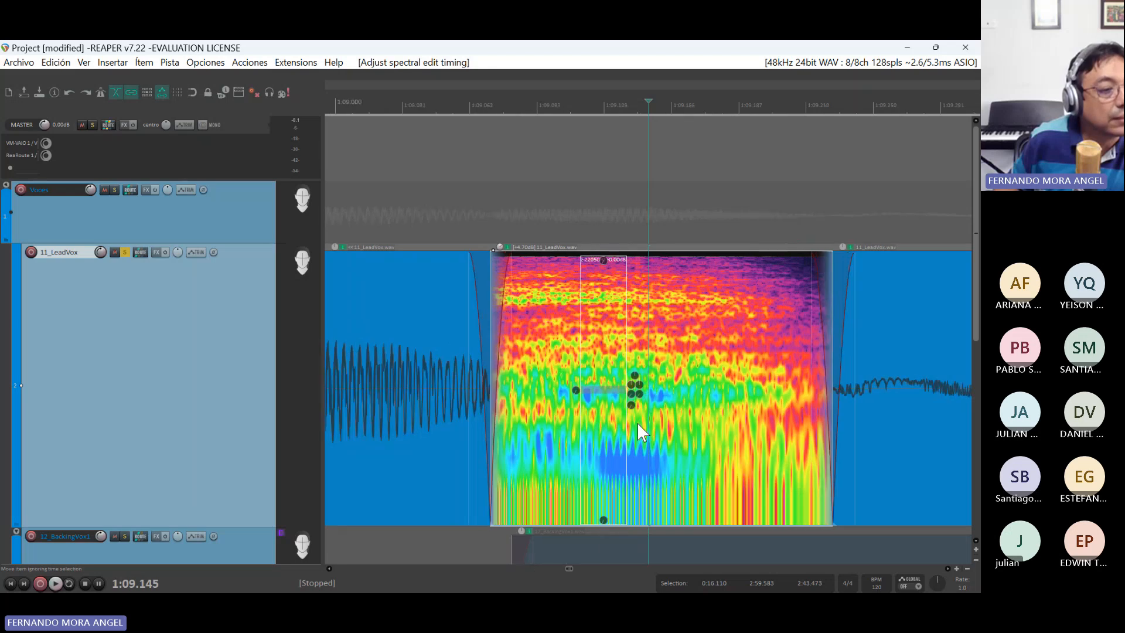
drag(595, 258, 592, 380)
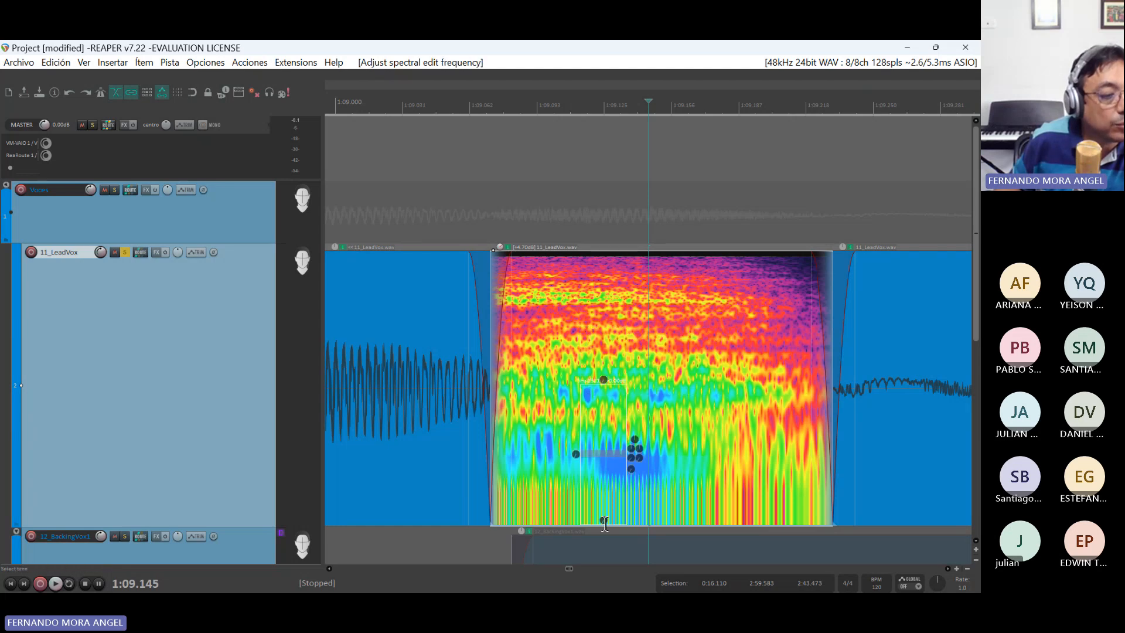
drag(605, 523, 610, 409)
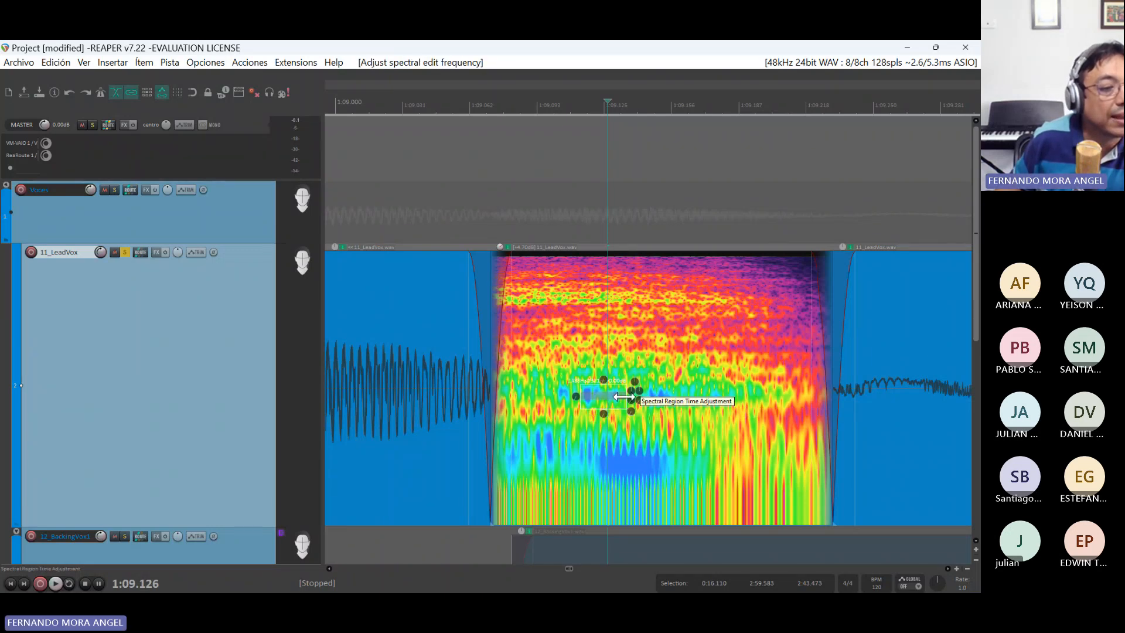
- Lower the gain of the narrowed spectral edit region on the isolated lead vocal segment
click(622, 397)
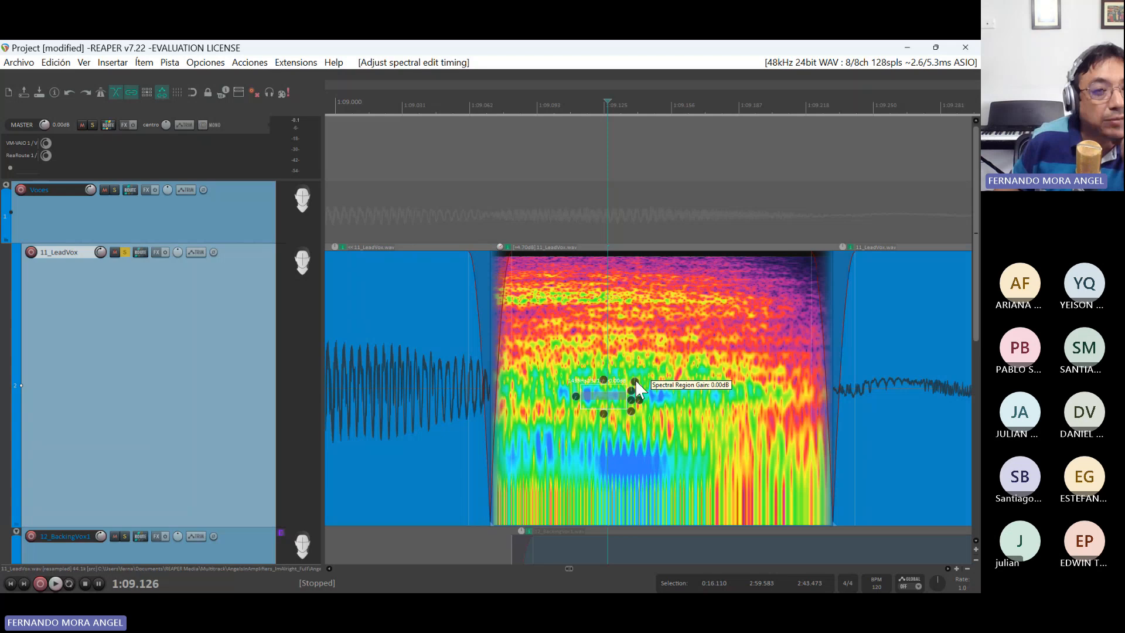
drag(635, 379, 633, 394)
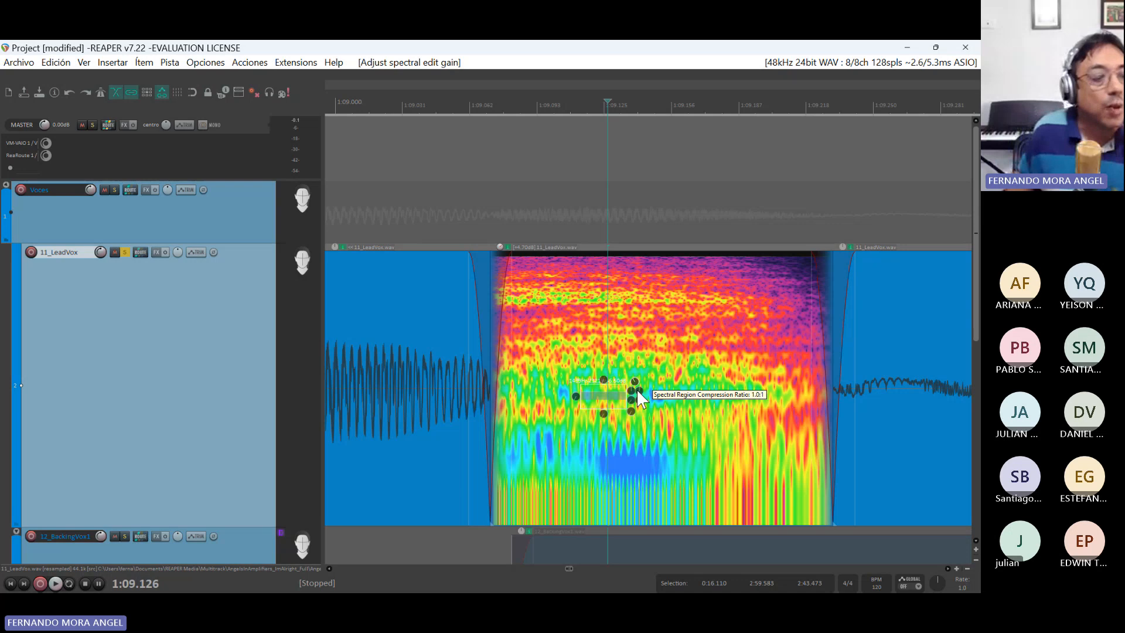
drag(634, 381, 636, 378)
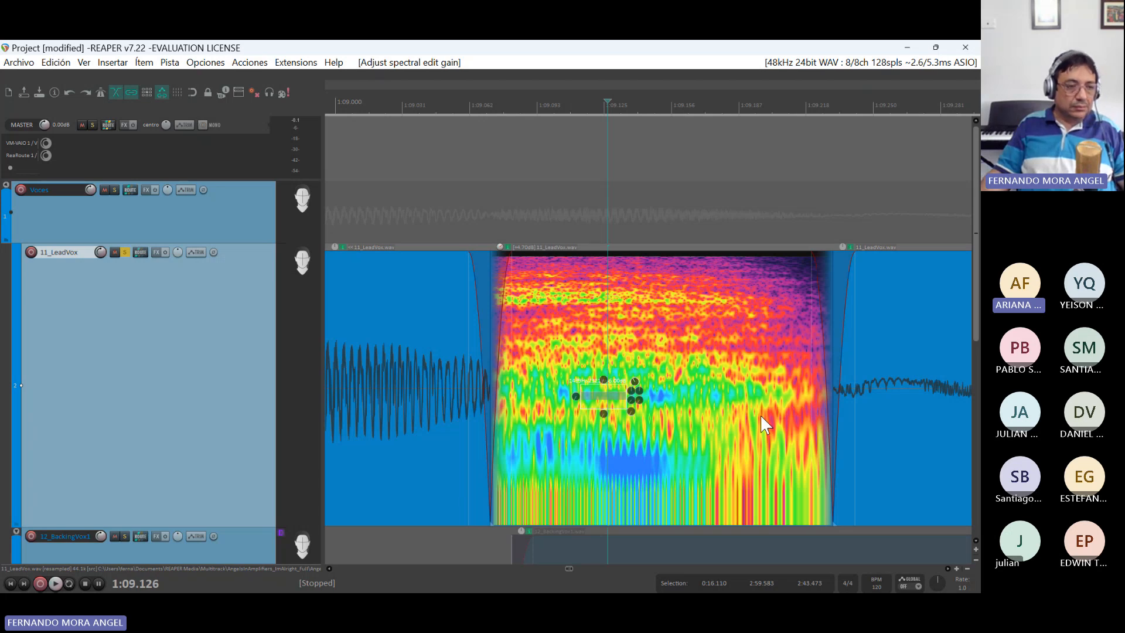
- Add a second spectral edit to the isolated lead vocal item at 1:09.162
click(683, 107)
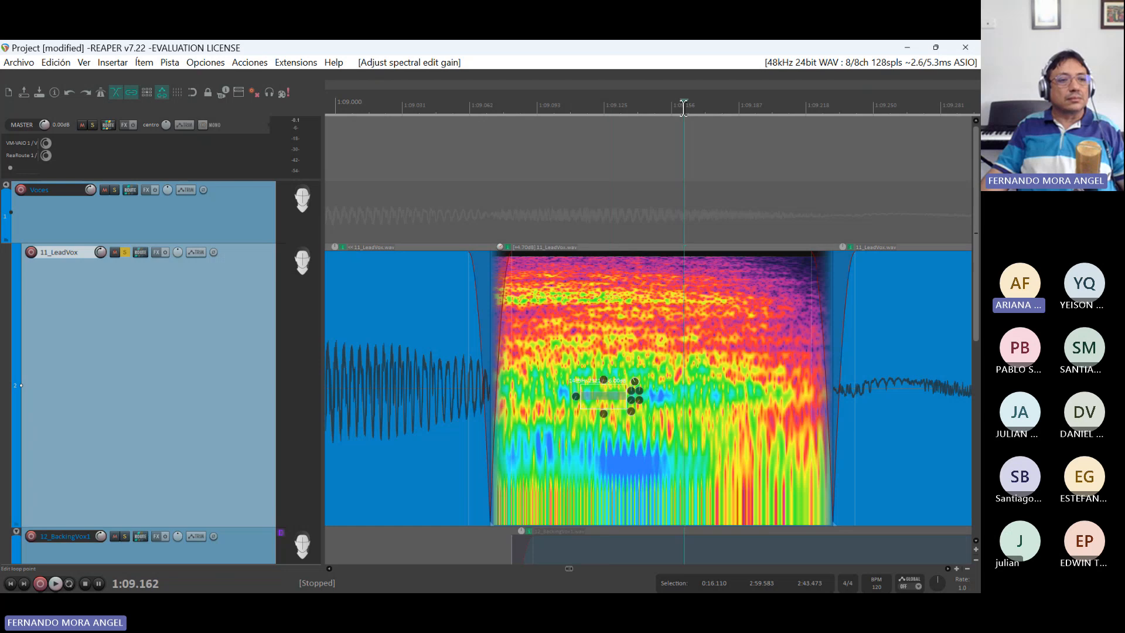
right_click(684, 328)
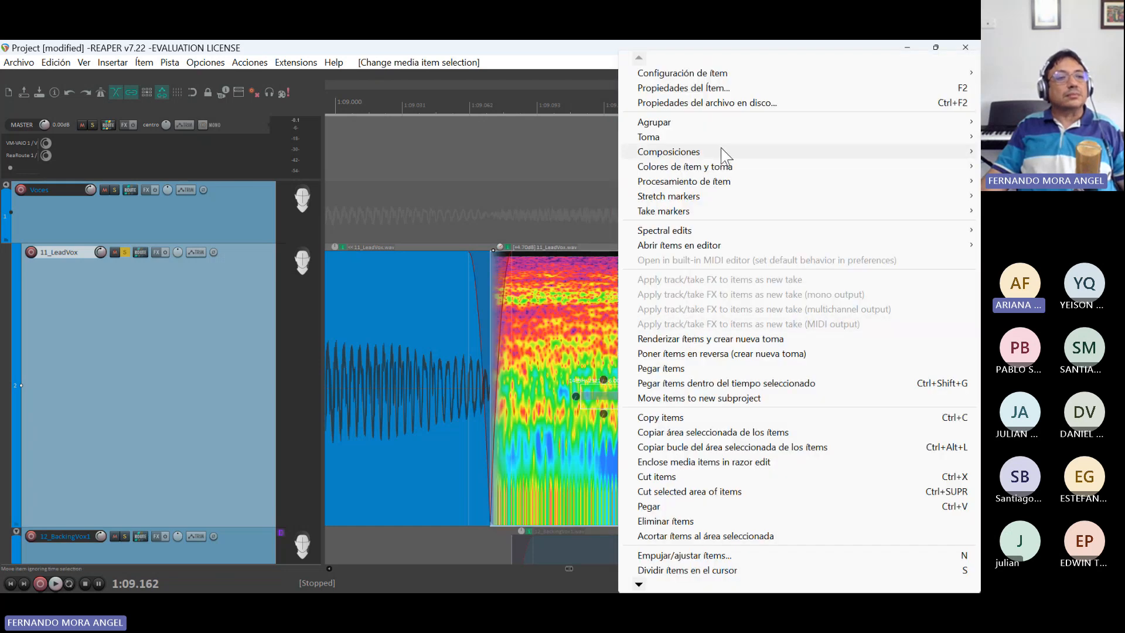
mouse_move(725, 156)
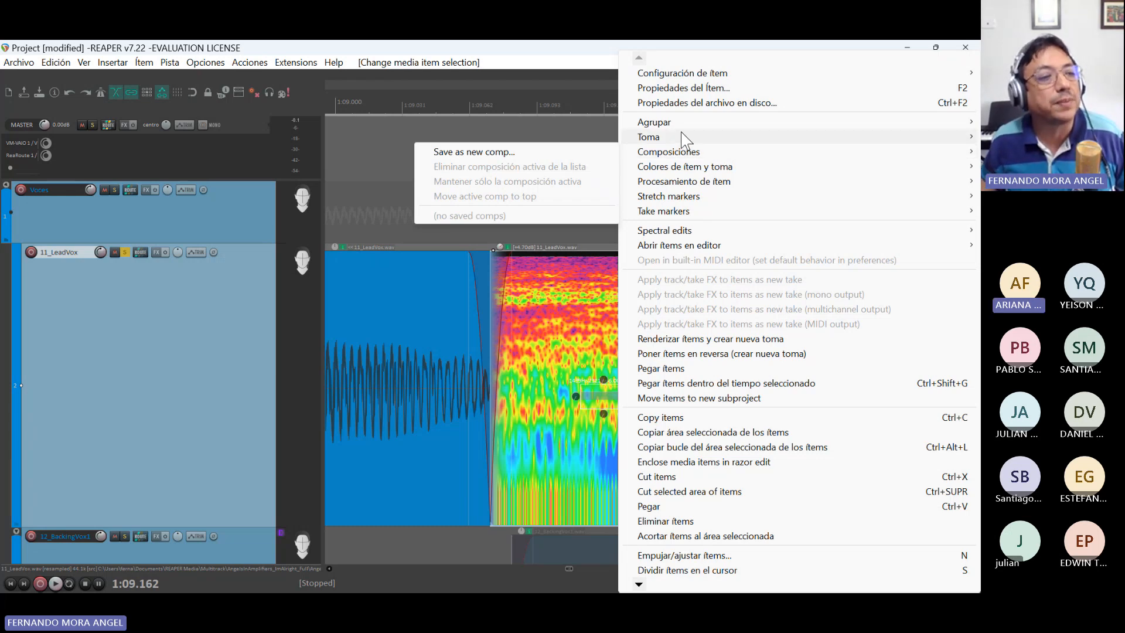
mouse_move(682, 241)
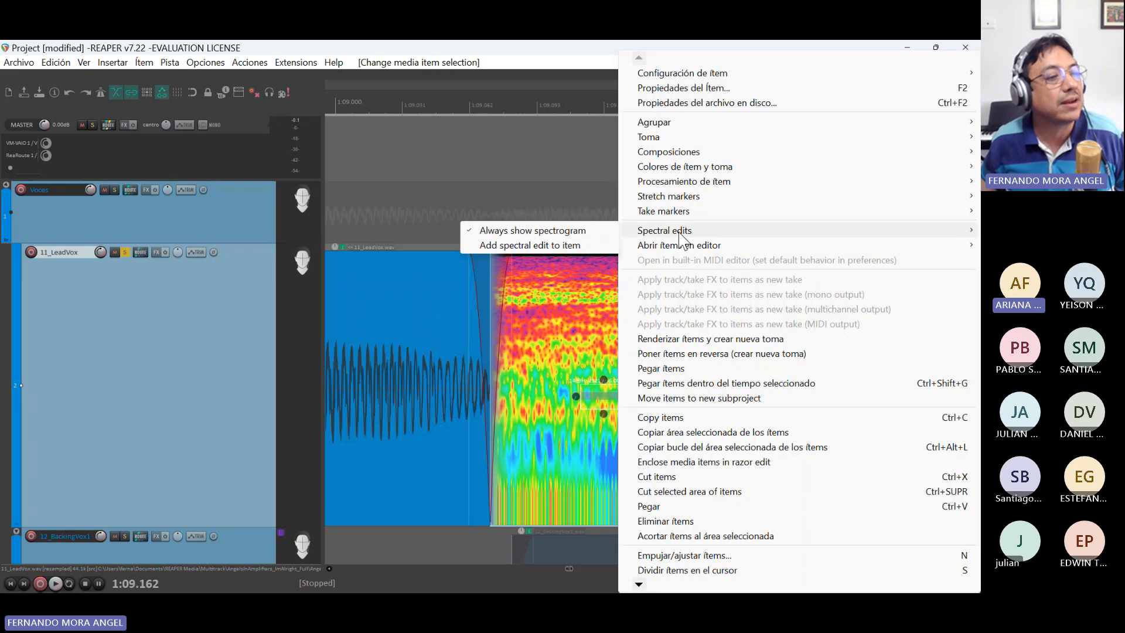
click(581, 248)
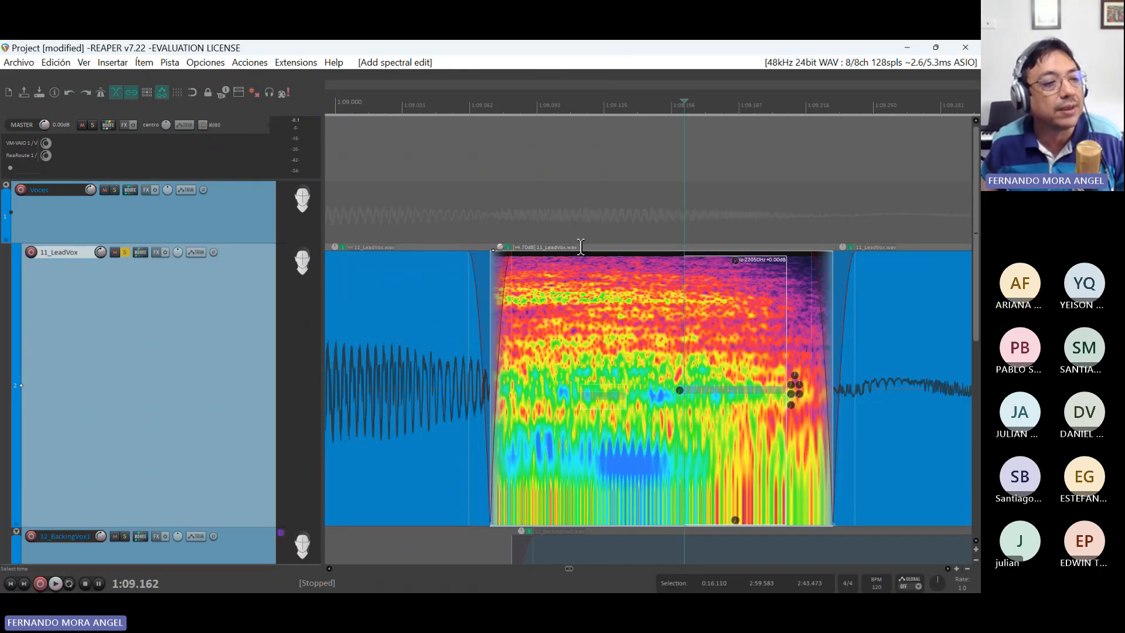
- Confine the second spectral edit region to 3076–4603 Hz and shorten it to end at about 1:09.18
click(604, 394)
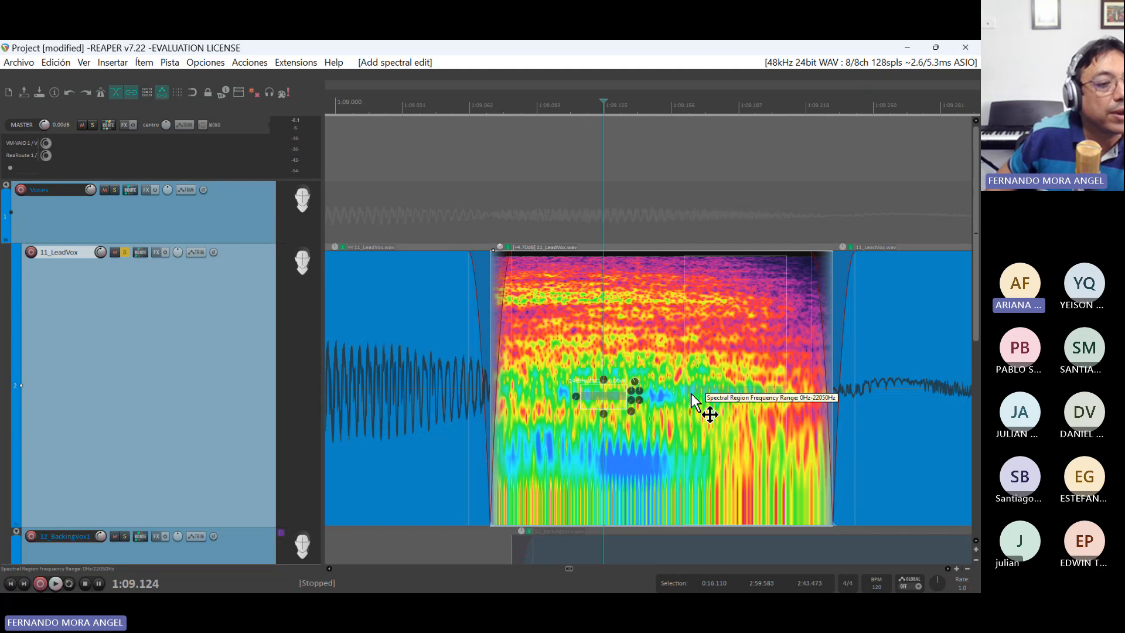
click(720, 396)
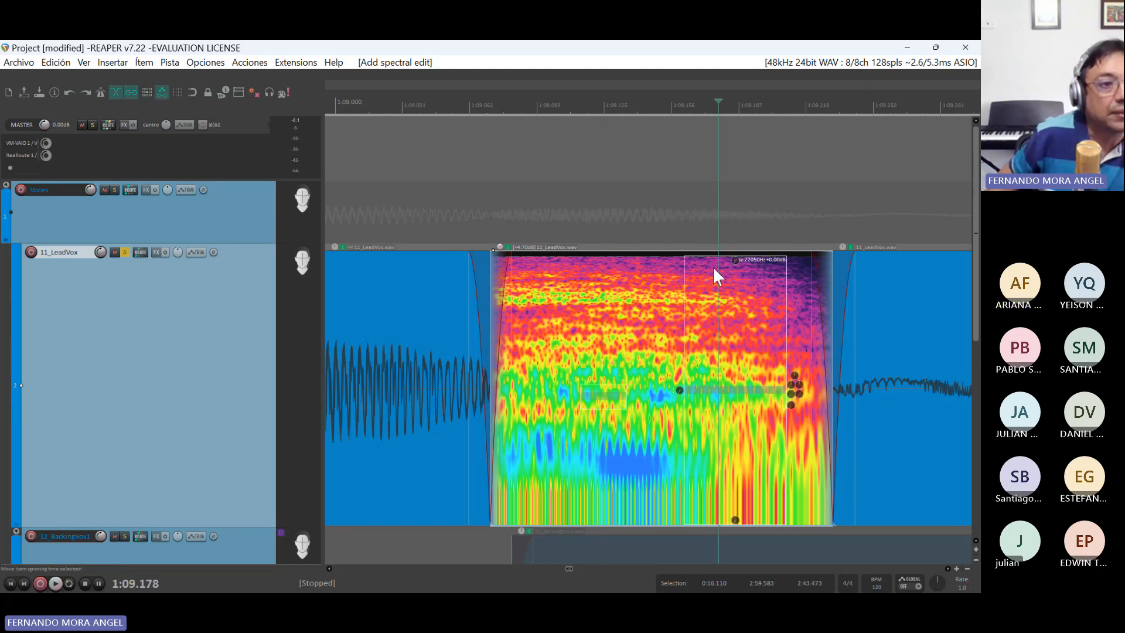
drag(726, 256, 725, 351)
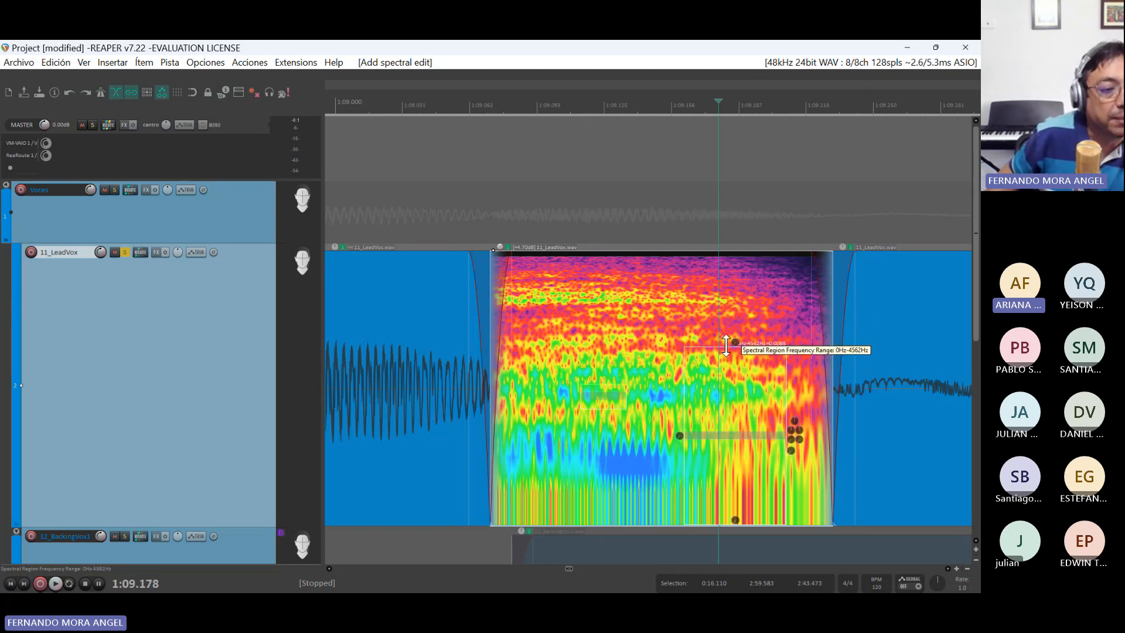
drag(727, 524, 732, 363)
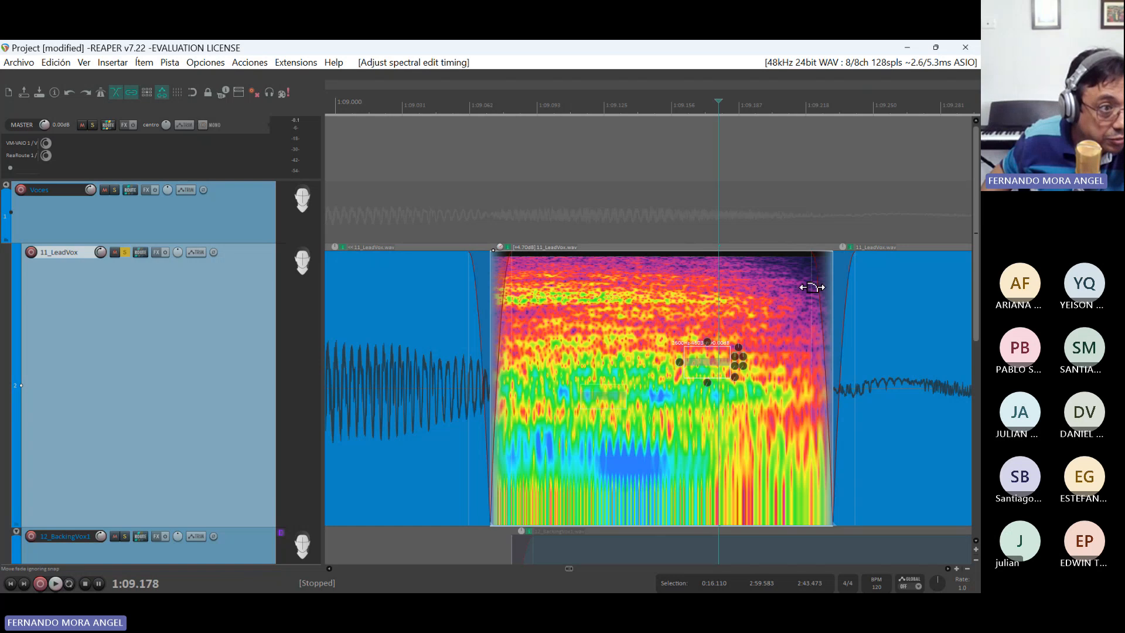
click(488, 111)
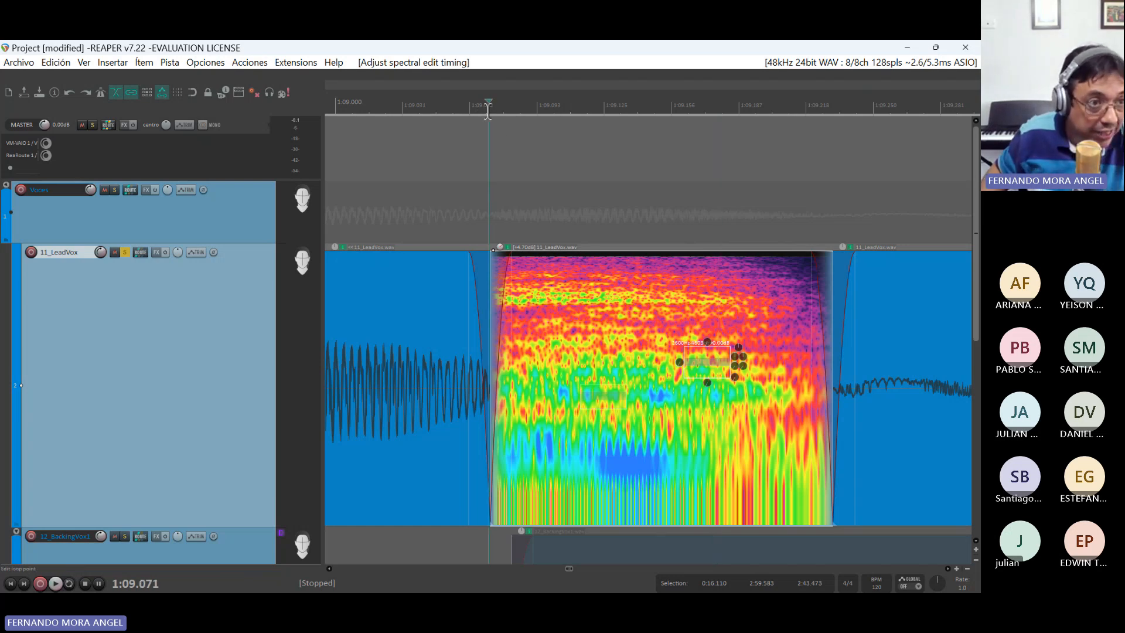
click(837, 111)
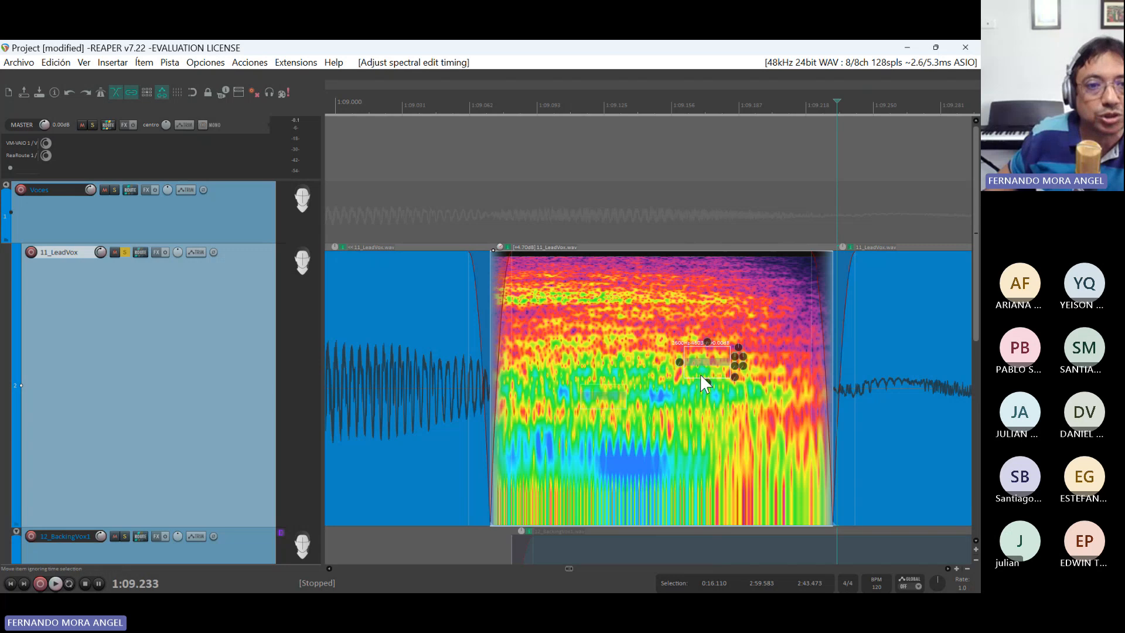
mouse_move(706, 379)
mouse_down()
mouse_move(708, 389)
mouse_move(709, 373)
mouse_up()
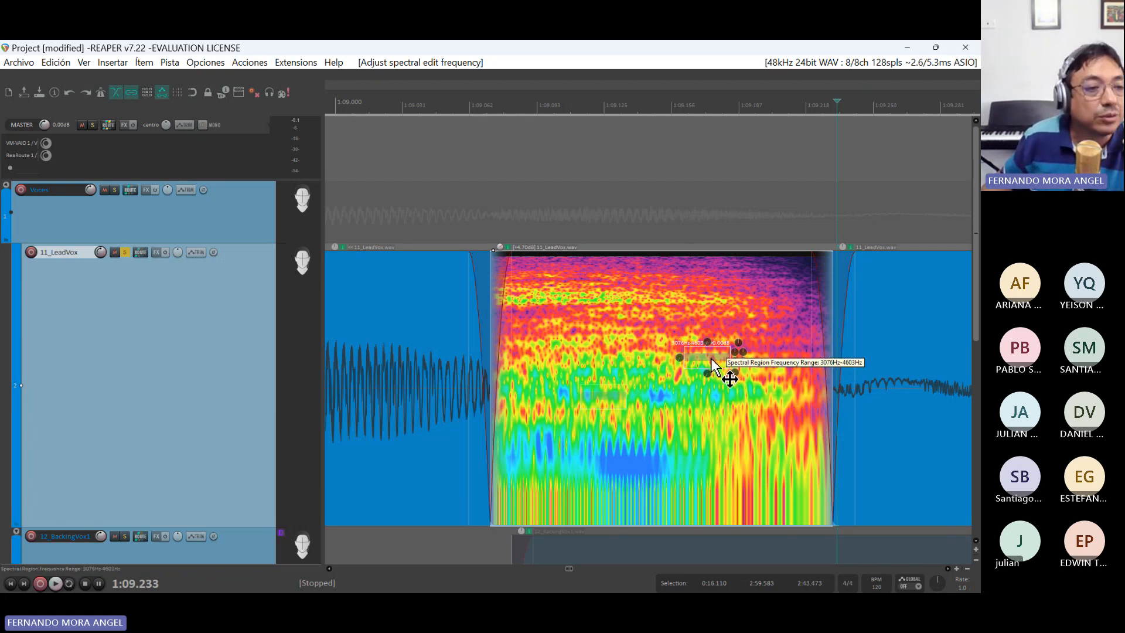
- Reshape the second spectral region to 2–276 Hz, from about 1:09.12 to 1:09.16, and reduce its gain to about -9 dB
drag(709, 368, 694, 525)
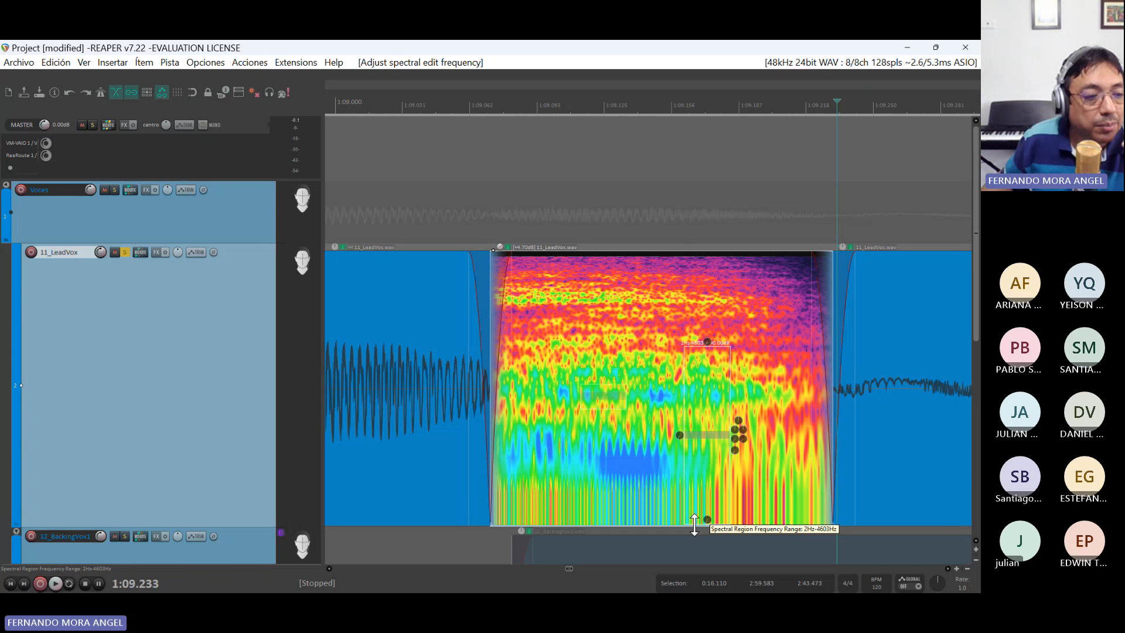
drag(709, 347, 592, 492)
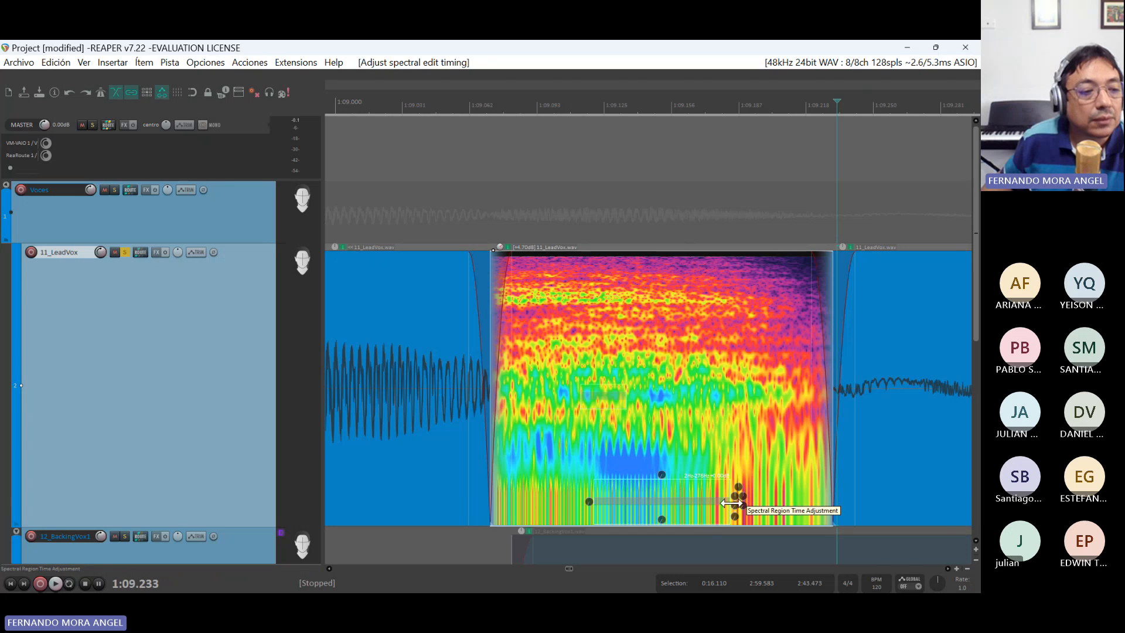
drag(724, 501, 691, 504)
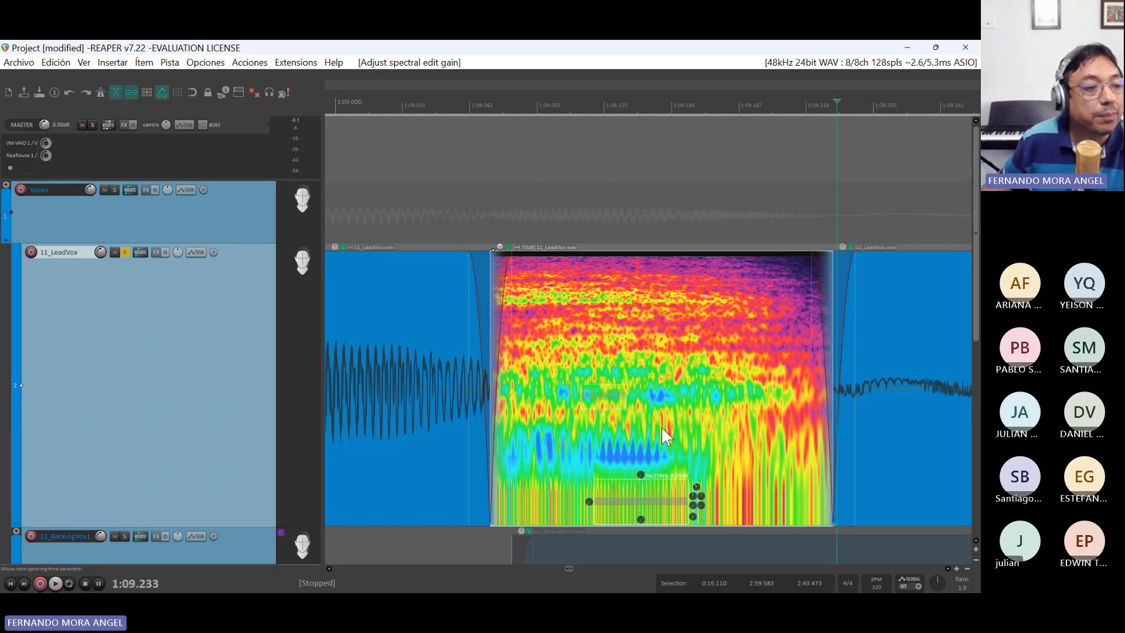
- Turn off the permanent spectrogram display on the isolated lead vocal item
click(617, 401)
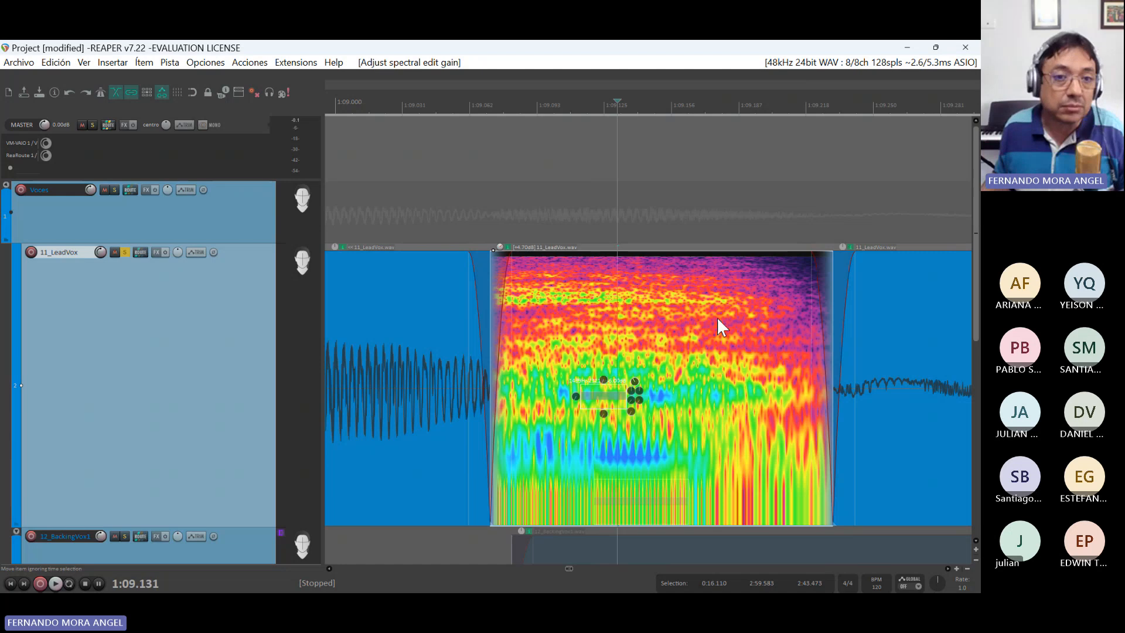
scroll(758, 402, down, 3)
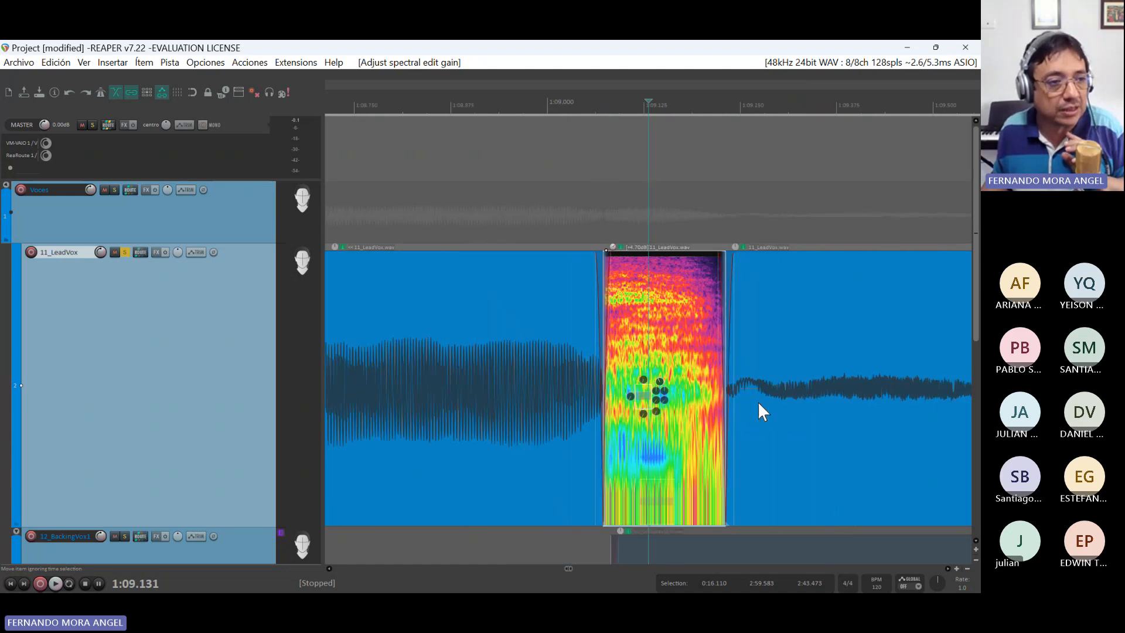
scroll(712, 416, up, 3)
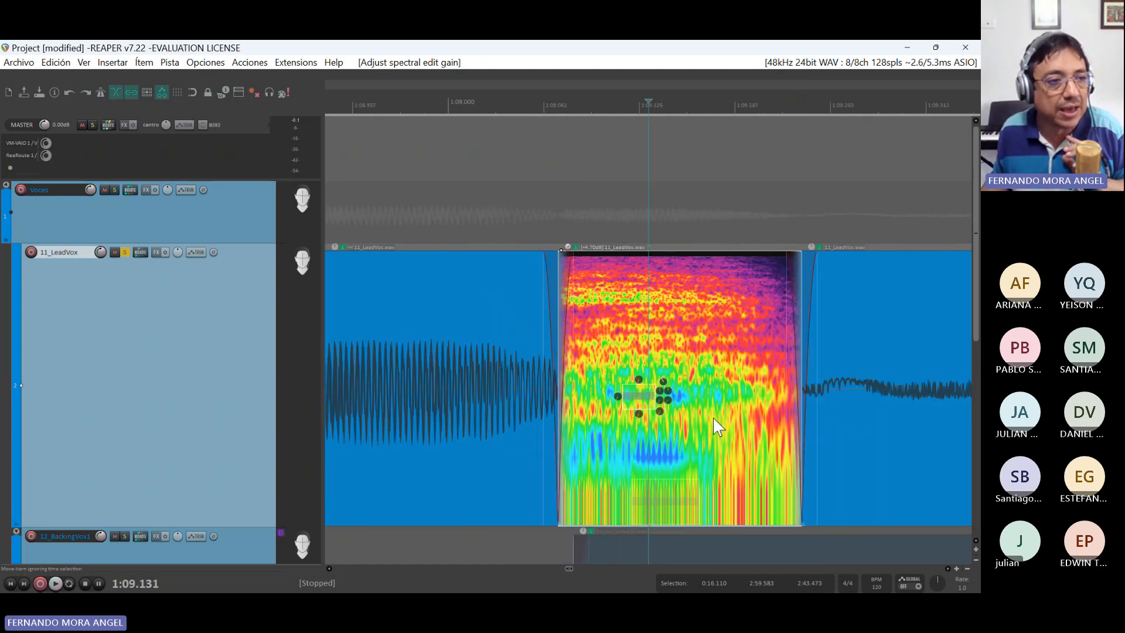
click(564, 104)
scroll(621, 264, down, 3)
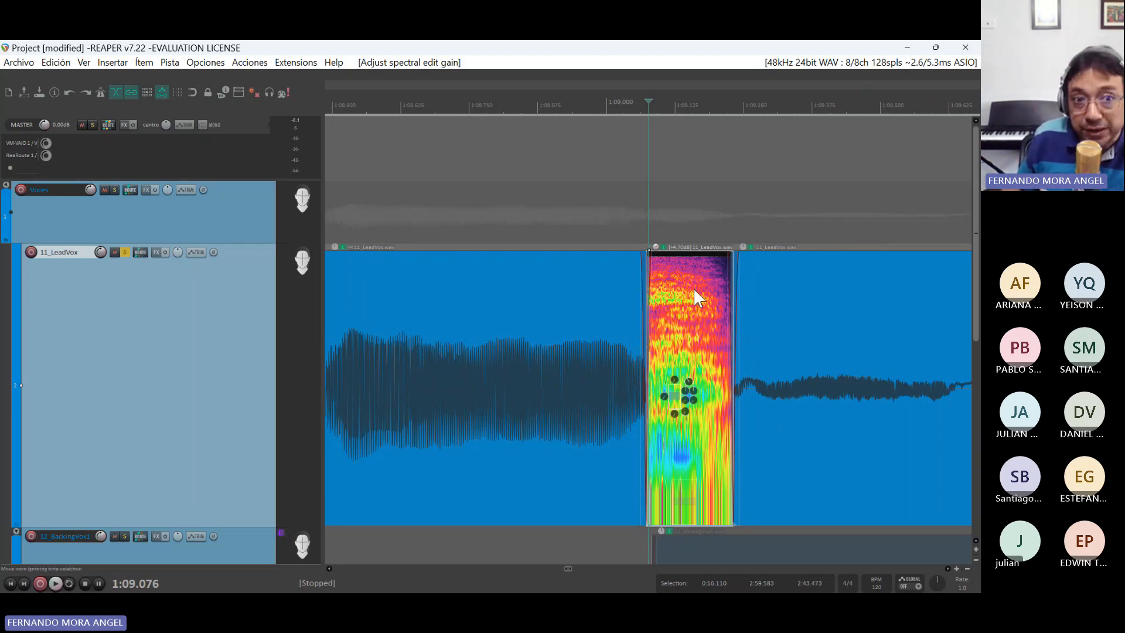
scroll(752, 407, down, 5)
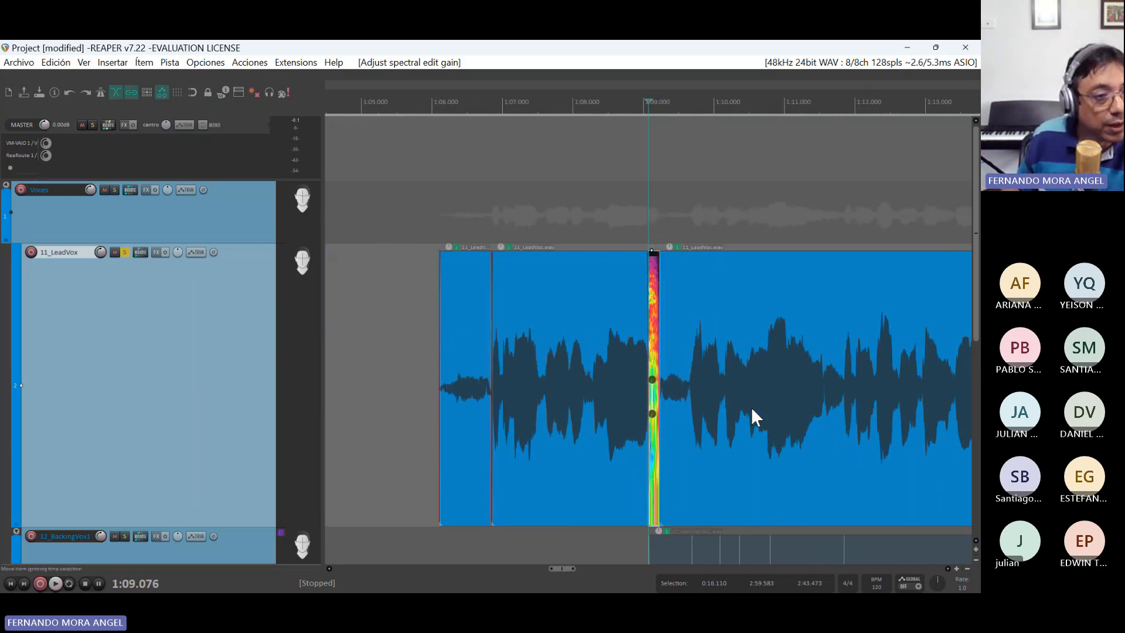
scroll(751, 407, up, 3)
scroll(670, 270, up, 2)
right_click(670, 271)
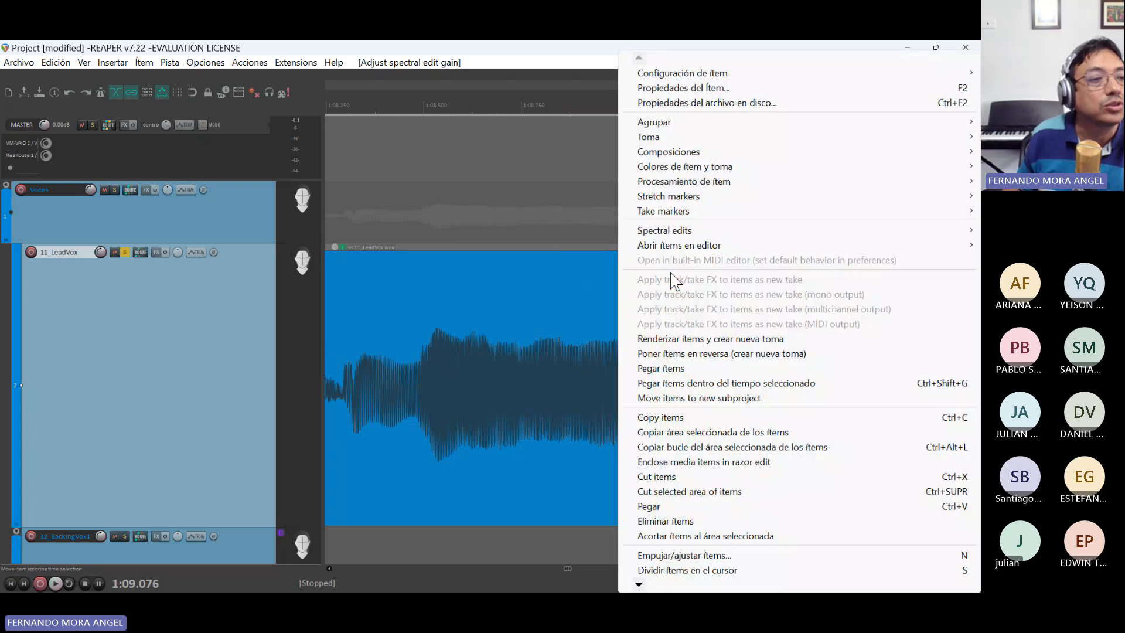
mouse_move(654, 238)
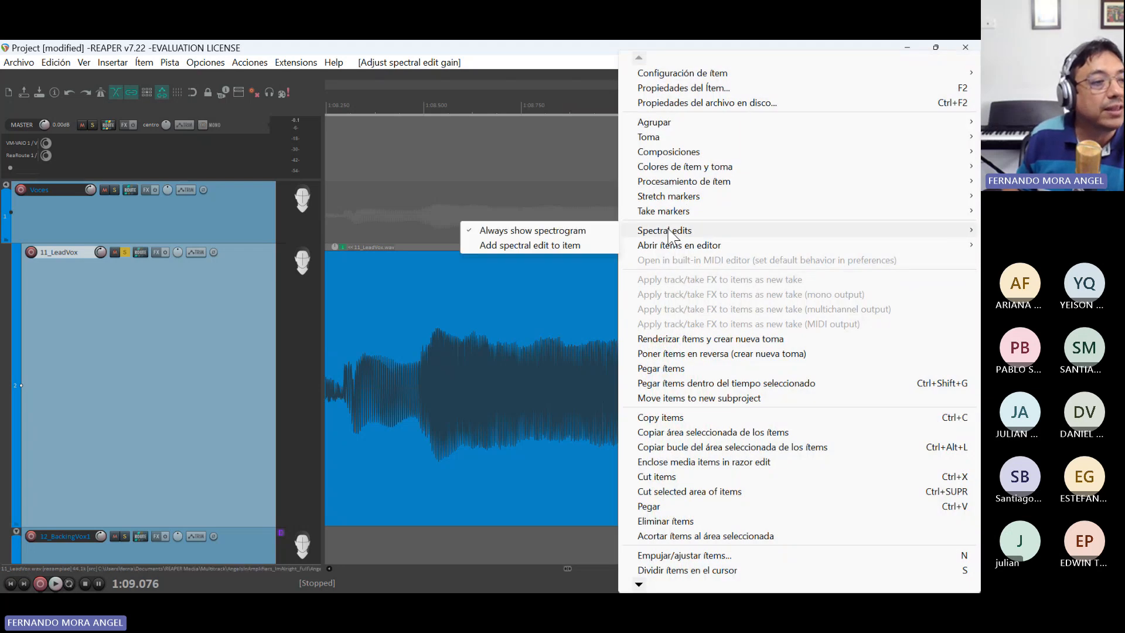
click(473, 231)
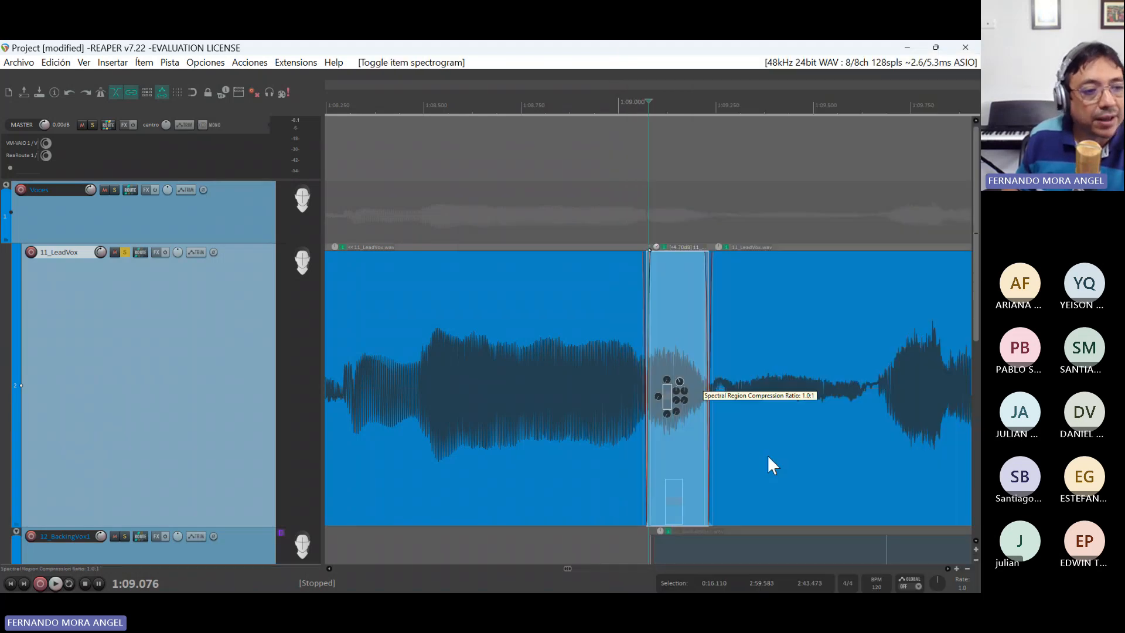
- Select the low-frequency spectral edit region on the isolated lead vocal item and turn on the item's permanent spectrogram display
scroll(674, 411, up, 6)
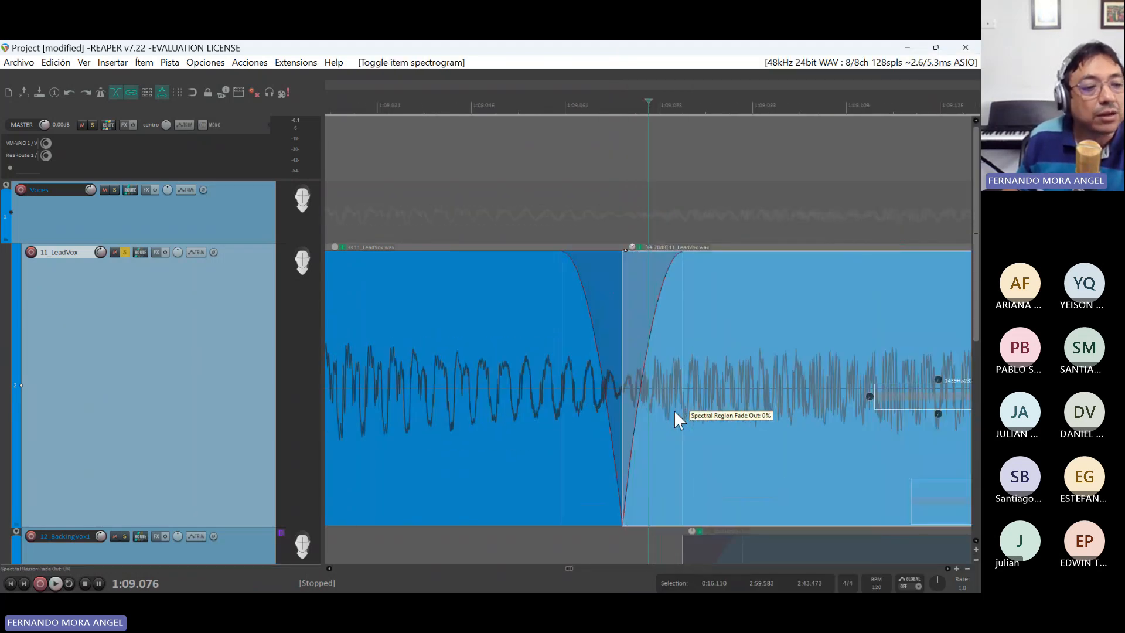
click(853, 478)
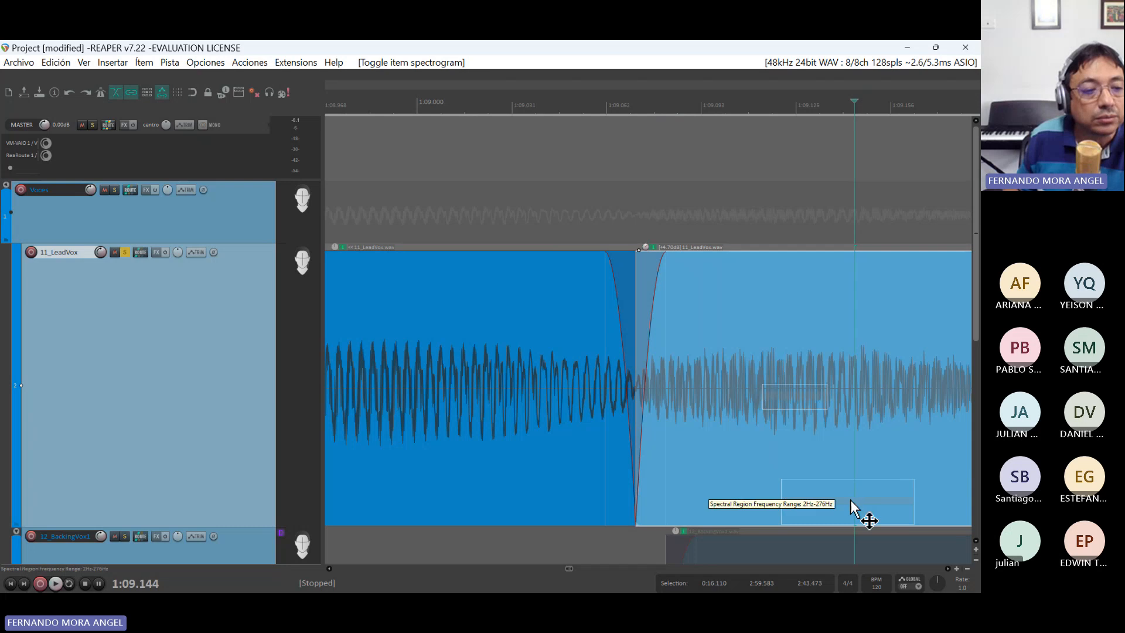
click(850, 480)
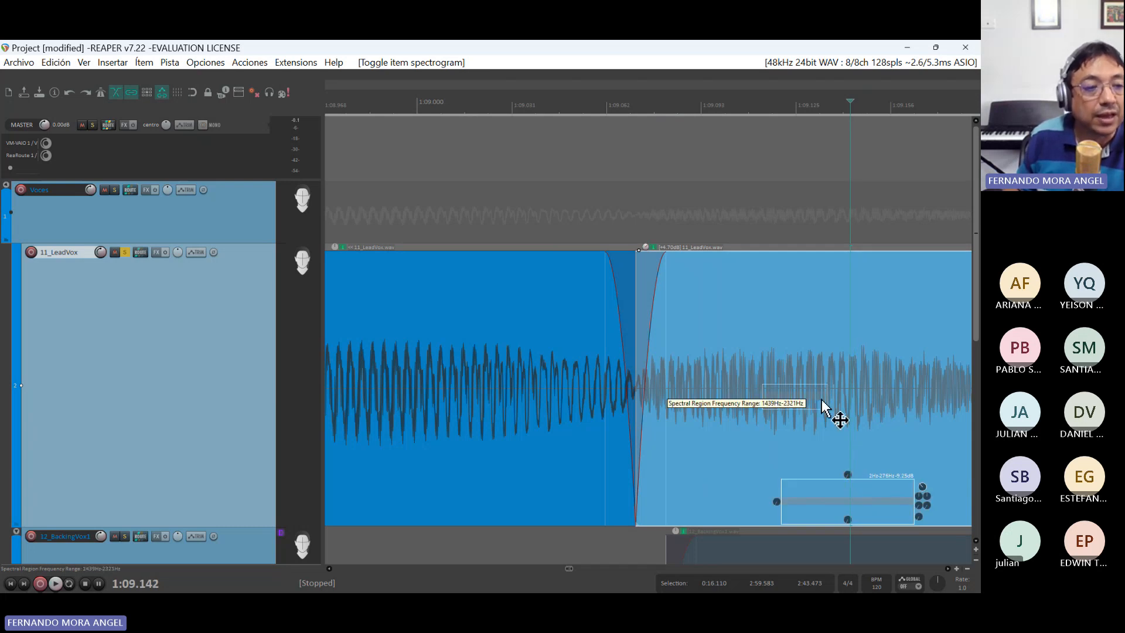
right_click(793, 366)
mouse_move(709, 231)
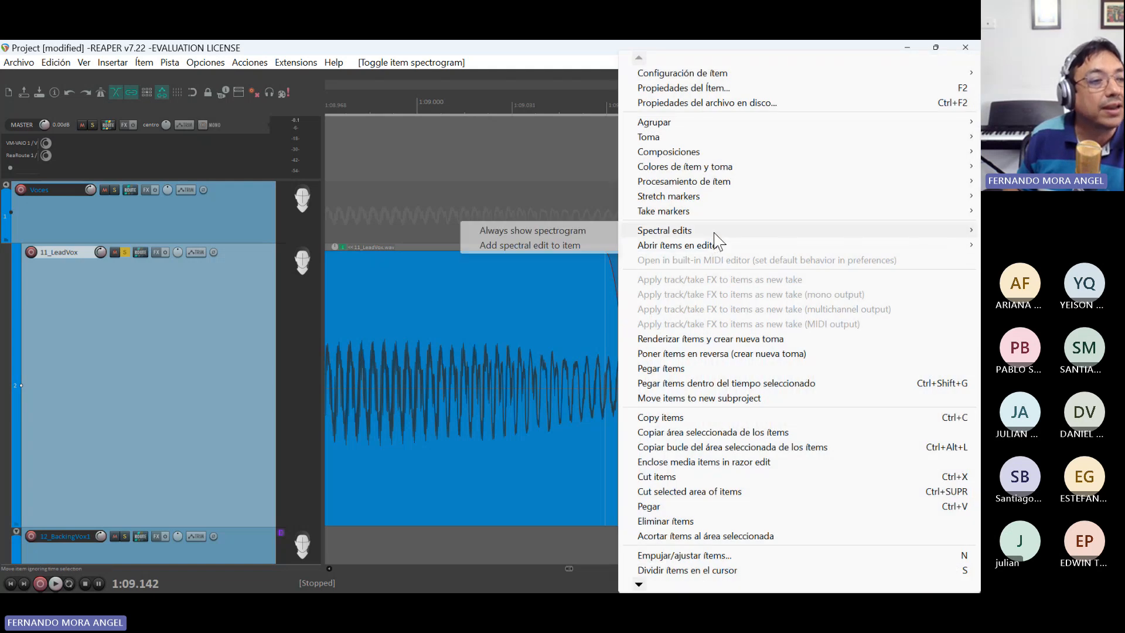
click(547, 230)
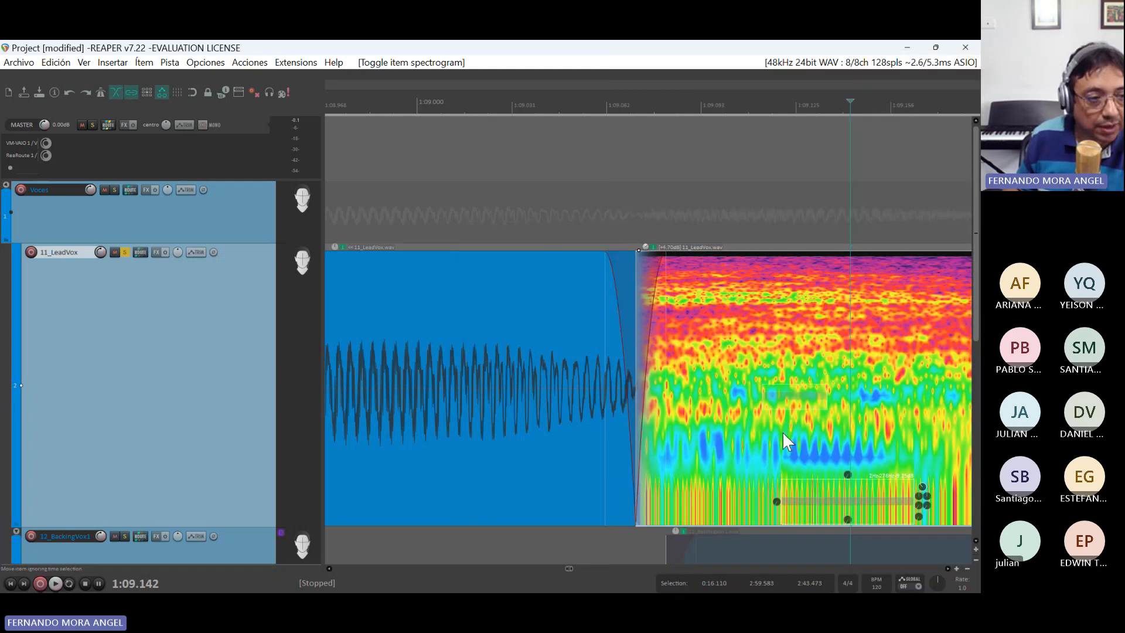
scroll(784, 434, down, 3)
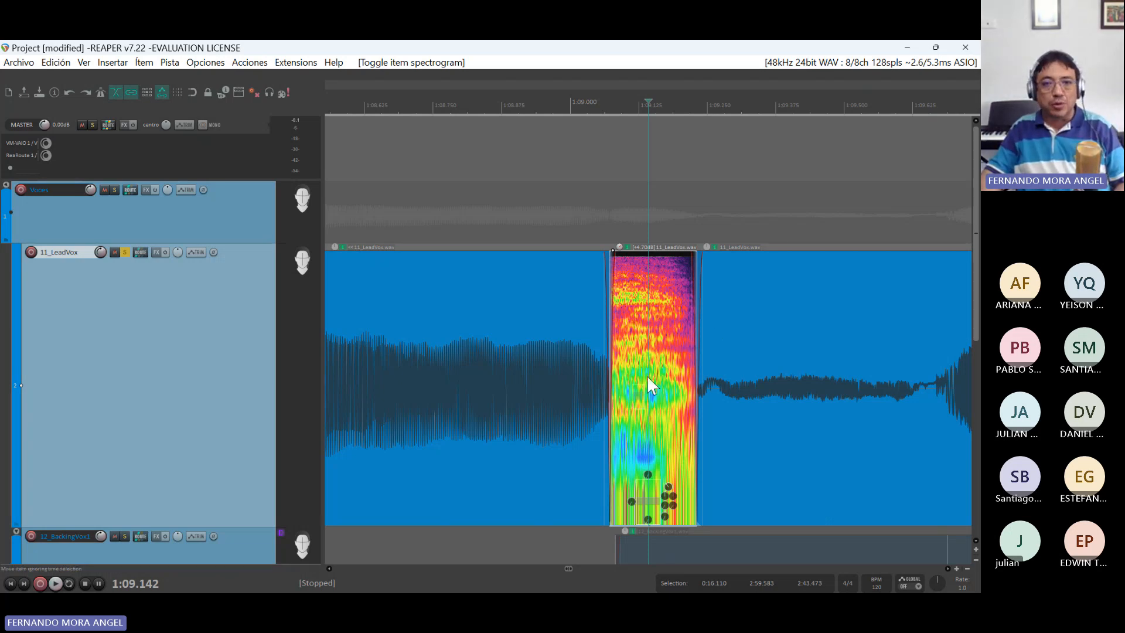
scroll(648, 378, up, 8)
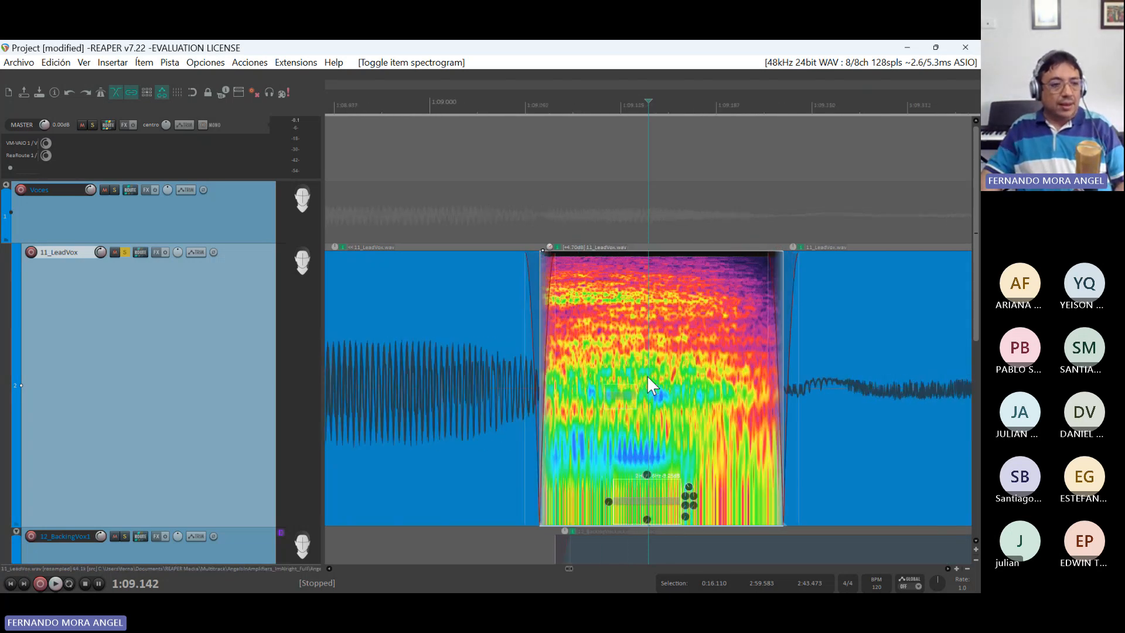
scroll(649, 378, down, 2)
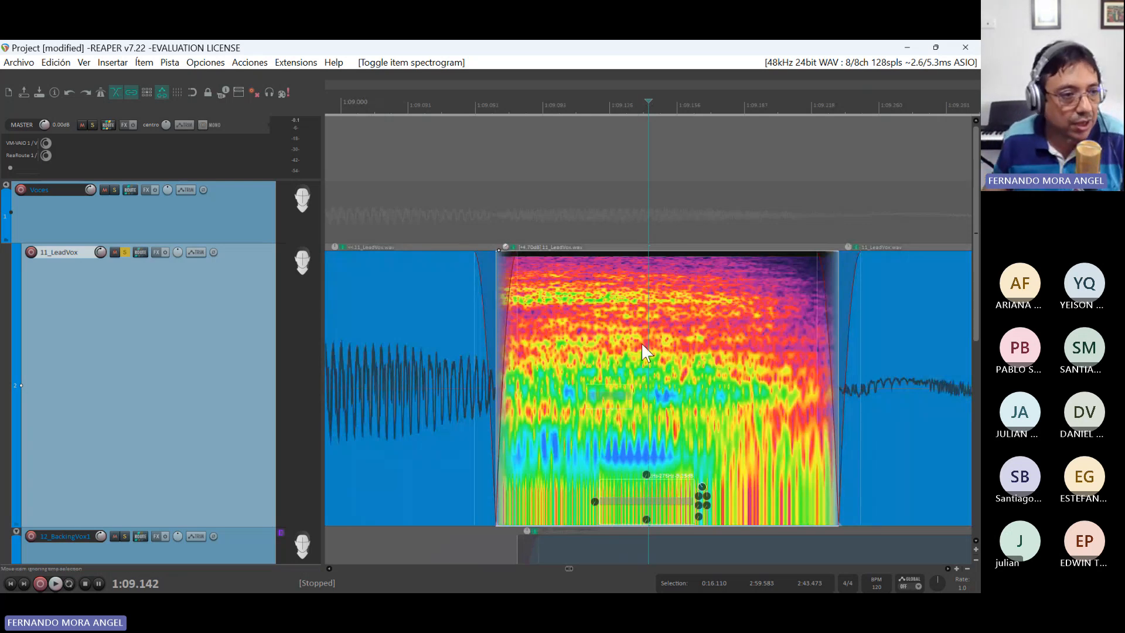
scroll(648, 402, down, 3)
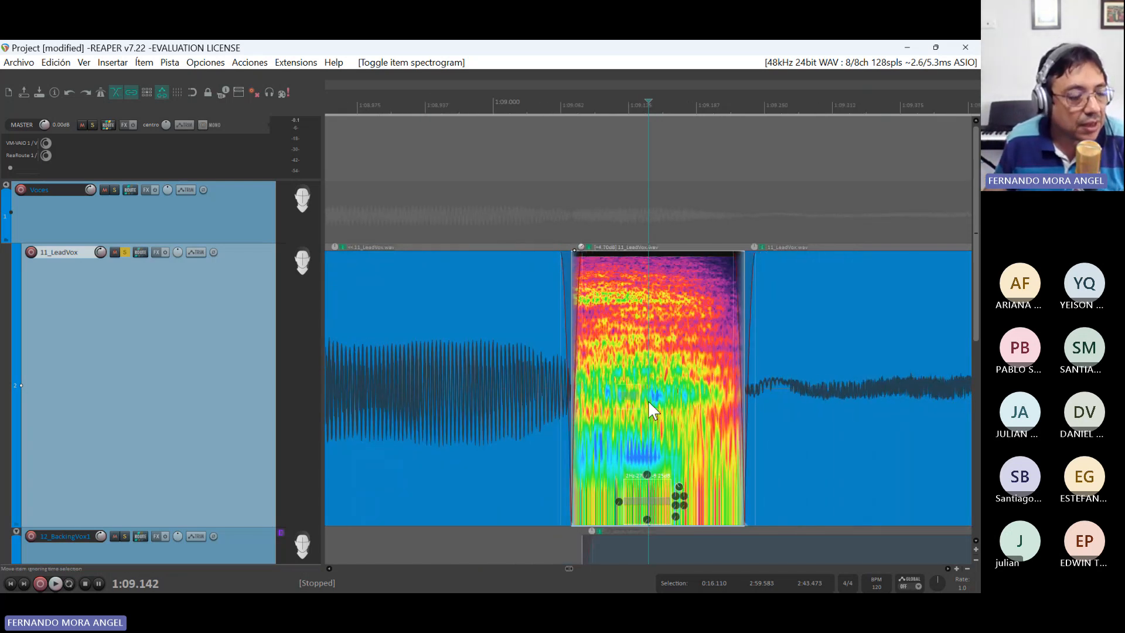
scroll(638, 389, up, 2)
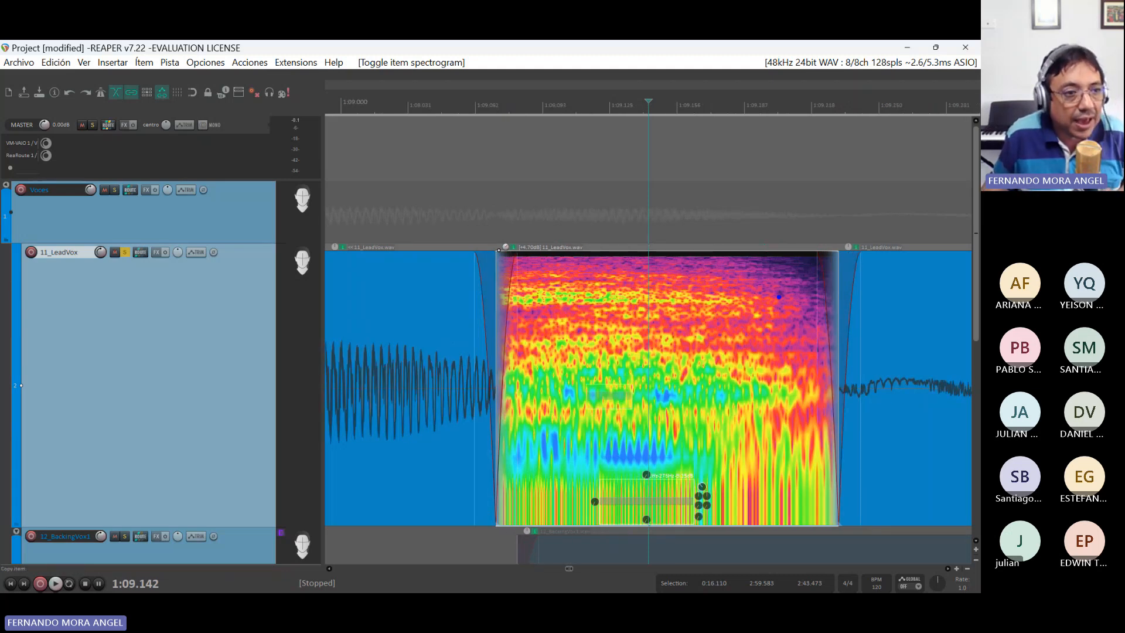
mouse_move(778, 296)
mouse_down()
mouse_move(794, 308)
mouse_move(787, 301)
mouse_up()
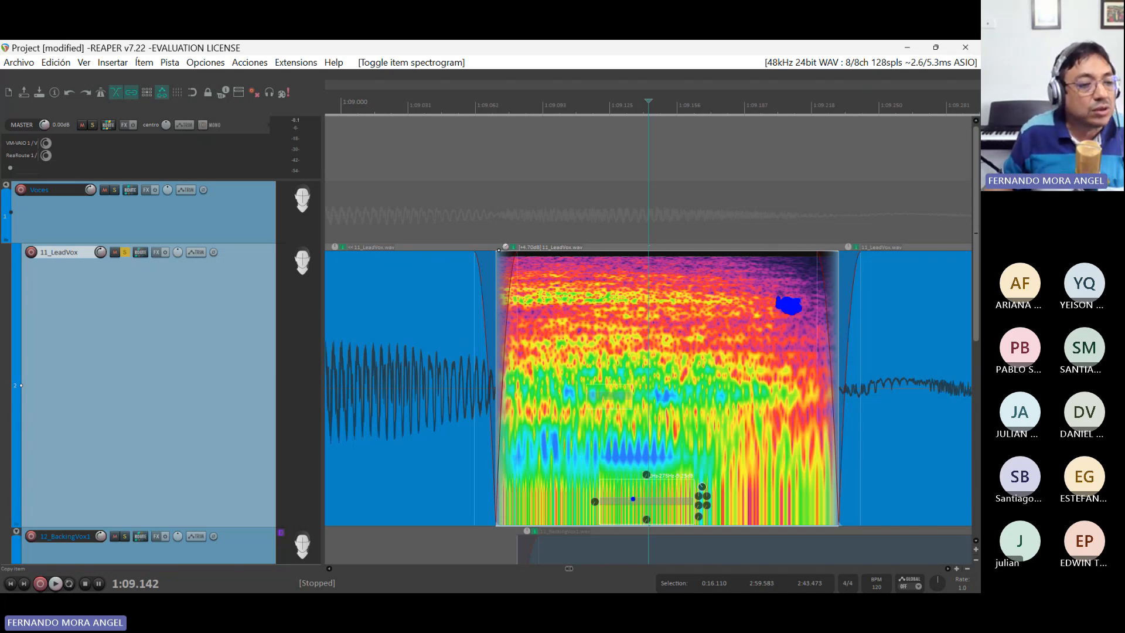
click(633, 499)
mouse_move(633, 499)
mouse_down()
mouse_move(591, 489)
mouse_move(716, 499)
mouse_move(609, 507)
mouse_move(584, 495)
mouse_move(645, 476)
mouse_move(591, 454)
mouse_move(663, 514)
mouse_move(608, 532)
mouse_up()
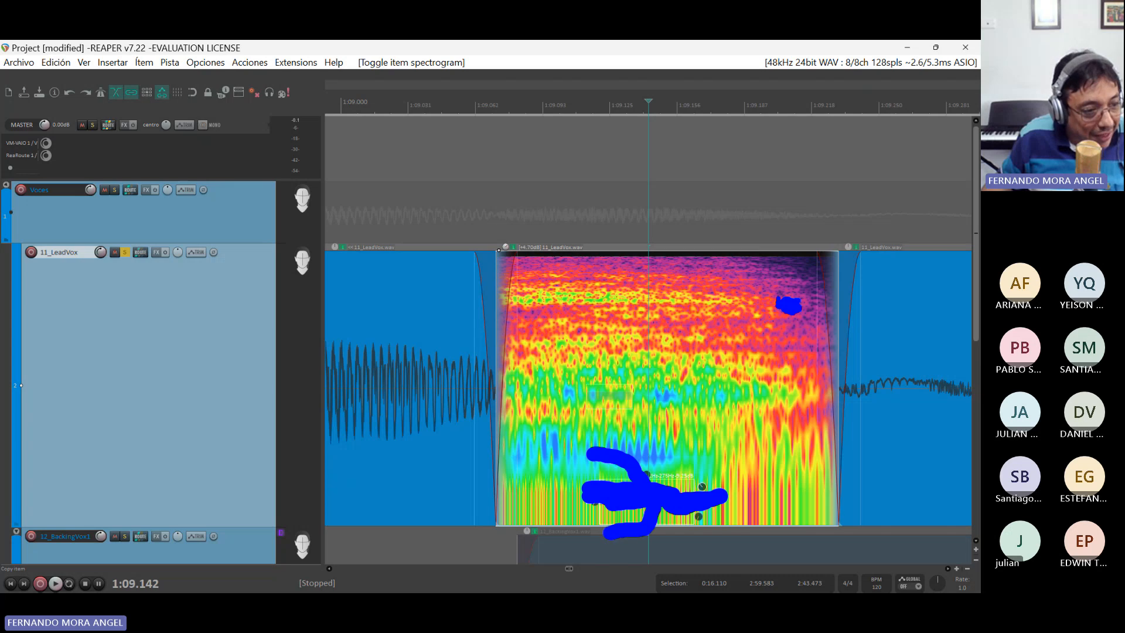
click(935, 549)
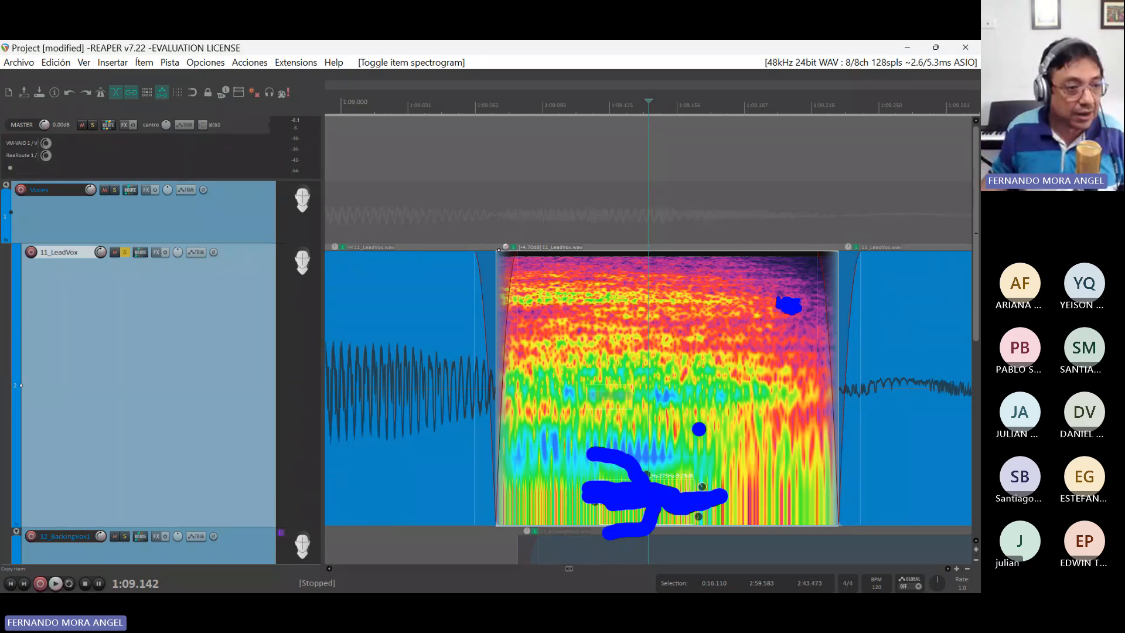
- Clear the drawn annotations and turn off solo on the 11_LeadVox track
key(Escape)
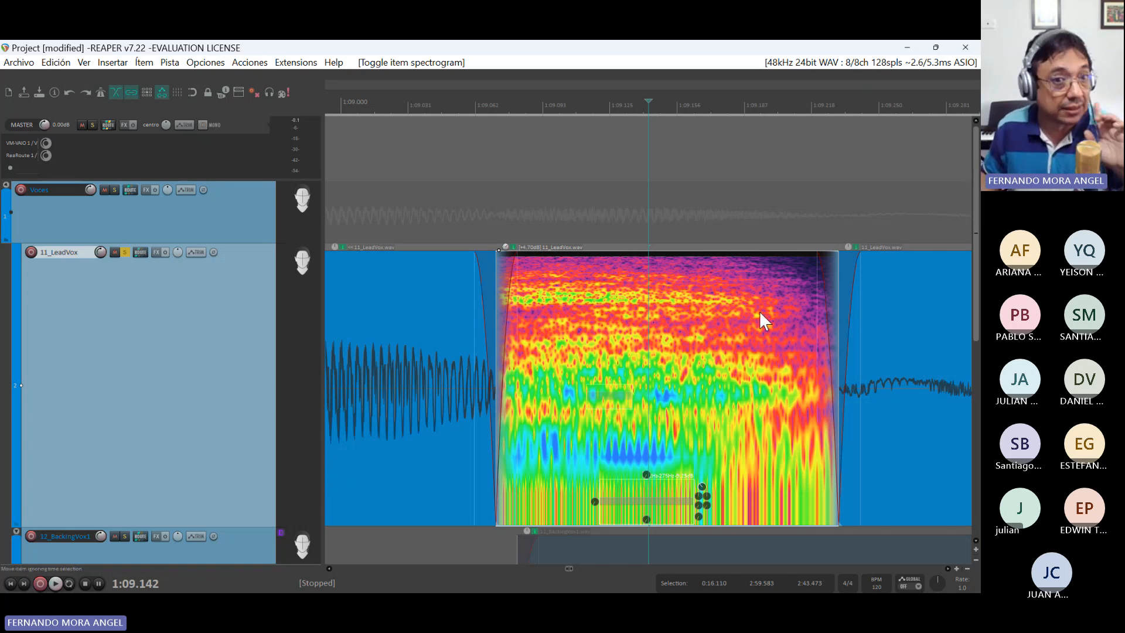
scroll(754, 318, down, 4)
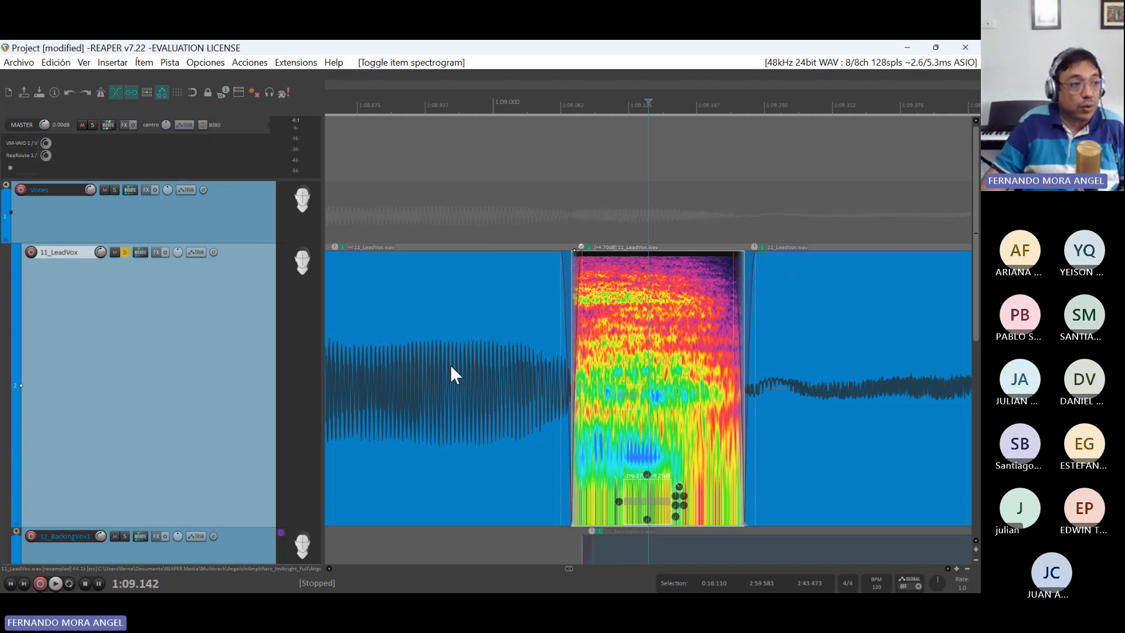
click(125, 253)
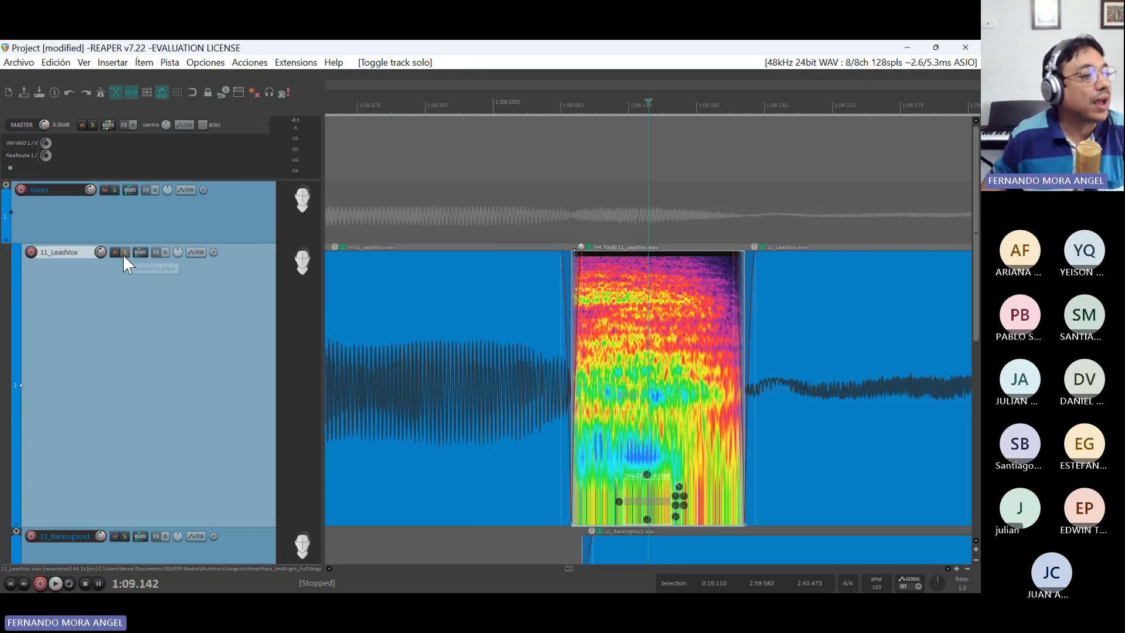
- Add iZotope's RX 10 Spectral De-noise effect to the 11_LeadVox track
click(156, 253)
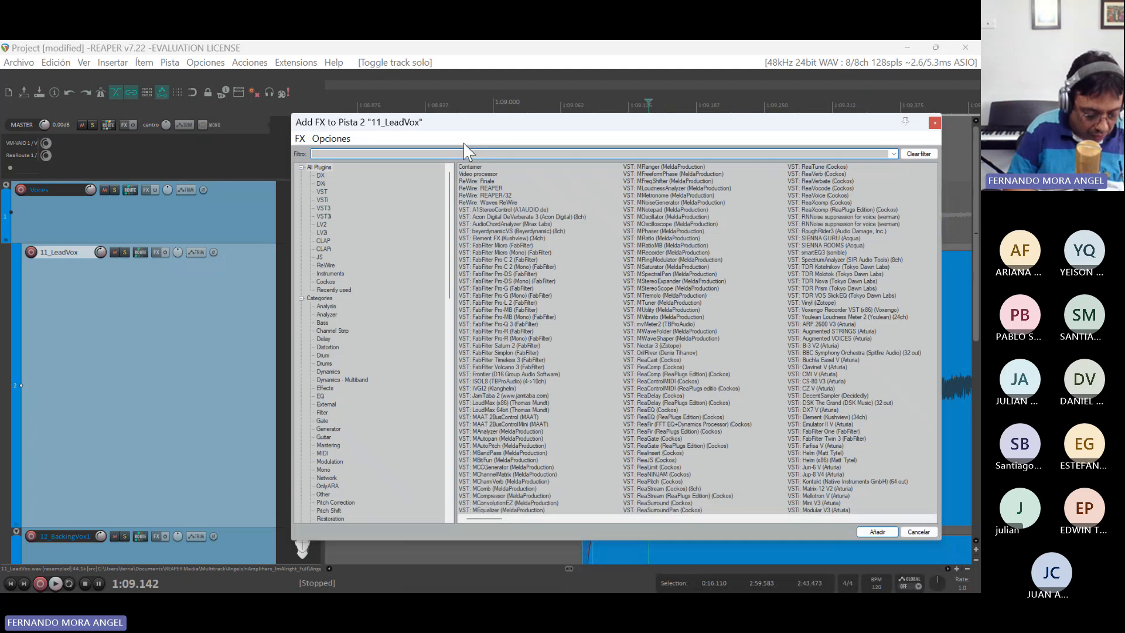
scroll(372, 484, down, 6)
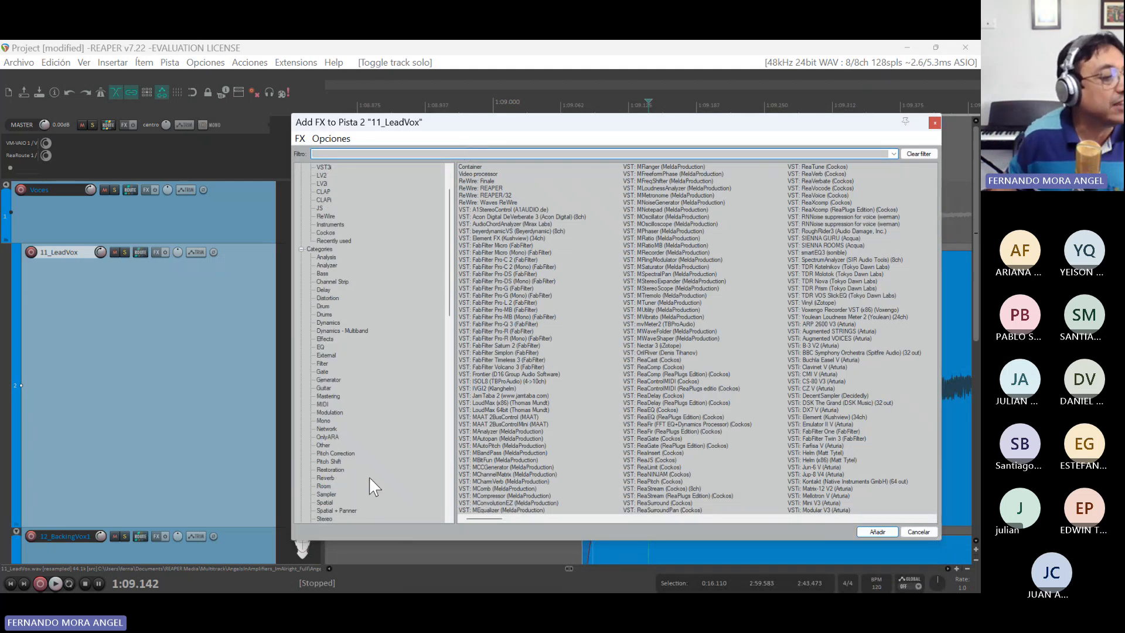
scroll(372, 487, down, 4)
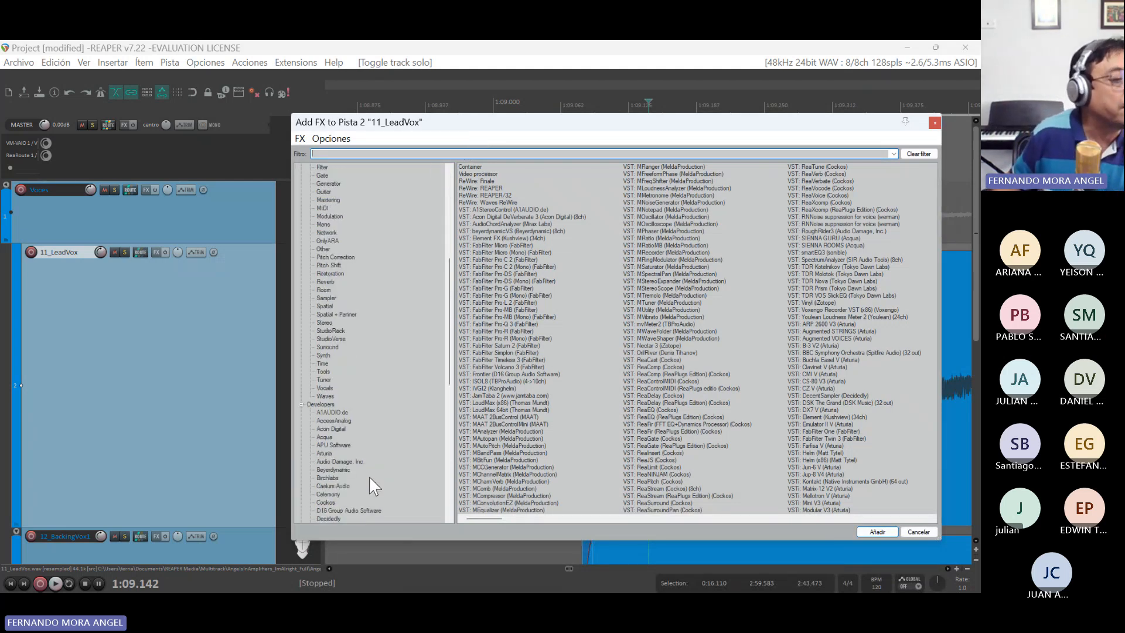
scroll(403, 436, down, 7)
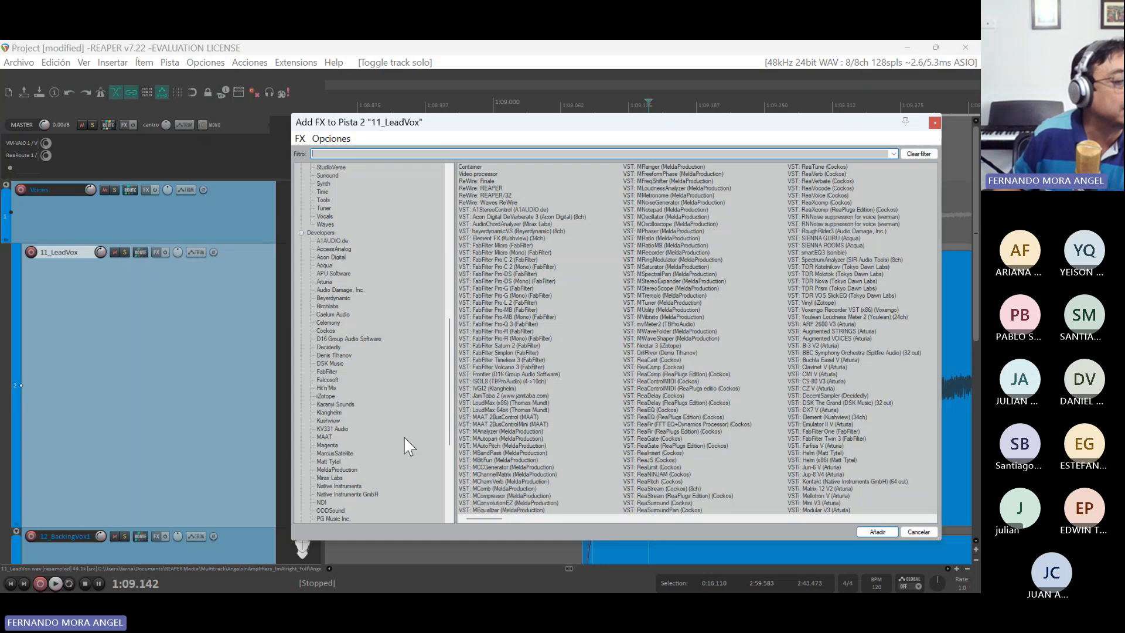
scroll(409, 446, down, 1)
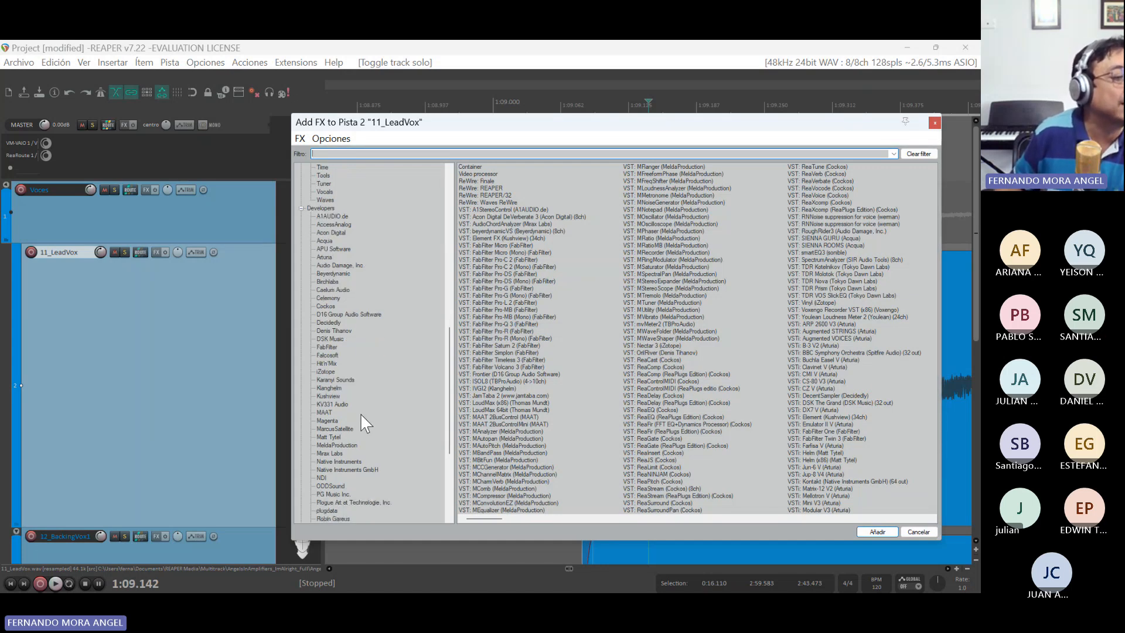
click(322, 369)
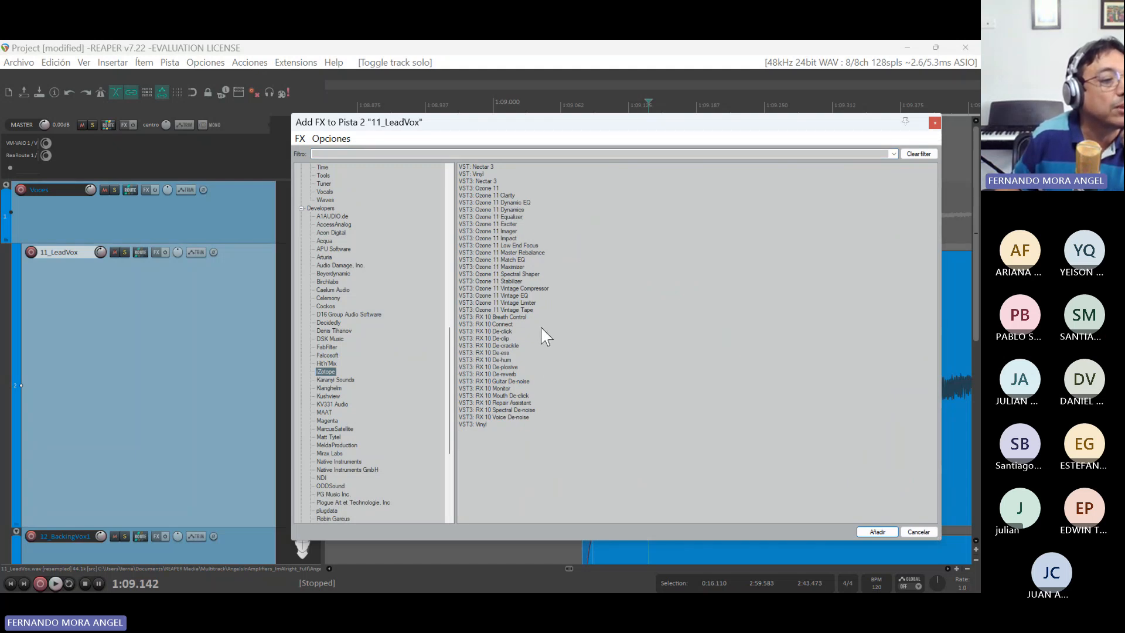
click(518, 418)
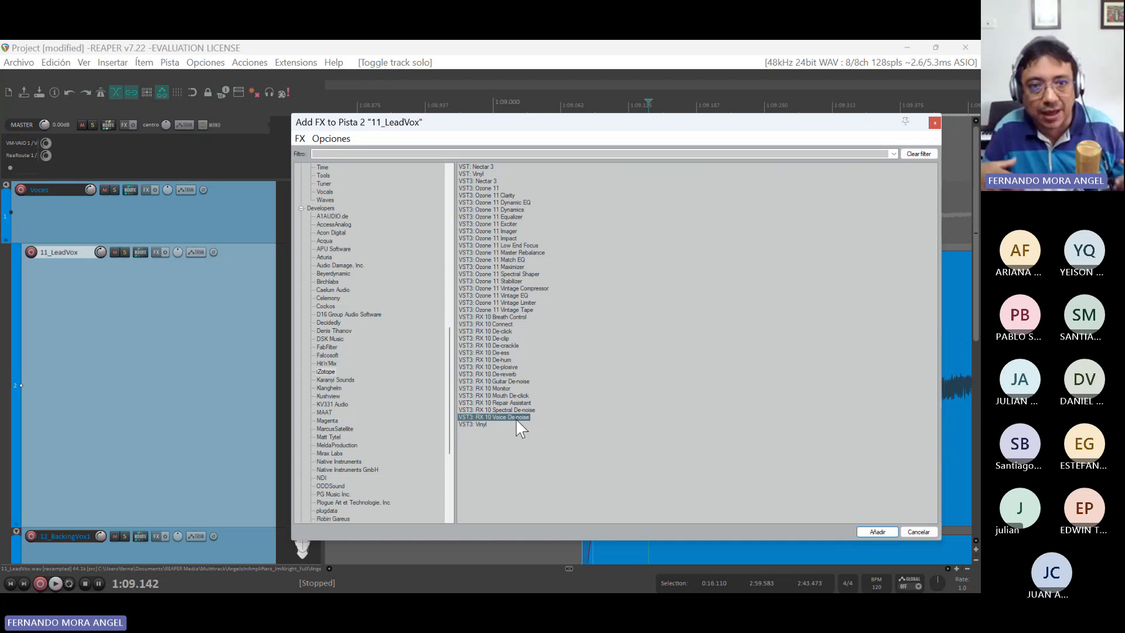
click(515, 410)
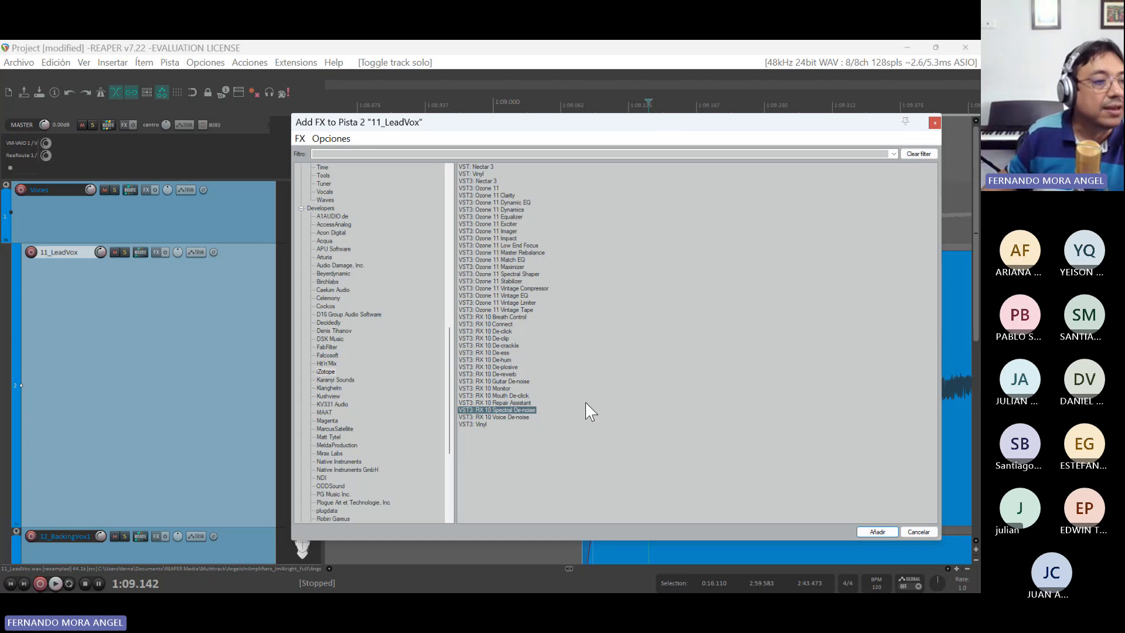
click(516, 417)
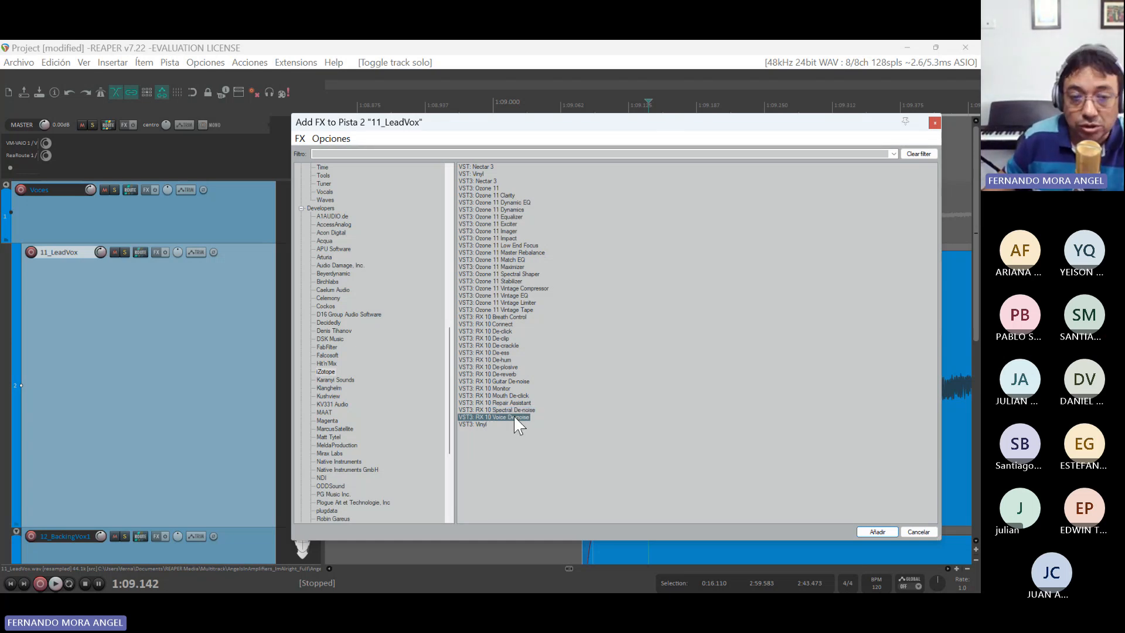
click(518, 410)
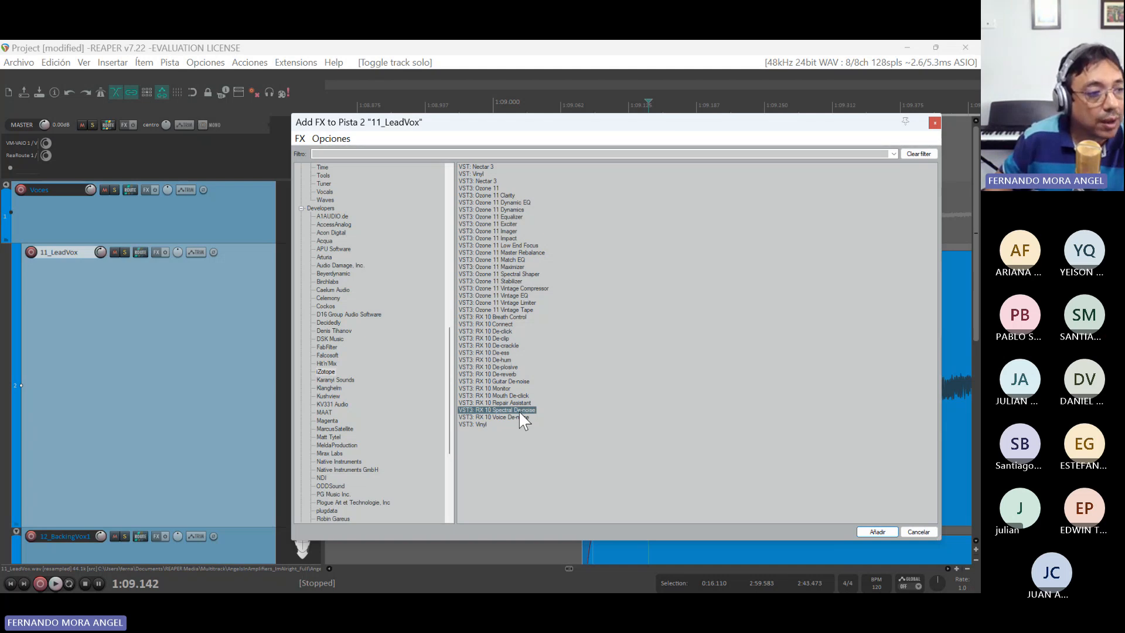
double_click(520, 411)
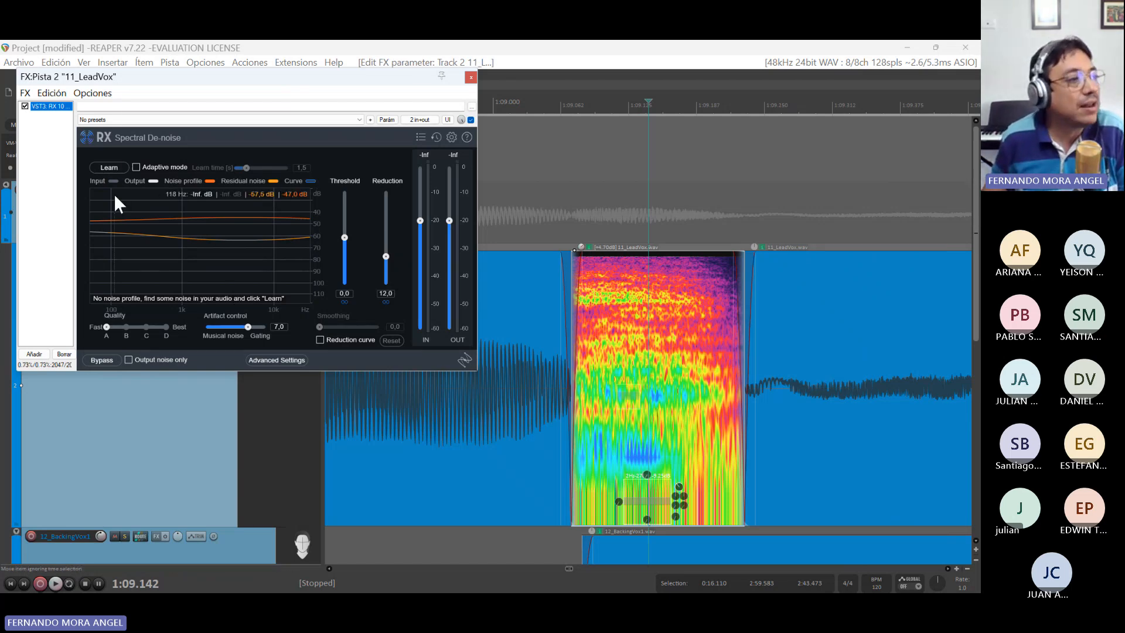
- Extend the start of the first lead vocal item back to just before 1:05.000 and place the edit cursor at 1:05.044
scroll(612, 386, down, 8)
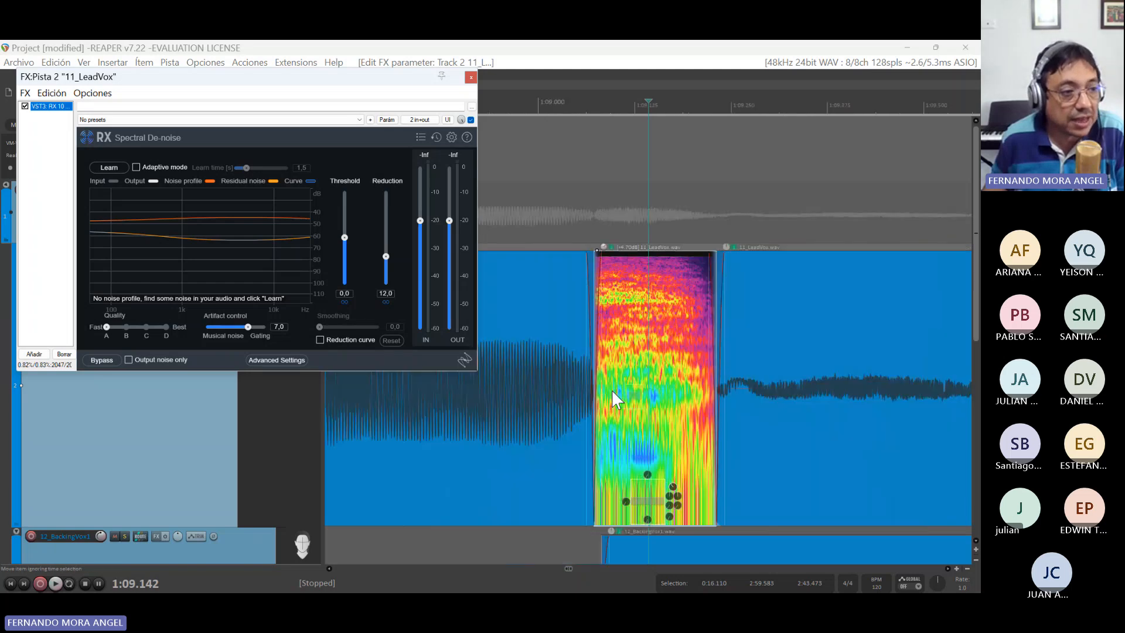
click(496, 110)
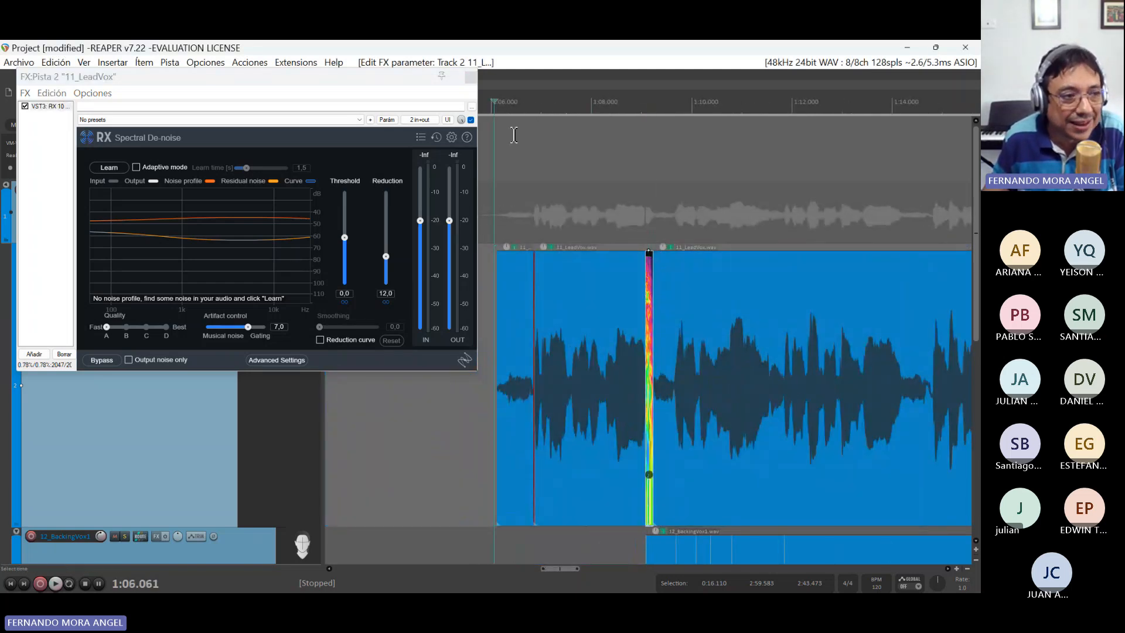
scroll(579, 314, up, 4)
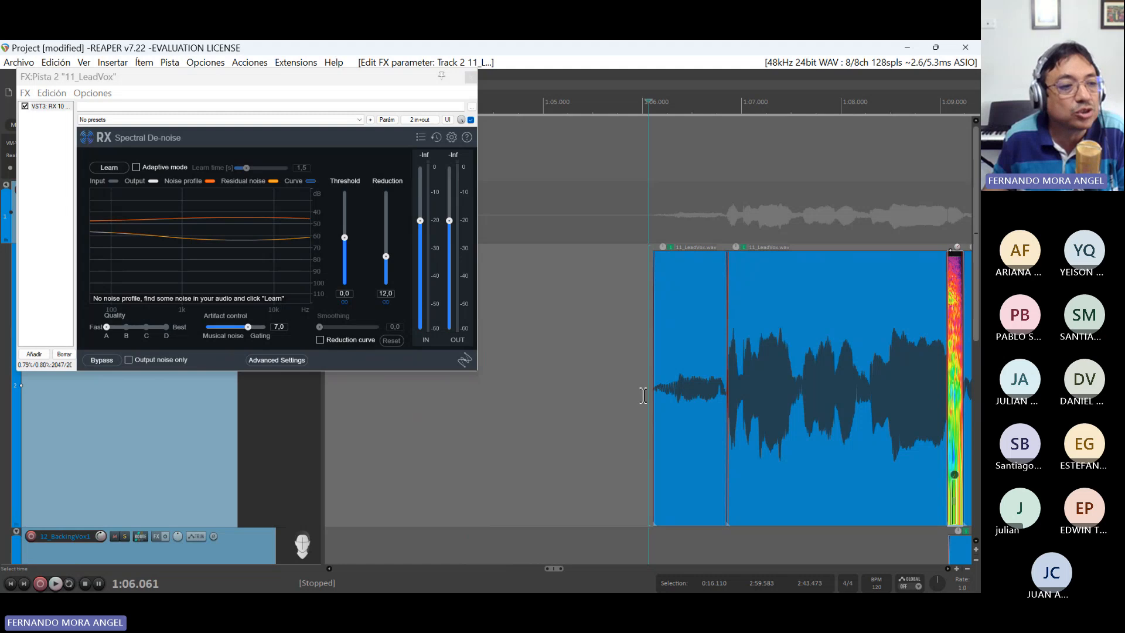
drag(654, 395, 527, 420)
click(546, 108)
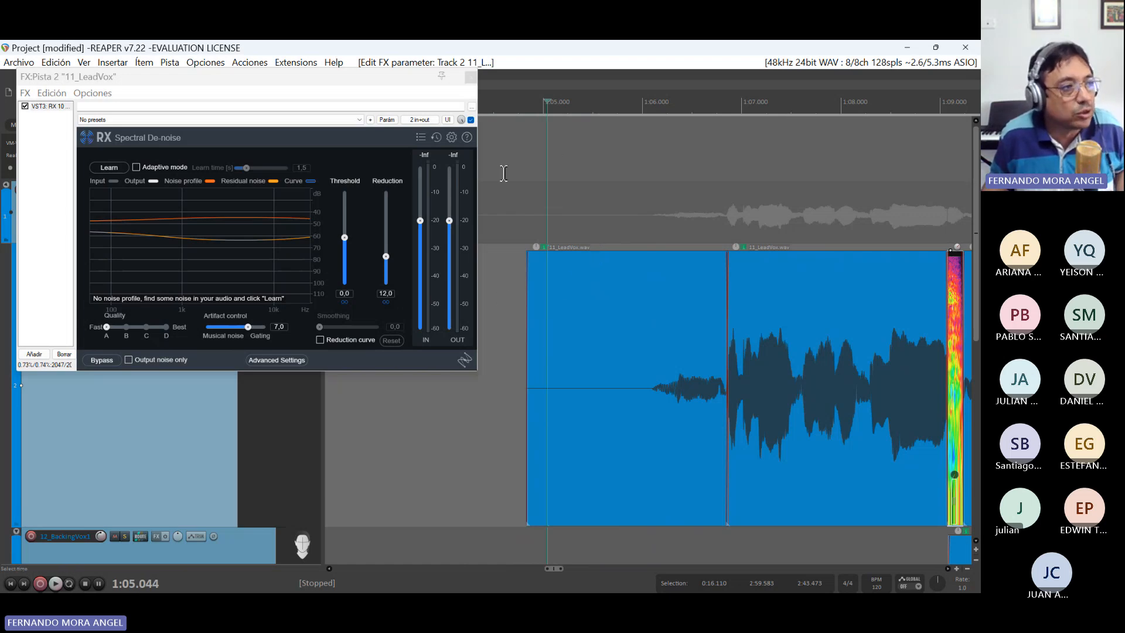
- Learn a noise profile in Spectral De-noise and set the threshold to 0.3 and the reduction to 13.6
click(118, 170)
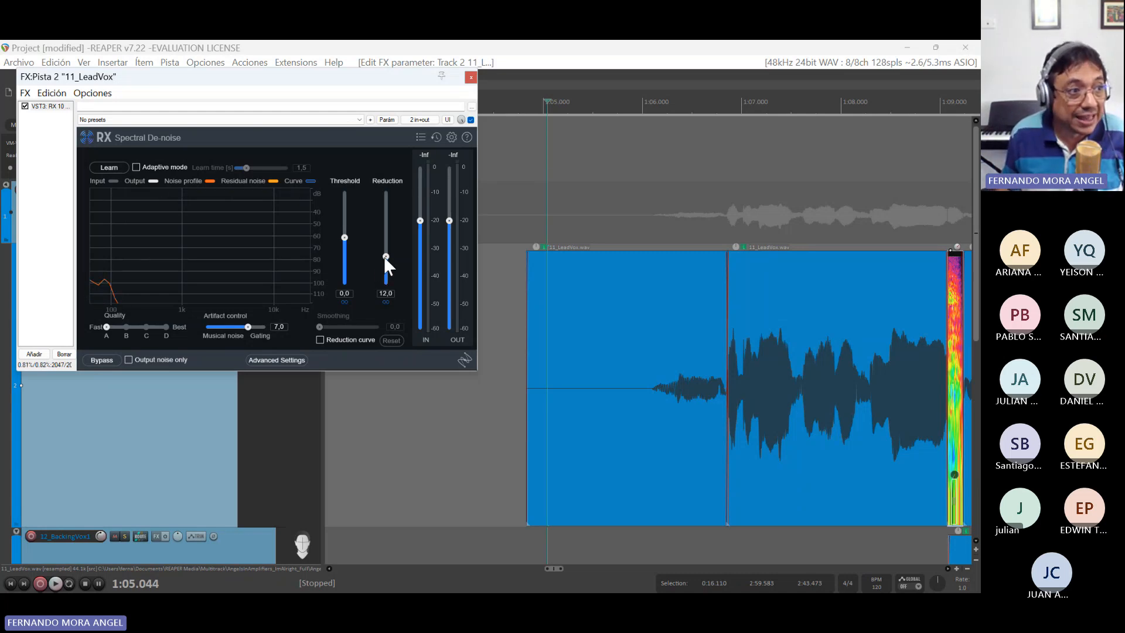
mouse_move(385, 255)
mouse_down()
mouse_move(386, 272)
mouse_move(388, 251)
mouse_move(345, 250)
mouse_move(343, 233)
mouse_move(346, 283)
mouse_move(348, 230)
mouse_move(385, 267)
mouse_move(386, 254)
mouse_up()
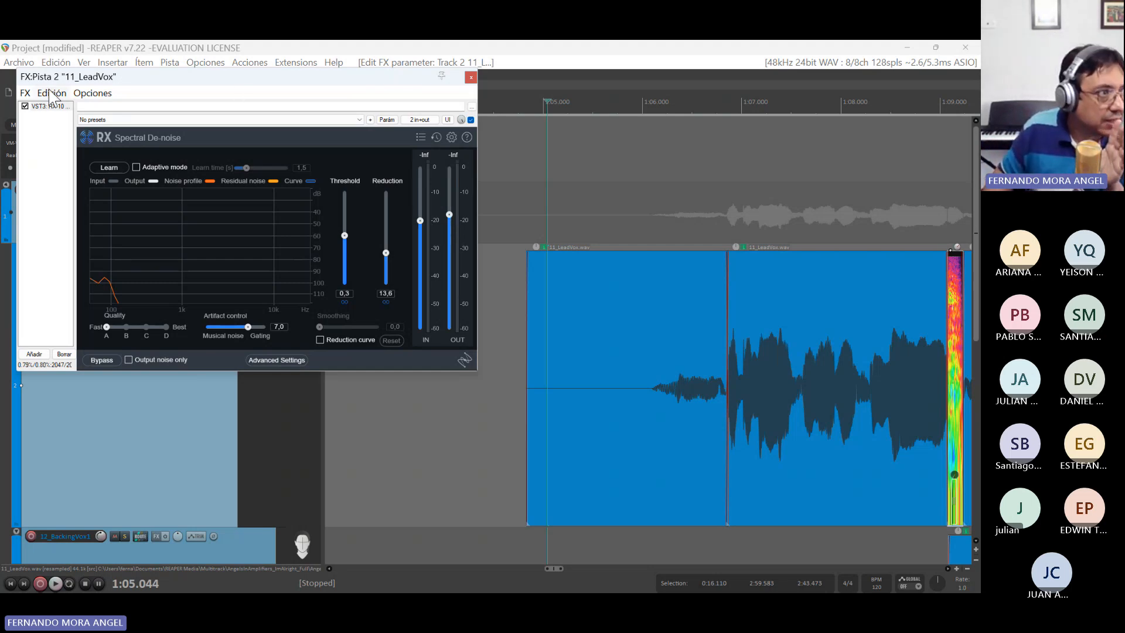
click(52, 108)
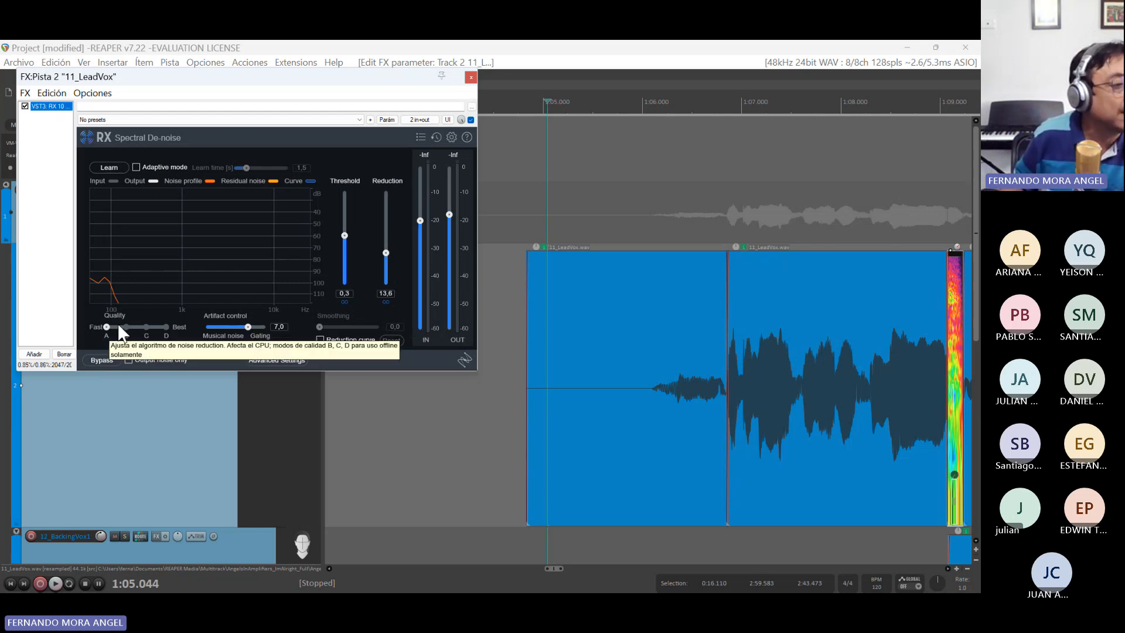
- Try Spectral De-noise quality D, return the quality to A, and set the reduction to 14.4
click(167, 328)
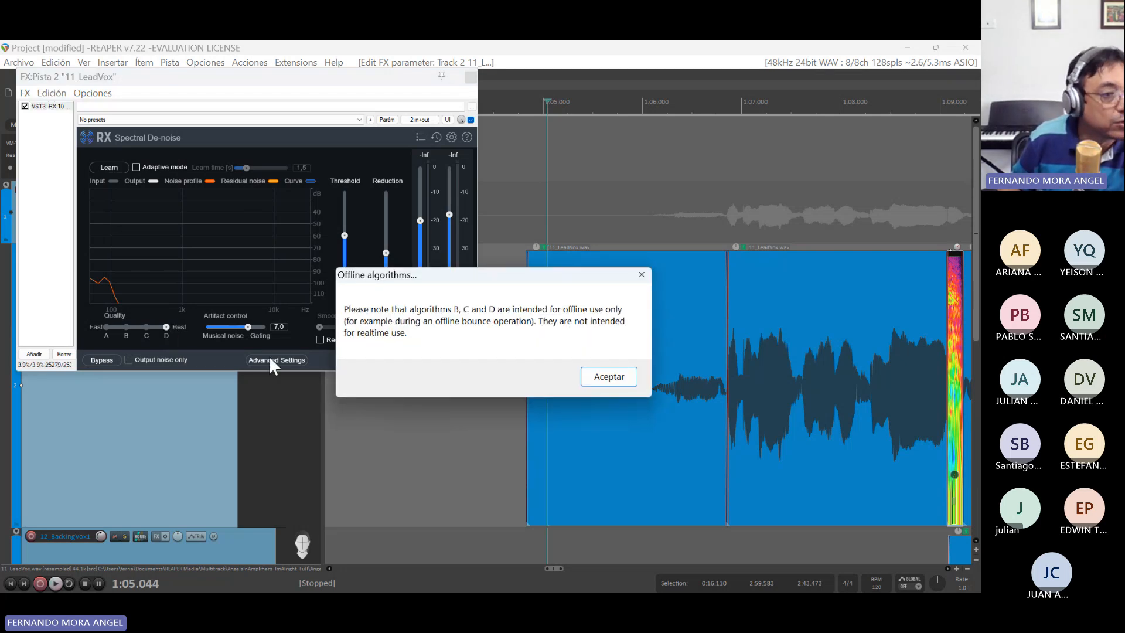
click(610, 377)
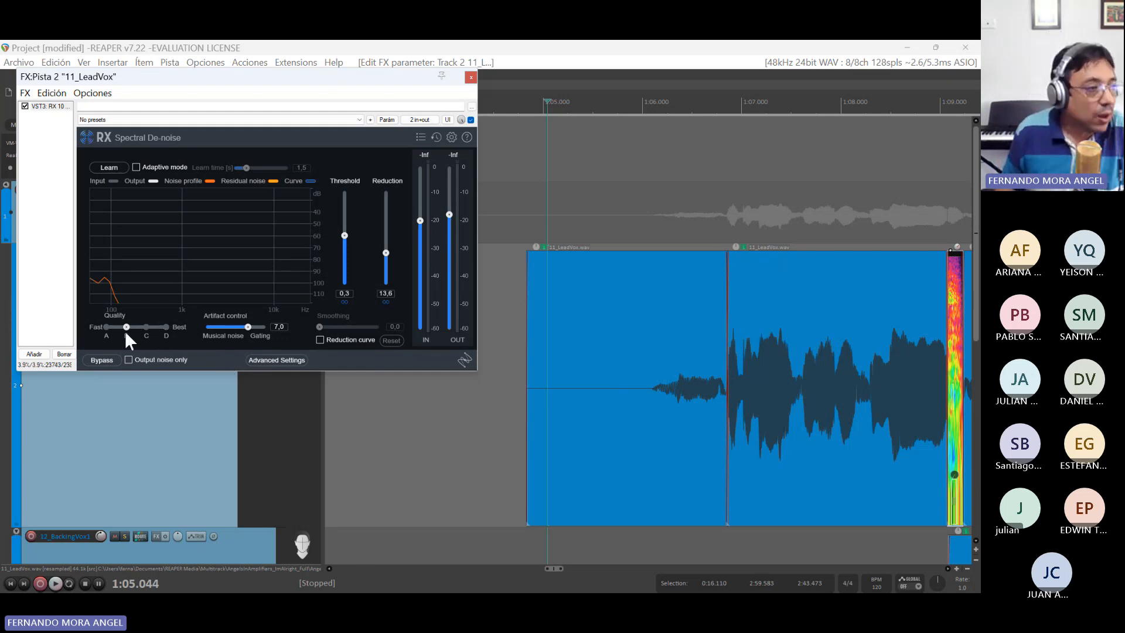
click(108, 328)
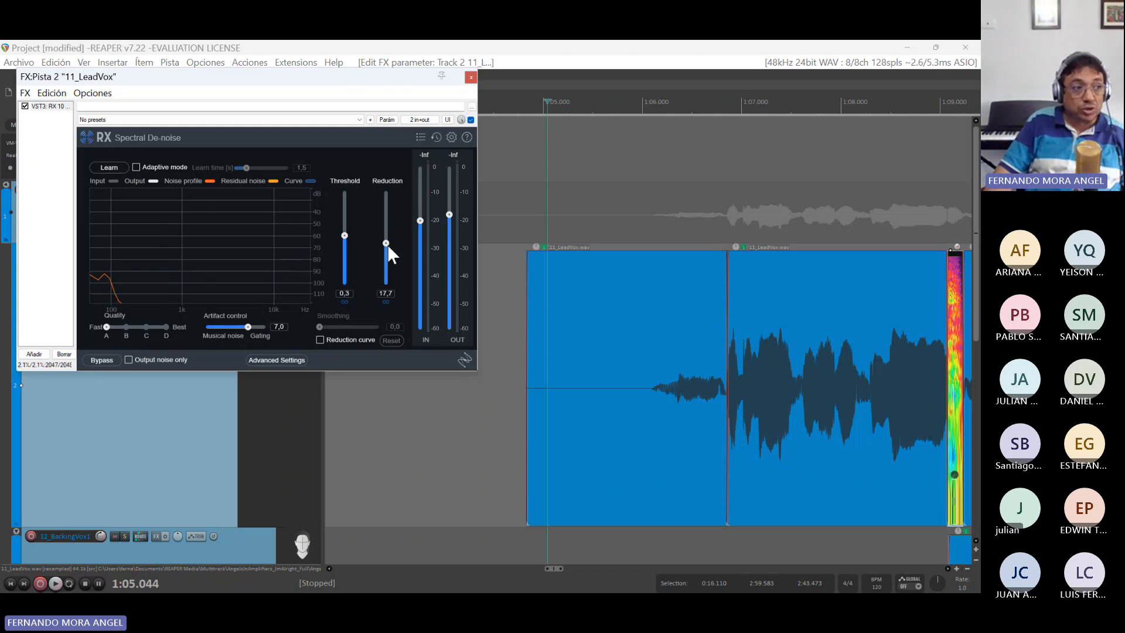
drag(389, 252, 389, 251)
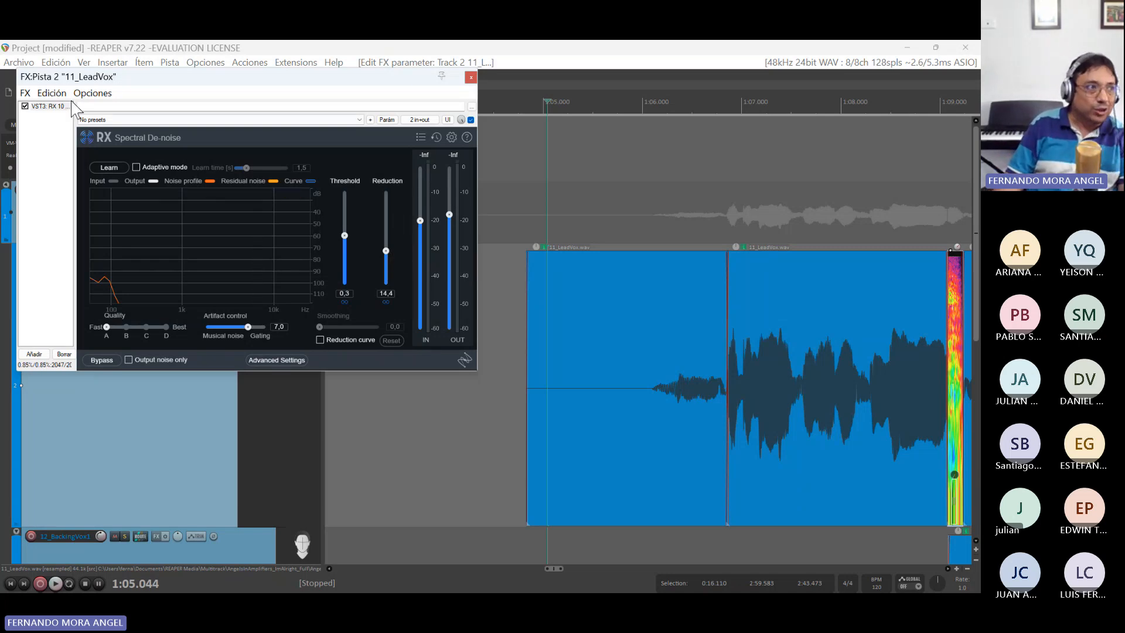
- Remove the Spectral De-noise effect from the 11_LeadVox track
click(58, 107)
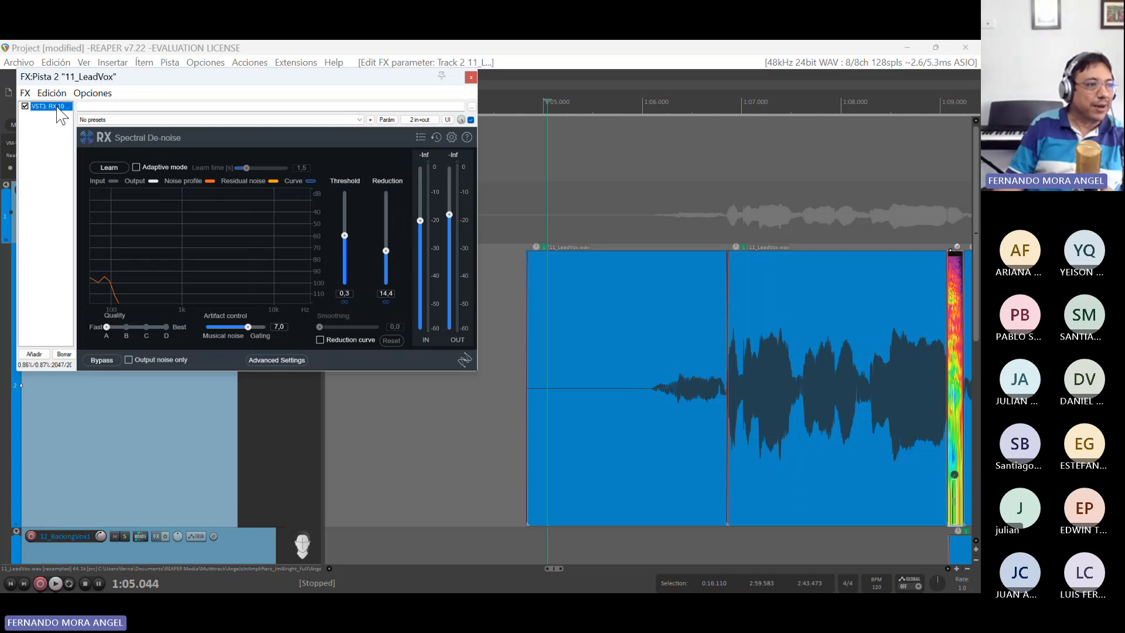
click(64, 354)
- Search all plug-ins for "cla" and add Clarity Vx Pro Mono (Waves) to the 11_LeadVox track
click(34, 354)
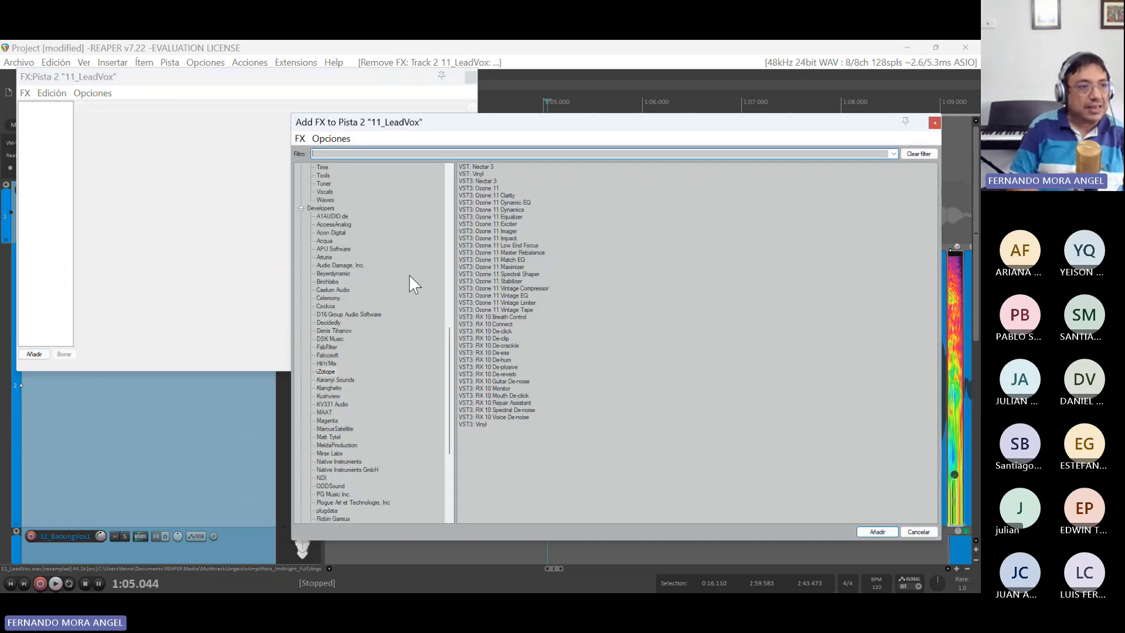
text(cla)
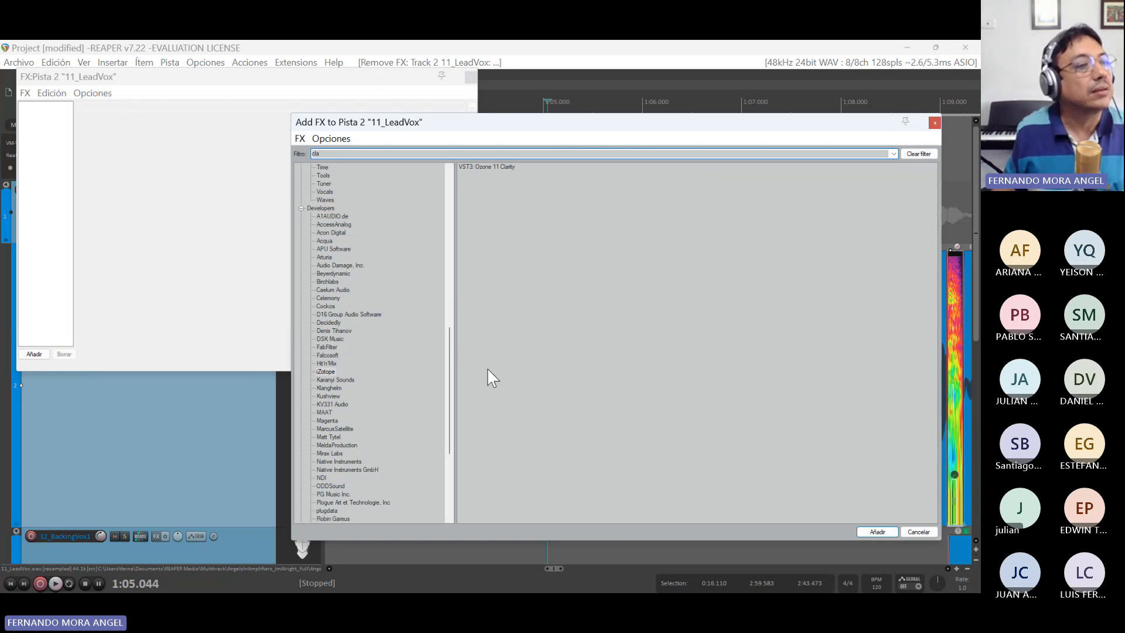
scroll(377, 351, up, 15)
scroll(378, 338, up, 2)
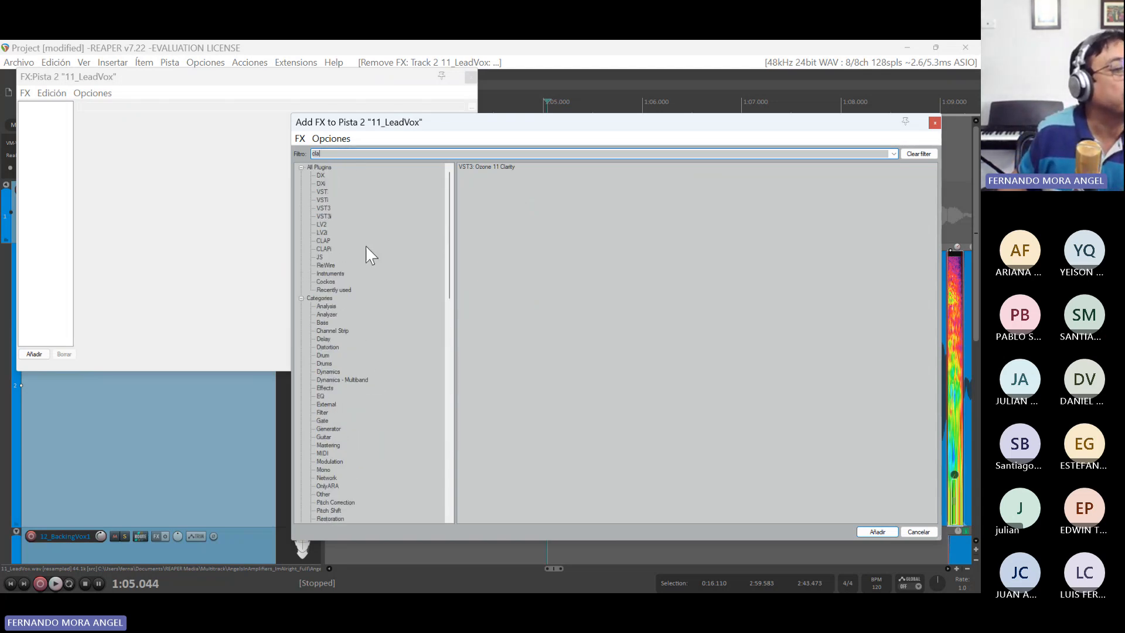
click(329, 168)
click(337, 154)
text(c)
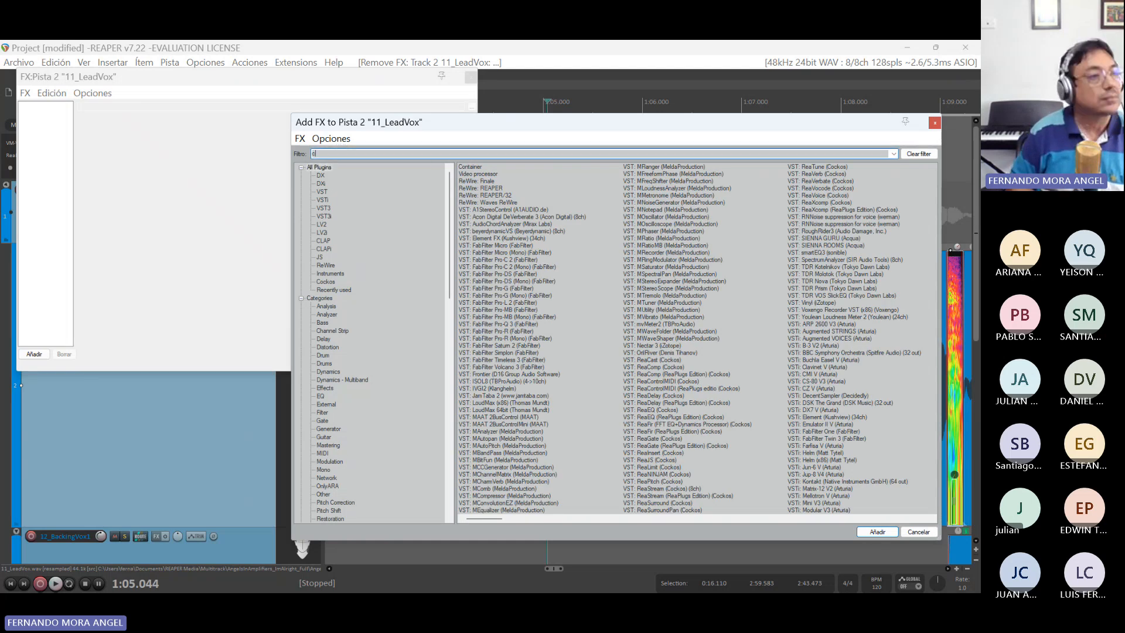
text(la)
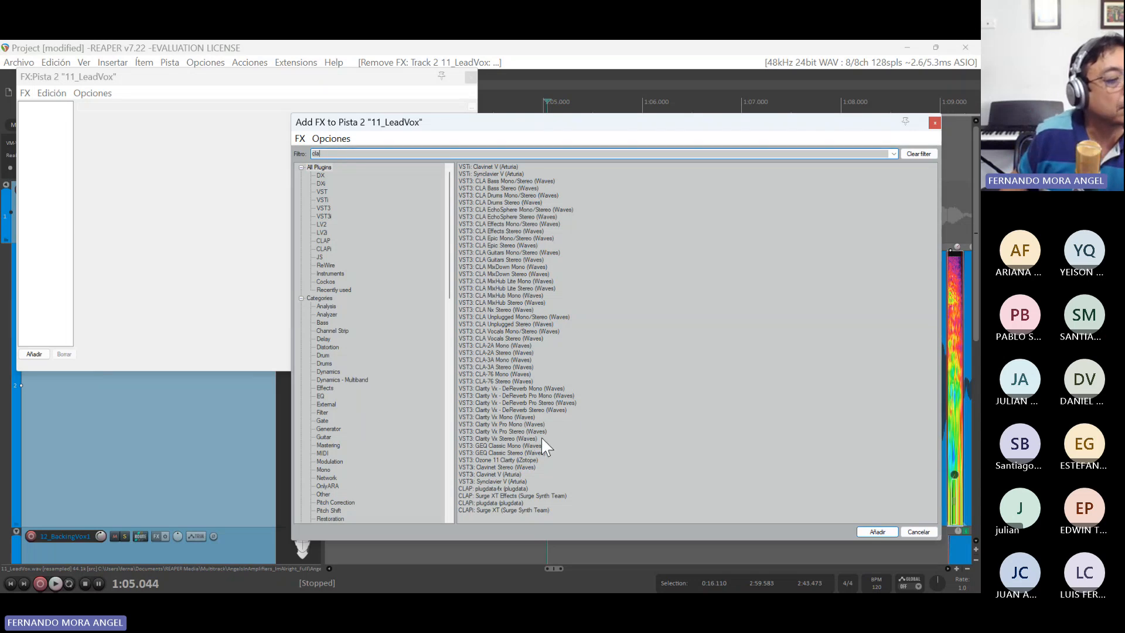
click(523, 424)
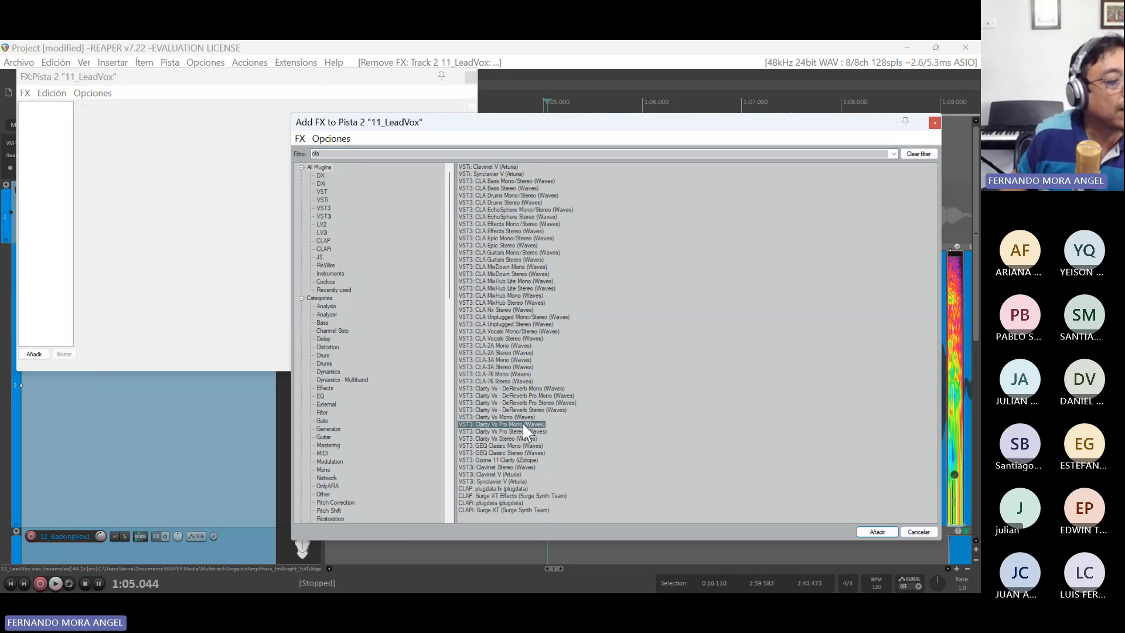
double_click(523, 424)
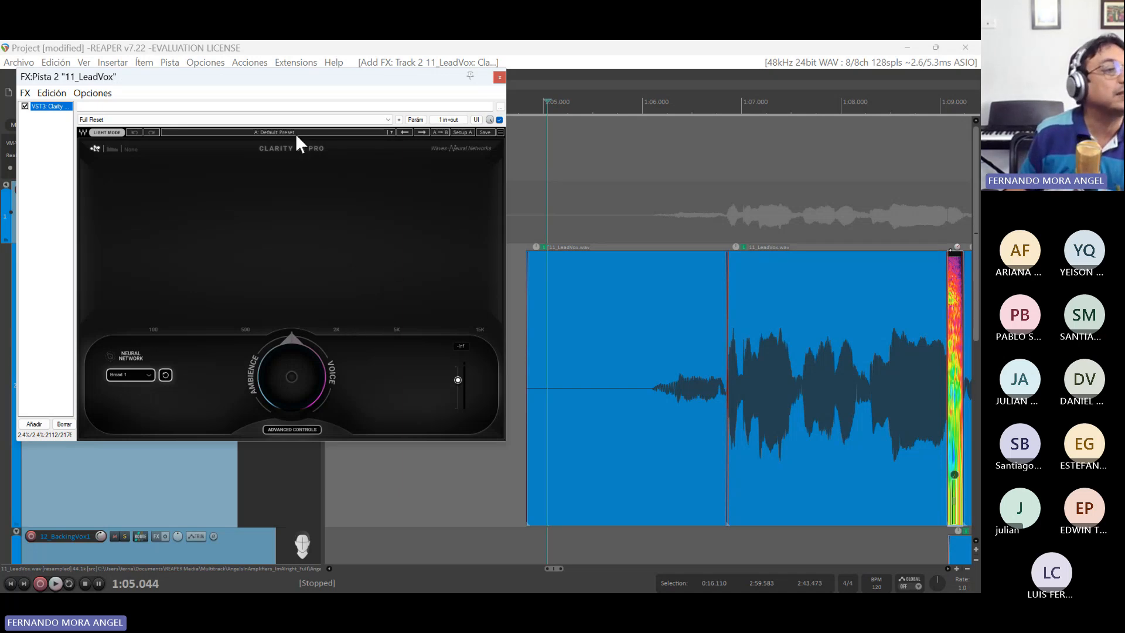
- Move the effect window clear of the screen edge and turn Clarity Vx Pro's main knob toward Voice to 11.3
drag(329, 81, 423, 106)
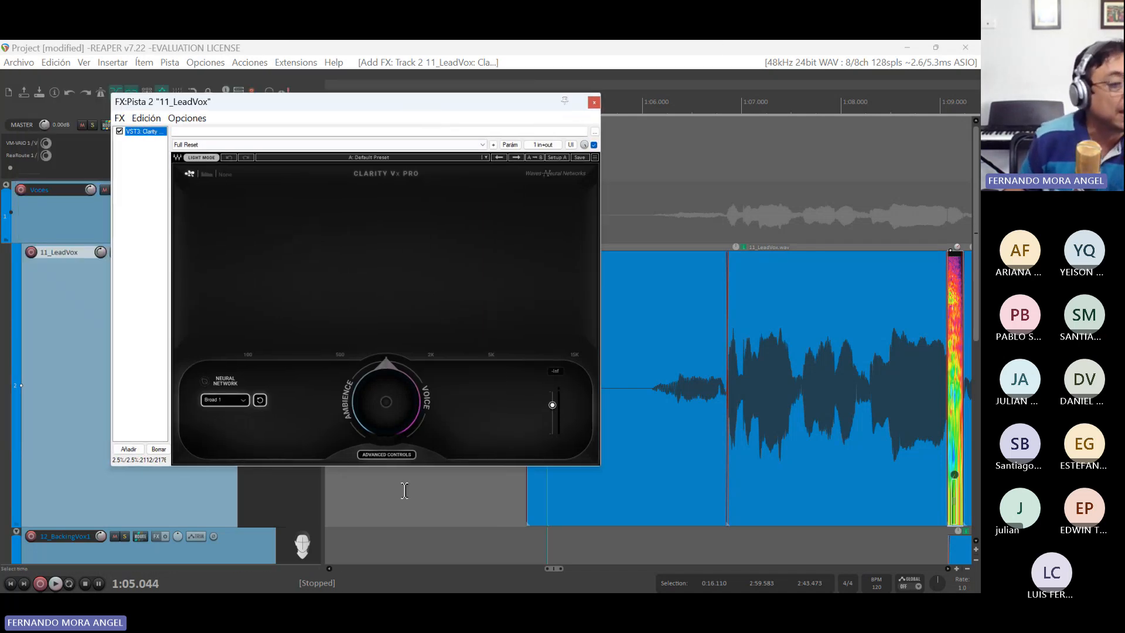
drag(392, 400, 384, 361)
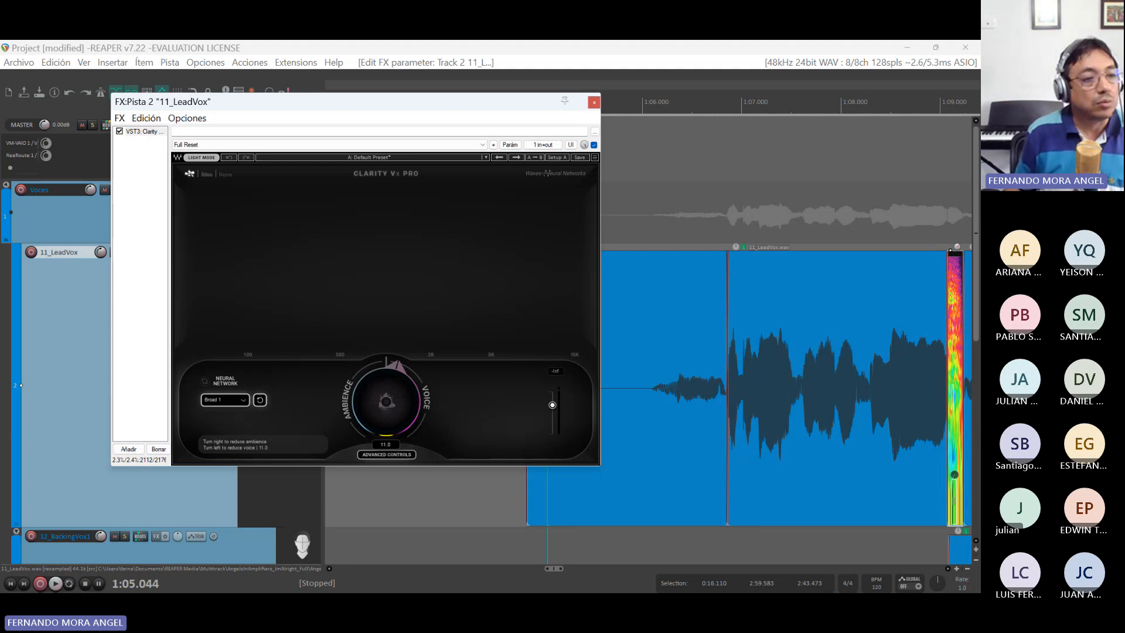
- Play the lead vocal while turning Clarity Vx Pro's main knob fully to Voice, stop playback, and set the knob to 41.2
key(space)
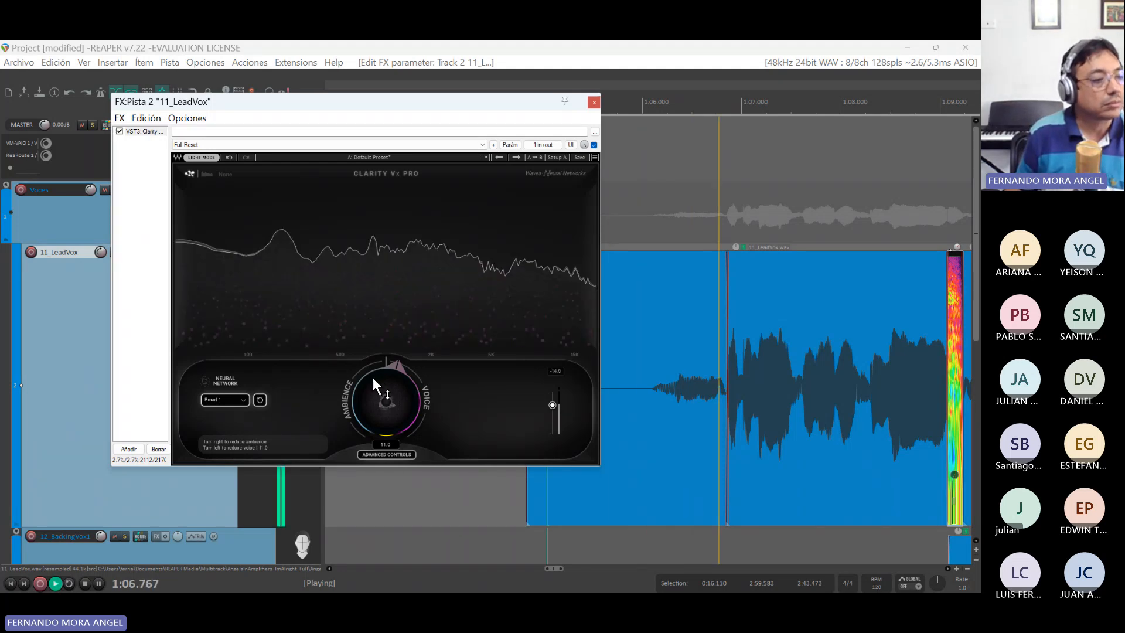
drag(396, 368, 361, 403)
key(space)
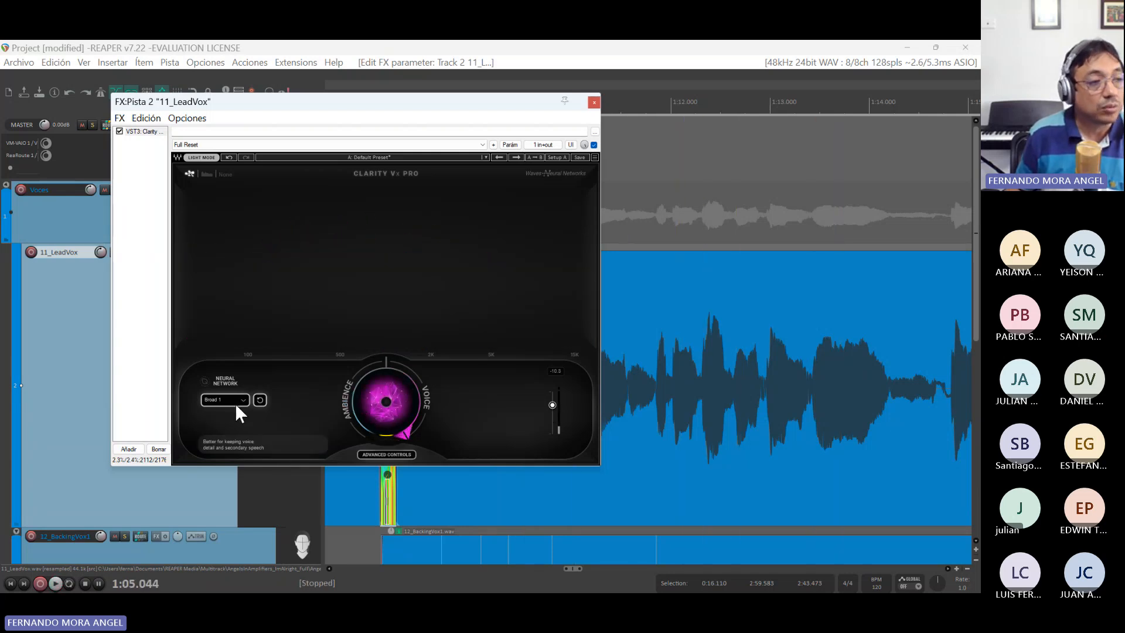
drag(250, 108, 325, 103)
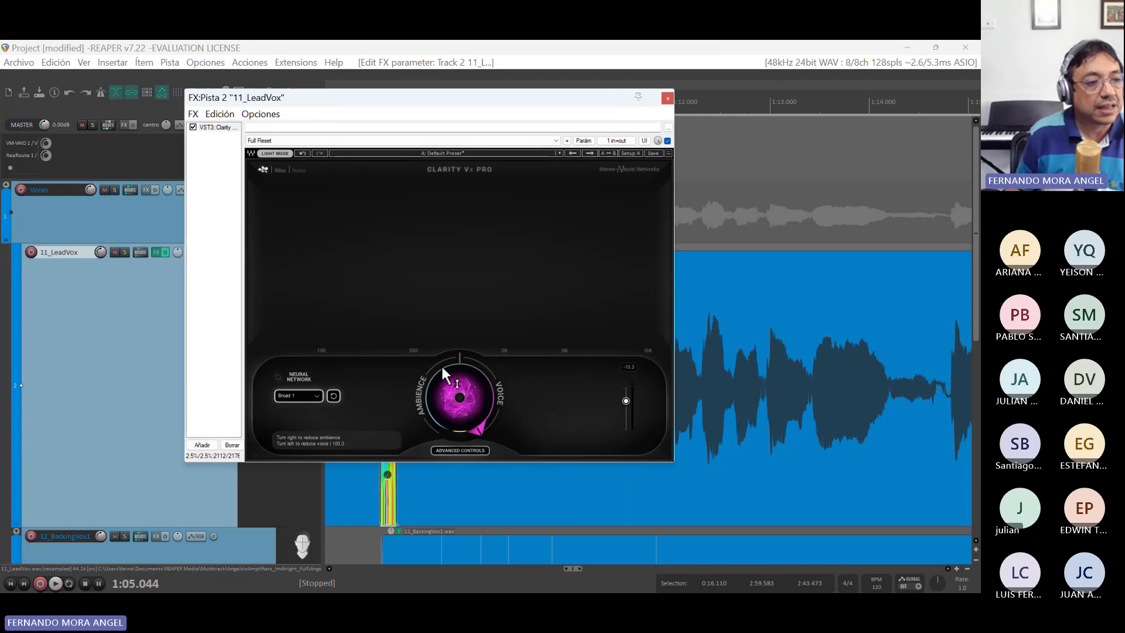
drag(442, 366, 442, 427)
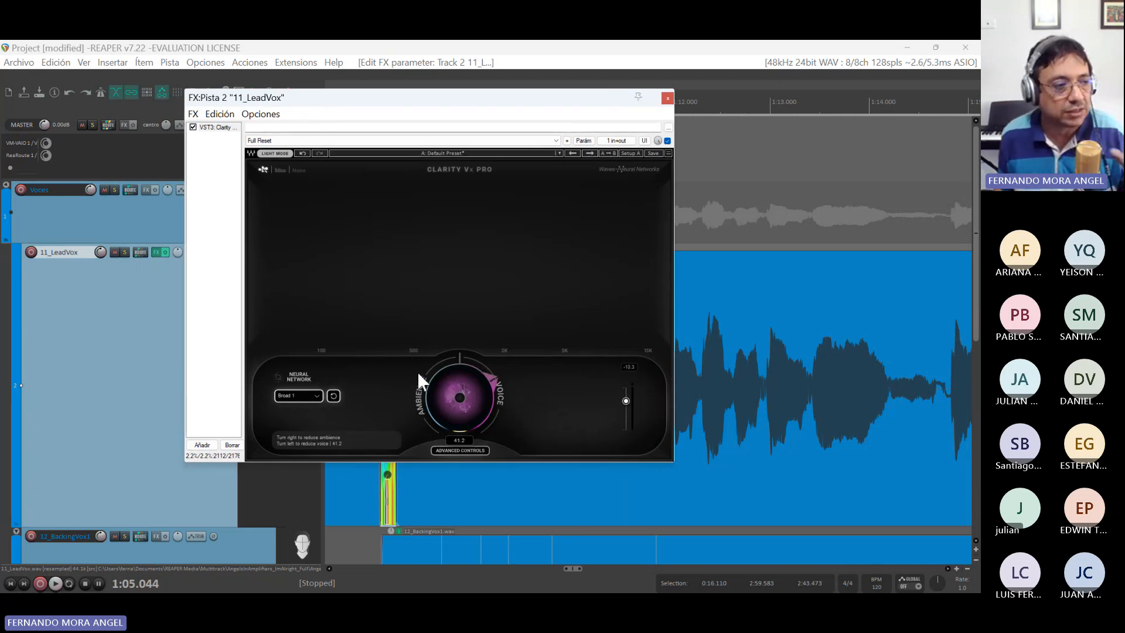
- Try the Broad 1 HF and Broad ECO neural networks in Clarity Vx Pro and choose Broad 2
click(305, 396)
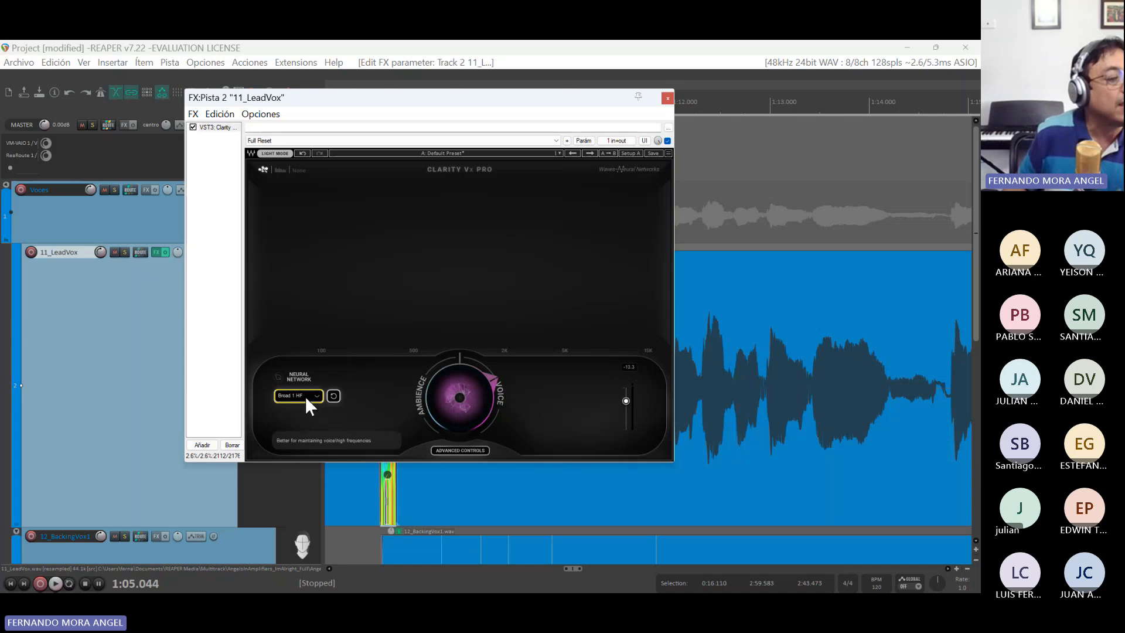
click(310, 395)
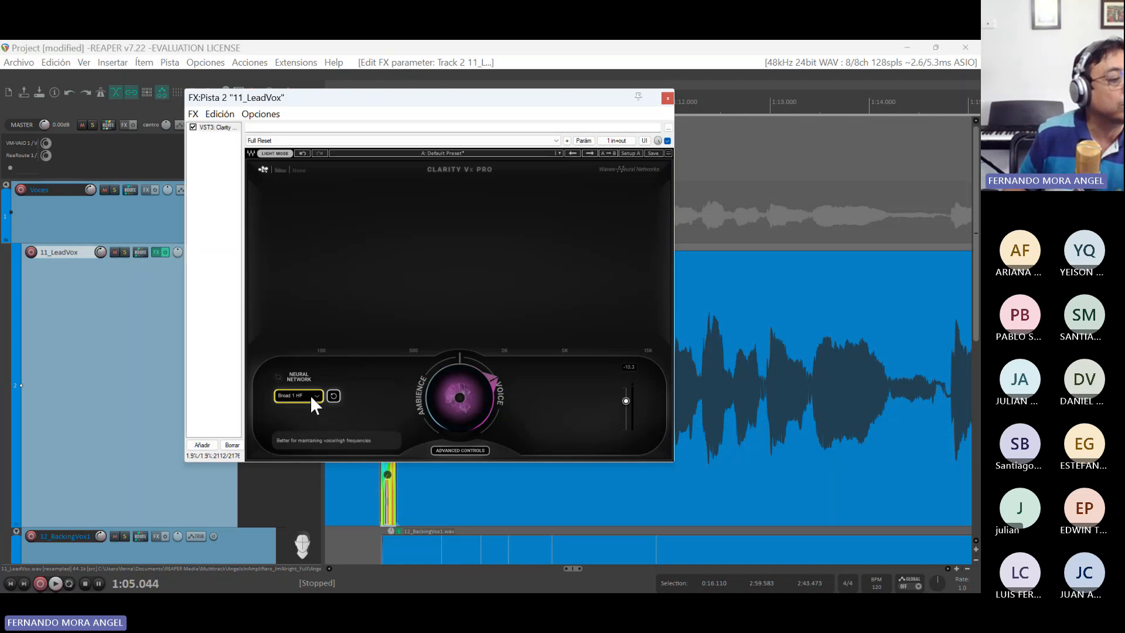
click(311, 395)
scroll(312, 398, down, 2)
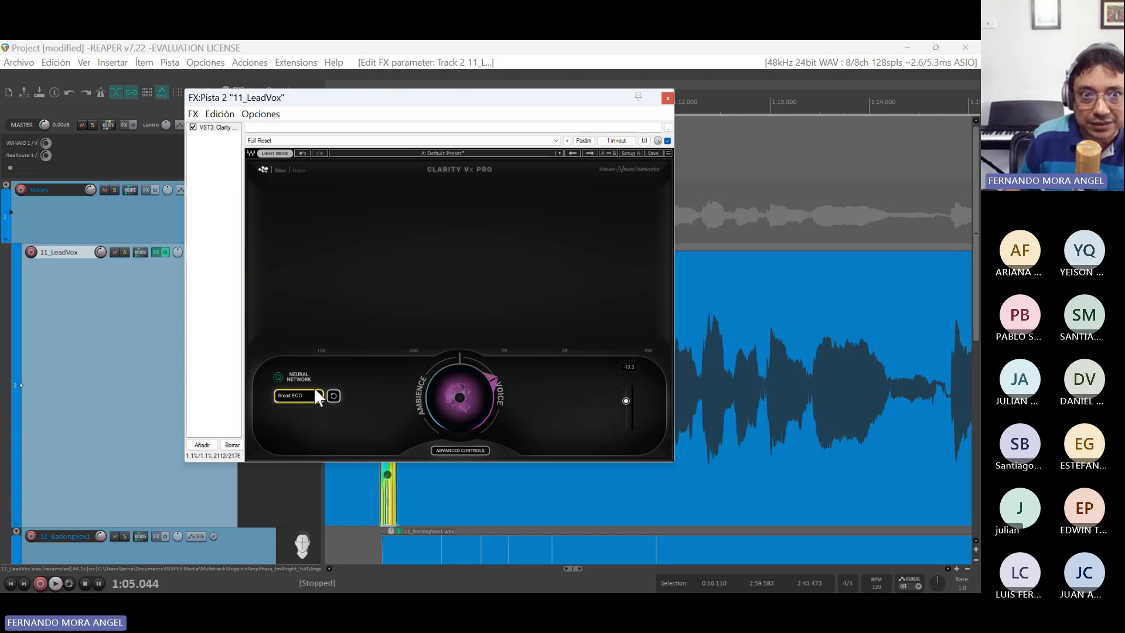
click(319, 396)
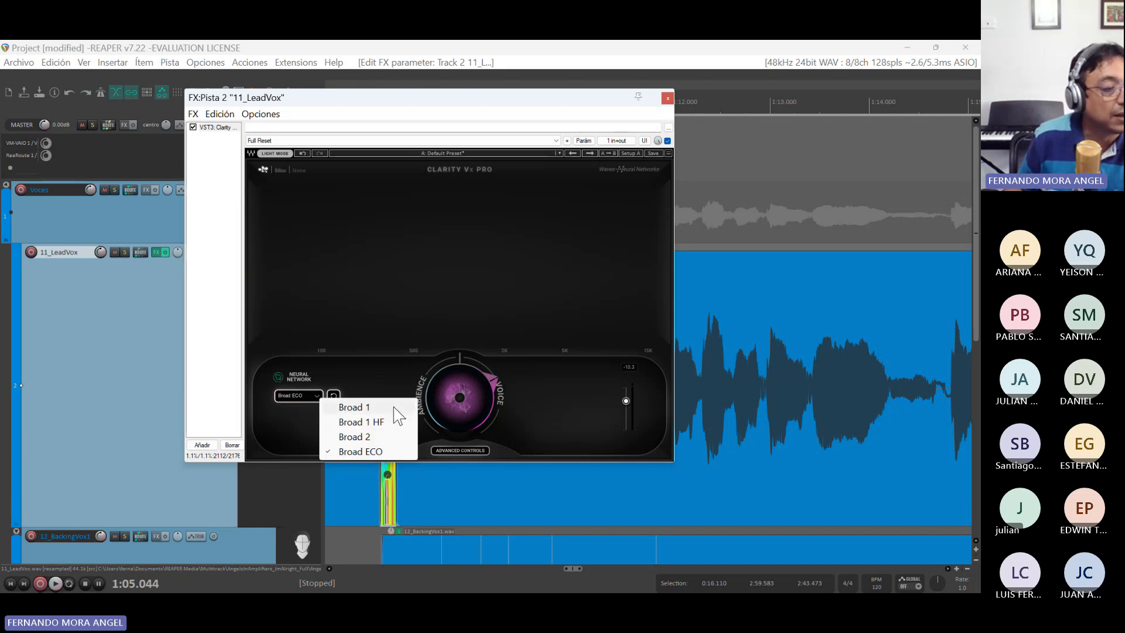
click(375, 437)
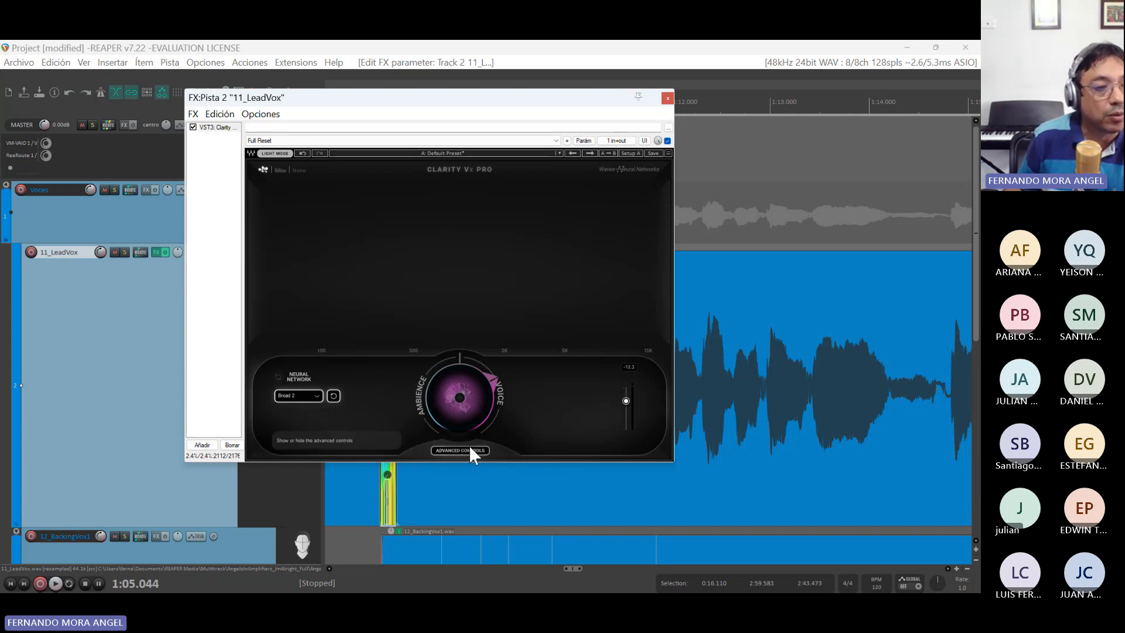
- Load the 4-band factory preset Remove HF Noise in Clarity Vx Pro
click(449, 152)
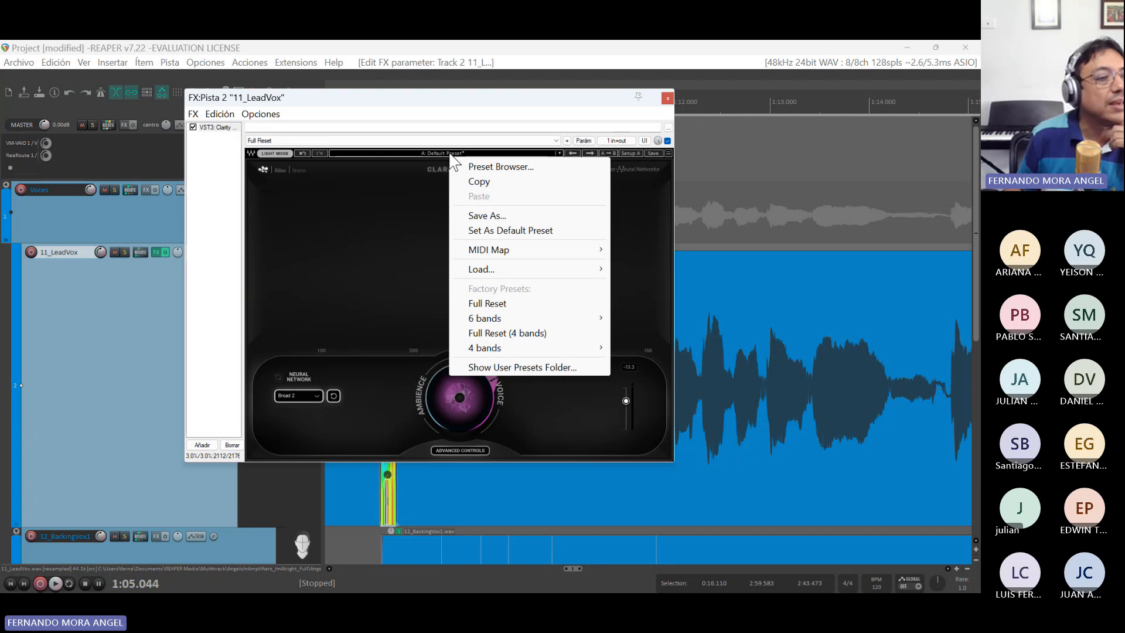
mouse_move(559, 351)
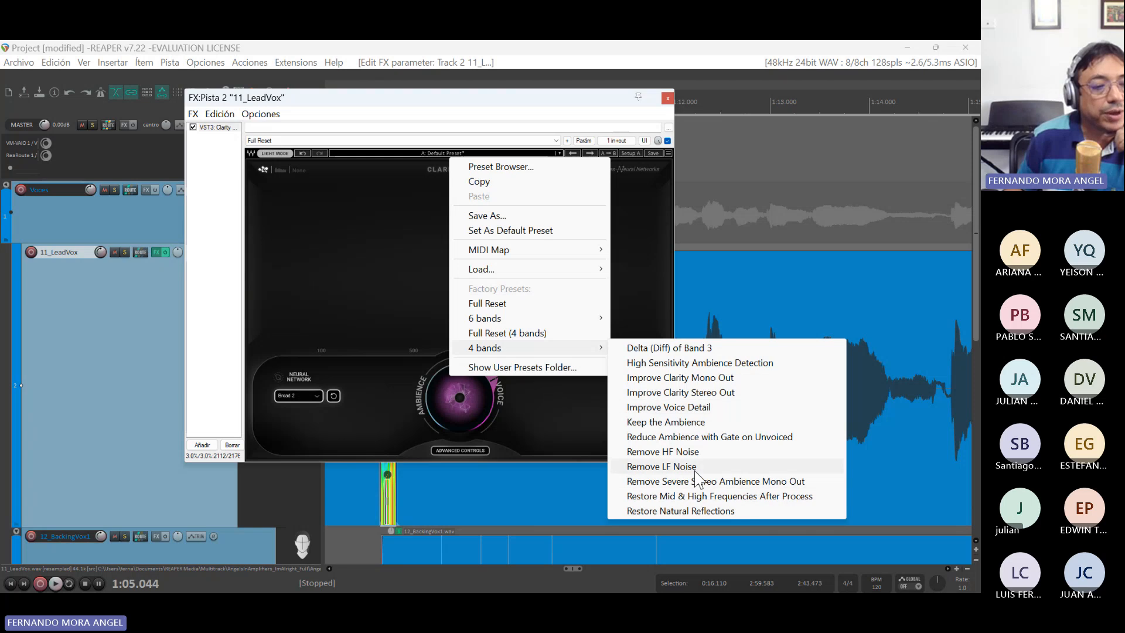
click(692, 452)
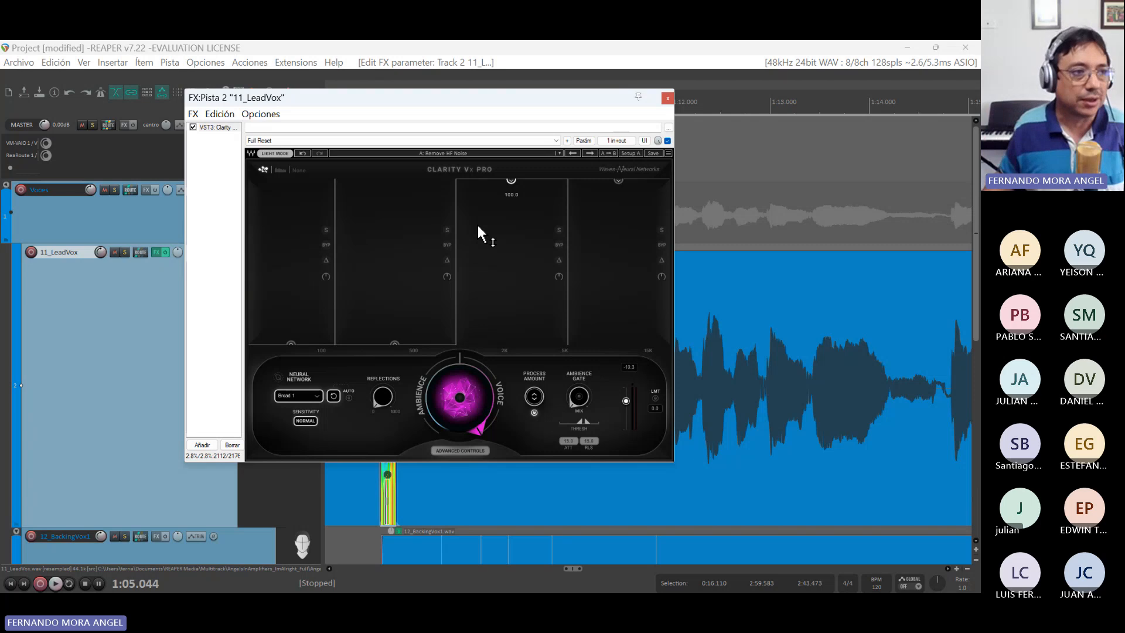
- Remove Clarity Vx Pro from the 11_LeadVox track and close its FX chain
click(221, 129)
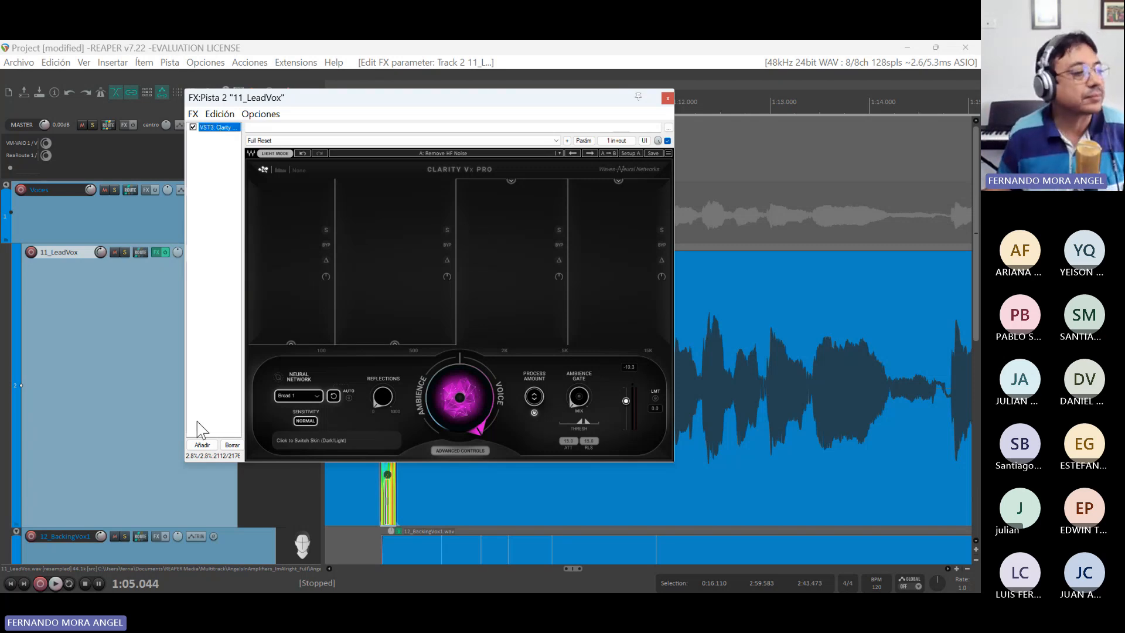
click(231, 446)
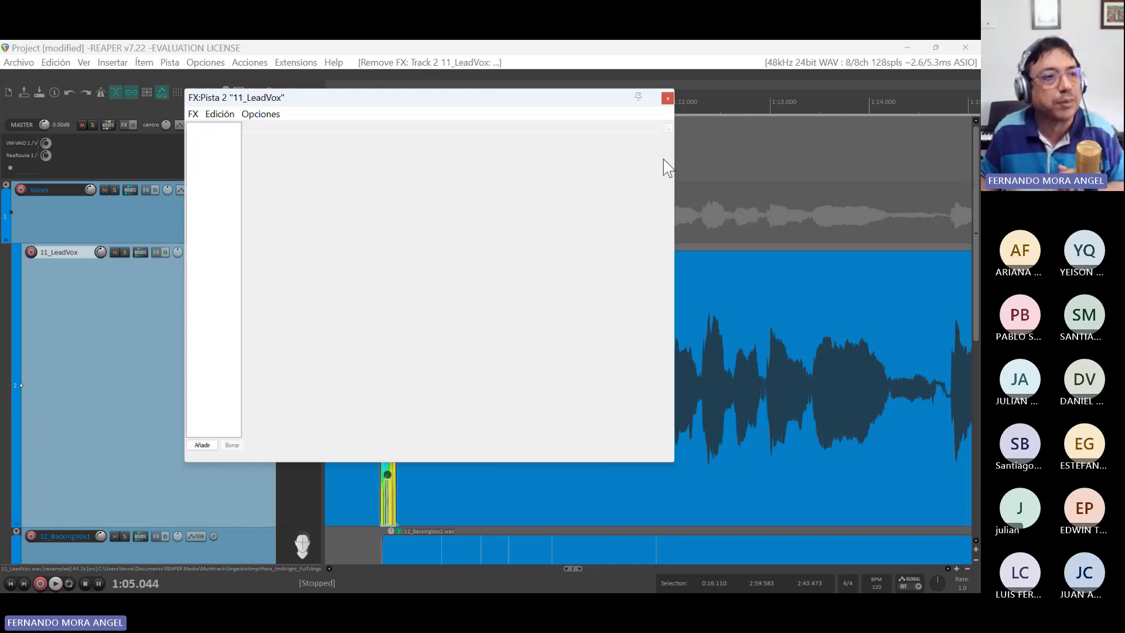
click(668, 99)
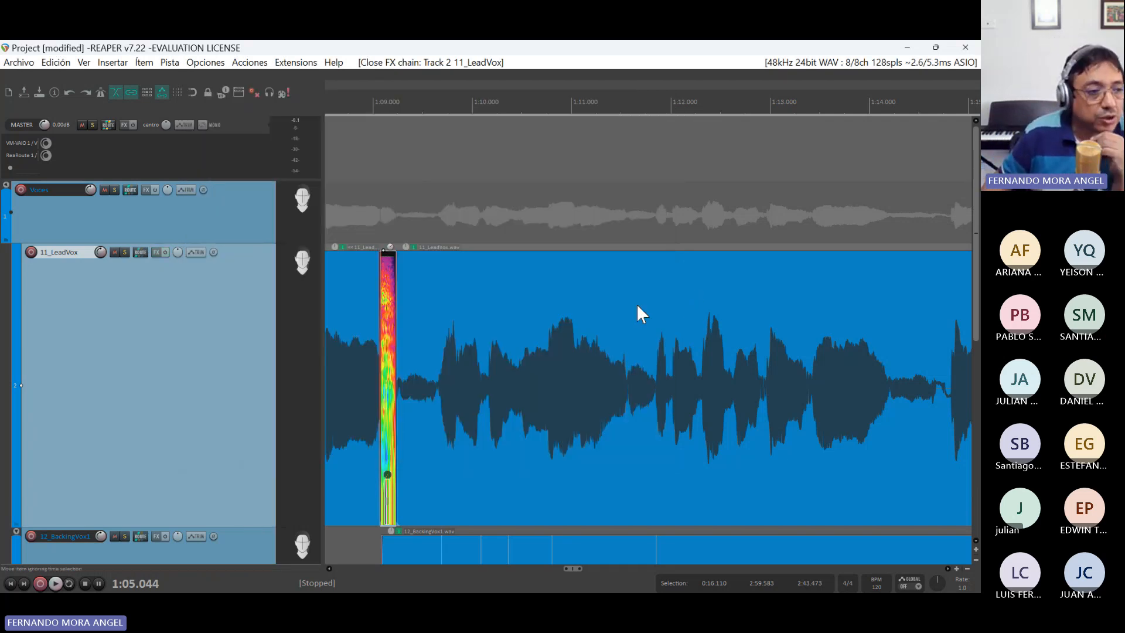
- Make a time selection from 1:14.787 to 1:16.013 over the start of the next lead vocal phrase
scroll(636, 304, up, 3)
scroll(639, 304, down, 5)
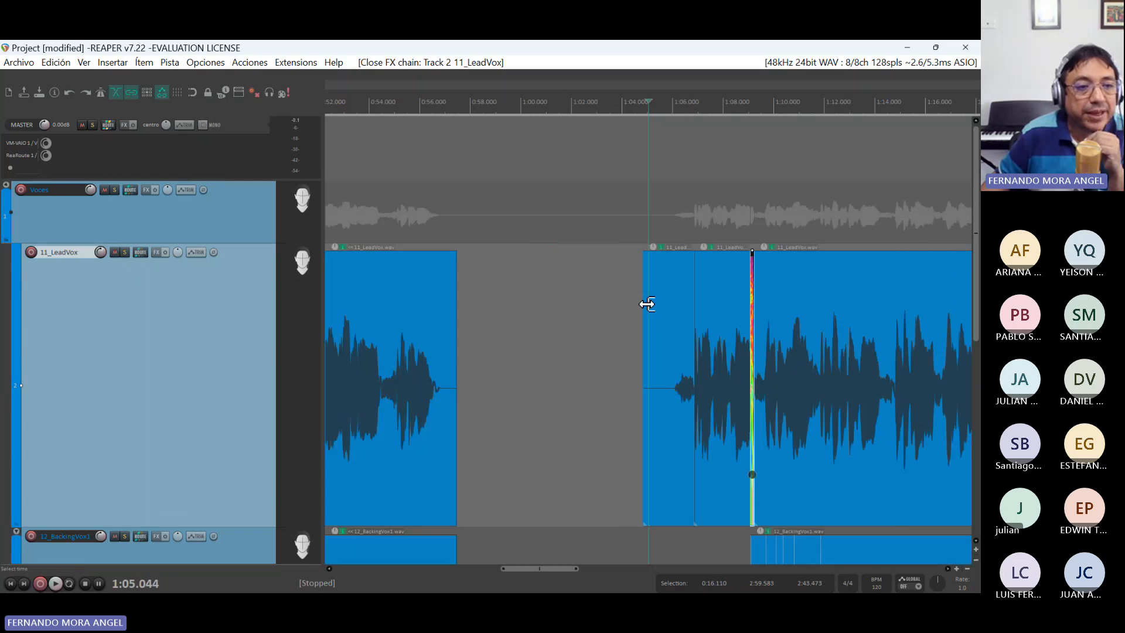
click(893, 272)
scroll(896, 270, up, 5)
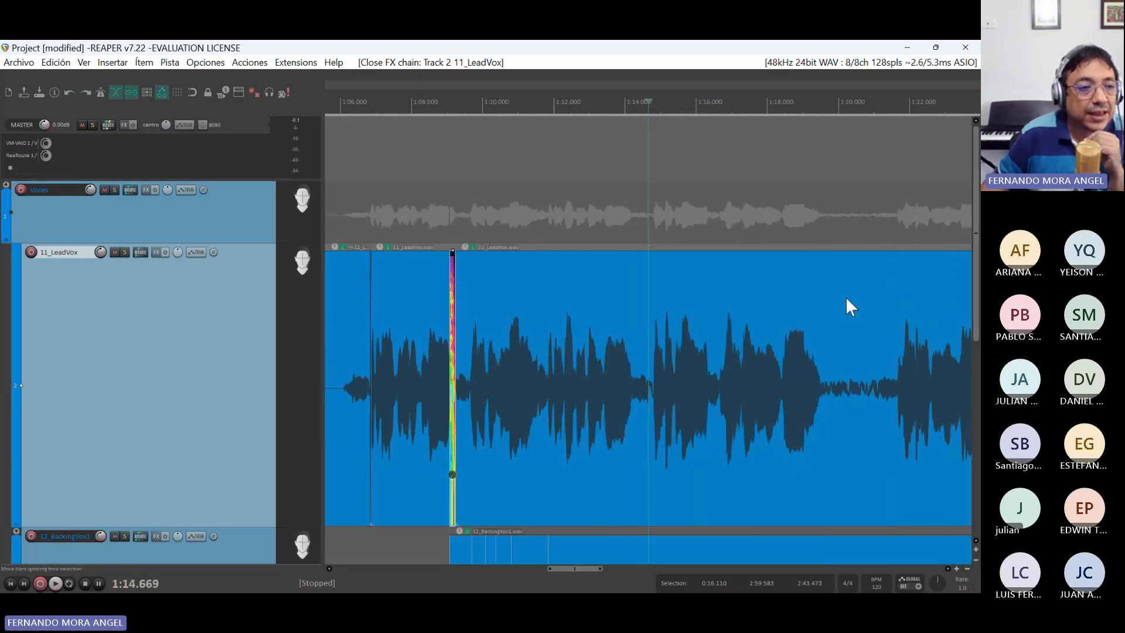
click(667, 114)
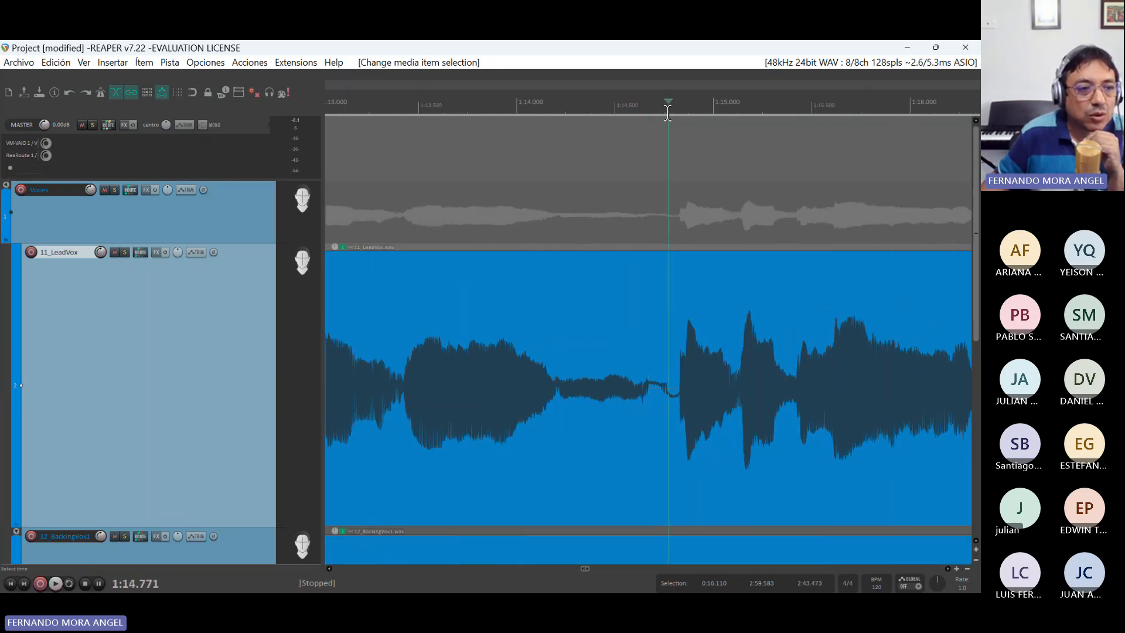
click(674, 113)
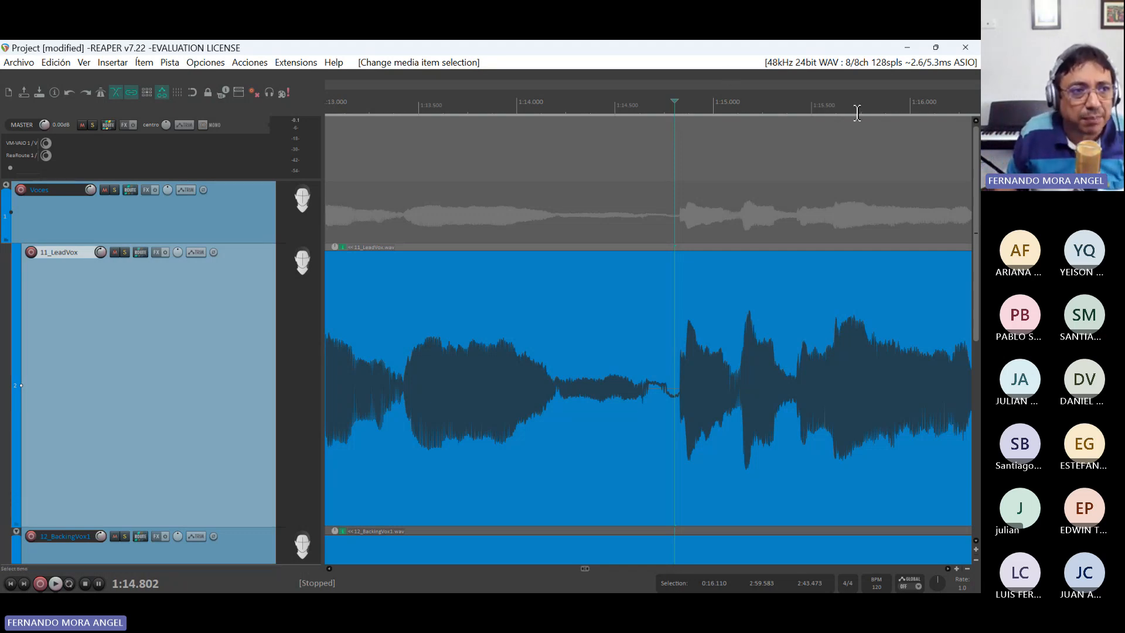
drag(857, 111, 674, 105)
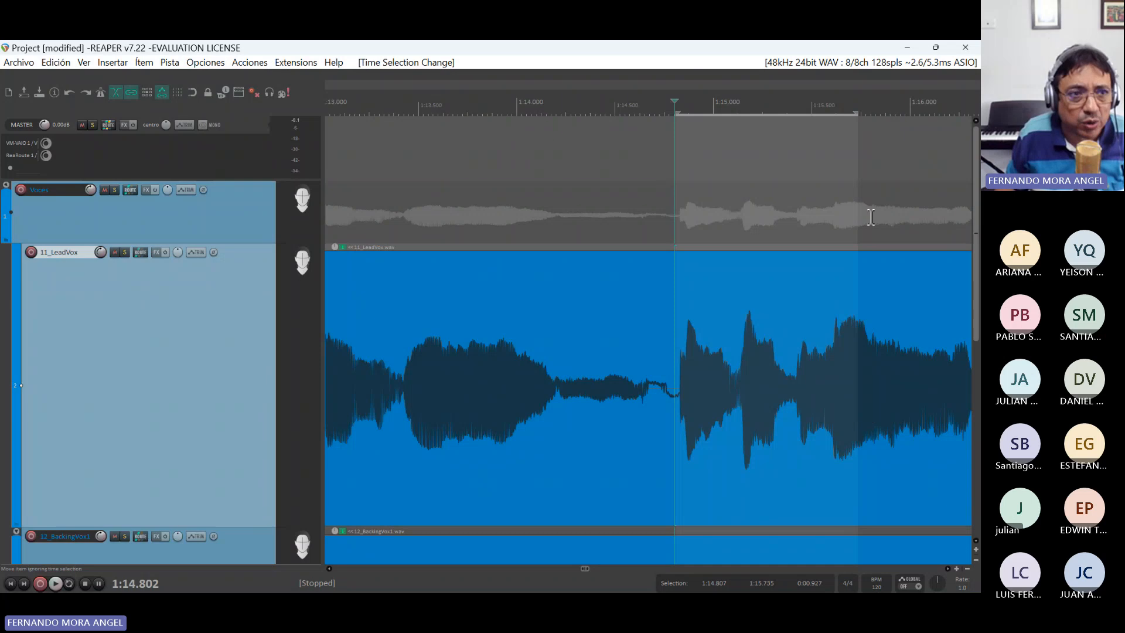
click(919, 116)
drag(913, 111, 672, 104)
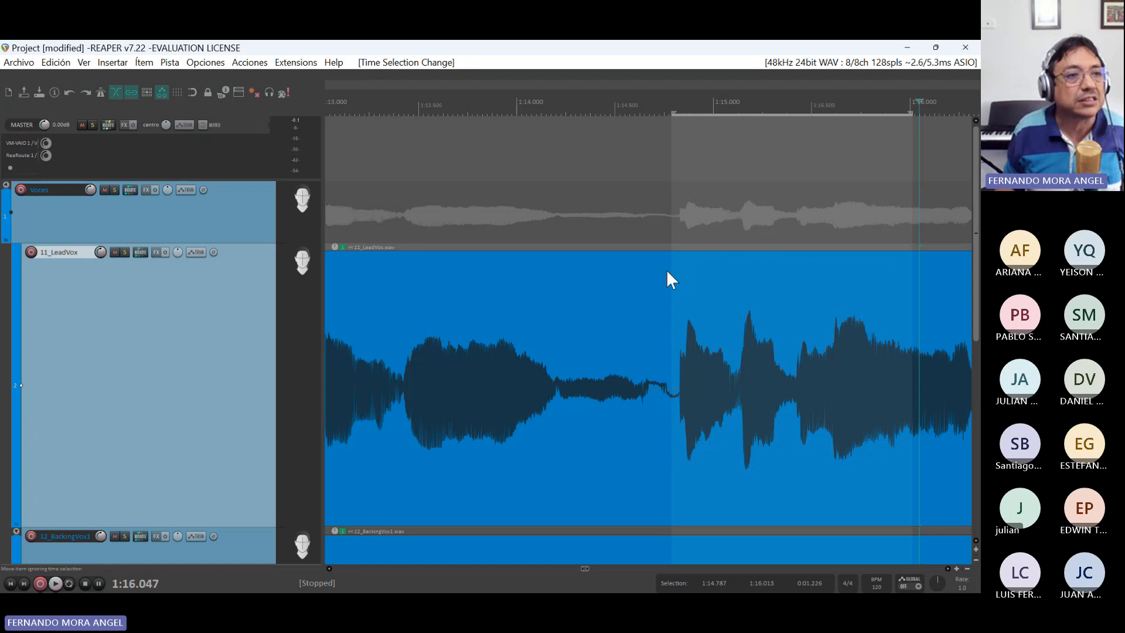
- Split the vocal items at 1:14.777 and again just after 1:16.000 to isolate the phrase
click(669, 103)
key(s)
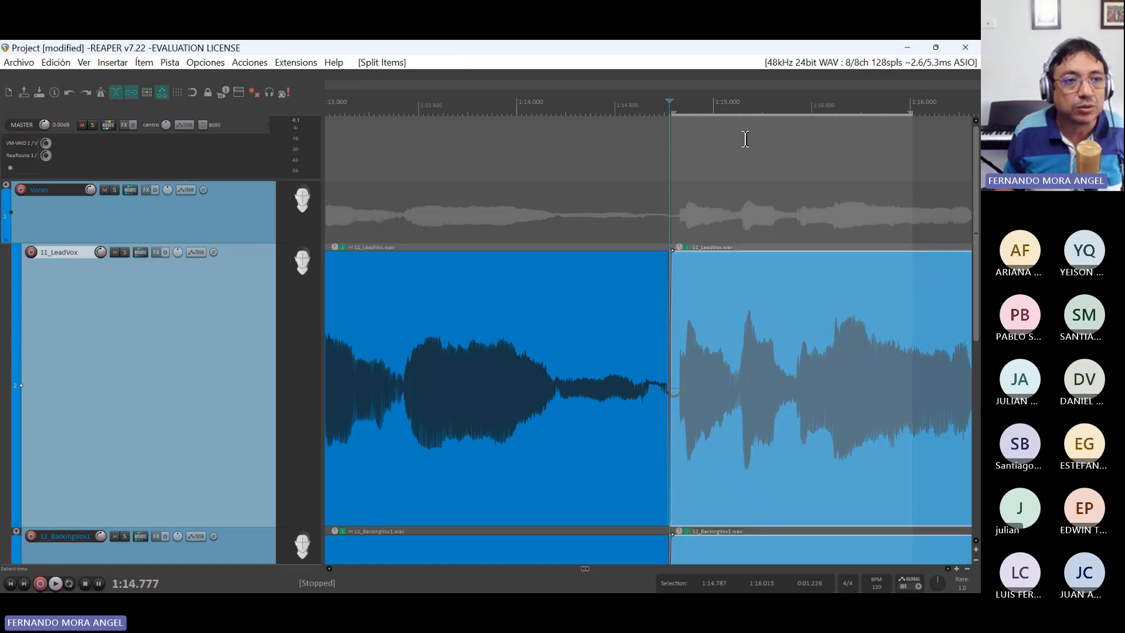
click(838, 101)
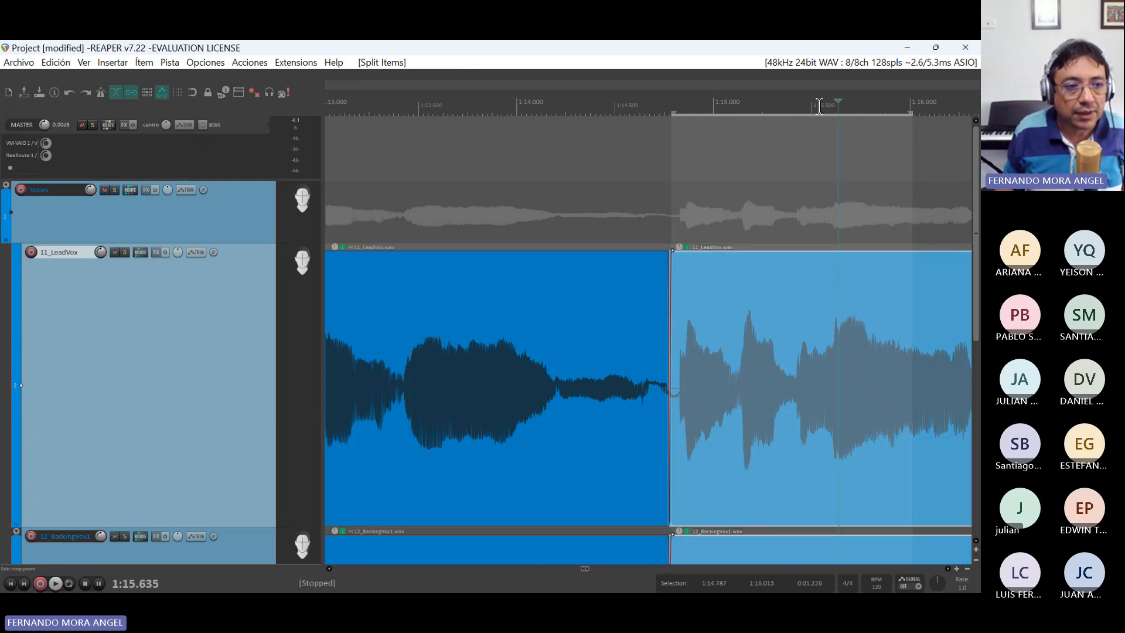
click(925, 100)
key(s)
- Select the isolated 11_LeadVox segment, open its item properties, and mark the take FX option with an on-screen box
click(793, 413)
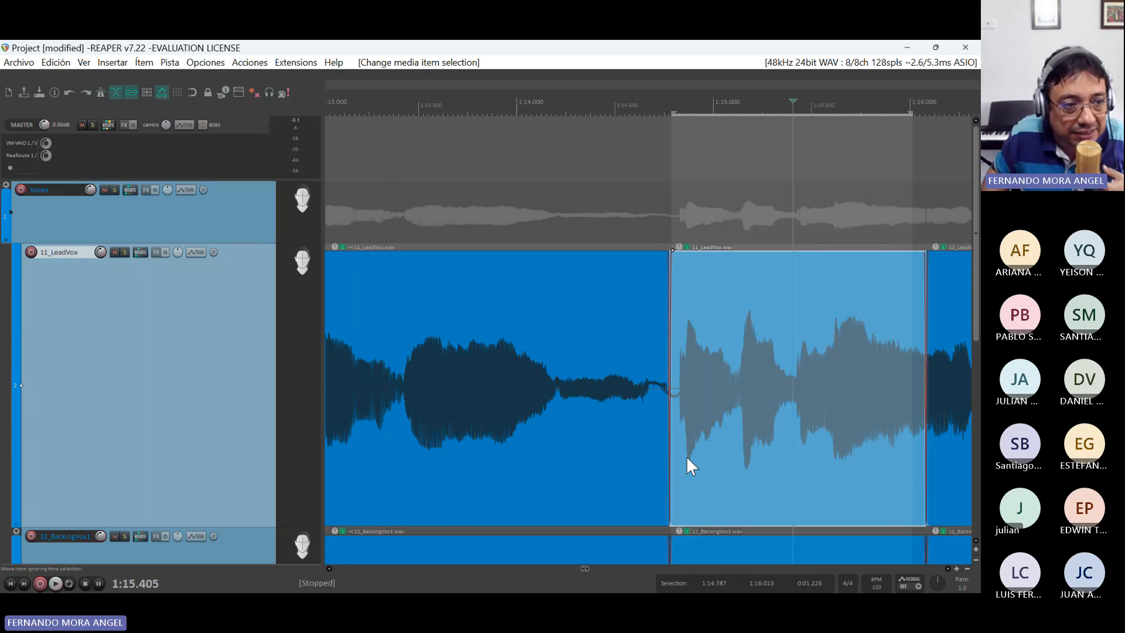
right_click(781, 480)
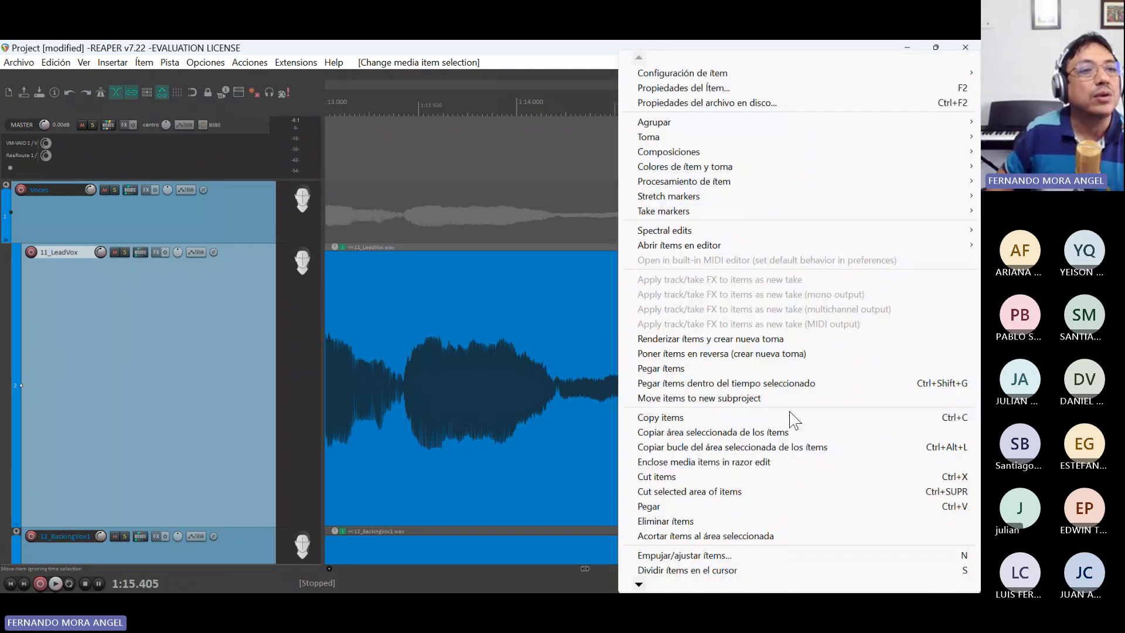
click(750, 89)
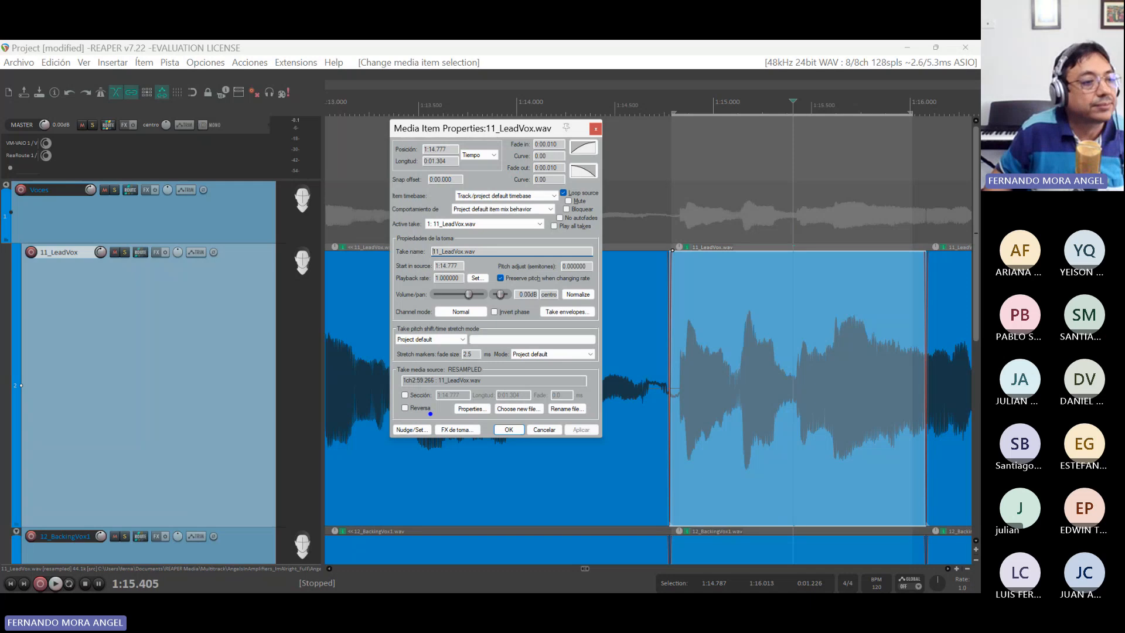
drag(432, 415, 490, 448)
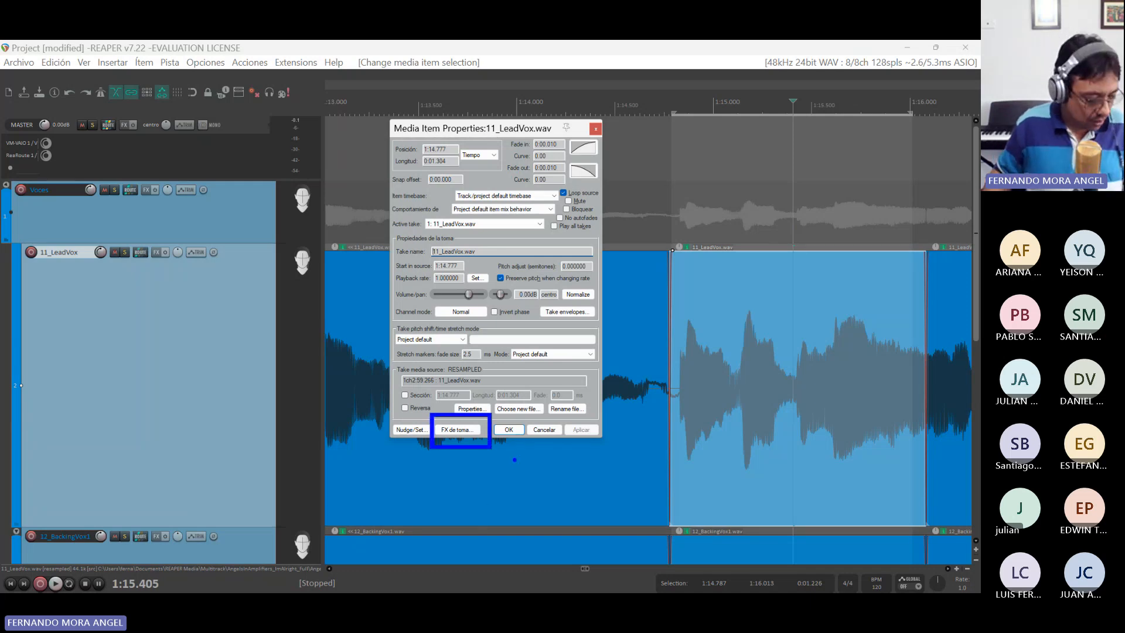
- Search the take FX for "de noi" and add RX 10 Guitar De-noise (iZotope) to the isolated 11_LeadVox segment
click(449, 431)
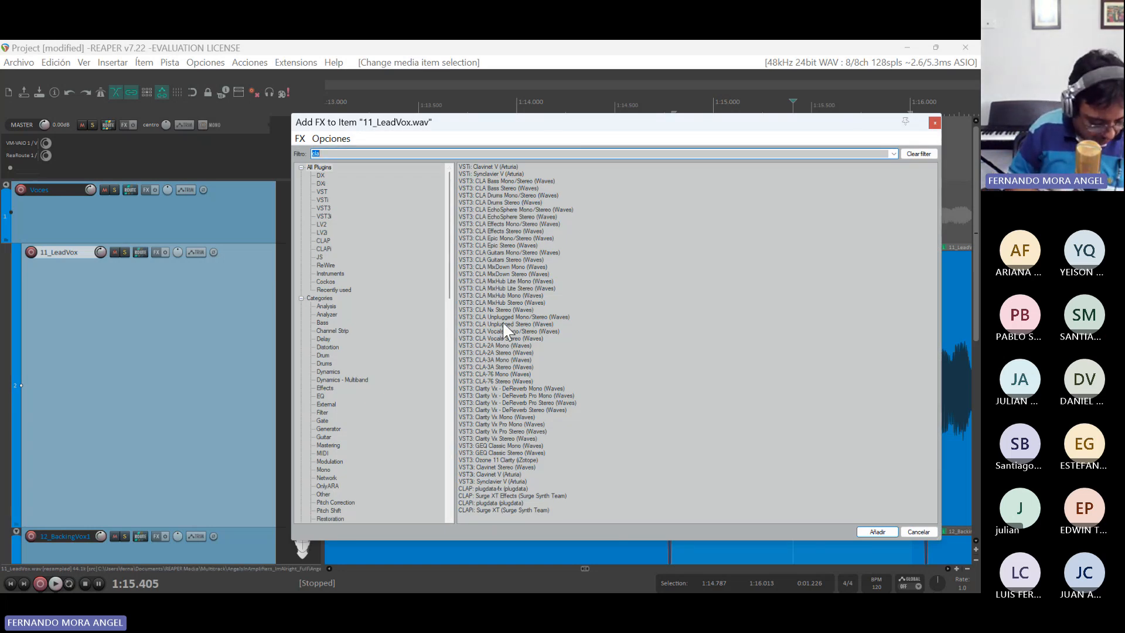
text(de noi)
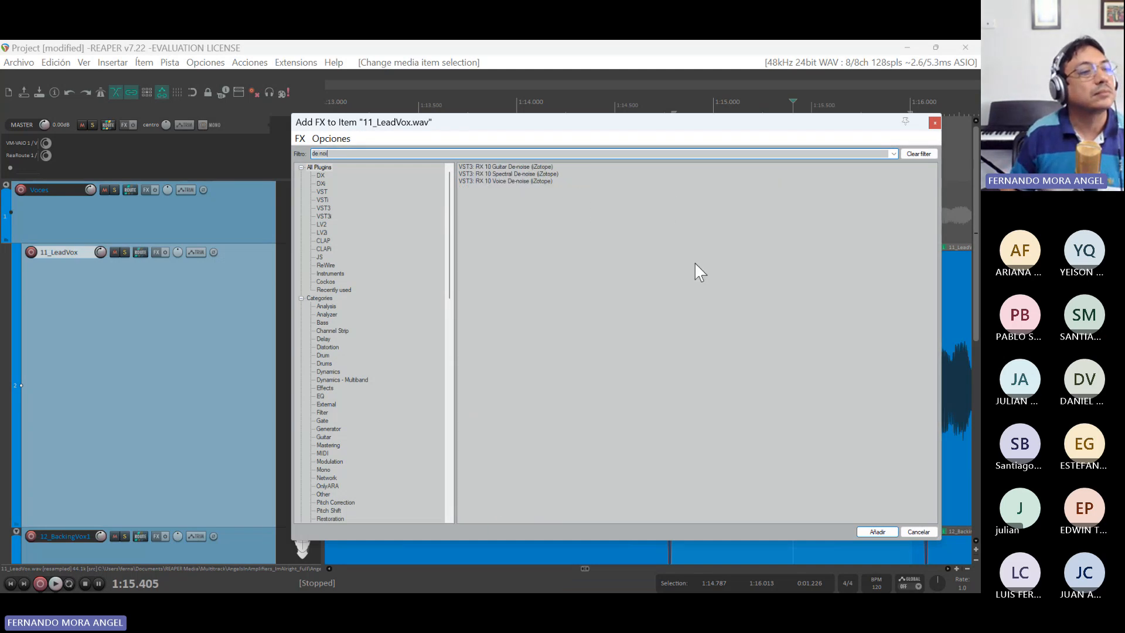
click(510, 168)
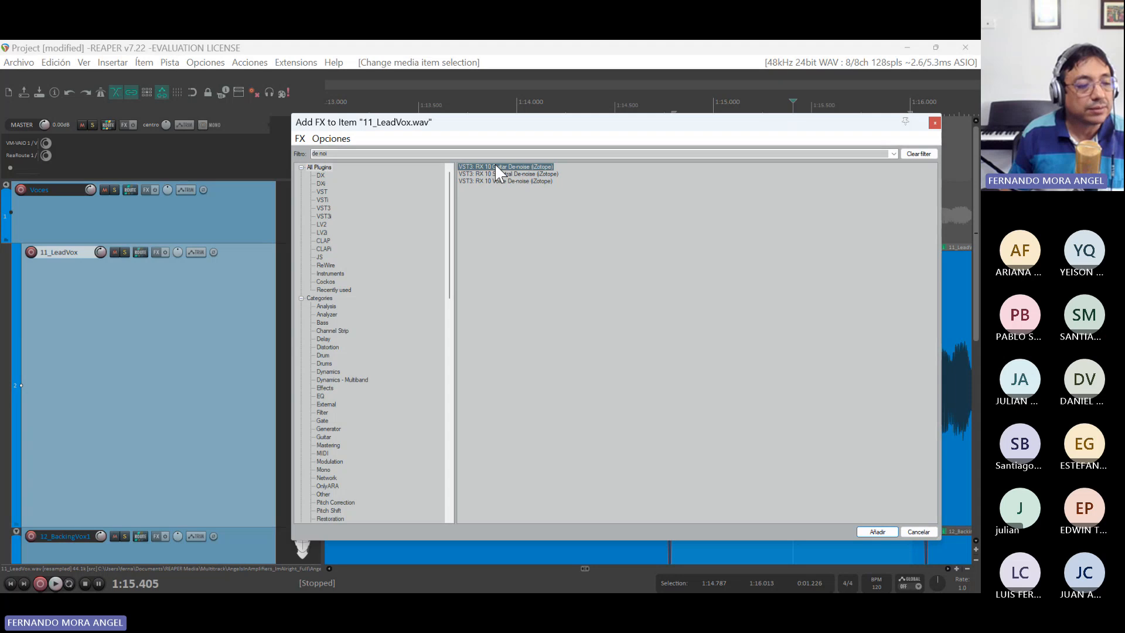
double_click(495, 166)
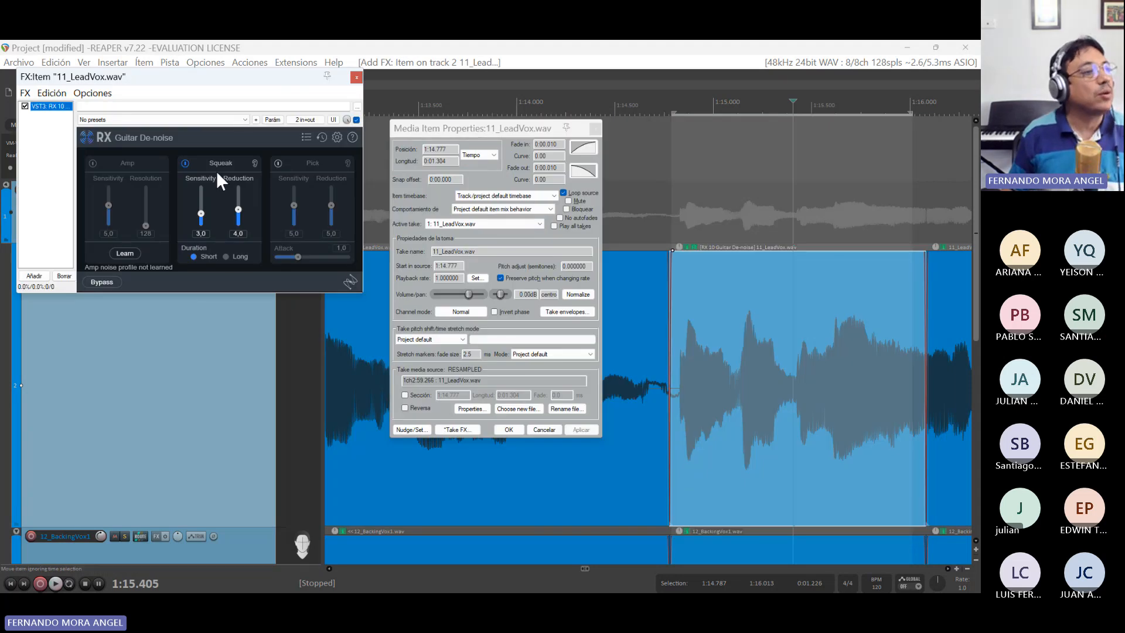
- Close the Guitar De-noise window and the item properties dialog
click(150, 168)
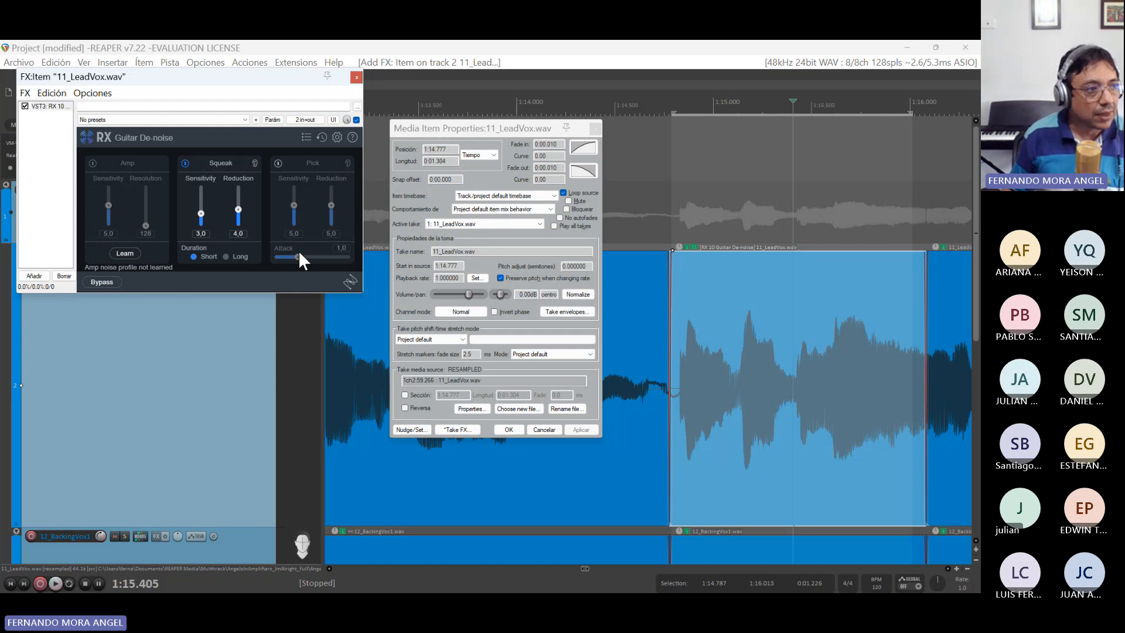
click(355, 80)
click(595, 127)
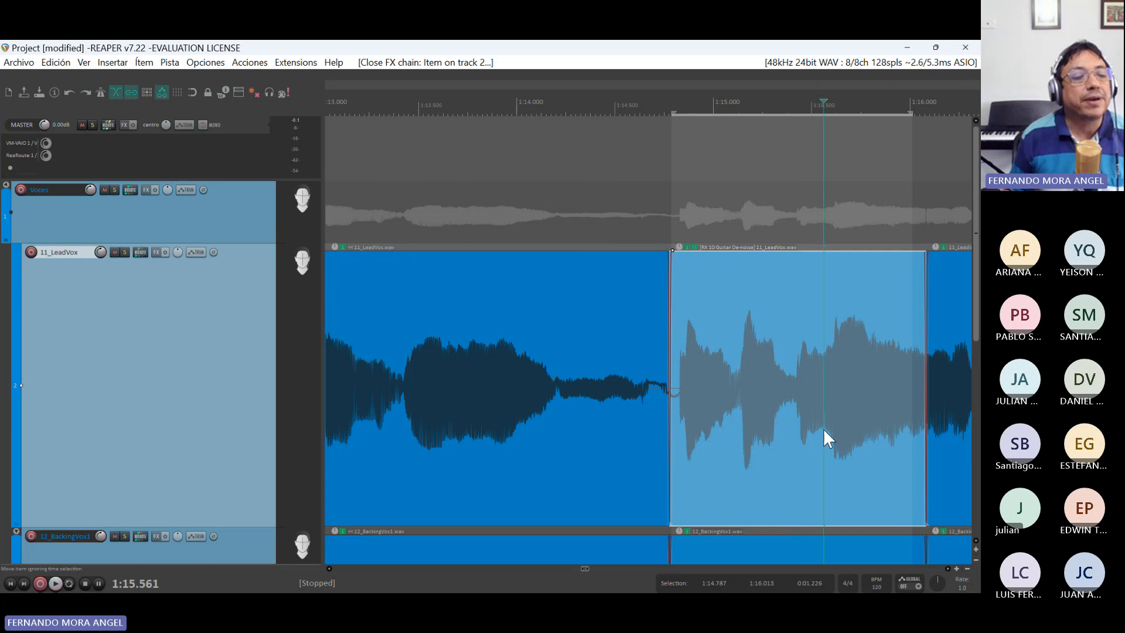
- Reopen the take FX window of the isolated 11_LeadVox segment to view Guitar De-noise
click(594, 446)
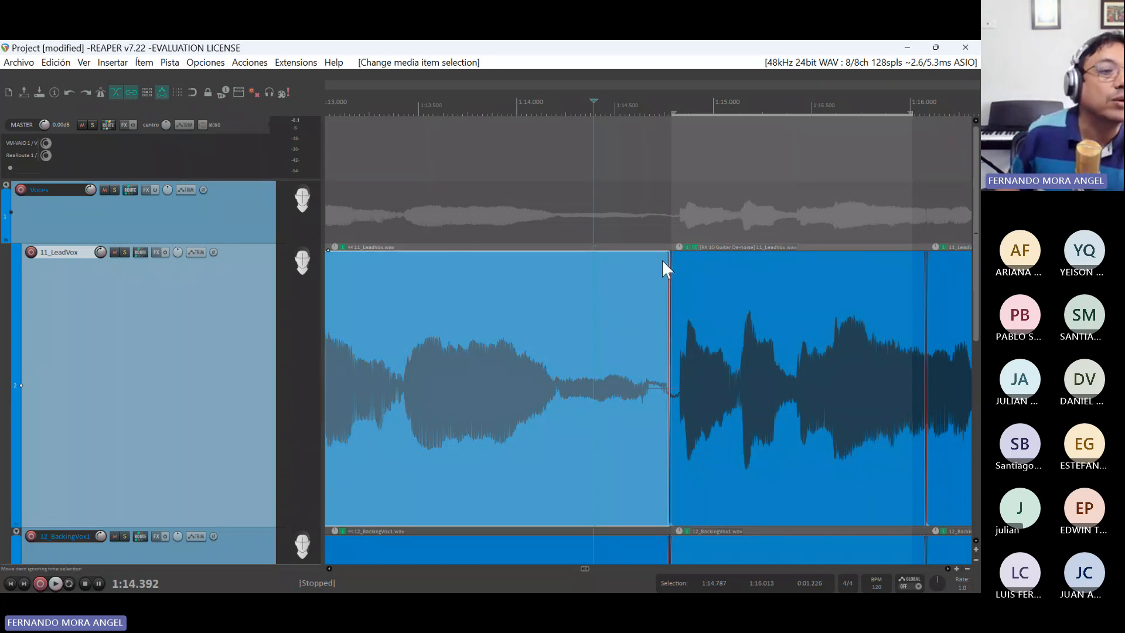
click(694, 247)
drag(420, 157, 325, 129)
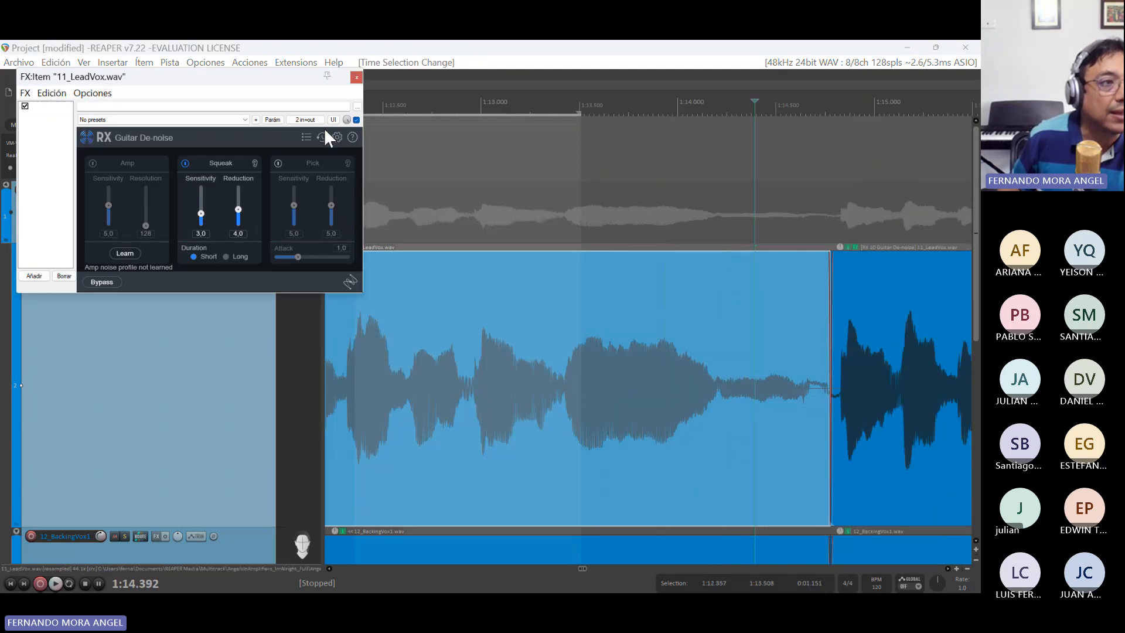
- Close the Guitar De-noise window and select the isolated 11_LeadVox segment that carries the take FX
click(356, 78)
scroll(886, 339, down, 3)
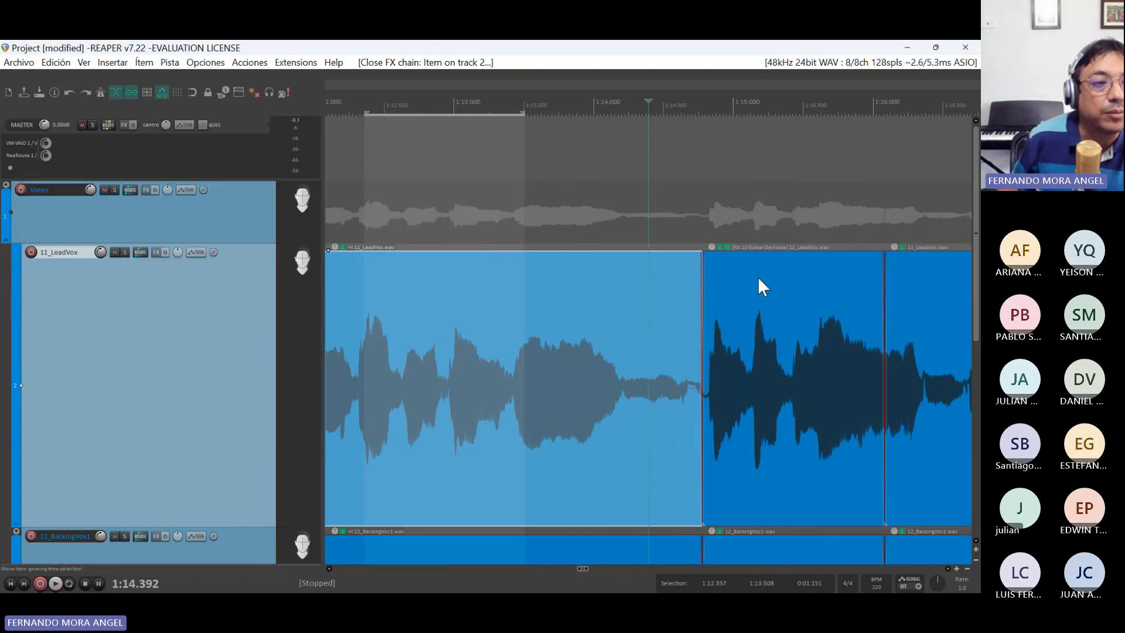
scroll(757, 277, up, 2)
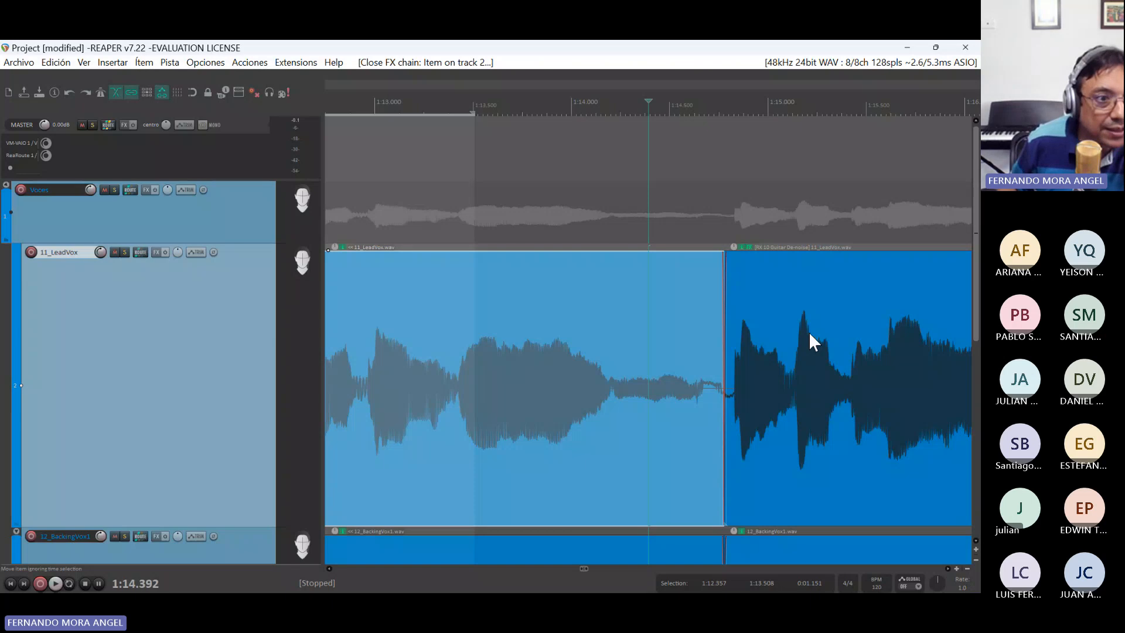
scroll(809, 331, down, 4)
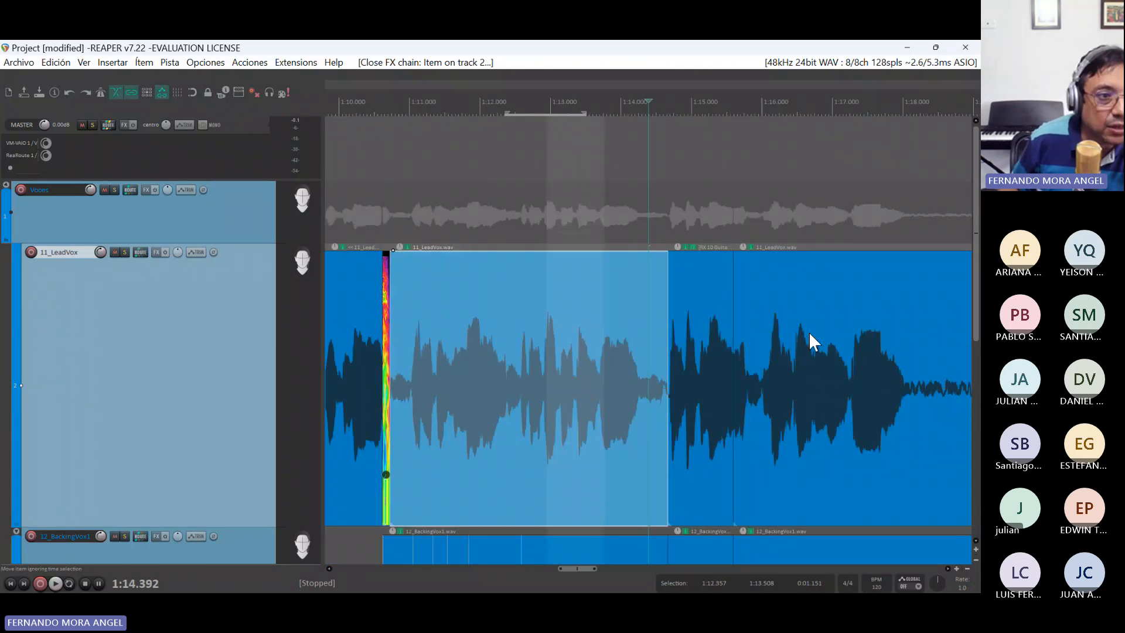
click(717, 359)
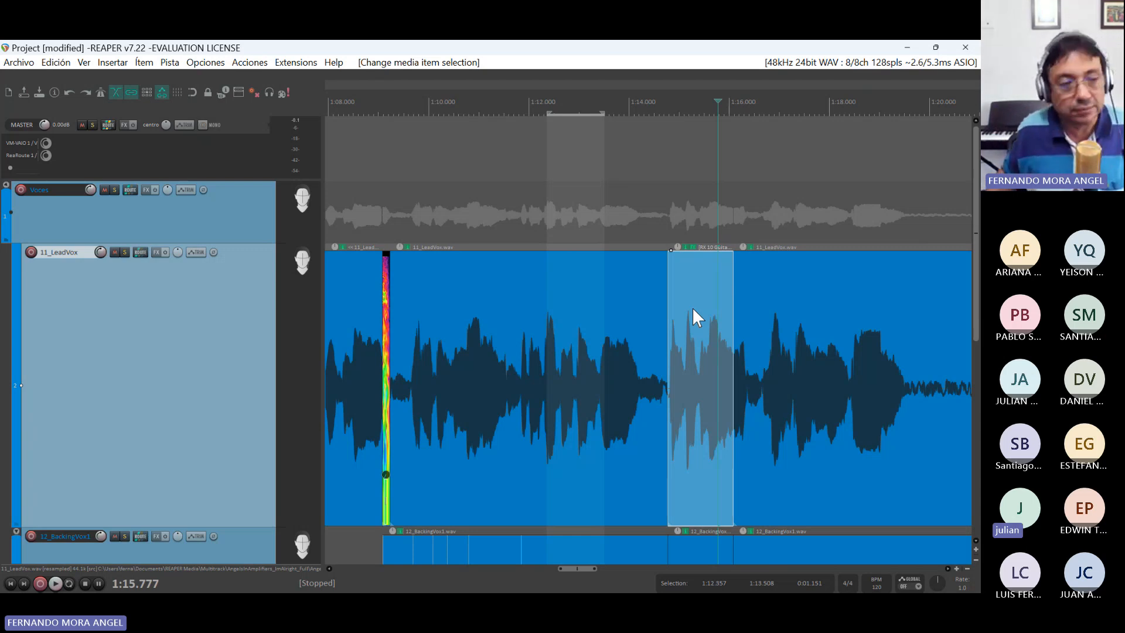
- View the take FX window of the selected 11_LeadVox segment, close it and reopen it
click(696, 248)
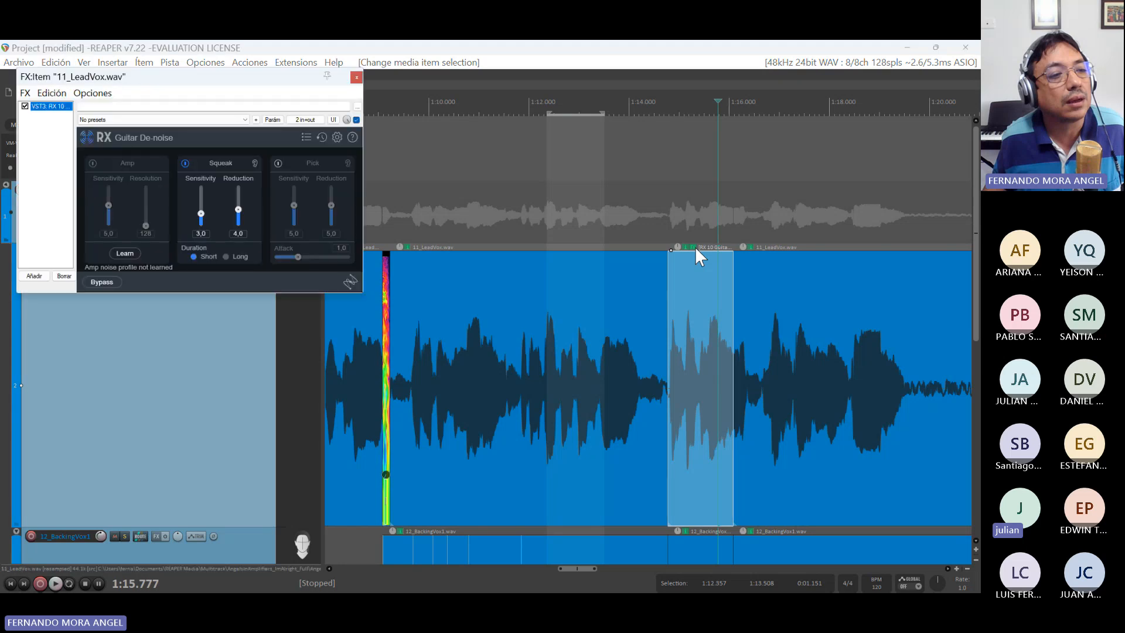
click(356, 78)
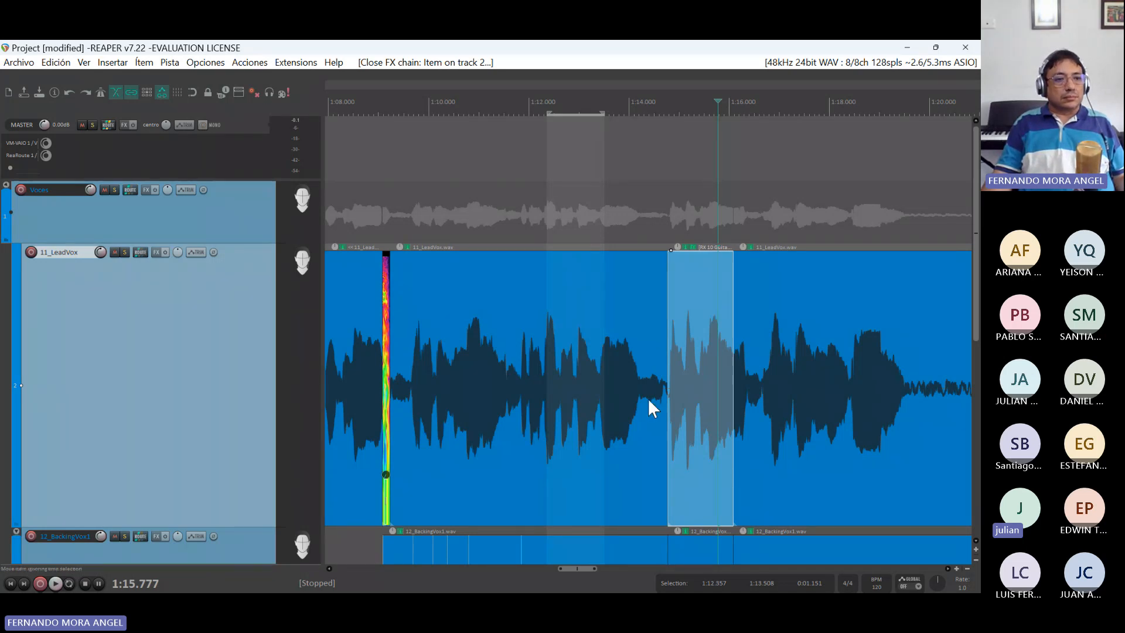
click(695, 248)
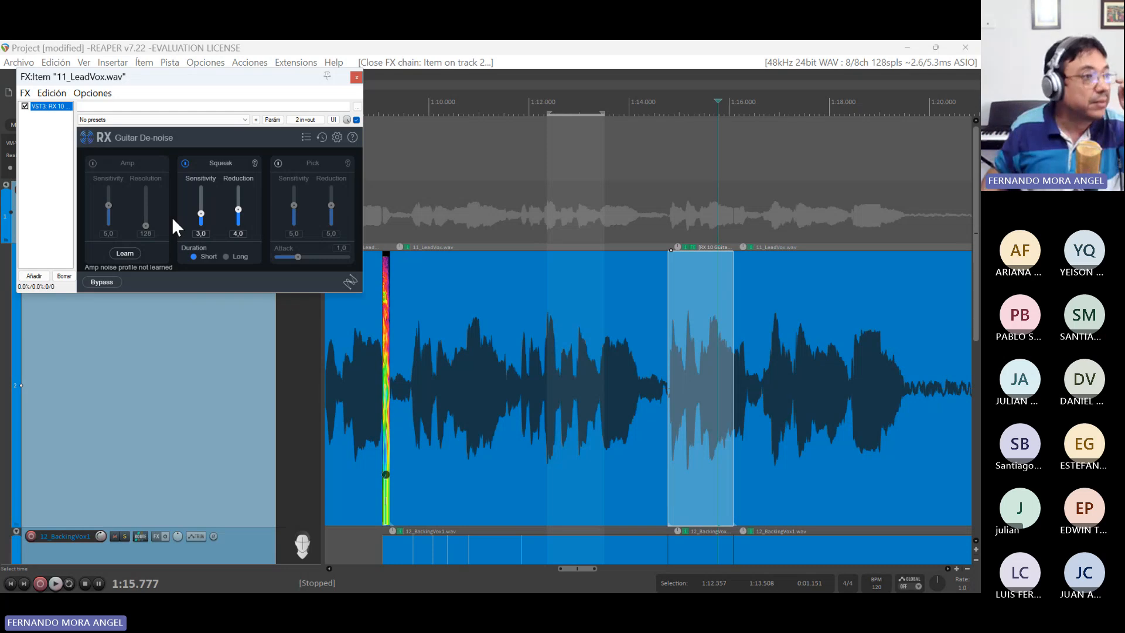
- Compare Guitar De-noise off and on through its take FX enable state and its own Bypass, then close its window
click(25, 106)
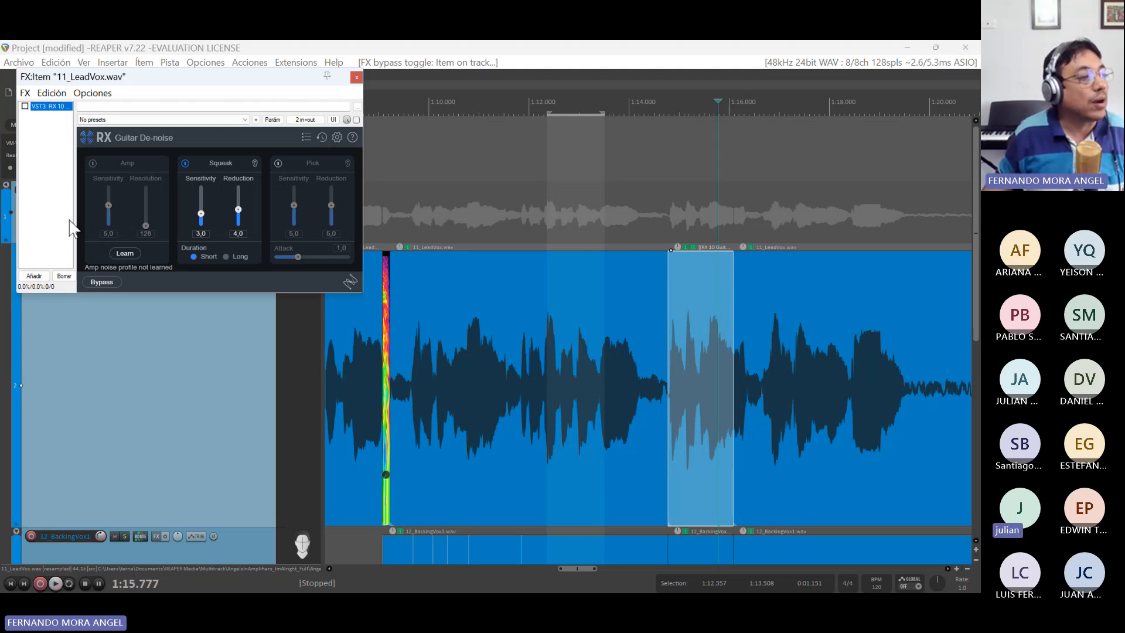
click(24, 106)
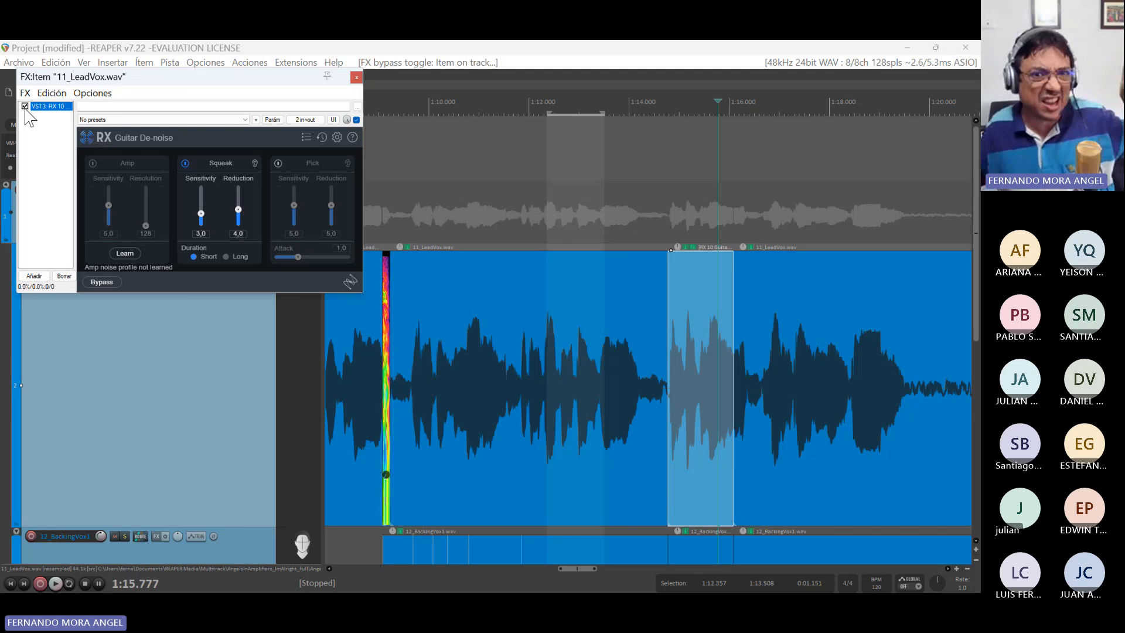
click(102, 282)
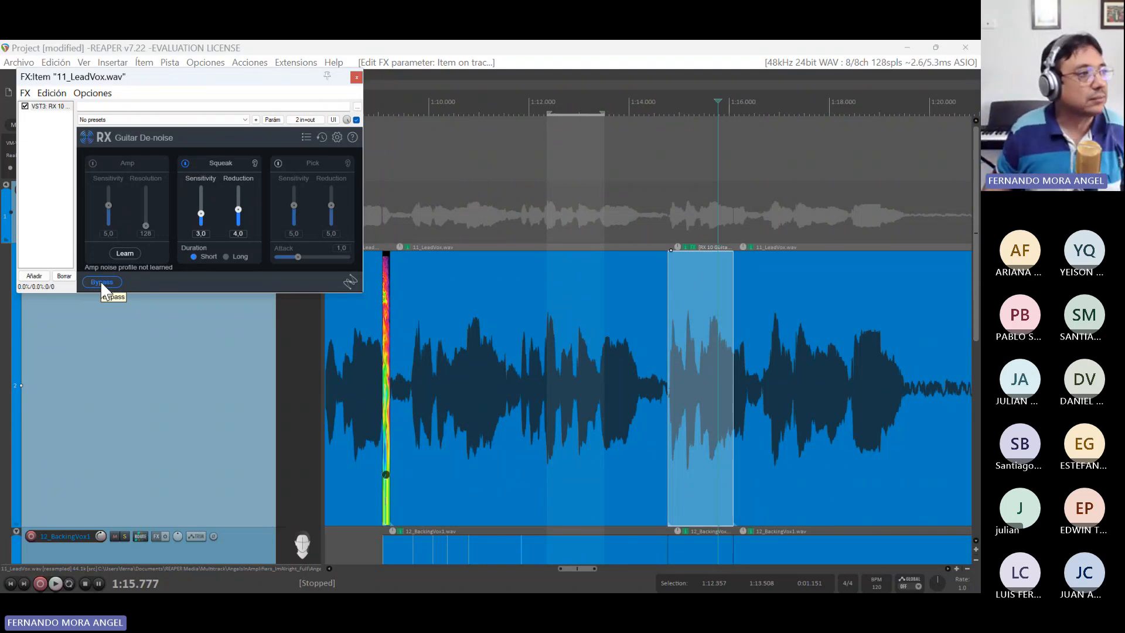
click(25, 106)
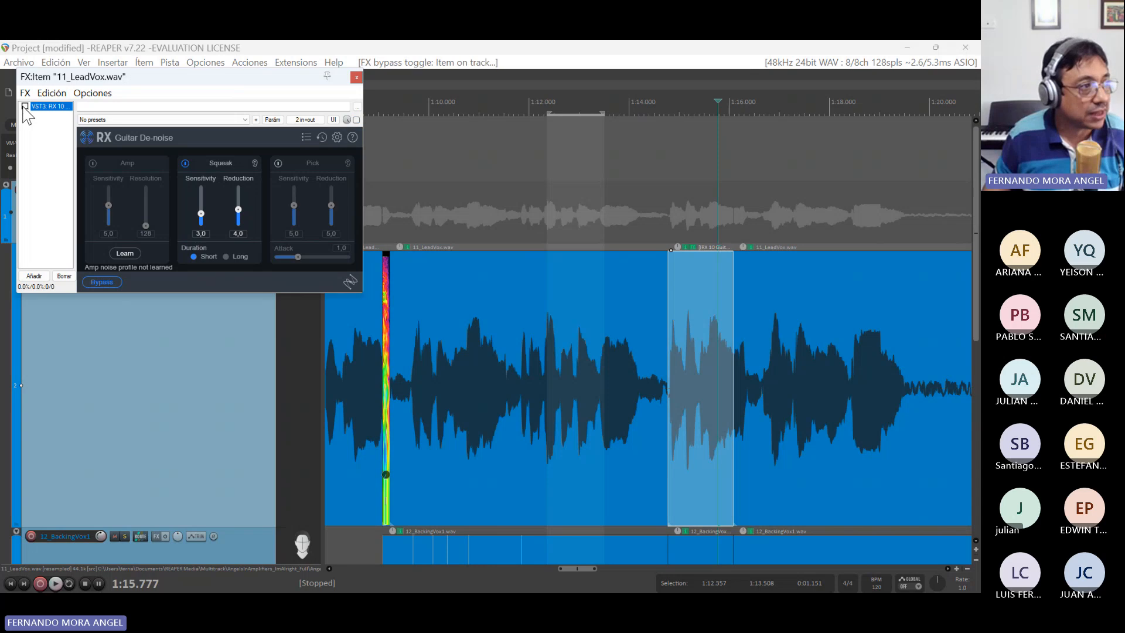
click(25, 106)
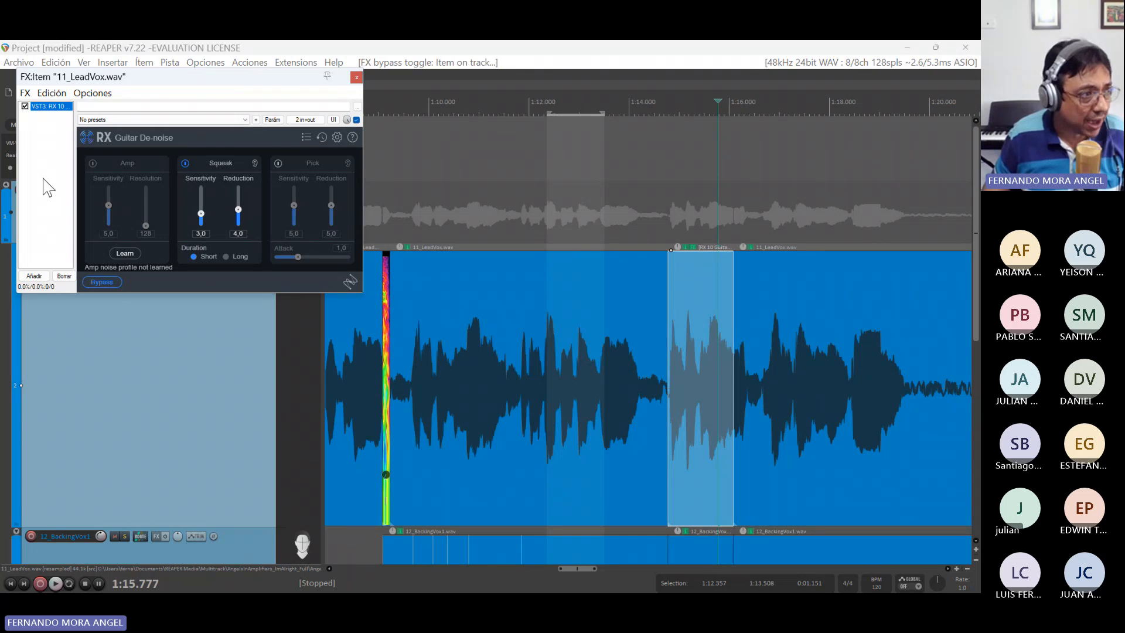
click(100, 283)
click(357, 77)
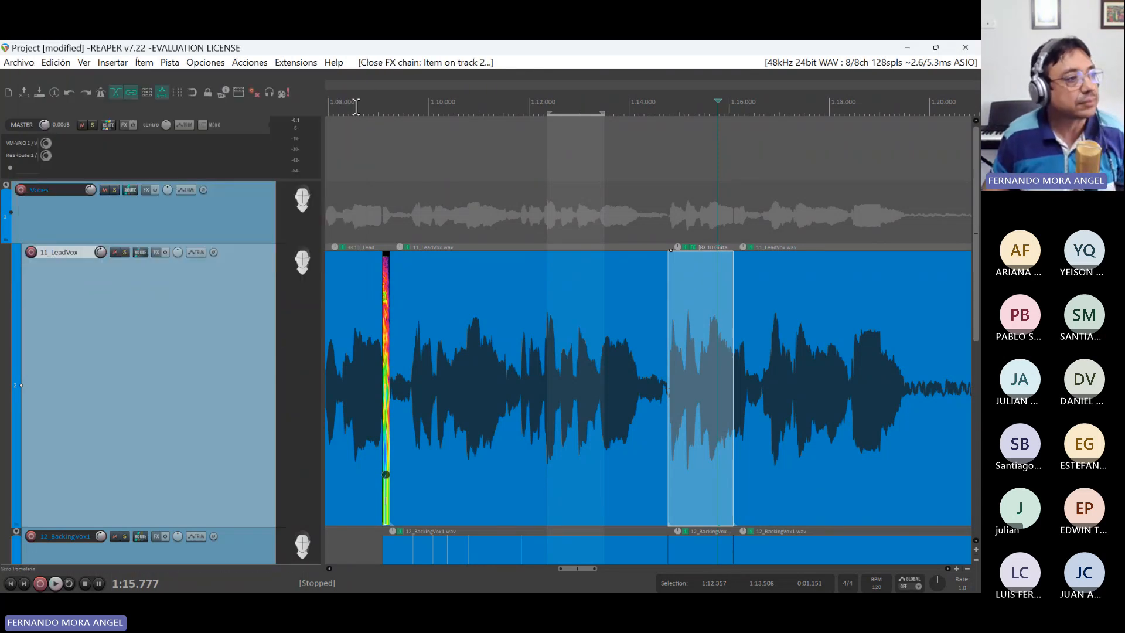
- Add RX 10 Spectral De-noise (iZotope) to the 11_LeadVox track's FX chain and close its window
click(156, 252)
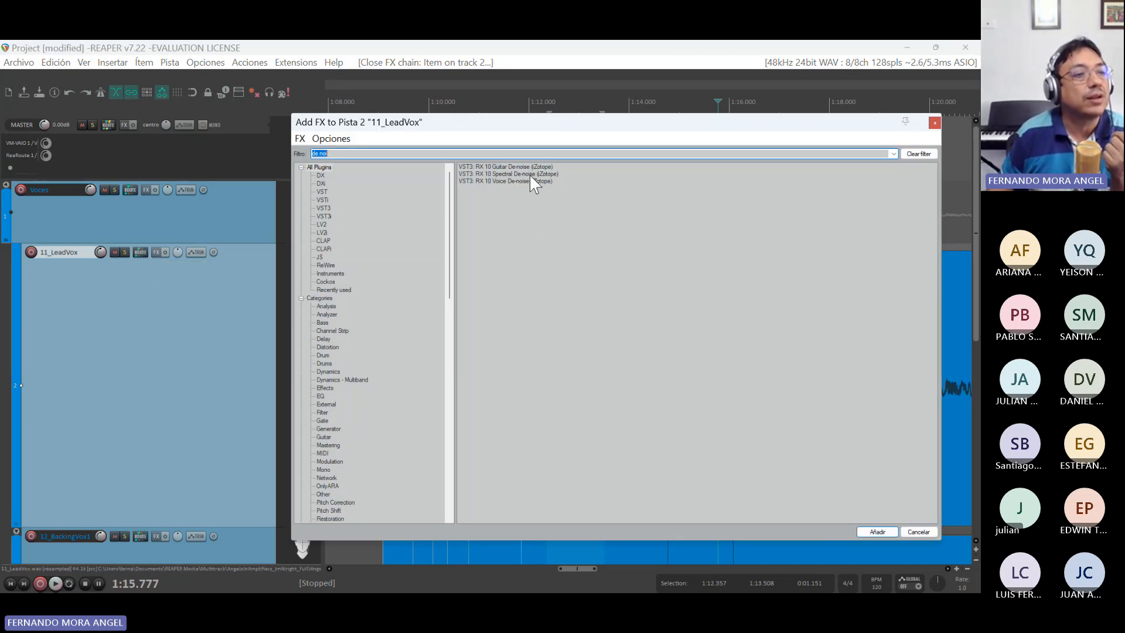
click(532, 174)
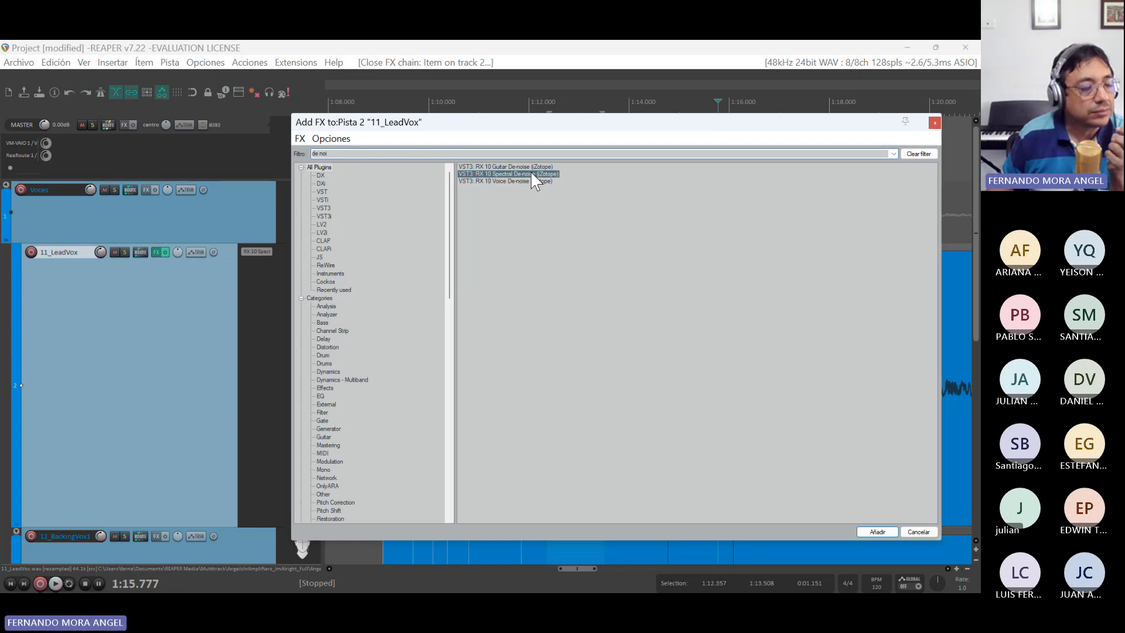
double_click(533, 174)
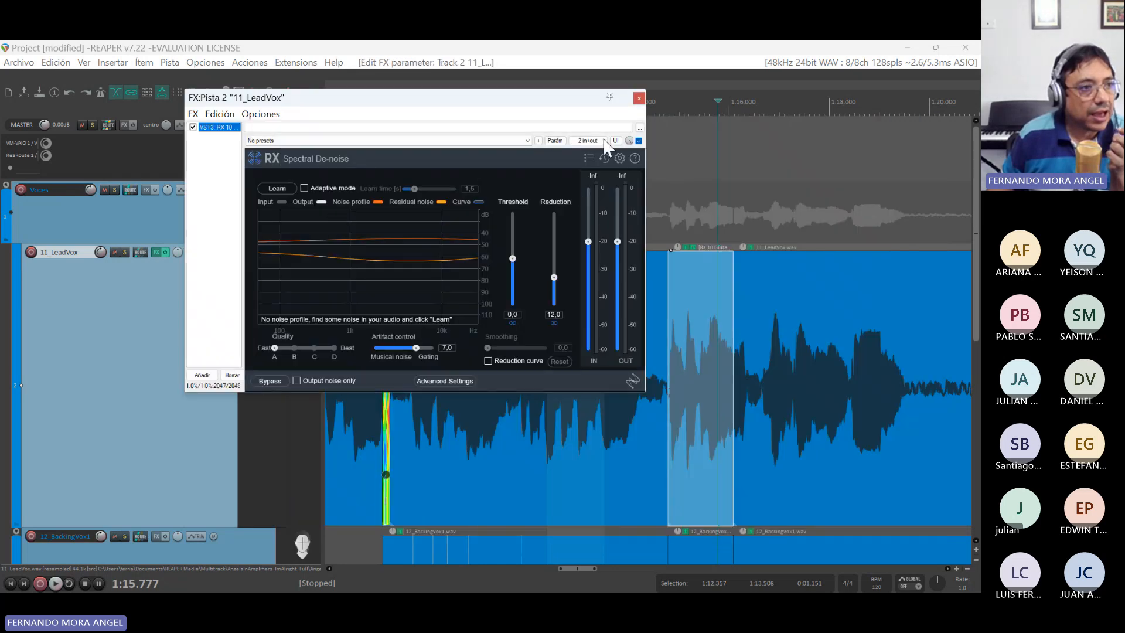
click(639, 97)
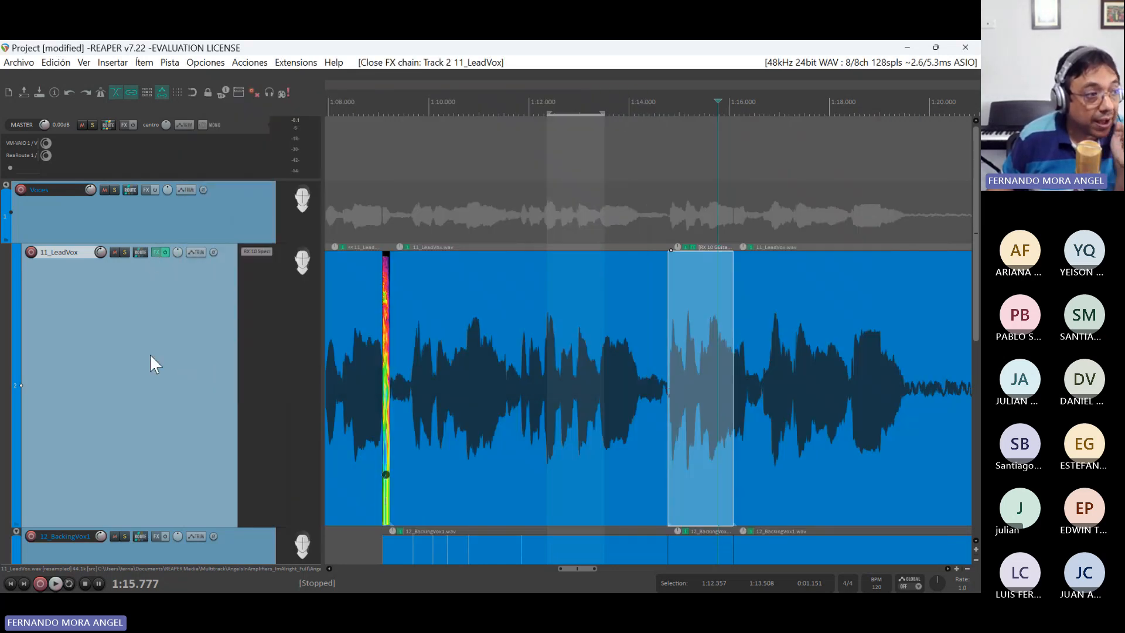
- Reopen the 11_LeadVox track FX, toggle Spectral De-noise's enable state and its own Bypass, and close the window
key(f)
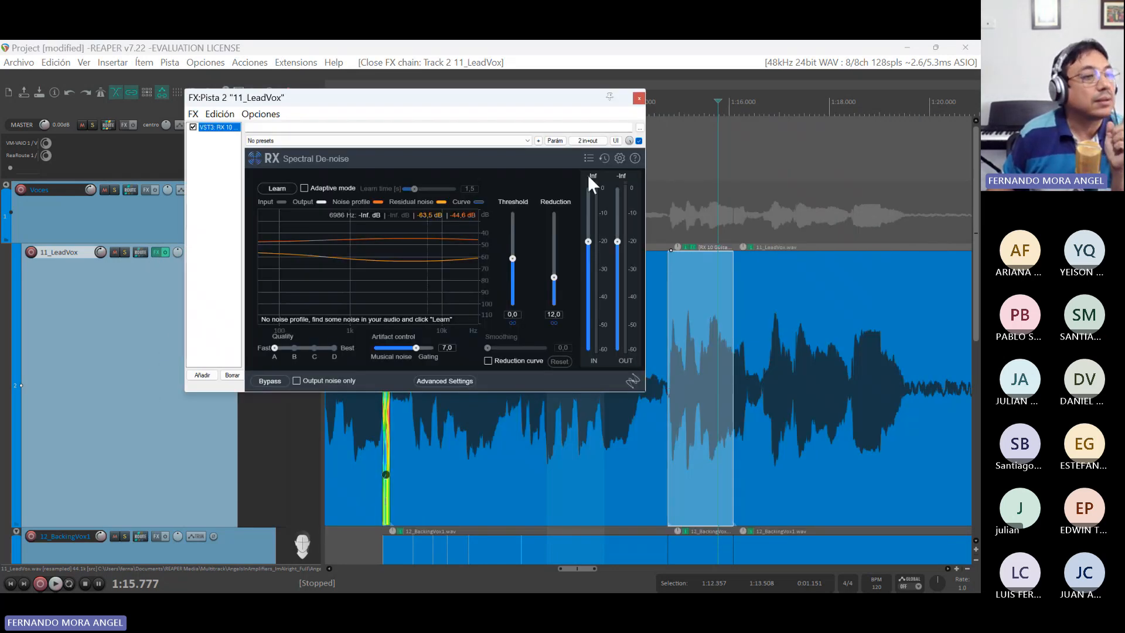
right_click(193, 150)
click(113, 429)
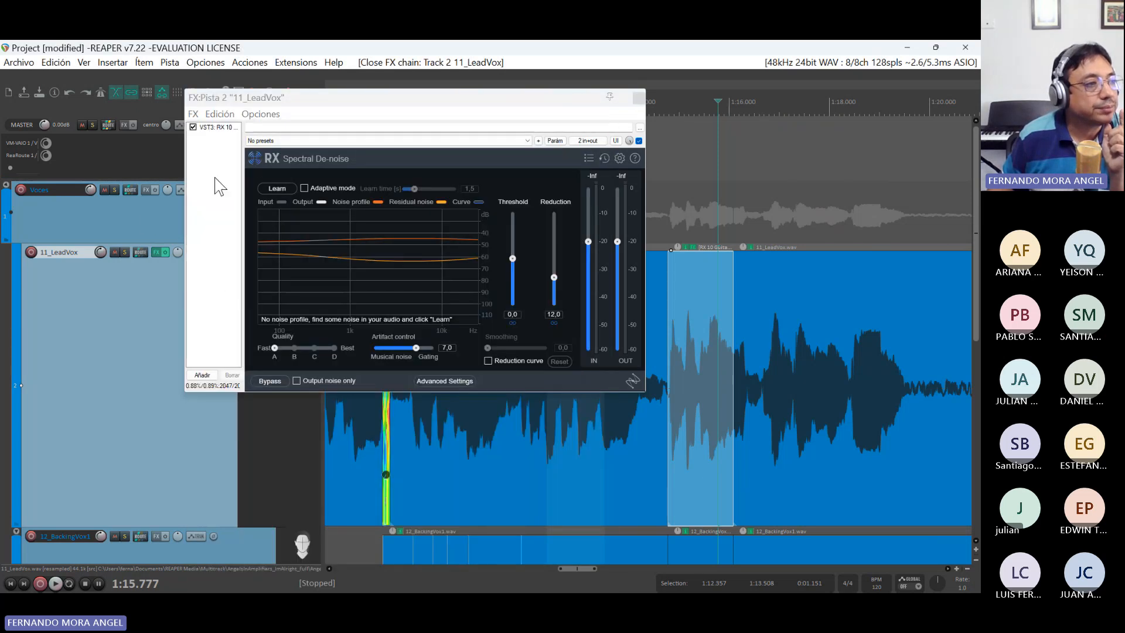
click(193, 127)
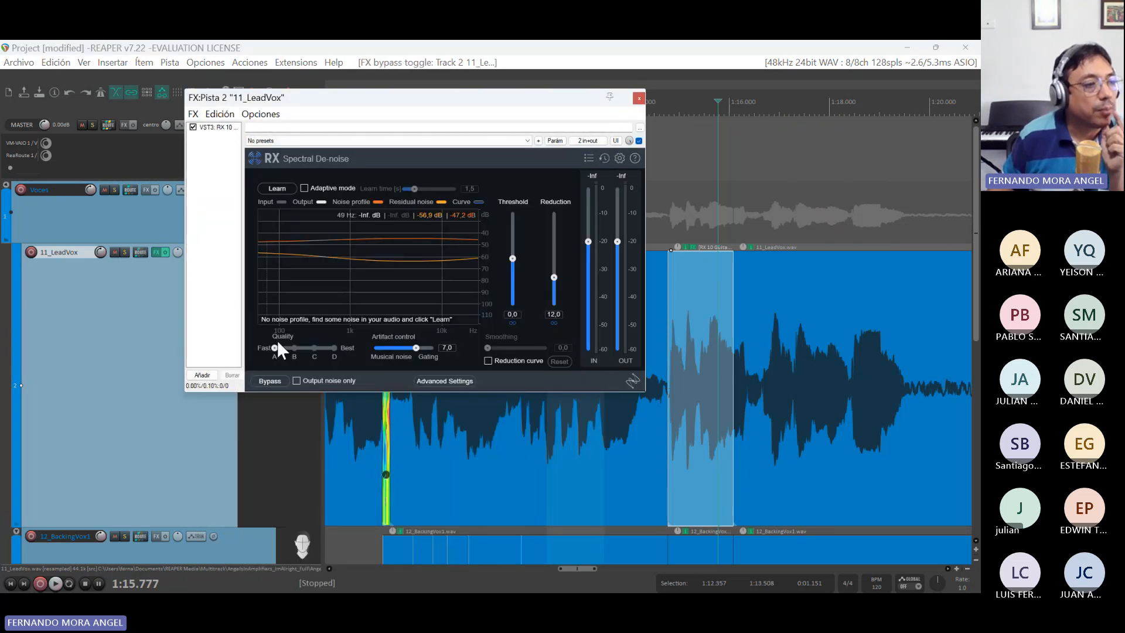
click(270, 381)
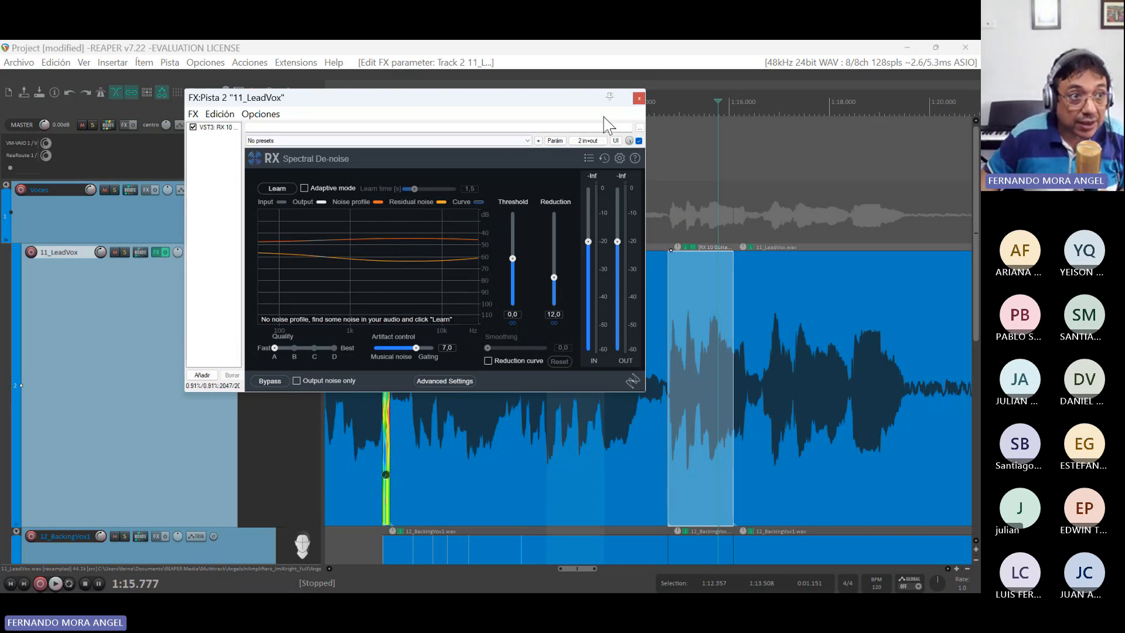
click(639, 98)
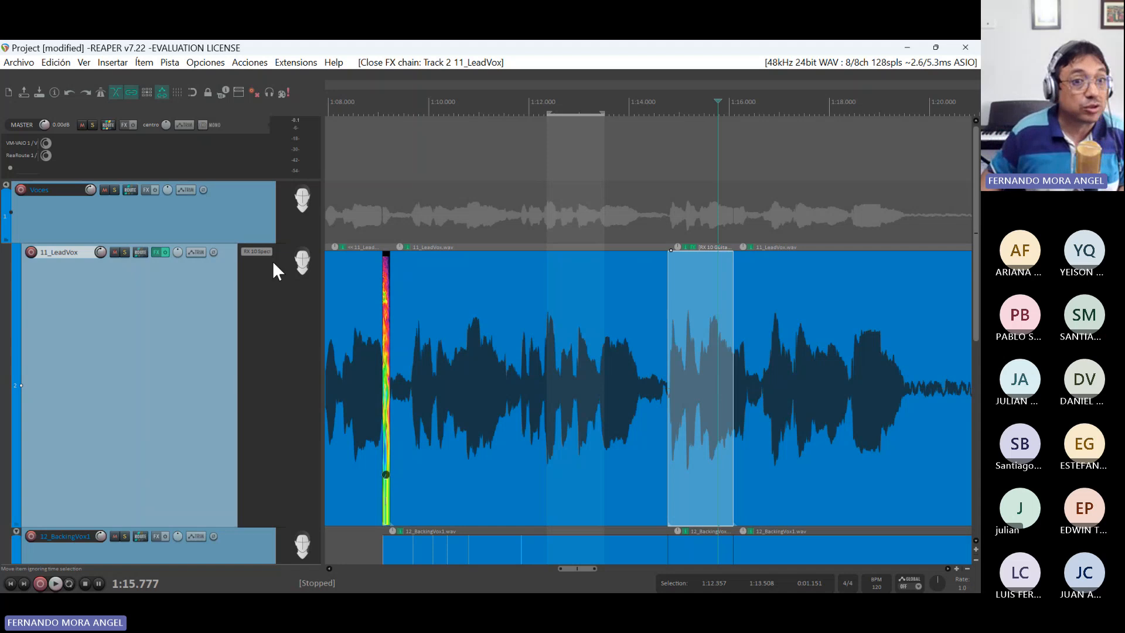
- Select the Voces folder track and look over the tracks below it
click(146, 205)
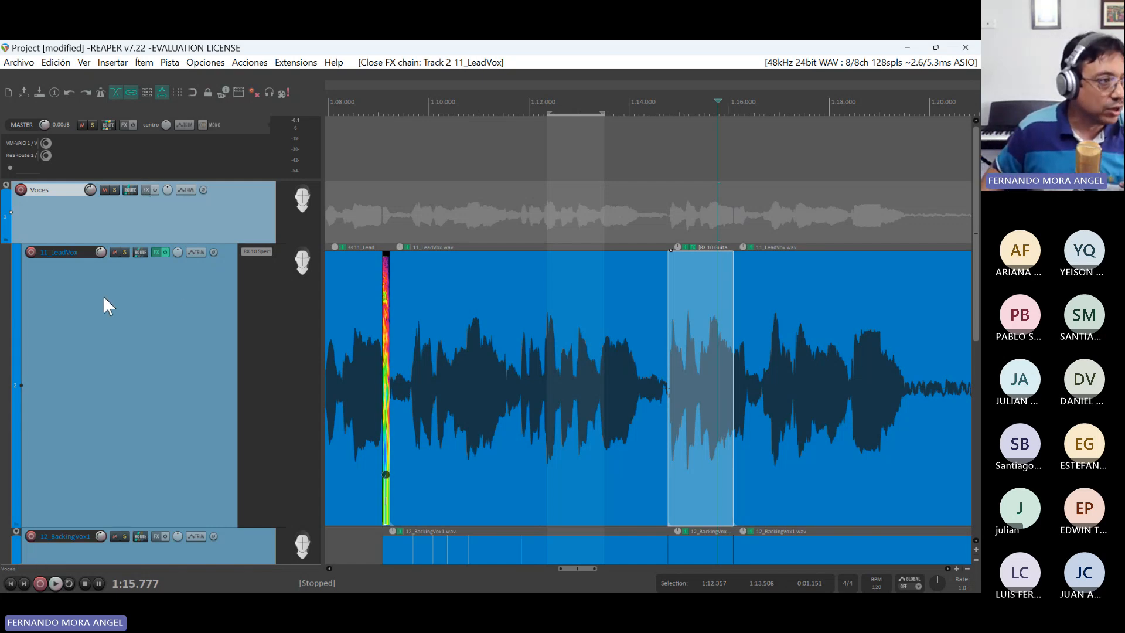
scroll(156, 315, down, 8)
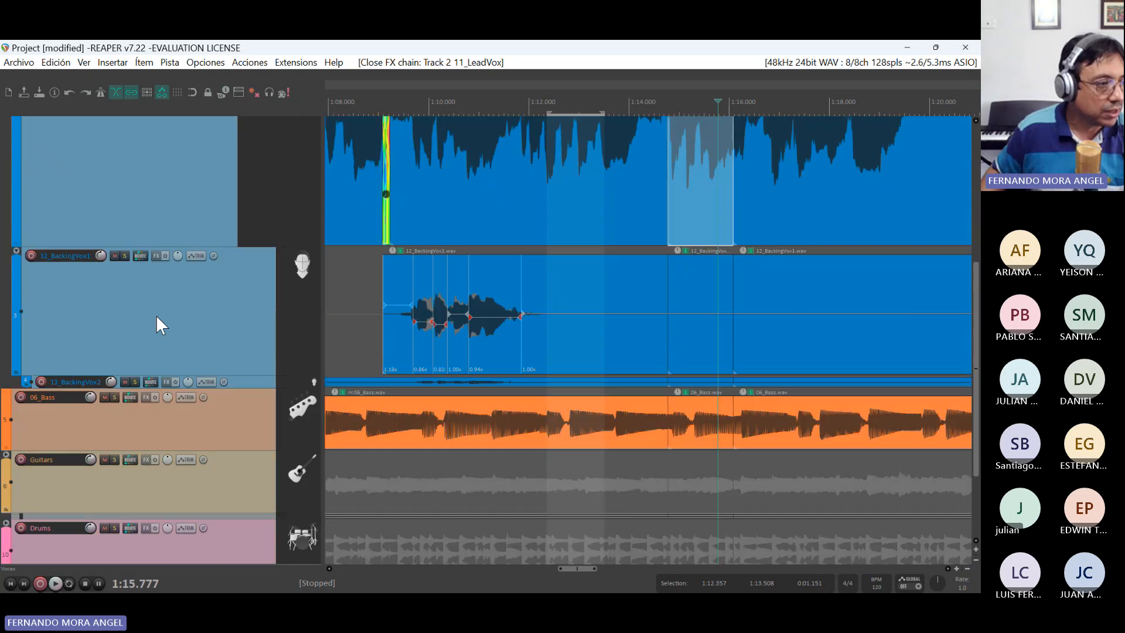
scroll(156, 315, up, 8)
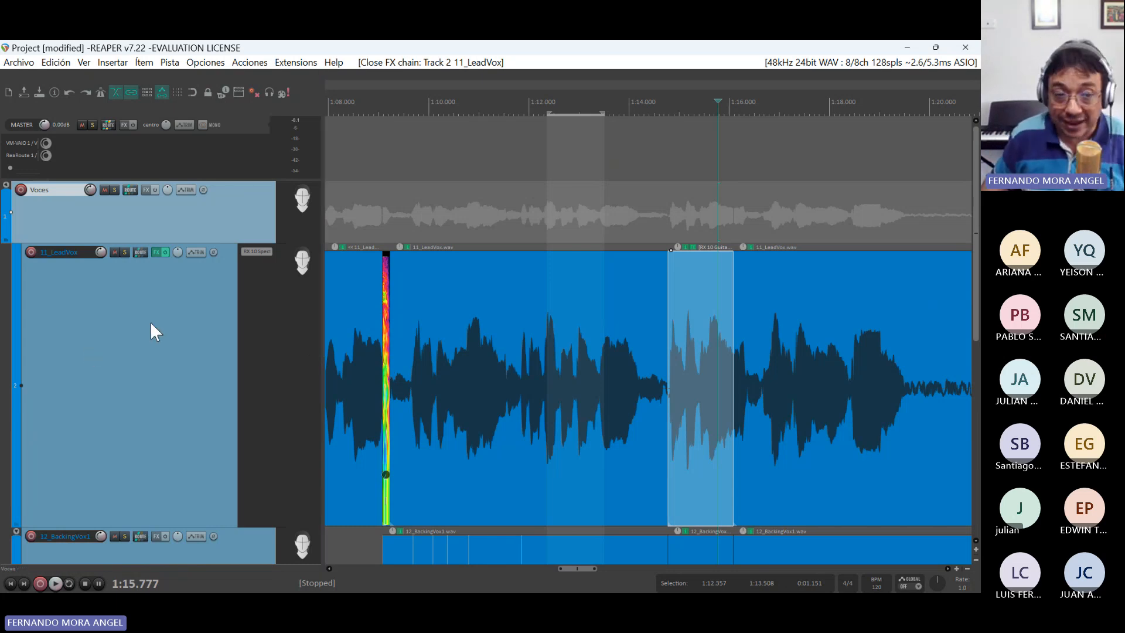
- Remove Spectral De-noise from the 11_LeadVox track's FX chain and open the plug-in browser for that track
click(157, 252)
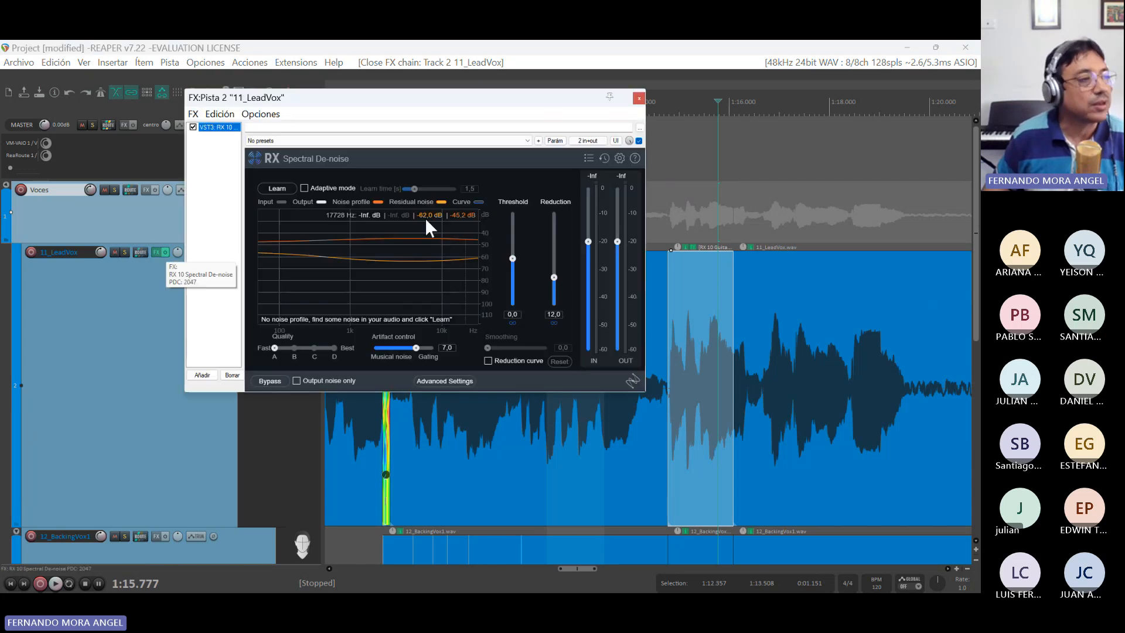
click(232, 376)
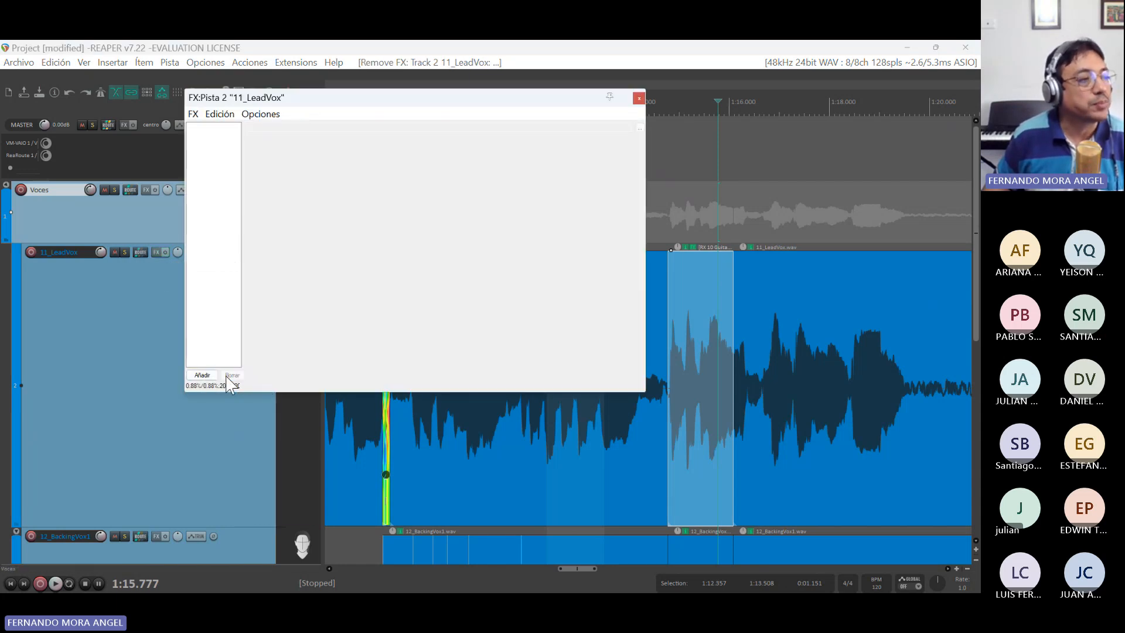
click(203, 375)
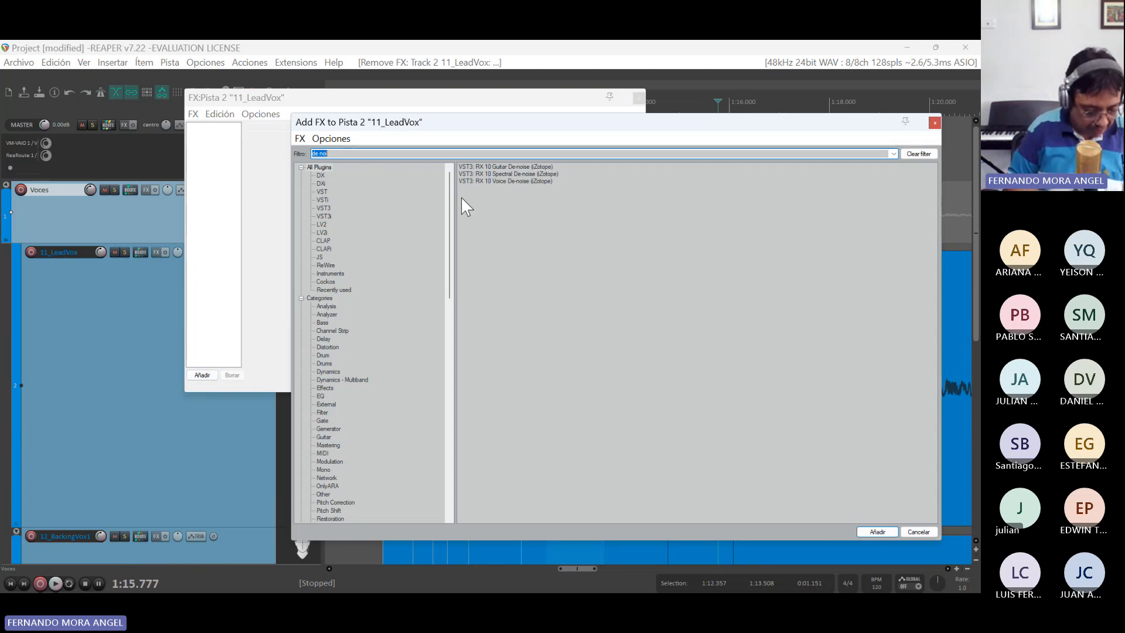
click(472, 167)
right_click(471, 167)
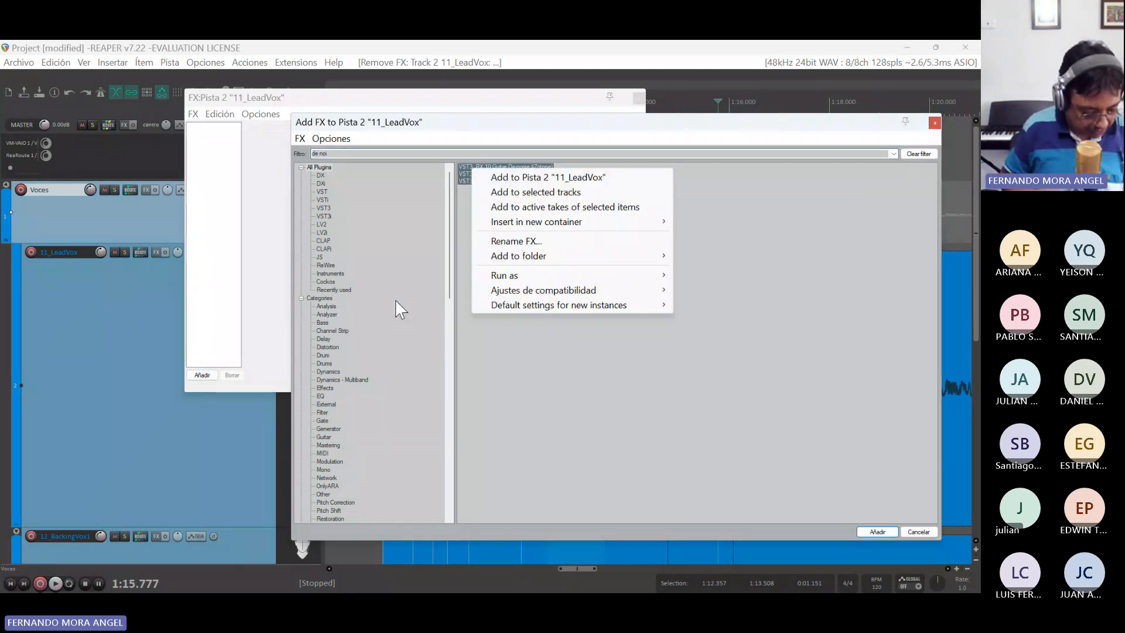
key(r)
key(a)
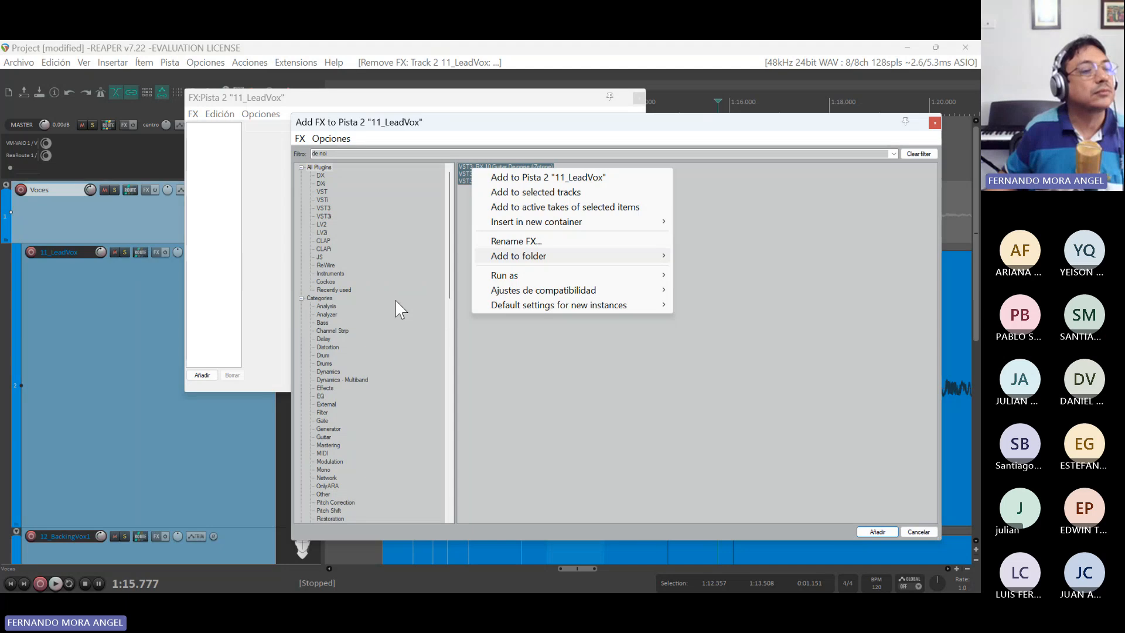
click(396, 302)
click(534, 276)
- Replace the plug-in filter text with "rean" to search for another plug-in for 11_LeadVox
double_click(366, 156)
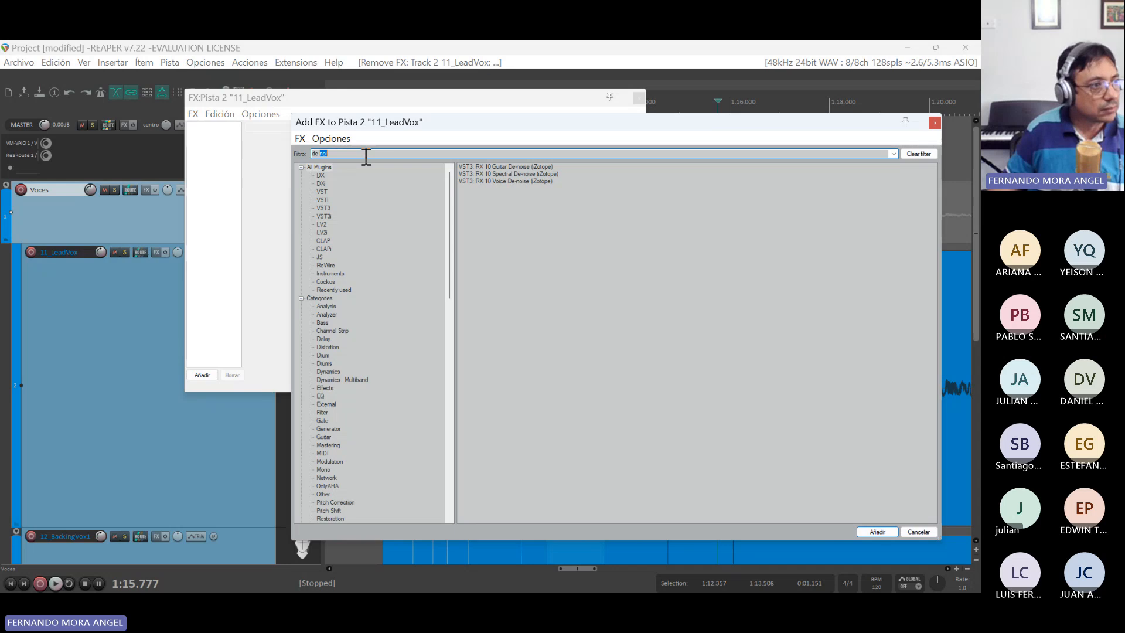
key(BackSpace)
key(BackSpace)
key(BackSpace)
key(BackSpace)
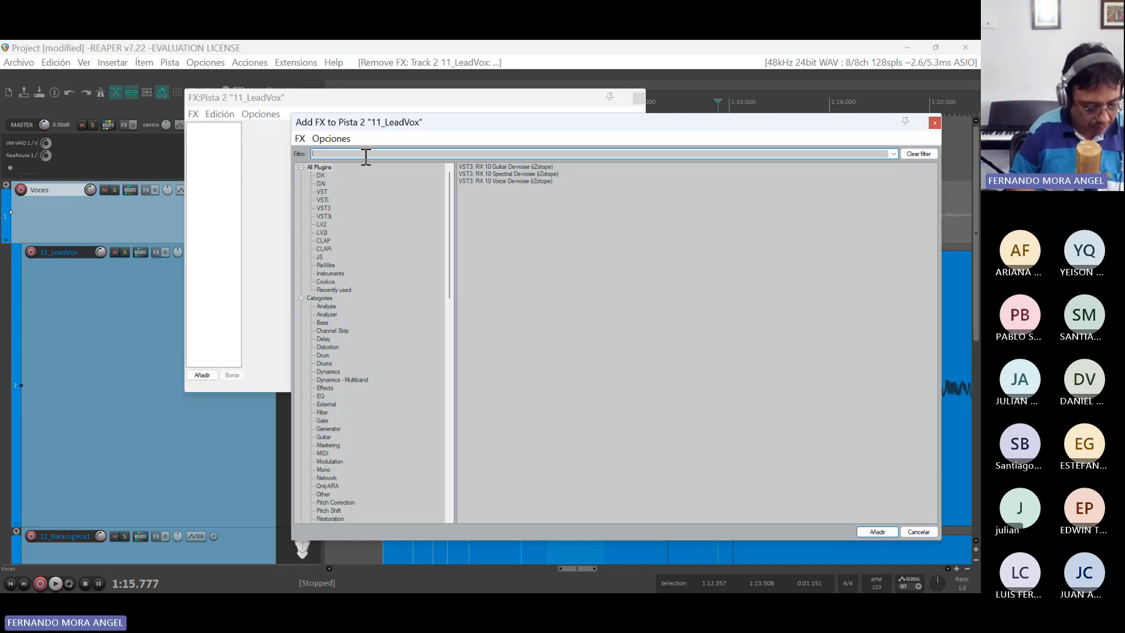
text(rean)
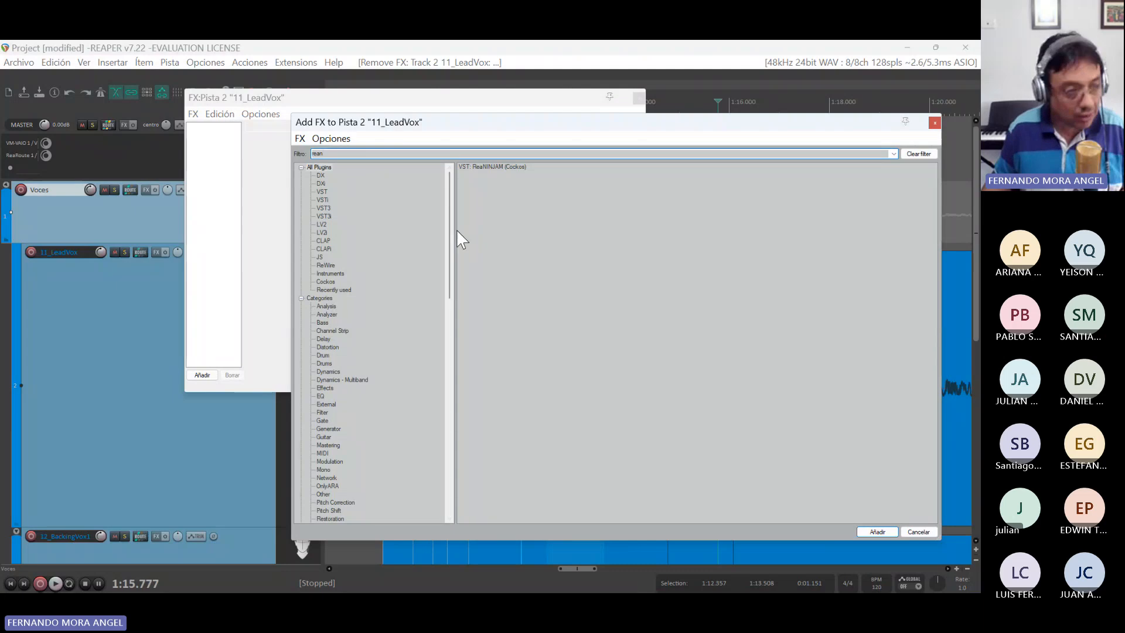
- Clear the plug-in filter text and list only the plug-ins by the developer Cockos
key(BackSpace)
key(BackSpace)
key(BackSpace)
key(BackSpace)
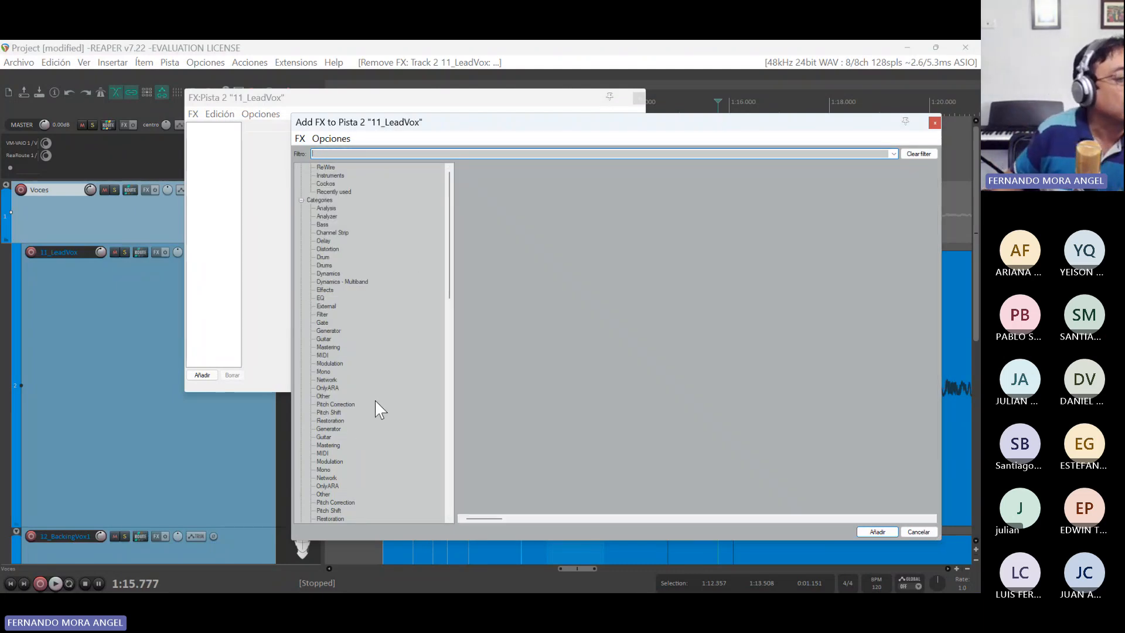
scroll(376, 399, down, 7)
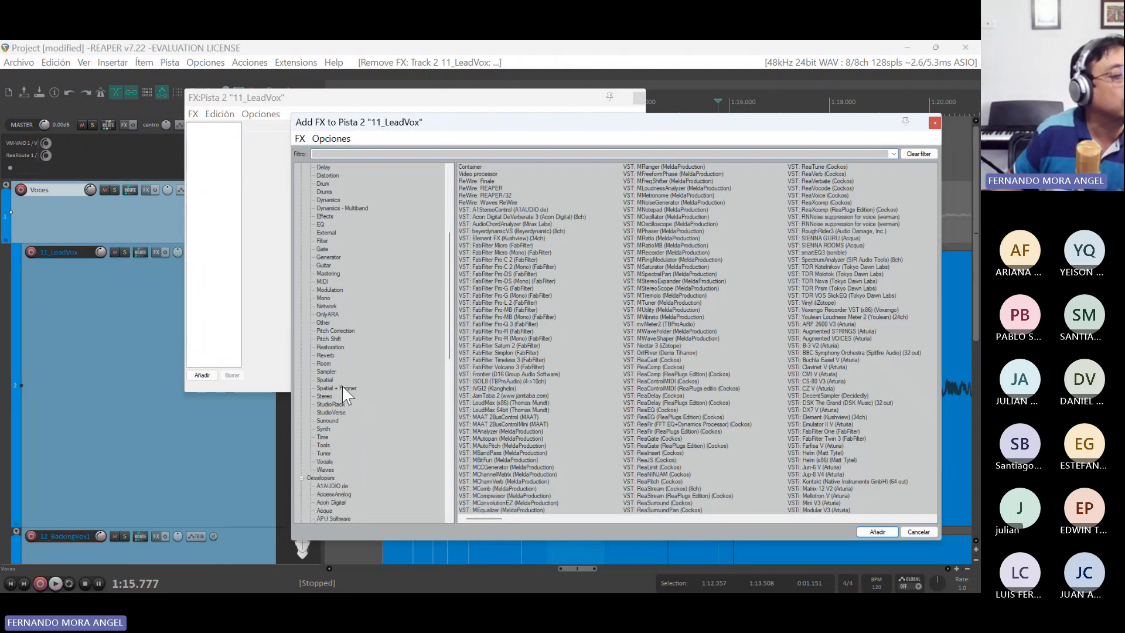
scroll(342, 385, down, 9)
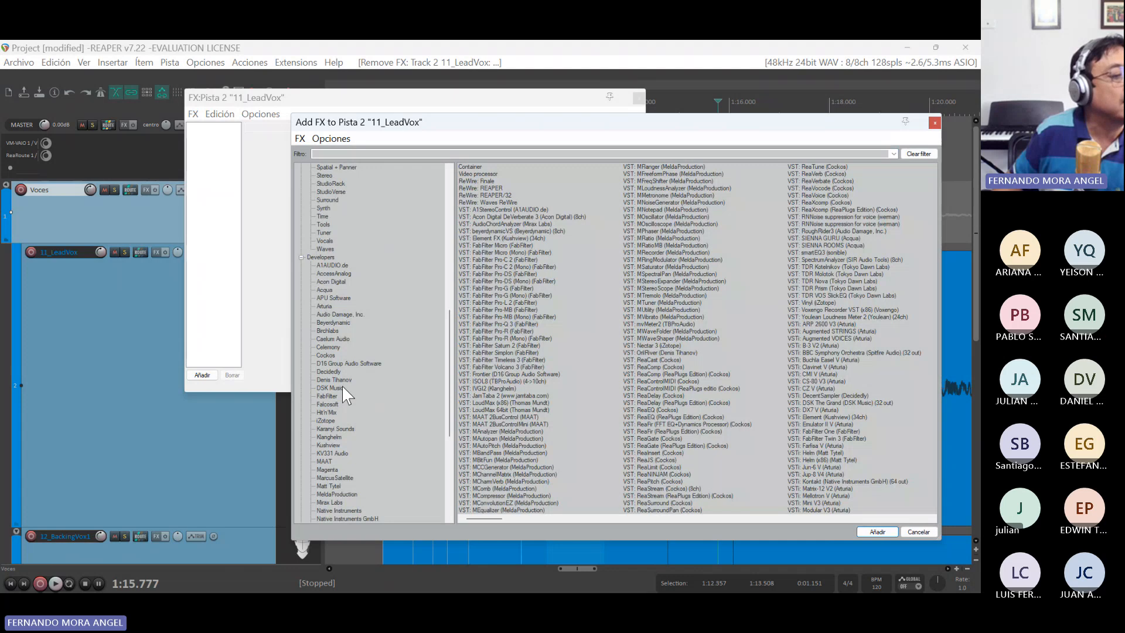
click(326, 355)
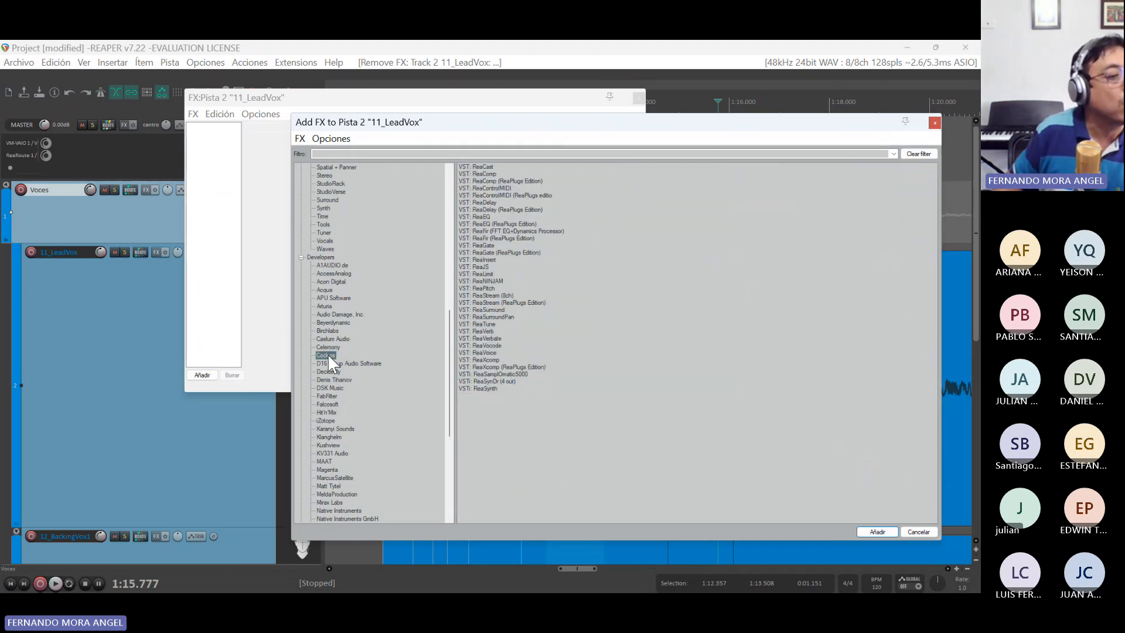
- Add the ReaFir (ReaPlugs Edition) plug-in to the 11_LeadVox track's FX chain
click(528, 223)
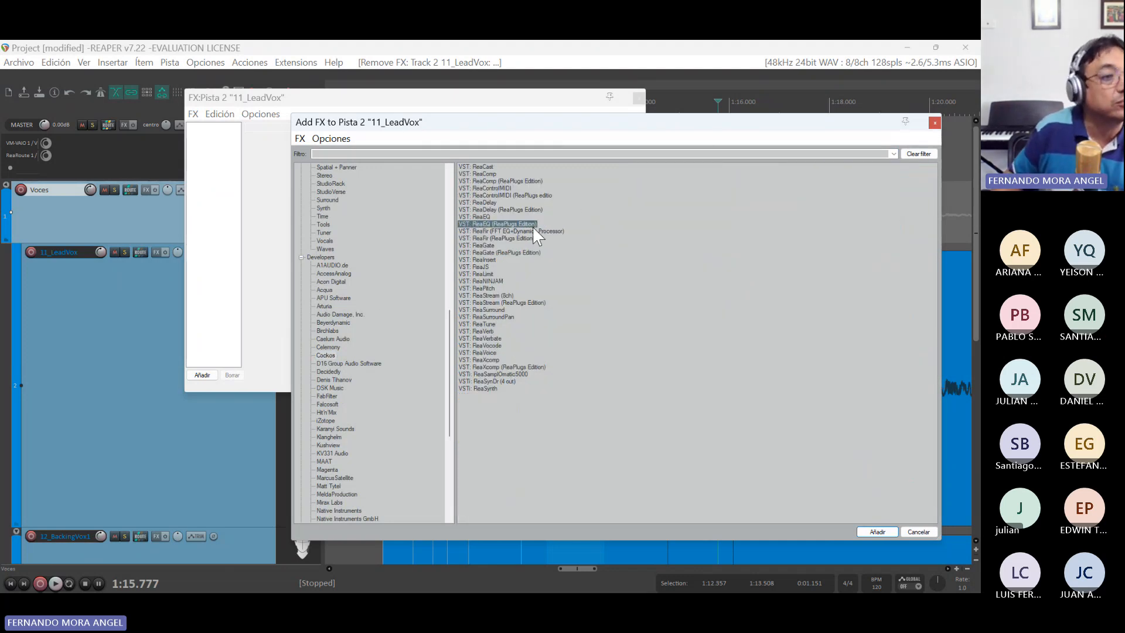
click(698, 390)
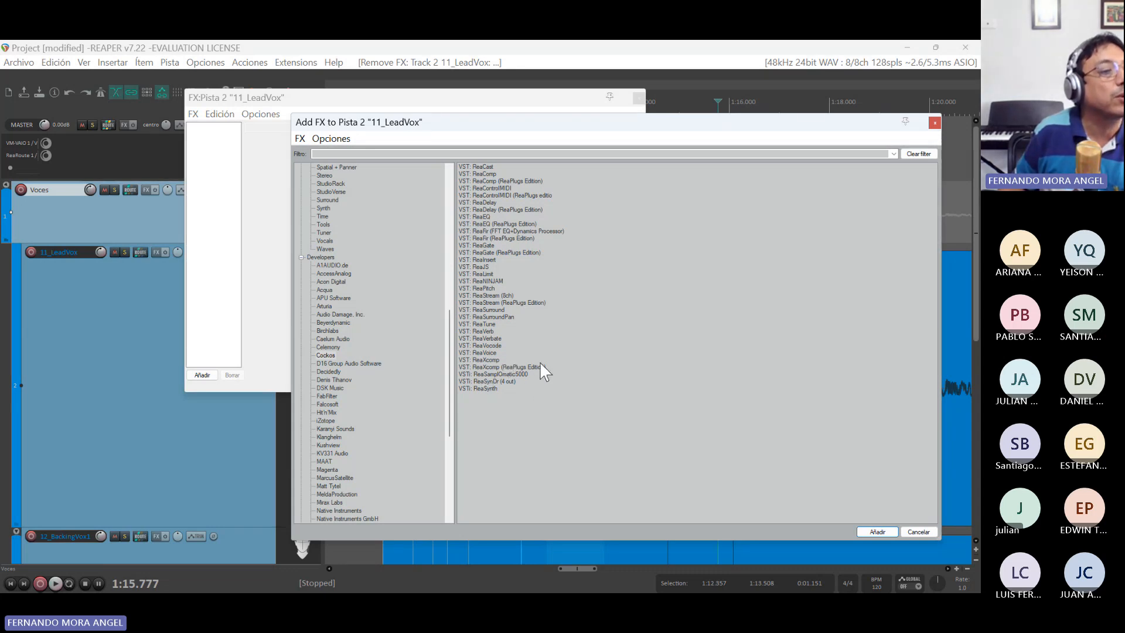
click(521, 239)
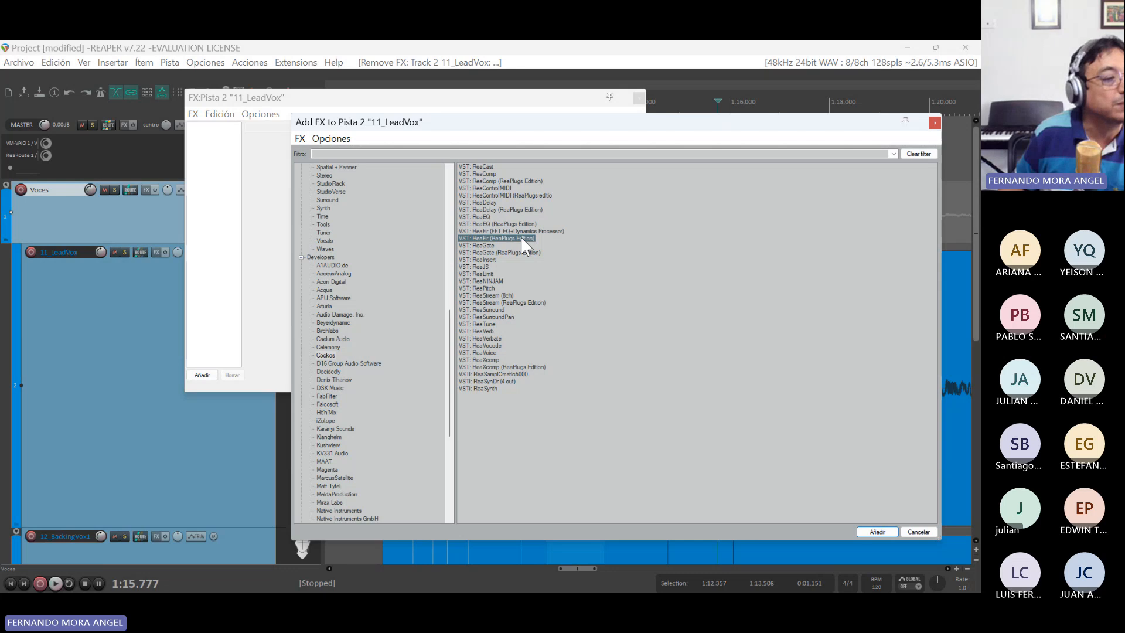
double_click(470, 239)
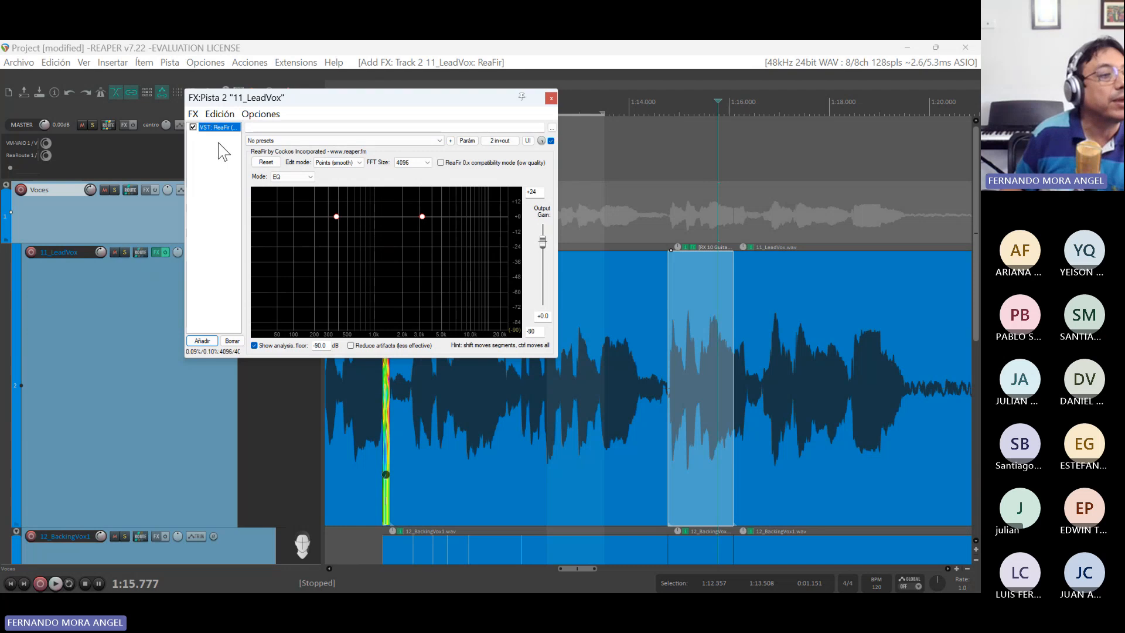
- Remove ReaFir from the 11_LeadVox FX chain and close the chain window
click(290, 141)
click(290, 145)
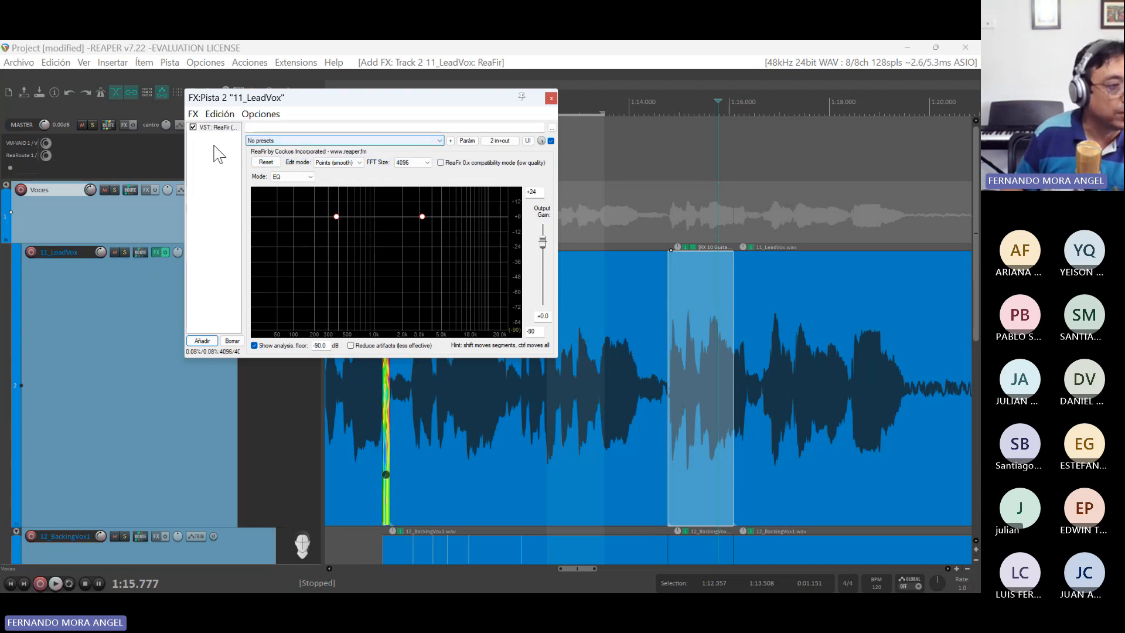
click(233, 340)
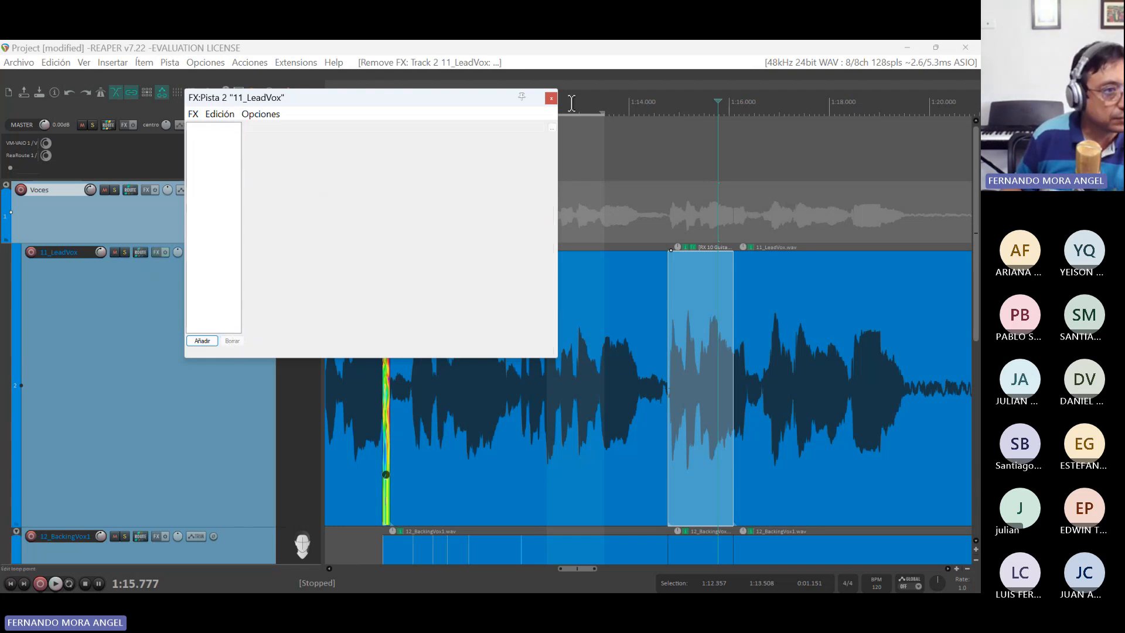
click(551, 98)
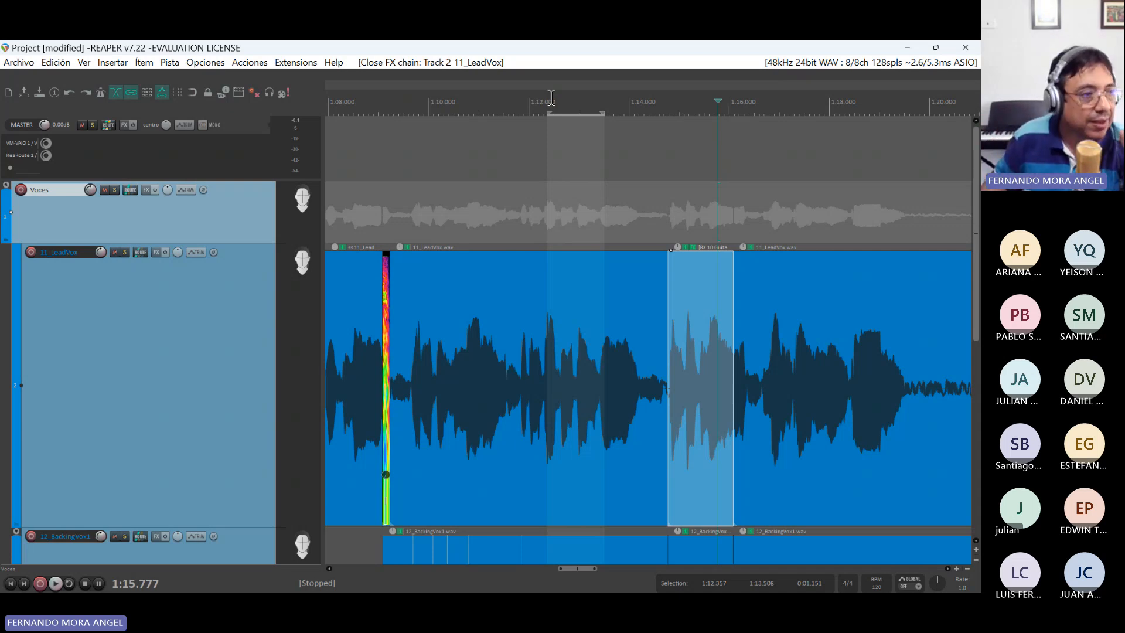
- Place the edit cursor at 1:09.086 and examine the short spectral-view clip and its crossfades on the 11_LeadVox track
click(383, 115)
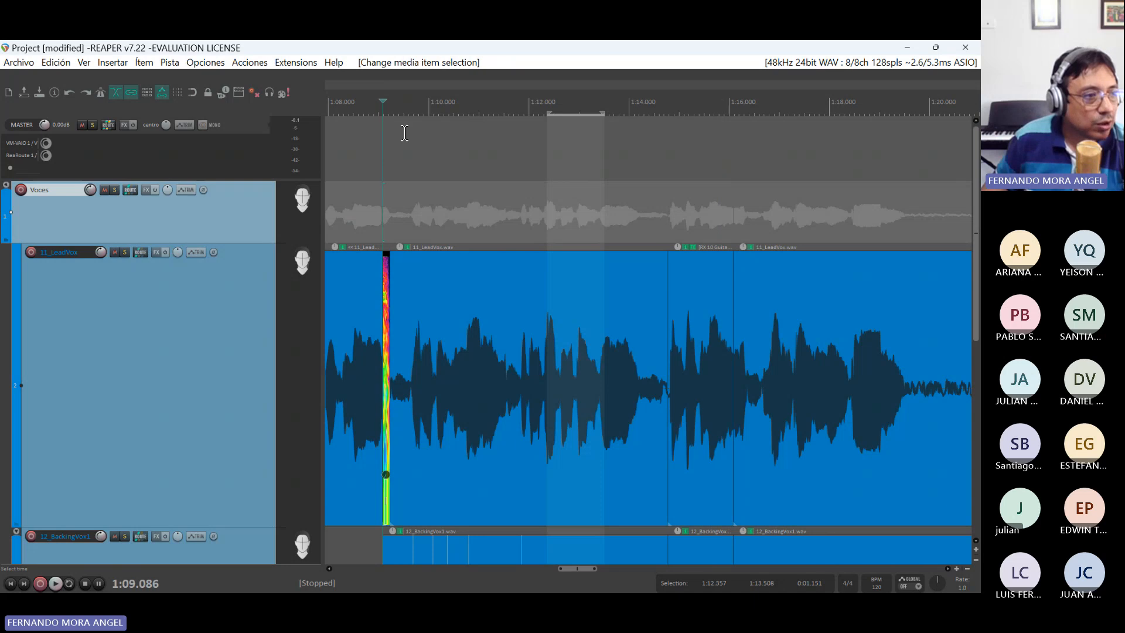
scroll(438, 213, up, 3)
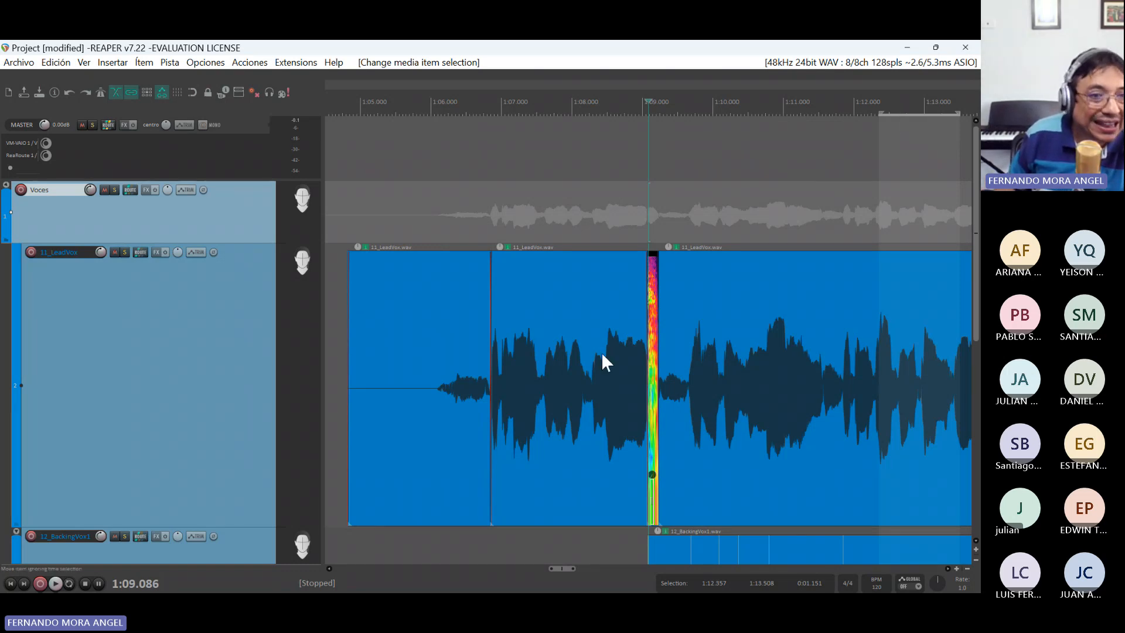
scroll(680, 357, up, 15)
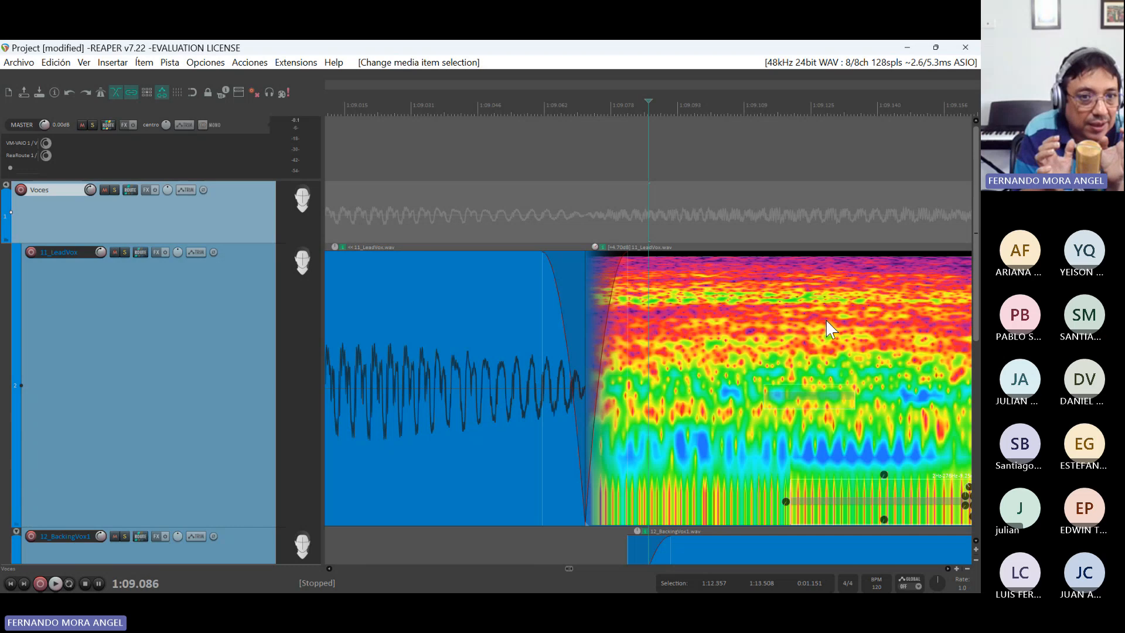
scroll(825, 319, down, 5)
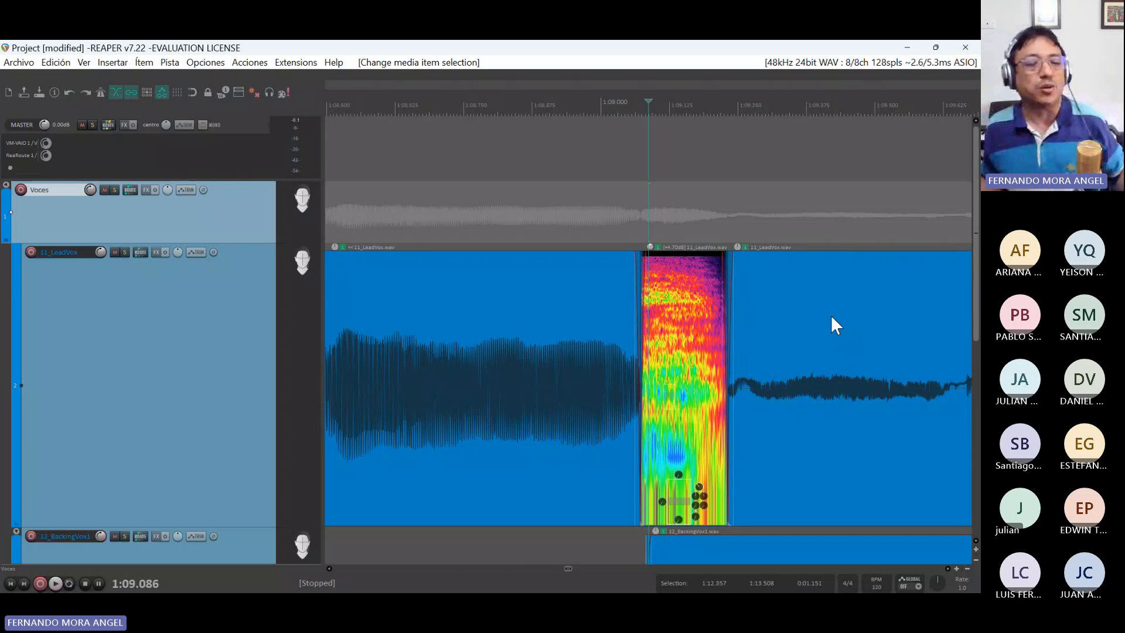
scroll(769, 338, down, 4)
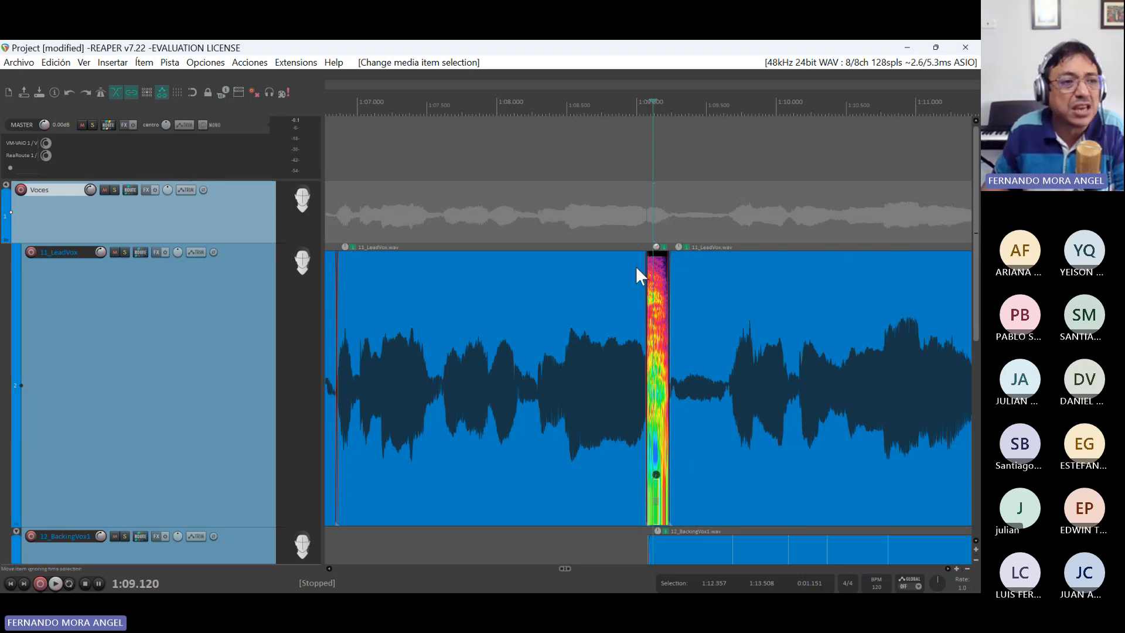
scroll(635, 266, up, 5)
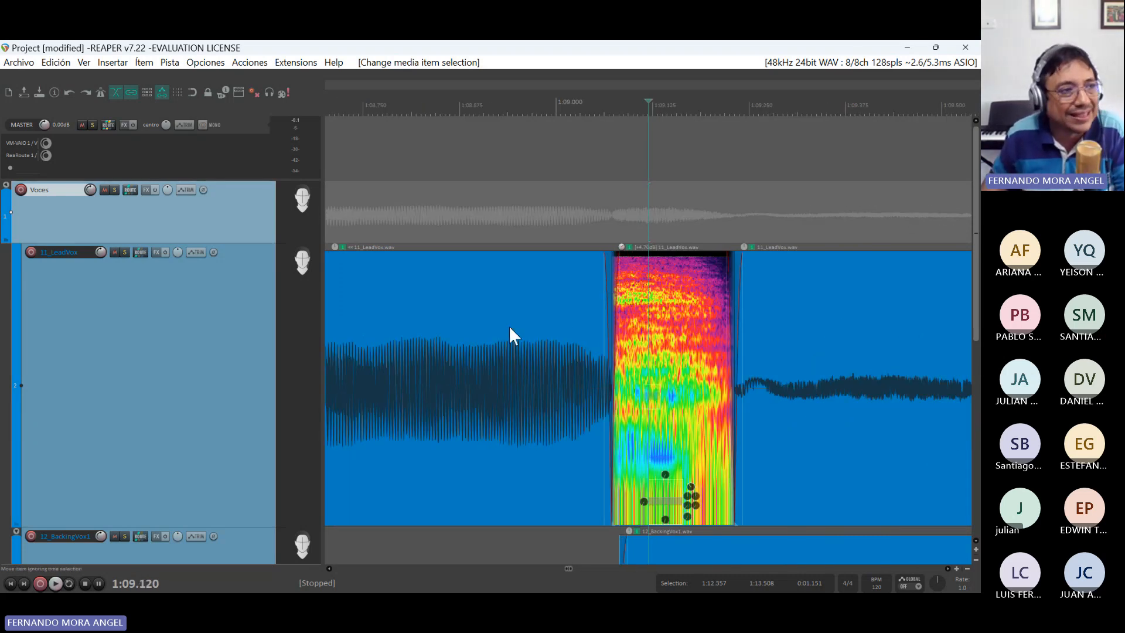
scroll(435, 334, down, 10)
- Place the edit cursor at 1:05.093 near the vocal's start and open the plug-in browser for the 11_LeadVox track
click(504, 101)
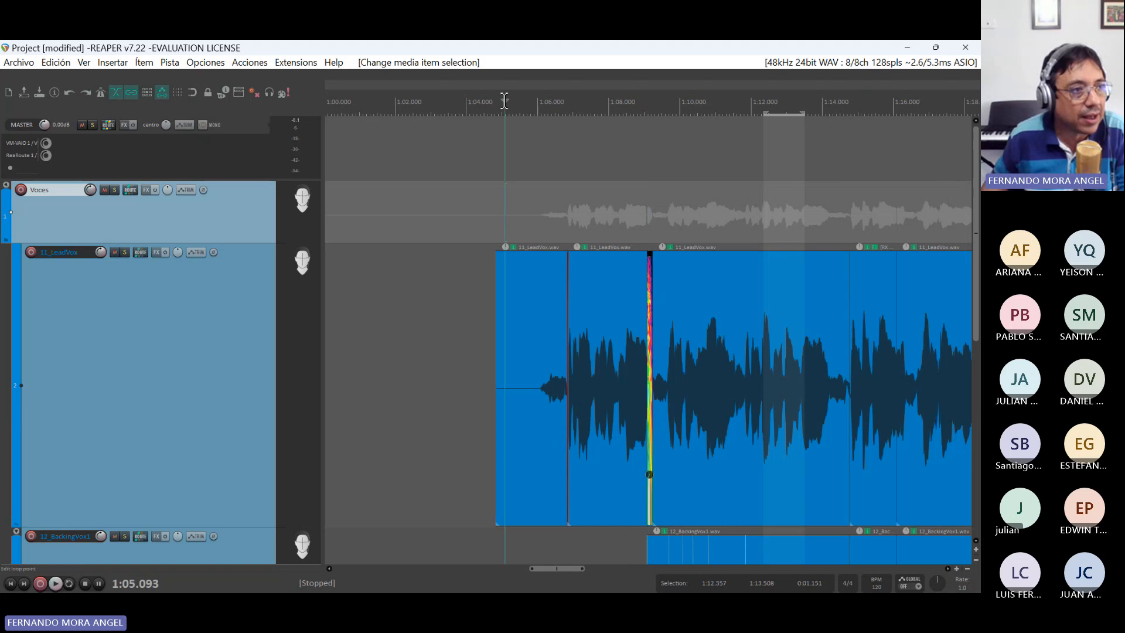
click(234, 333)
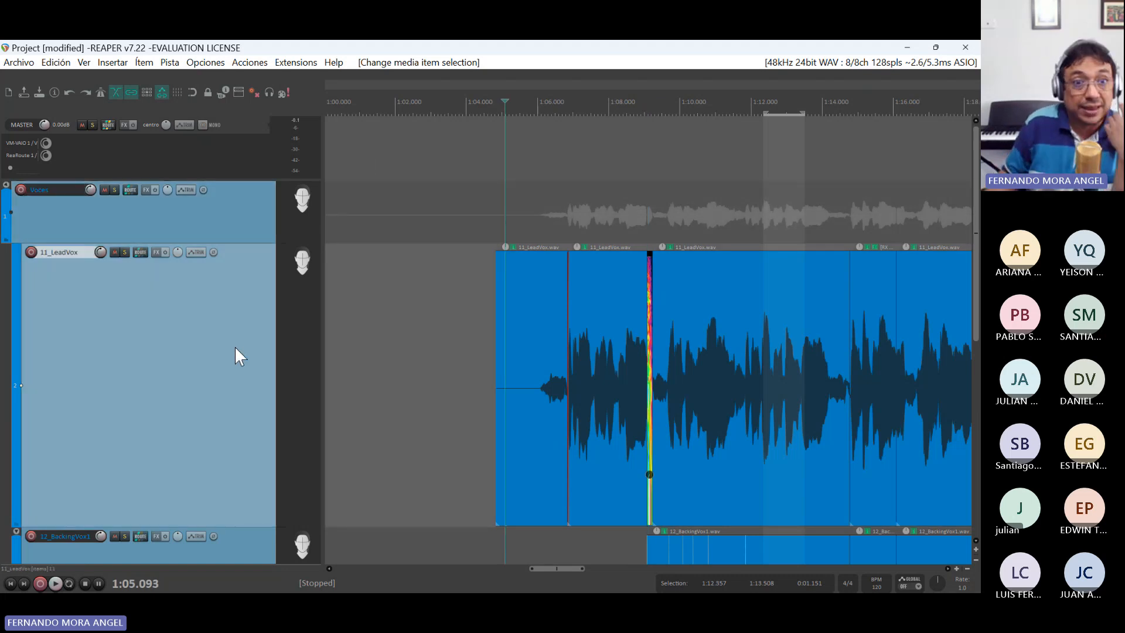
click(156, 252)
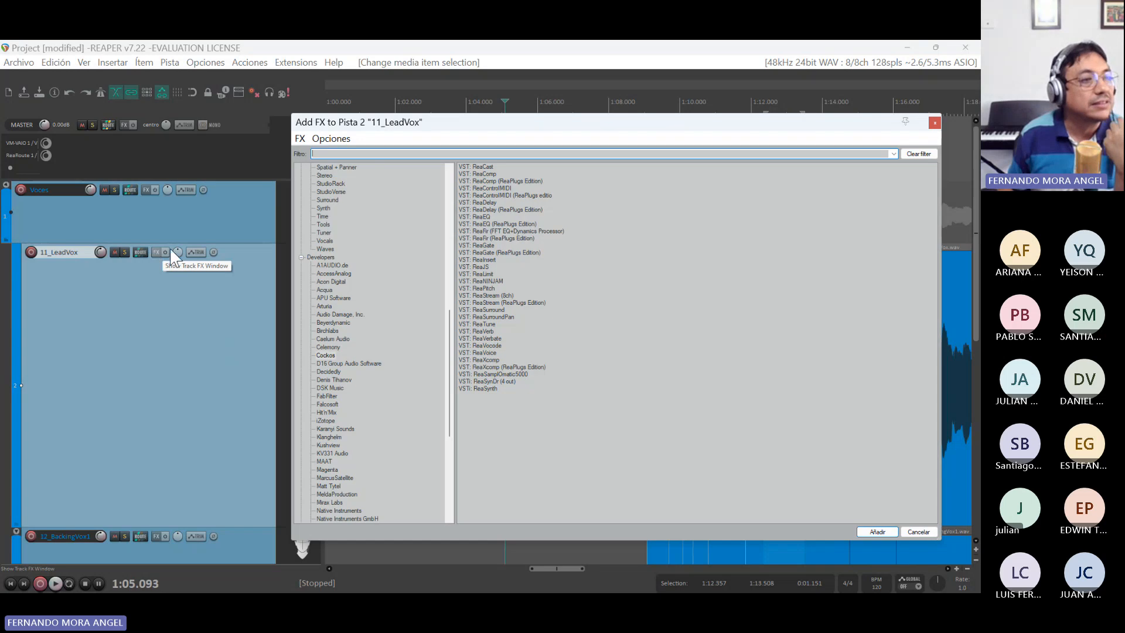
- Search the plug-ins for "ana", then clear the filter to list all plug-ins again
text(ana)
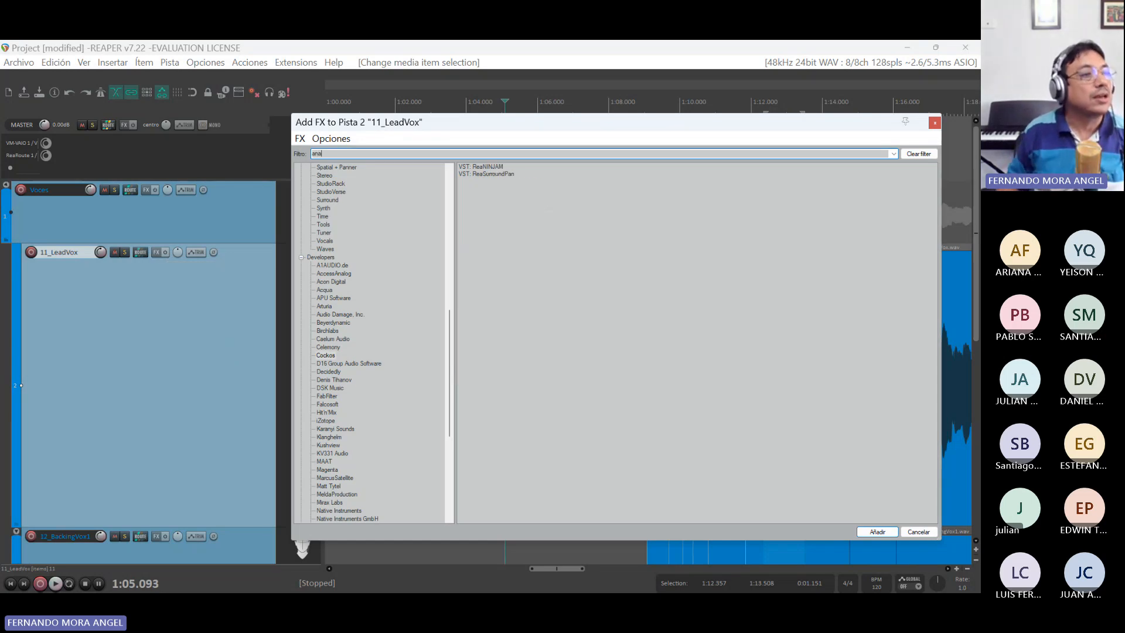
scroll(378, 176, up, 15)
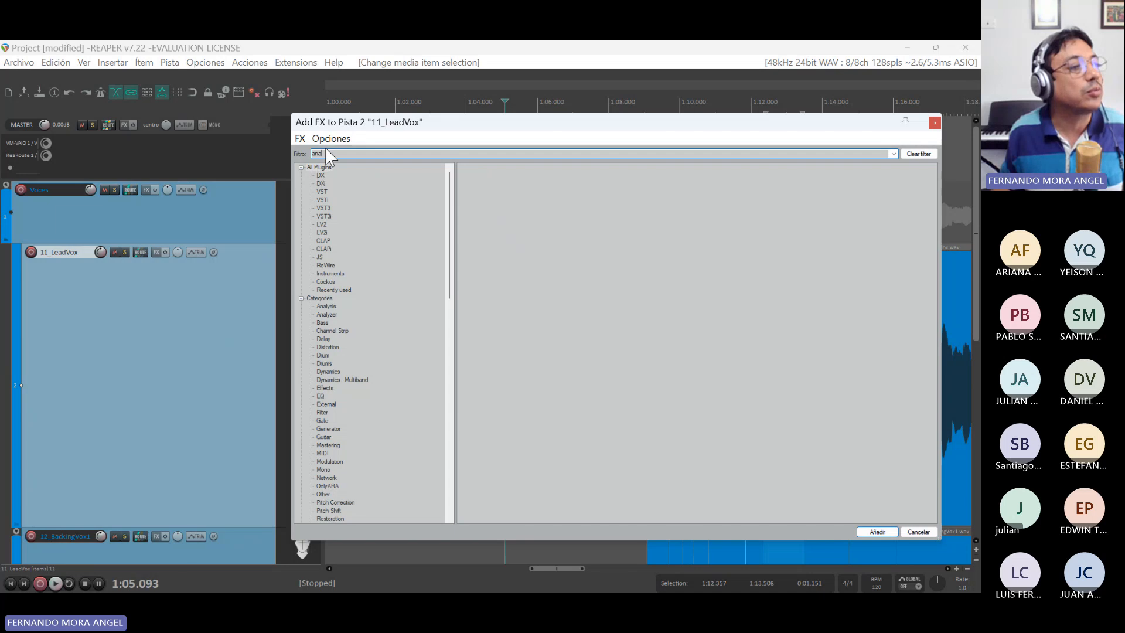
key(BackSpace)
key(BackSpace)
key(BackSpace)
key(BackSpace)
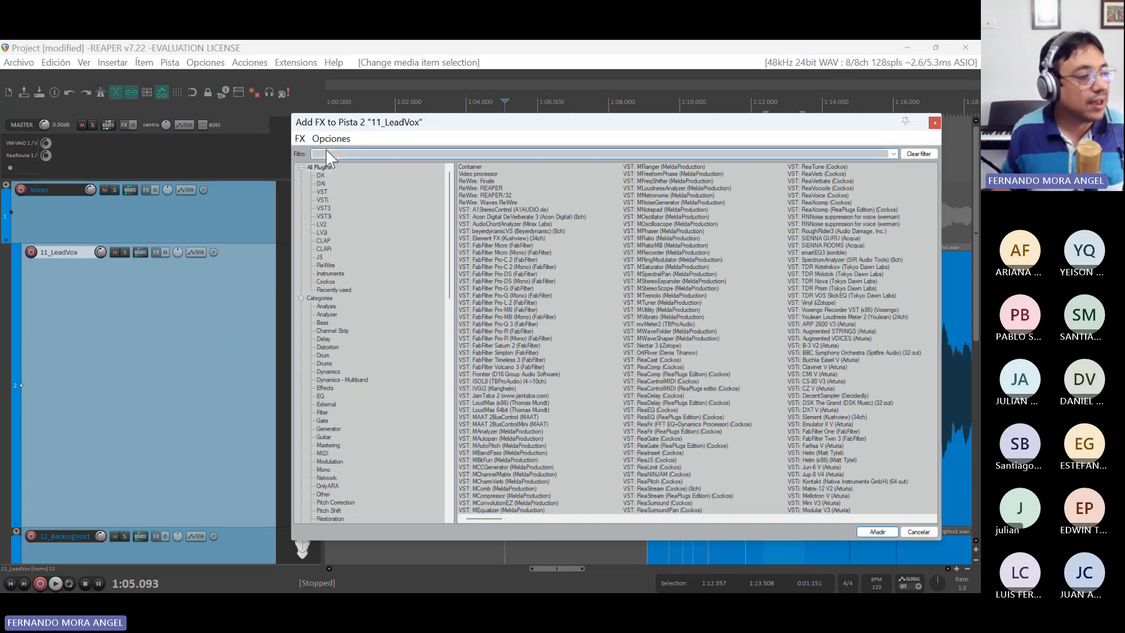
- Add MAnalyzer from the developer MeldaProduction to the 11_LeadVox track's FX chain
scroll(380, 375, down, 4)
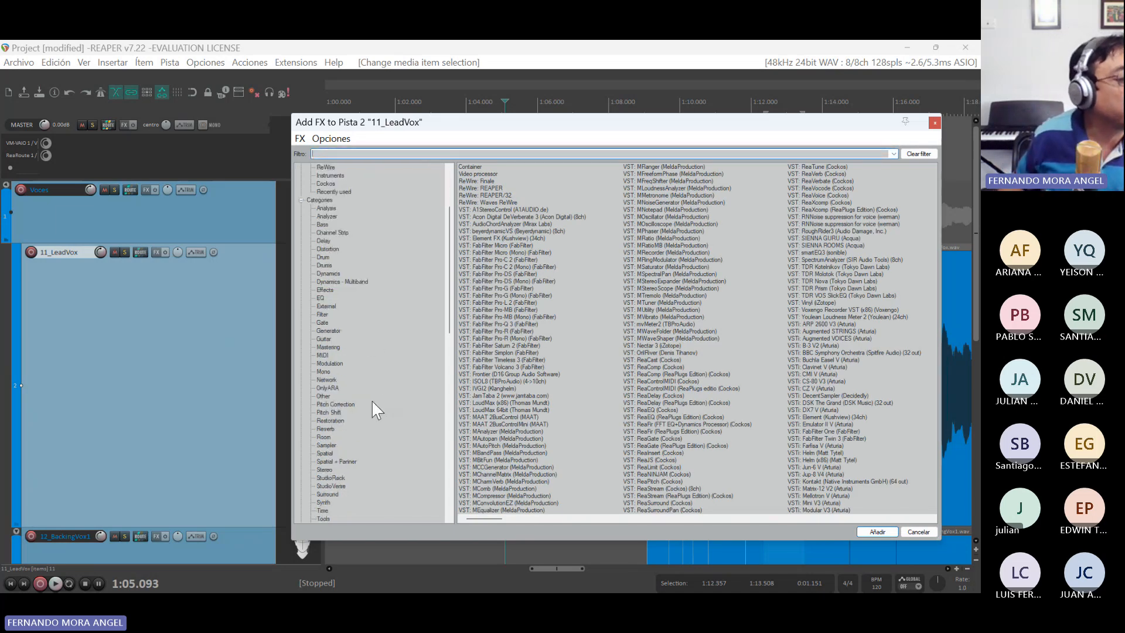
scroll(371, 400, down, 12)
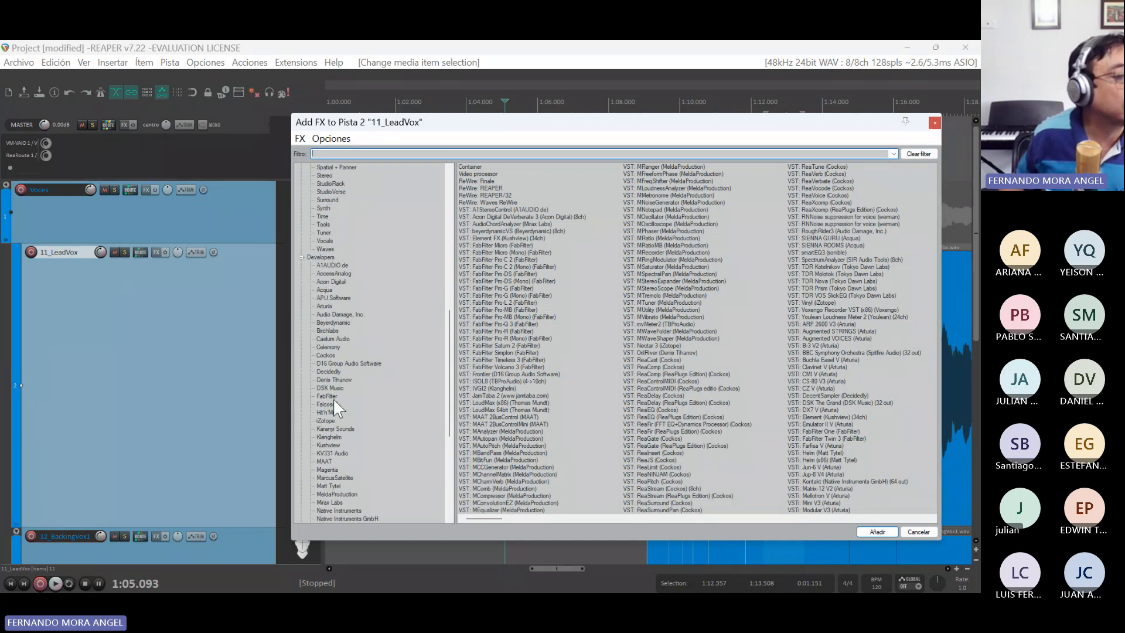
scroll(346, 395, down, 2)
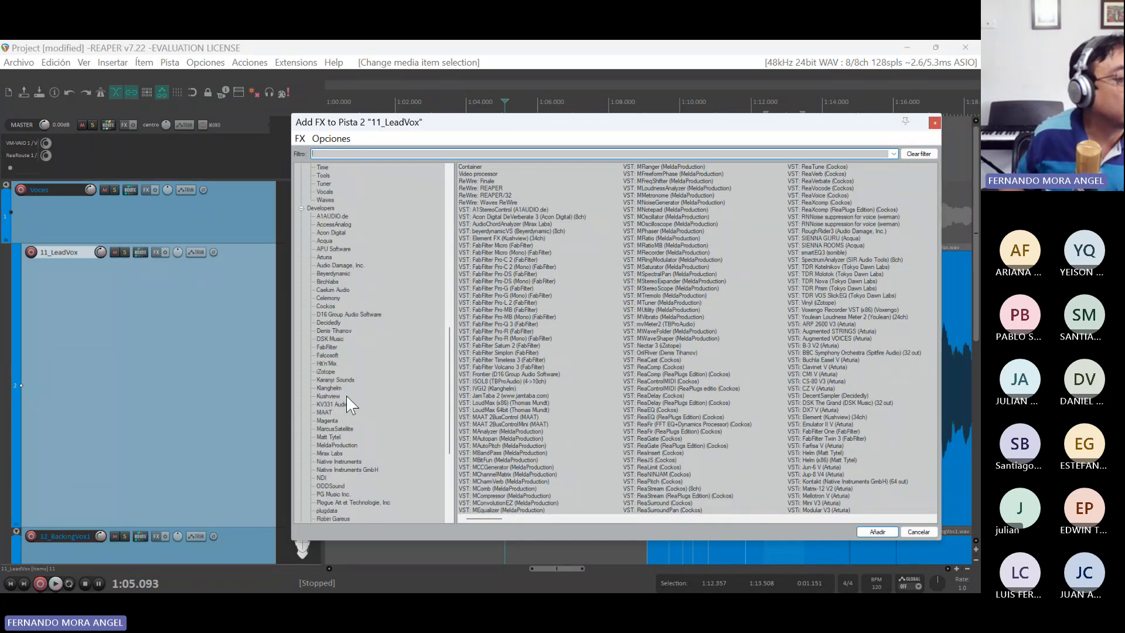
click(351, 446)
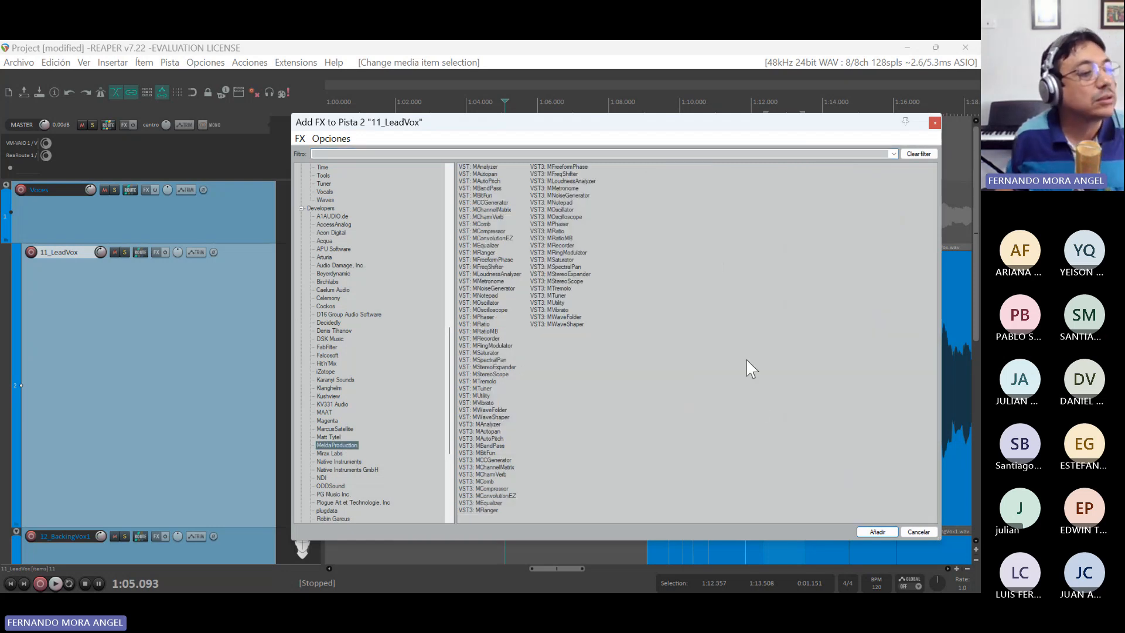
click(477, 167)
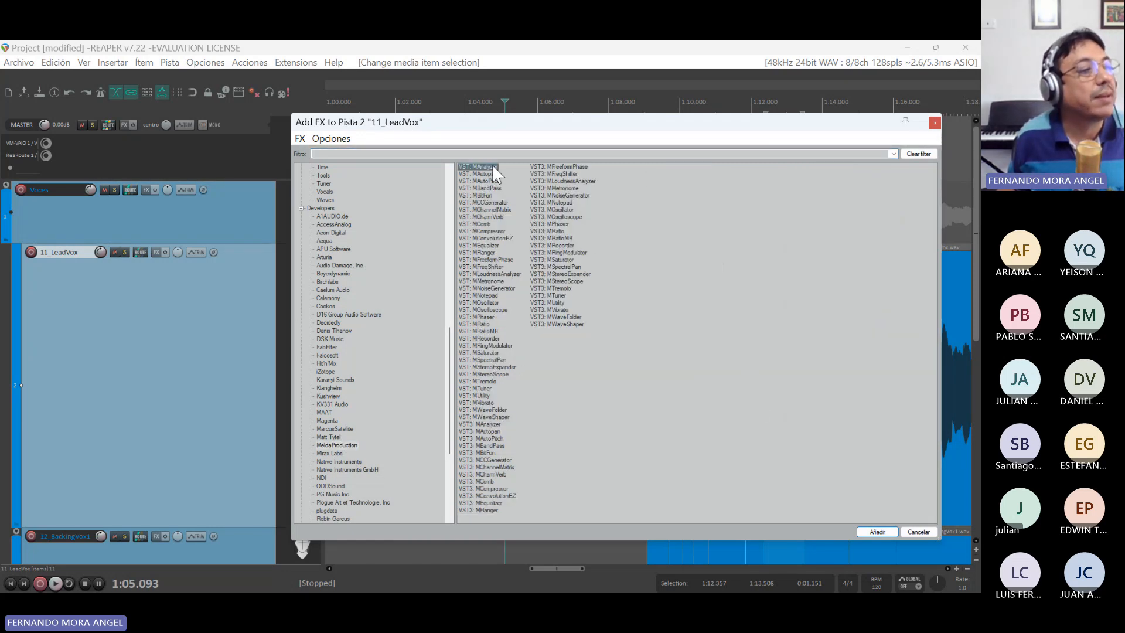
double_click(494, 168)
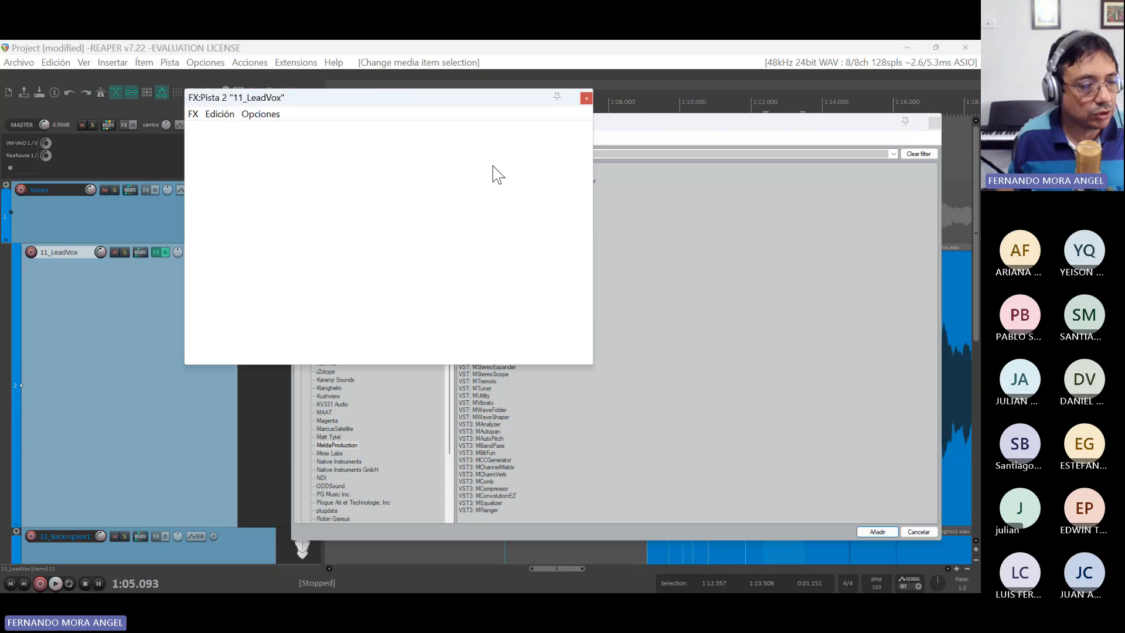
- Choose MAnalyzer's Vocal Male preset and play the vocal from 1:05.093 to watch its spectrum
drag(442, 106, 635, 243)
click(468, 370)
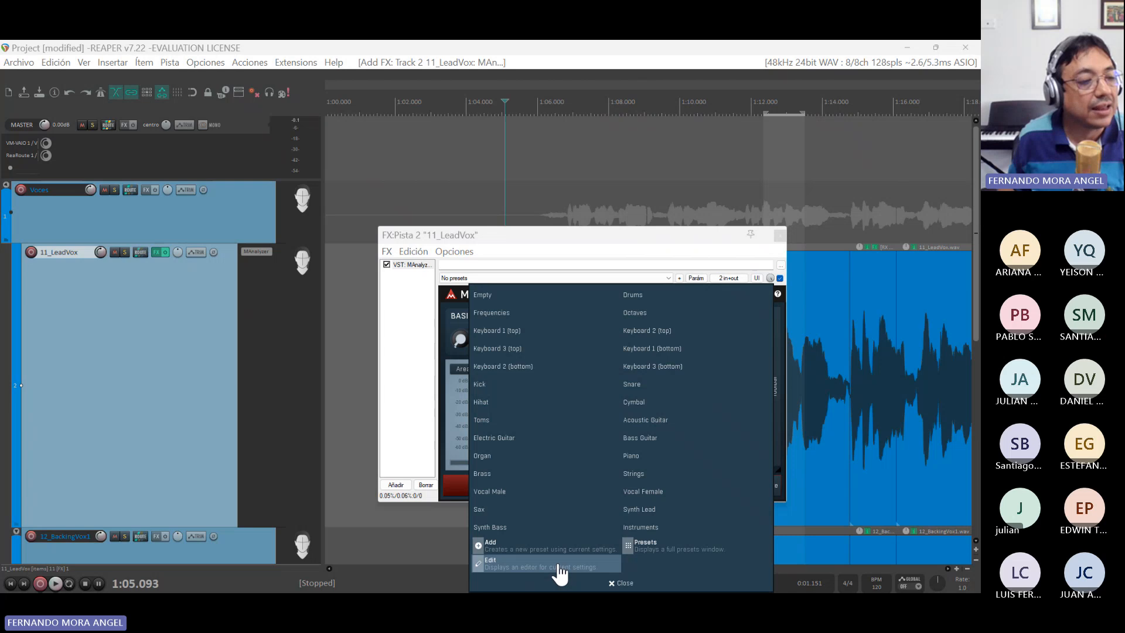
click(505, 492)
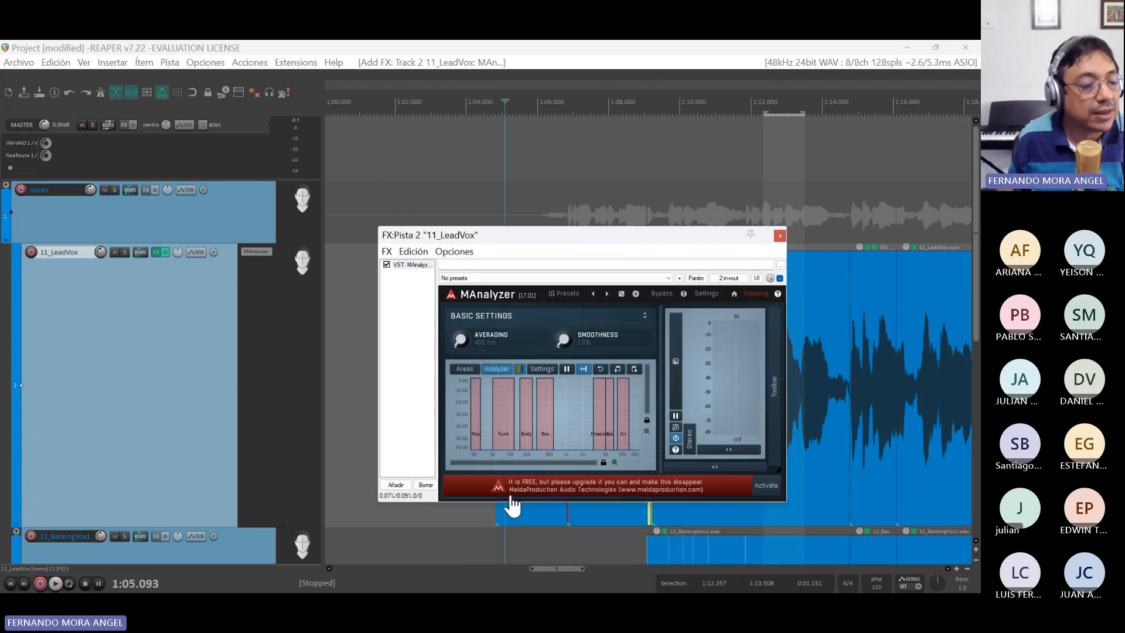
key(space)
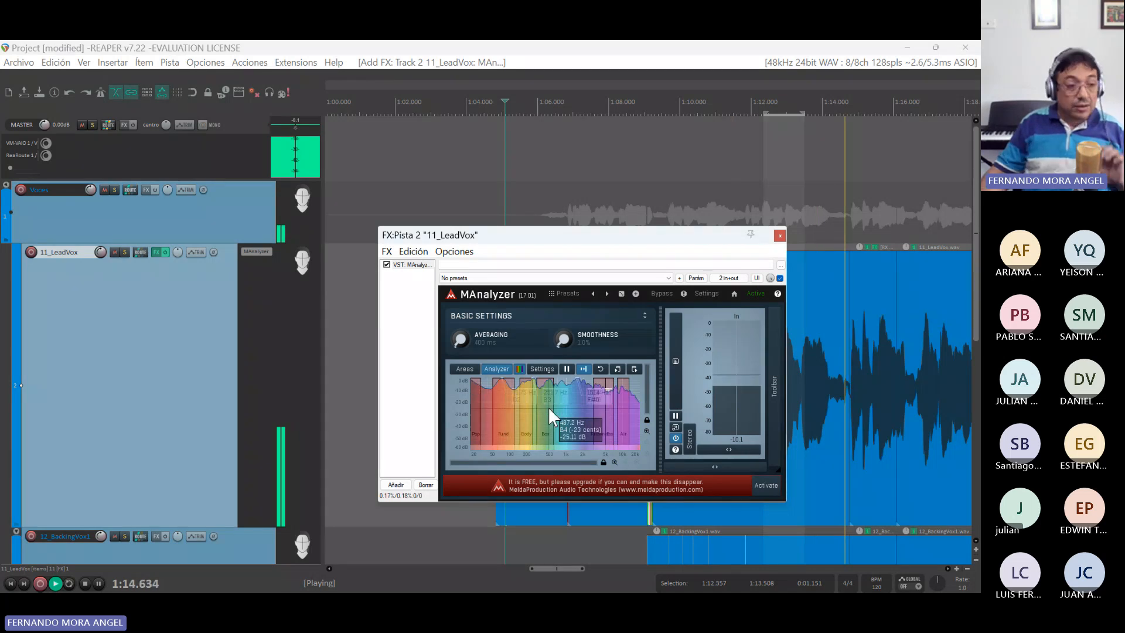
key(space)
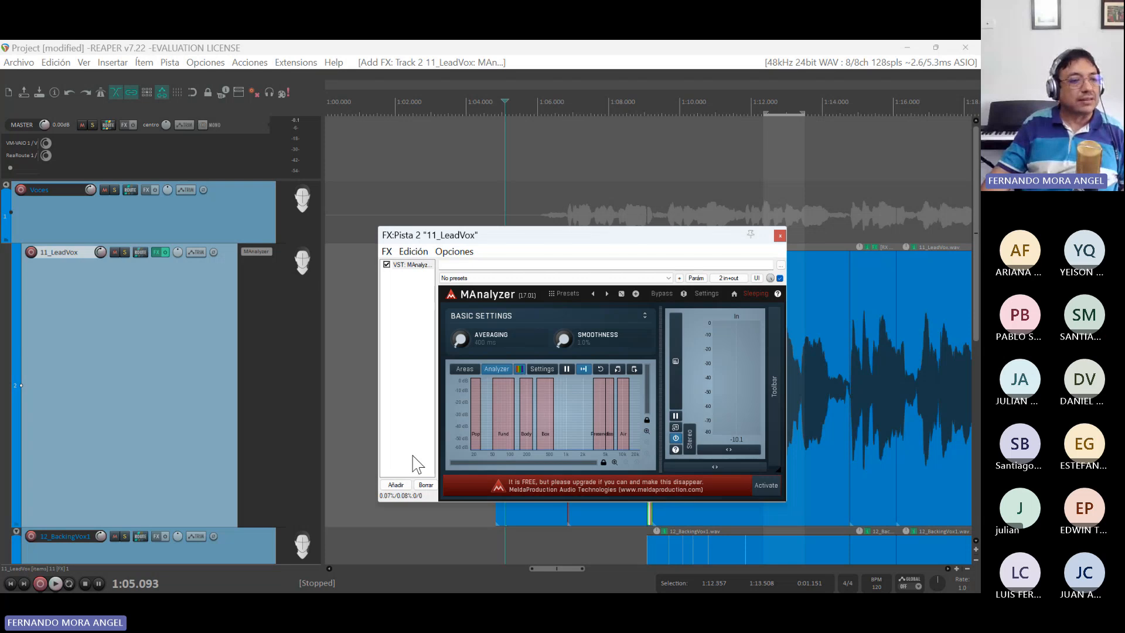
- Remove MAnalyzer from the 11_LeadVox track, search the plug-ins for "os" and add MOscilloscope in its place
click(425, 486)
click(395, 486)
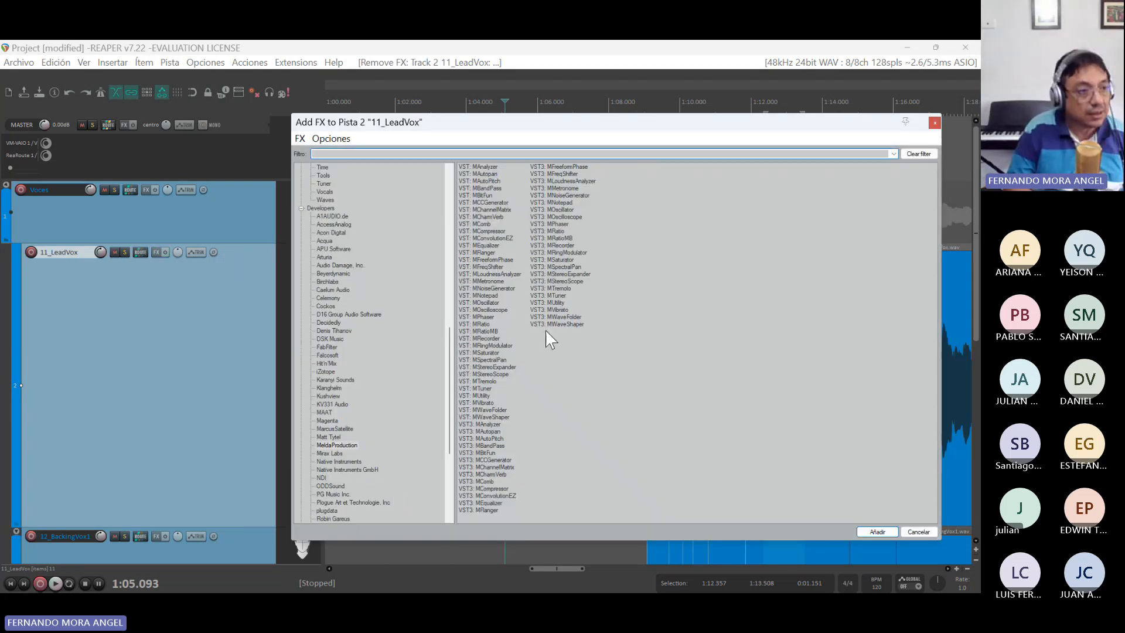
text(os)
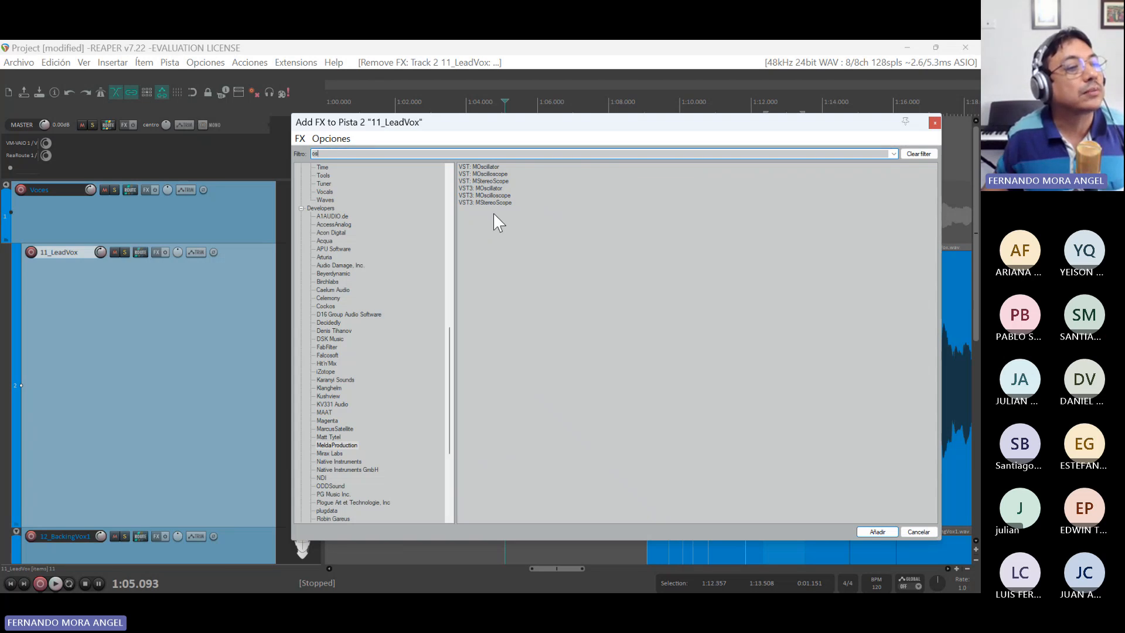
double_click(501, 175)
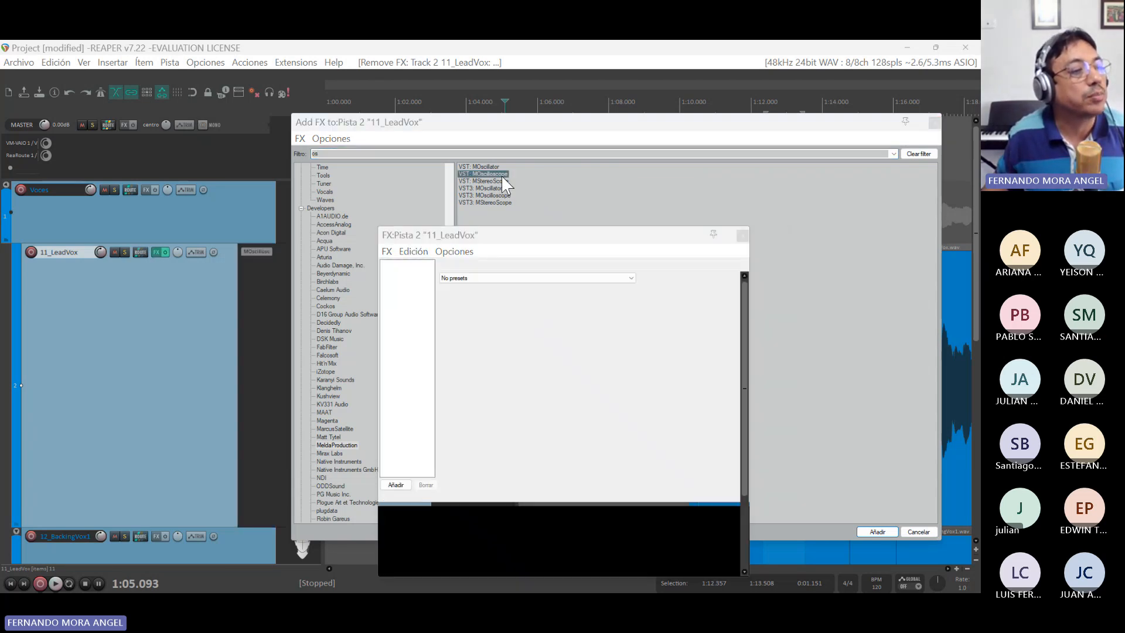
drag(574, 238, 493, 154)
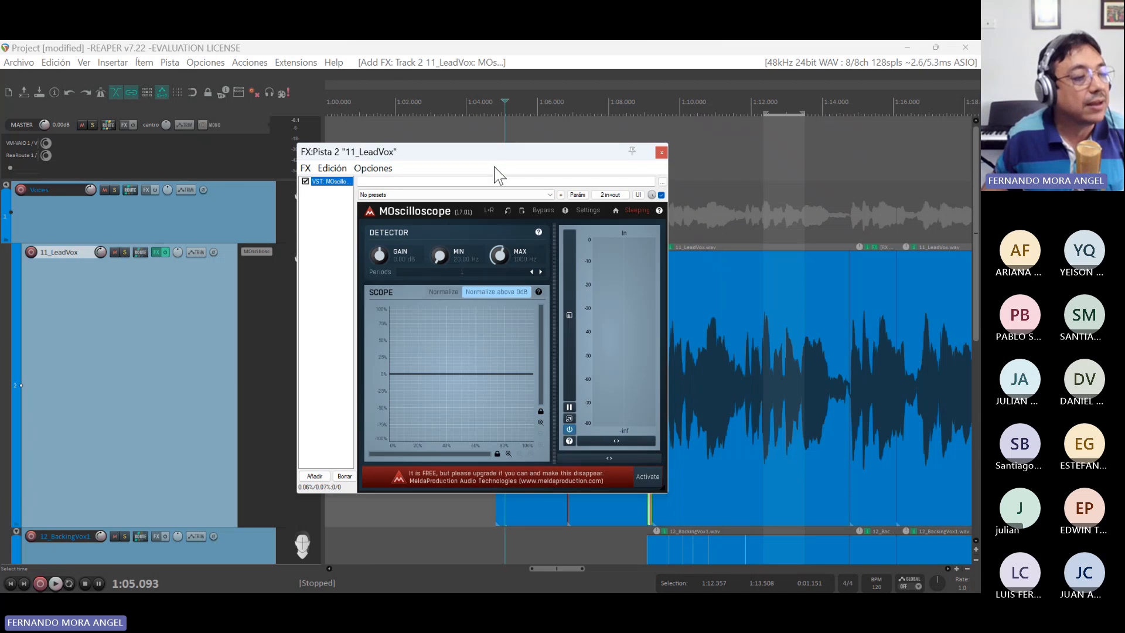
- Play the vocal through MOscilloscope with Normalize switched on to watch its waveform, then stop playback
key(space)
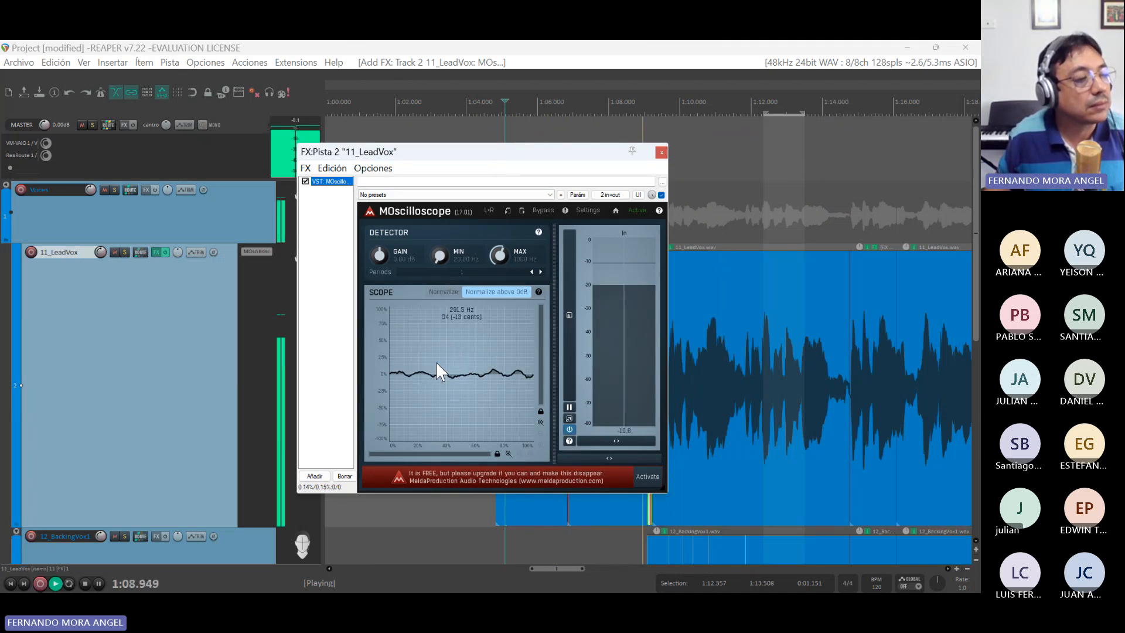
click(456, 293)
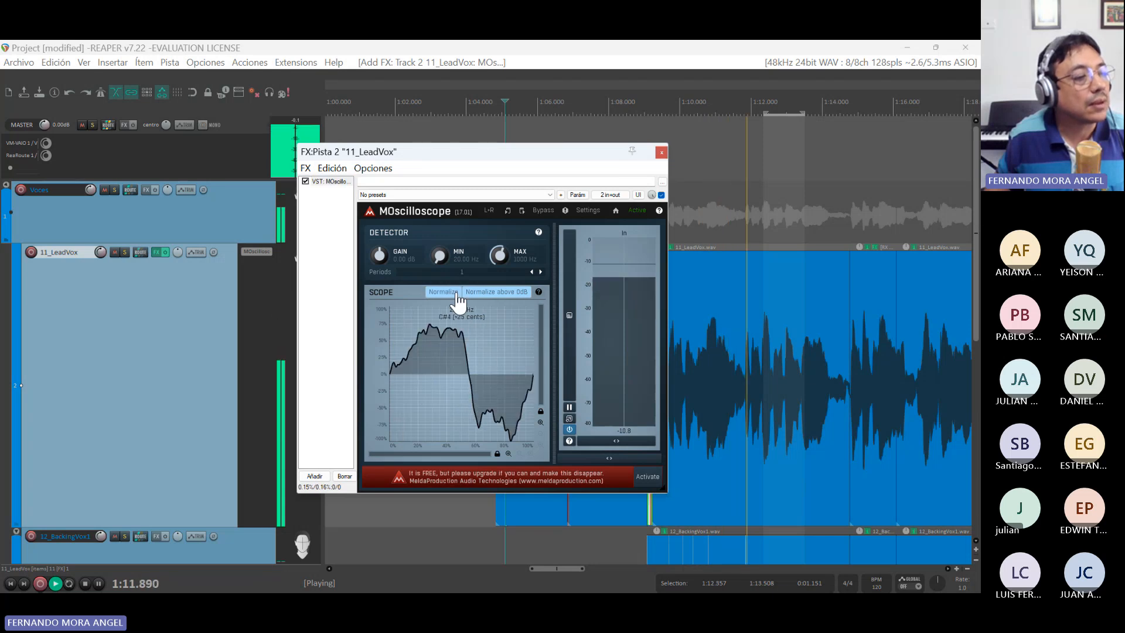
key(space)
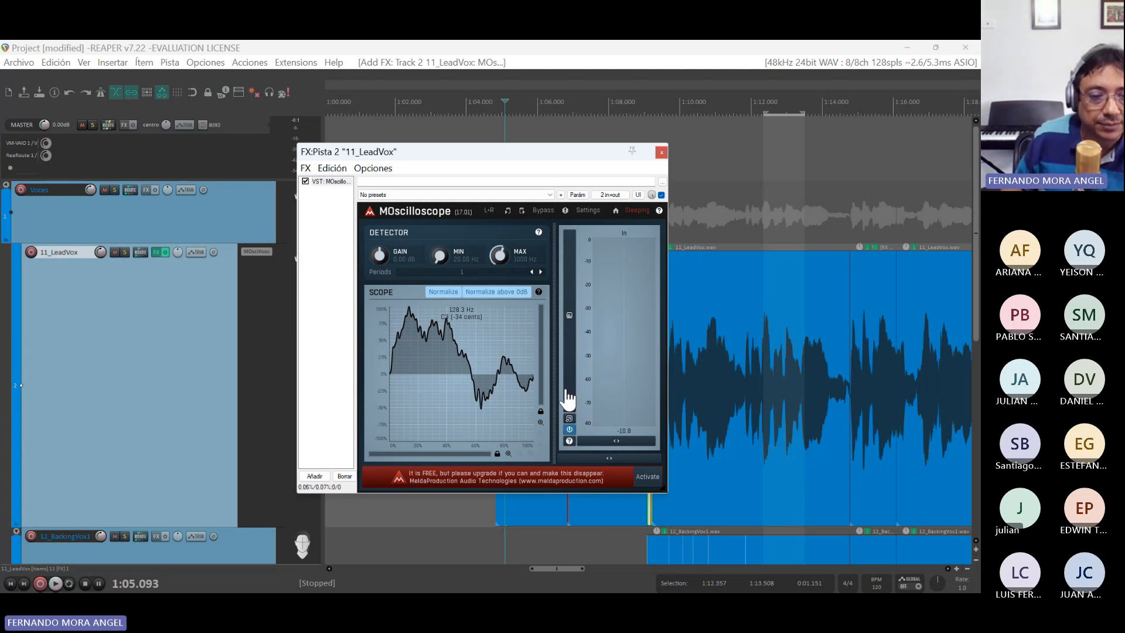
- Remove MOscilloscope from the 11_LeadVox track and close its FX chain
right_click(325, 181)
click(362, 516)
click(345, 476)
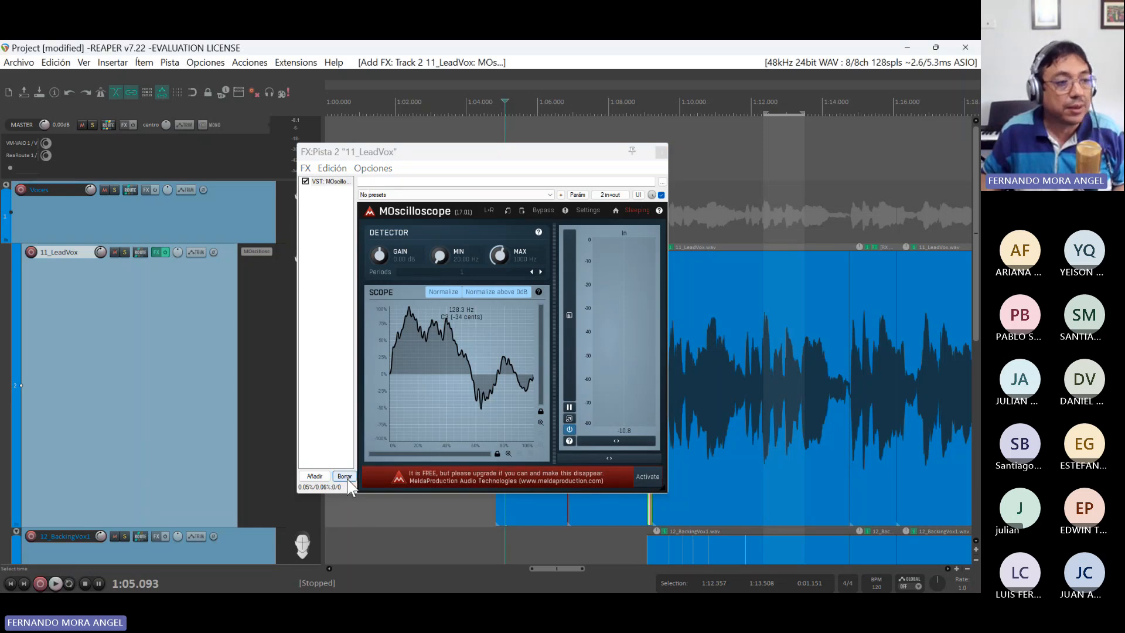
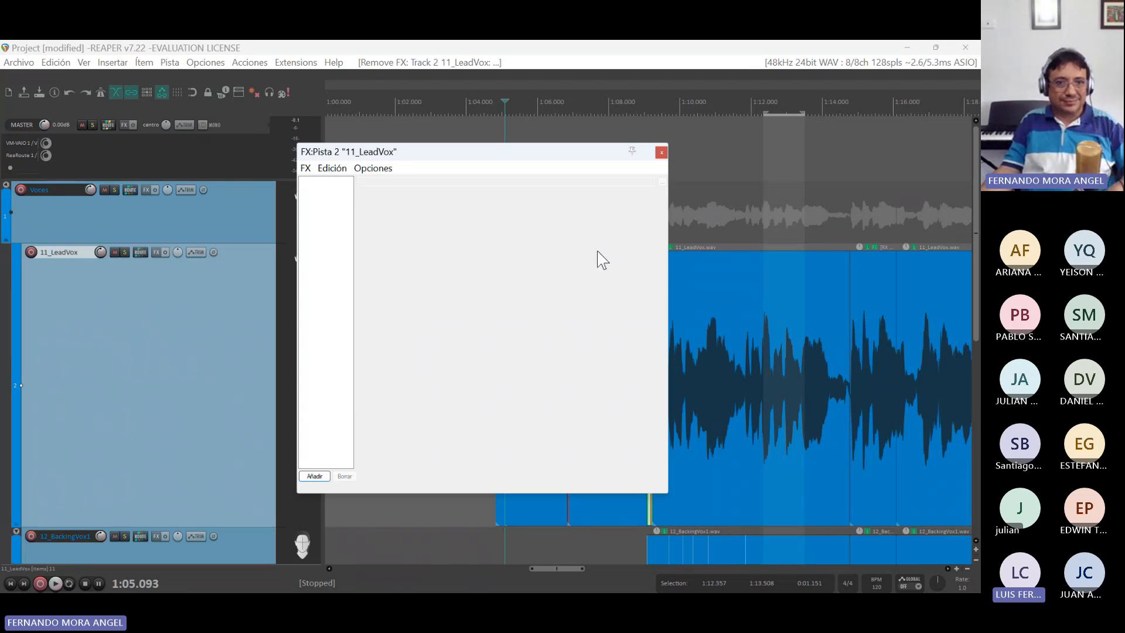
click(661, 152)
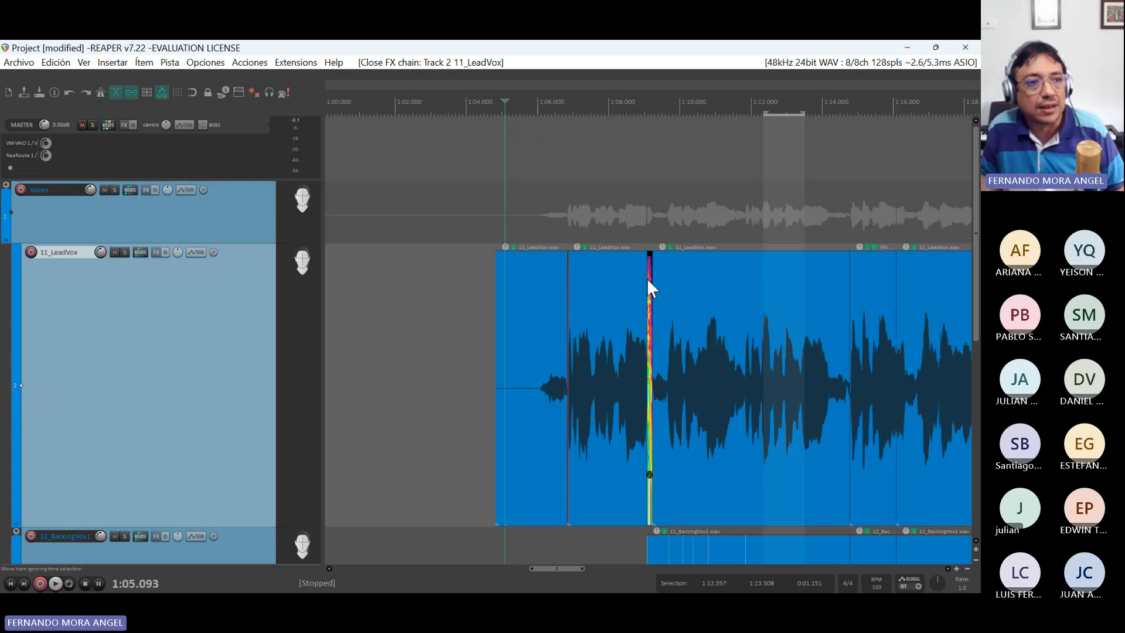
- Place the edit cursor at 1:05.455 and add the Cockos plug-in ReaTune to the 11_LeadVox track
scroll(700, 323, up, 3)
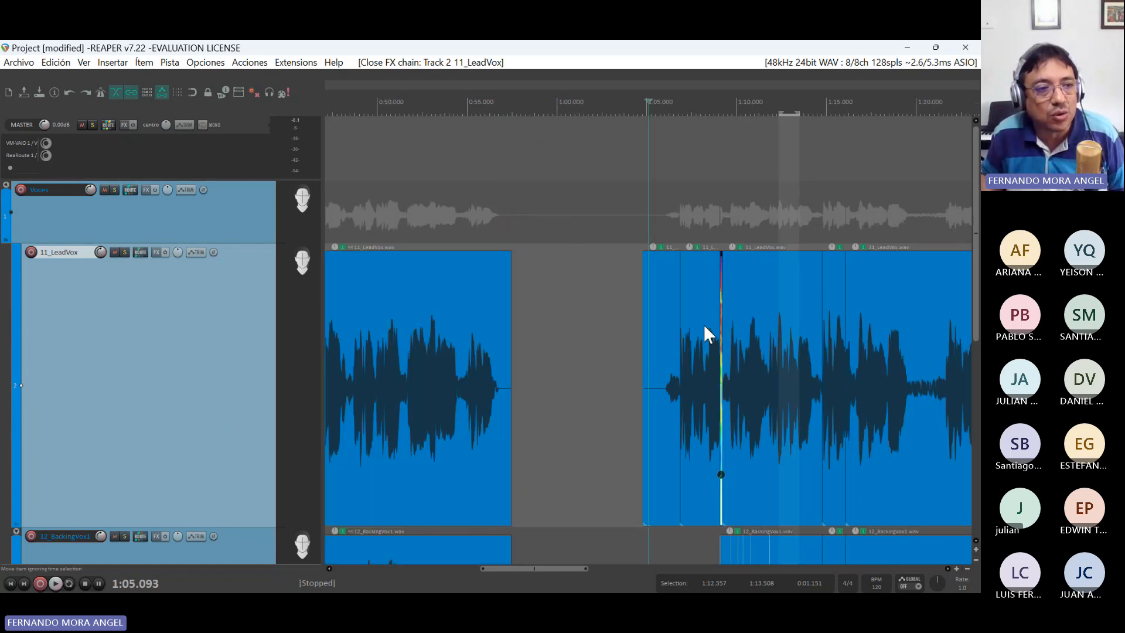
scroll(703, 325, down, 3)
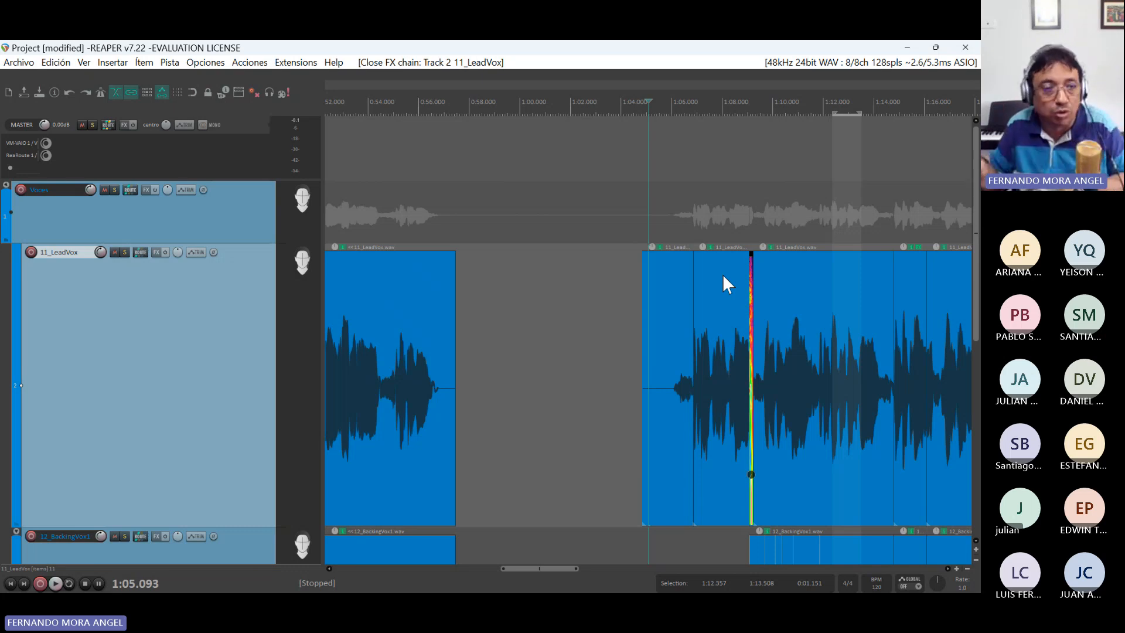
click(657, 106)
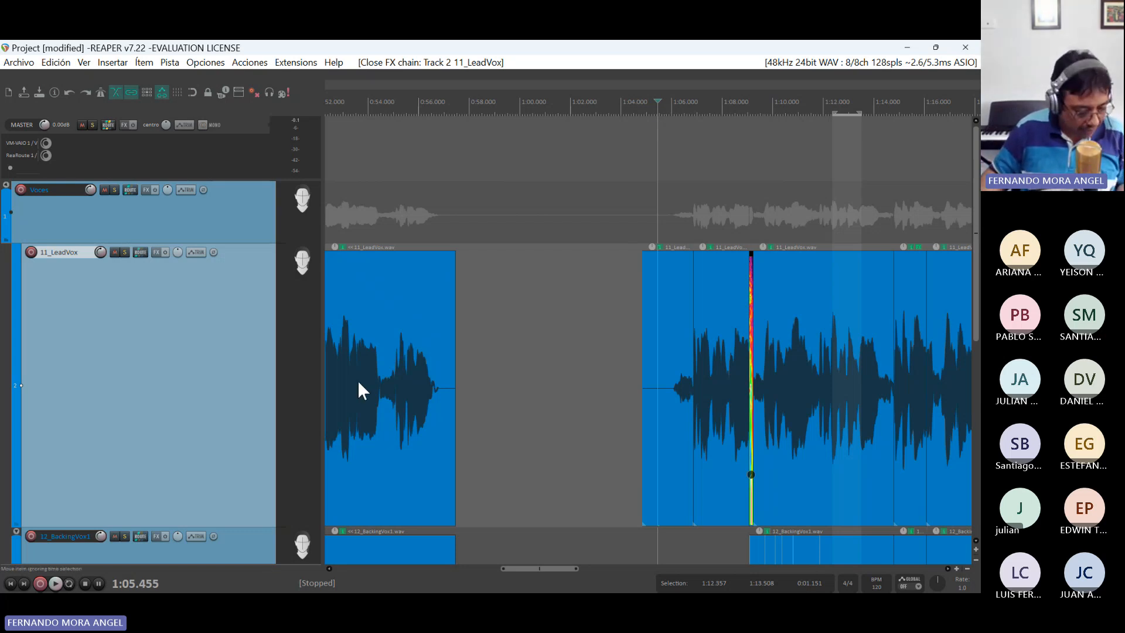
click(155, 256)
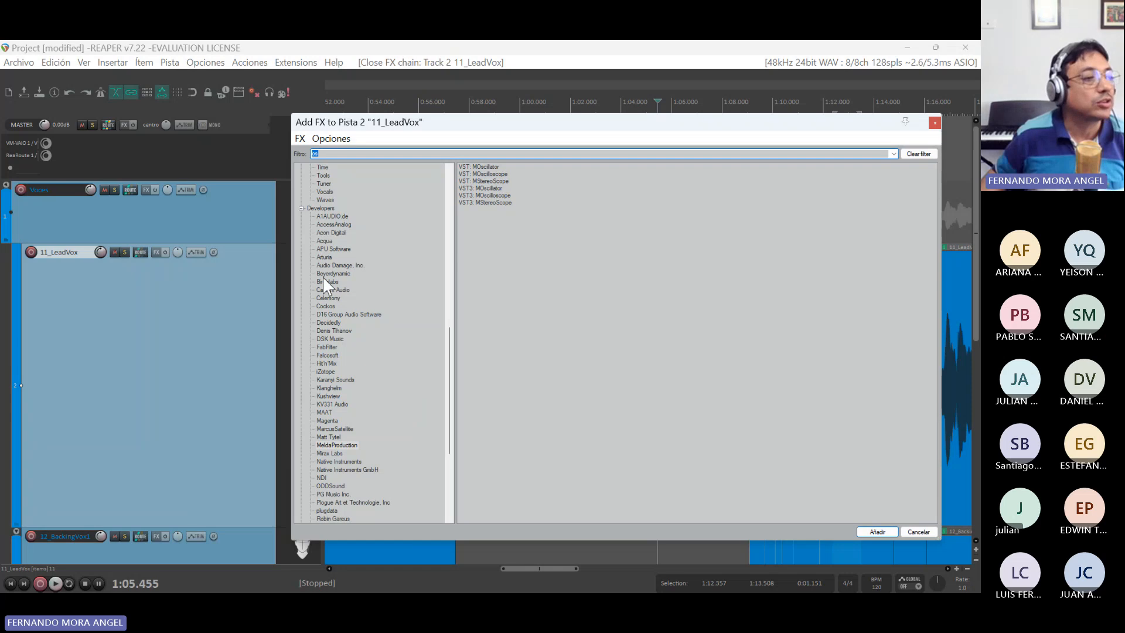
click(329, 306)
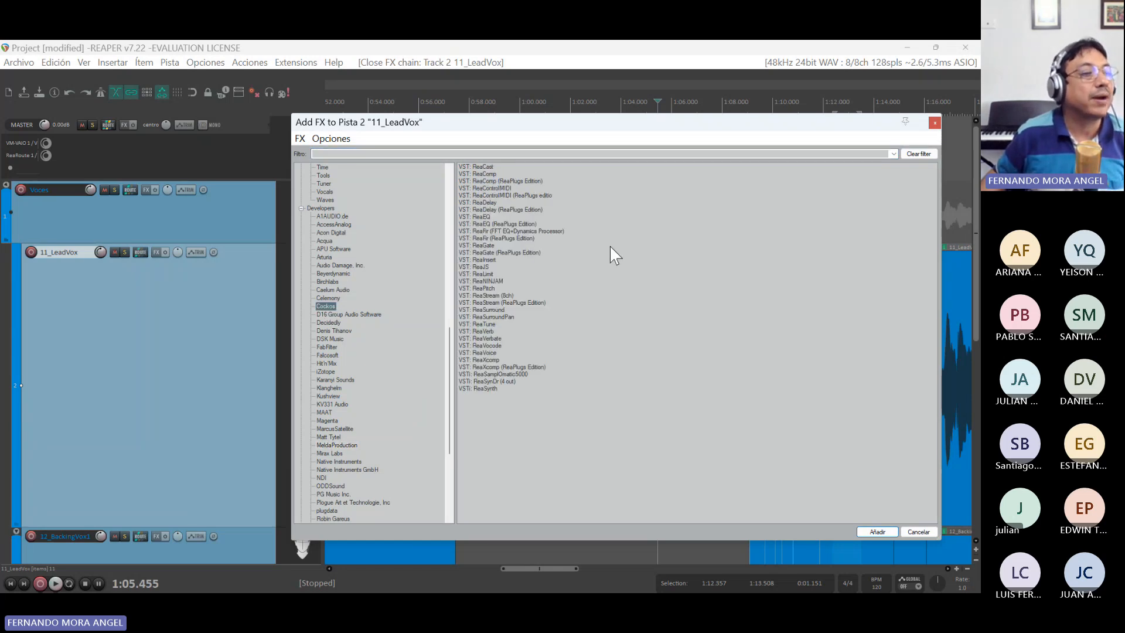
click(490, 325)
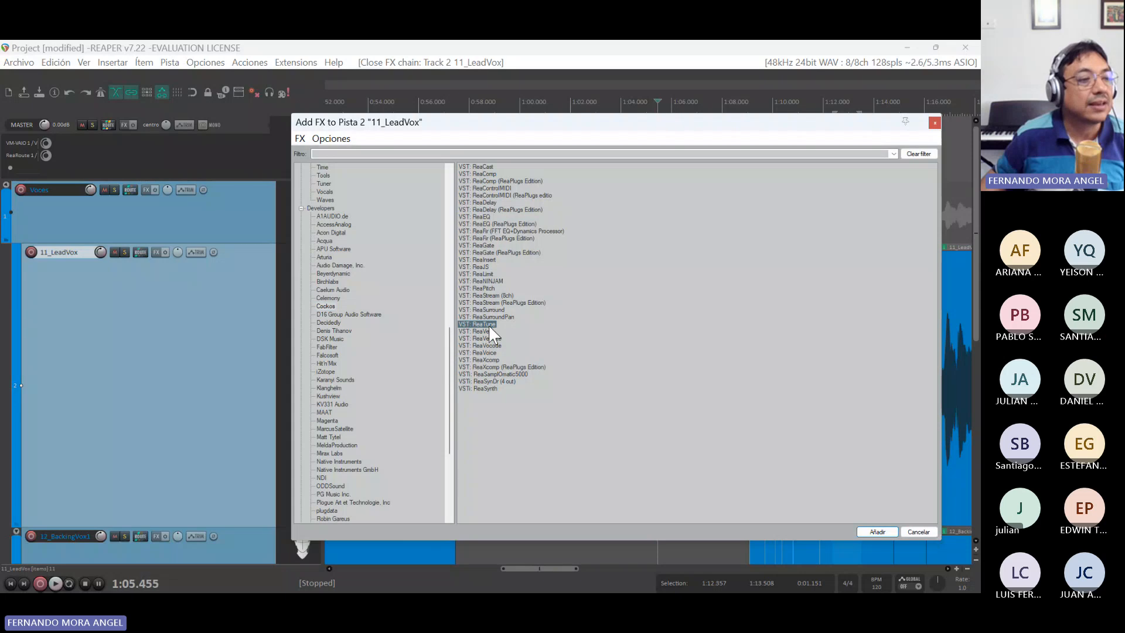
double_click(490, 325)
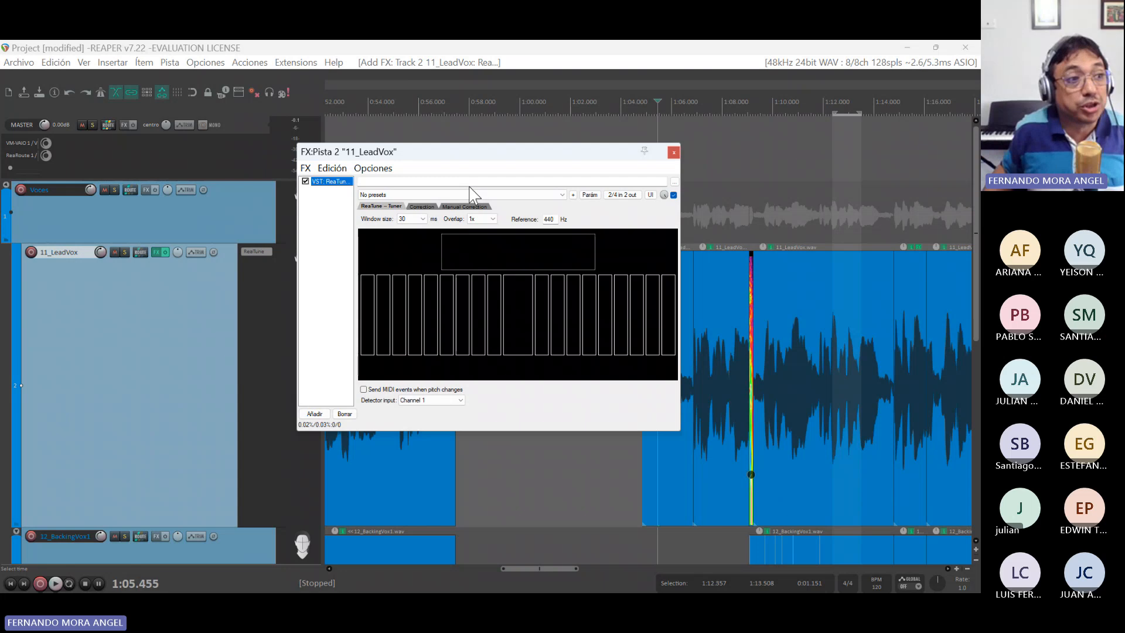
- Play the vocal twice from 1:05.455 to watch its detected notes in ReaTune's tuner
key(space)
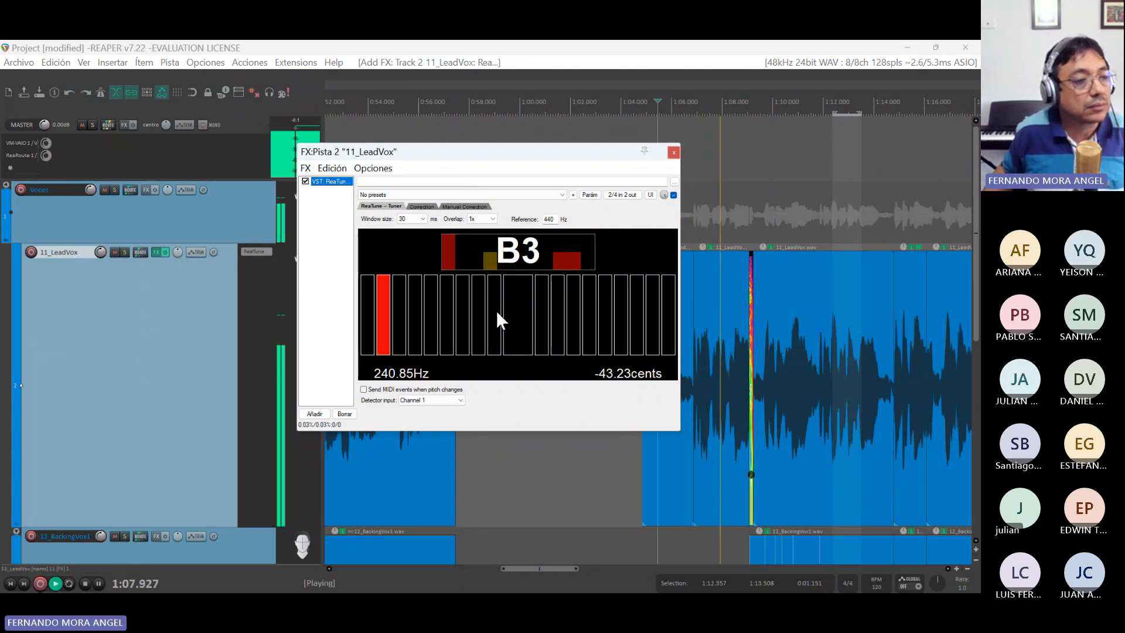
key(space)
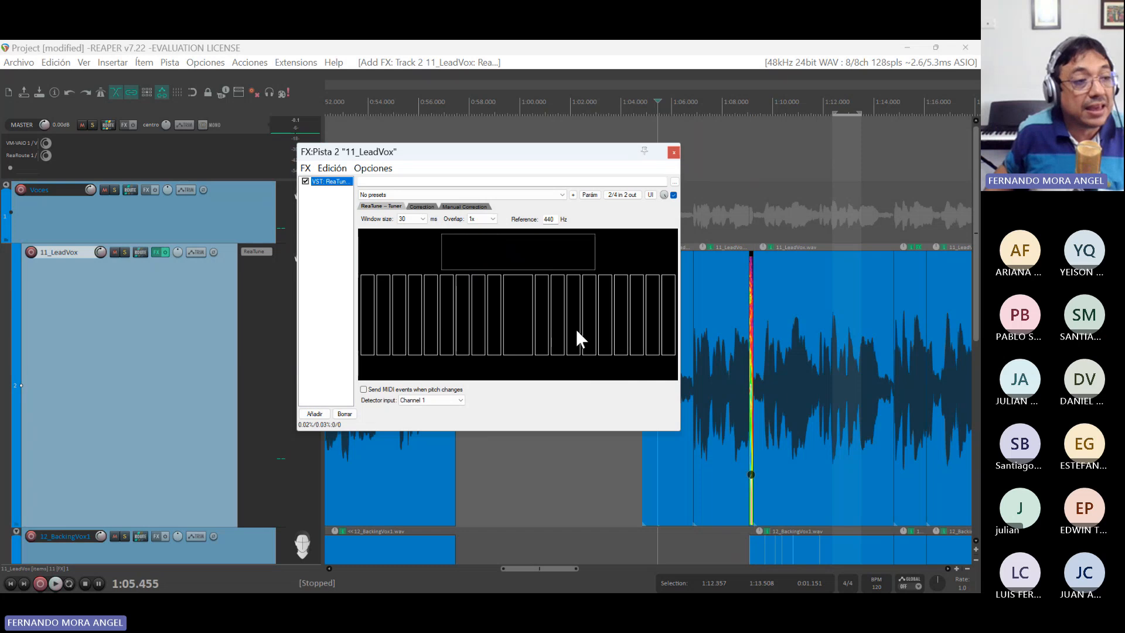
key(space)
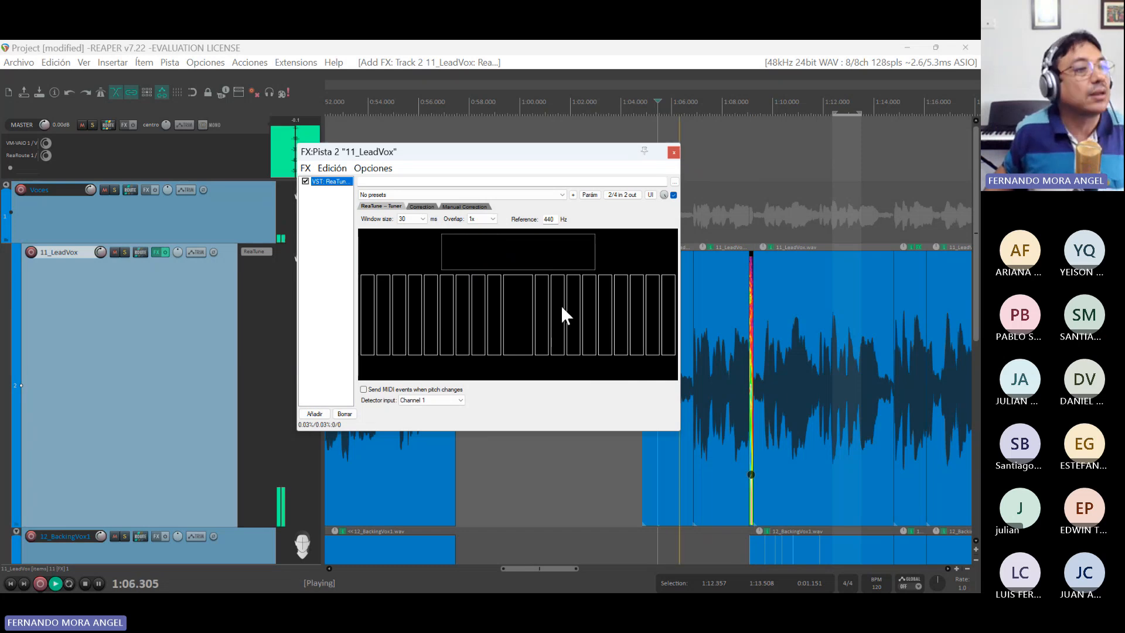
key(space)
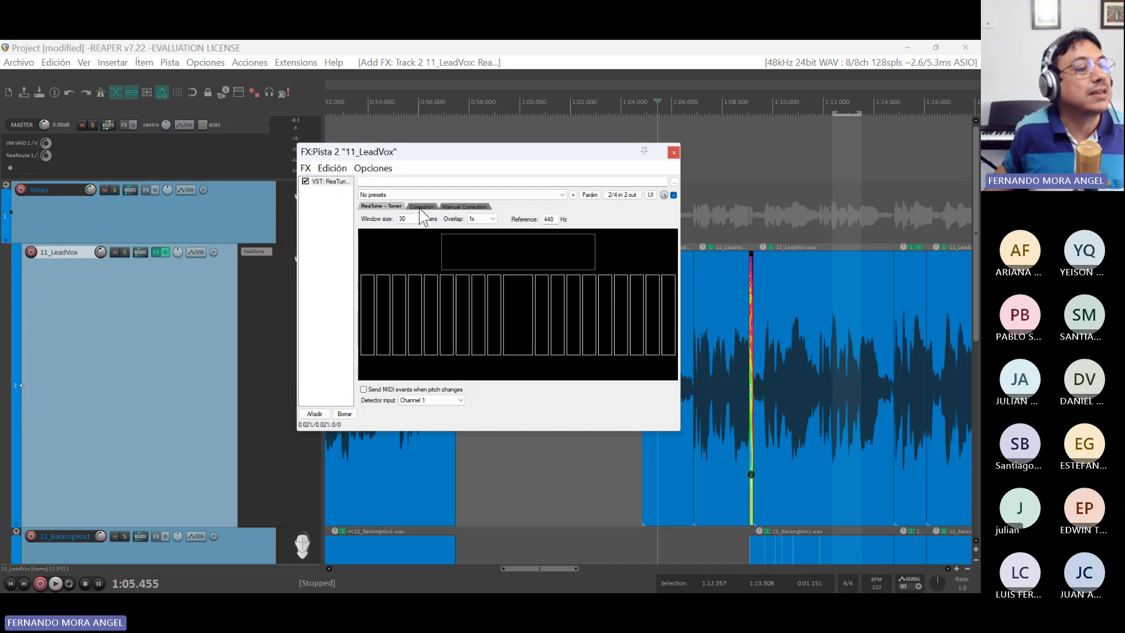
- Turn on automatic pitch correction in ReaTune and review its maximum pitch and attack time settings
click(420, 208)
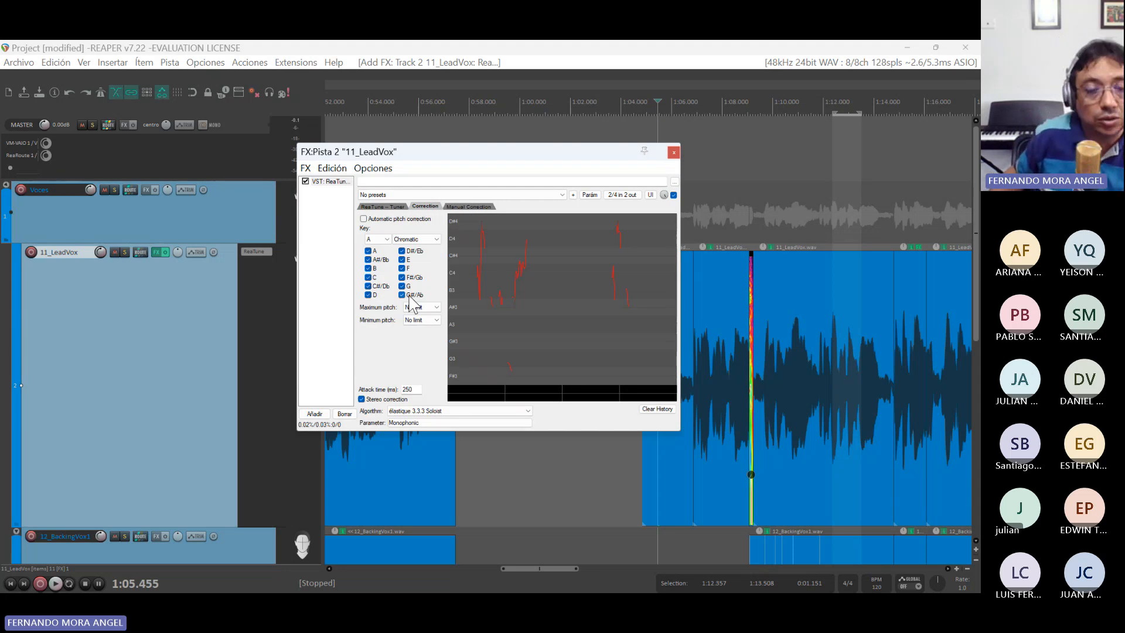
click(364, 219)
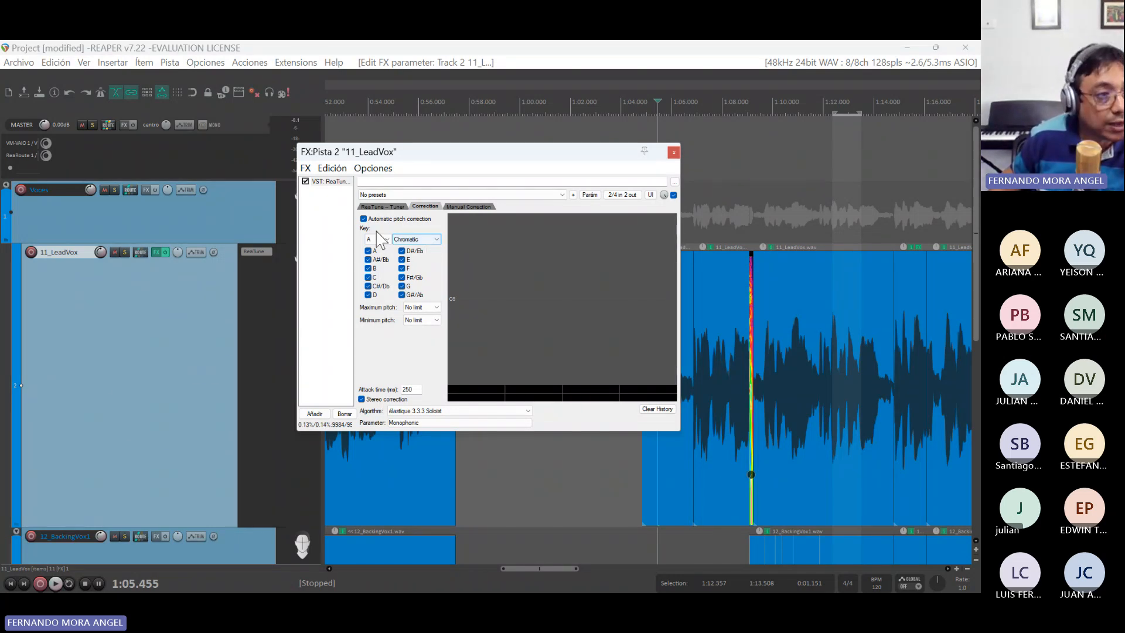
click(421, 308)
click(421, 309)
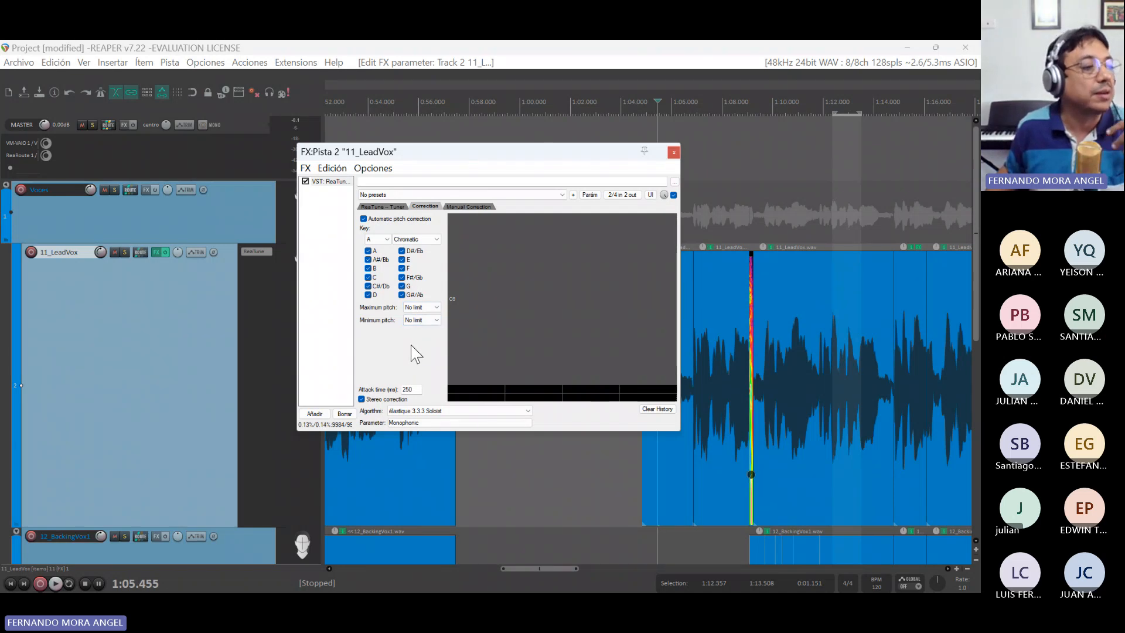
double_click(410, 390)
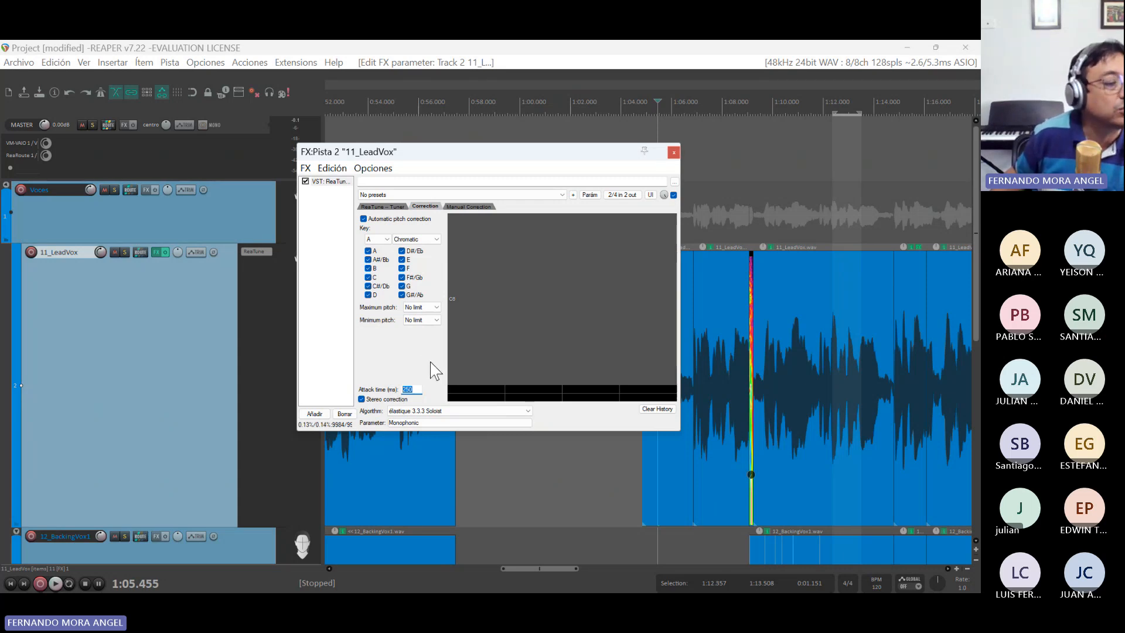
click(417, 389)
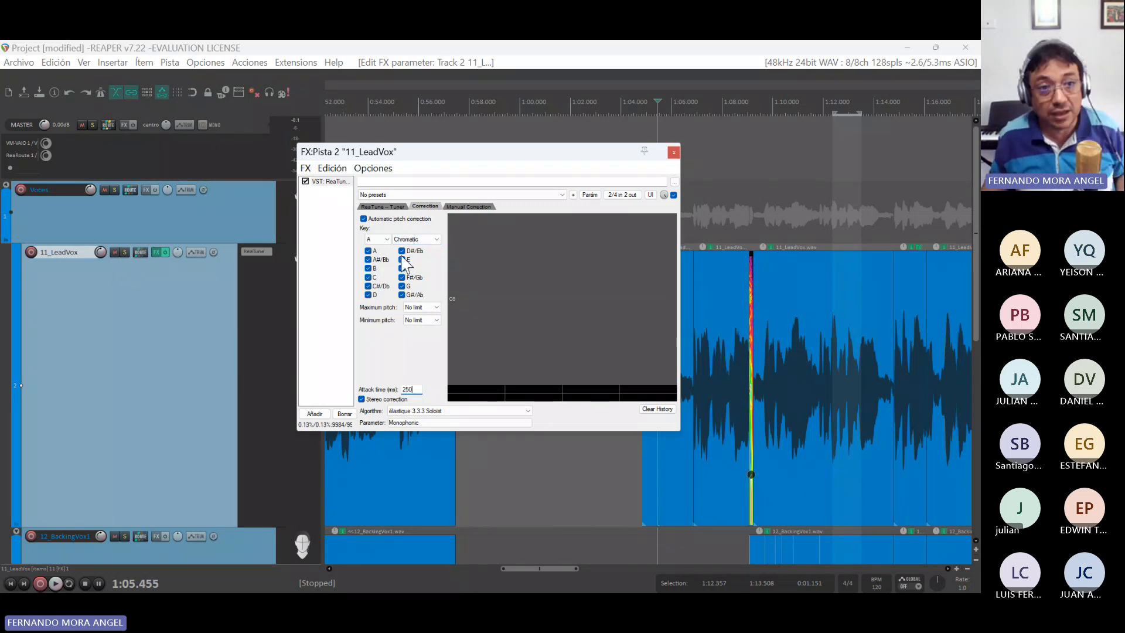
- Move the edit cursor to 1:07.475 and play the vocal to hear the automatic pitch correction
key(space)
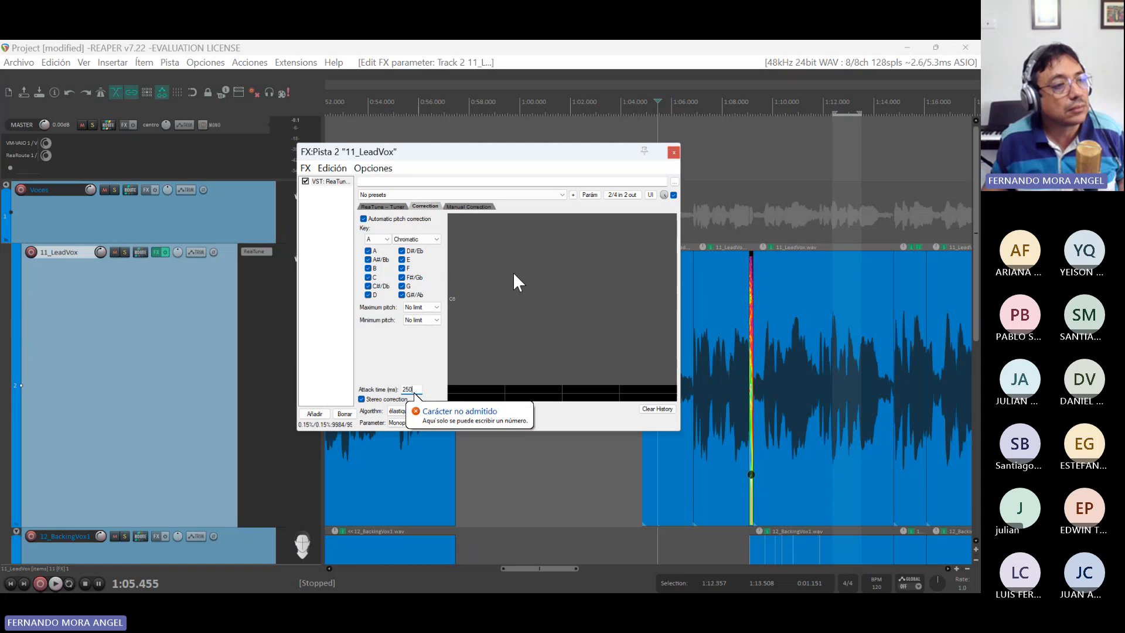
click(567, 99)
key(space)
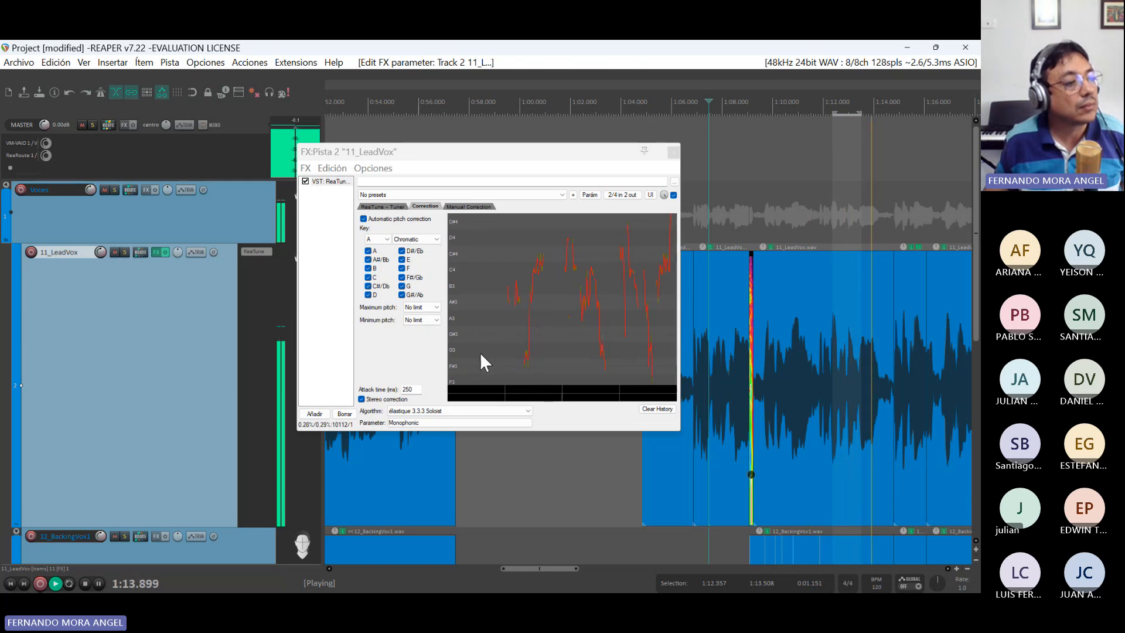
key(space)
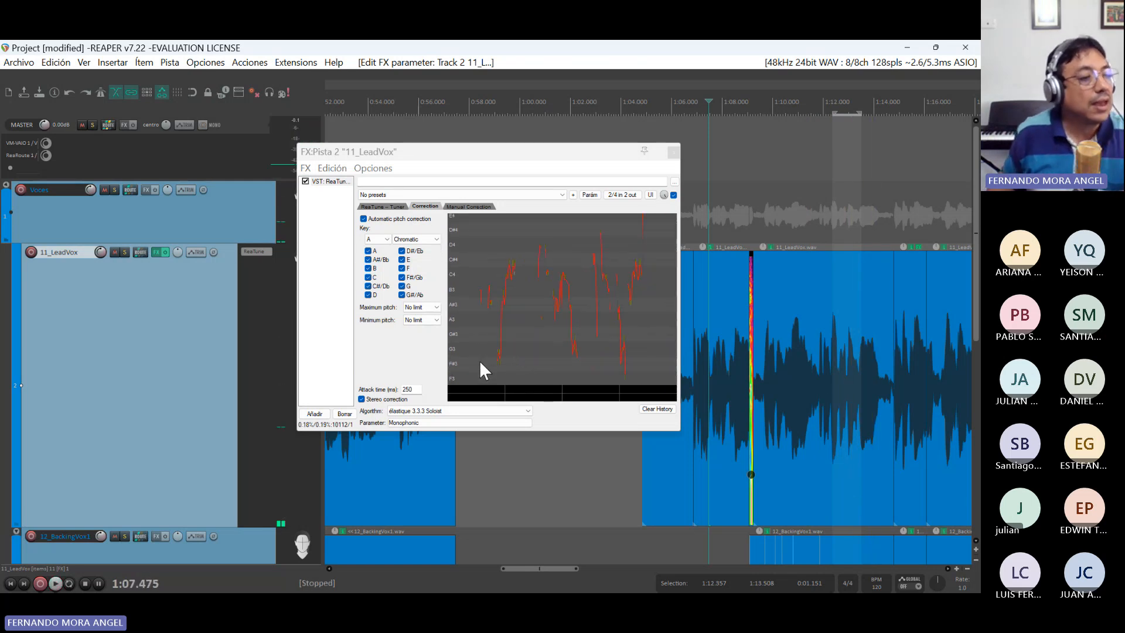
- Set ReaTune's pitch algorithm to élastique 2.2.8 Soloist and play the vocal again to compare the result
click(485, 411)
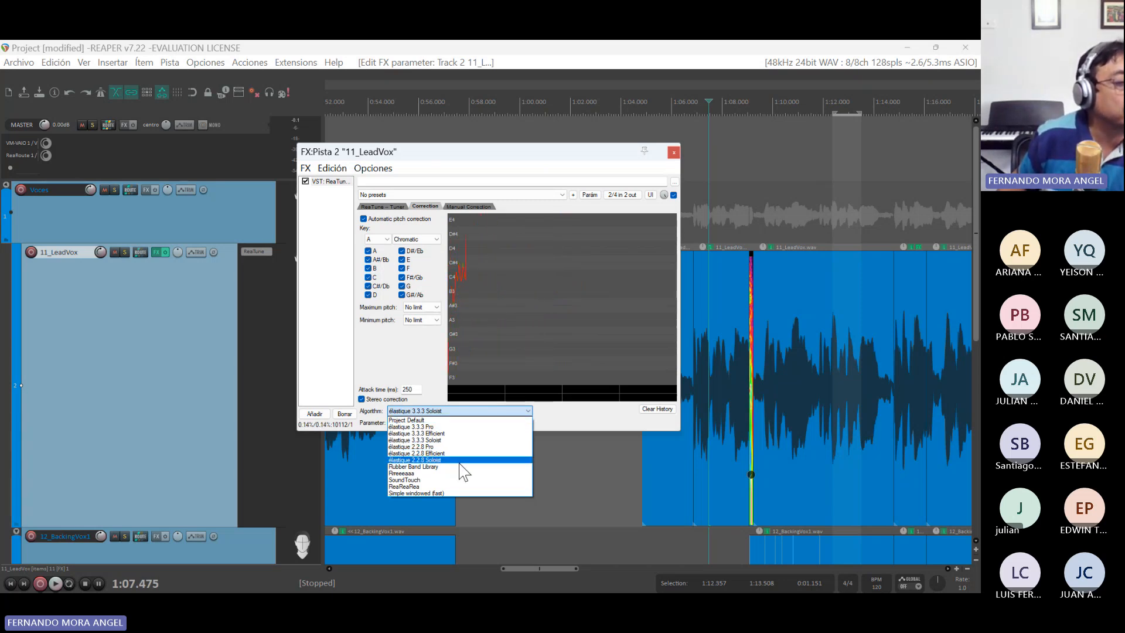
click(402, 460)
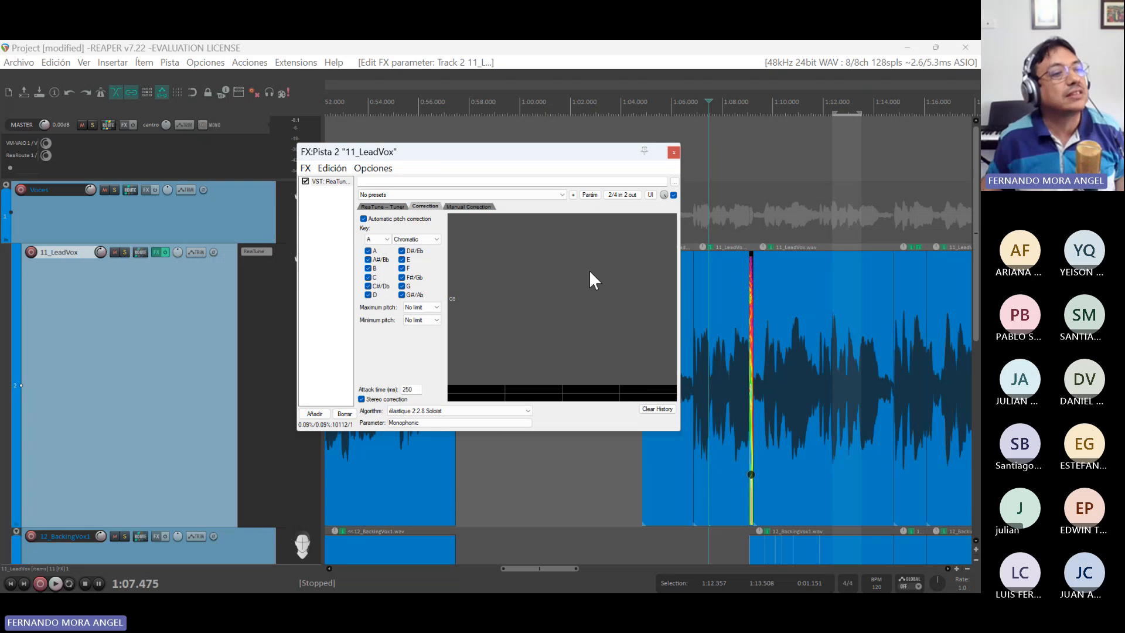
key(space)
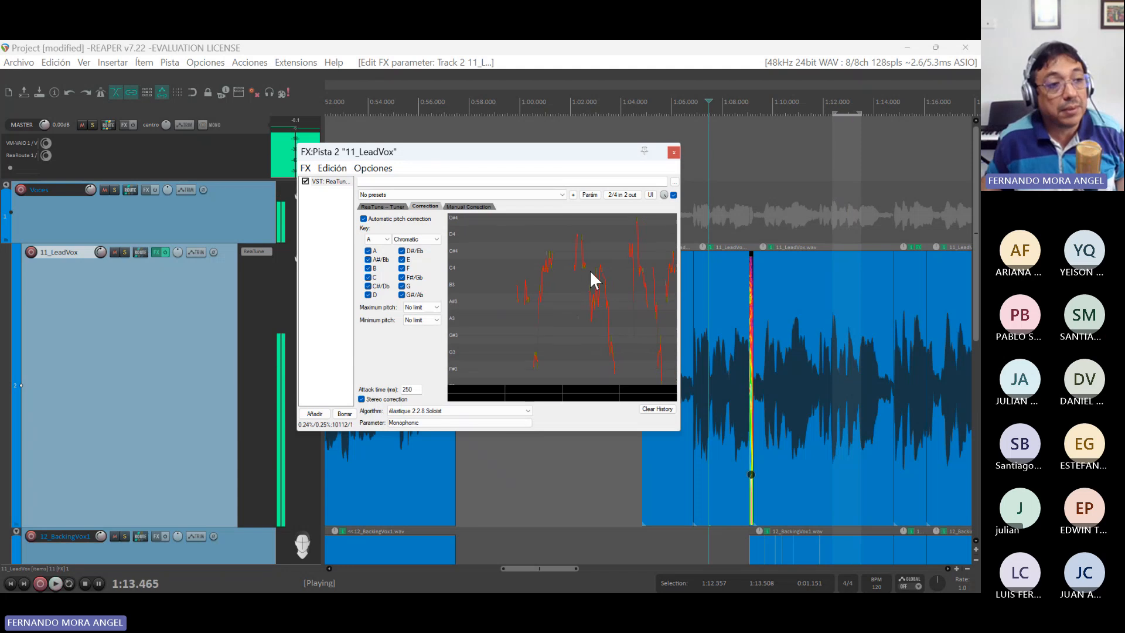
key(space)
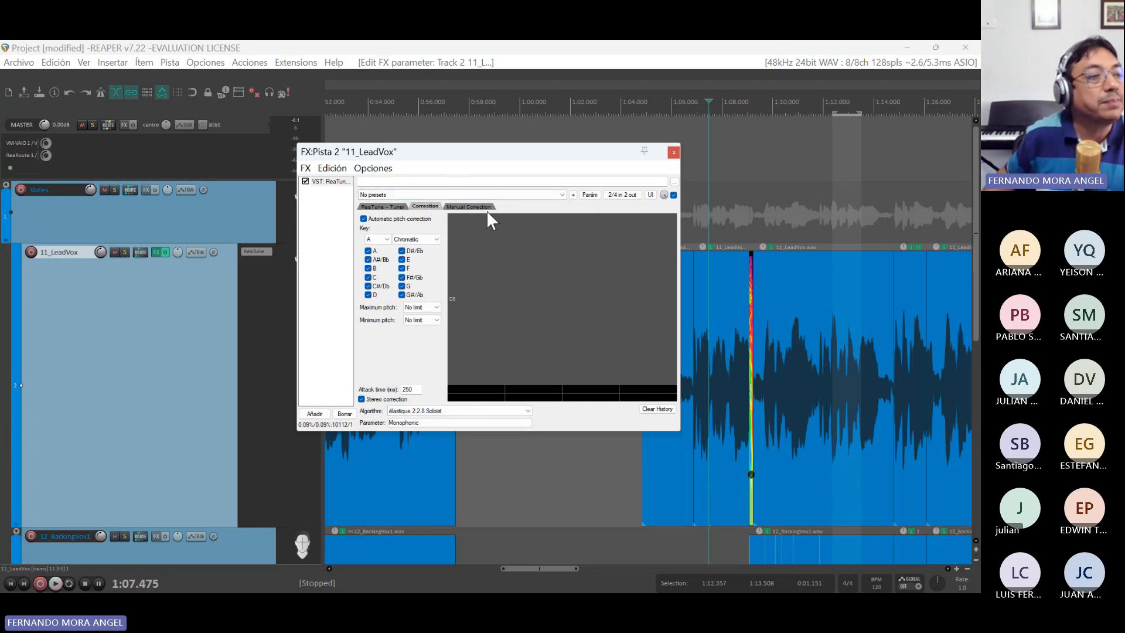
- Open ReaTune's manual correction editor and turn on pitch tracking
click(467, 207)
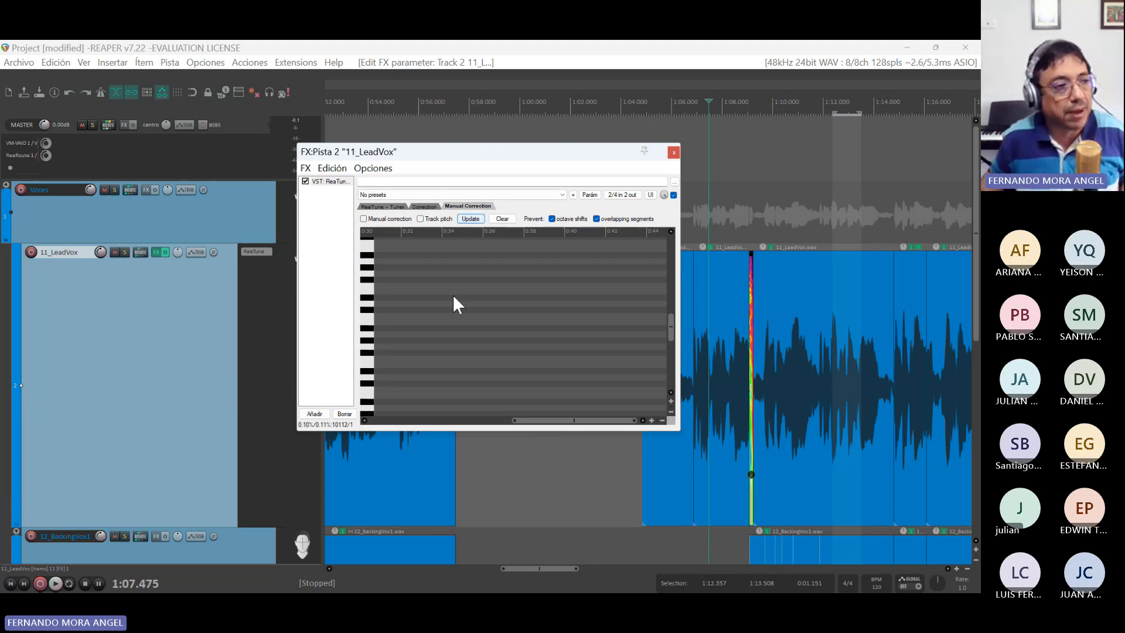
click(420, 218)
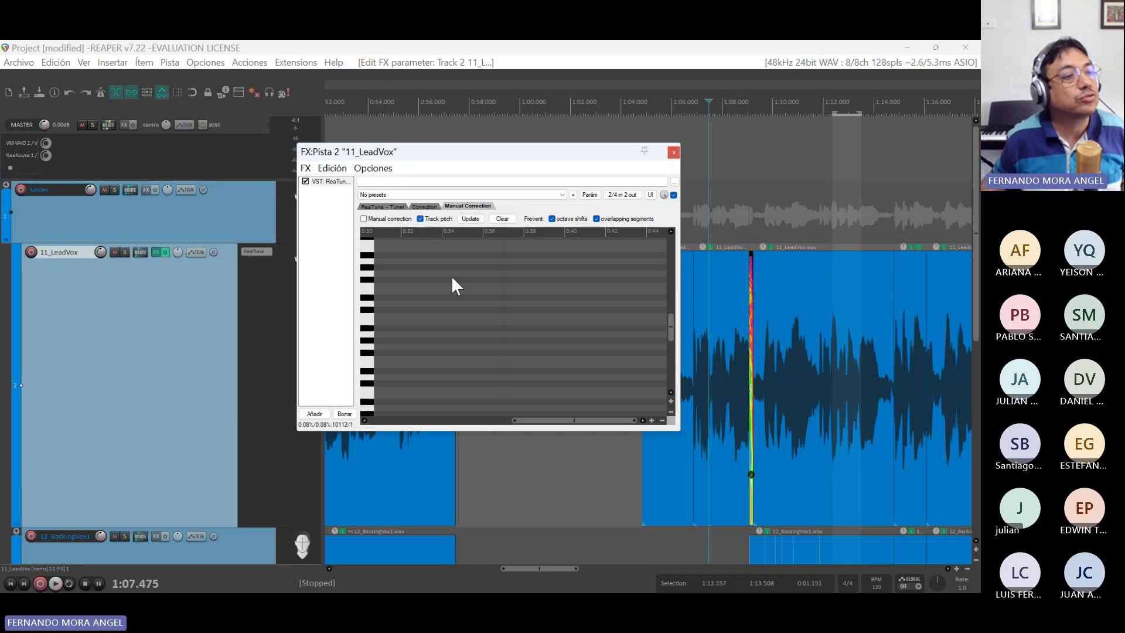
- Play the vocal from 1:07.475 to track its pitch, and draw a short correction segment along the curve between about 1:14 and 1:16
key(space)
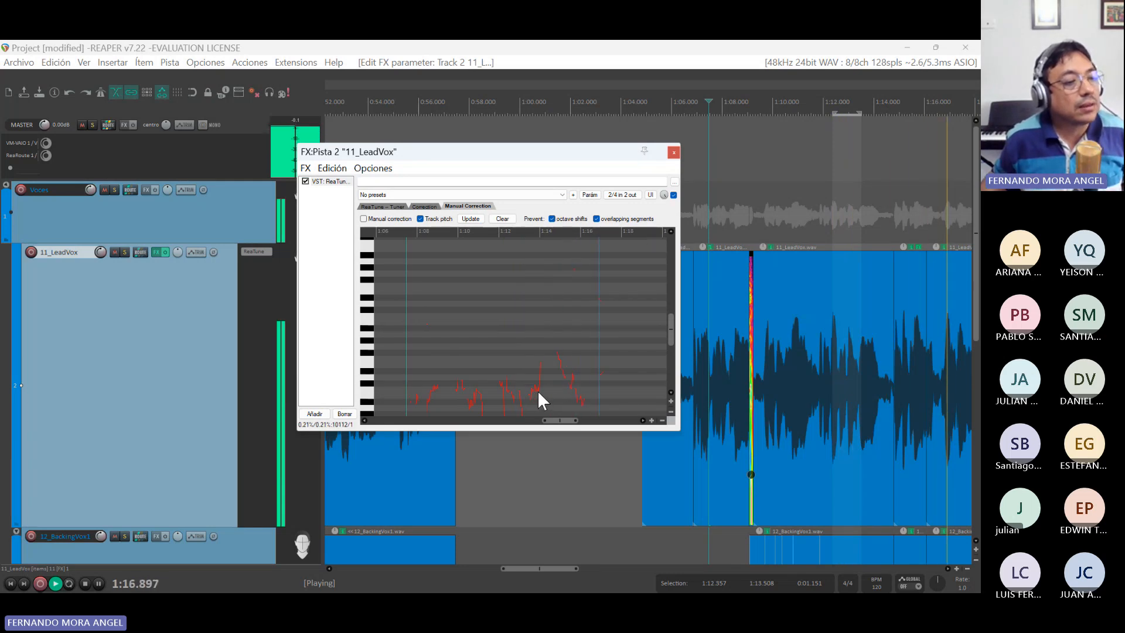
key(space)
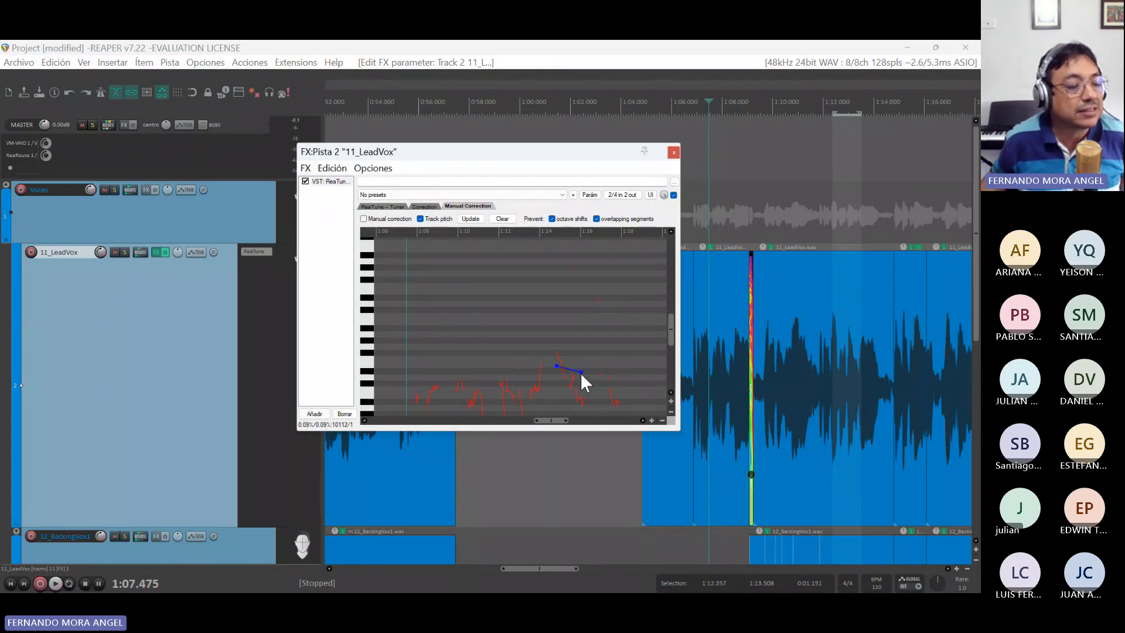
key(space)
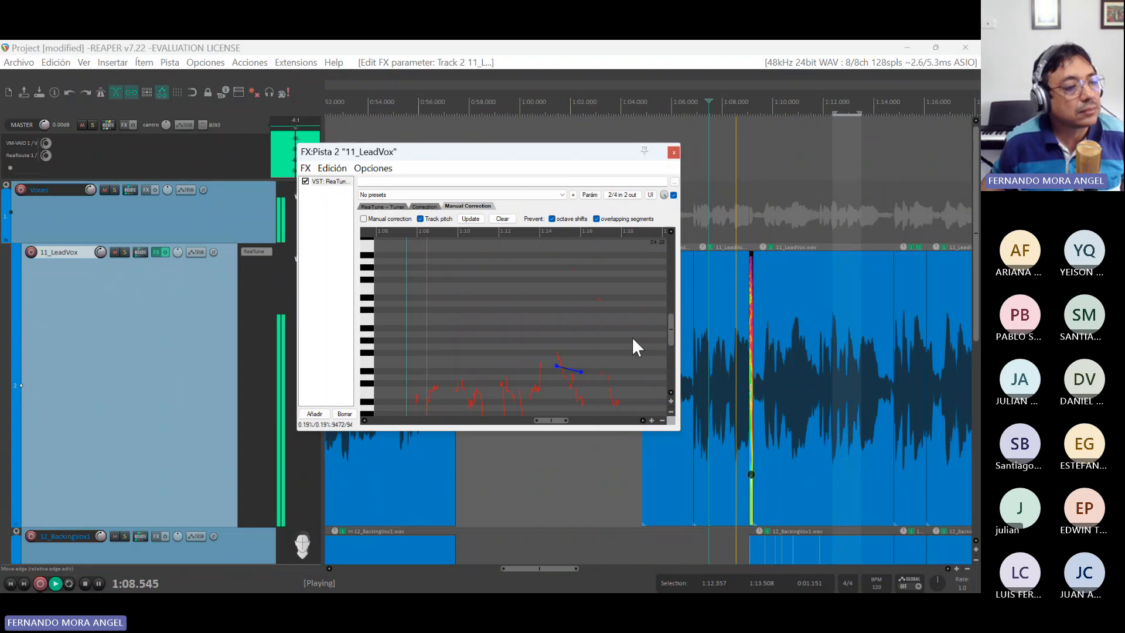
key(space)
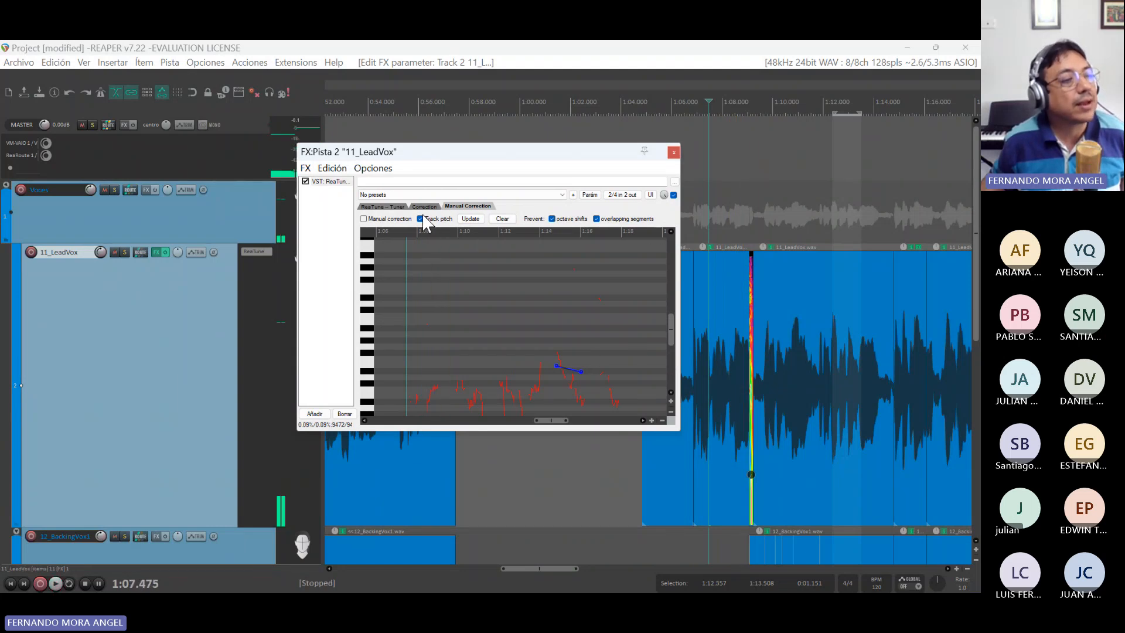
- Turn off pitch tracking in ReaTune's manual correction editor and play the vocal again to hear the drawn segment
click(420, 219)
key(space)
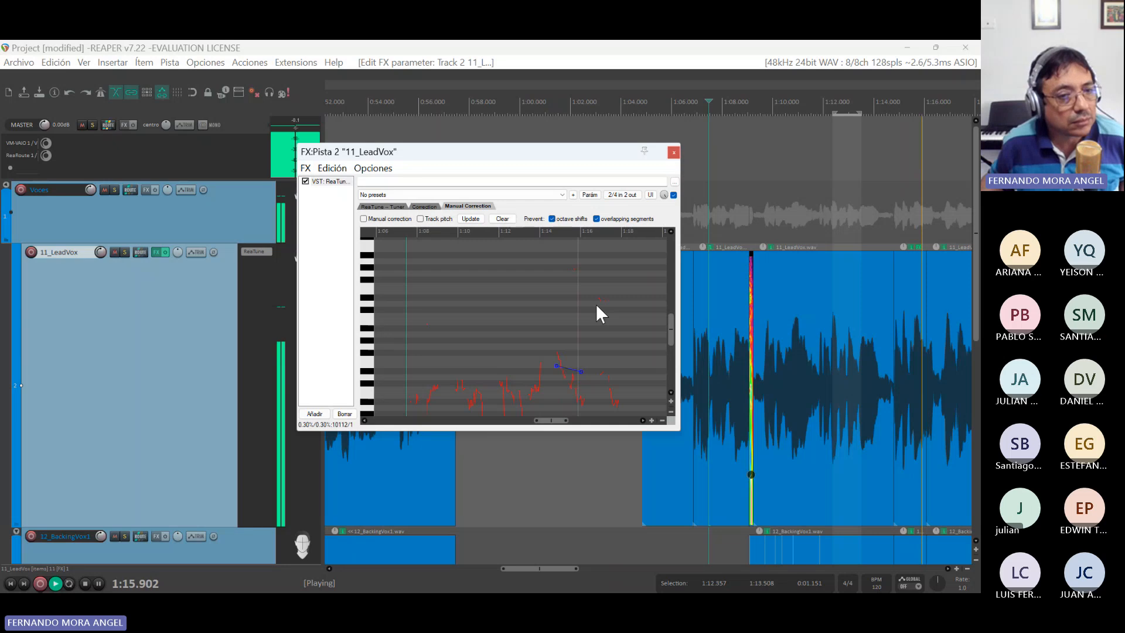
key(space)
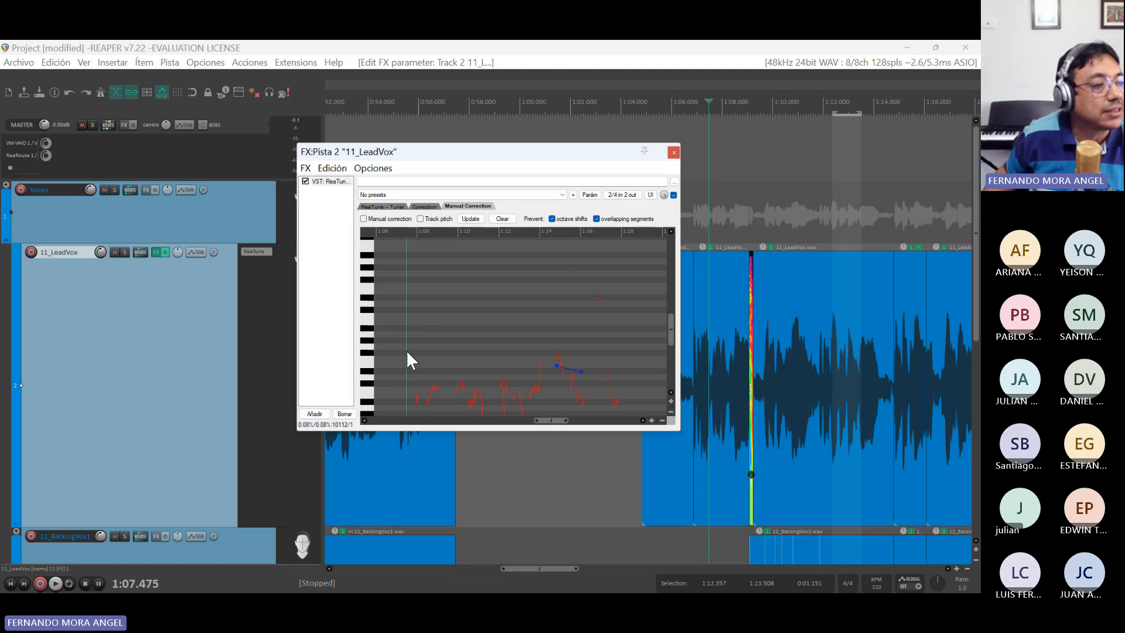
- Draw three more manual correction segments above the tracked pitch curve, between about 1:07 and 1:14
drag(409, 348, 432, 347)
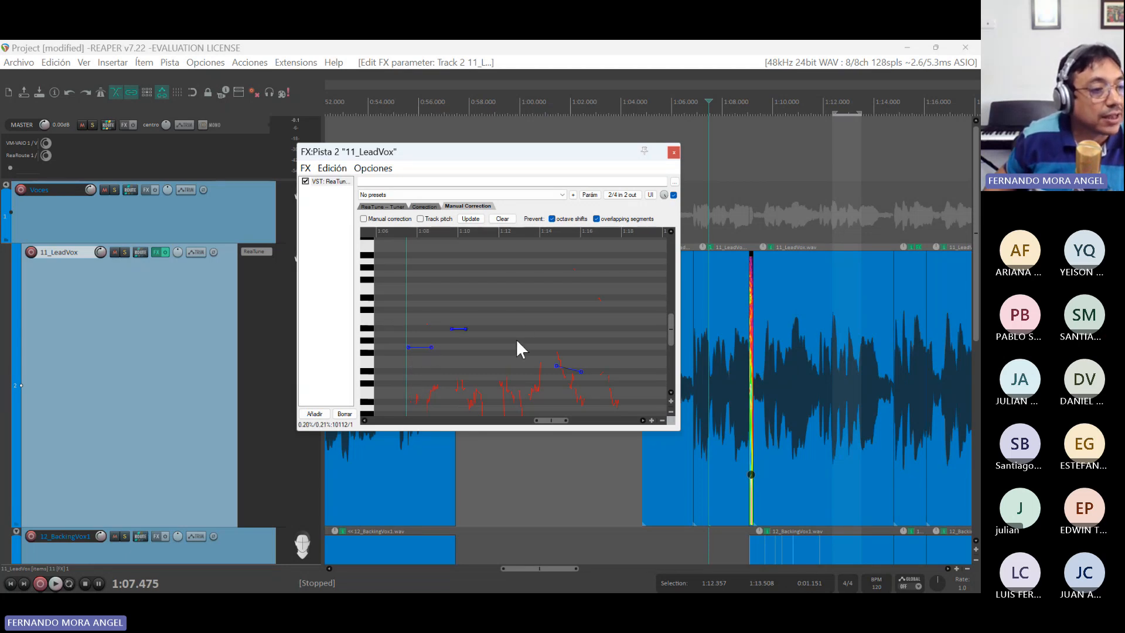
drag(501, 311, 550, 316)
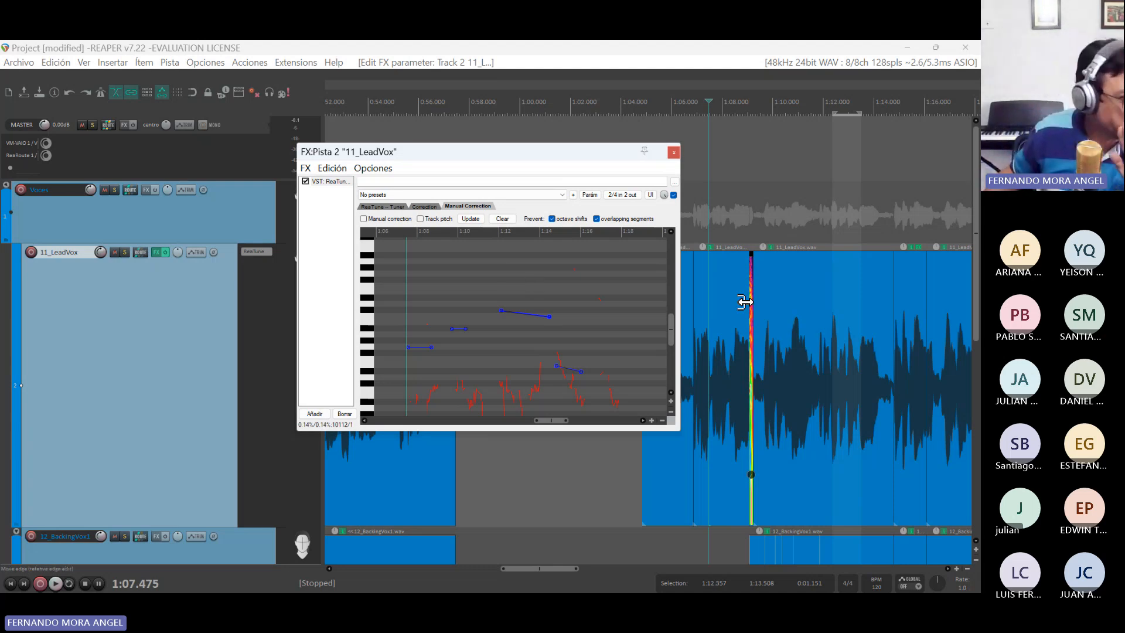
- Replace the edited ReaTune on 11_LeadVox with a fresh ReaTune instance
click(342, 414)
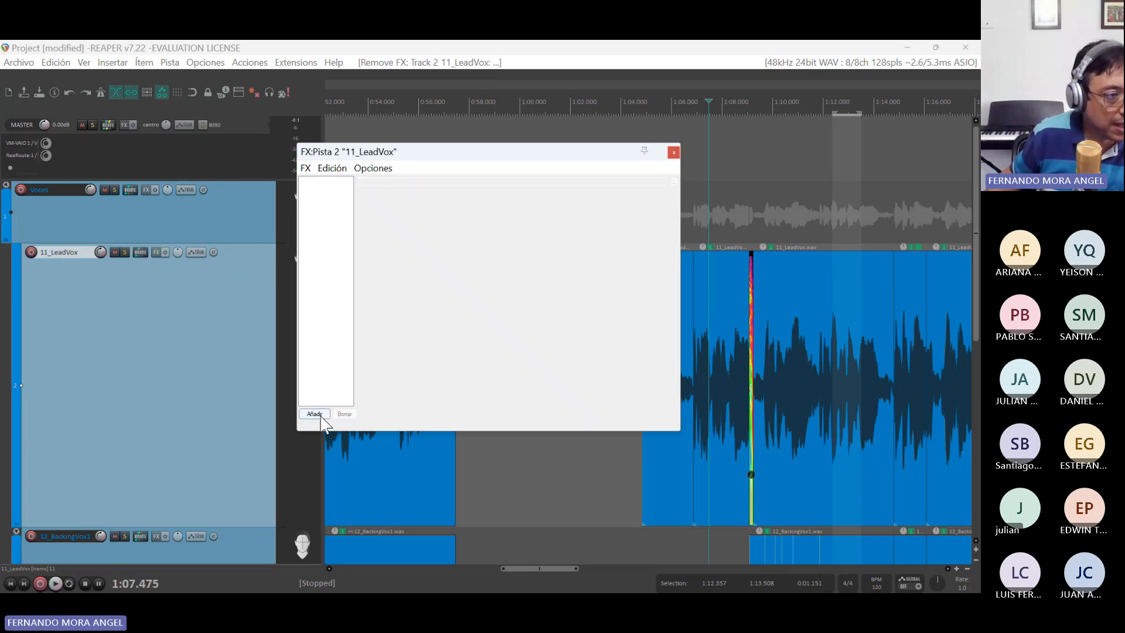
click(318, 415)
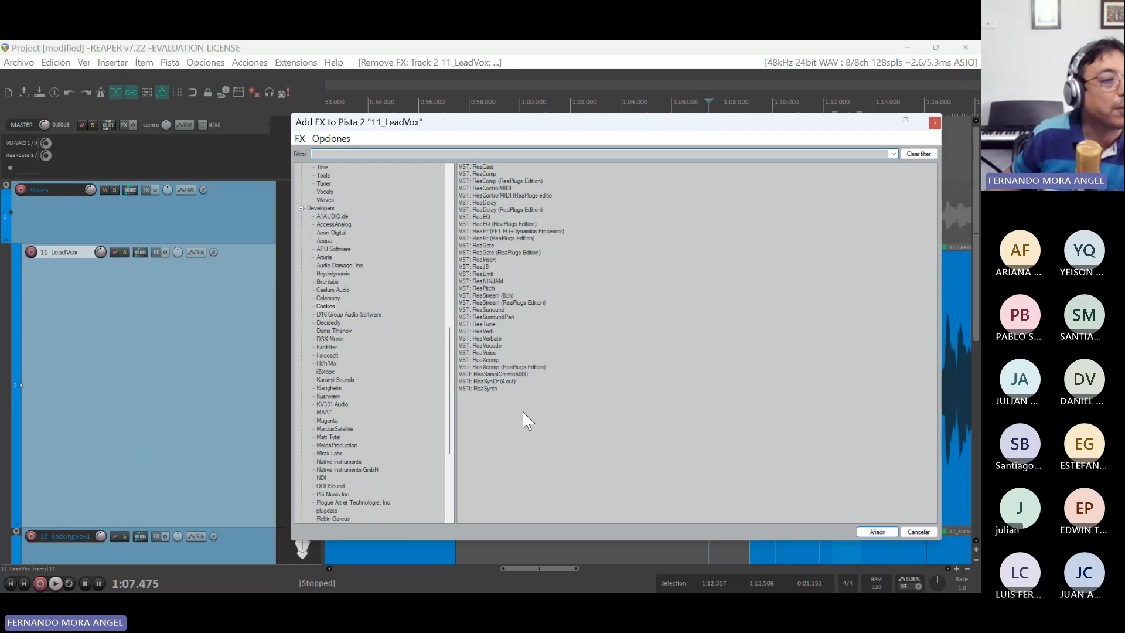
double_click(488, 325)
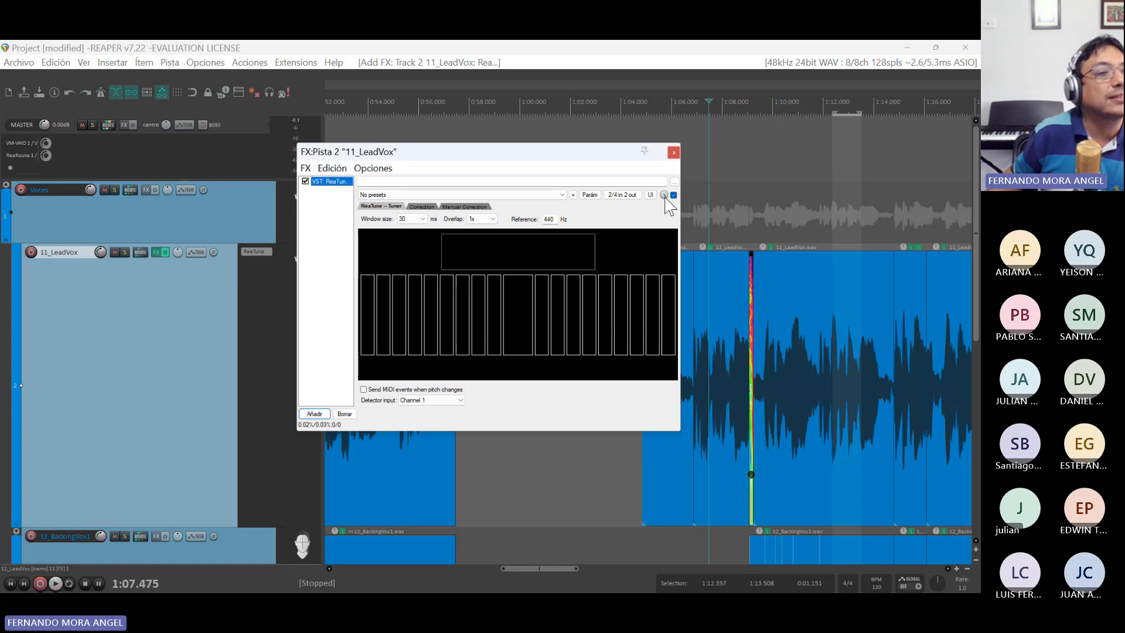
- Look at ReaTune's parameter options, and switch sending MIDI events on pitch changes on and back off
click(590, 196)
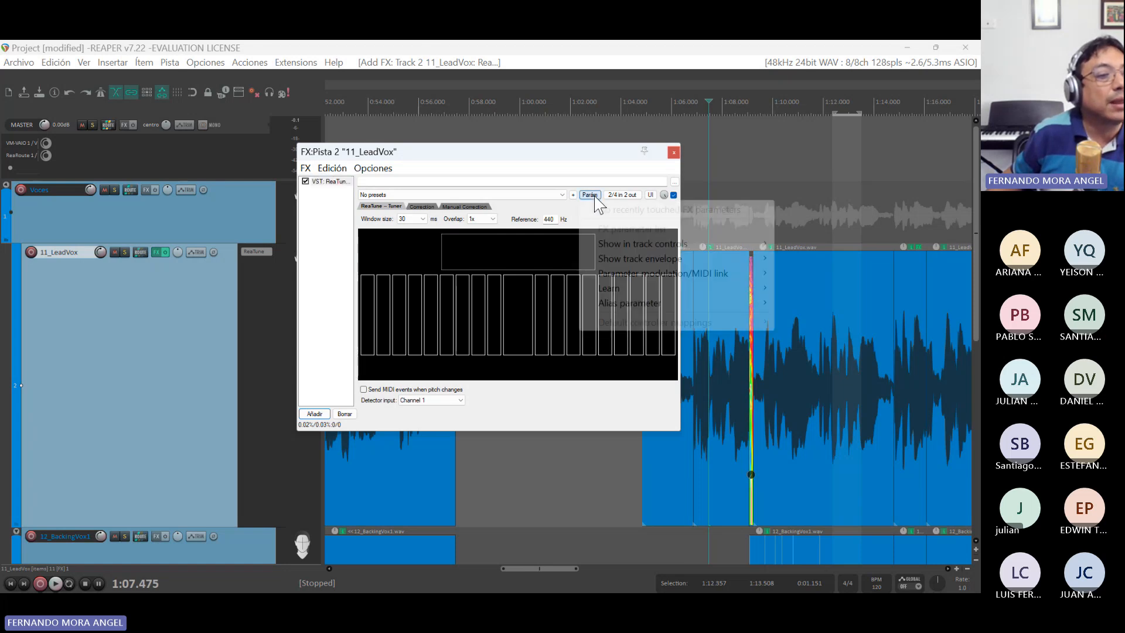
click(595, 202)
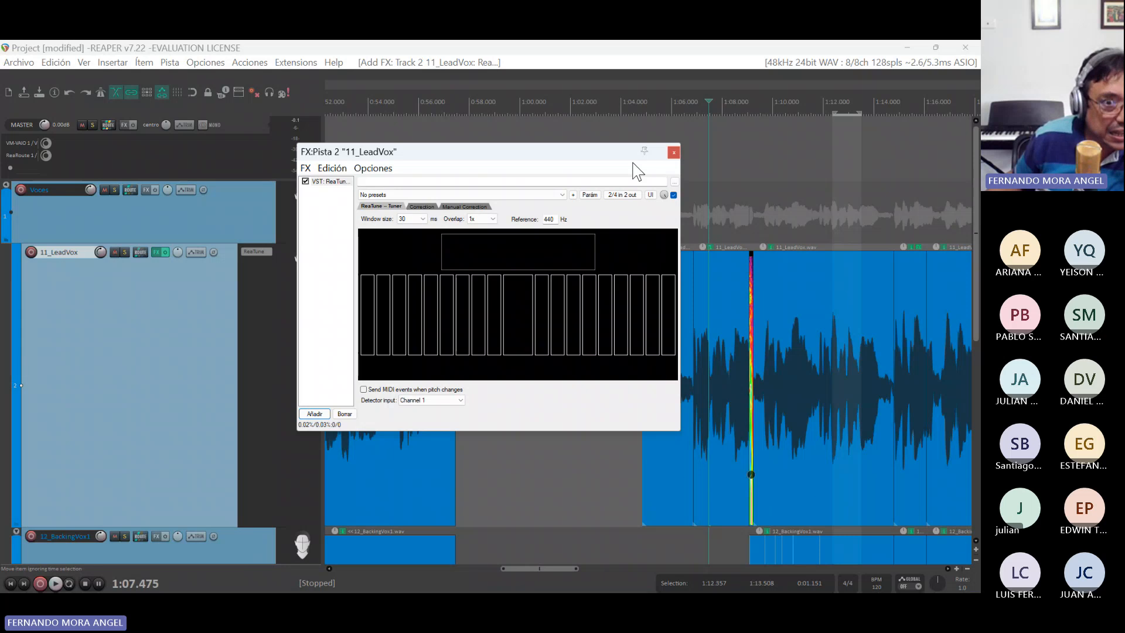
click(363, 389)
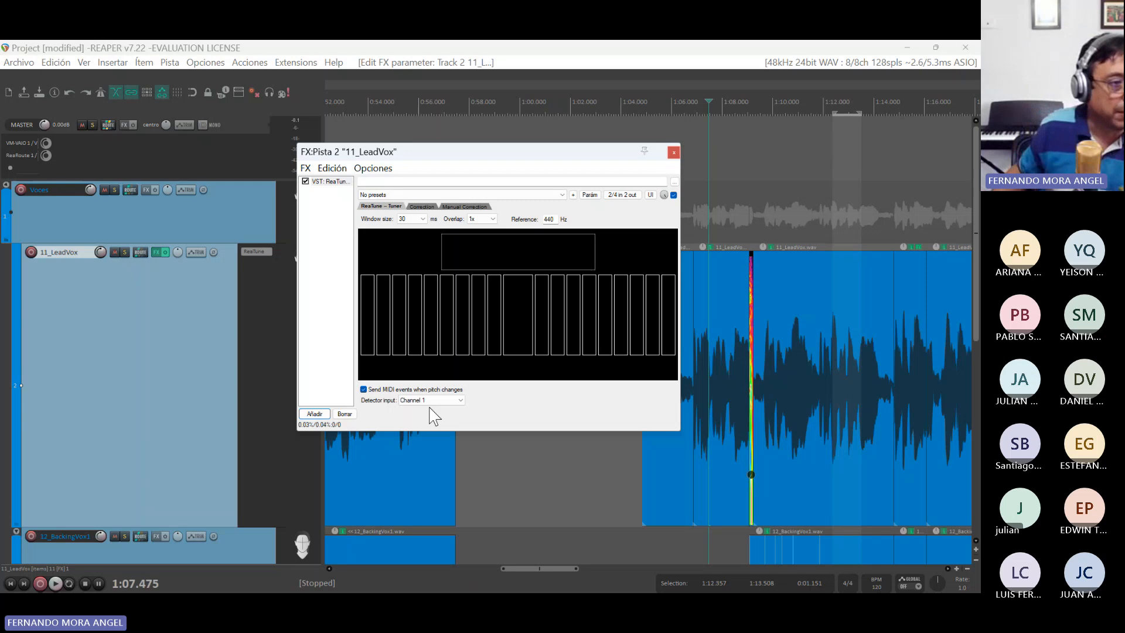
click(415, 391)
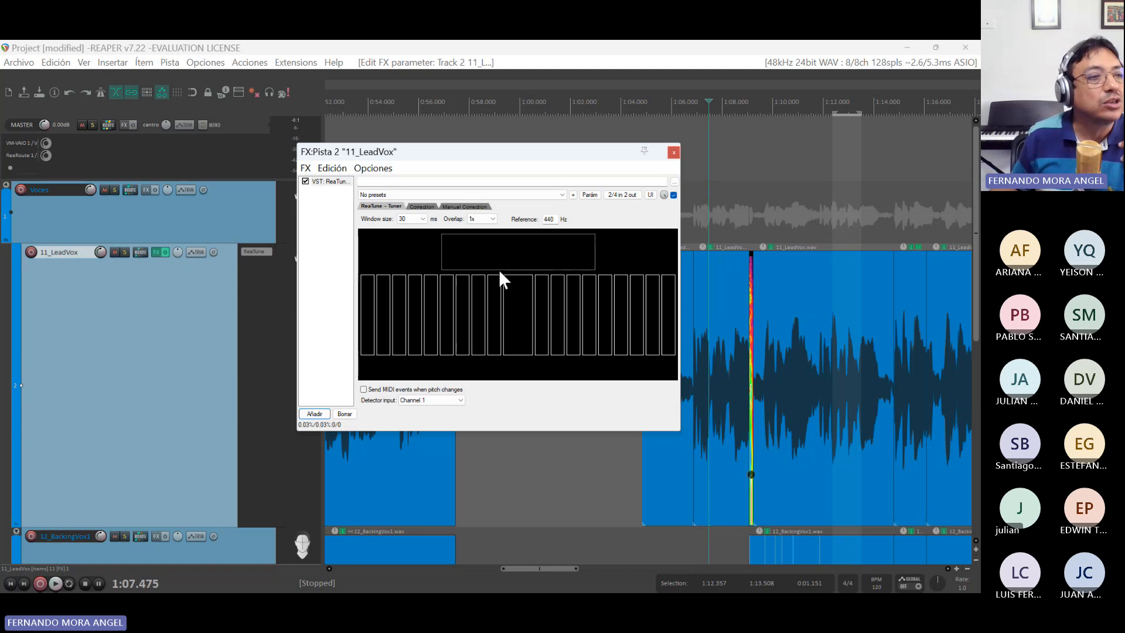
- Remove ReaTune from 11_LeadVox and filter the list of all plug-ins for "melodine"
click(329, 183)
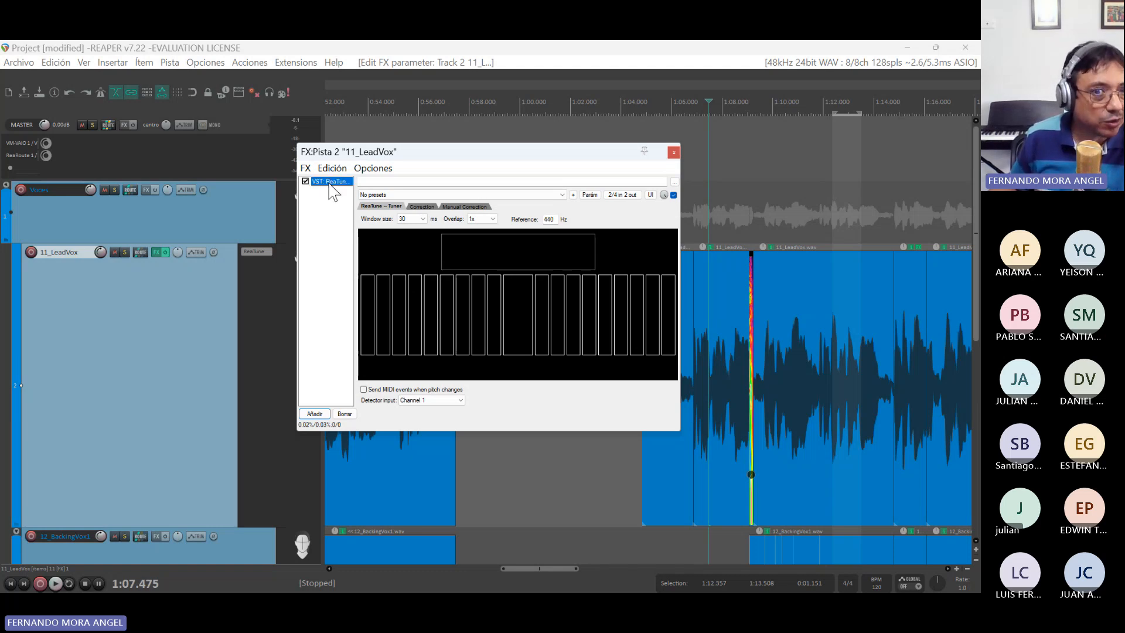
click(344, 414)
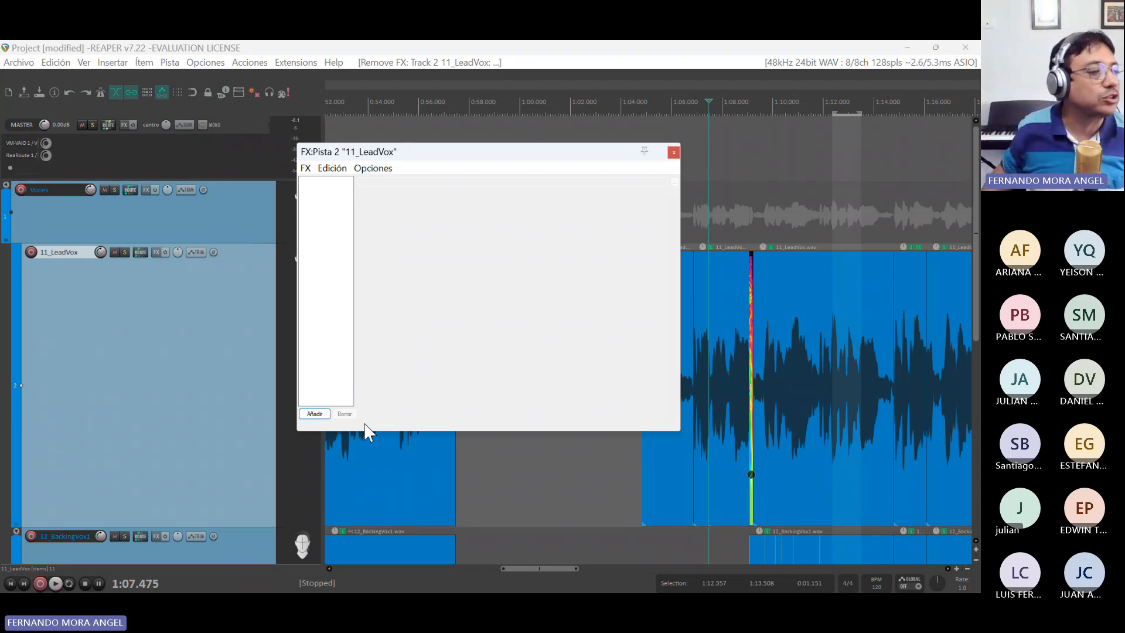
click(315, 414)
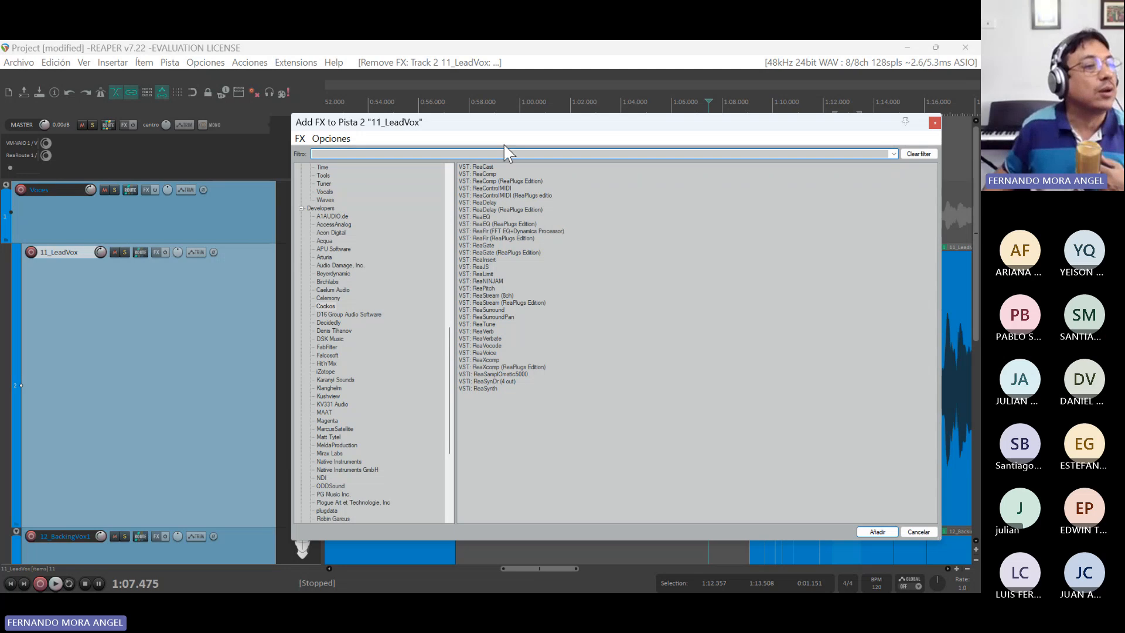
scroll(345, 237, up, 15)
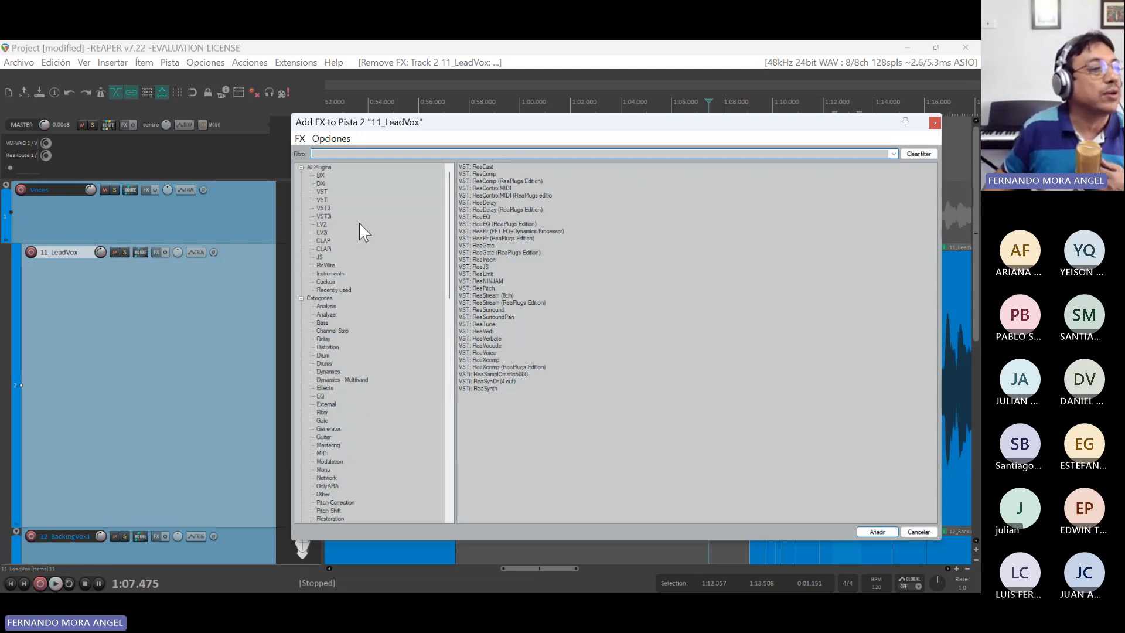
click(331, 167)
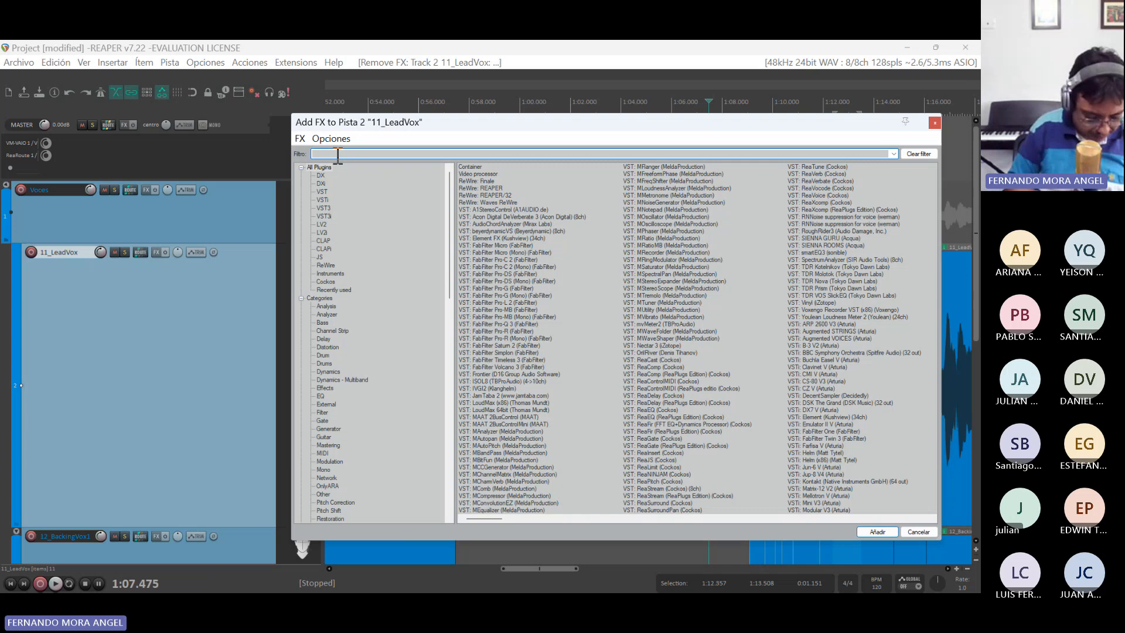
click(338, 154)
text(melodine)
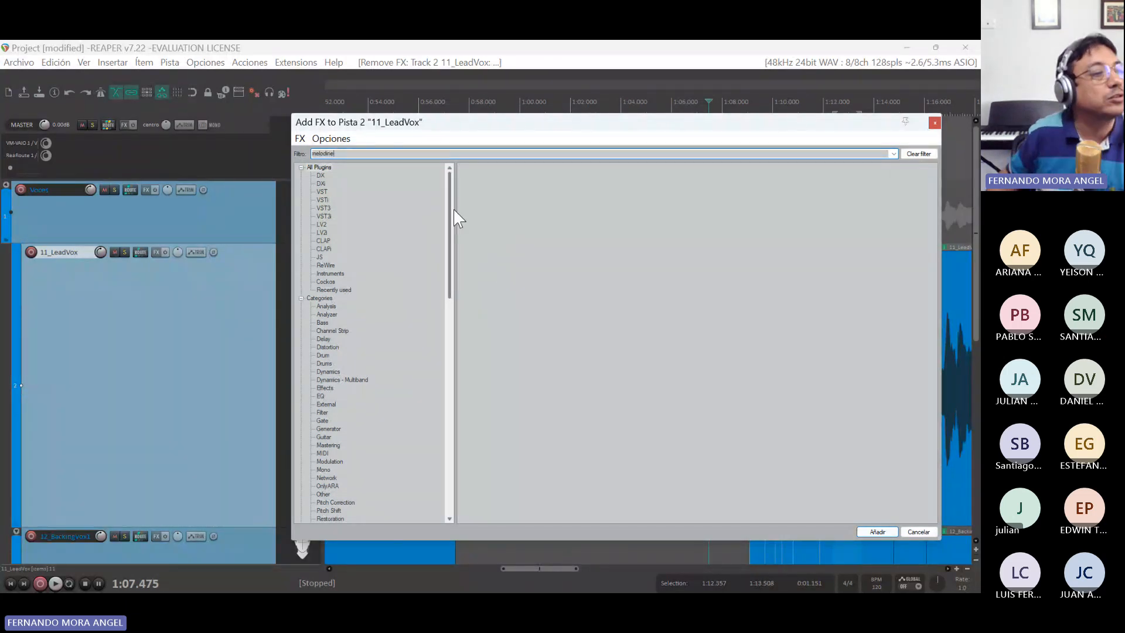
- Add the Celemony plug-in Melodyne (VST3) to 11_LeadVox, and dismiss its welcome window and the web page it opens
scroll(446, 221, down, 2)
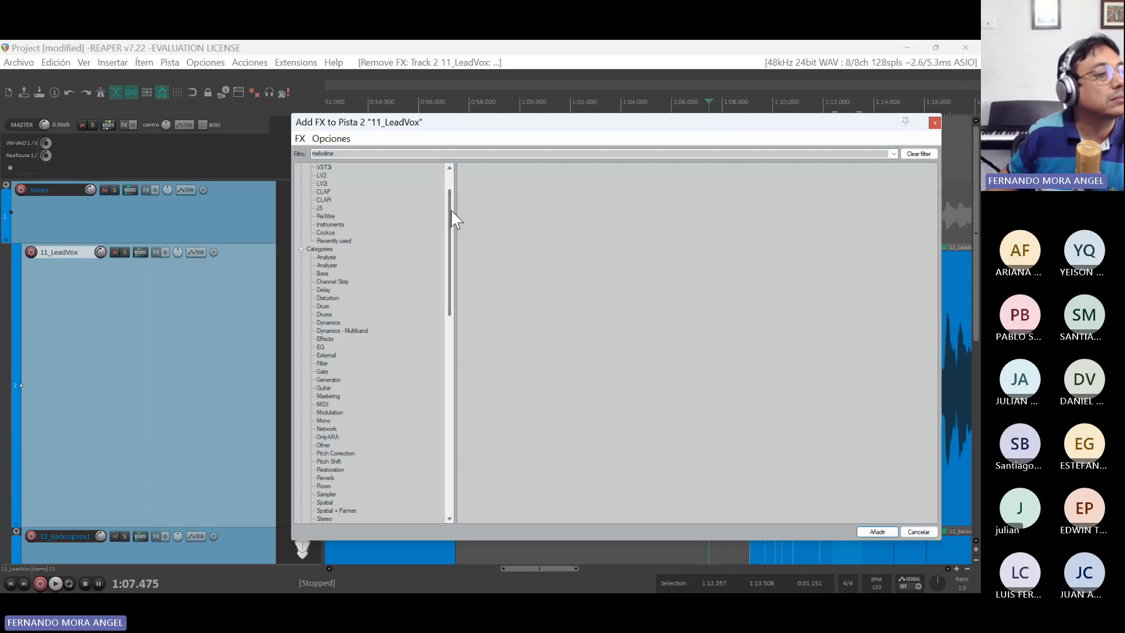
drag(451, 209, 452, 180)
scroll(402, 348, down, 3)
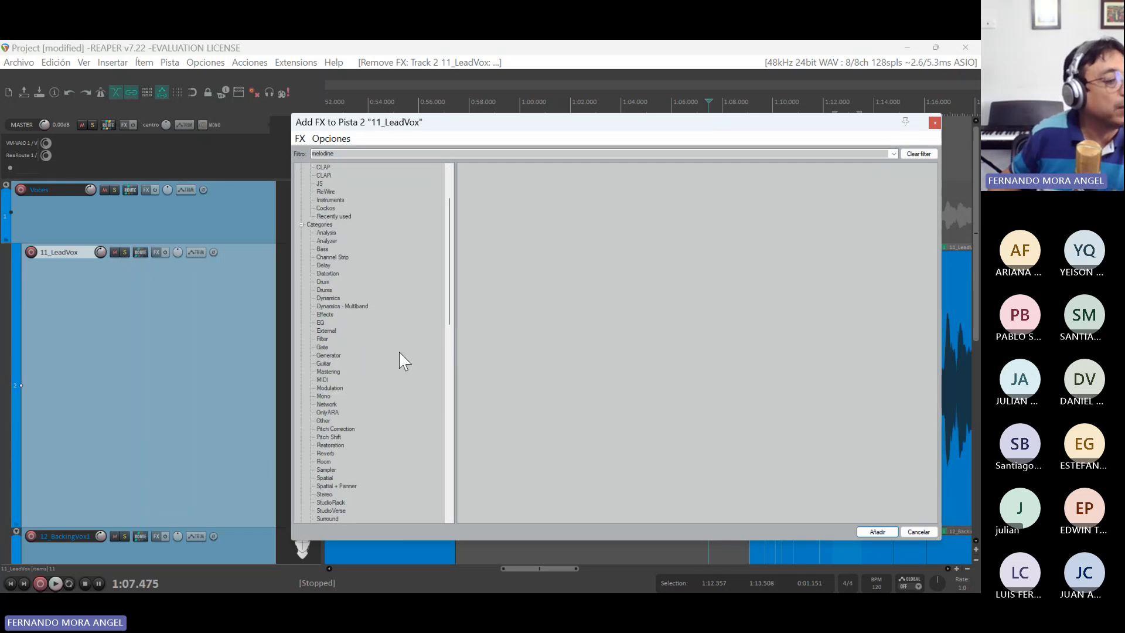
scroll(404, 360, down, 8)
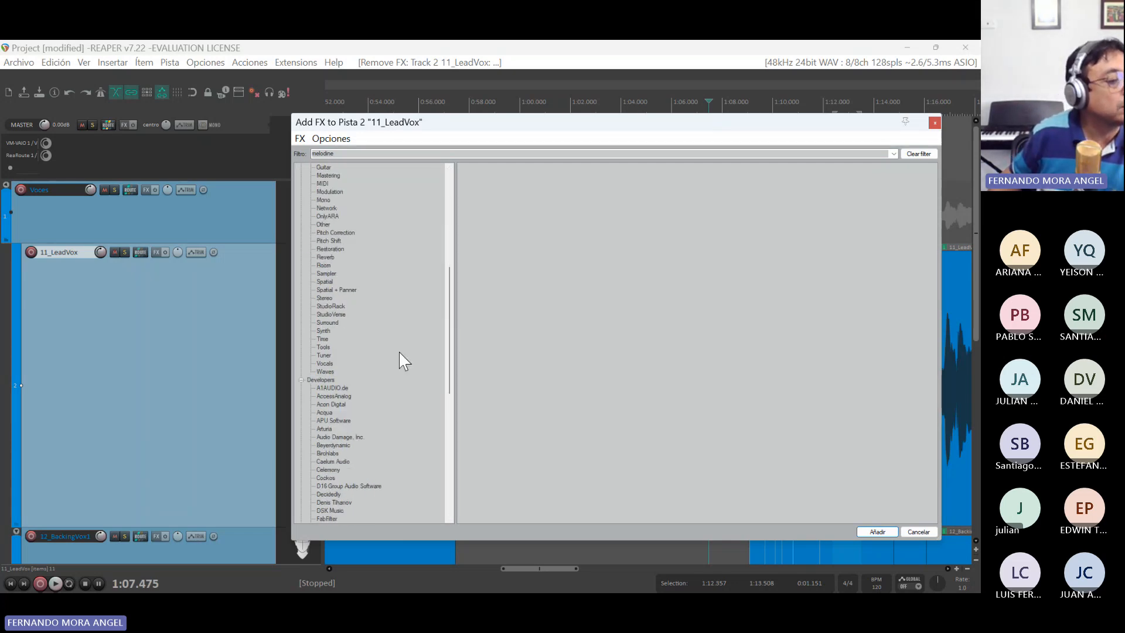
scroll(405, 361, down, 4)
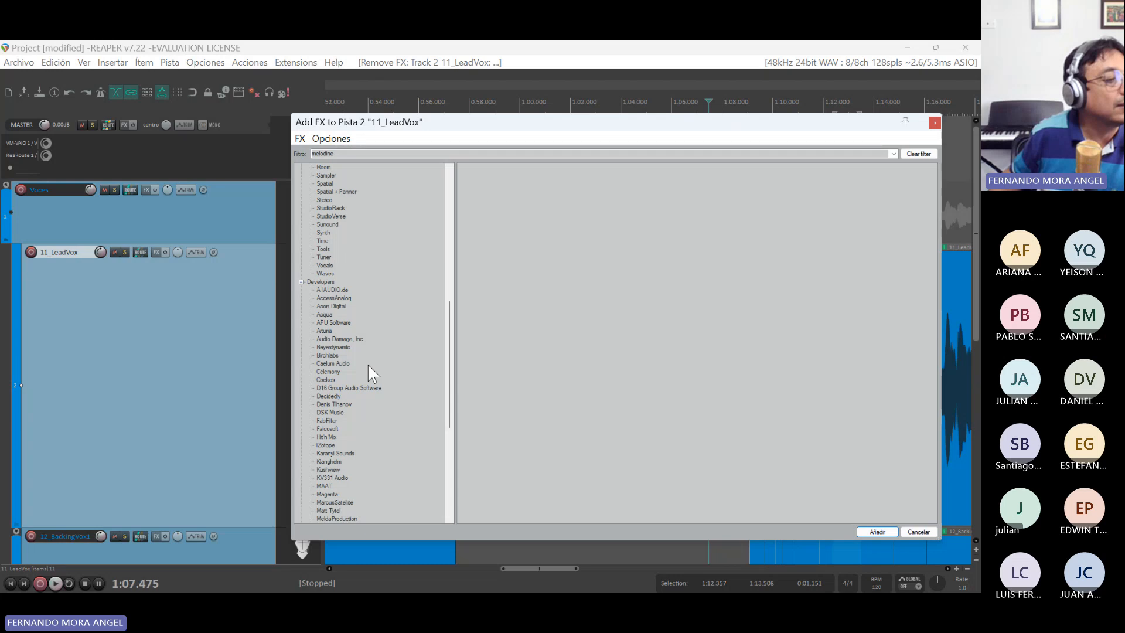
click(328, 364)
click(328, 372)
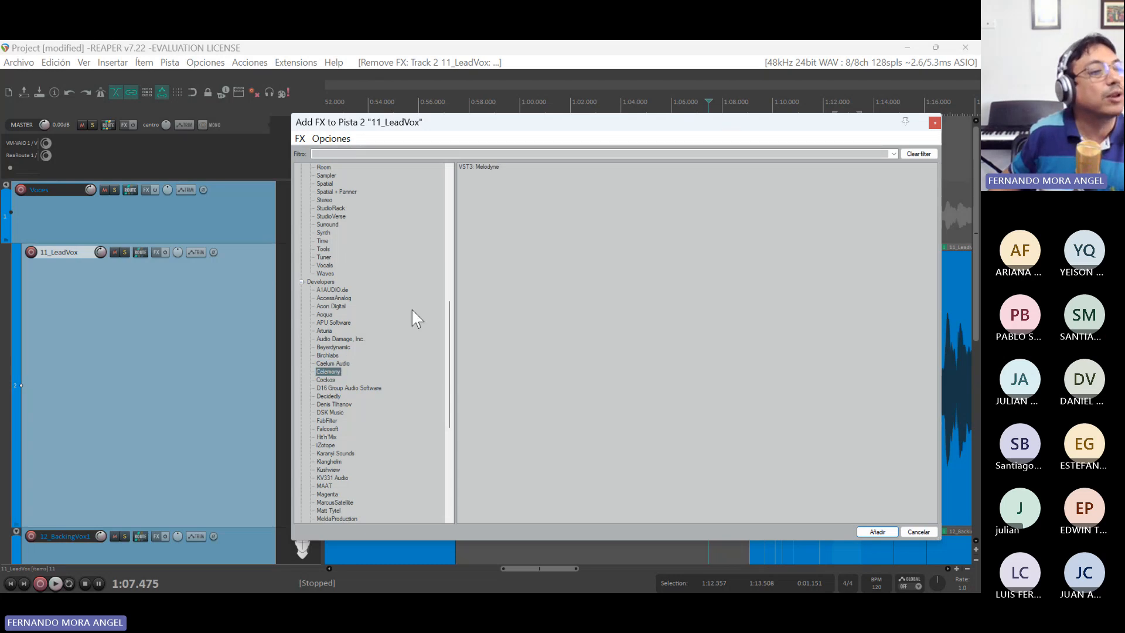
click(495, 167)
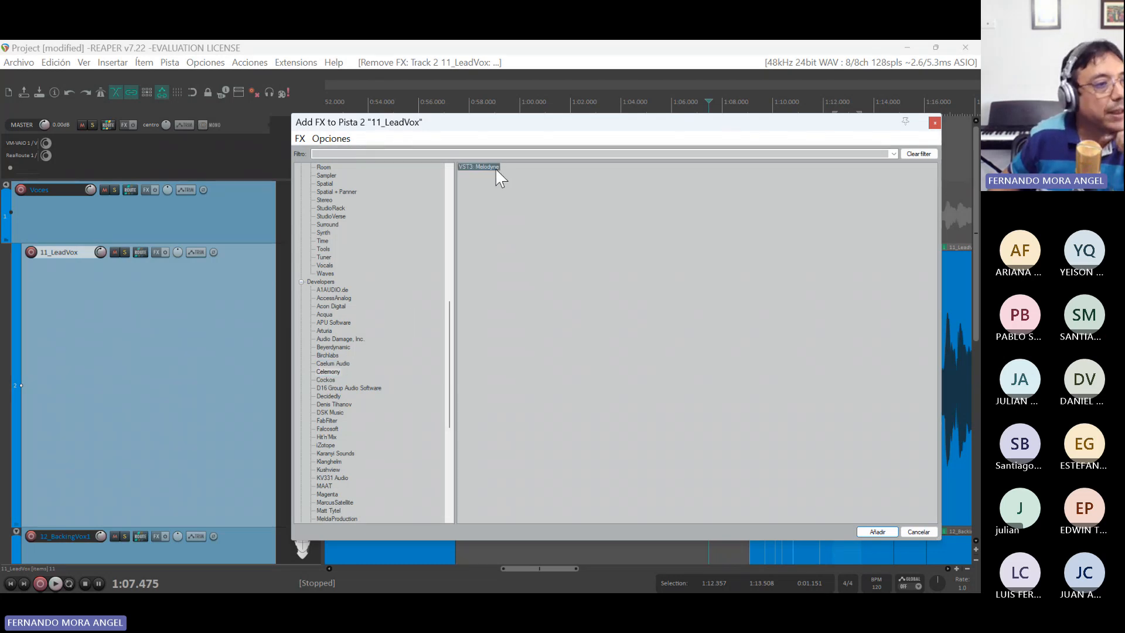
double_click(479, 168)
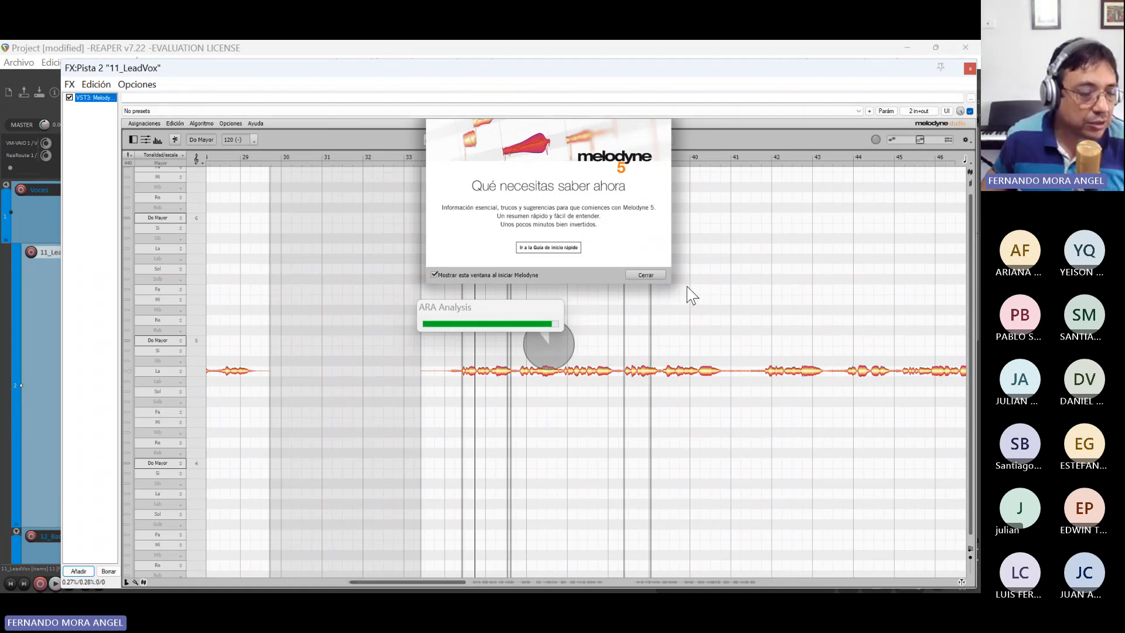
click(654, 276)
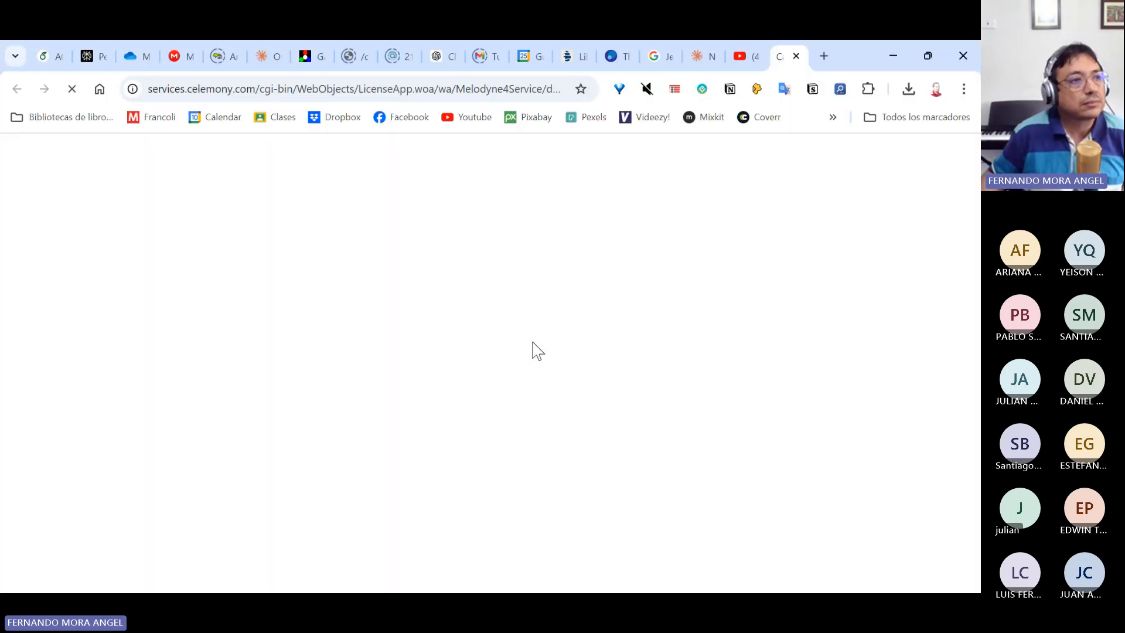
click(894, 57)
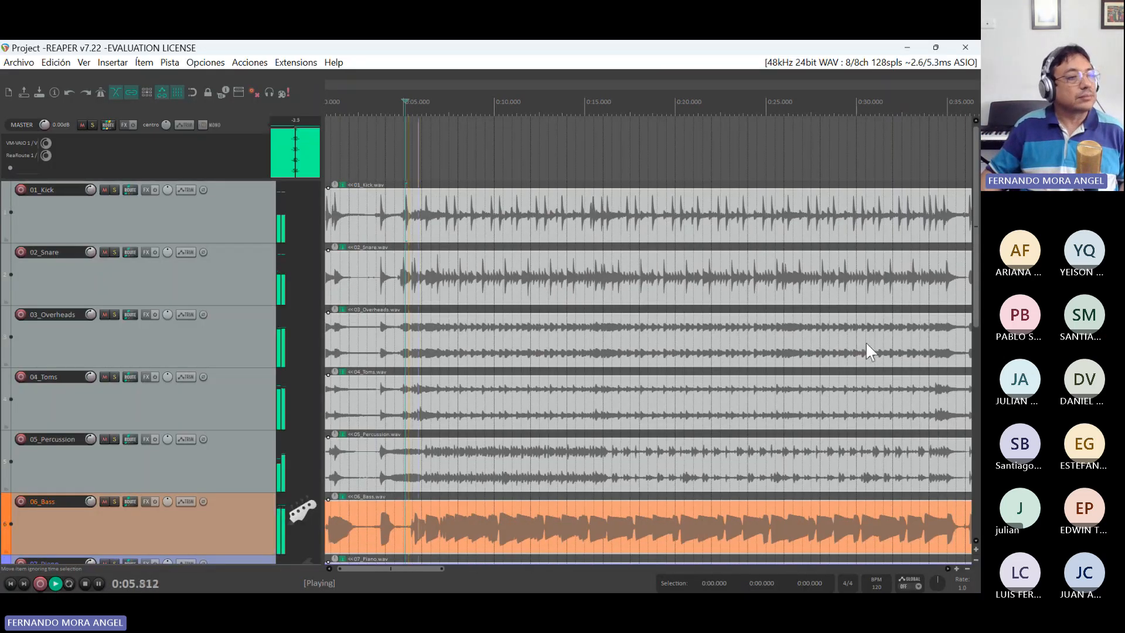
- Add Melodyne (VST3) to the 01_Kick track, and dismiss its welcome window and the web page it opens
click(193, 235)
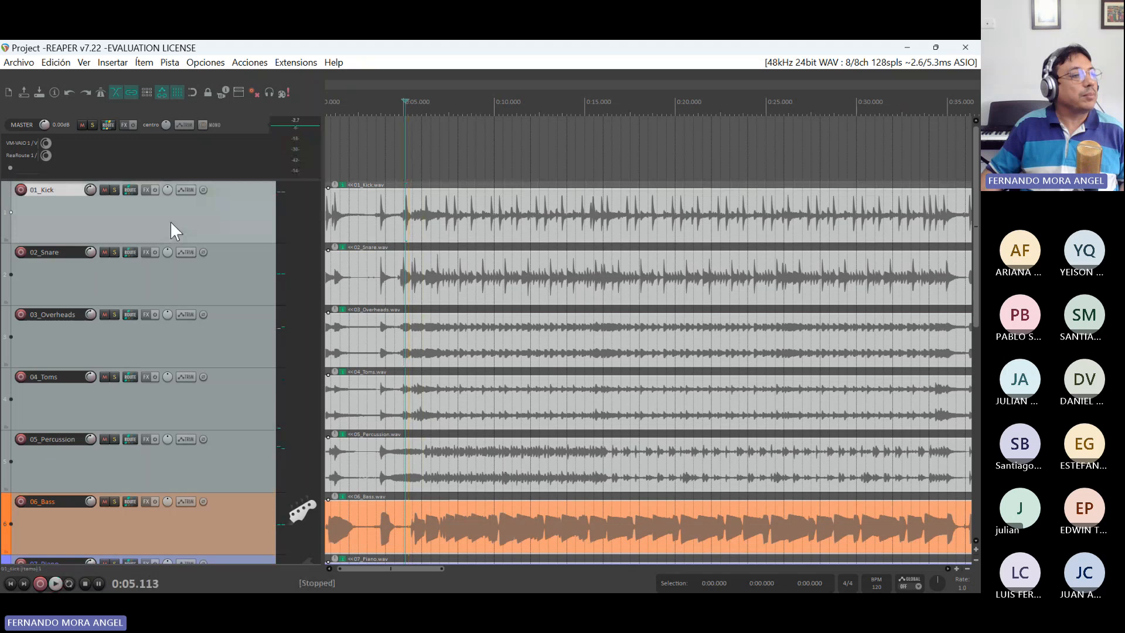
click(147, 190)
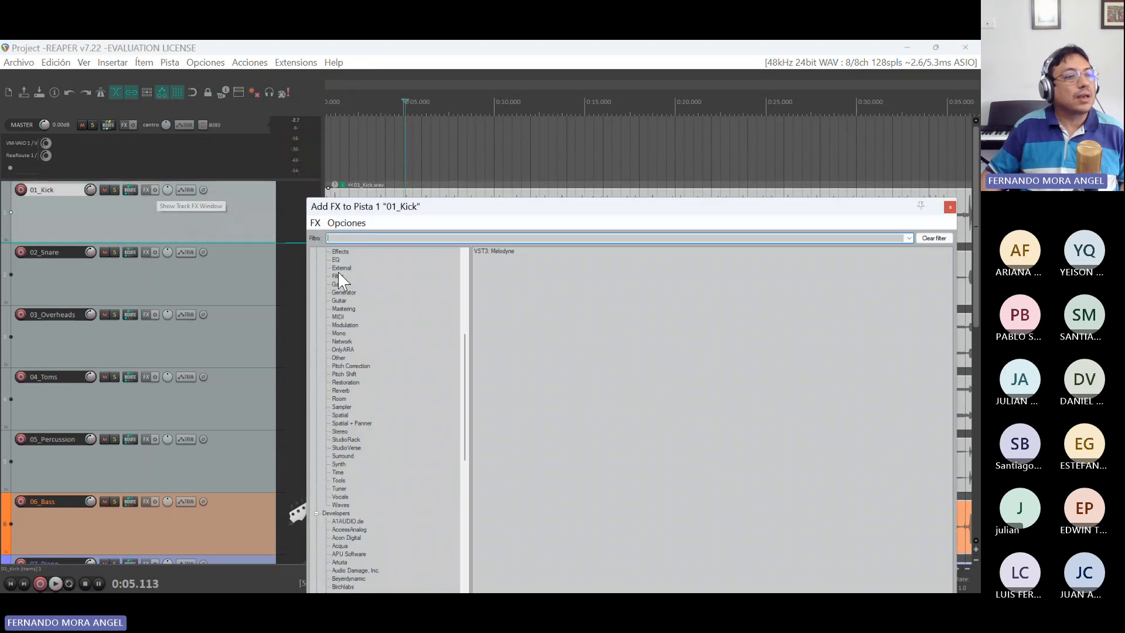
double_click(502, 251)
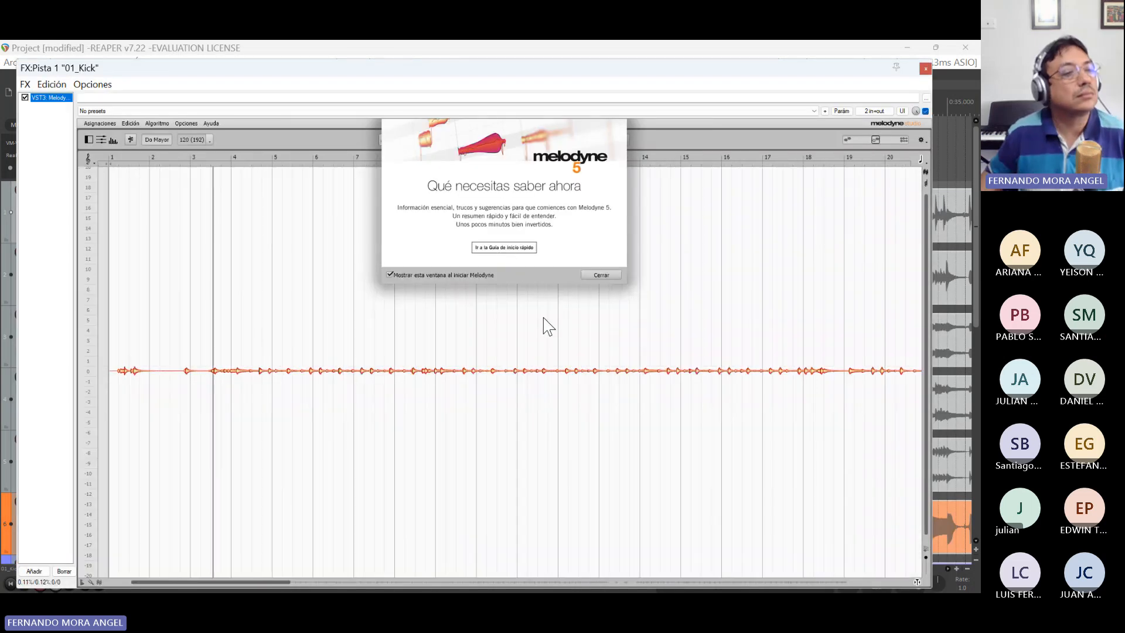
click(607, 275)
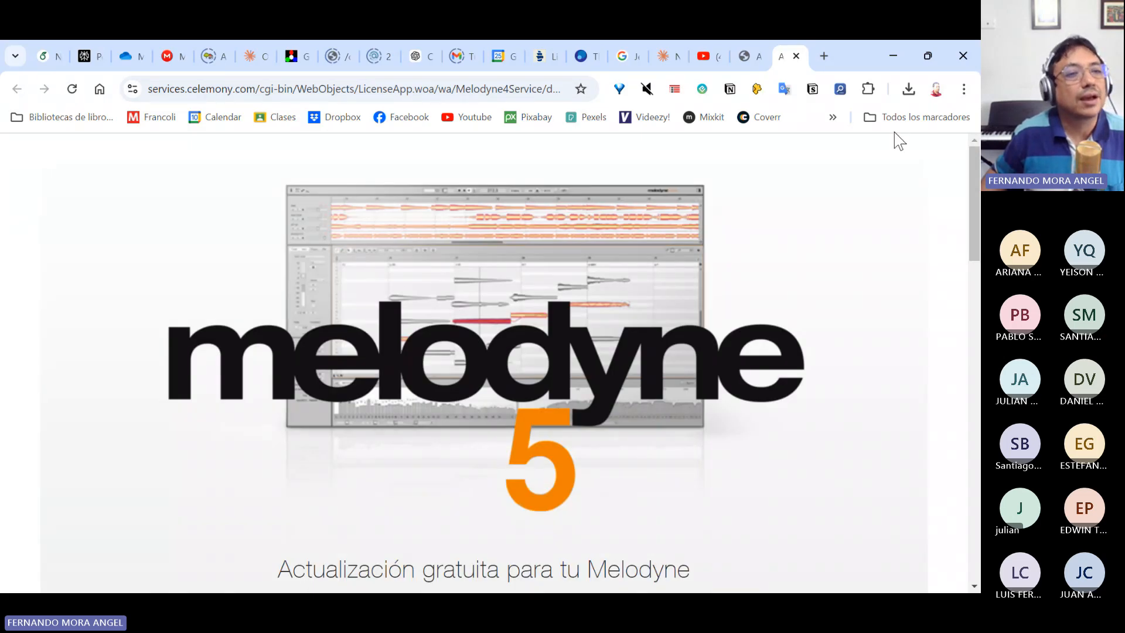
click(898, 47)
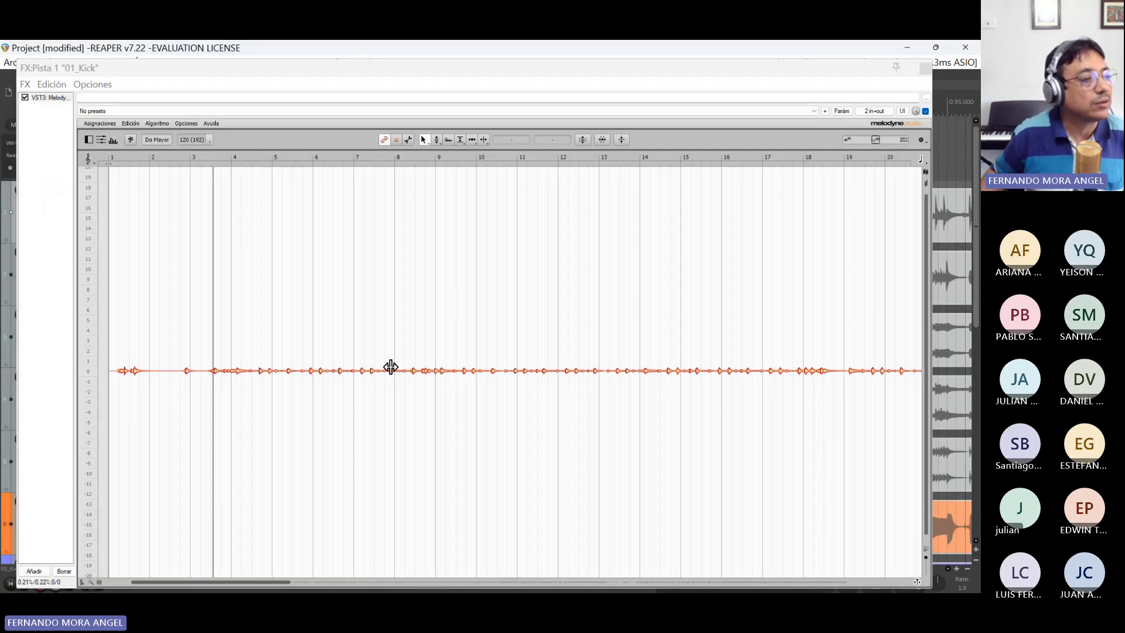
- Remove Melodyne from the 01_Kick track and close the track's effects window
click(287, 321)
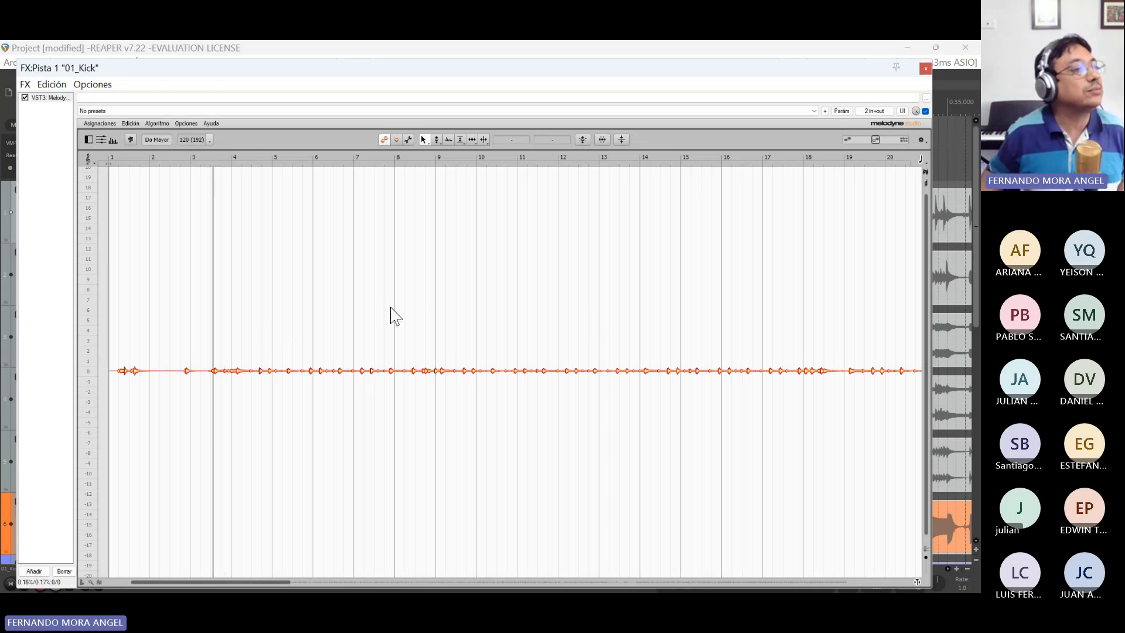
click(926, 68)
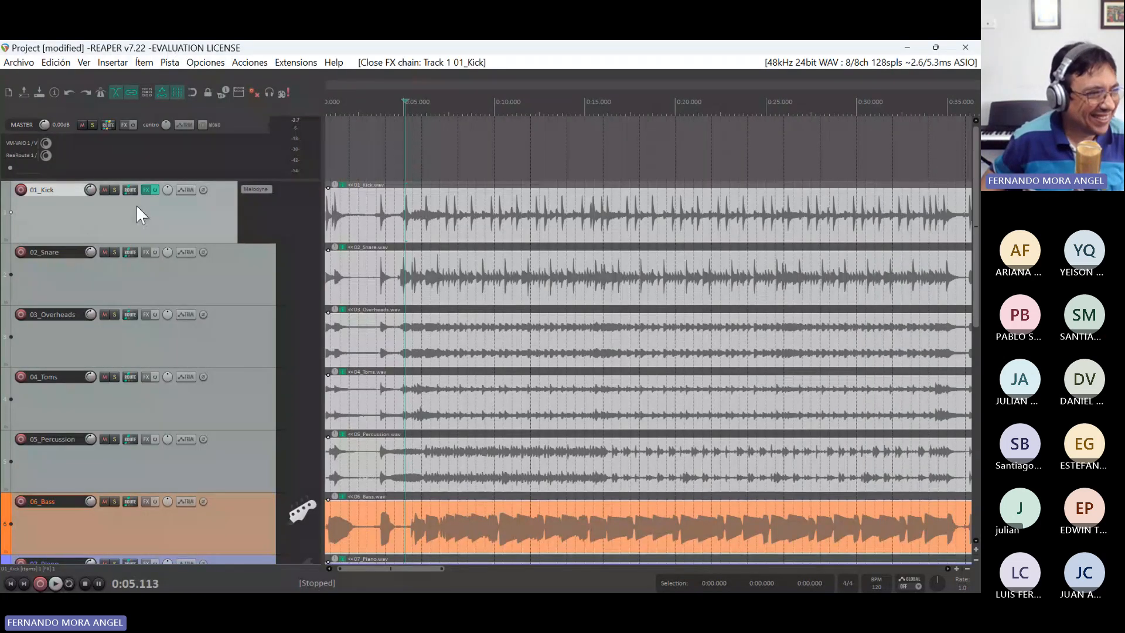
click(145, 189)
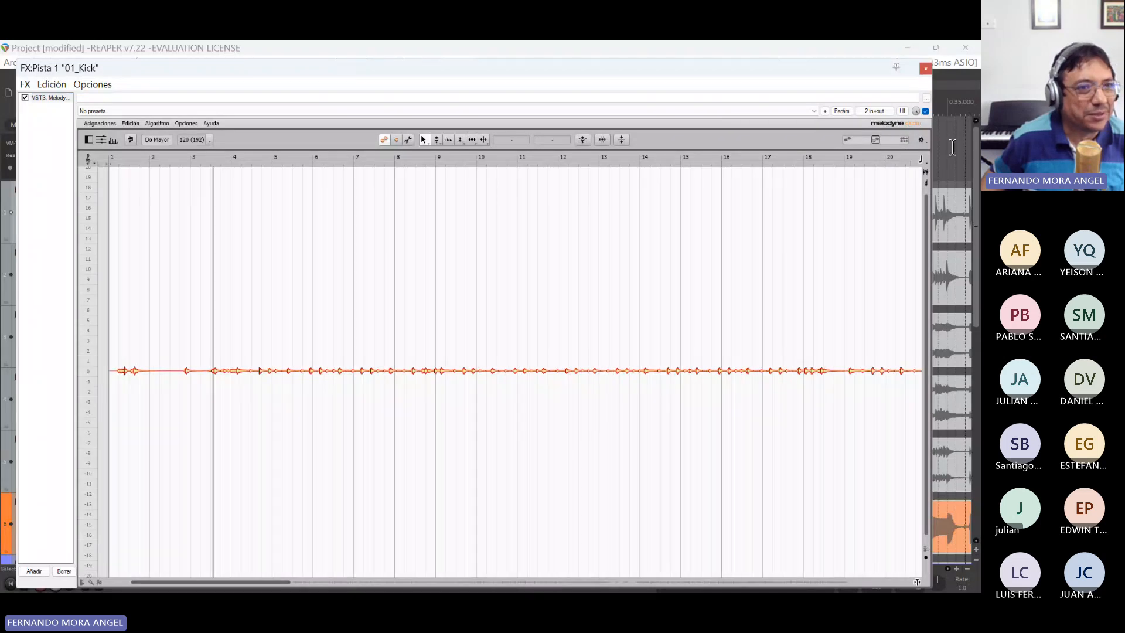
click(926, 68)
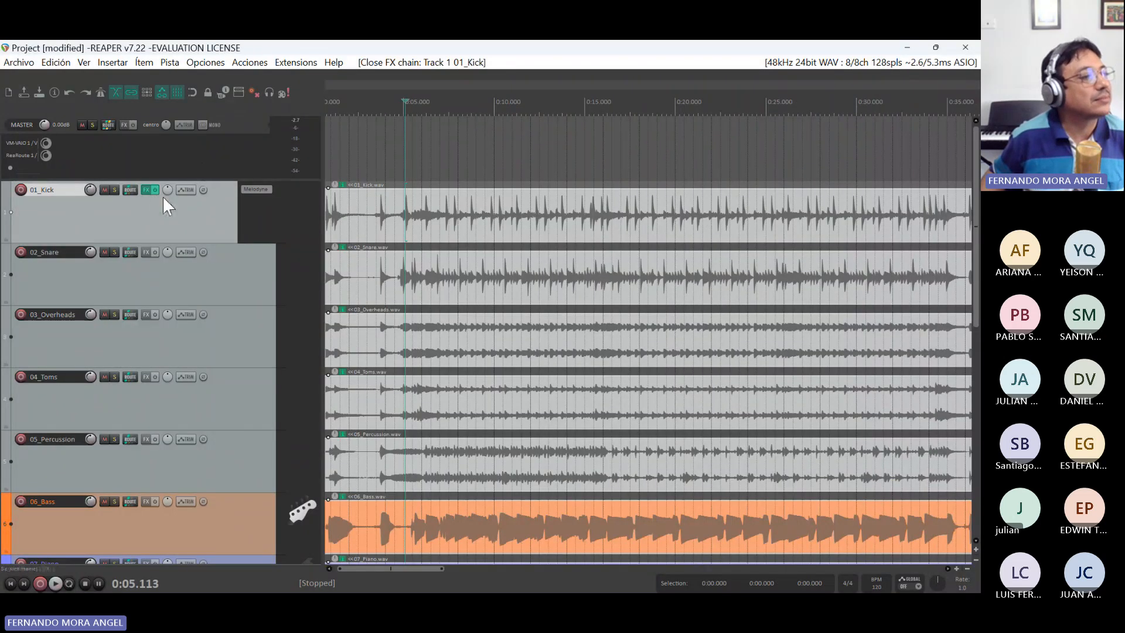
click(147, 192)
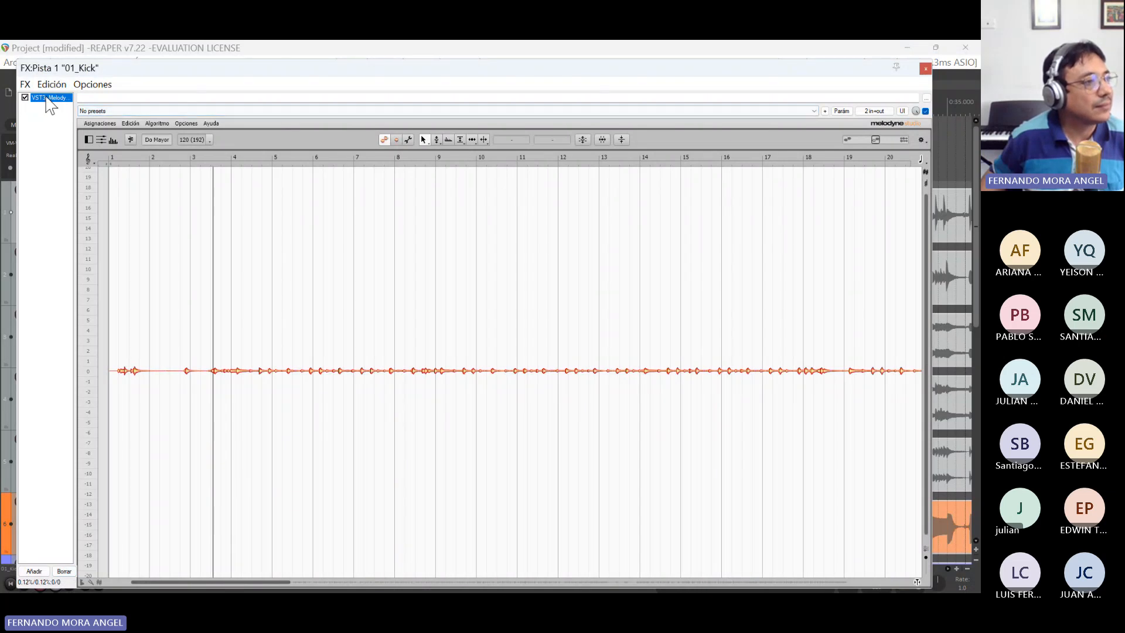
click(64, 571)
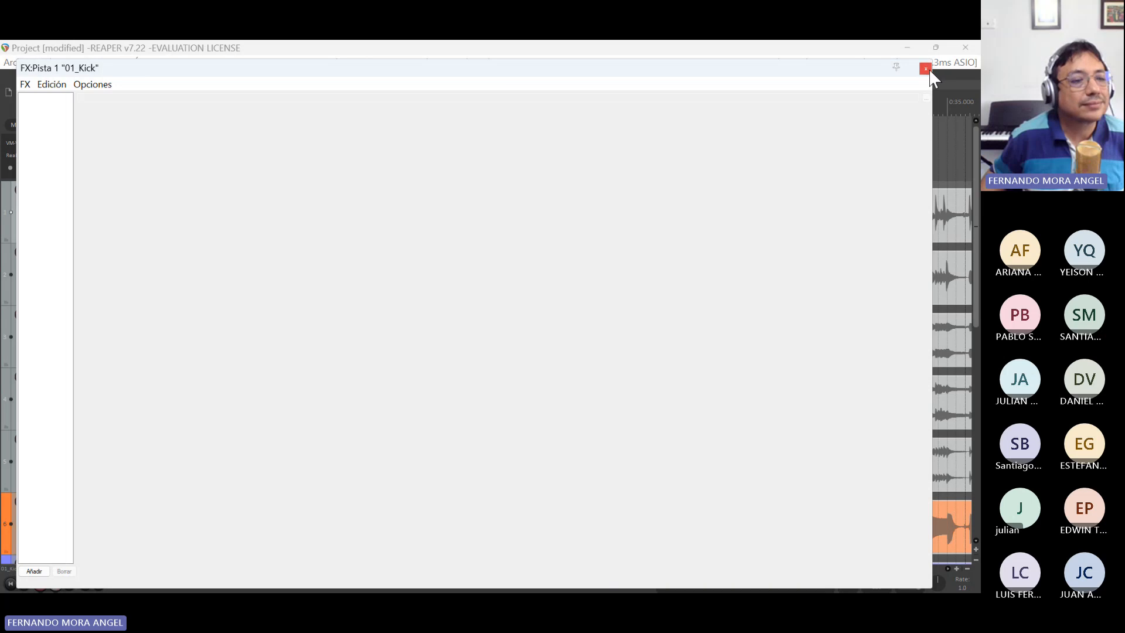
click(926, 68)
- Open Melodyne on the 11_LeadVox track and play back a short stretch of the song
scroll(68, 346, down, 5)
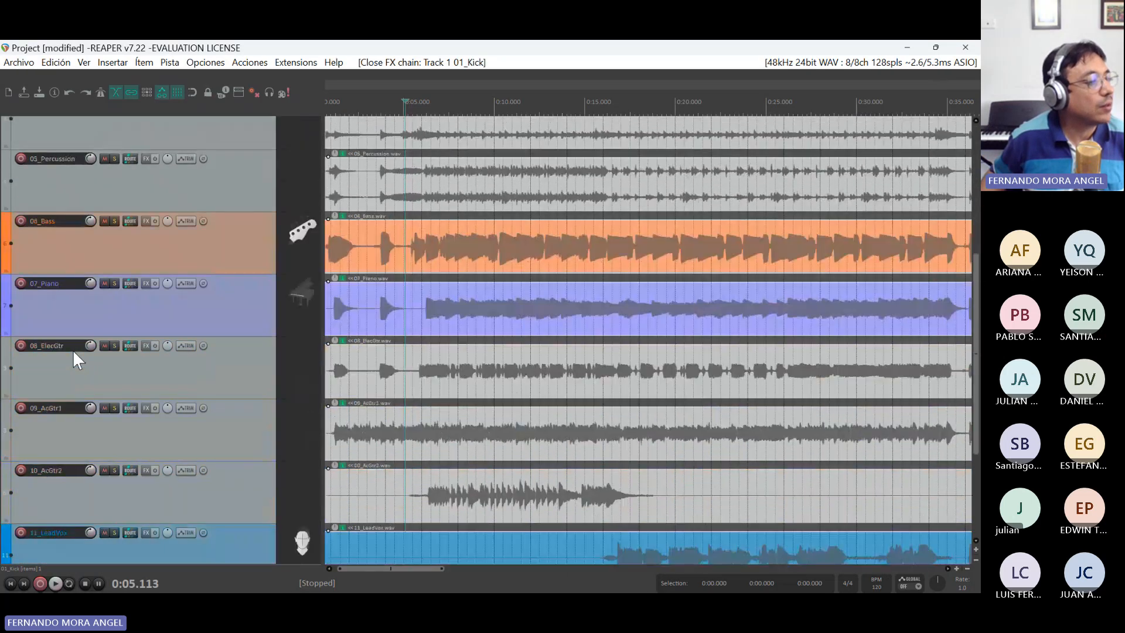
scroll(74, 352, down, 3)
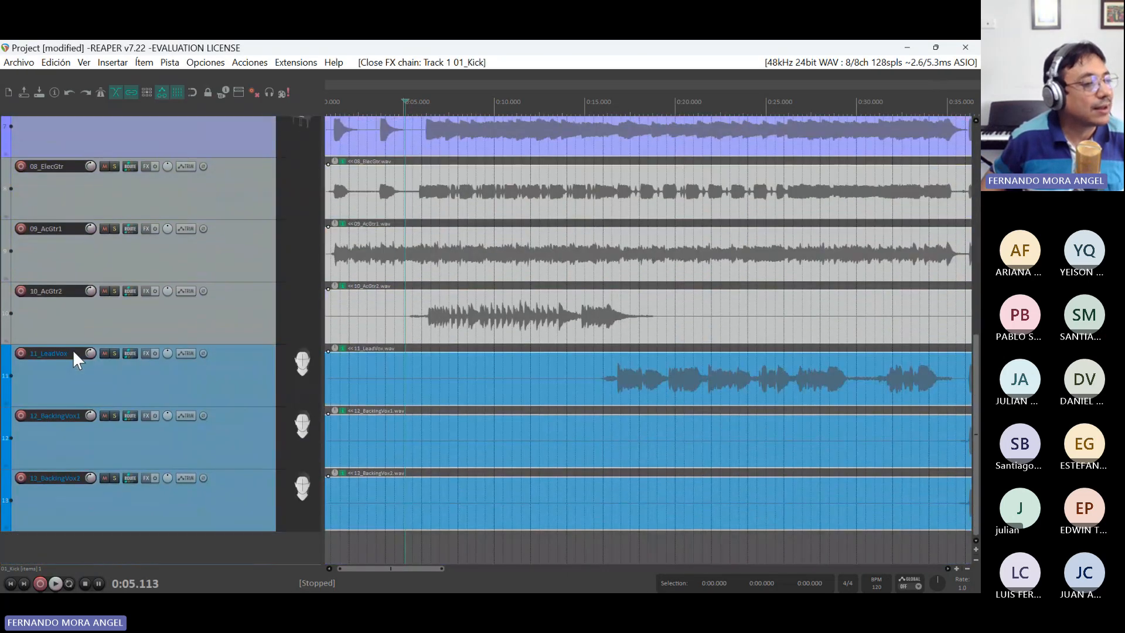
click(165, 375)
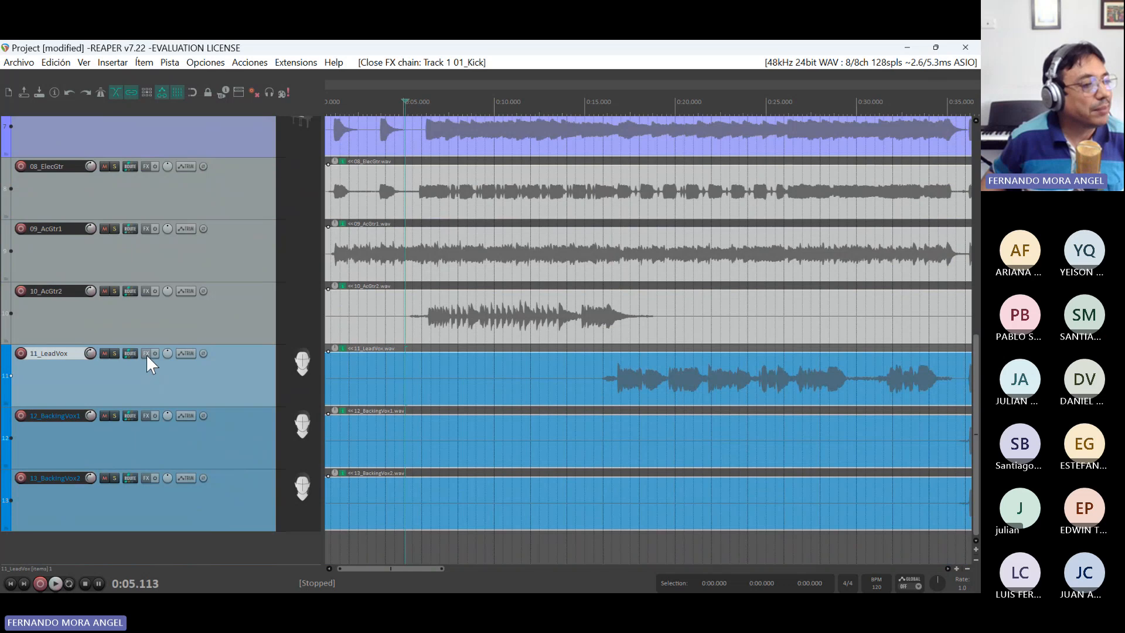
click(146, 354)
double_click(492, 251)
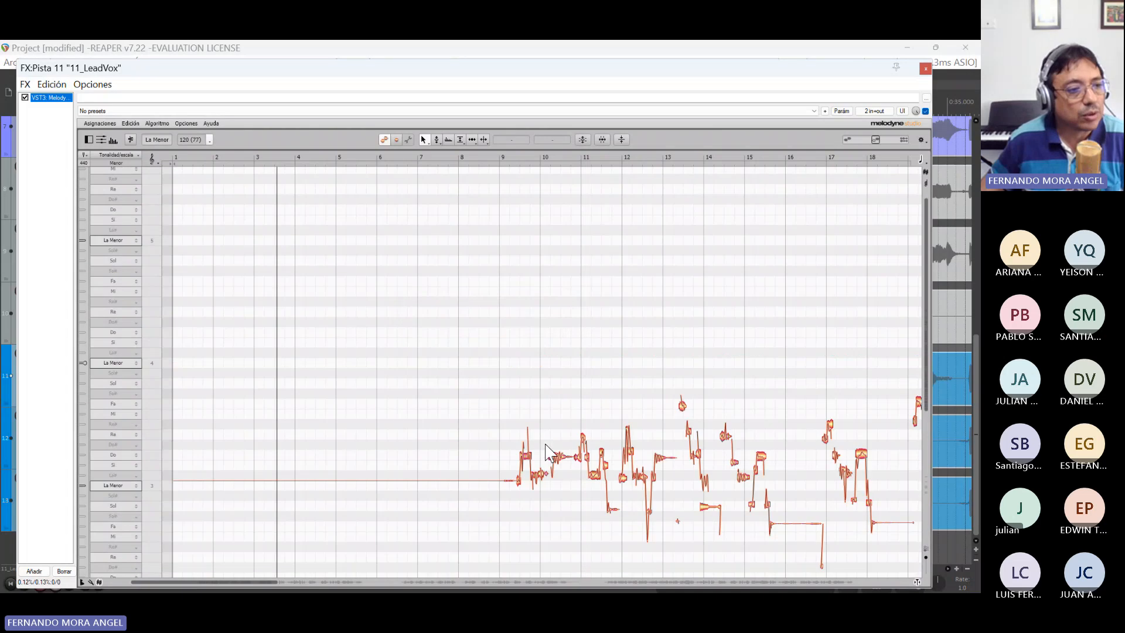
key(space)
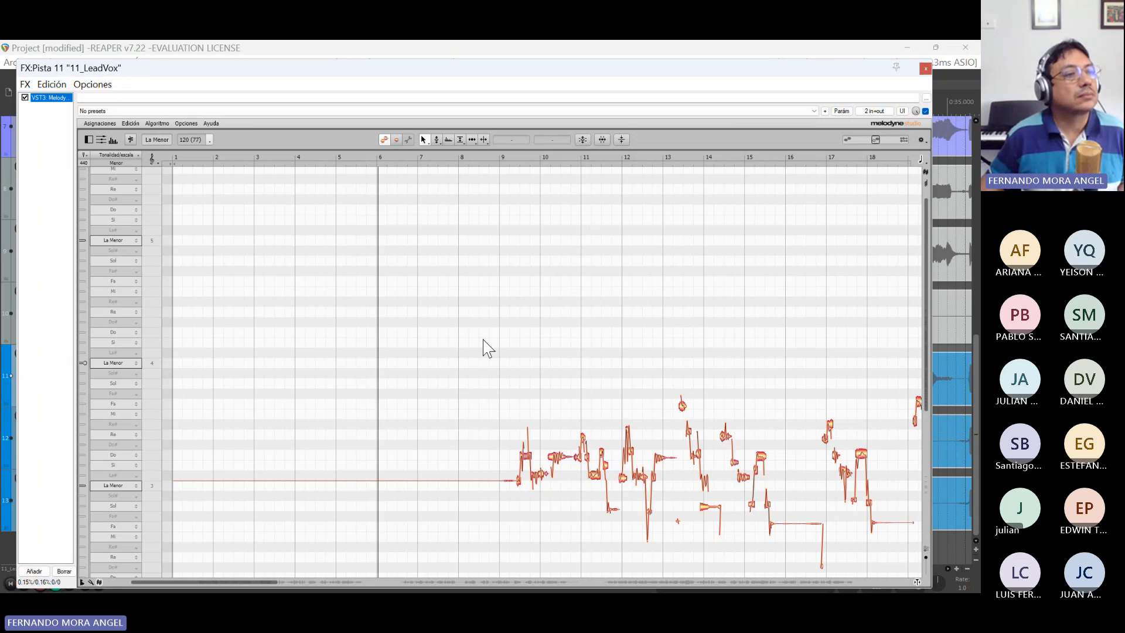
key(space)
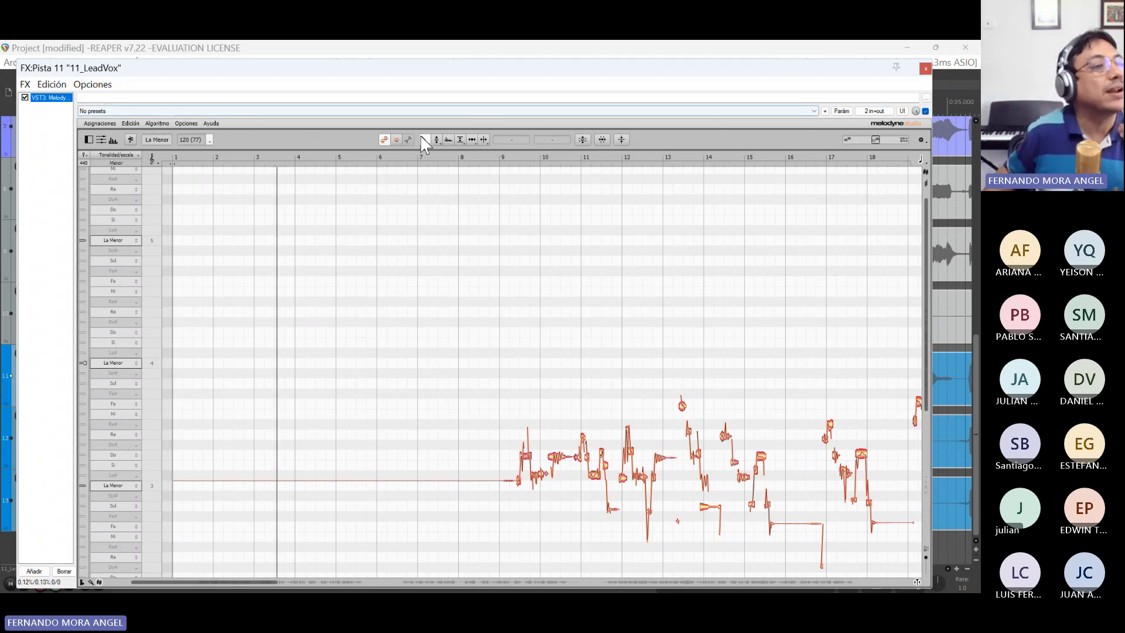
- Look through Melodyne's pitch, formant, amplitude and note separation tools, and select and deselect the first note of the vocal
click(384, 140)
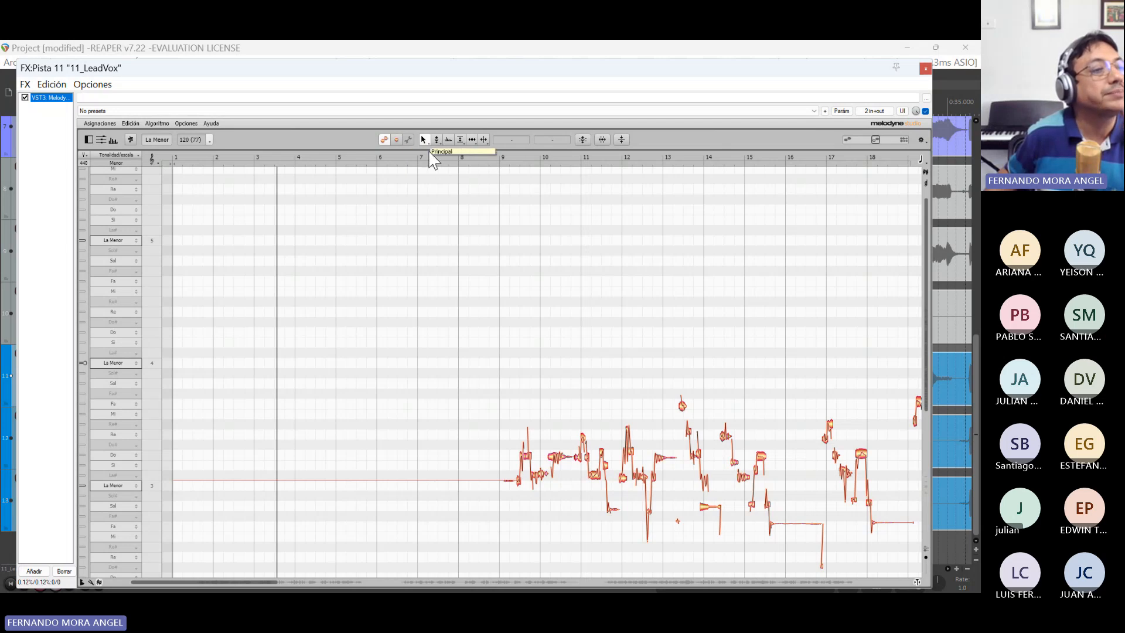
click(437, 141)
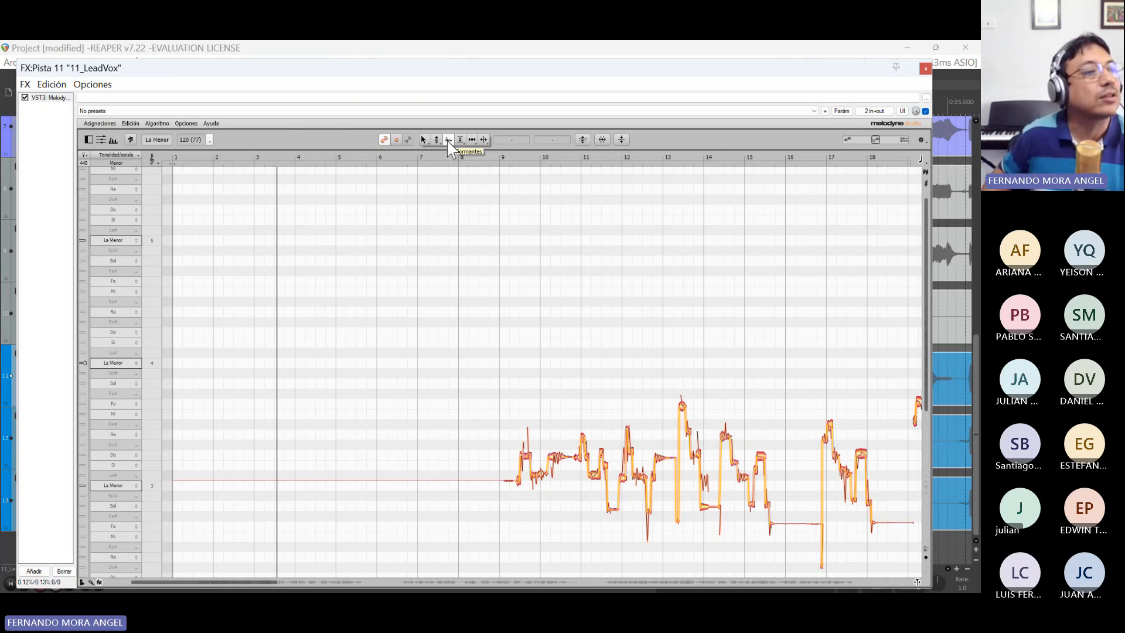
mouse_move(459, 141)
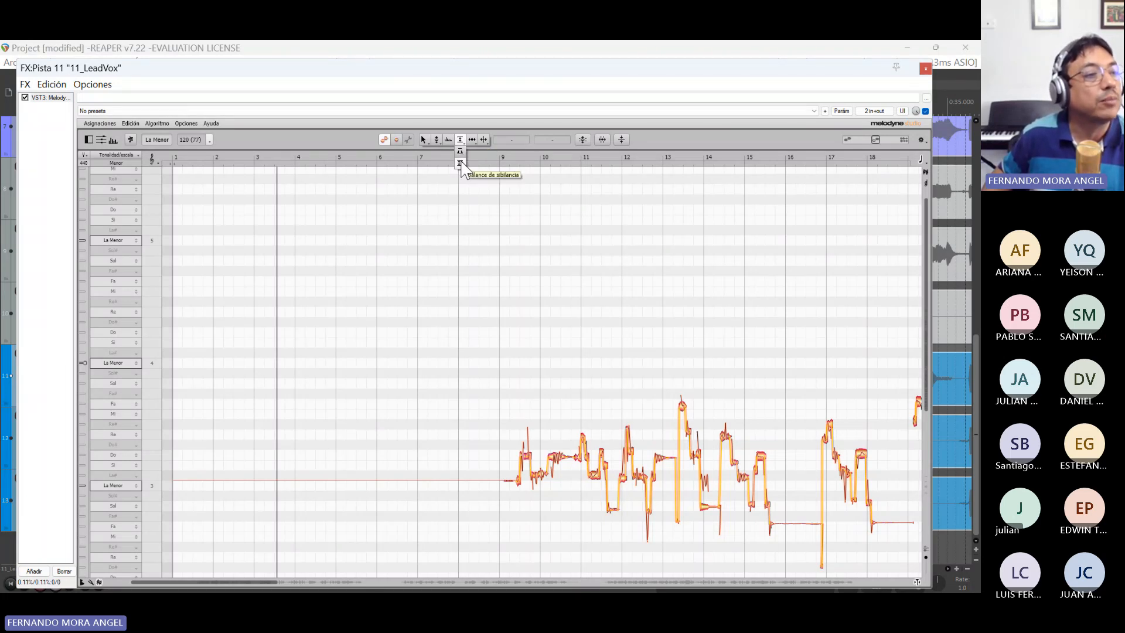
click(484, 141)
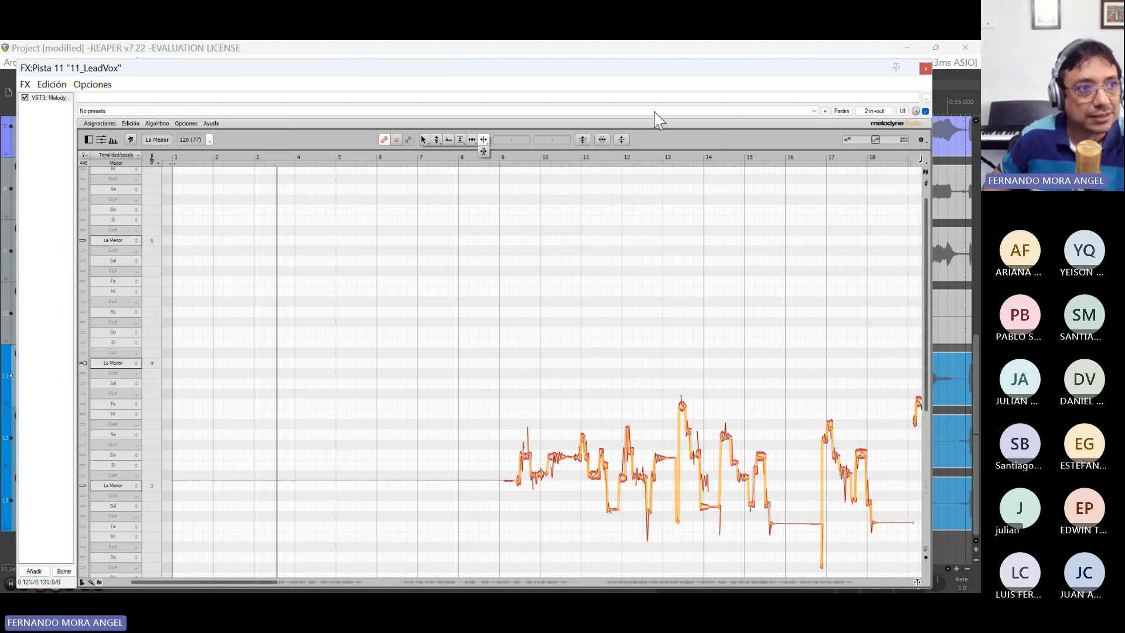
click(526, 456)
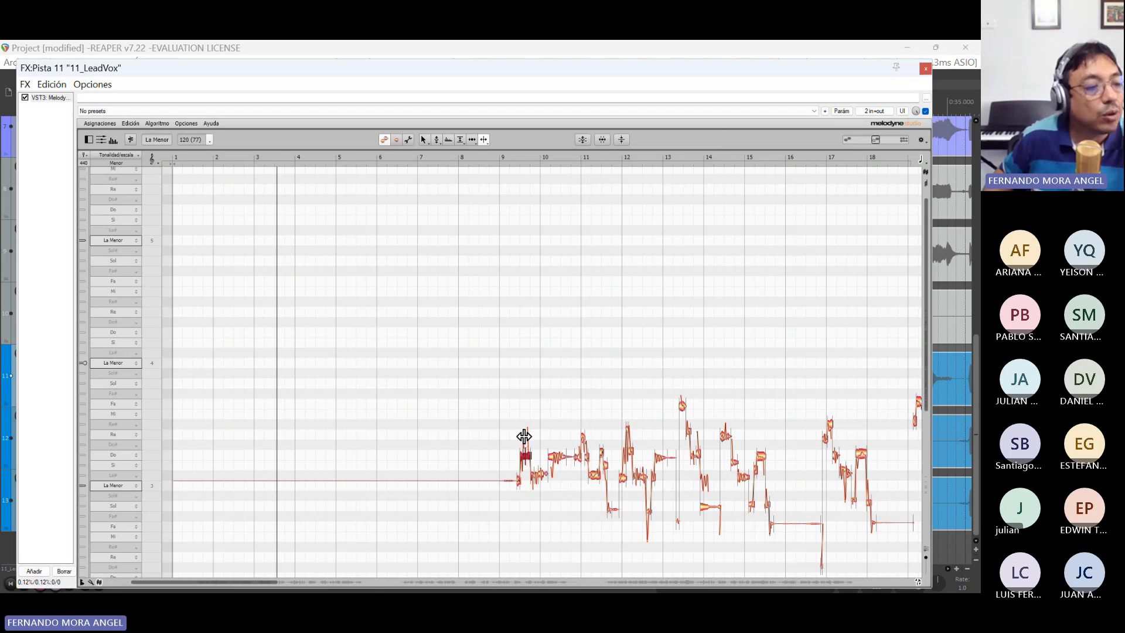
click(502, 399)
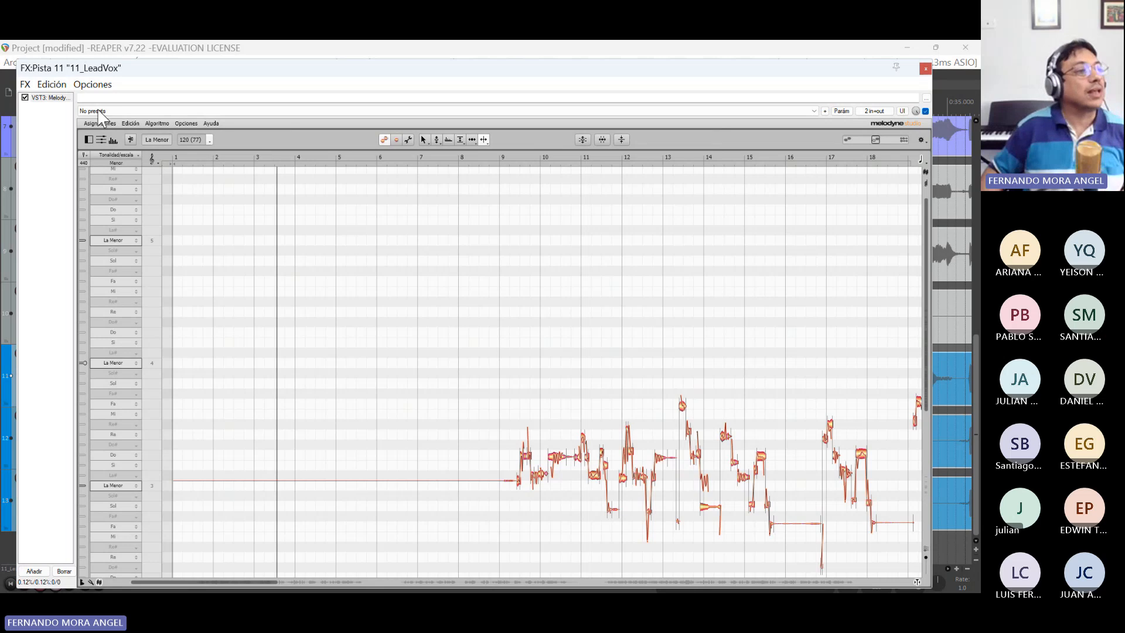
- Try the Corregir afinación macro on all notes with pitch centre 31 %, fluctuation 30 % and chord-scale snapping on and off, and cancel it
click(111, 125)
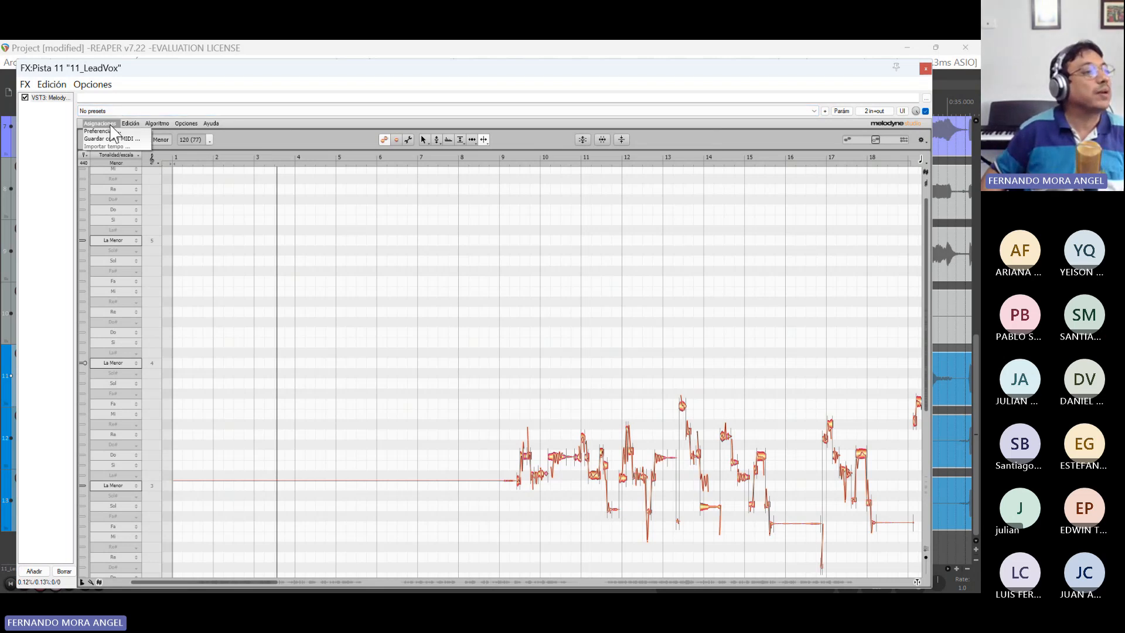
click(130, 124)
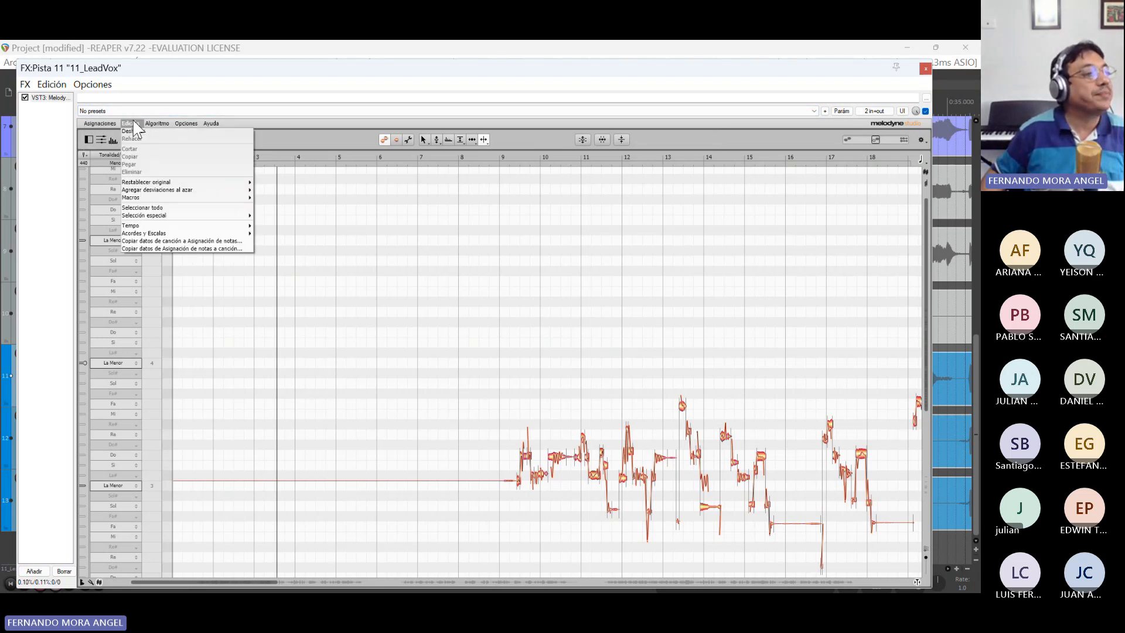
click(171, 209)
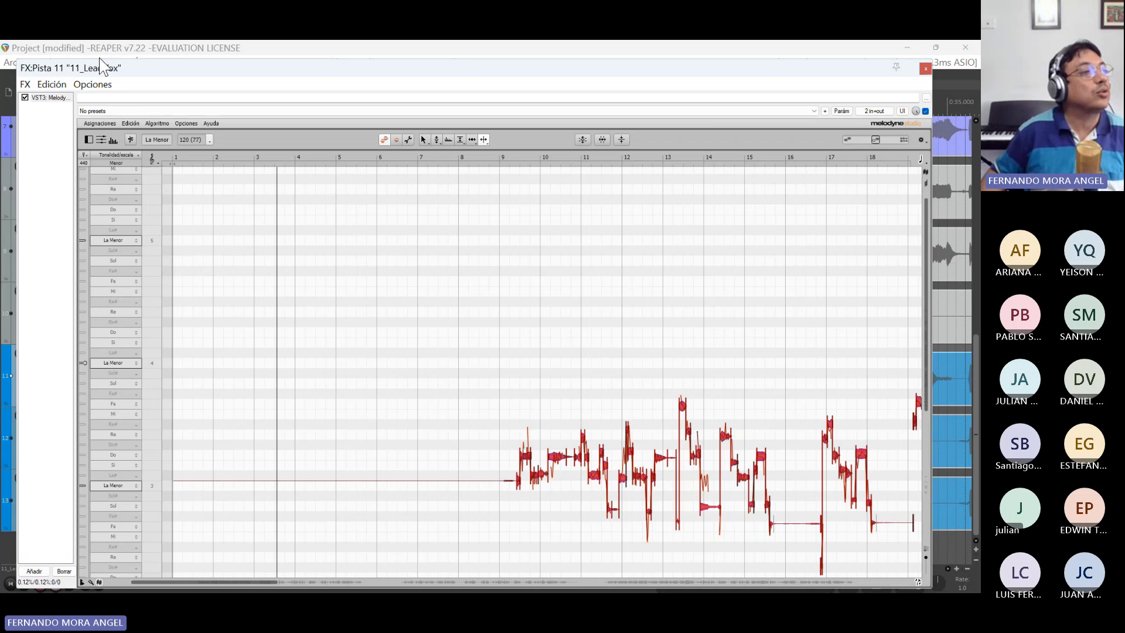
click(131, 123)
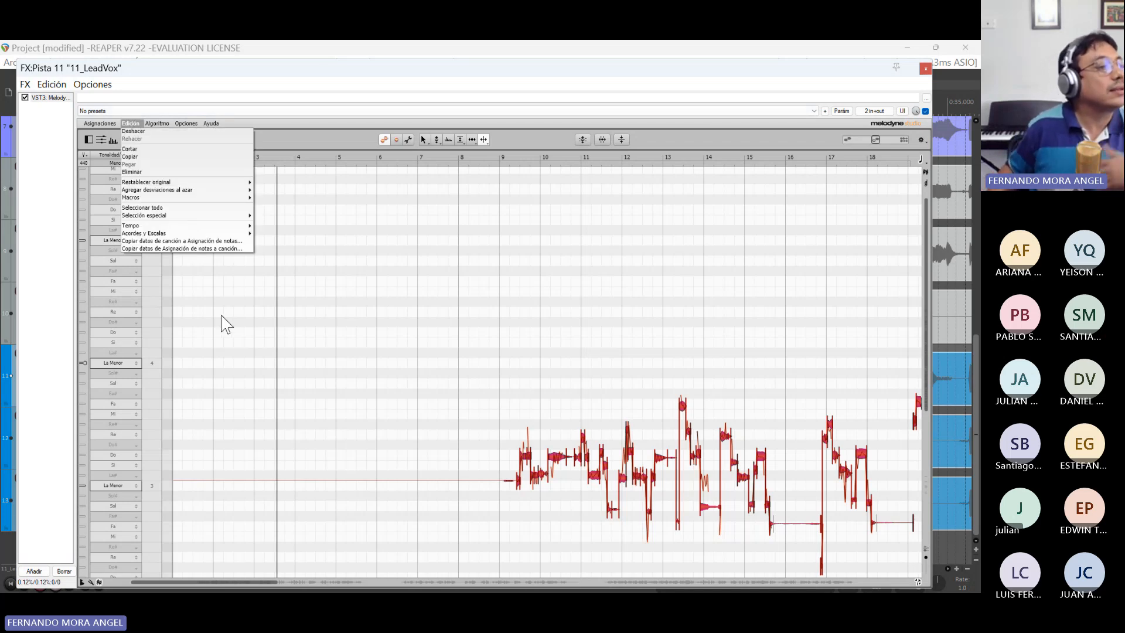
mouse_move(208, 199)
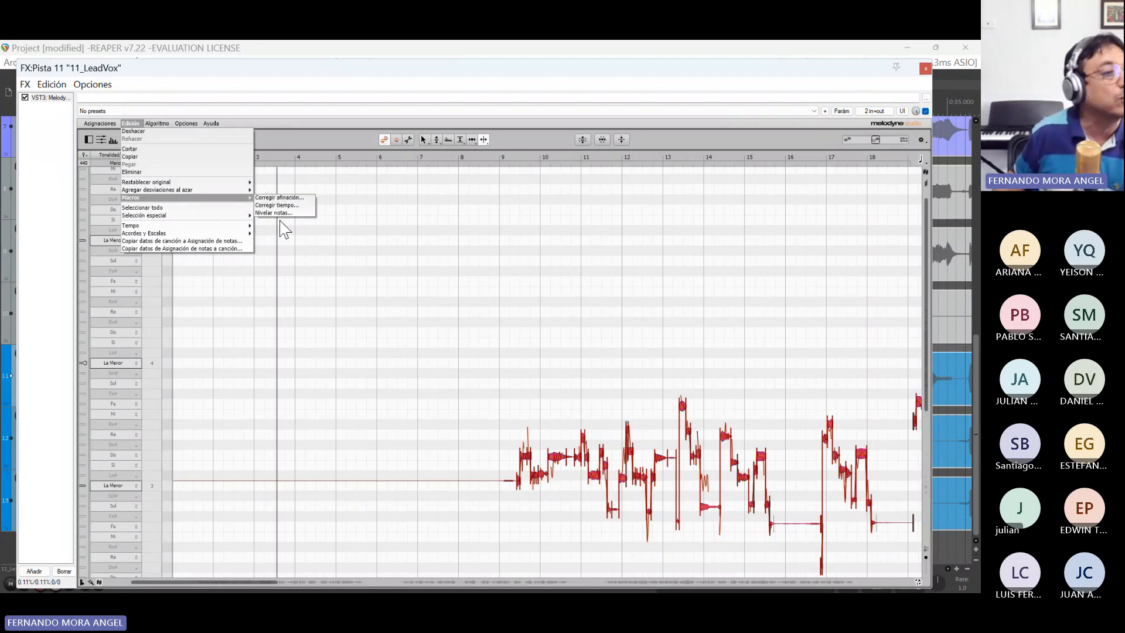
click(292, 198)
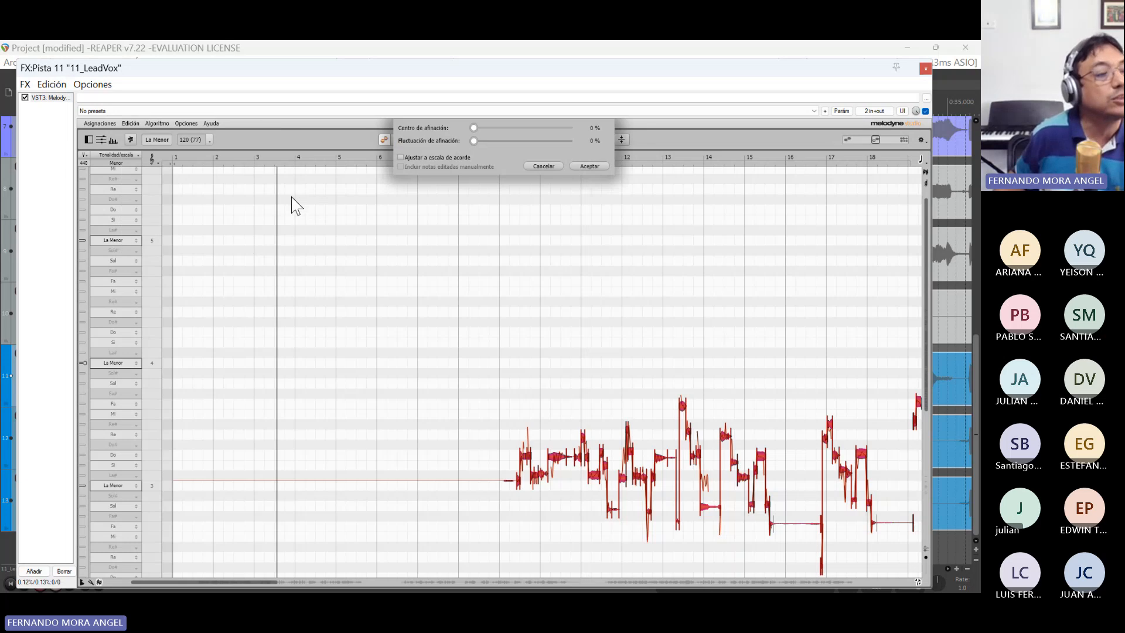
mouse_move(522, 132)
mouse_down()
mouse_move(564, 134)
mouse_move(480, 140)
mouse_move(539, 145)
mouse_up()
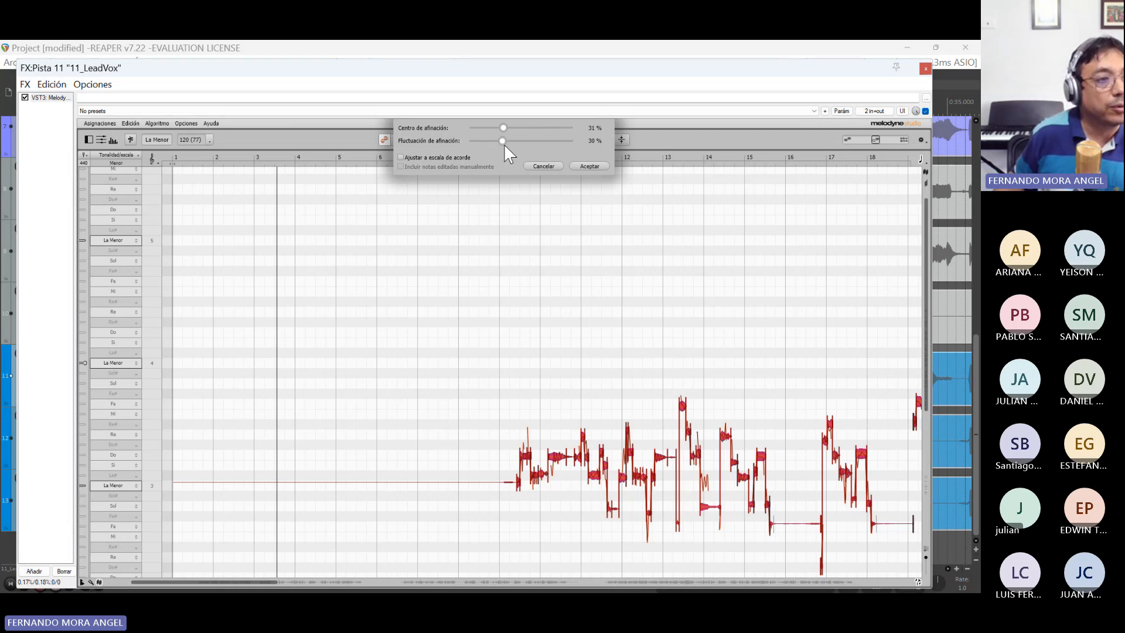
click(451, 158)
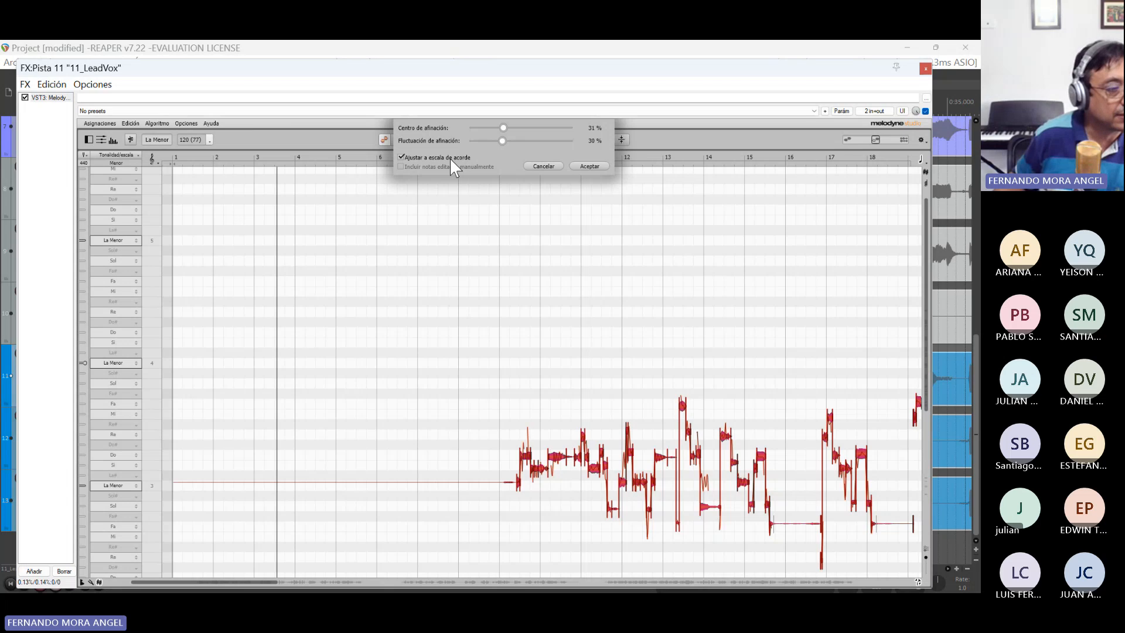
click(451, 162)
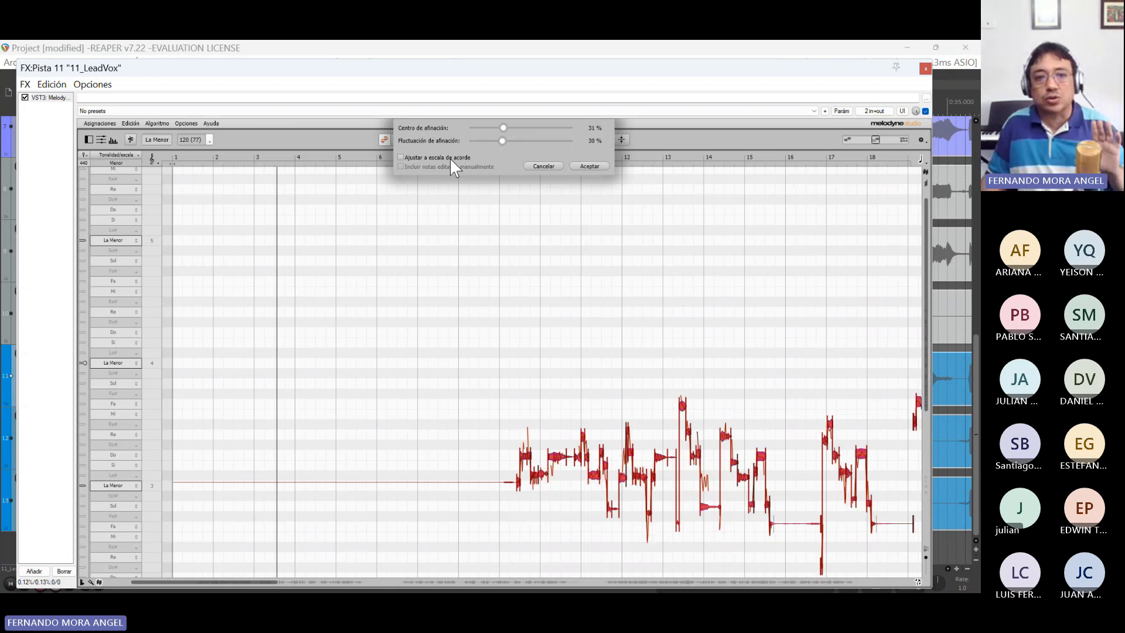
click(544, 167)
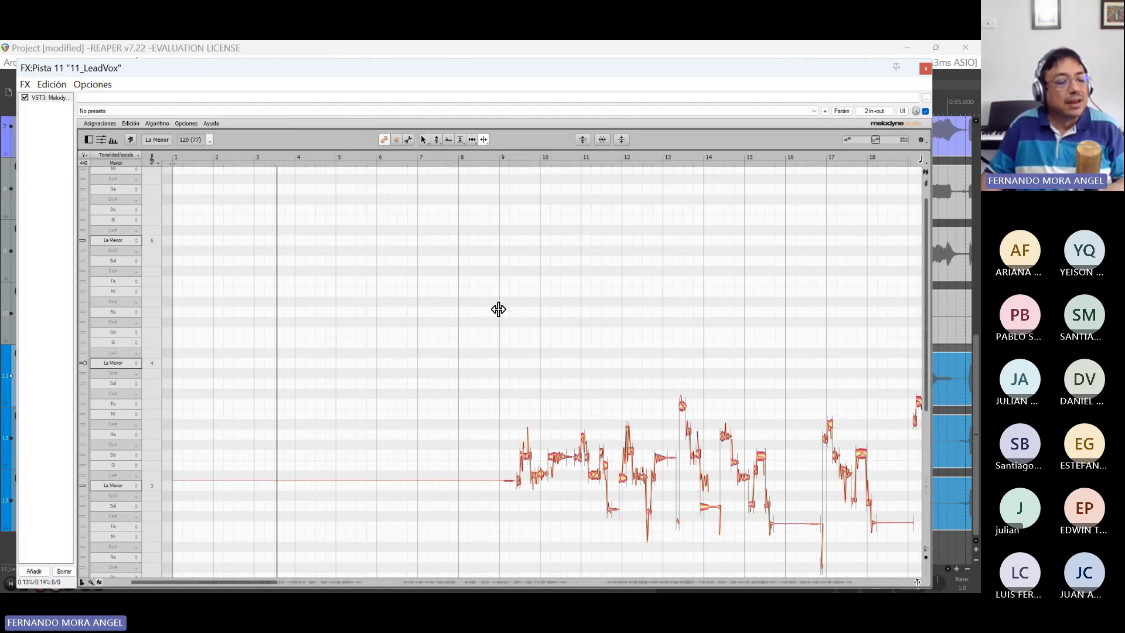
- Lower the first note of the lead vocal, between bars 9 and 10, to Sol# 3 and play it back
click(525, 456)
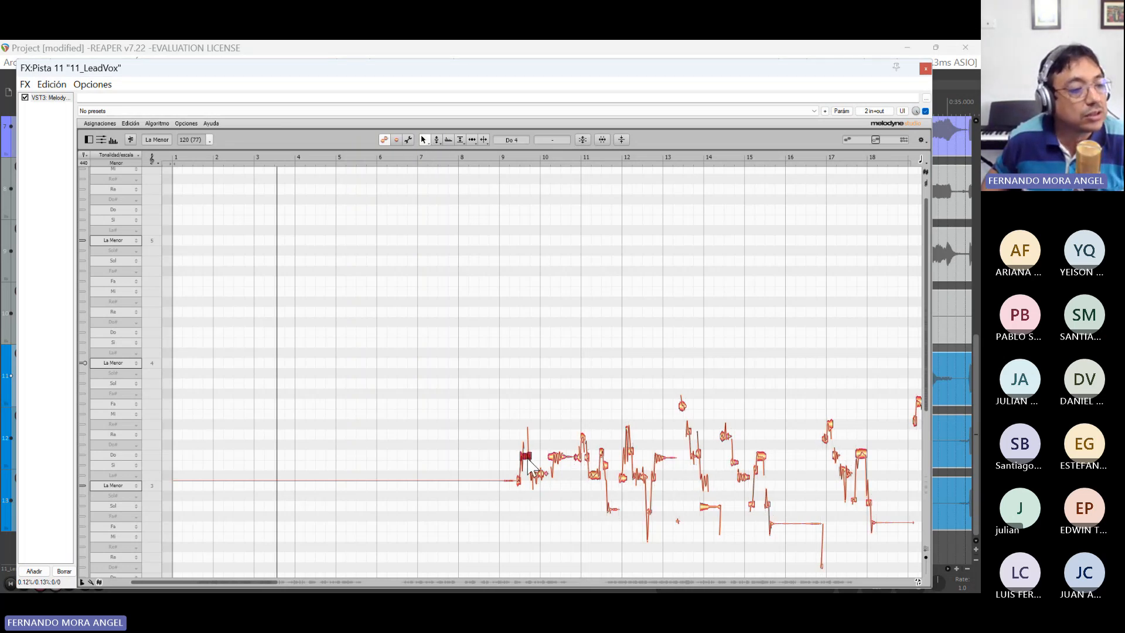
mouse_move(527, 456)
mouse_down()
mouse_move(528, 504)
mouse_move(533, 457)
mouse_up()
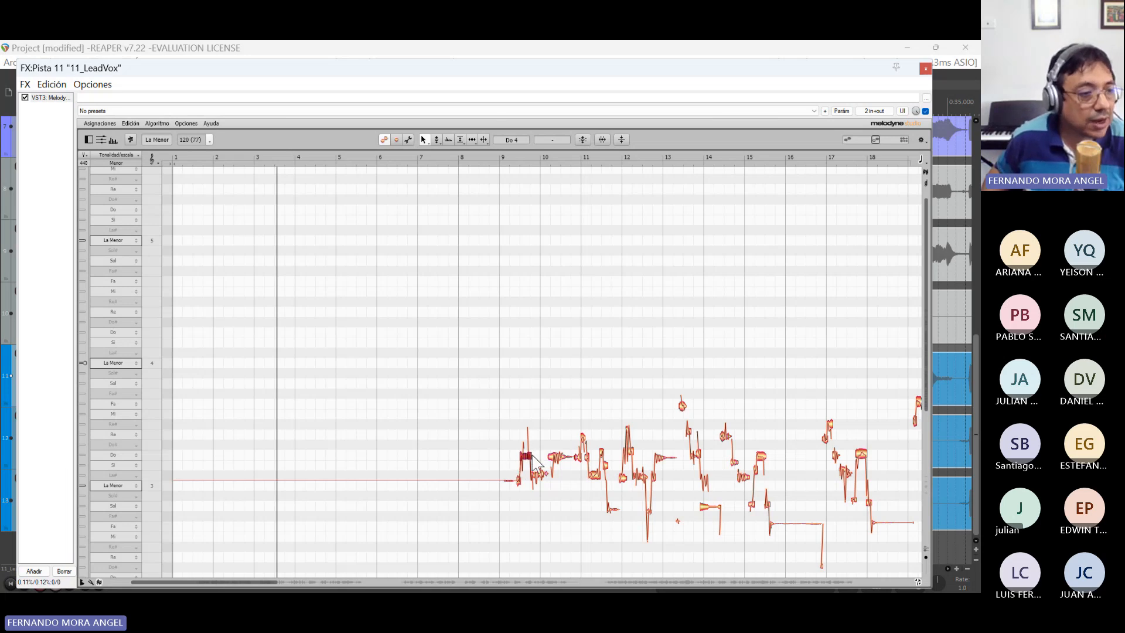
drag(527, 460, 531, 495)
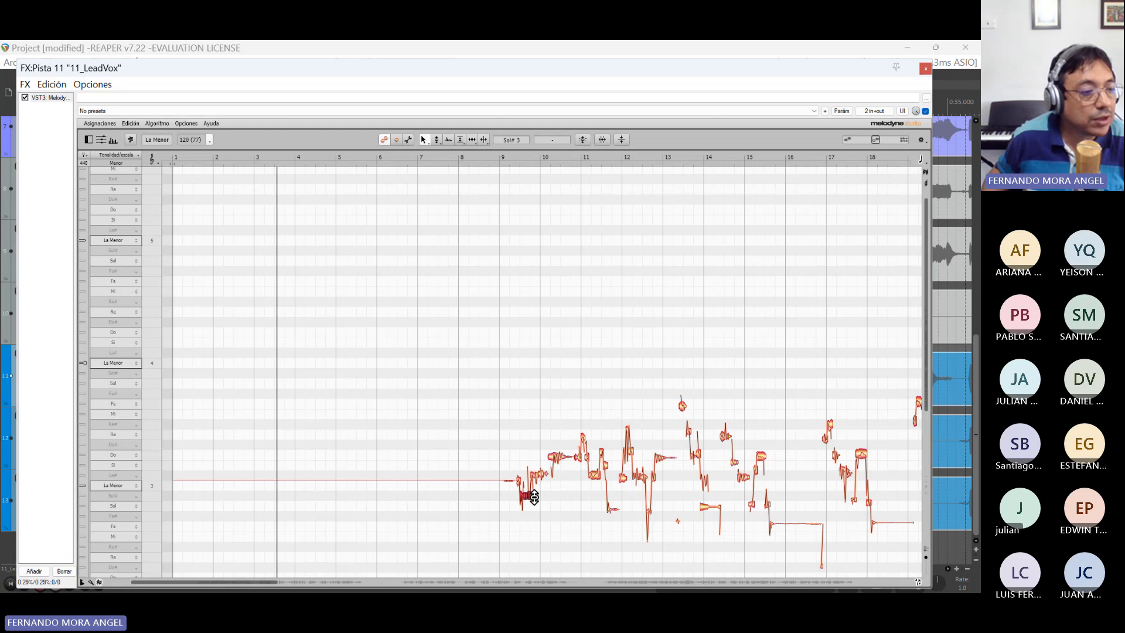
key(space)
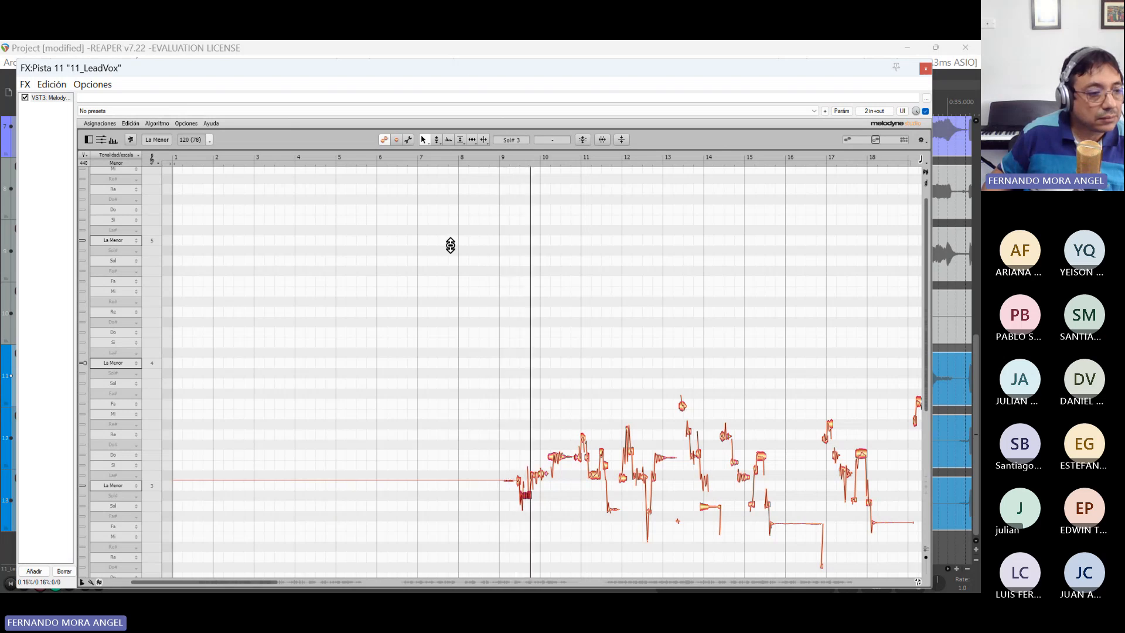
key(space)
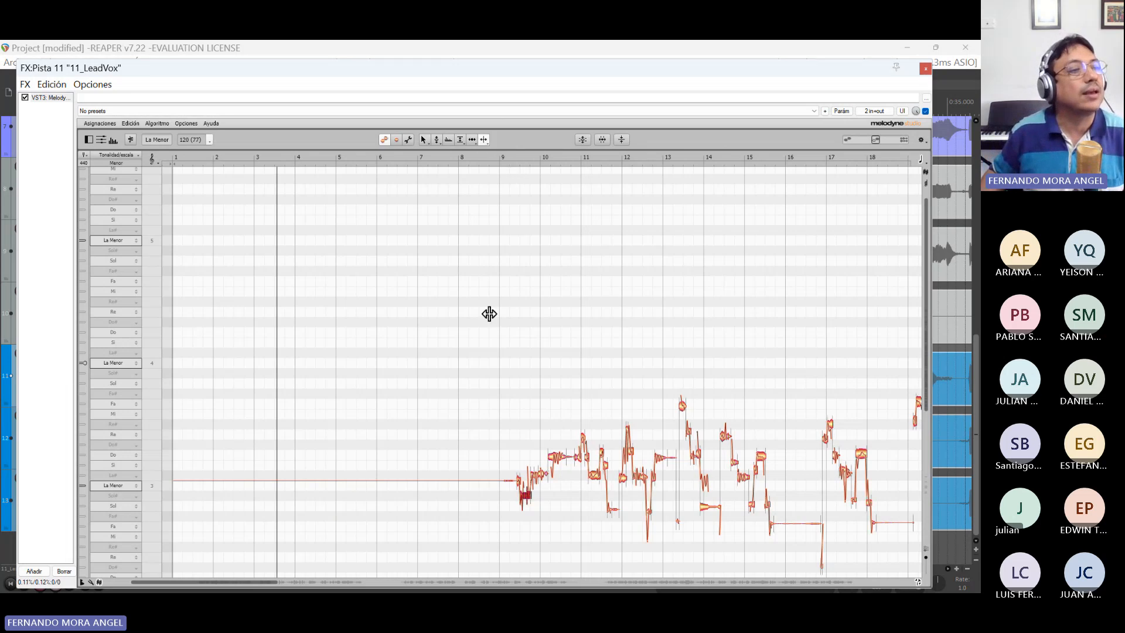
- Rework the lowered first vocal note with the note separation tool, shift it further down in pitch, and return to the Main tool
double_click(519, 498)
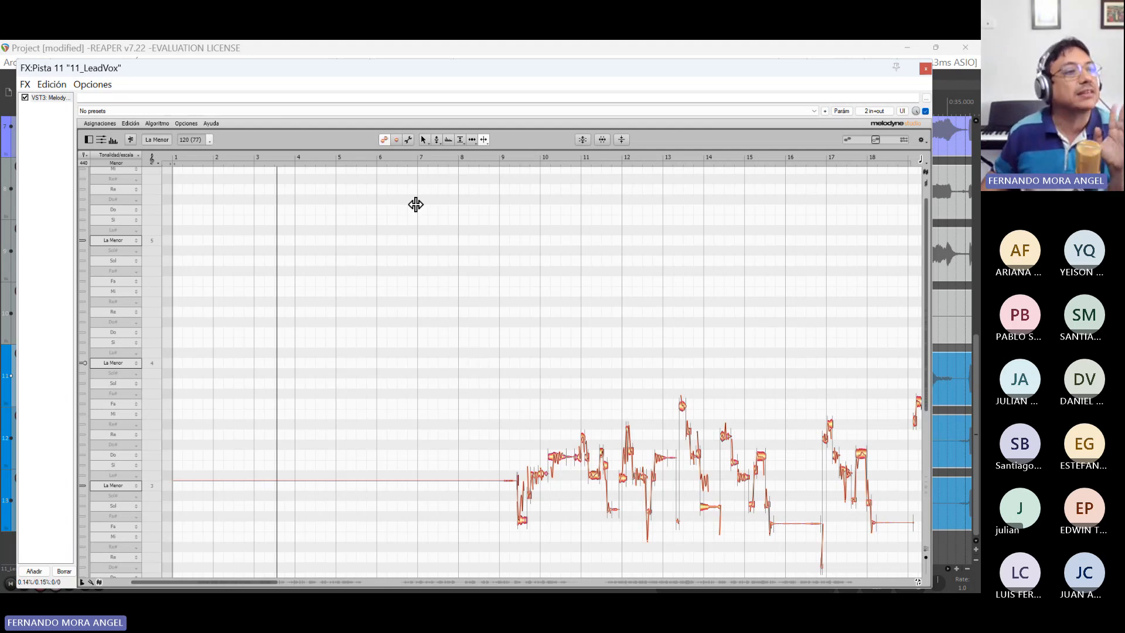
click(427, 139)
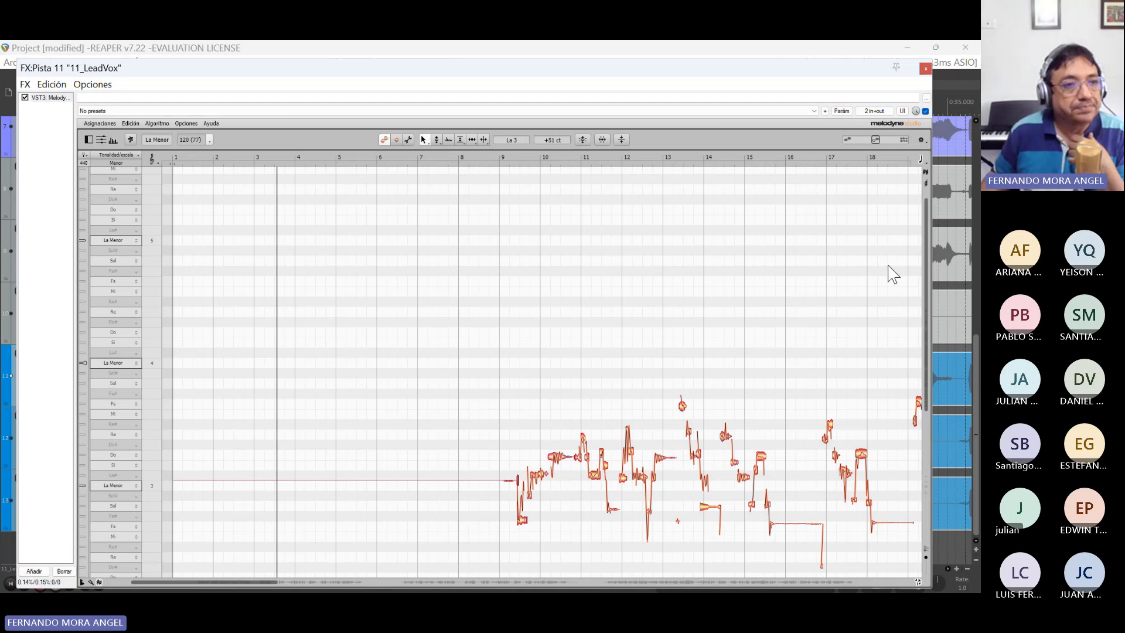
- Remove the Melodyne plug-in from the 11_LeadVox track's FX chain and close its FX window
click(926, 69)
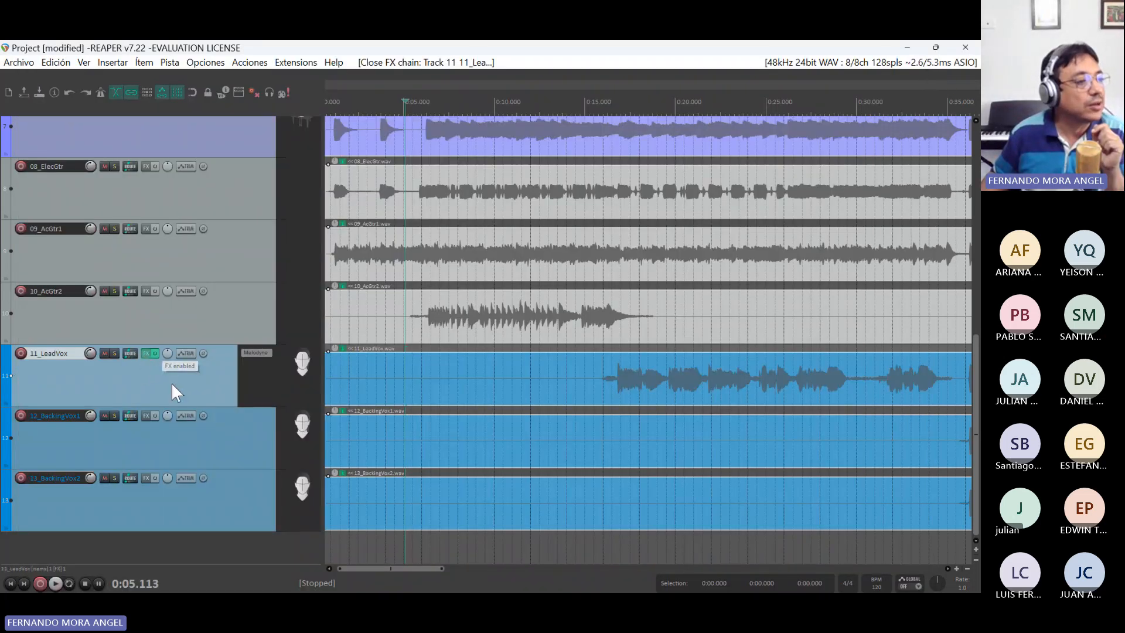
click(147, 353)
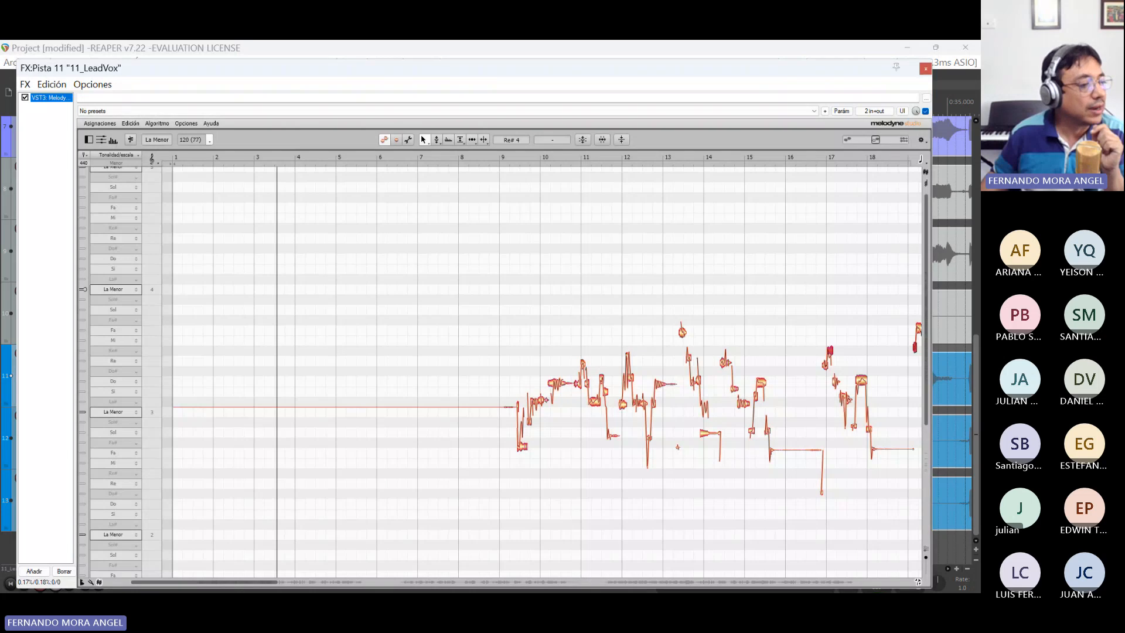
click(66, 571)
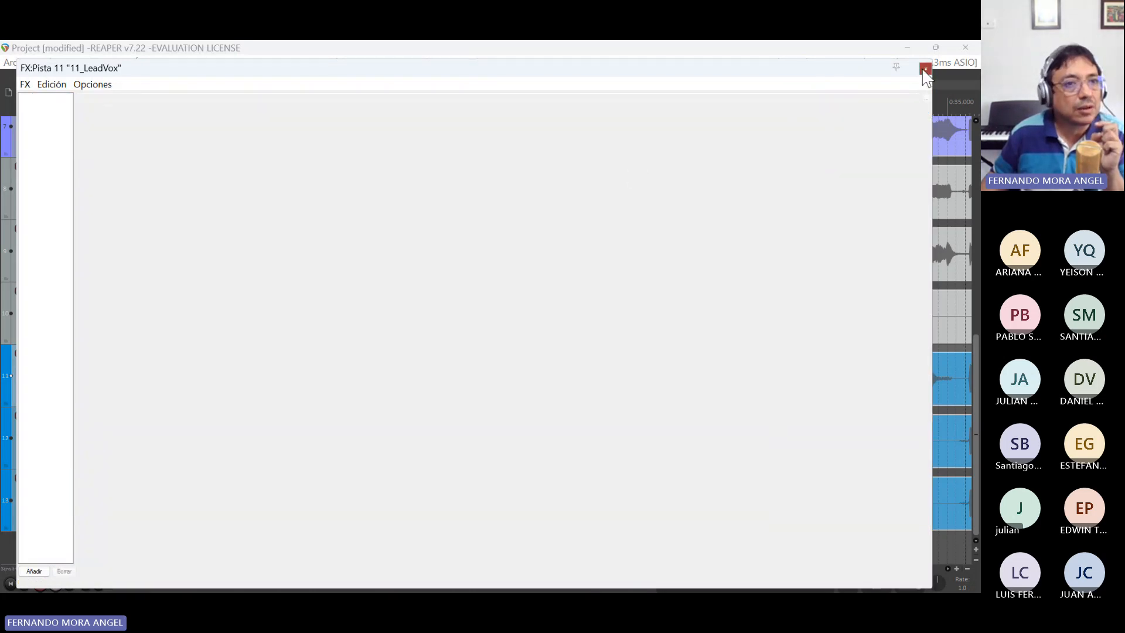
click(925, 69)
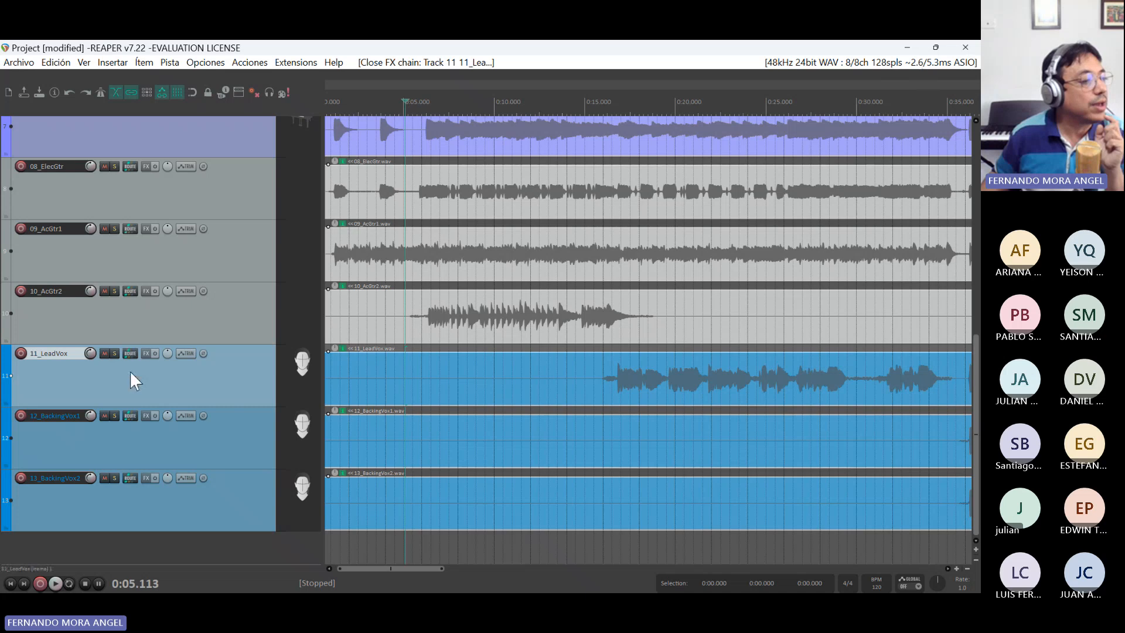
- Solo the 09_AcGtr1 track, play a short stretch of it, and switch its solo off
scroll(130, 379, up, 3)
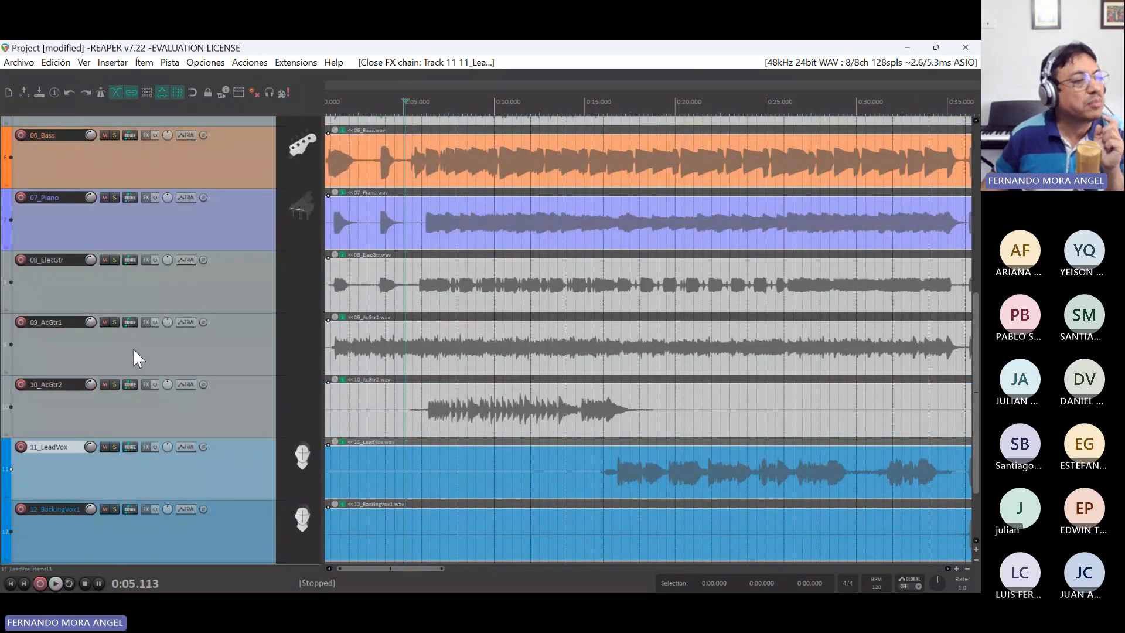
click(132, 348)
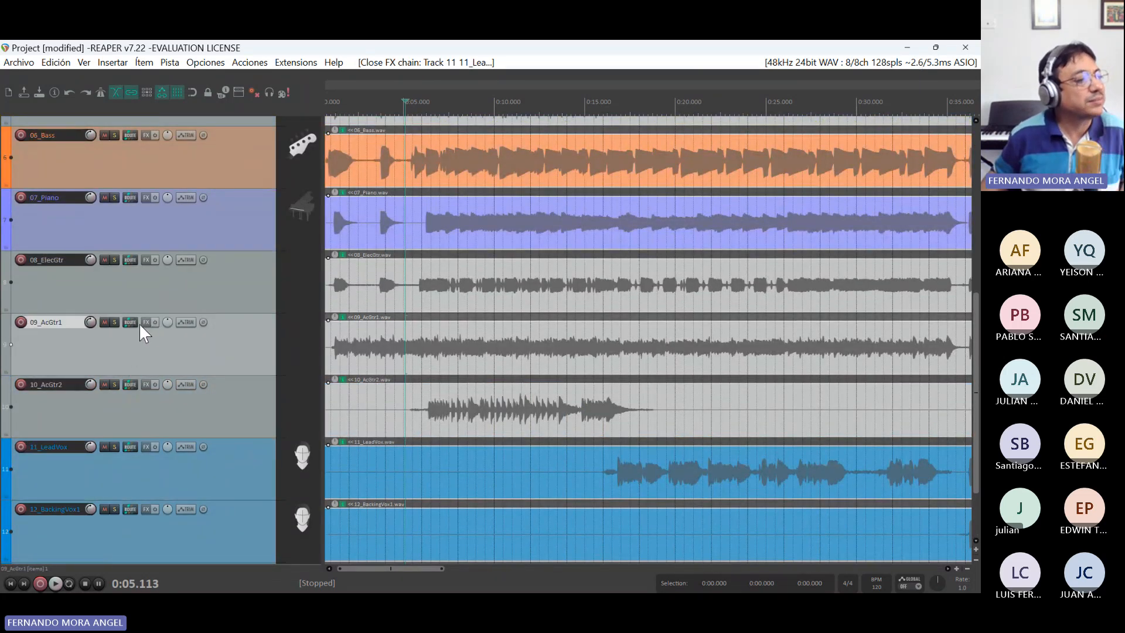
click(112, 324)
key(space)
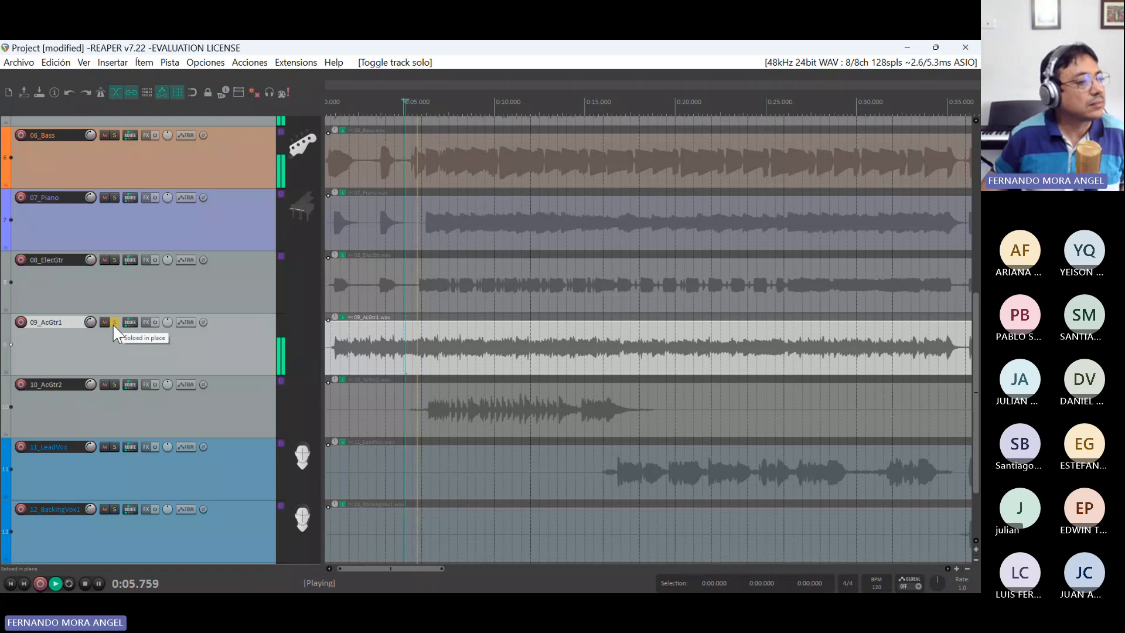
key(space)
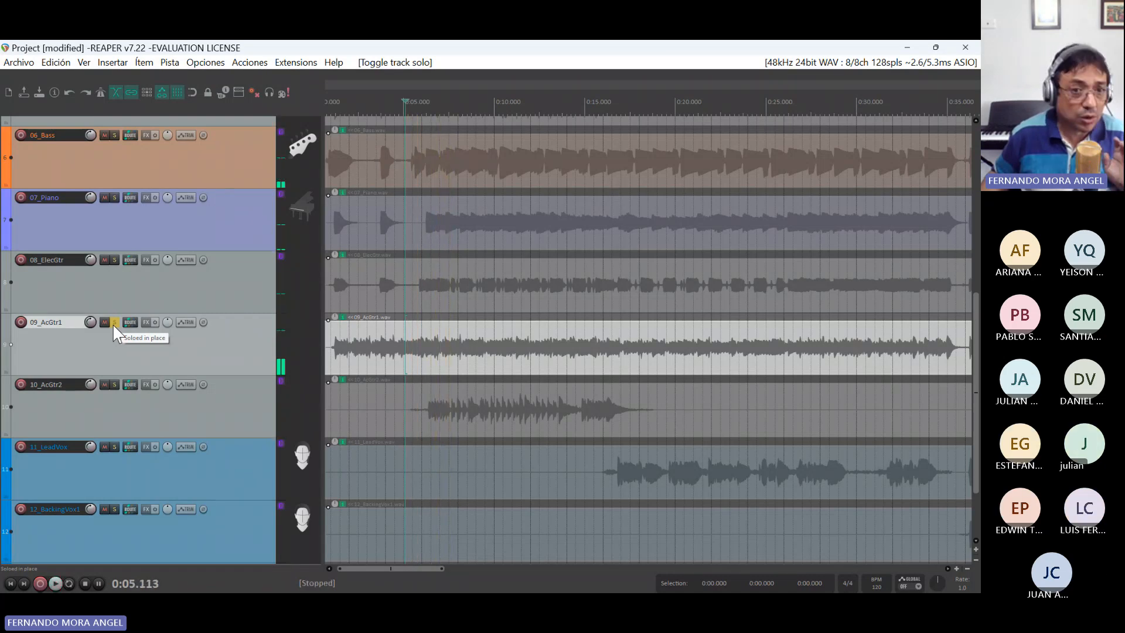
click(112, 324)
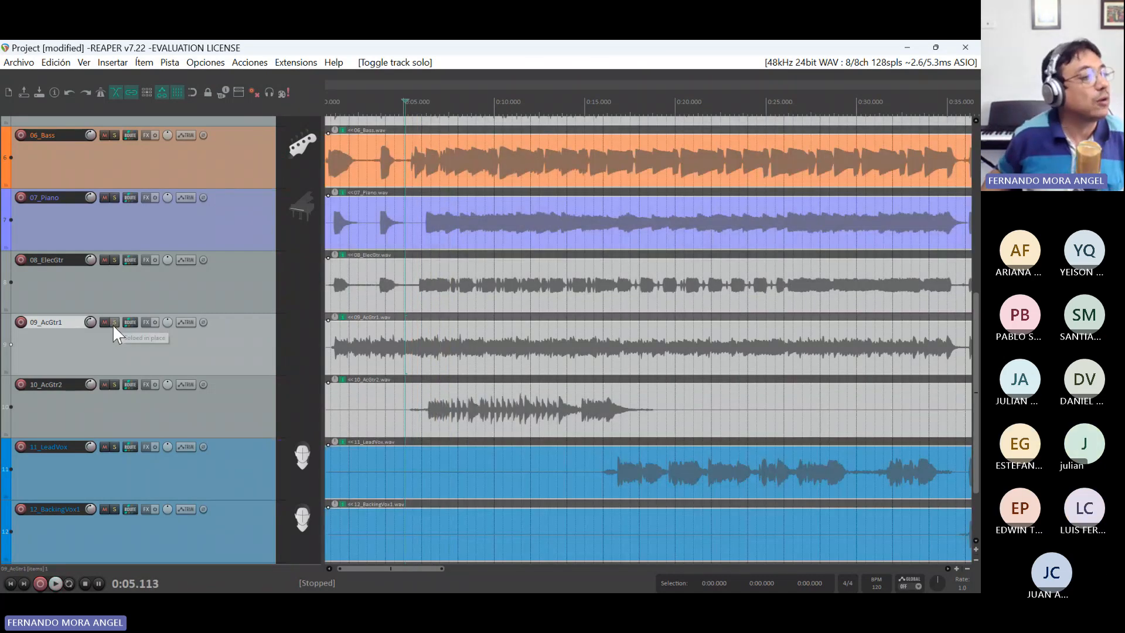
- Add the VST3 Melodyne plug-in to the 09_AcGtr1 track and stop the playback
click(146, 323)
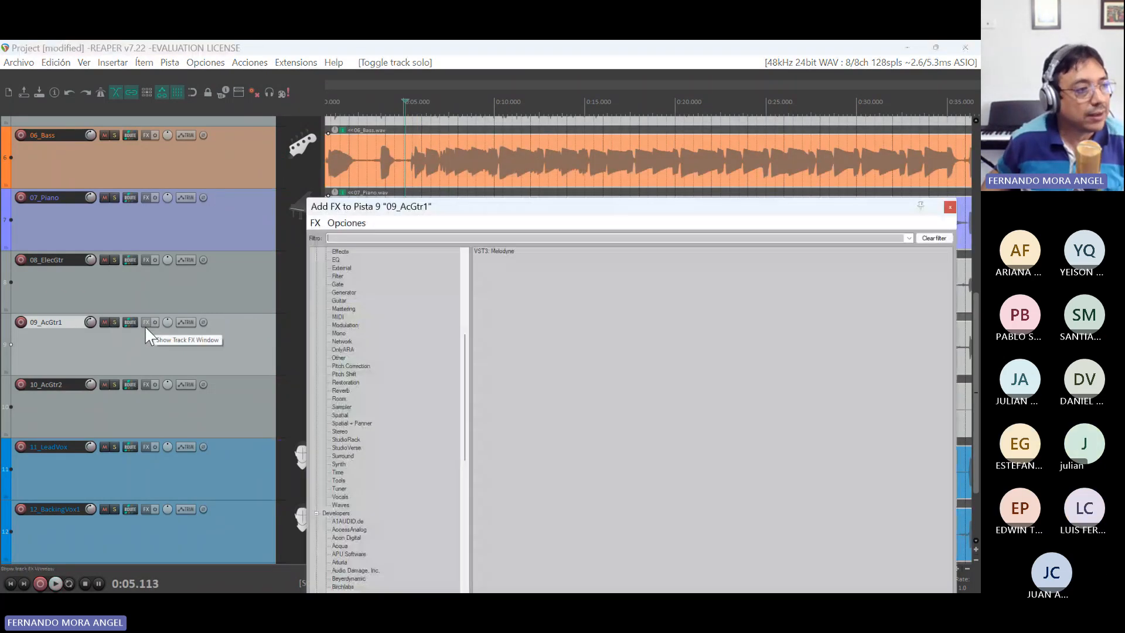
double_click(495, 251)
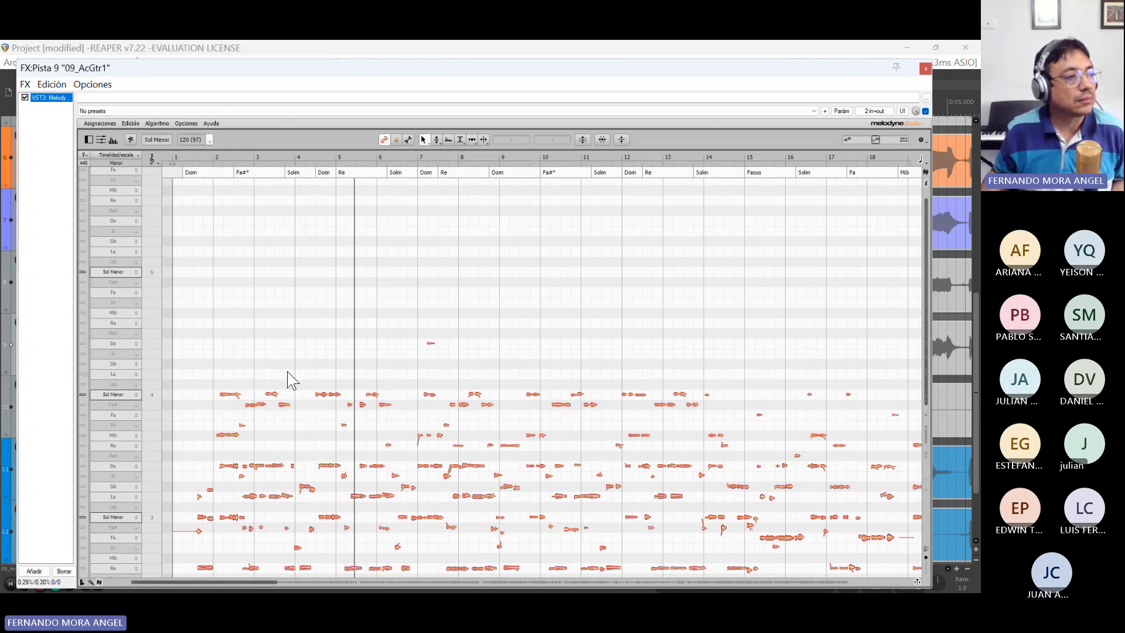
key(space)
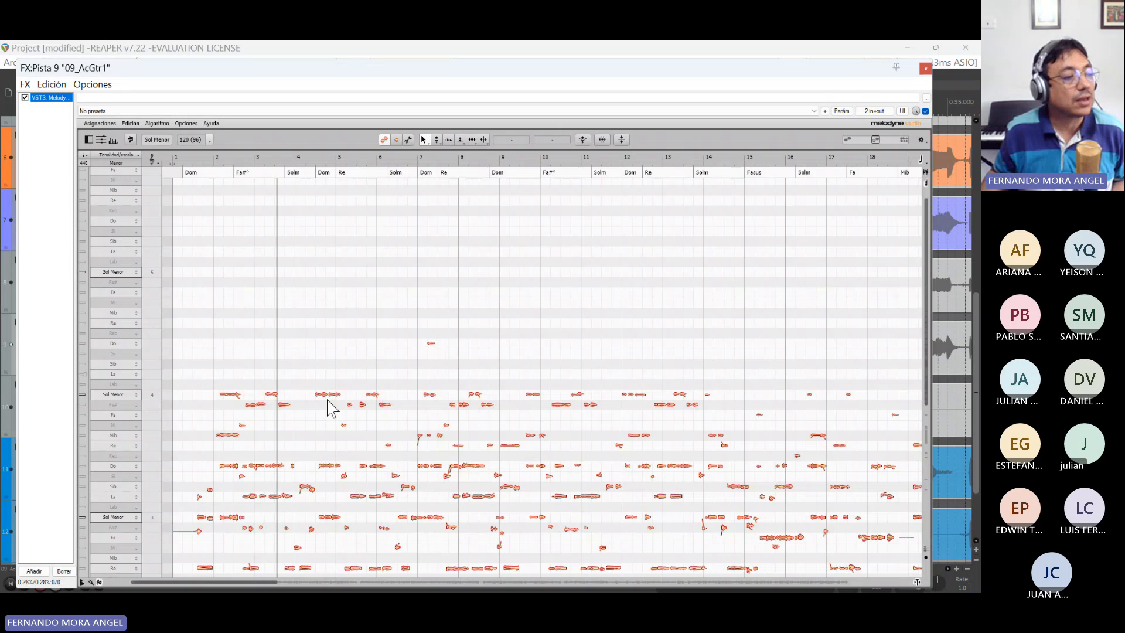
- Raise the group of Do 4 guitar notes in the second half of bar 4 to Re 4 and play the passage back
click(328, 394)
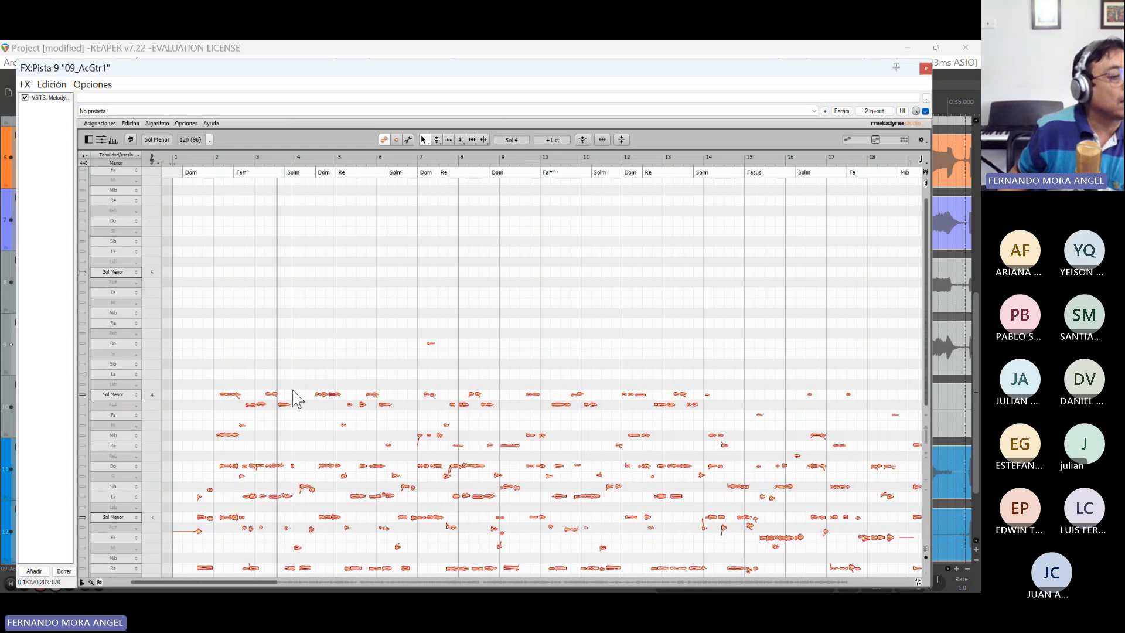
click(323, 403)
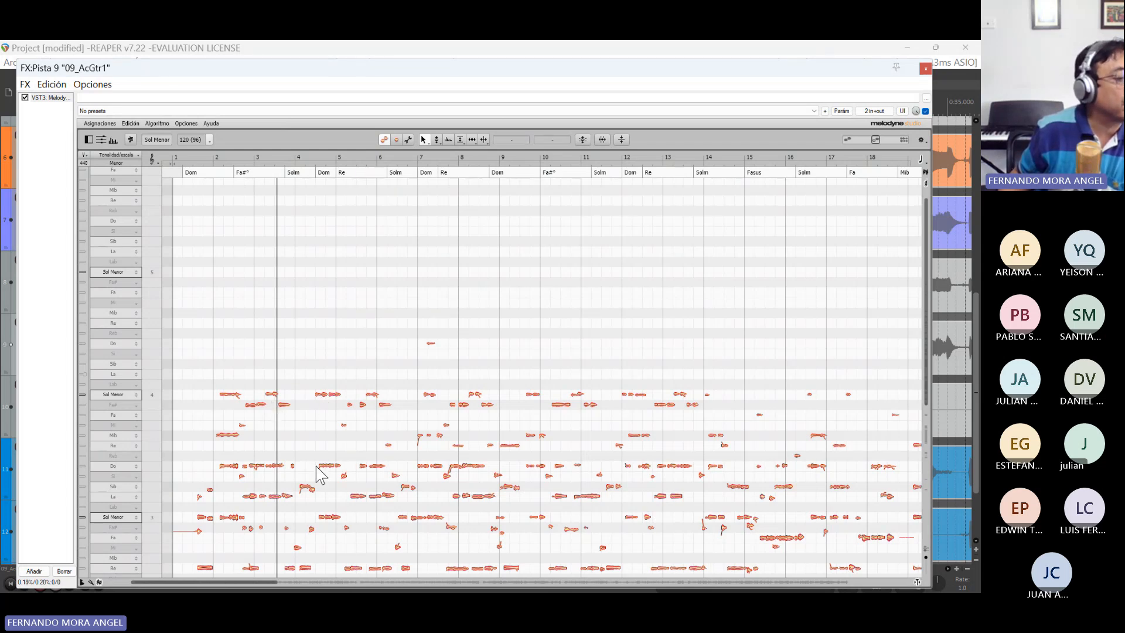
click(328, 466)
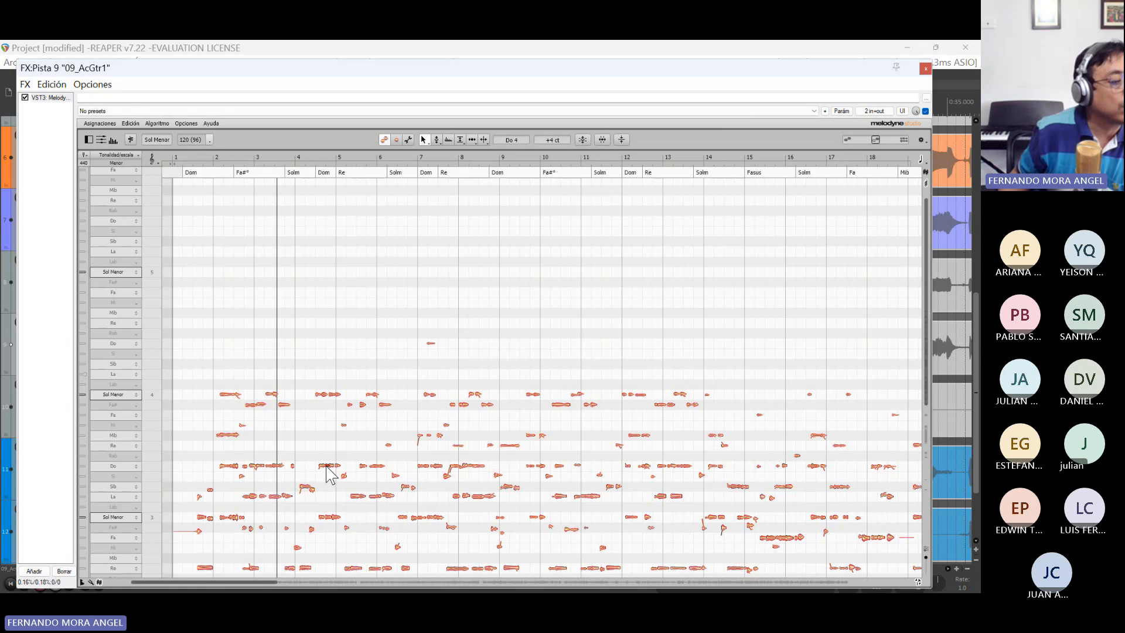
double_click(322, 463)
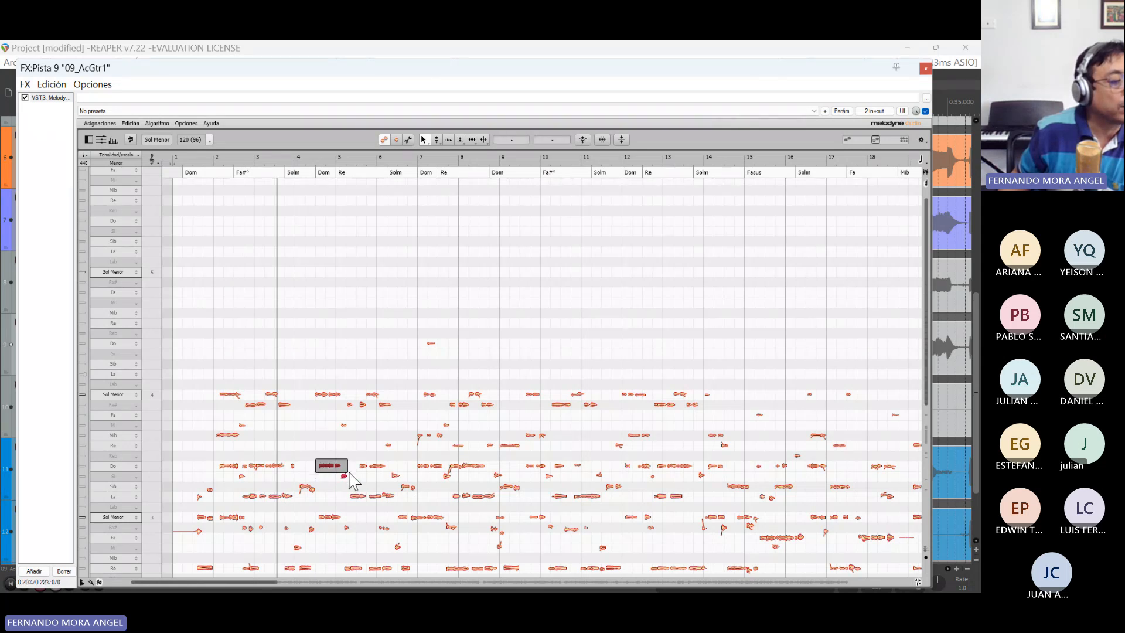
drag(327, 463, 329, 445)
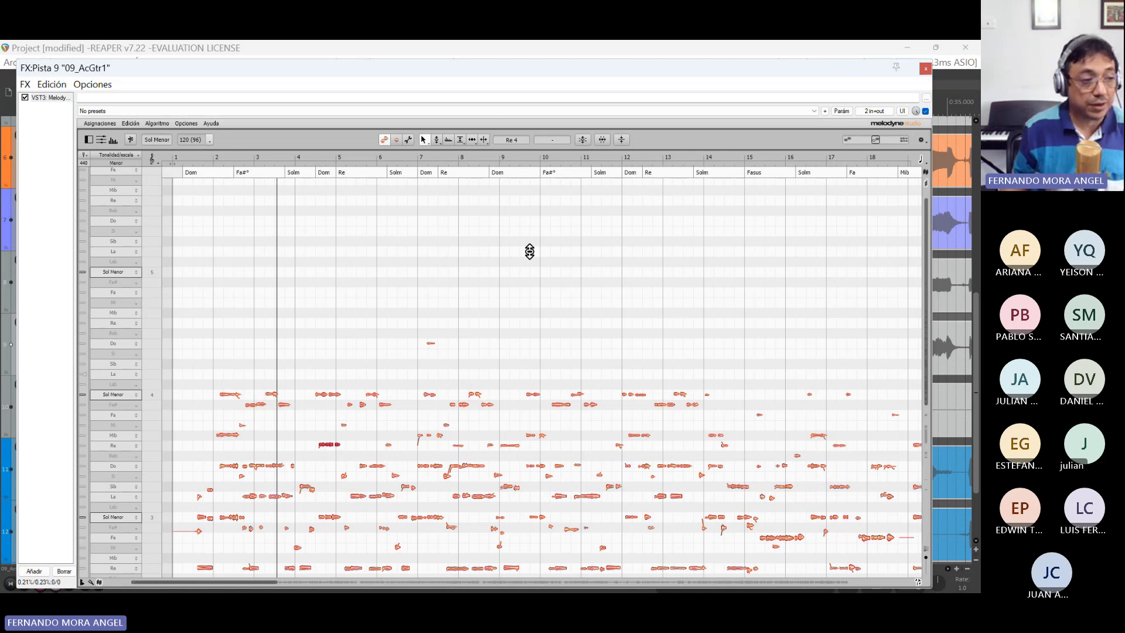
key(space)
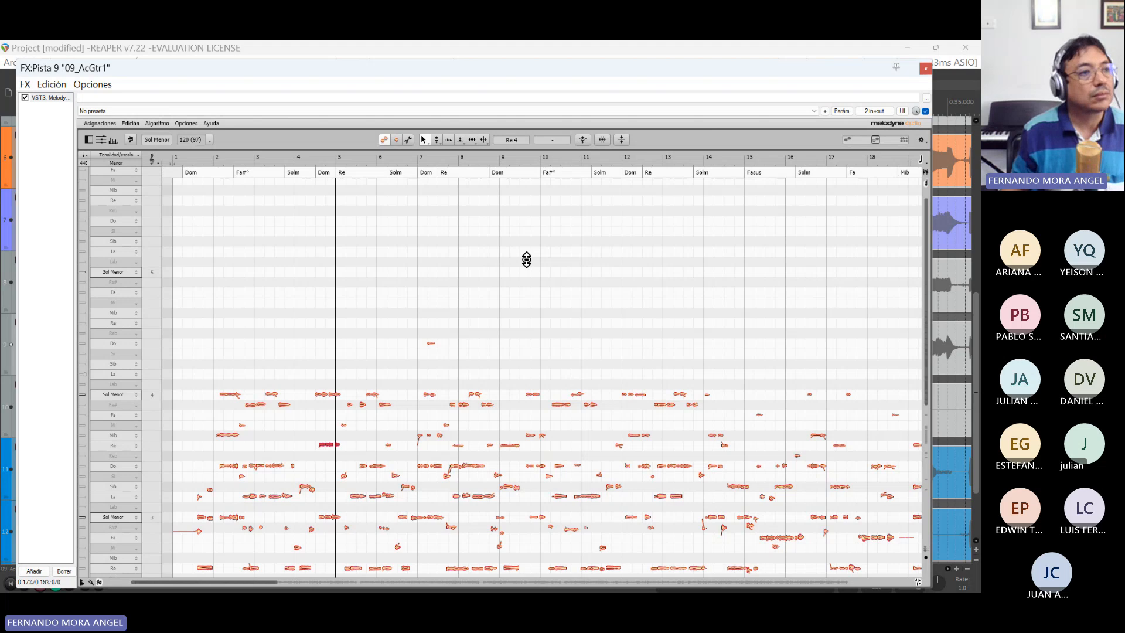
key(space)
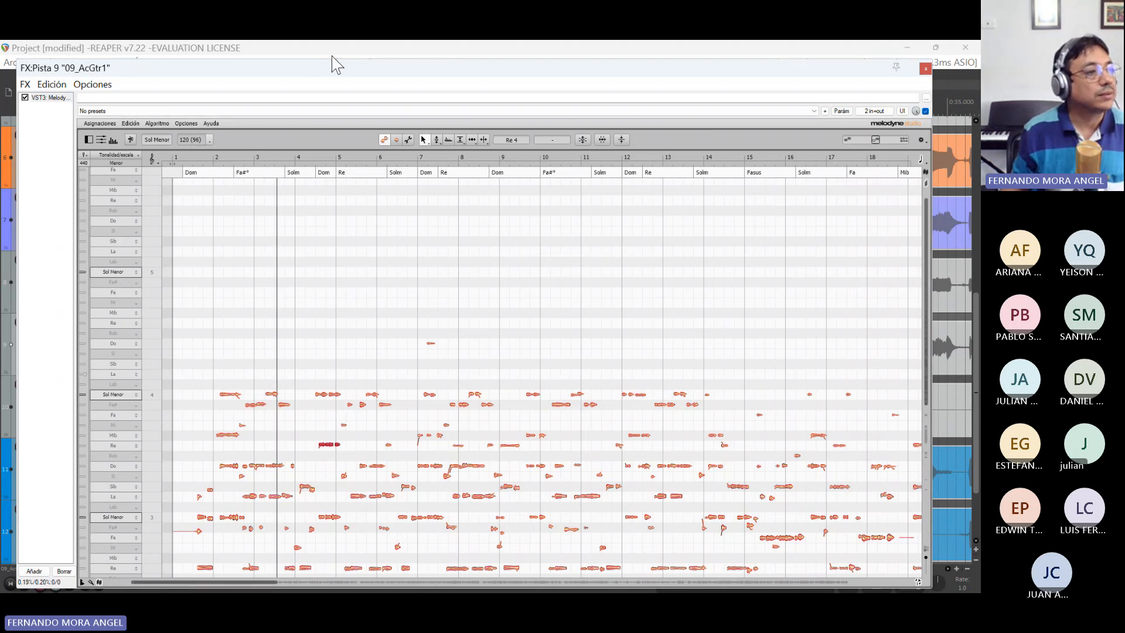
- Solo the 09_AcGtr1 track, reposition the Melodyne window over the project, and play the edited passage
drag(278, 69, 893, 67)
click(115, 322)
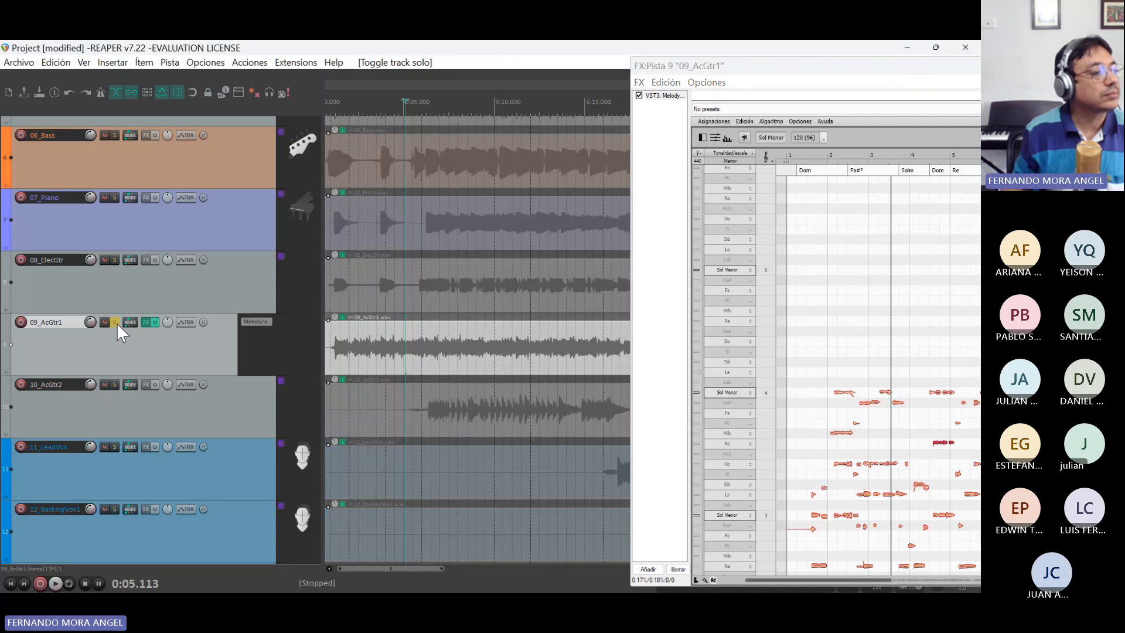
double_click(832, 68)
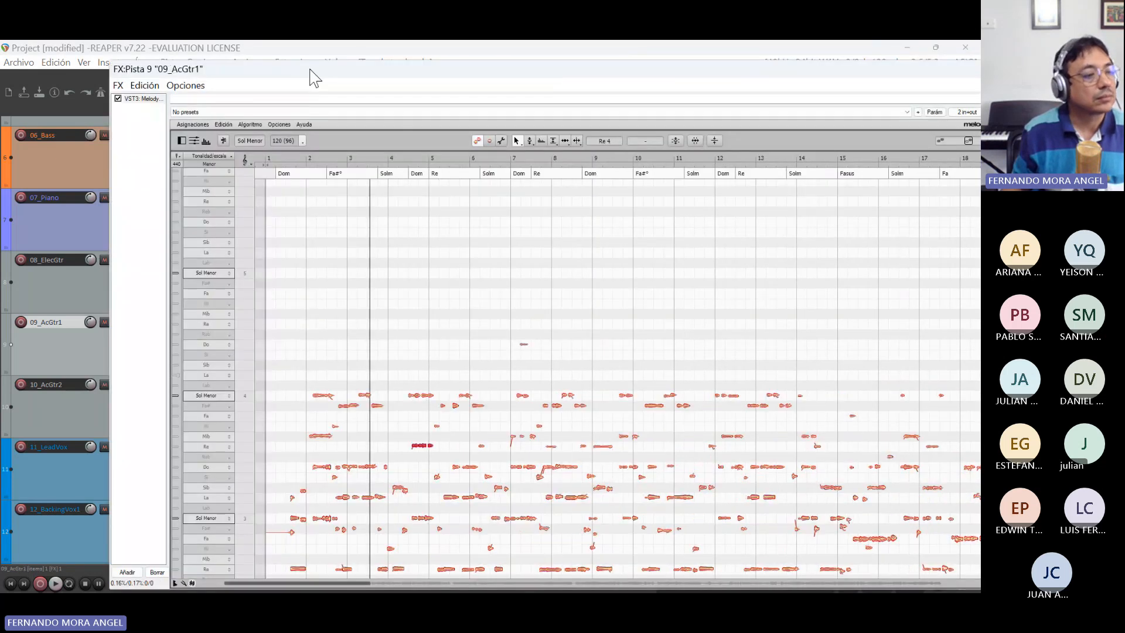
key(space)
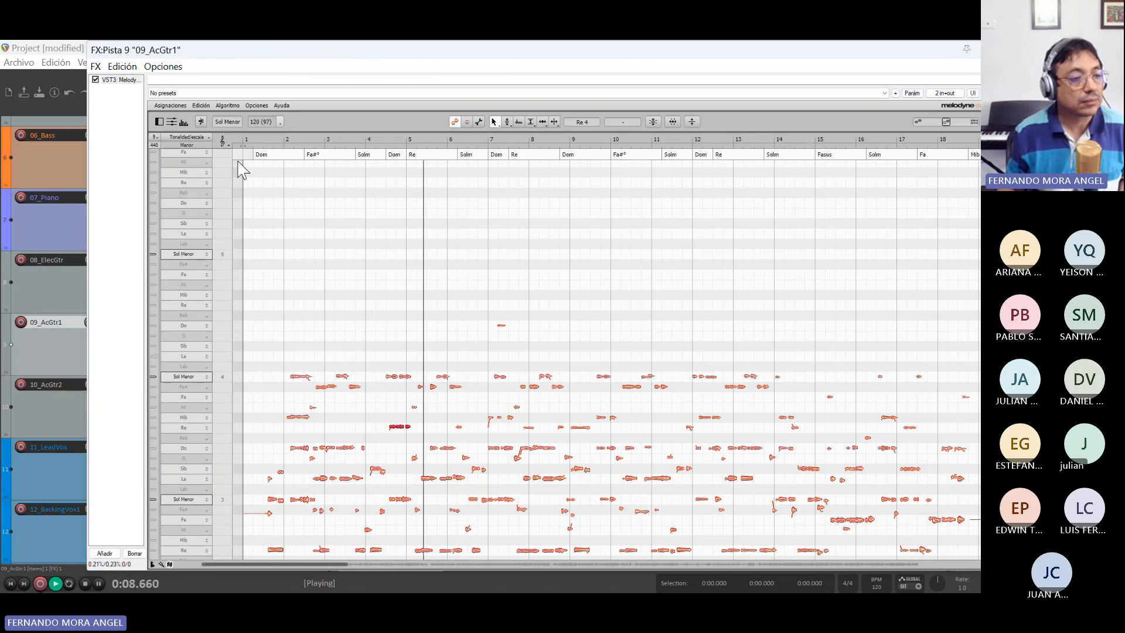
key(space)
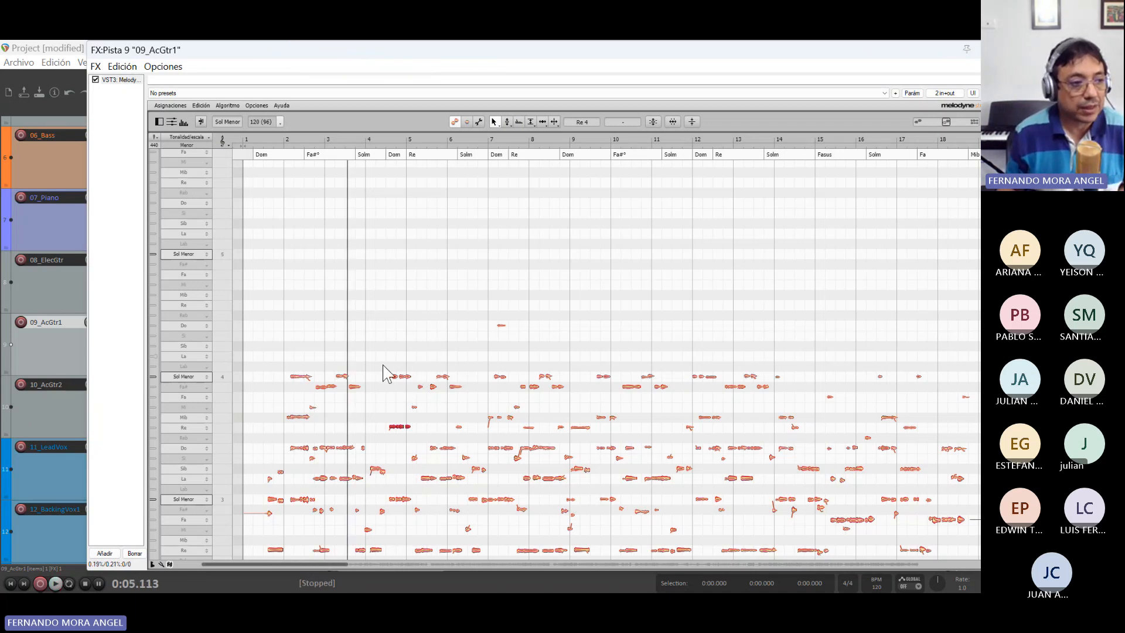
- Raise the two Sol 4 guitar notes in the second half of bar 4 to La 4, play them back, and deselect them
click(398, 377)
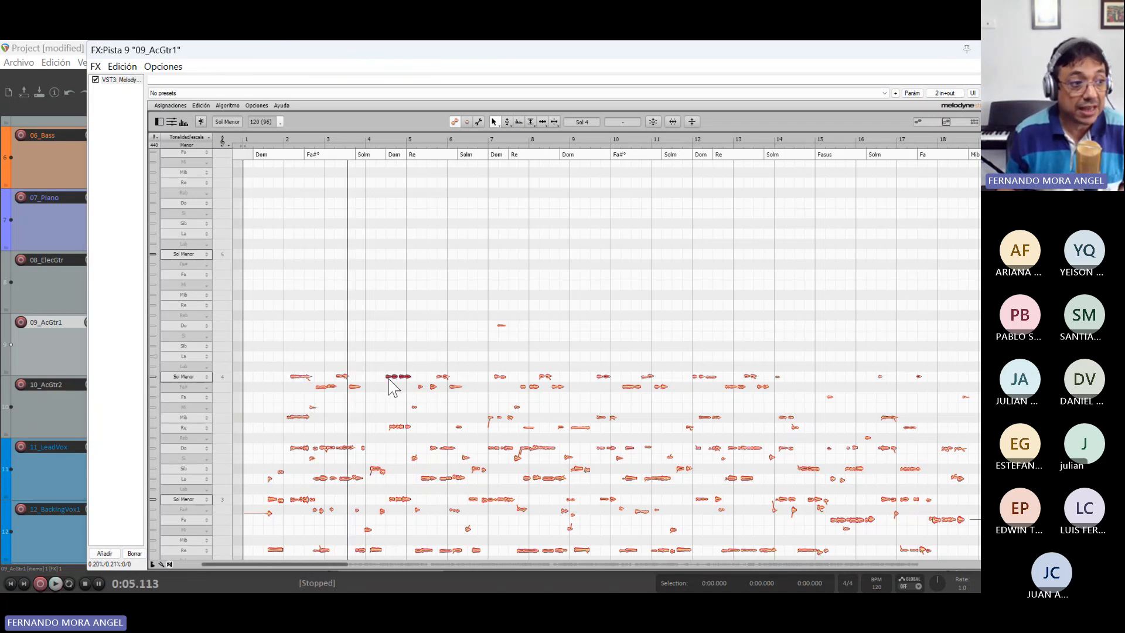
mouse_move(389, 380)
mouse_down()
mouse_move(400, 327)
mouse_move(396, 359)
mouse_up()
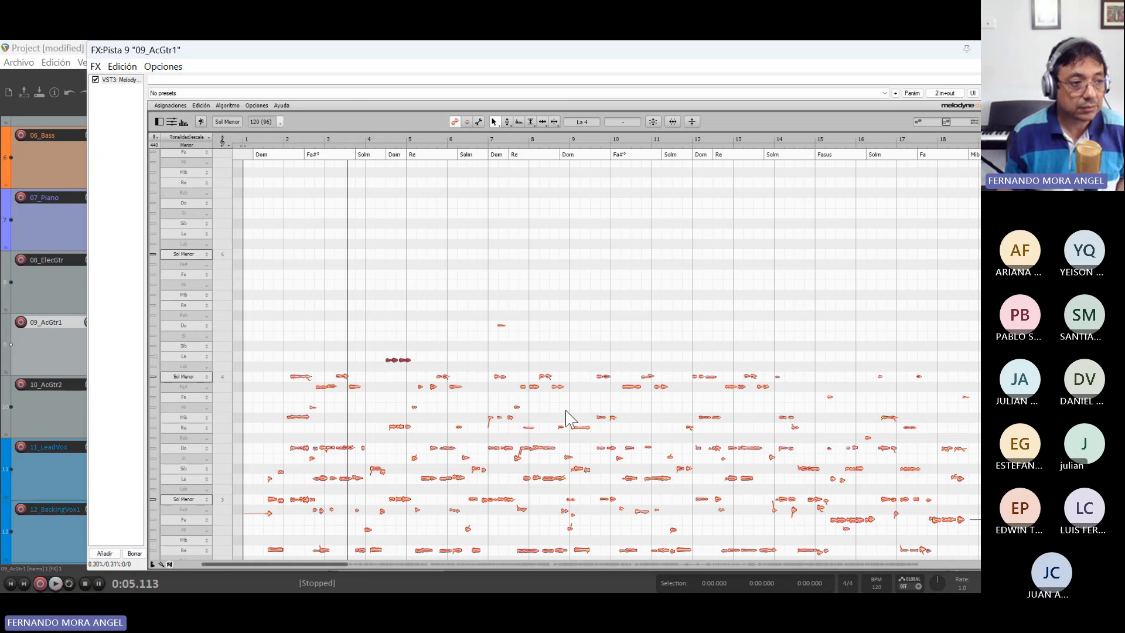
key(space)
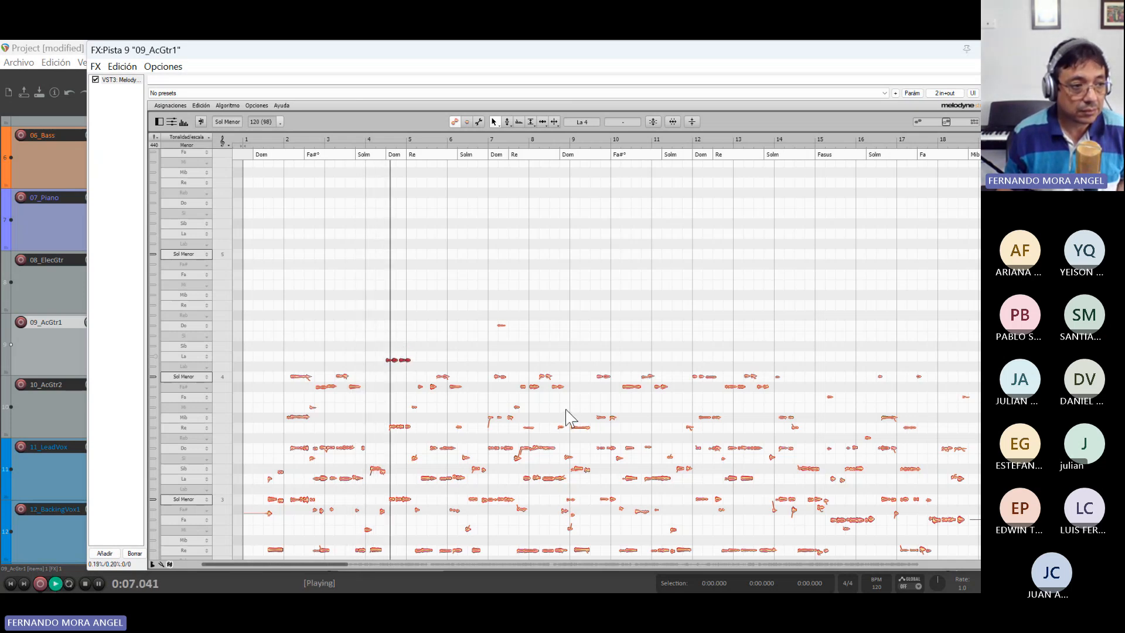
key(space)
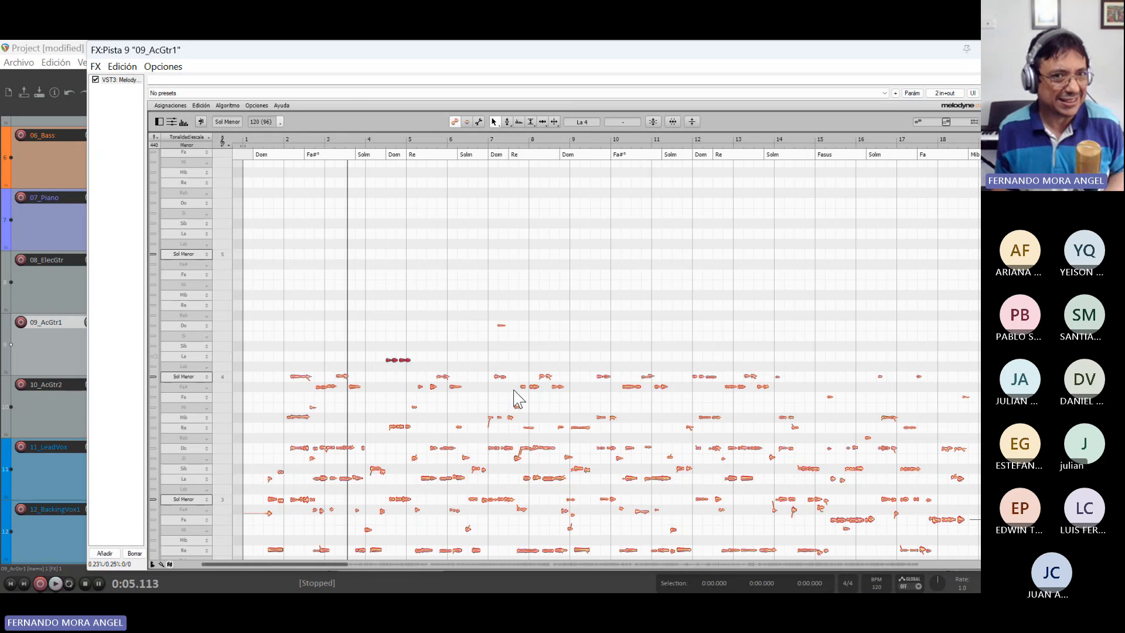
click(401, 362)
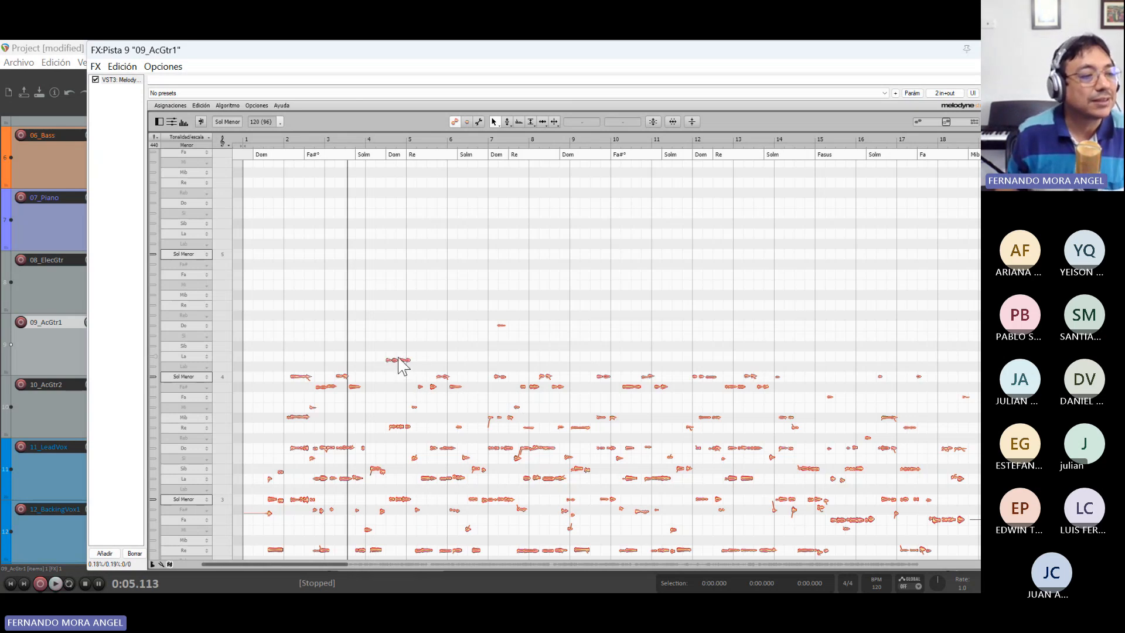
drag(379, 349, 422, 366)
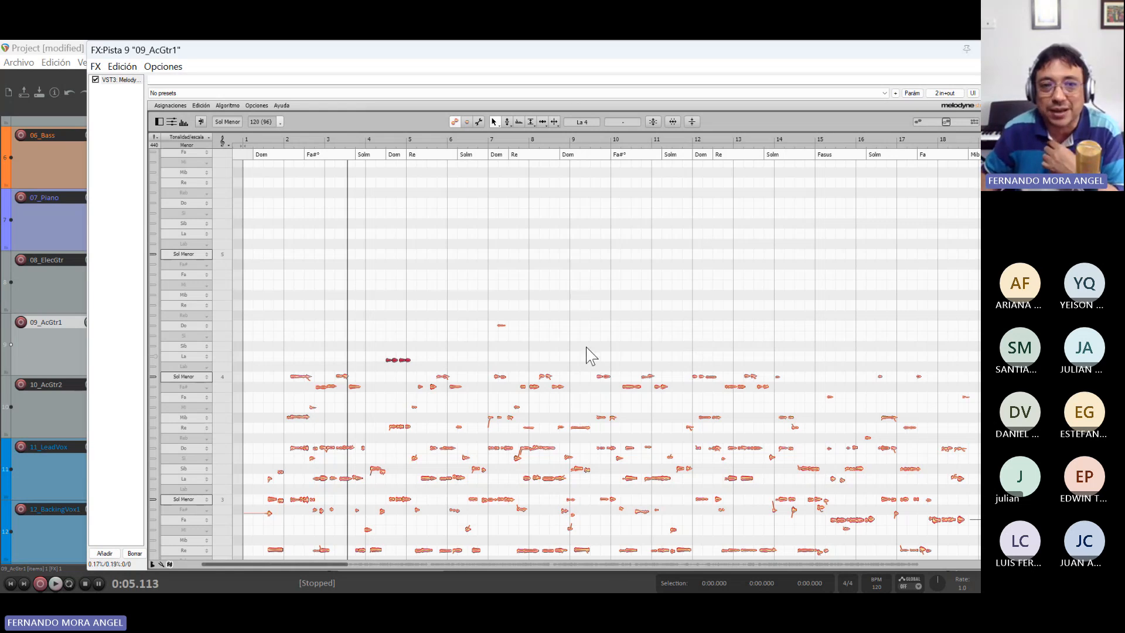
click(558, 353)
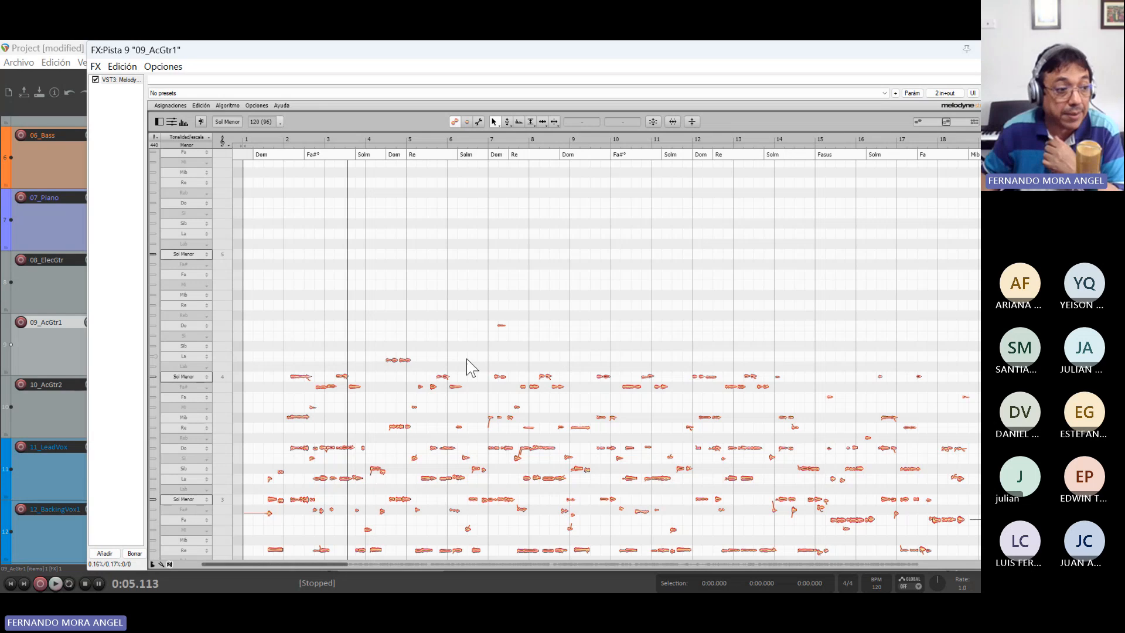
- Select all guitar notes, apply the pitch correction macro with pitch centre 67 % and pitch fluctuation 12 %, and play the passage
click(197, 105)
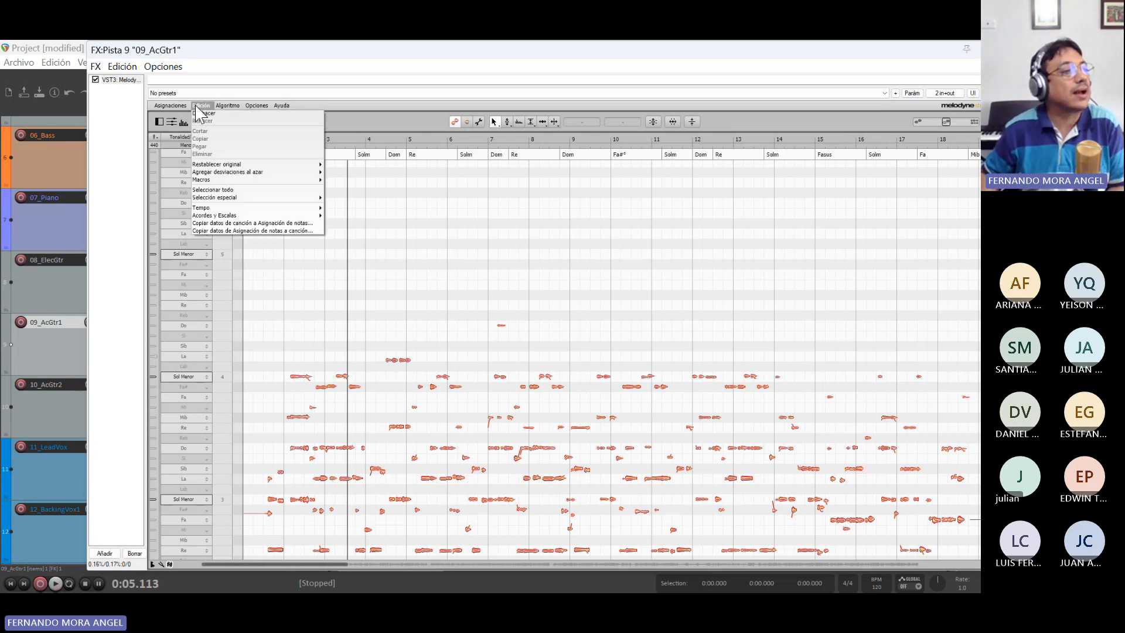
click(212, 190)
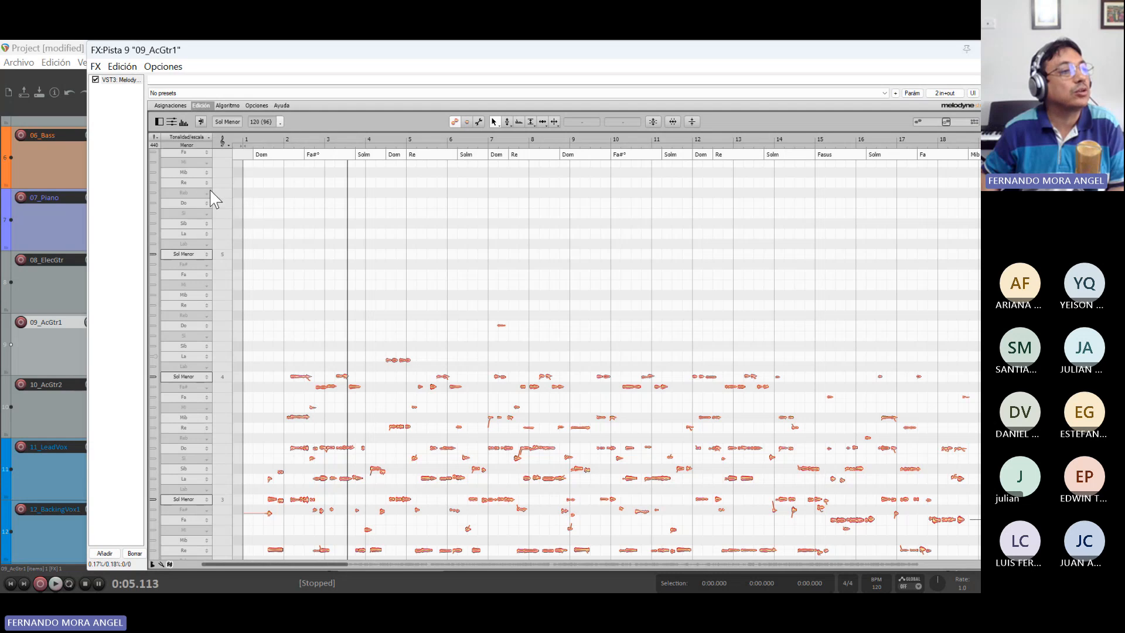
click(198, 106)
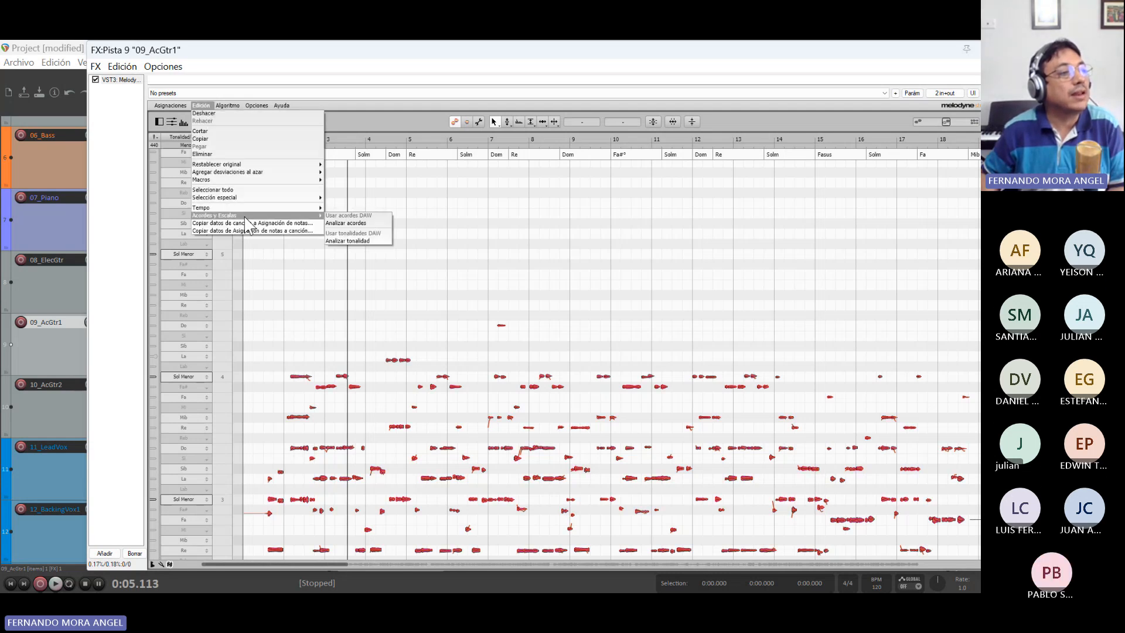
mouse_move(245, 209)
mouse_move(262, 180)
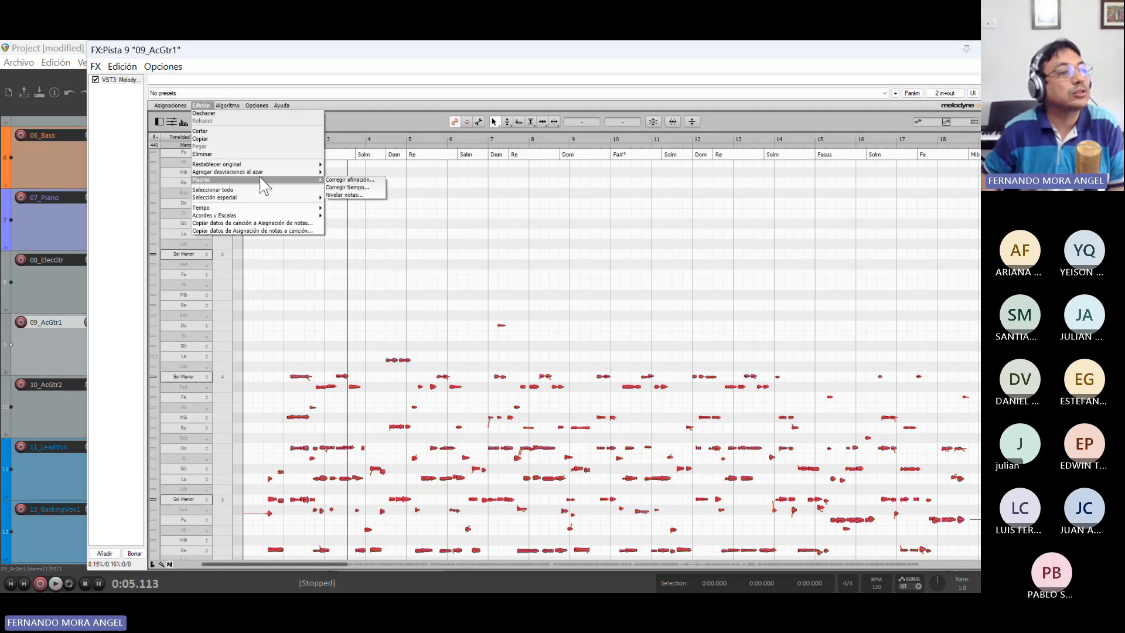
click(334, 180)
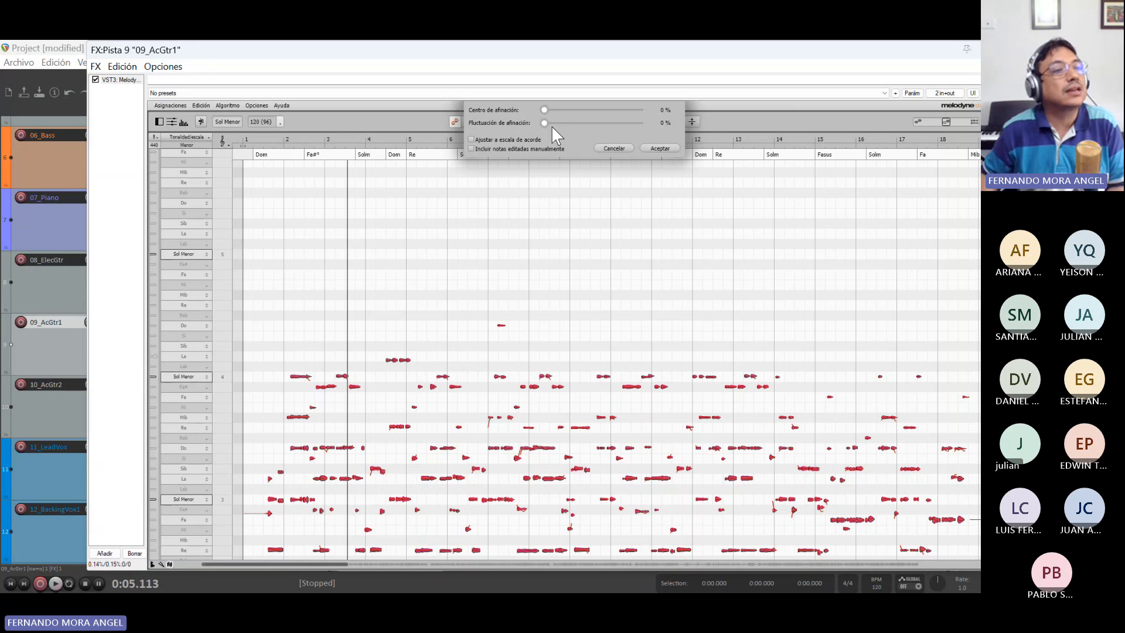
drag(544, 109, 607, 106)
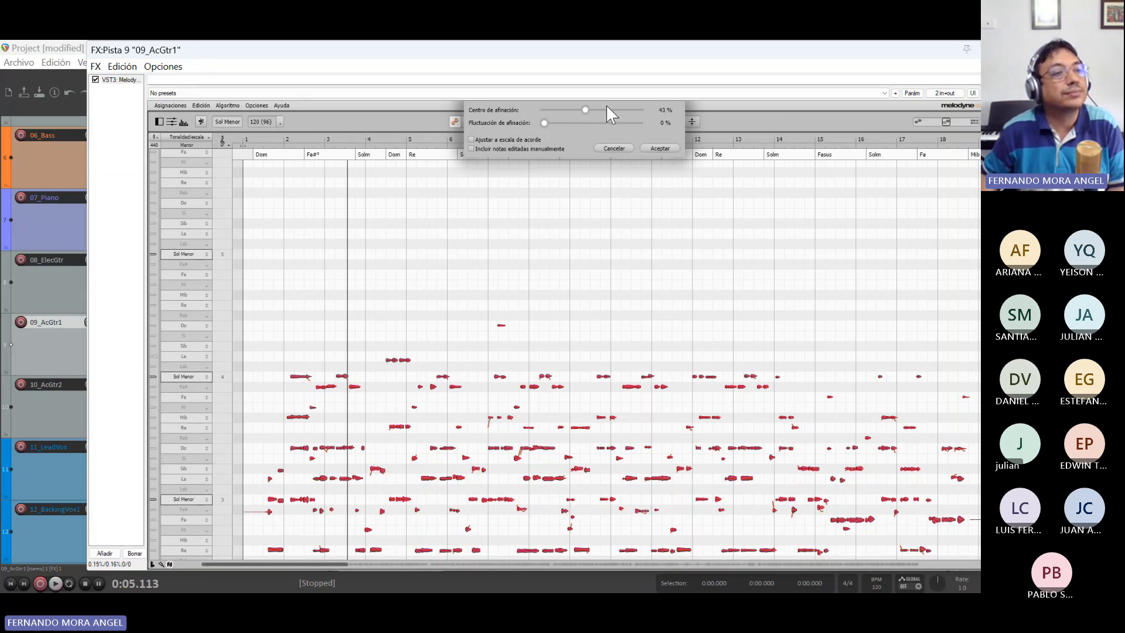
click(607, 108)
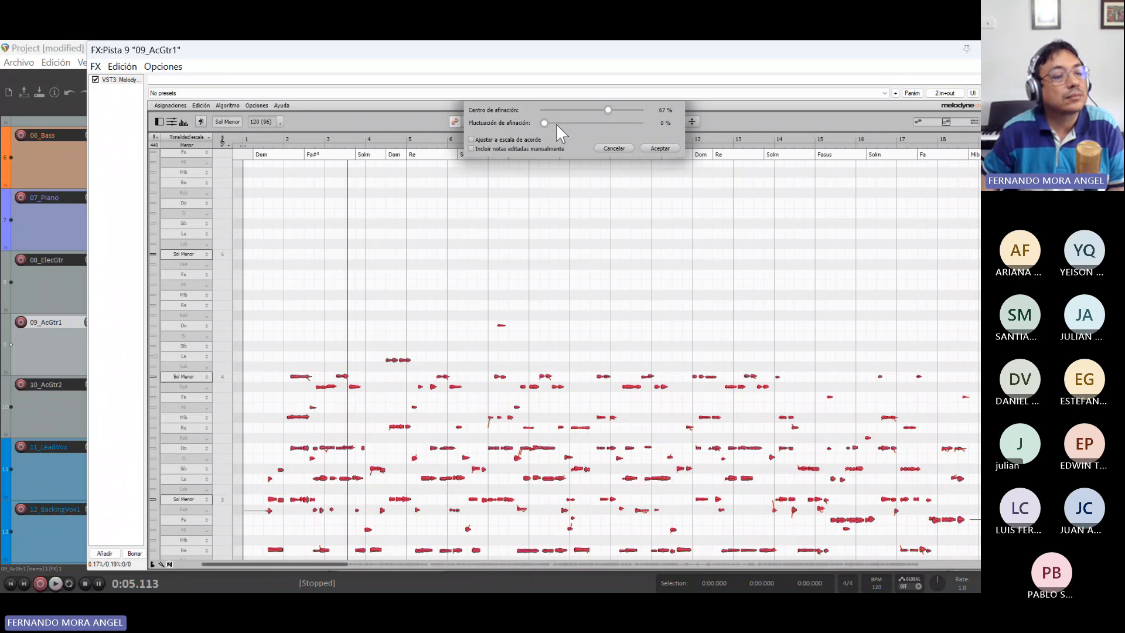
click(554, 123)
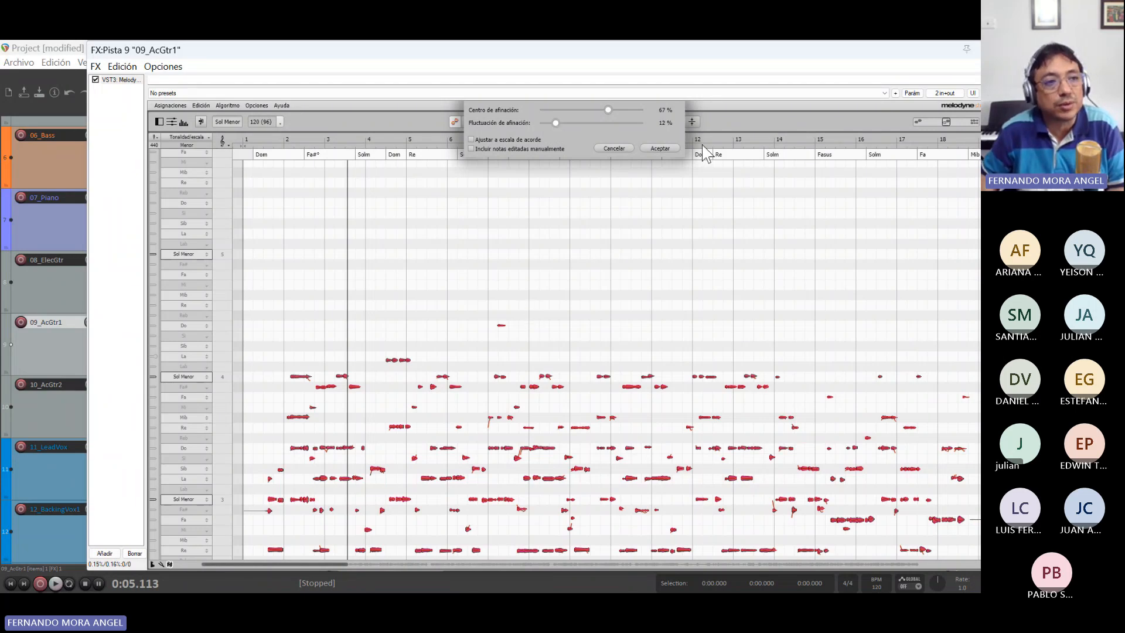
click(660, 146)
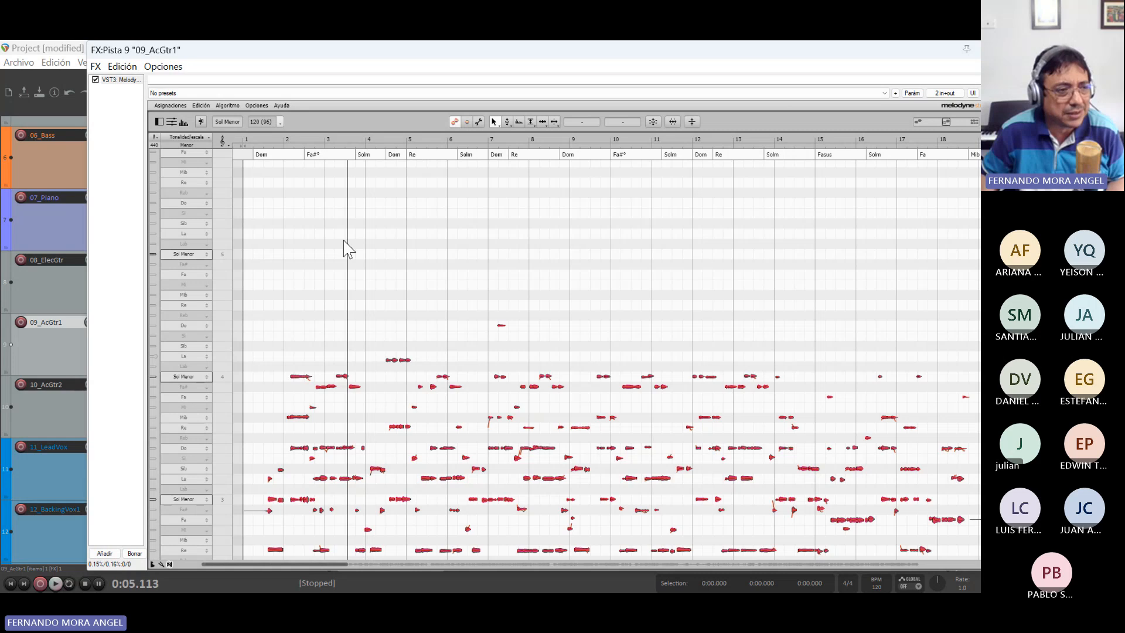
key(space)
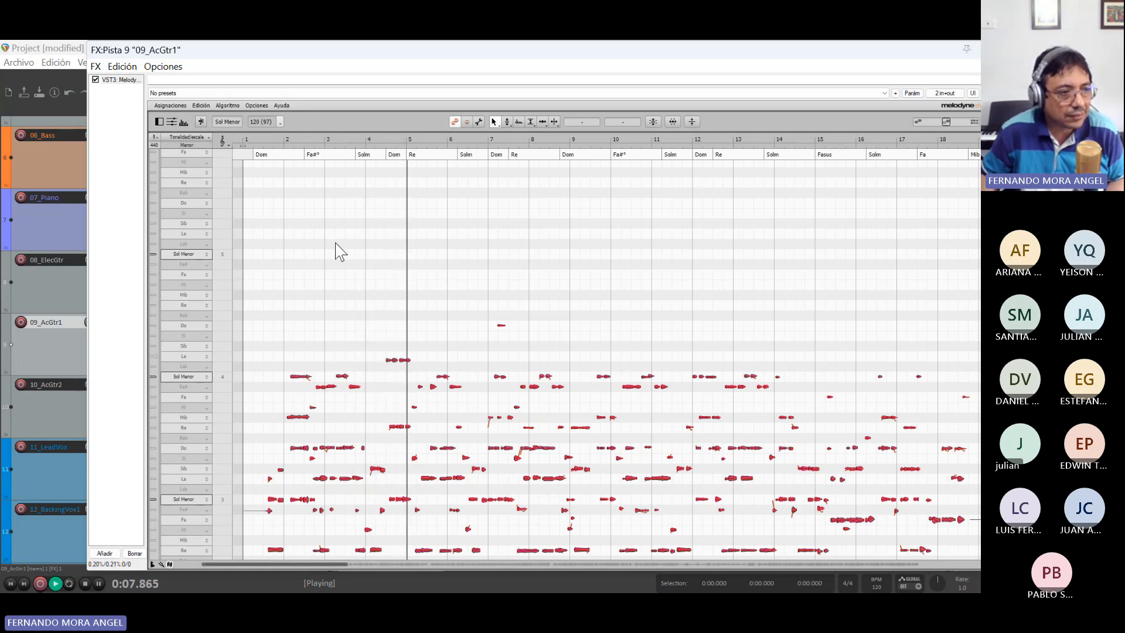
key(space)
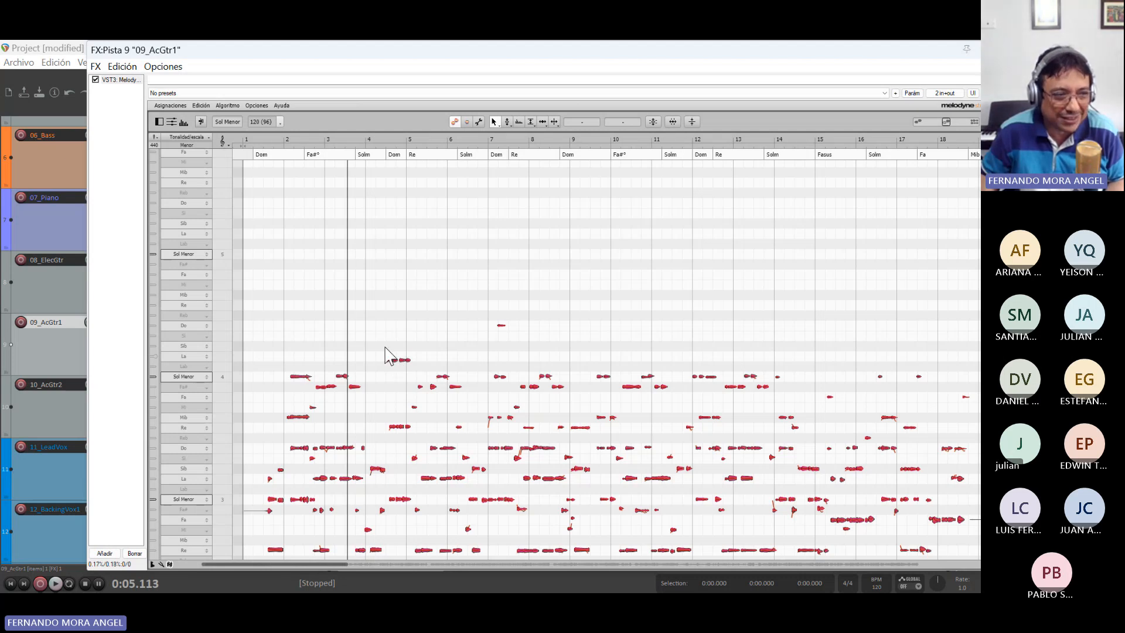
- Delete the two La 4 notes in the second half of bar 4 and play the passage back
click(391, 359)
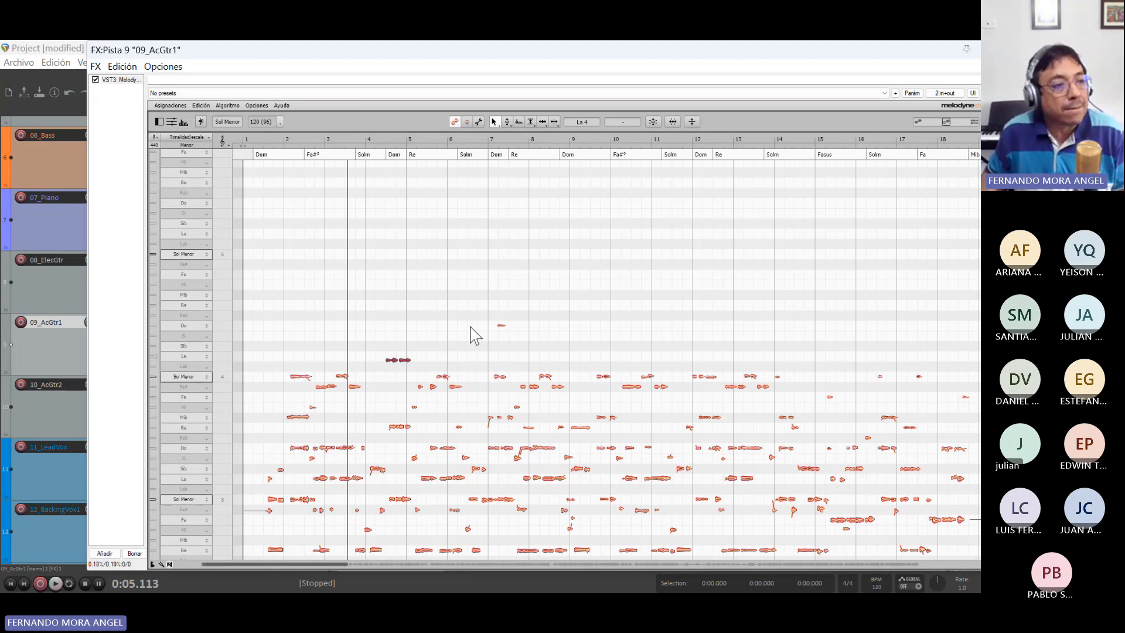
drag(376, 338, 415, 377)
key(Delete)
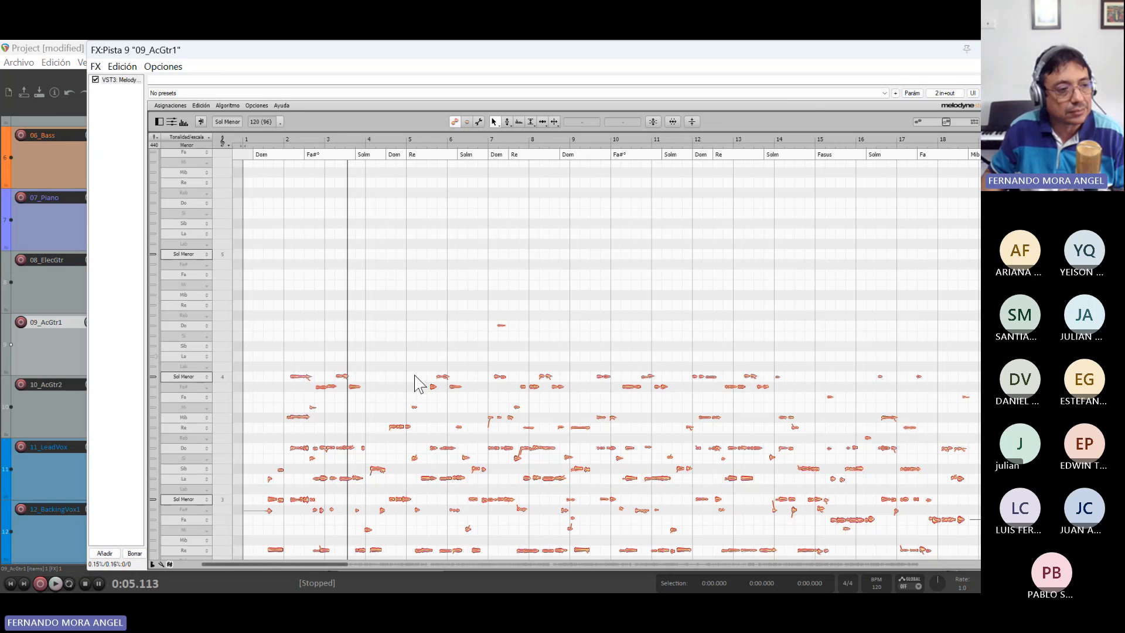
key(space)
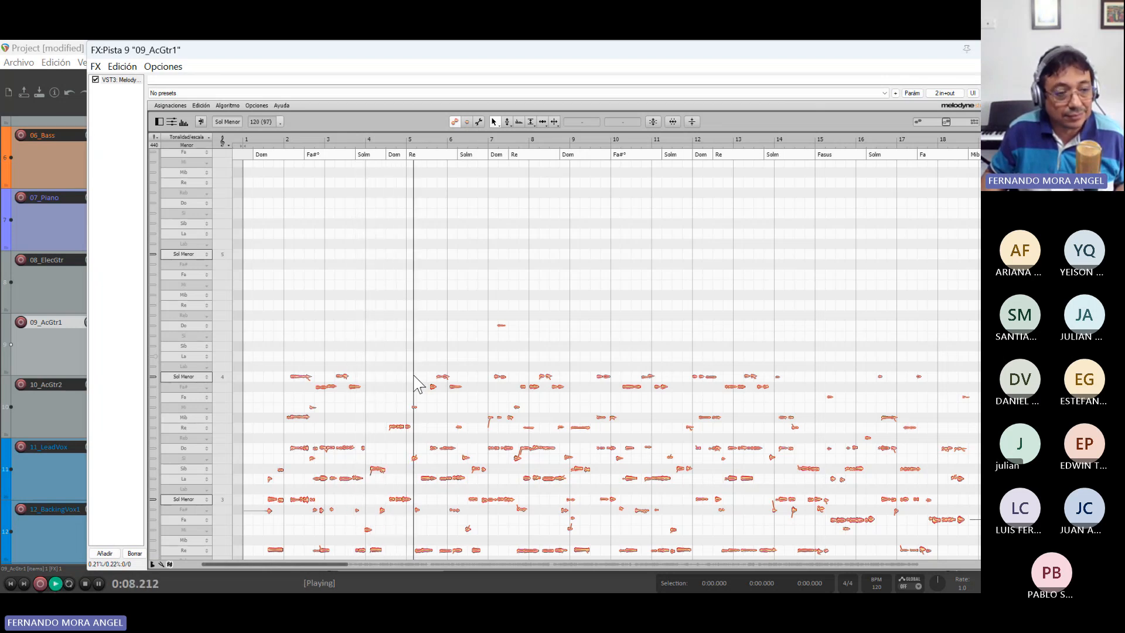
key(space)
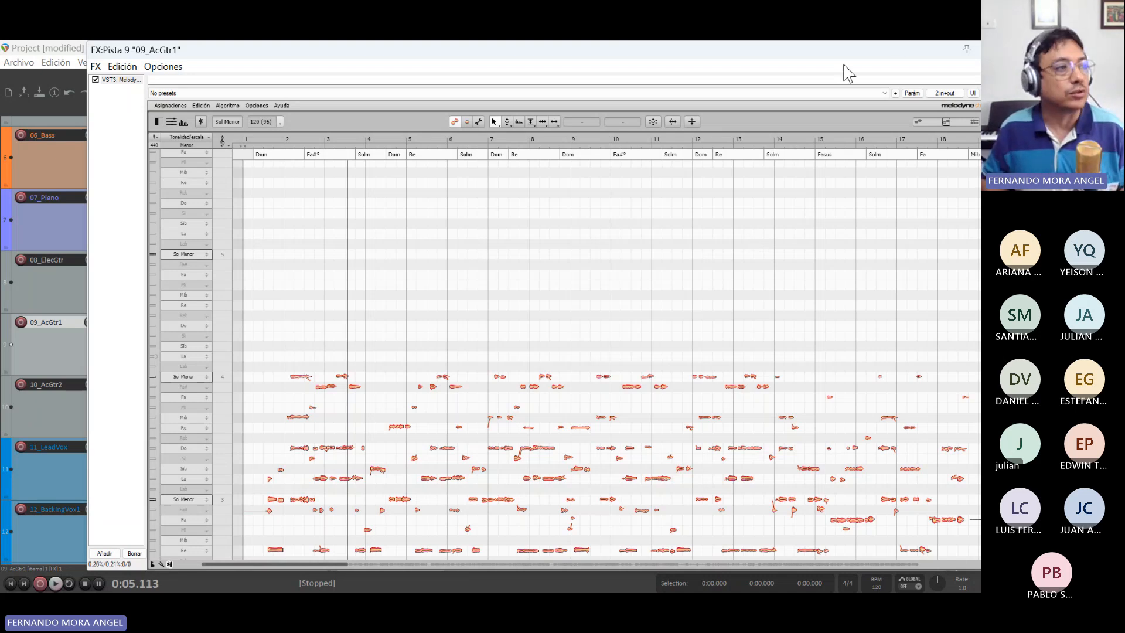
- Close the Melodyne window and unsolo the 09_AcGtr1 track
drag(803, 60, 727, 112)
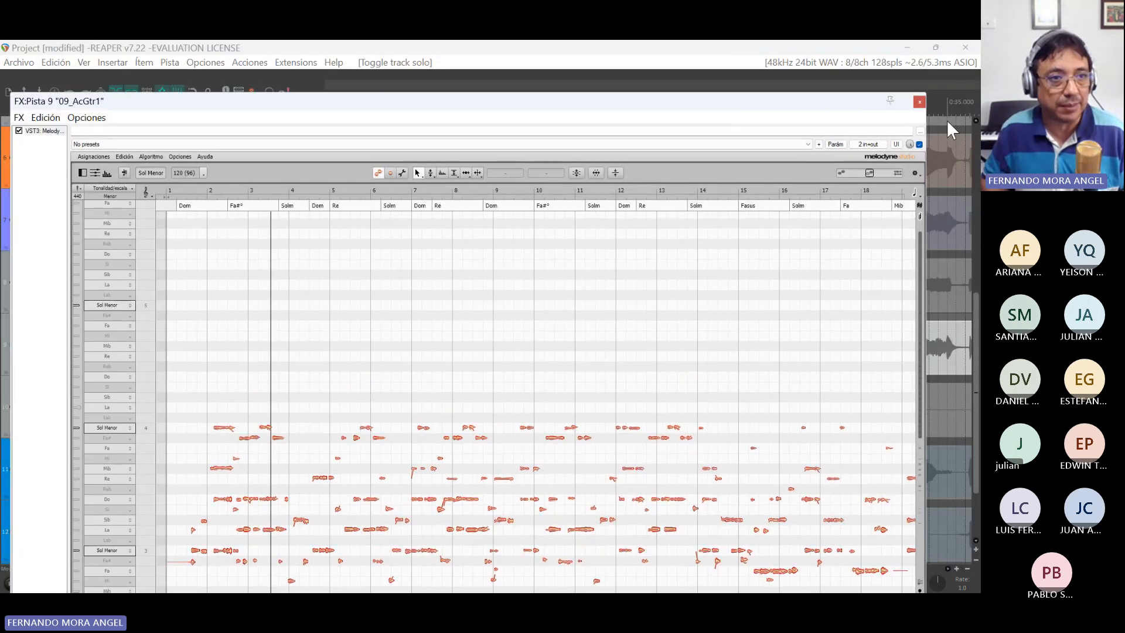
click(920, 103)
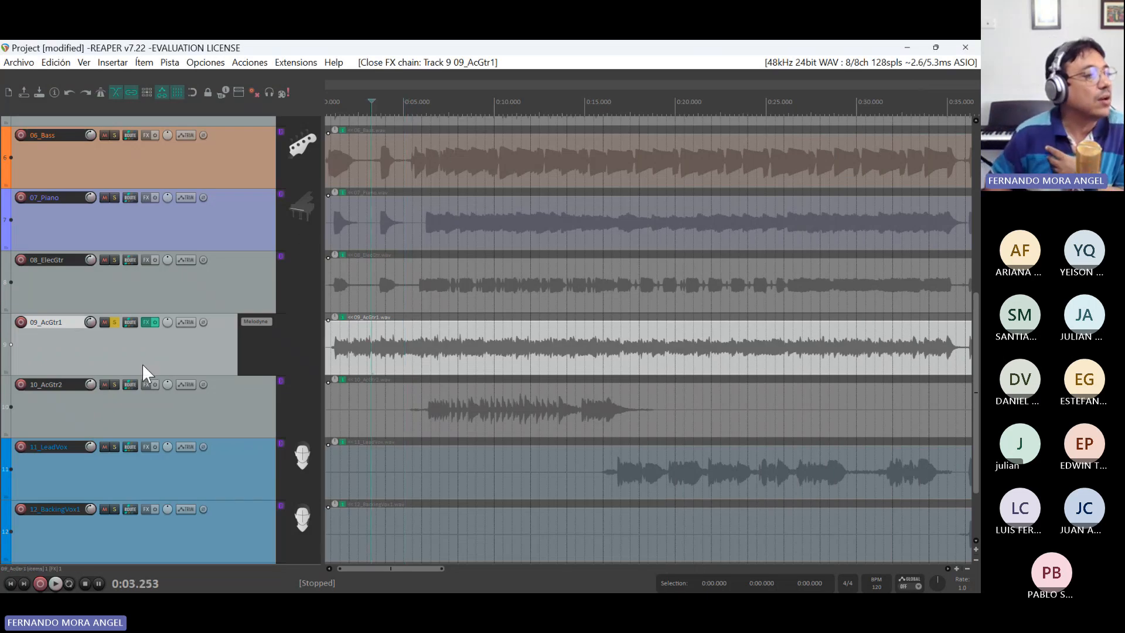
click(115, 322)
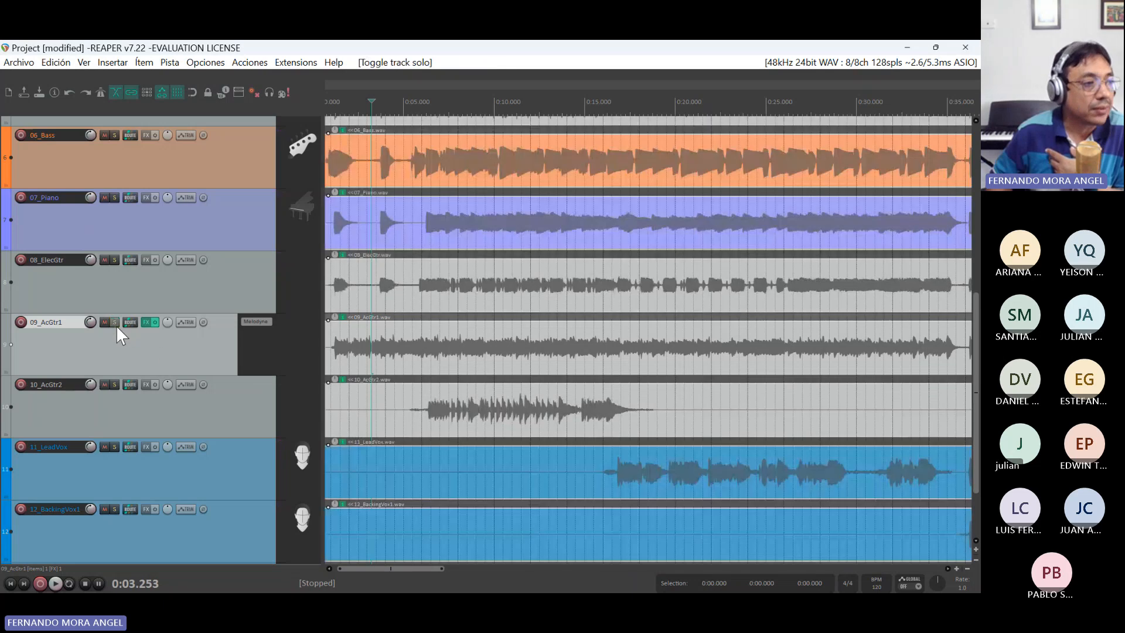
- Solo the 11_LeadVox track
scroll(181, 372, up, 4)
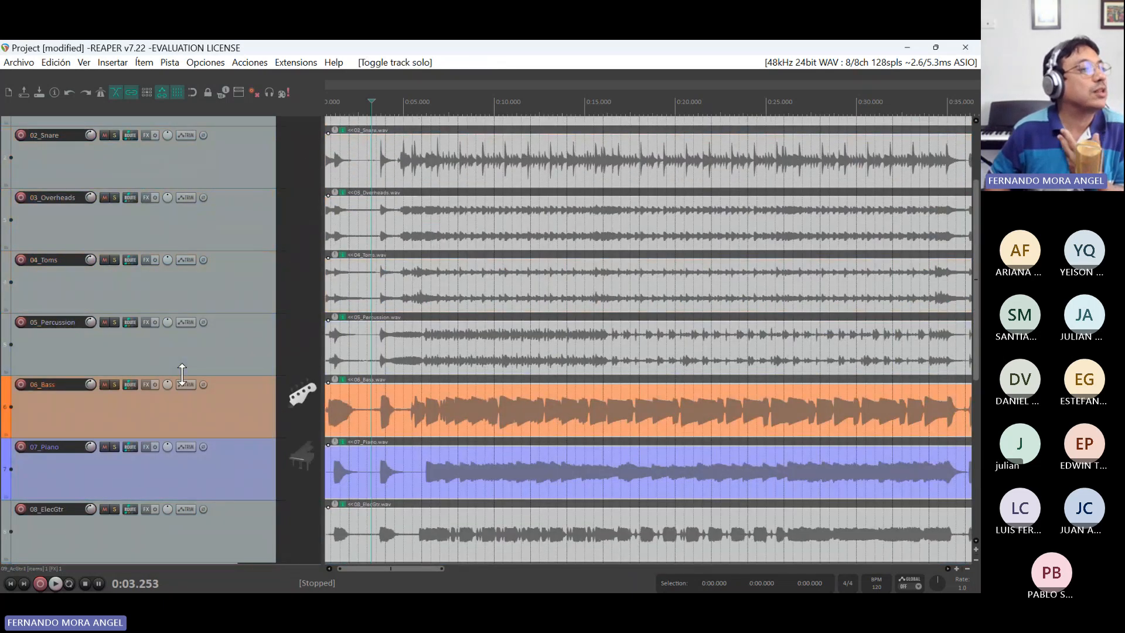
scroll(183, 373, up, 1)
scroll(182, 374, down, 3)
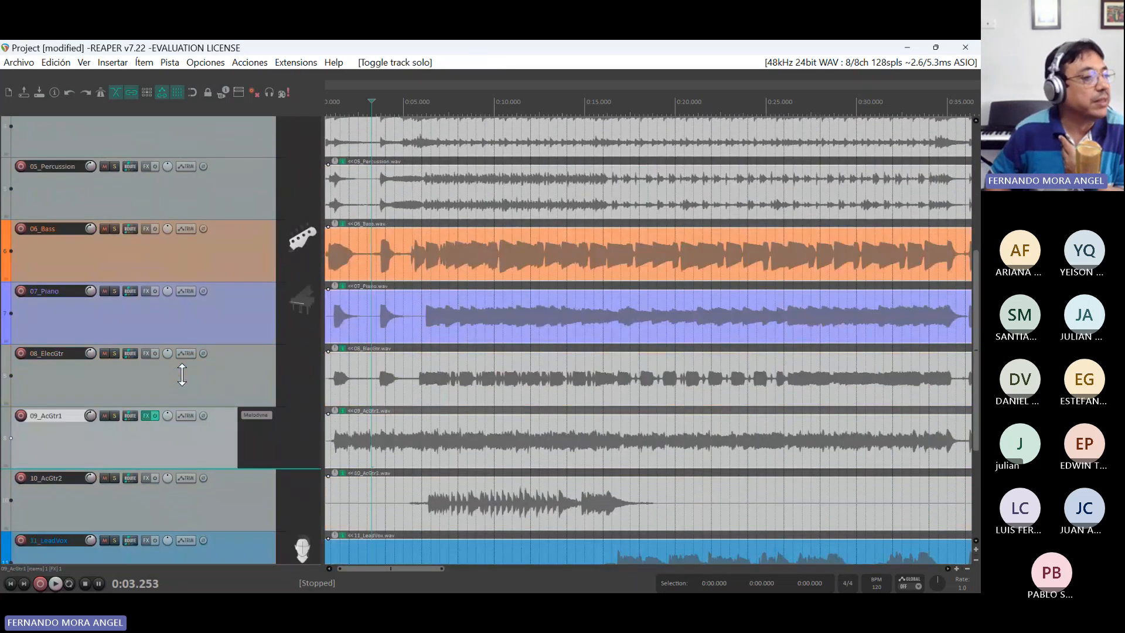
click(159, 323)
scroll(147, 394, down, 1)
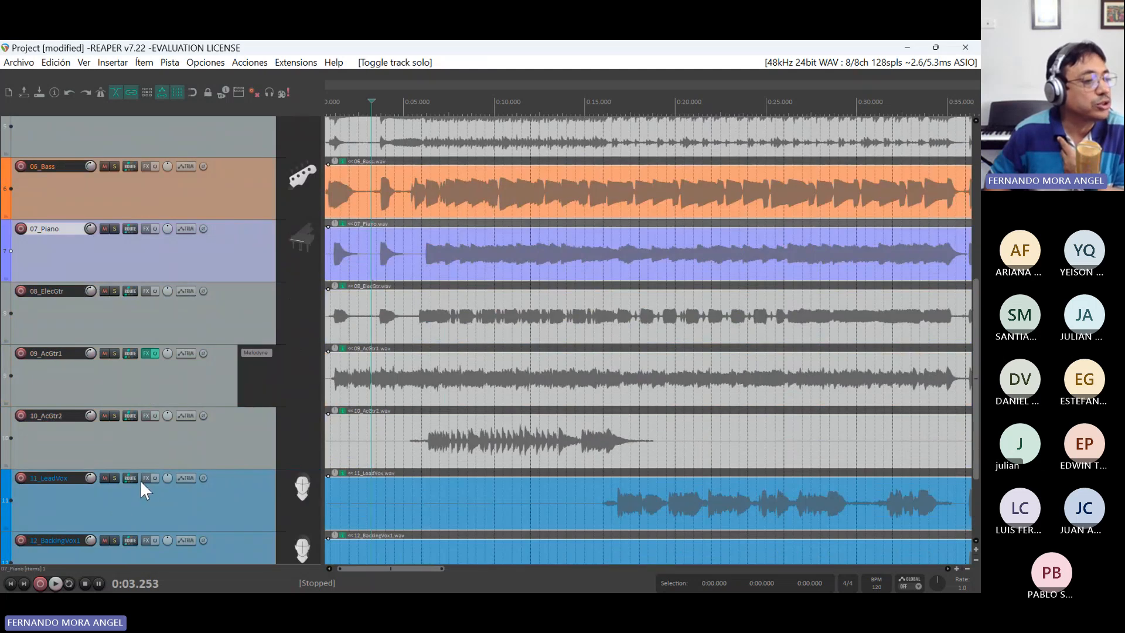
click(115, 478)
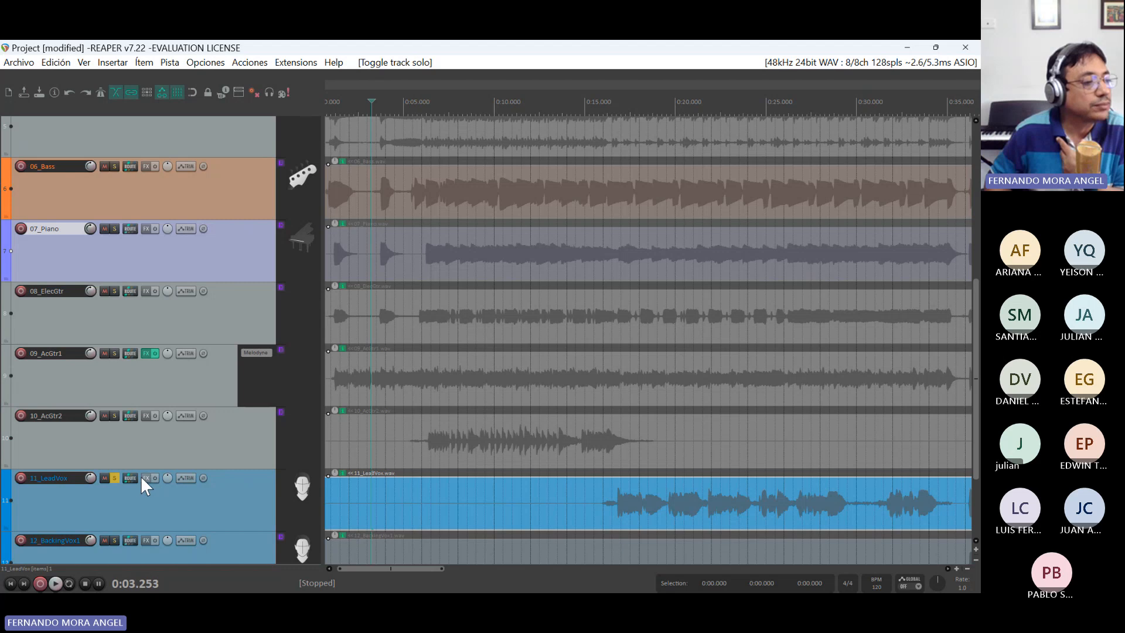
- Add the VST3 MTuner plug-in from MeldaProduction to the 11_LeadVox track, then remove it
click(142, 477)
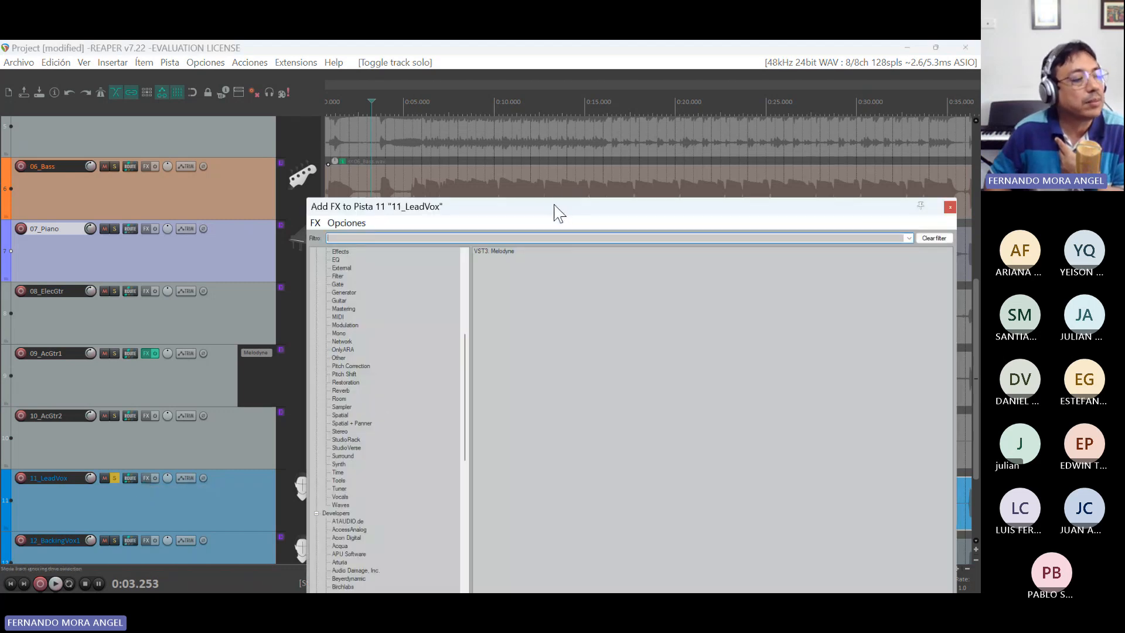
drag(556, 209, 516, 74)
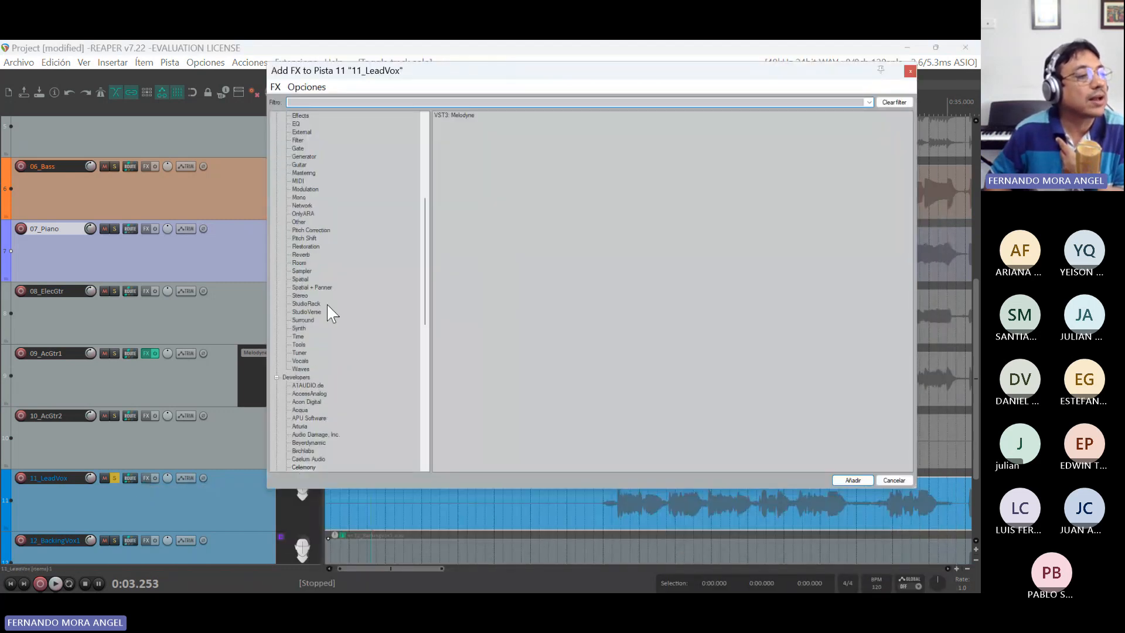
scroll(327, 305, down, 3)
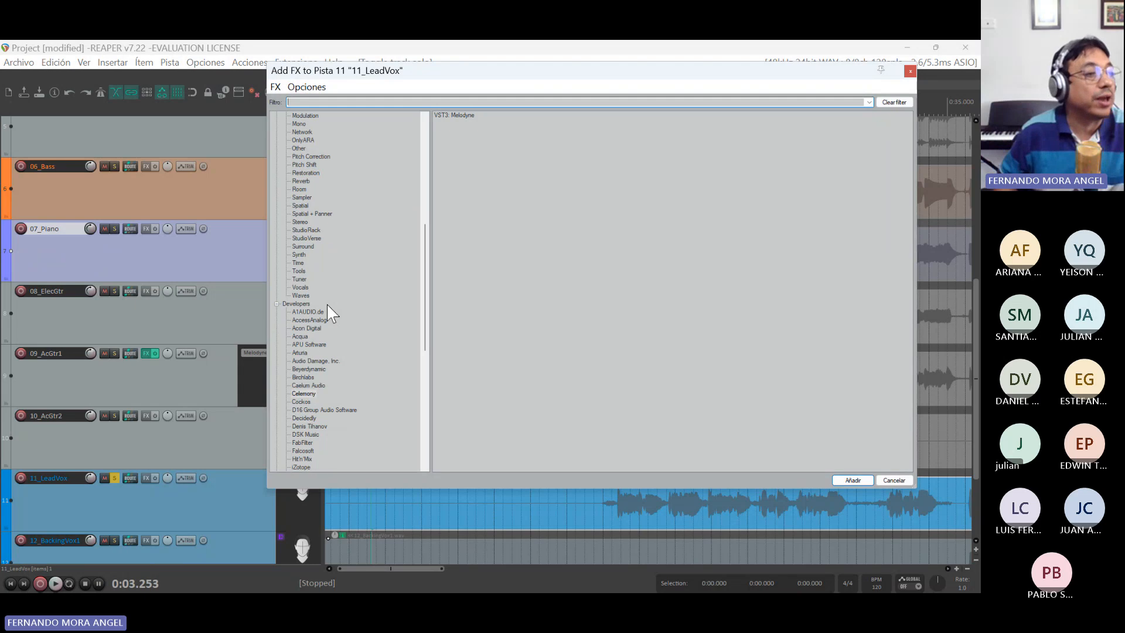
scroll(327, 304, up, 2)
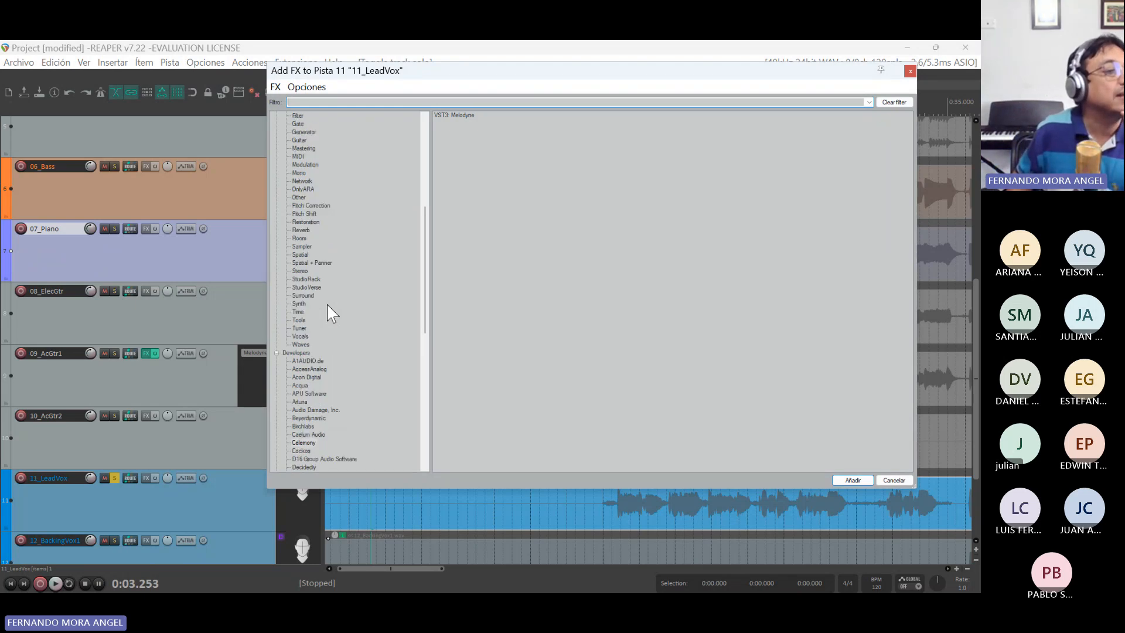
scroll(327, 304, up, 3)
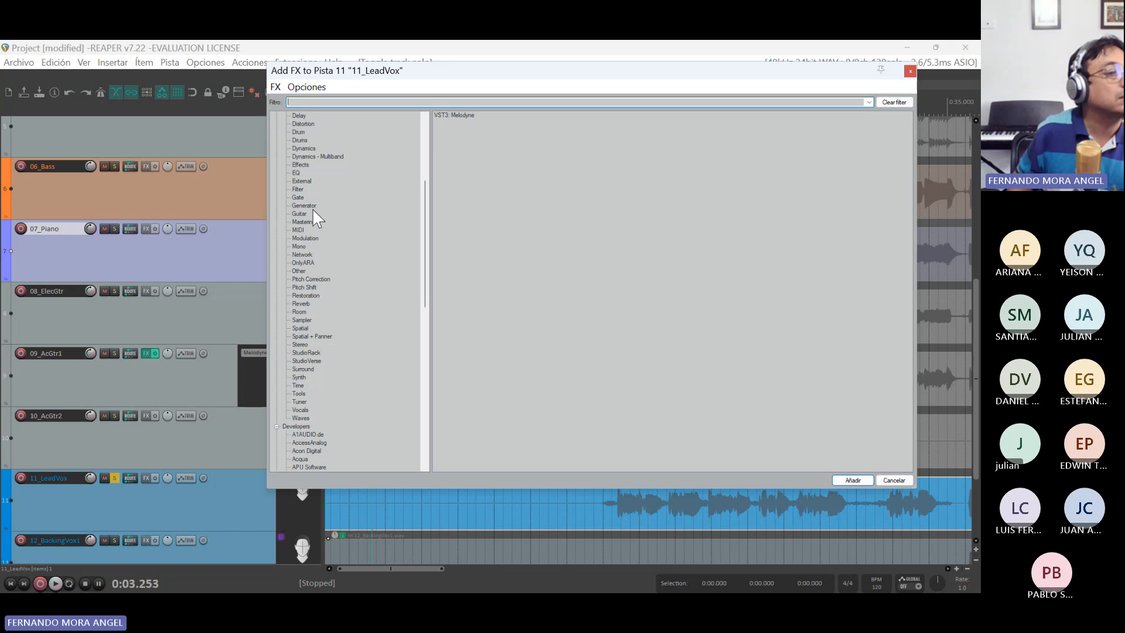
scroll(308, 241, down, 15)
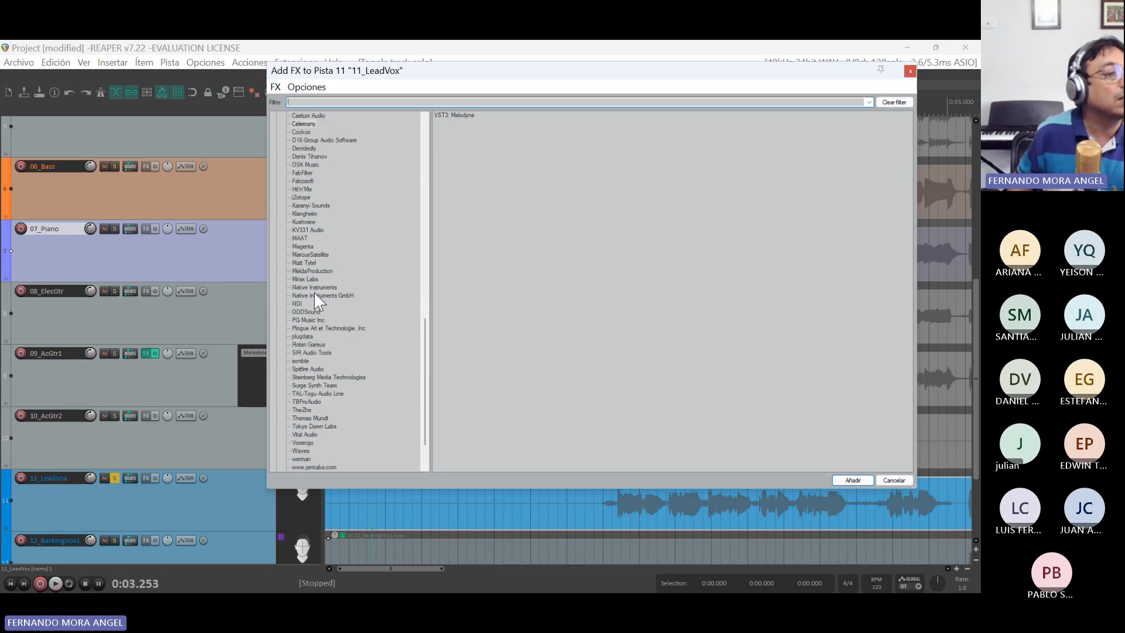
click(313, 272)
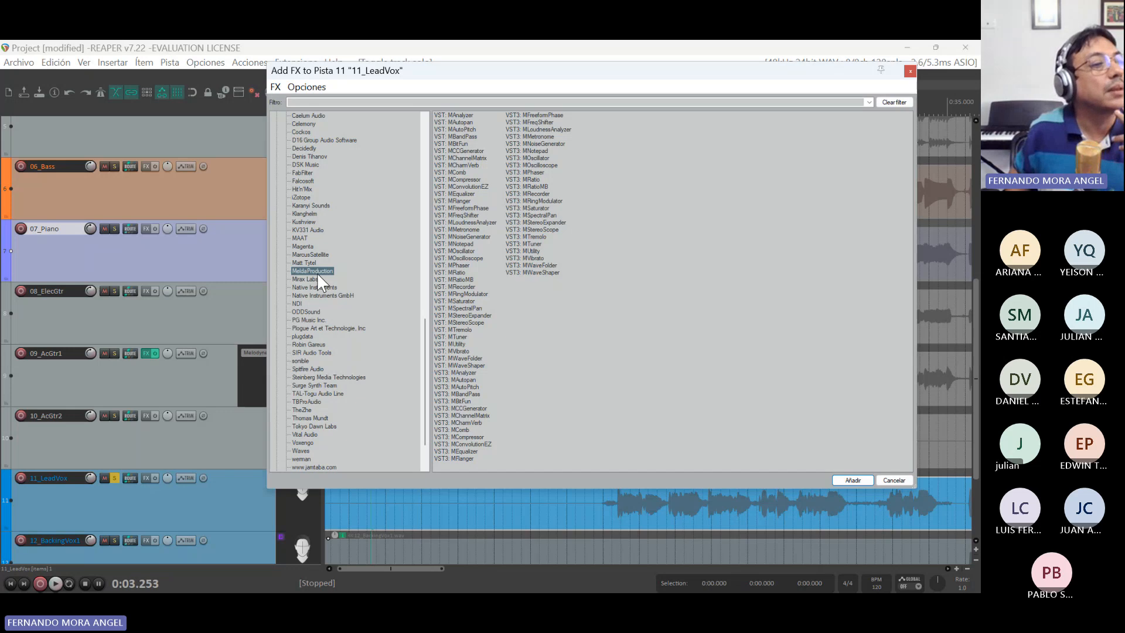
click(469, 130)
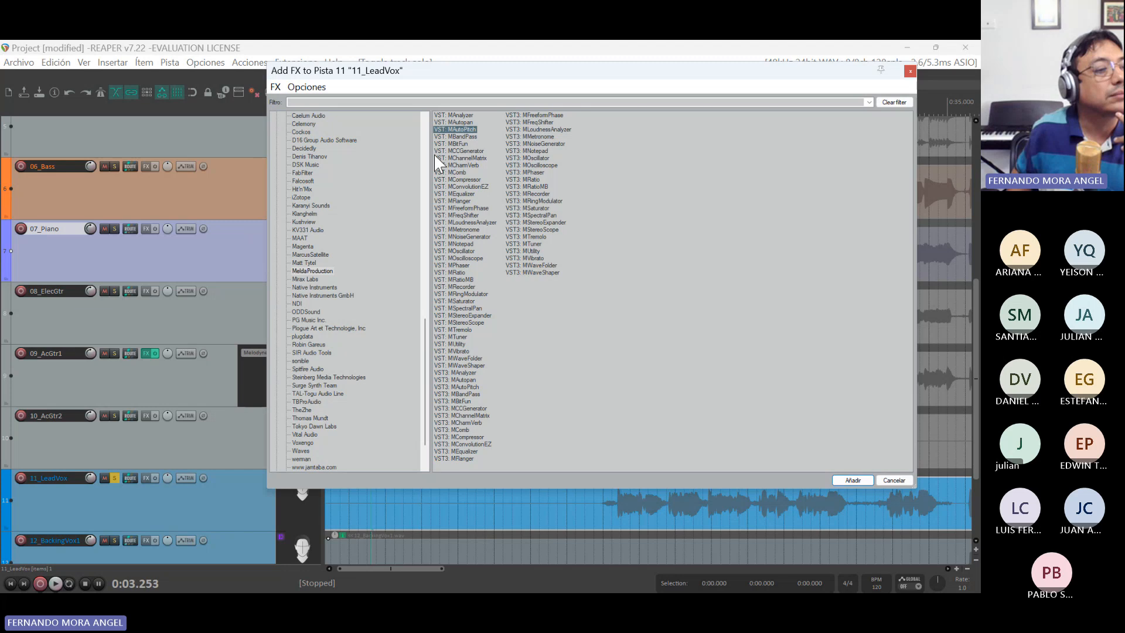
double_click(531, 244)
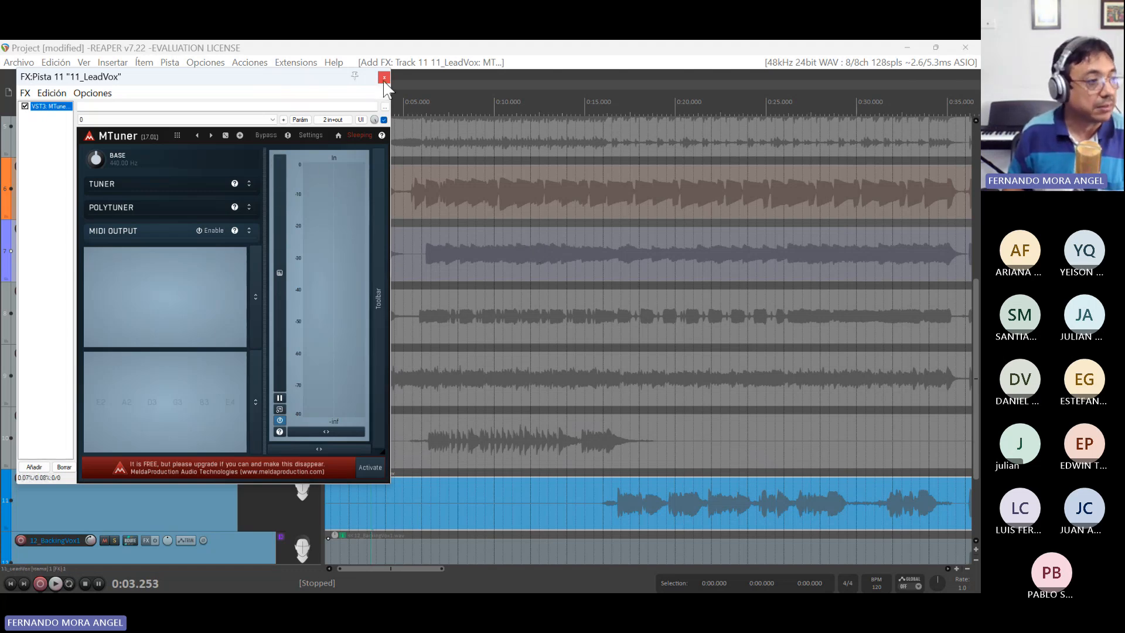
click(64, 467)
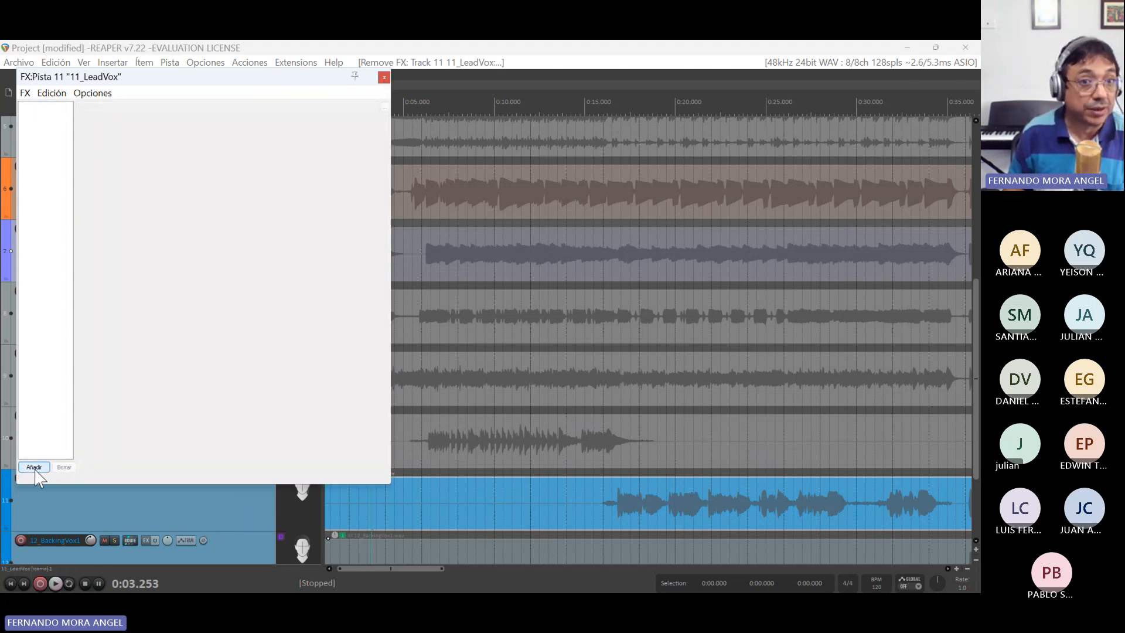
- Start adding another effect to the 11_LeadVox track and list the plug-ins from the developer Waves
click(34, 467)
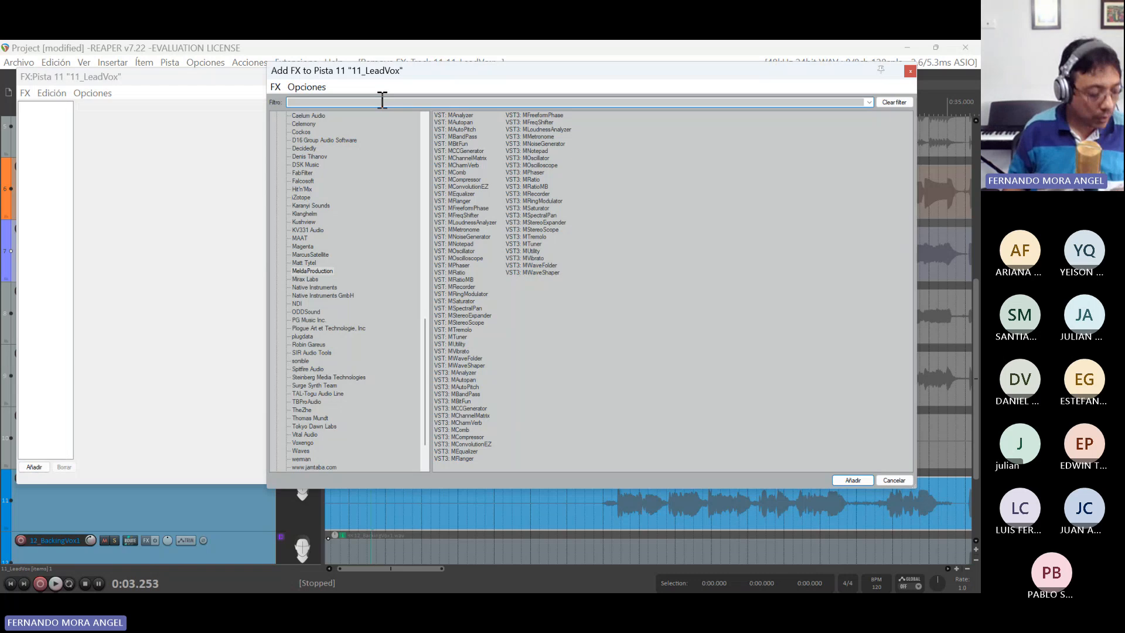
text(wa)
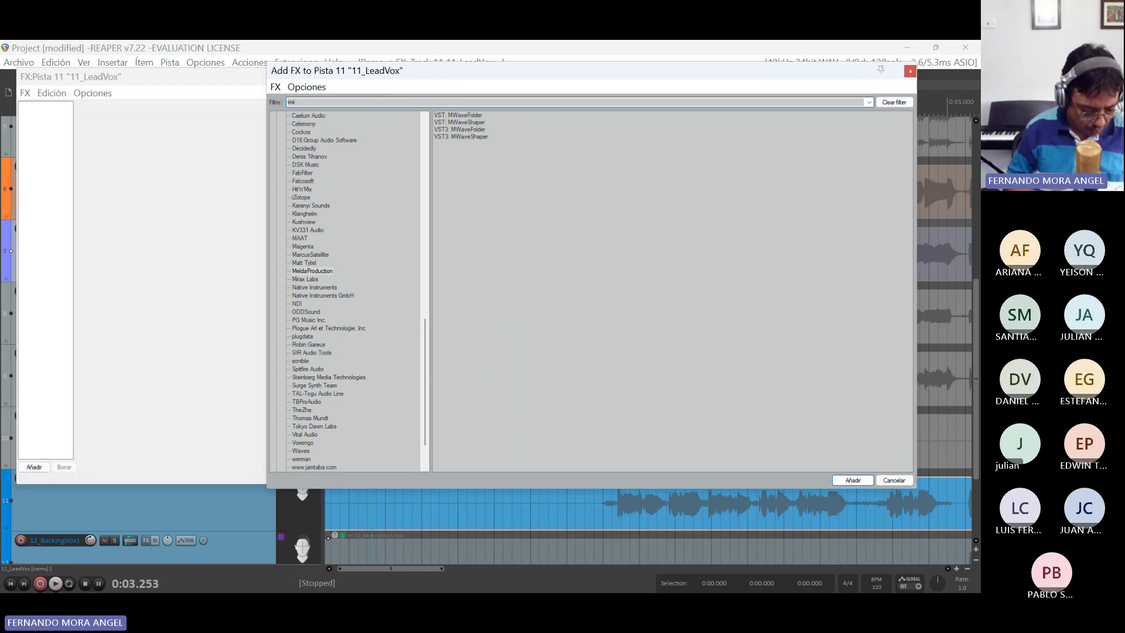
key(BackSpace)
key(BackSpace)
key(BackSpace)
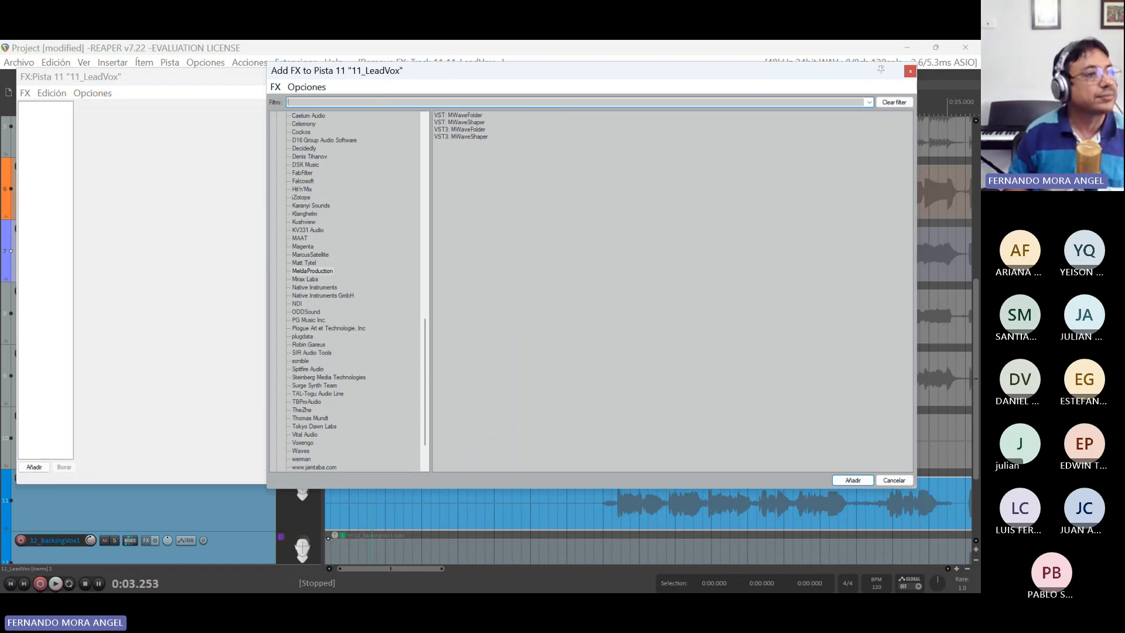
key(Down)
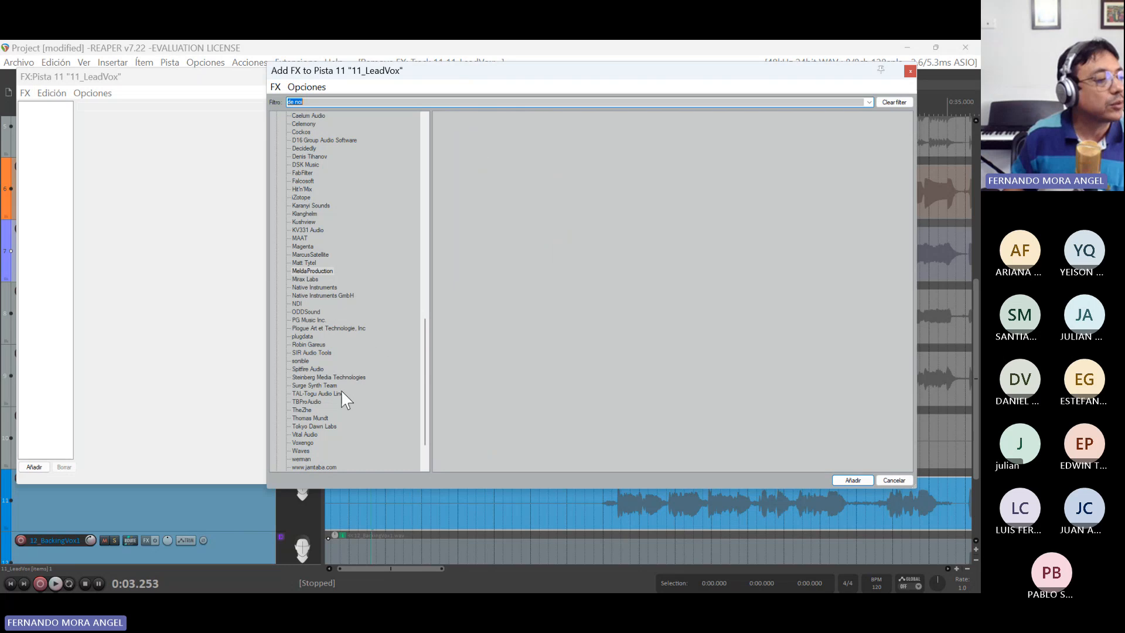
scroll(342, 394, down, 2)
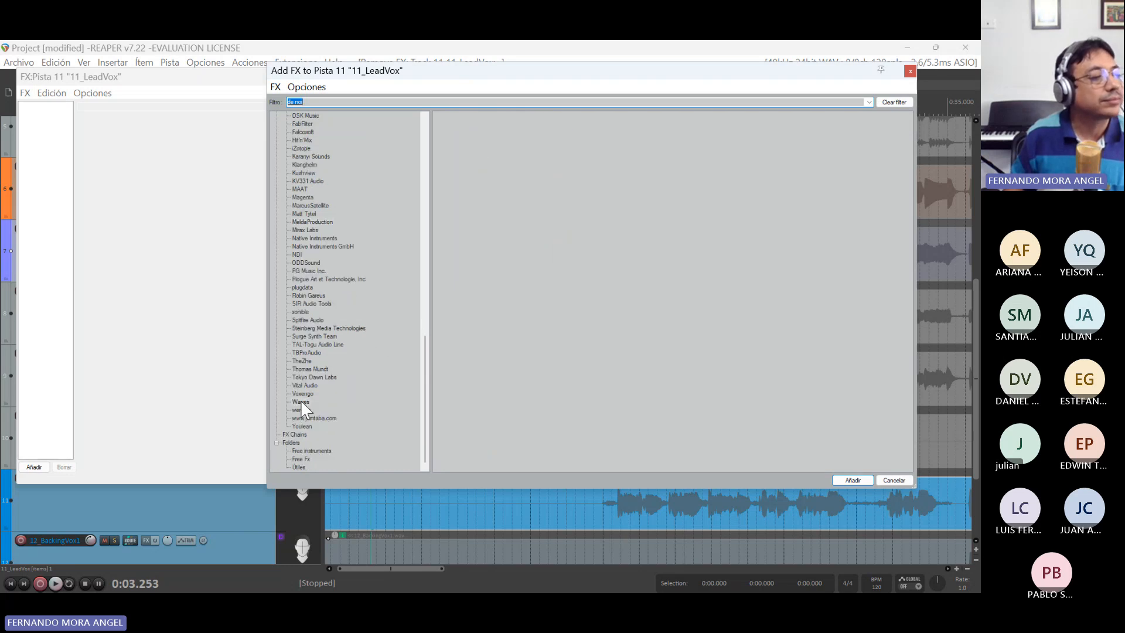
click(301, 402)
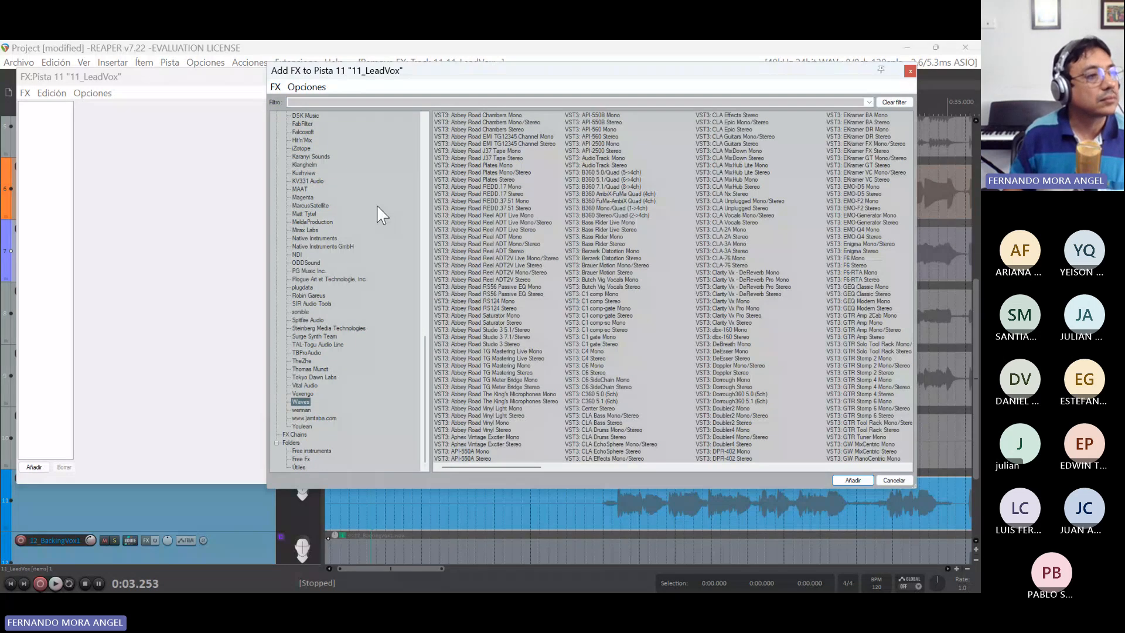
- Filter the Waves plug-ins by "tune" and add VST3 Waves Tune Mono to the 11_LeadVox track
click(356, 103)
text(tune)
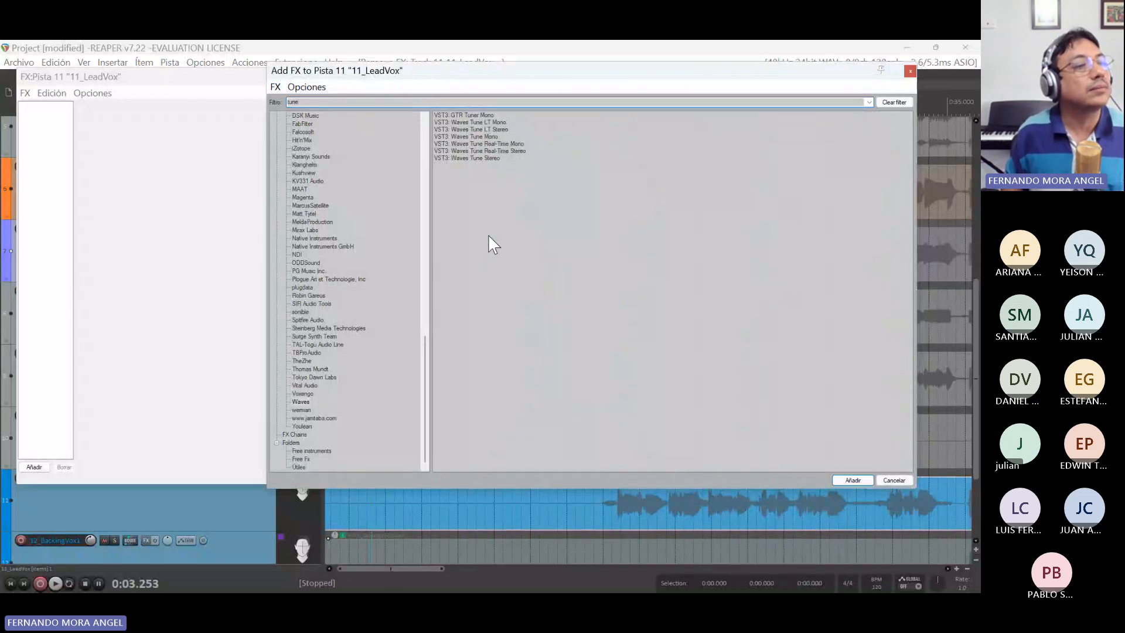
click(481, 159)
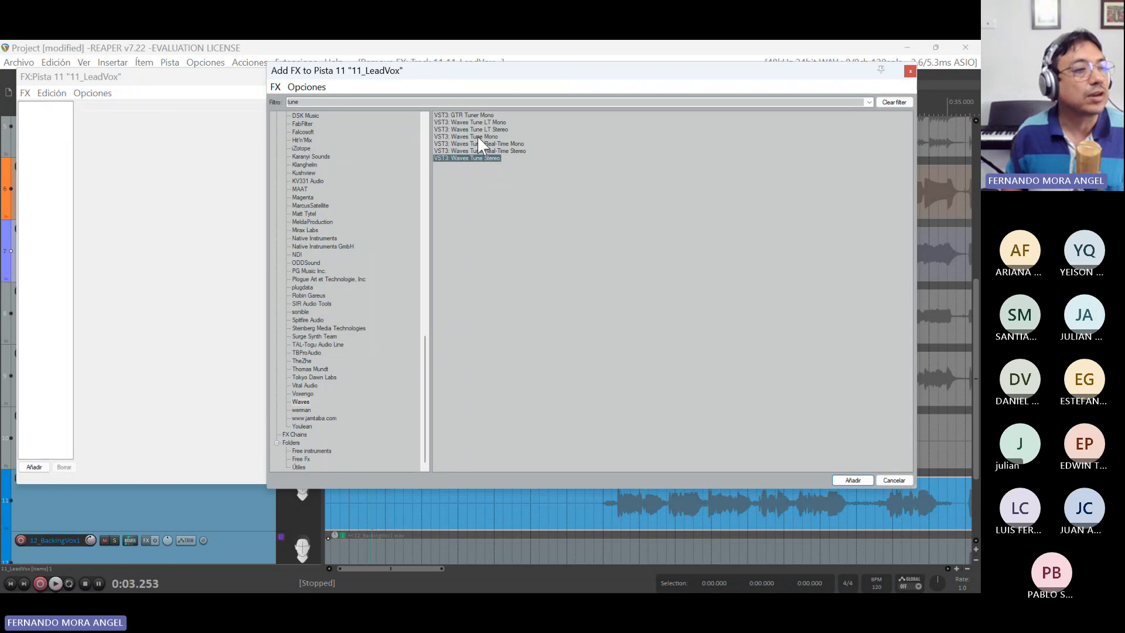
click(478, 137)
double_click(478, 136)
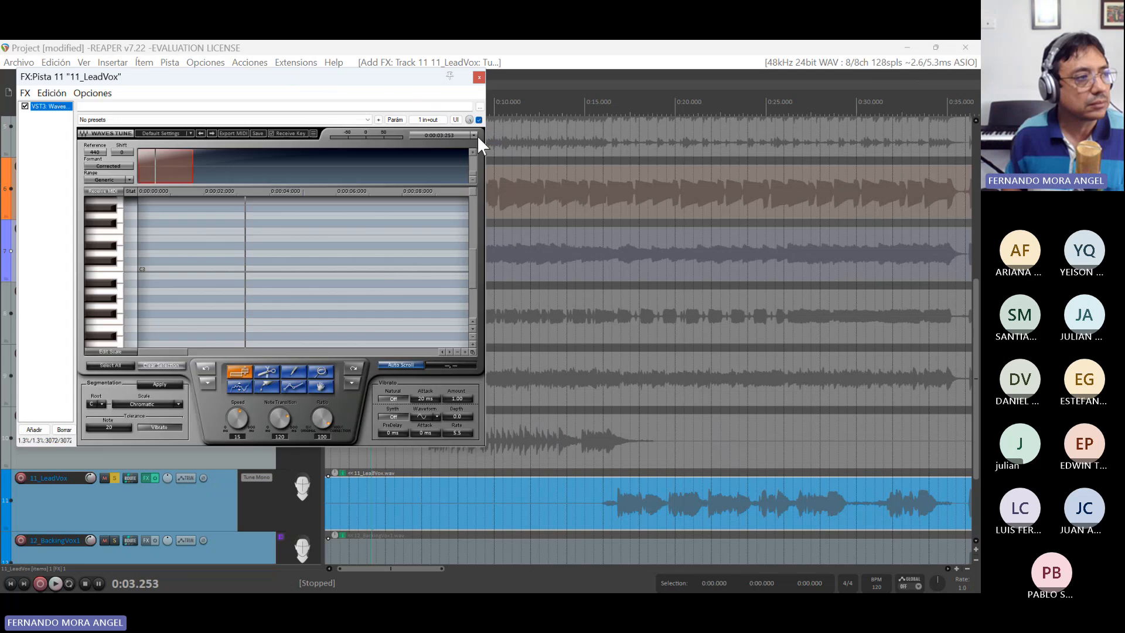
- Place the edit cursor at about 0:17.8 and play the vocal so Waves Tune captures its pitch, then stop playback
drag(286, 78, 479, 113)
drag(571, 107, 485, 109)
click(635, 106)
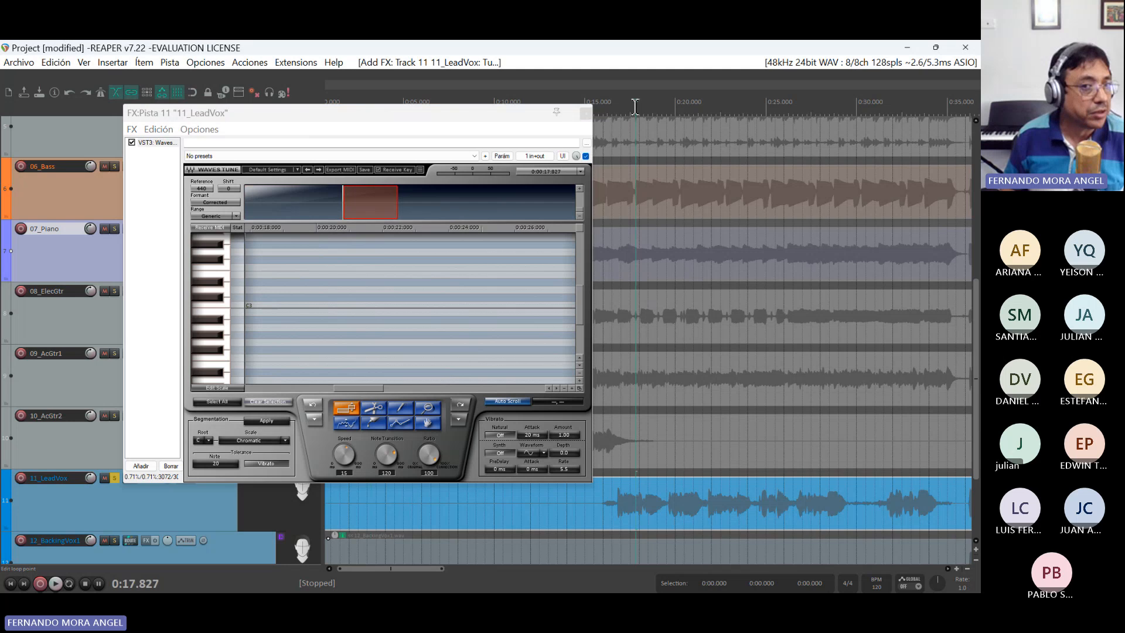
key(space)
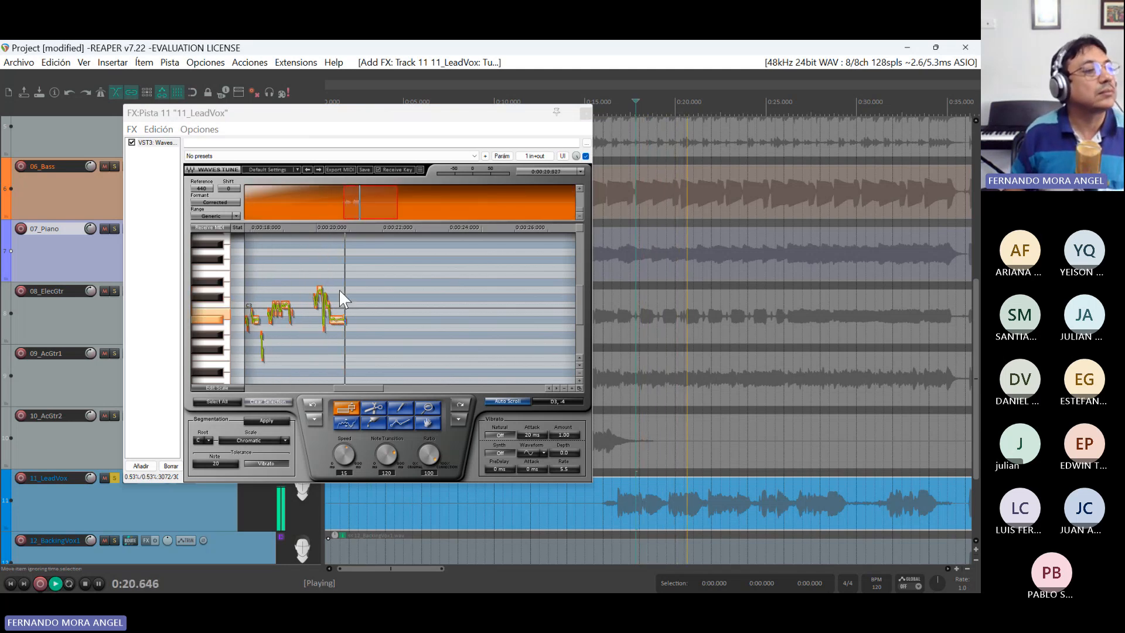
key(space)
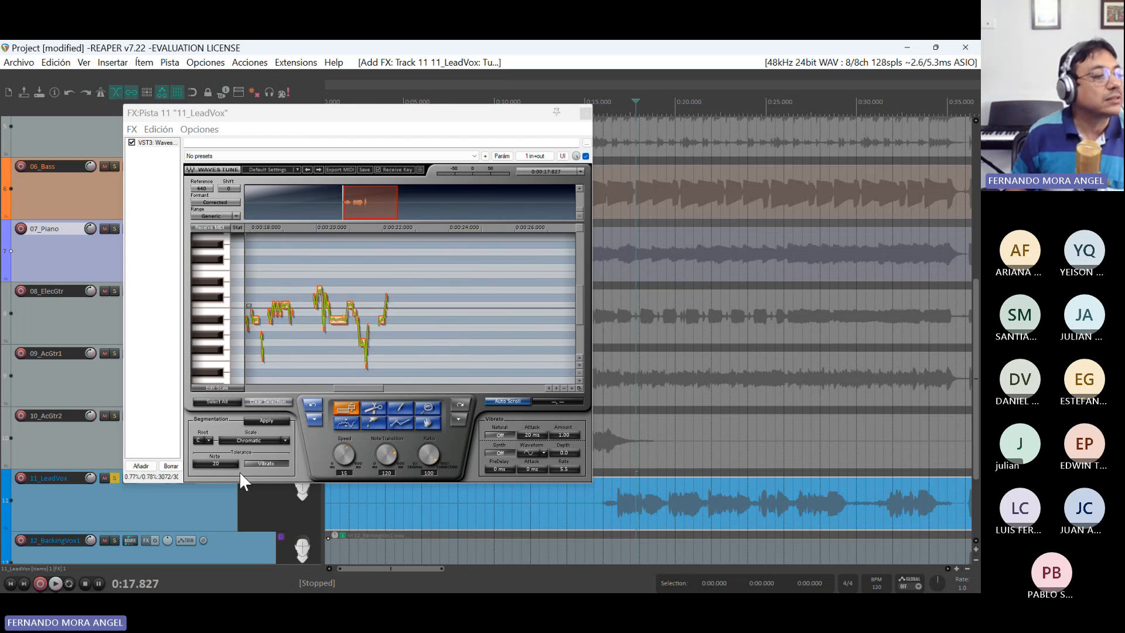
- View the Waves Tune preset options, dismiss them and close the effects window of the 11_LeadVox track
click(275, 171)
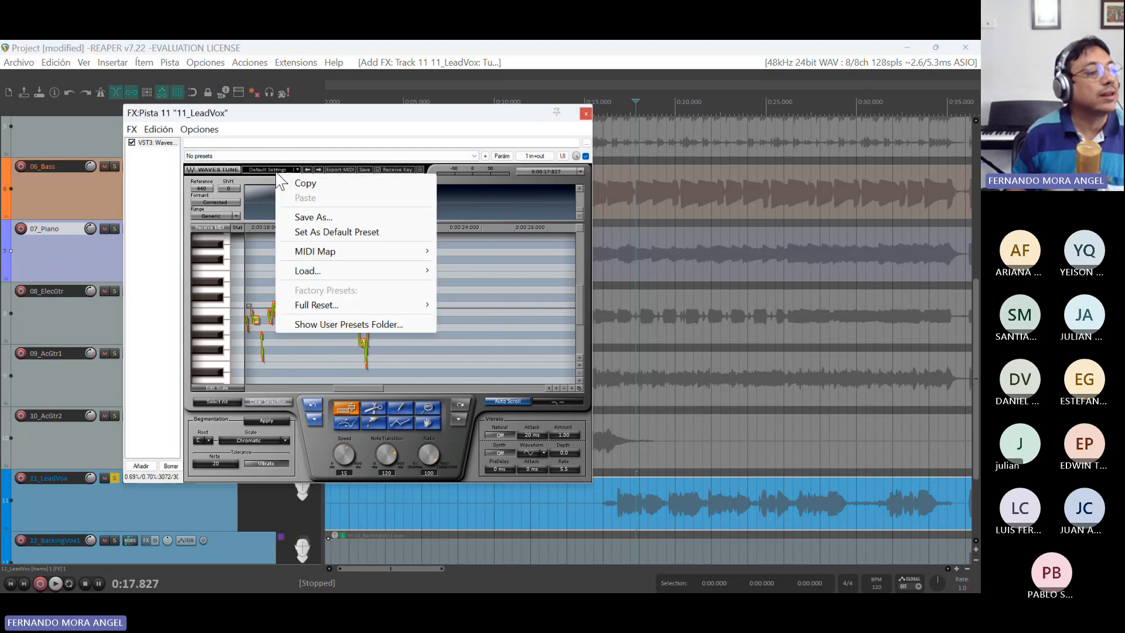
mouse_move(361, 274)
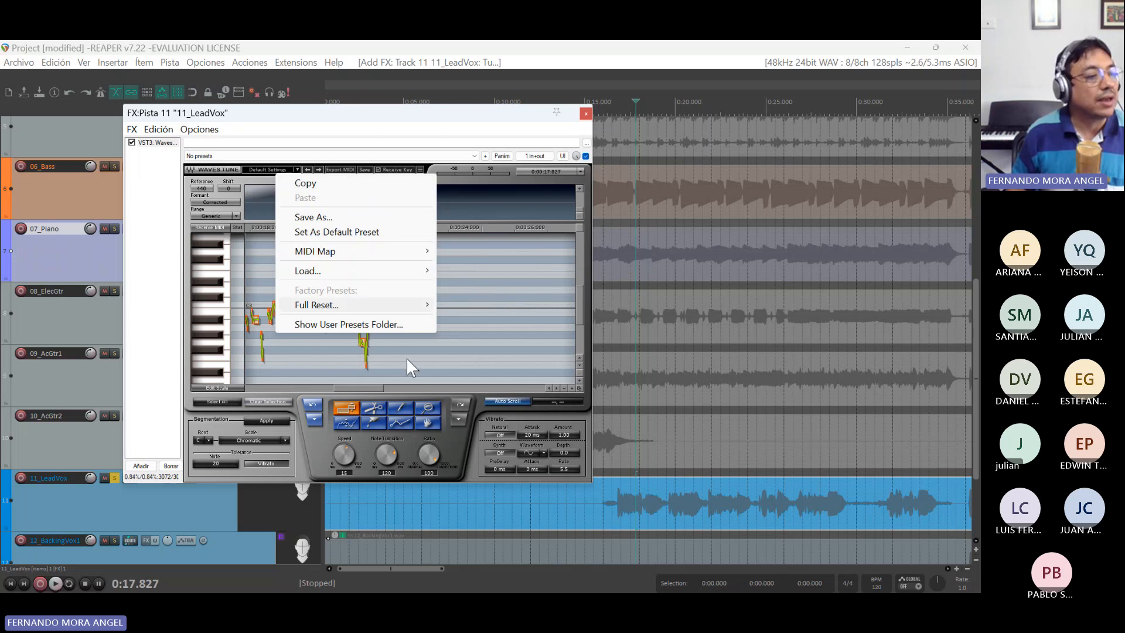
click(447, 347)
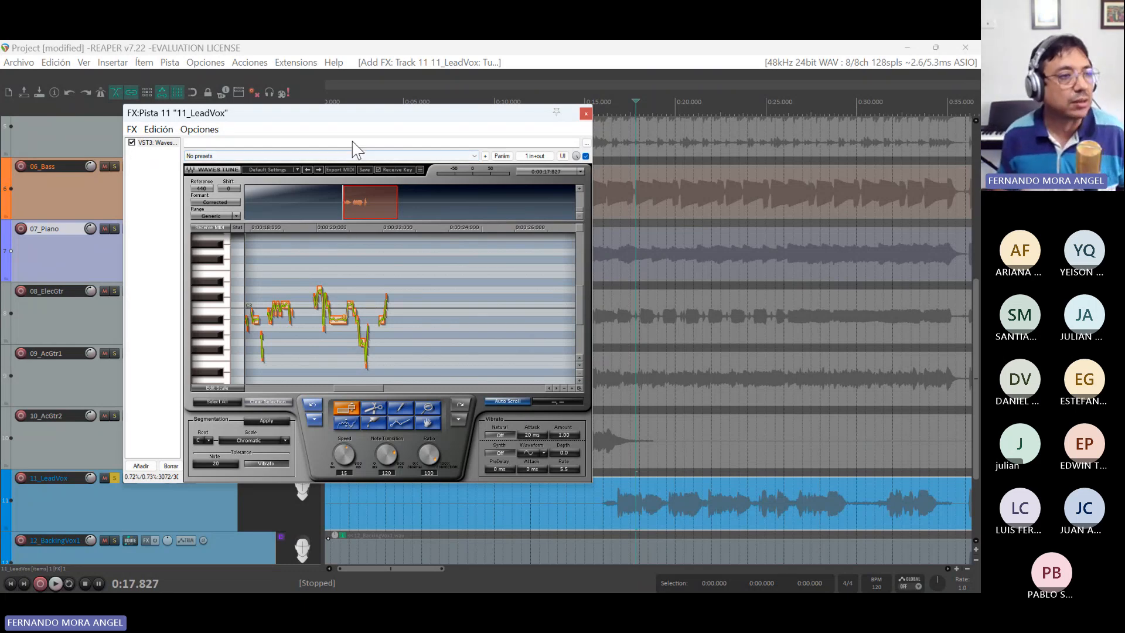
click(585, 114)
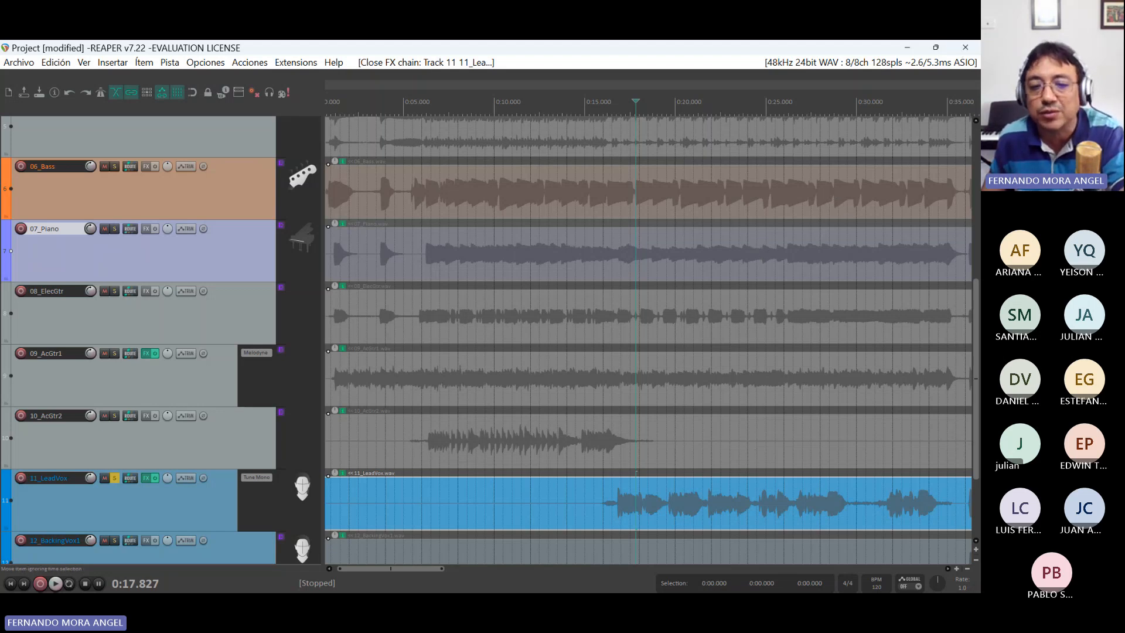
key(alt+Tab)
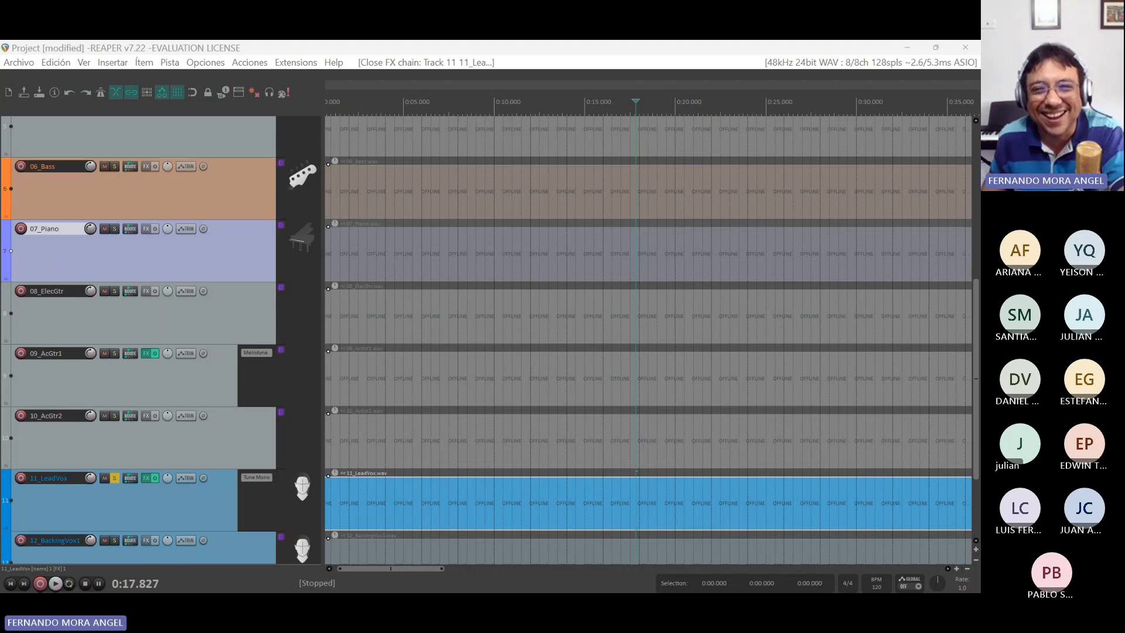
key(alt+Tab)
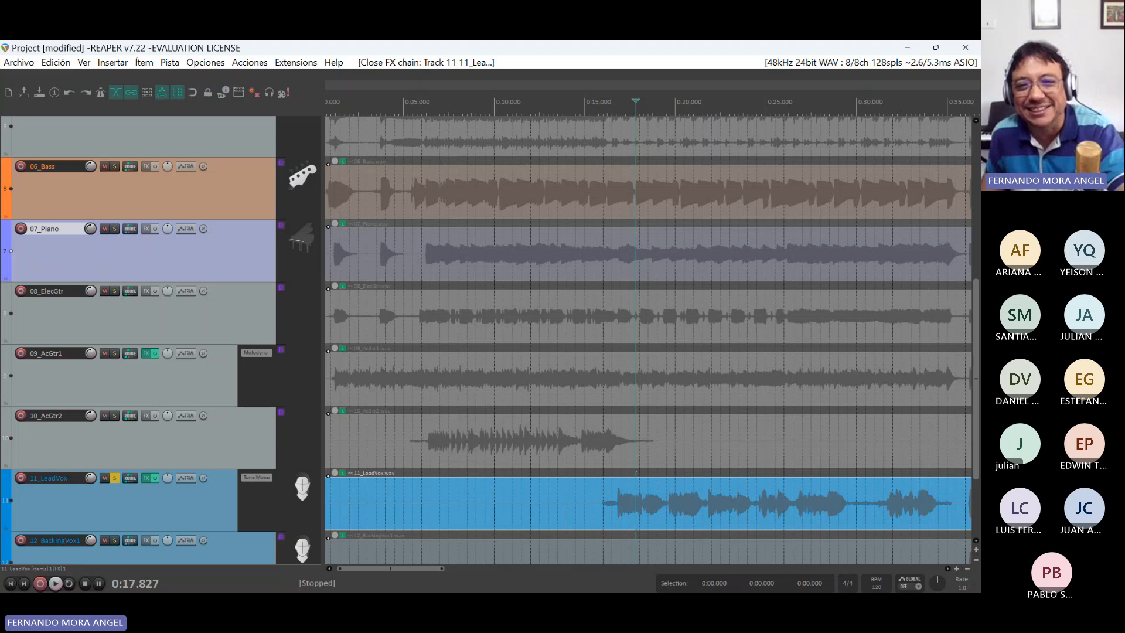